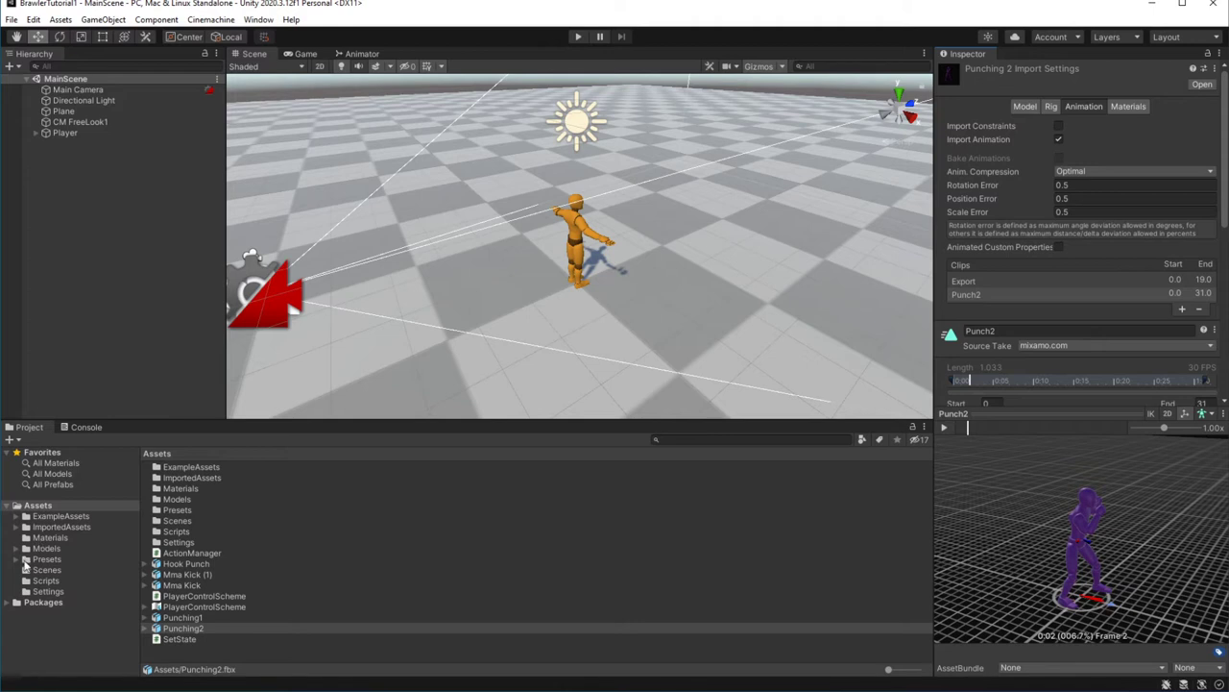
- Move the five punch and kick animation files into Models/MainCharacter, then select the ActionManager–SetState scripts
{"action": "left_click", "coordinate": [17, 550]}
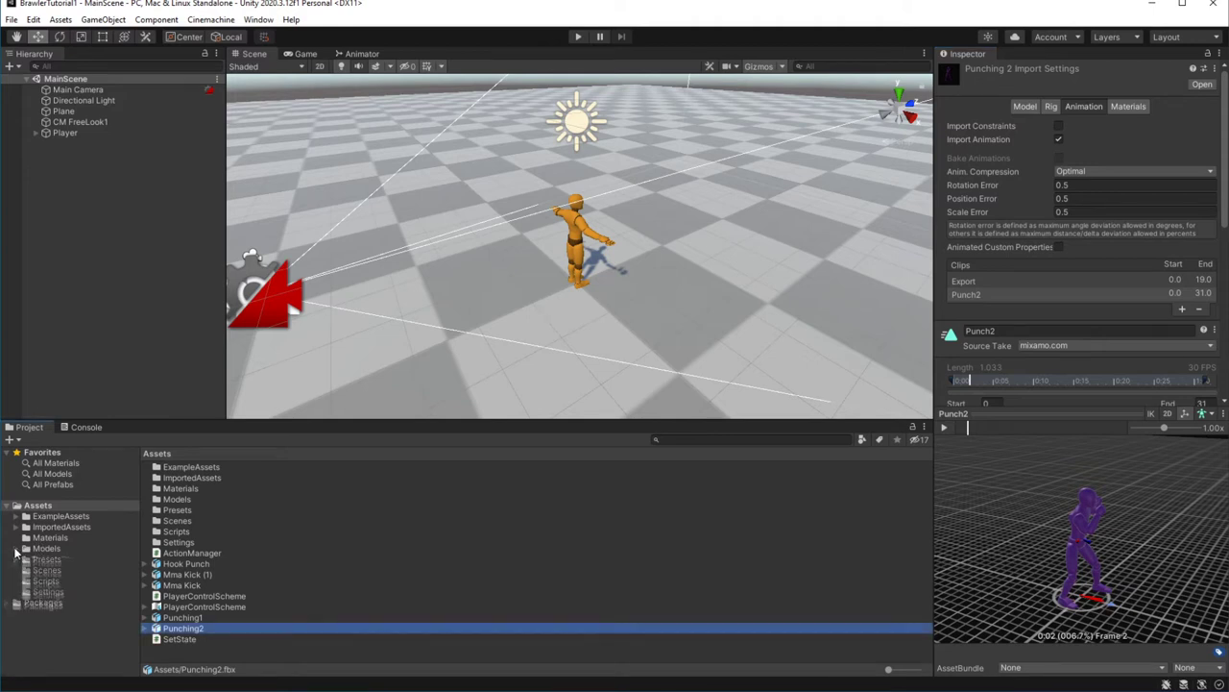
{"action": "left_click", "coordinate": [183, 617], "text": "ctrl"}
{"action": "left_click", "coordinate": [181, 585], "text": "ctrl"}
{"action": "left_click", "coordinate": [187, 574], "text": "ctrl"}
{"action": "left_click", "coordinate": [186, 563], "text": "ctrl"}
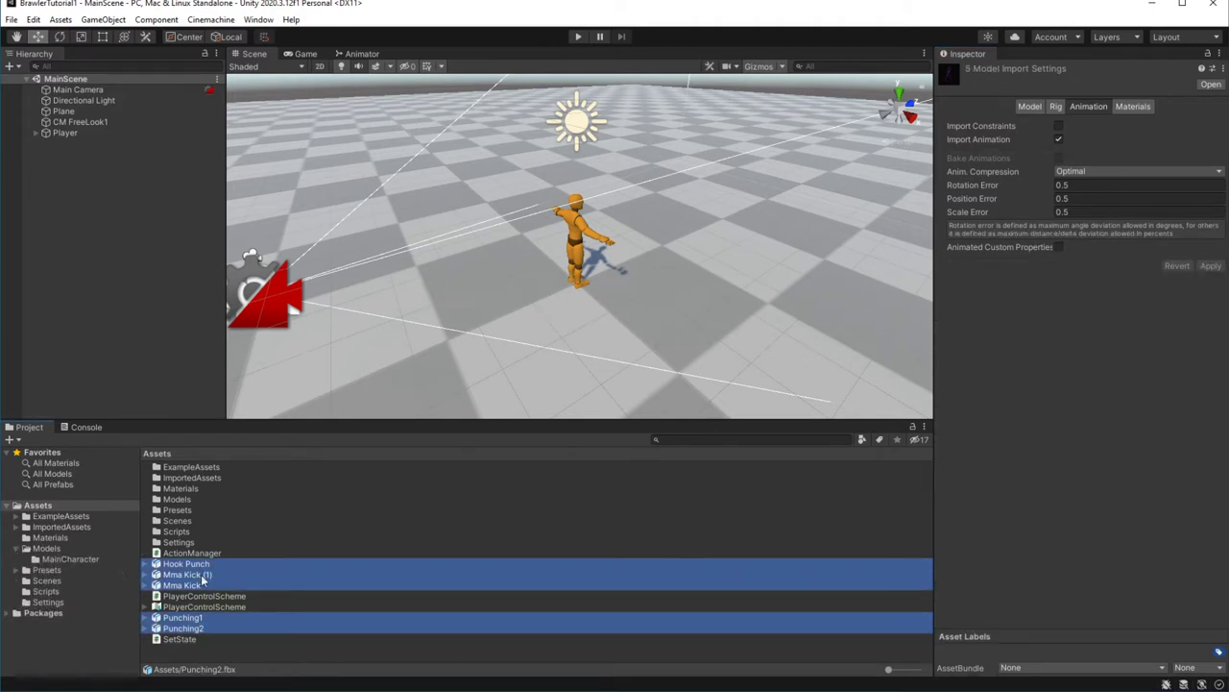
{"action": "left_click_drag", "start_coordinate": [61, 558], "coordinate": [62, 558]}
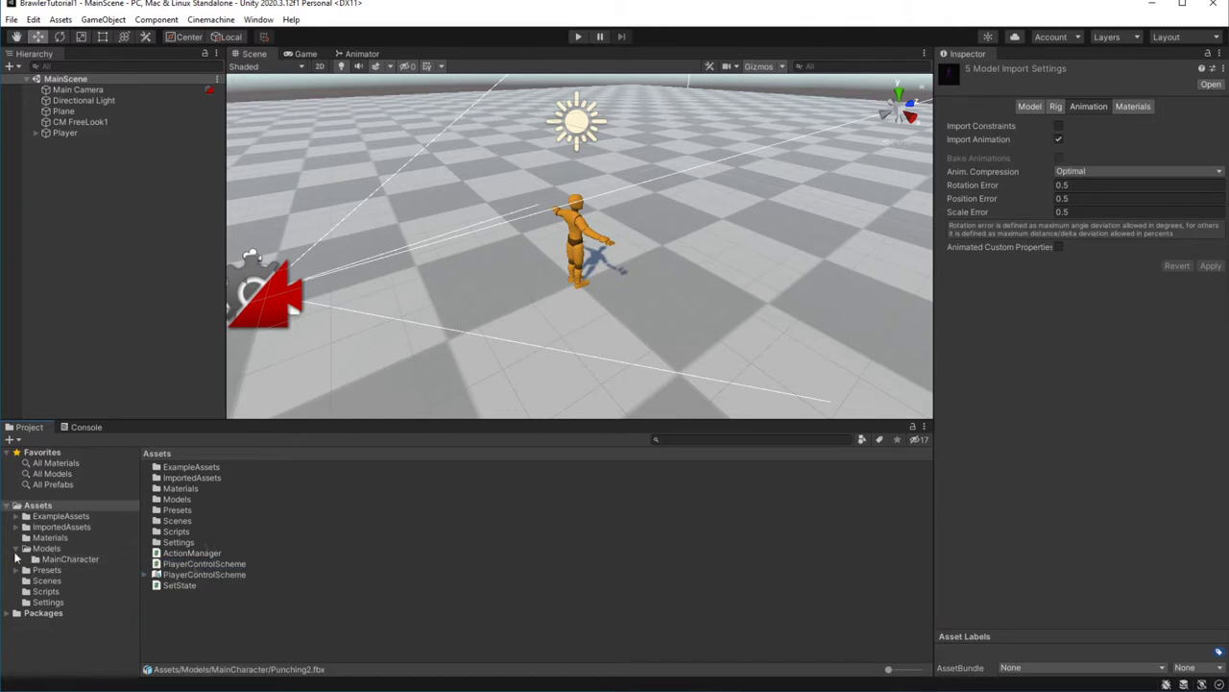
{"action": "left_click", "coordinate": [182, 554]}
{"action": "left_click", "coordinate": [180, 585], "text": "shift"}
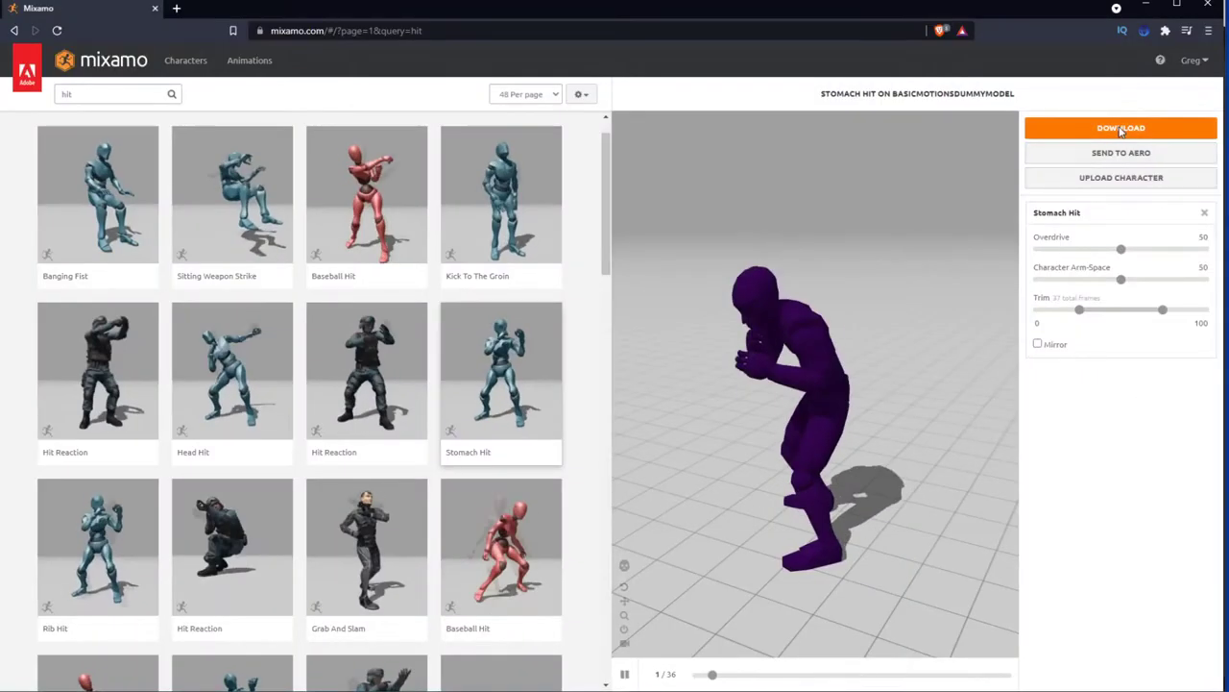
{"action": "left_click", "coordinate": [1121, 128]}
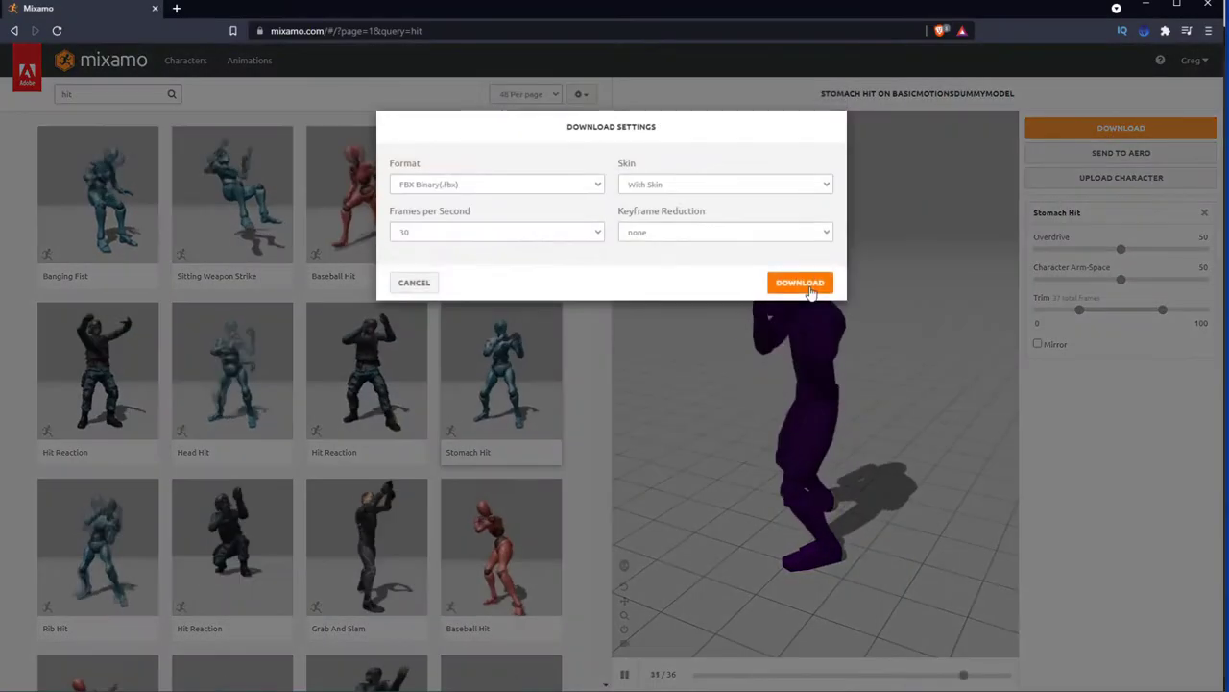
- Save the Stomach Hit FBX and download Rib Hit as an FBX file
{"action": "left_click", "coordinate": [801, 281]}
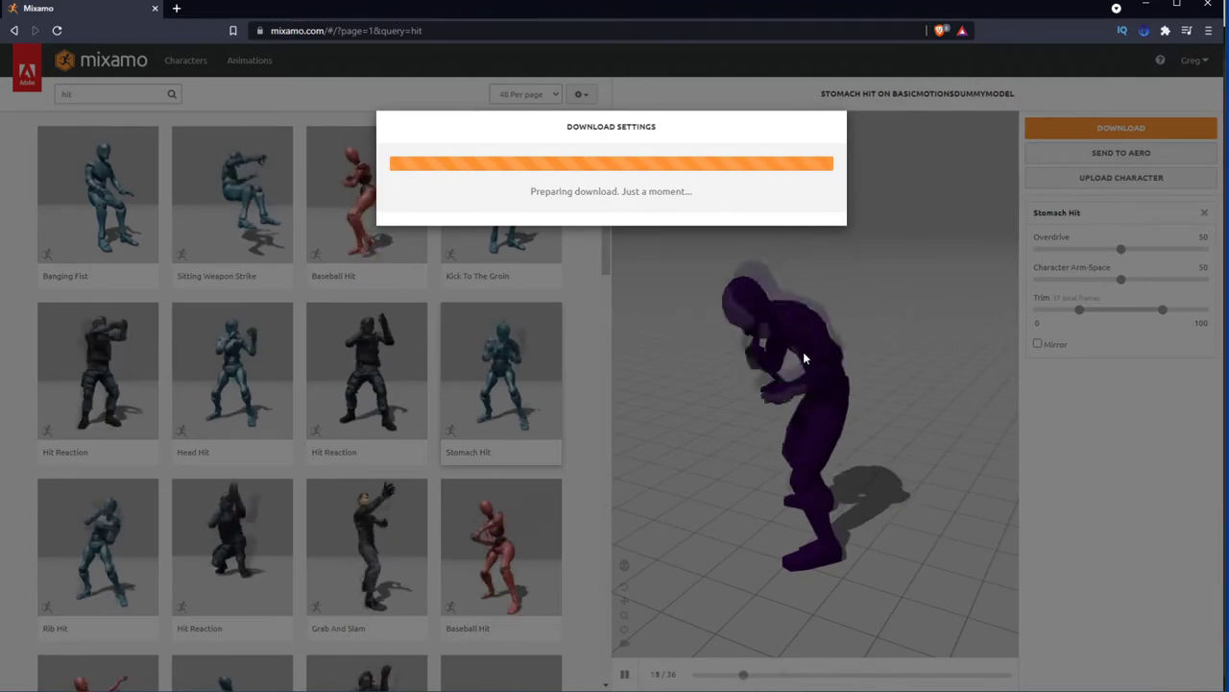
{"action": "key", "text": "Return"}
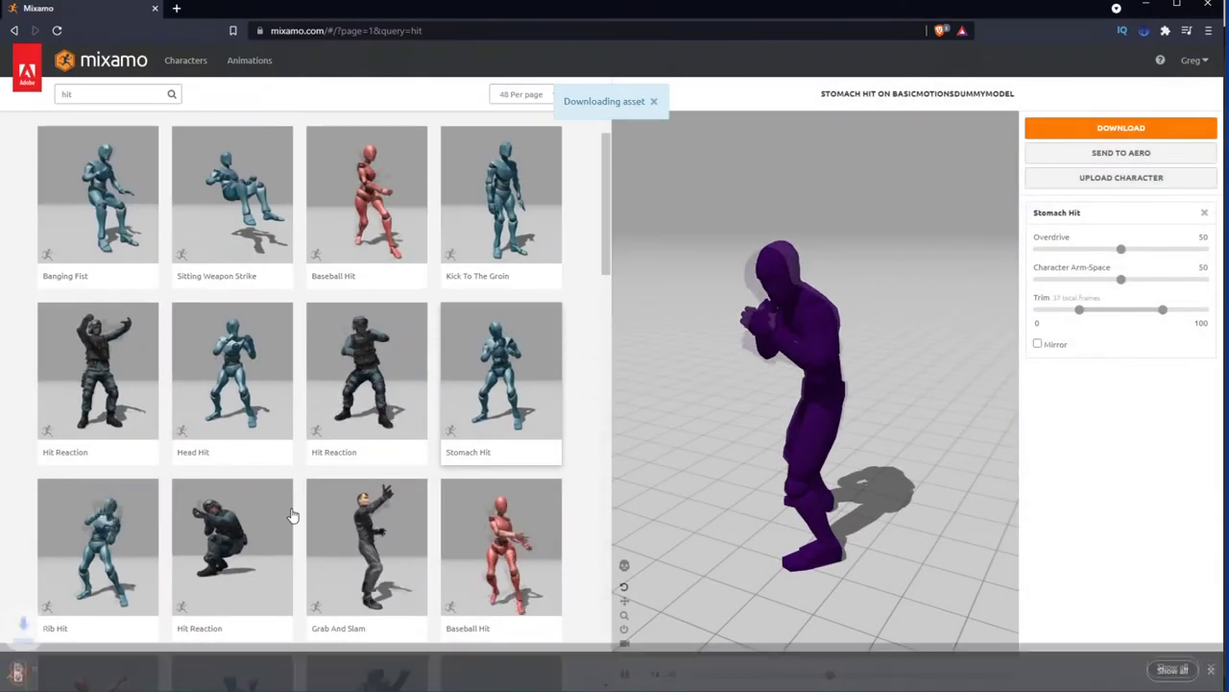
{"action": "left_click", "coordinate": [67, 538]}
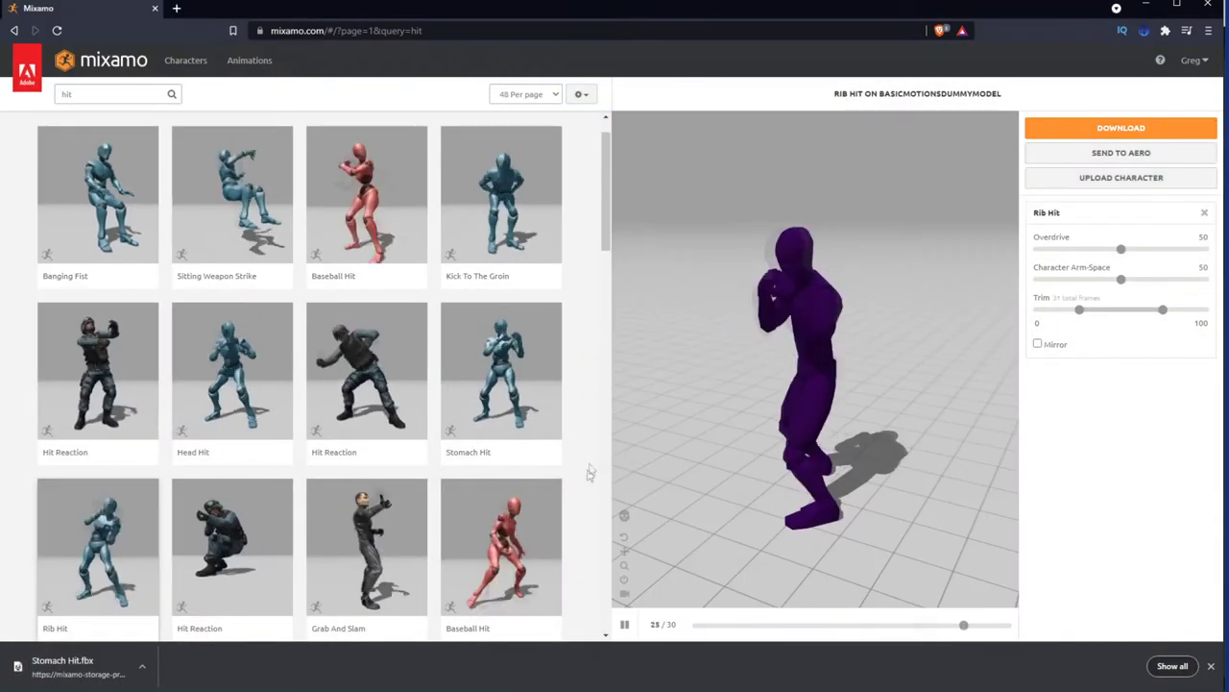
{"action": "left_click", "coordinate": [1121, 128]}
{"action": "left_click", "coordinate": [802, 280]}
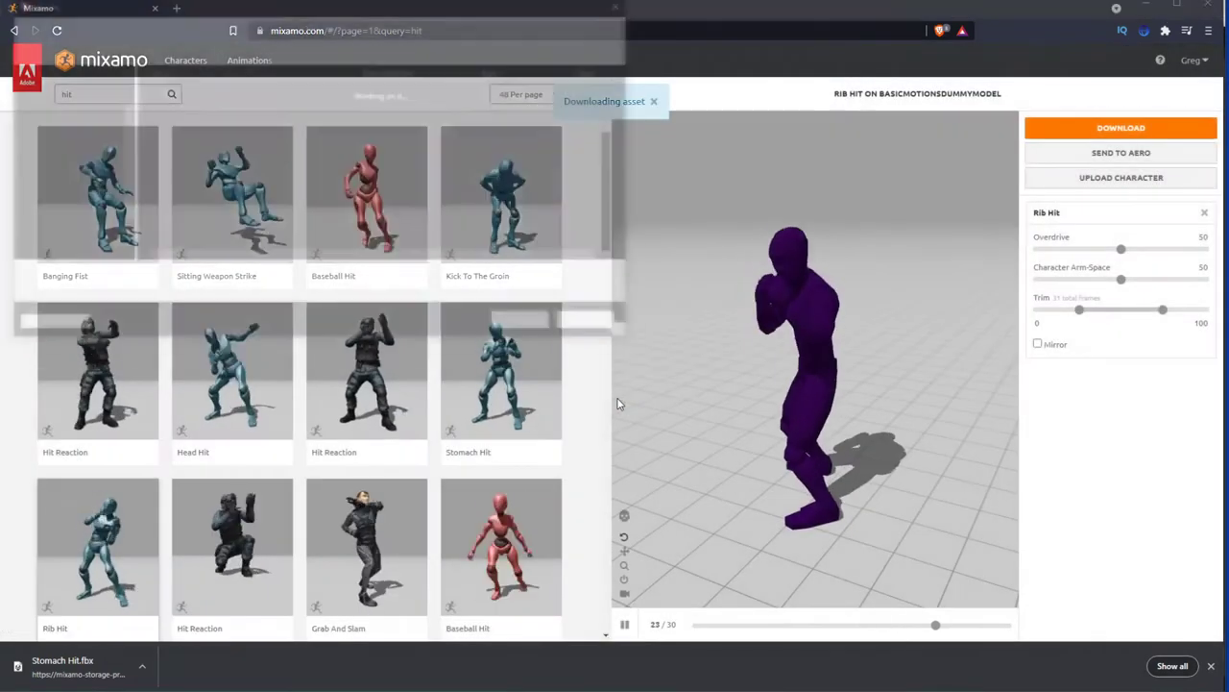
{"action": "left_click", "coordinate": [515, 326]}
- Download Head Hit as an FBX file and select the search query for replacement
{"action": "left_click", "coordinate": [231, 370]}
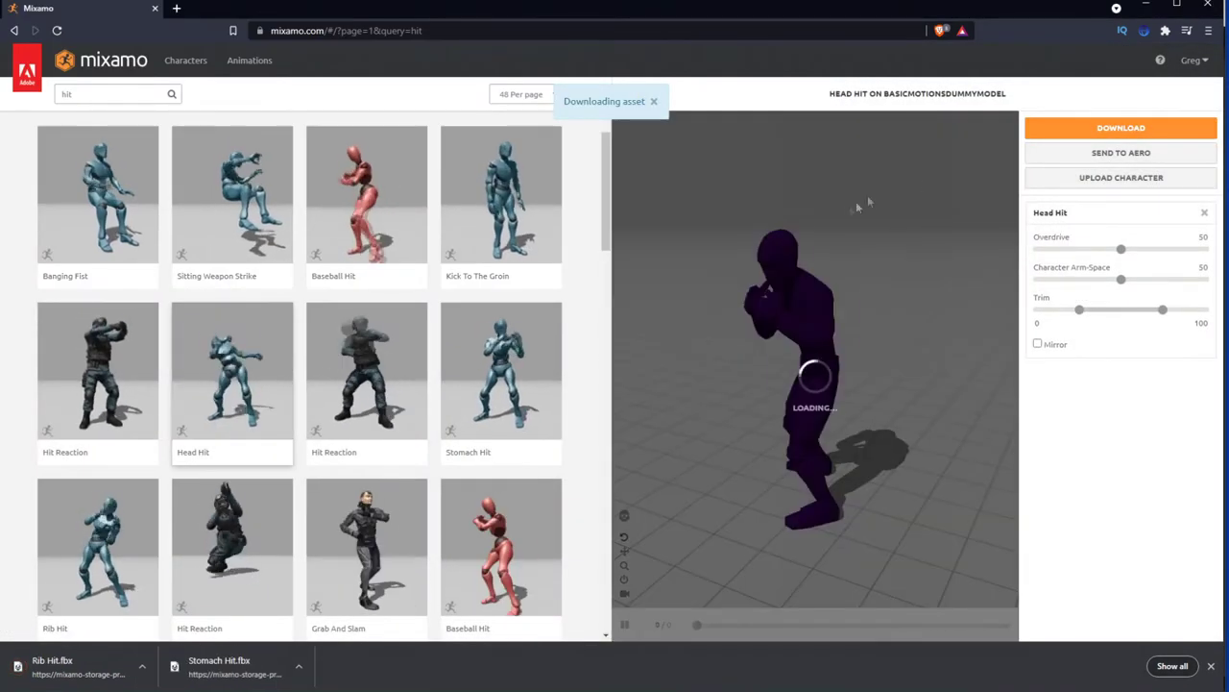
{"action": "left_click", "coordinate": [1121, 127]}
{"action": "left_click", "coordinate": [802, 280]}
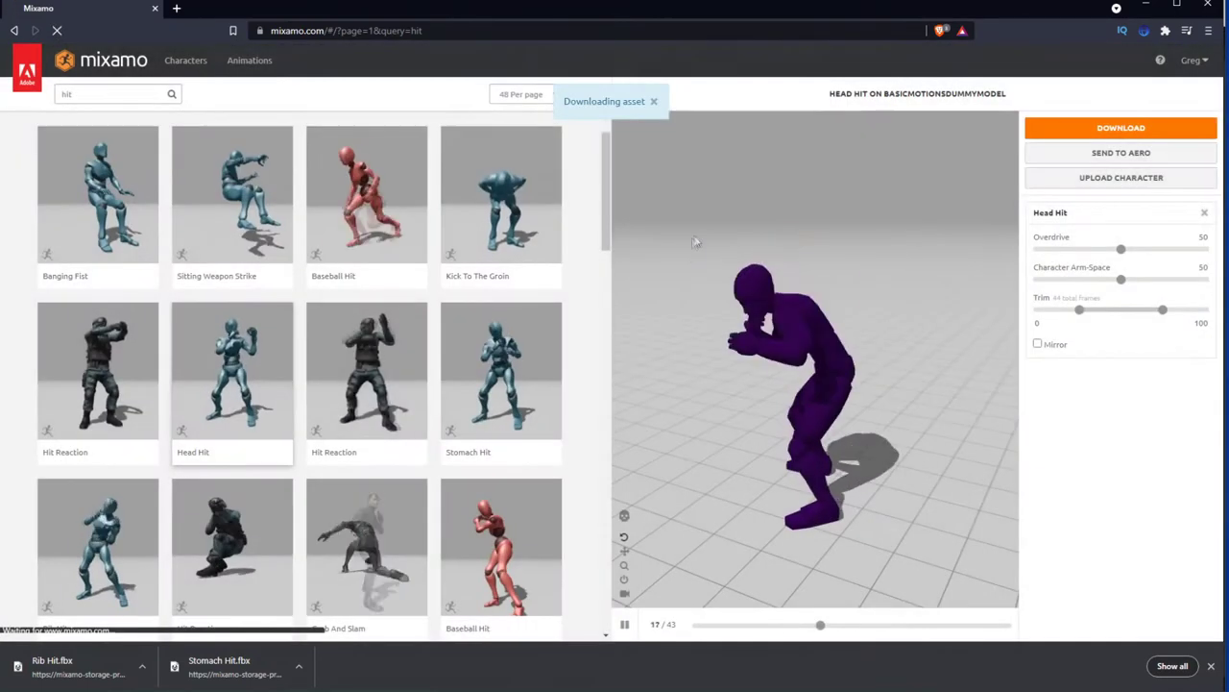
{"action": "key", "text": "Return"}
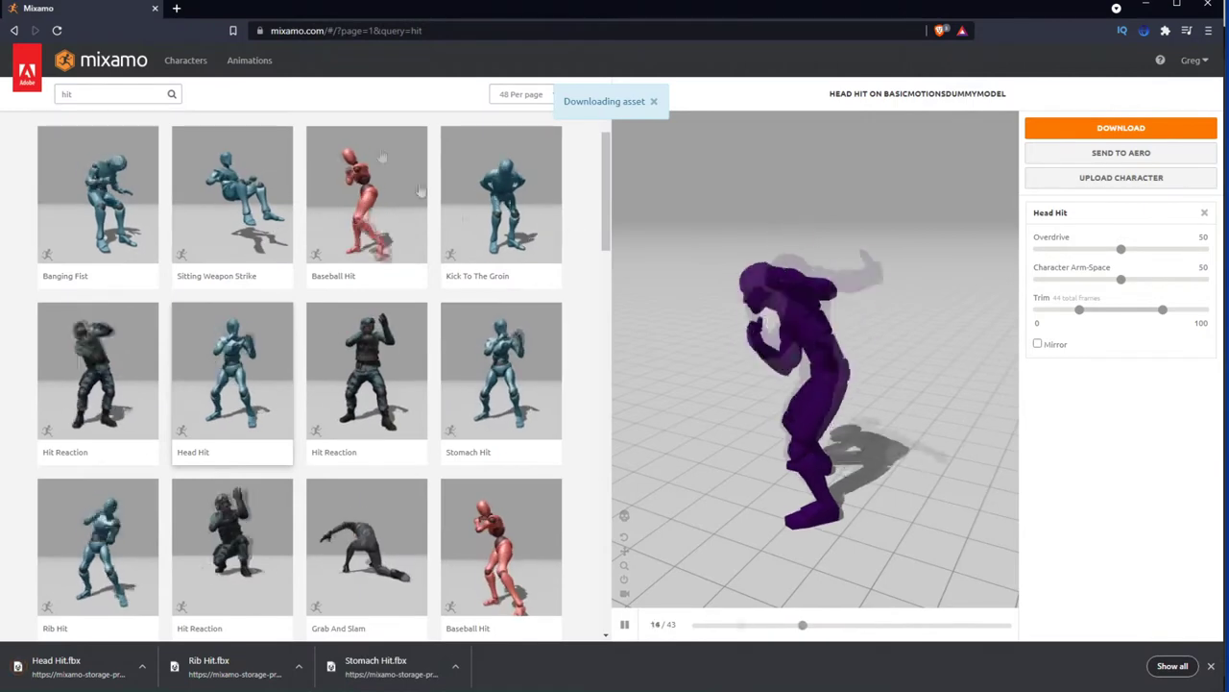
{"action": "double_click", "coordinate": [147, 93]}
- Search Mixamo for 'fall' and preview Sweep Fall, Falling Back Death and Falling Forward Death
{"action": "type", "text": "fall"}
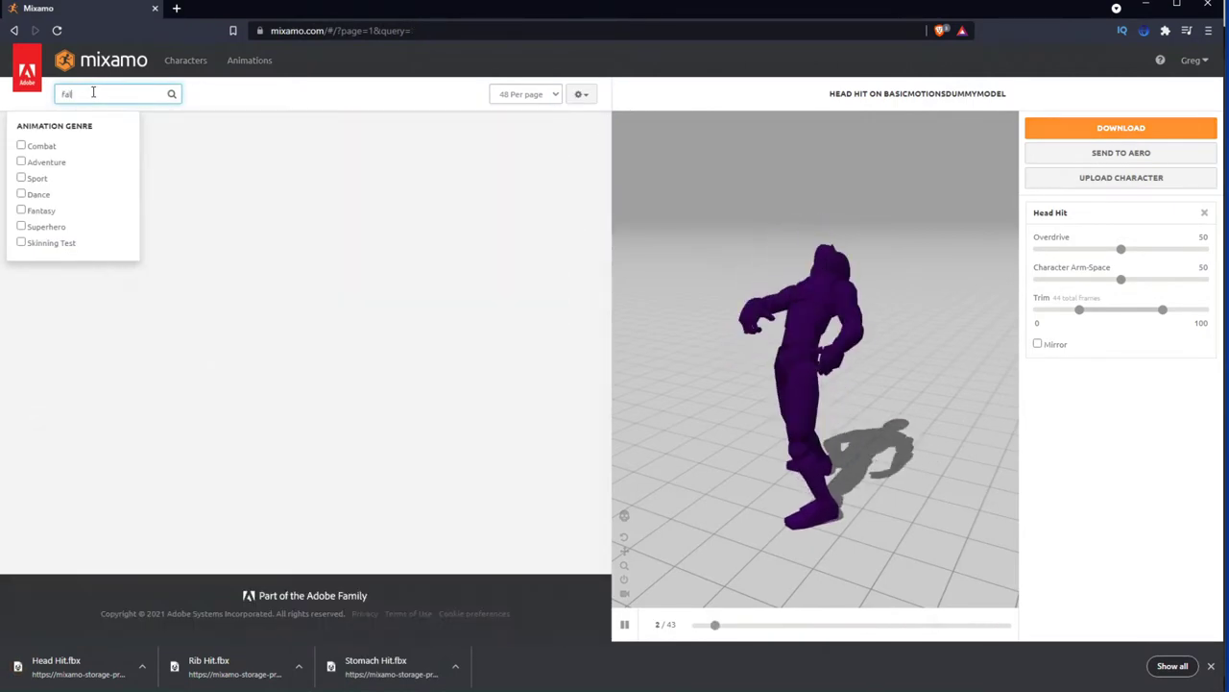
{"action": "key", "text": "Return"}
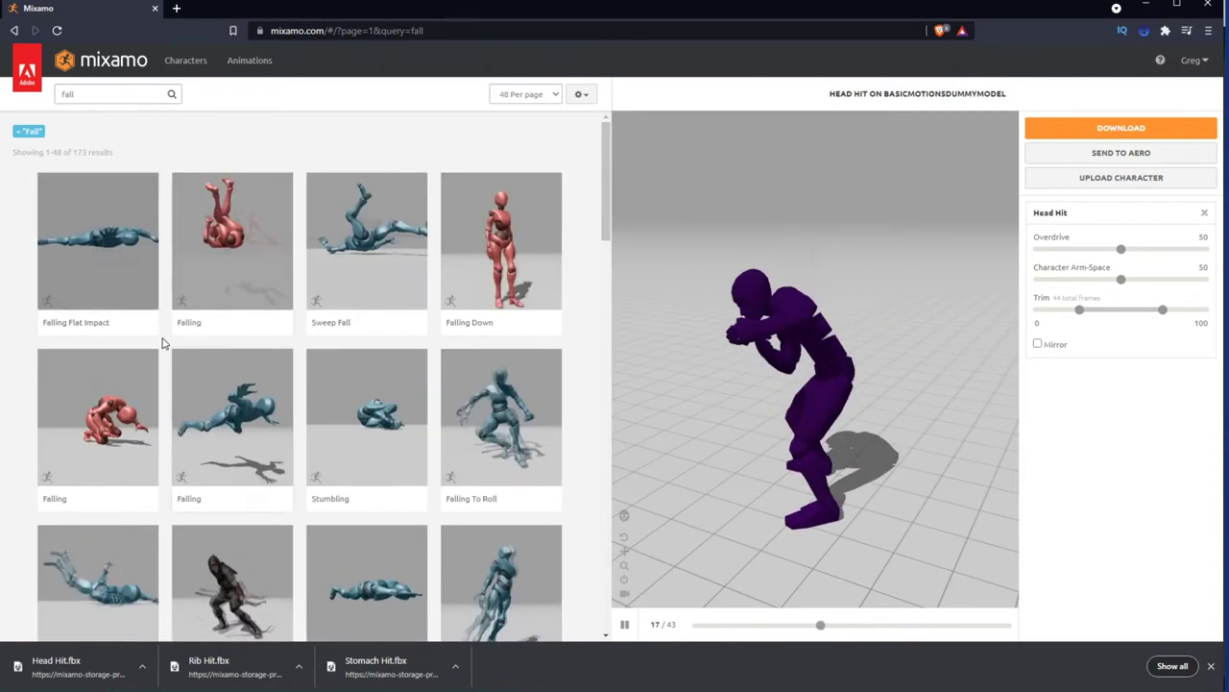
{"action": "scroll", "coordinate": [192, 317], "scroll_direction": "down", "scroll_amount": 1}
{"action": "left_click", "coordinate": [397, 170]}
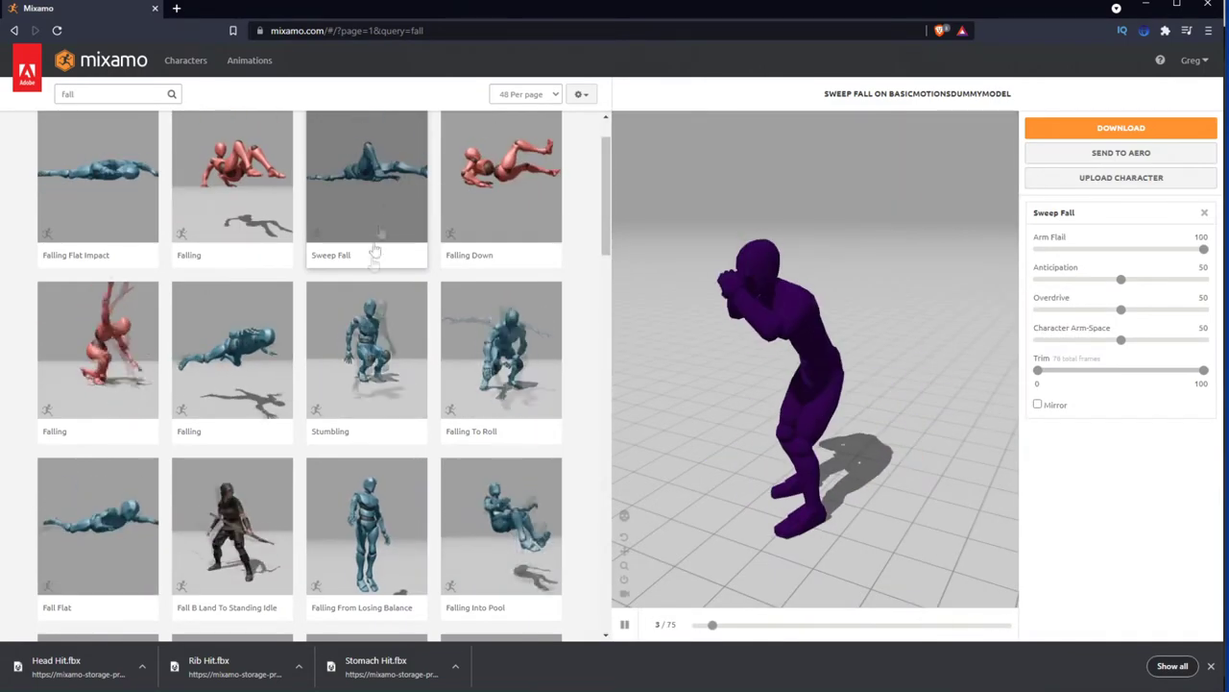
{"action": "scroll", "coordinate": [365, 269], "scroll_direction": "down", "scroll_amount": 1}
{"action": "scroll", "coordinate": [364, 269], "scroll_direction": "down", "scroll_amount": 2}
{"action": "scroll", "coordinate": [86, 250], "scroll_direction": "down", "scroll_amount": 1}
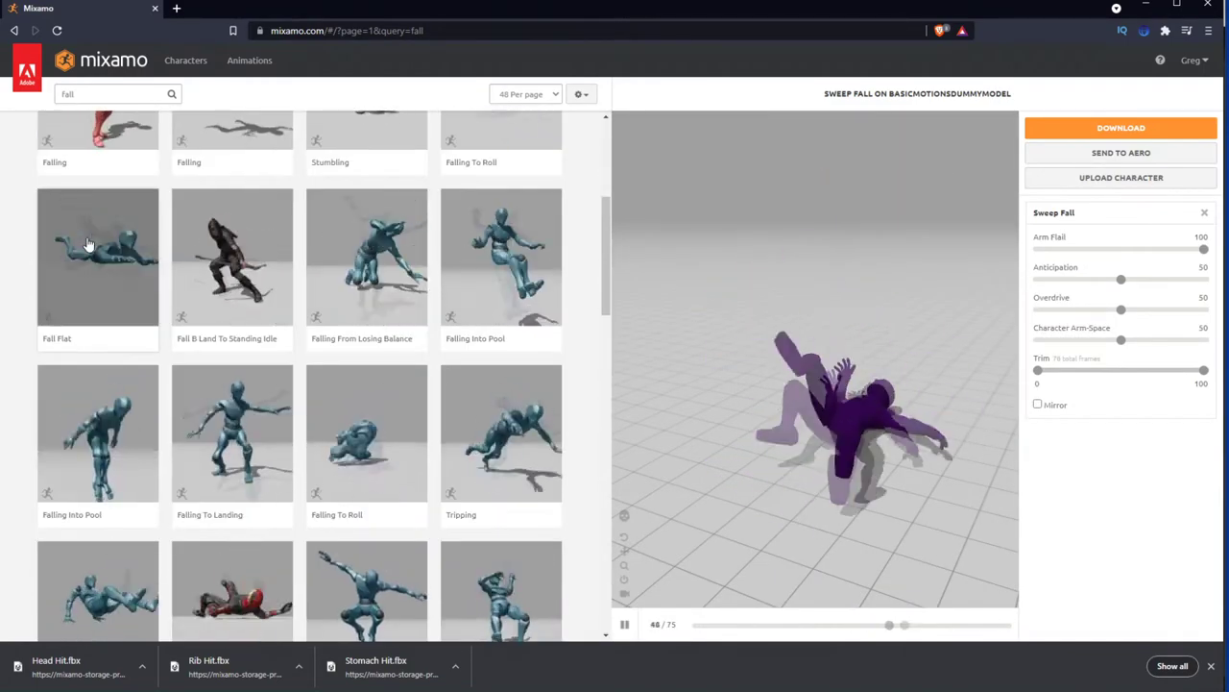
{"action": "scroll", "coordinate": [86, 244], "scroll_direction": "down", "scroll_amount": 1}
{"action": "scroll", "coordinate": [247, 359], "scroll_direction": "down", "scroll_amount": 2}
{"action": "scroll", "coordinate": [246, 359], "scroll_direction": "down", "scroll_amount": 3}
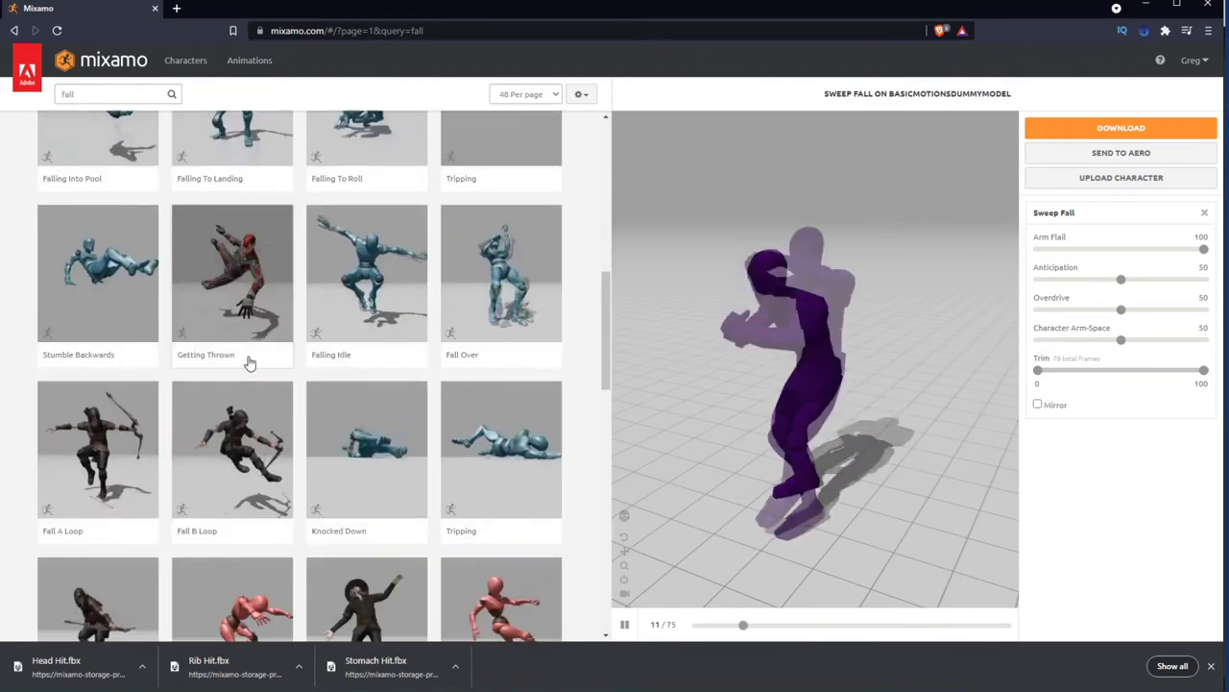
{"action": "scroll", "coordinate": [247, 359], "scroll_direction": "down", "scroll_amount": 2}
{"action": "scroll", "coordinate": [247, 359], "scroll_direction": "down", "scroll_amount": 2}
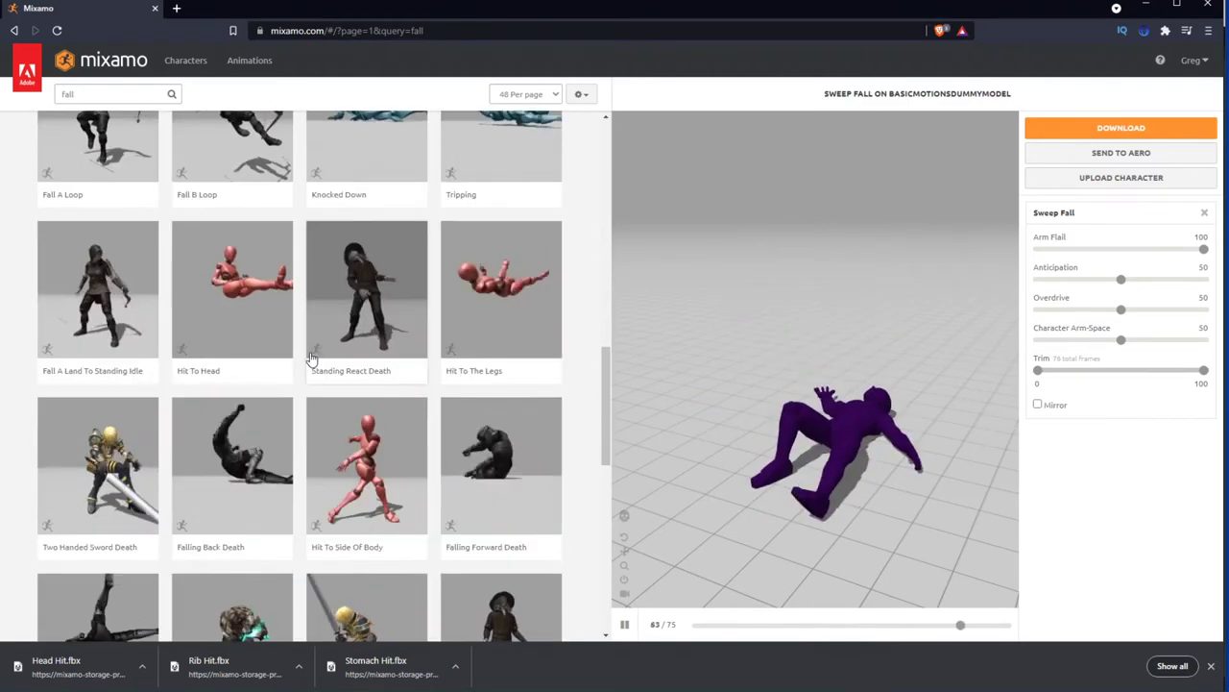
{"action": "left_click", "coordinate": [238, 485]}
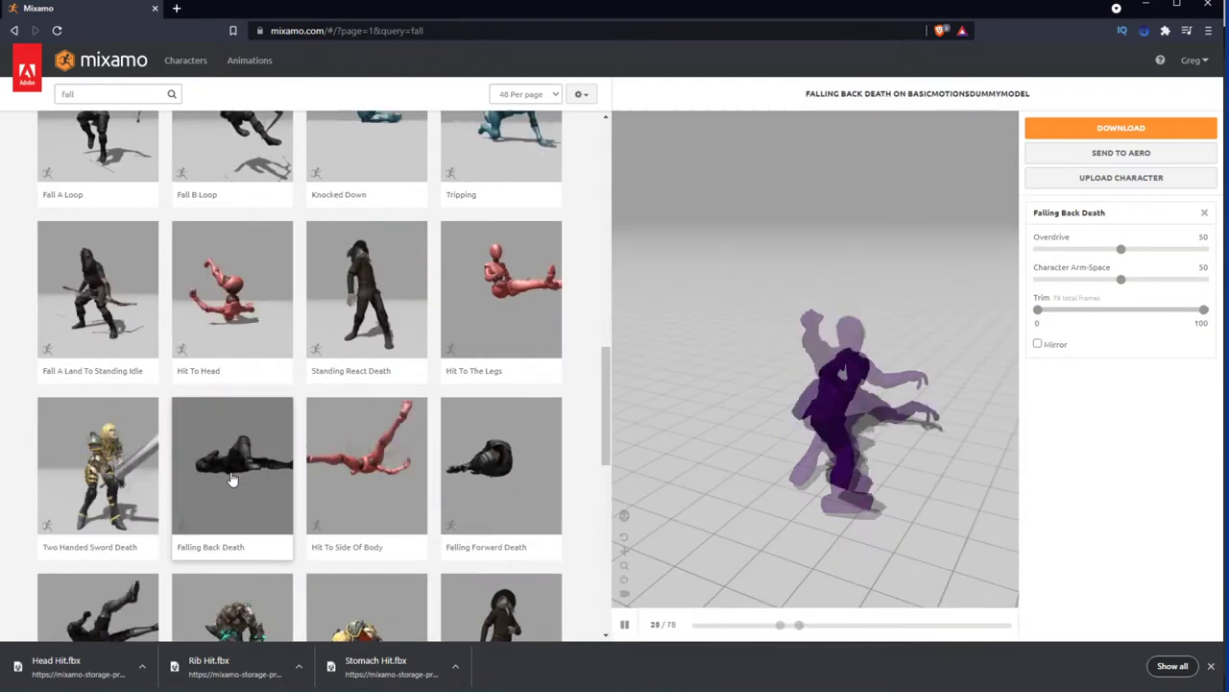
{"action": "scroll", "coordinate": [509, 462], "scroll_direction": "down", "scroll_amount": 2}
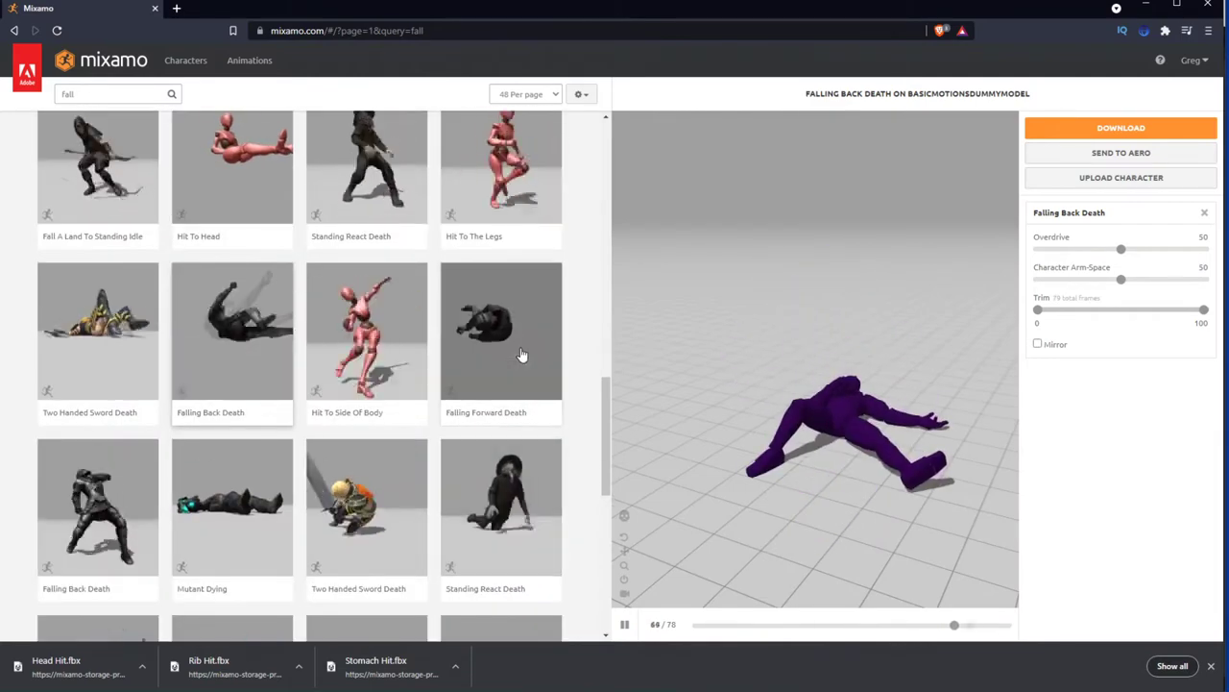
{"action": "left_click", "coordinate": [519, 367]}
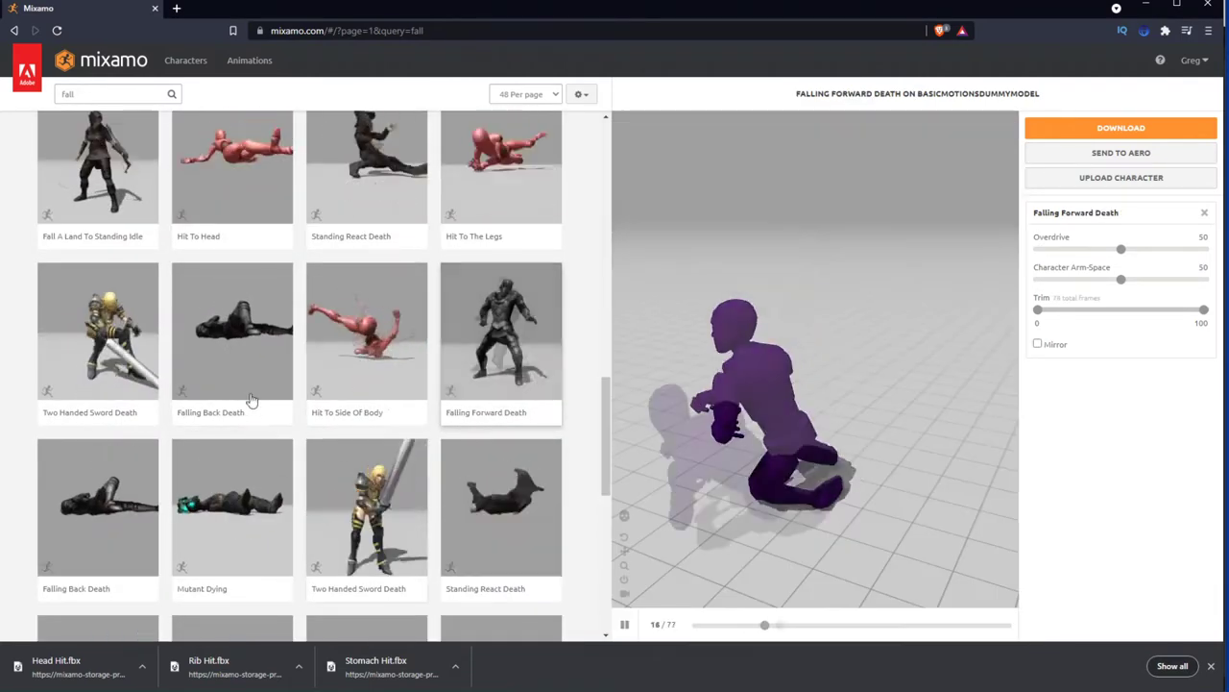
{"action": "left_click", "coordinate": [257, 388]}
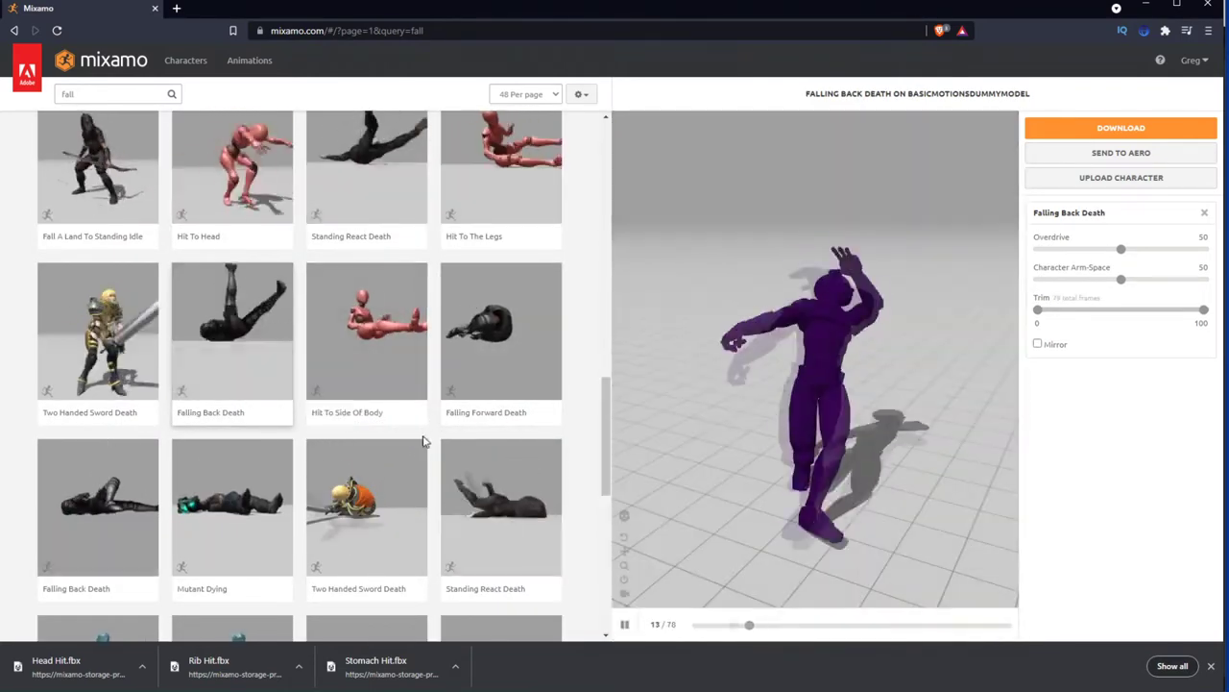
- Download Falling Back Death as an FBX file
{"action": "left_click", "coordinate": [1120, 128]}
{"action": "left_click", "coordinate": [798, 277]}
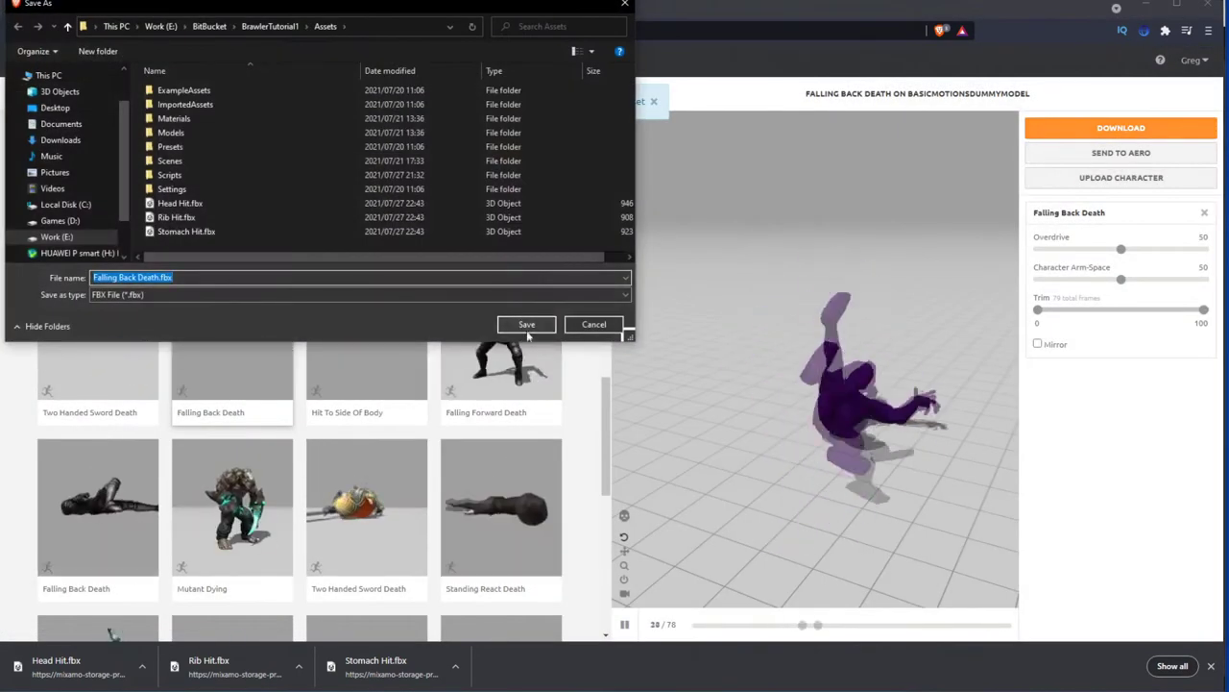
{"action": "left_click", "coordinate": [521, 323]}
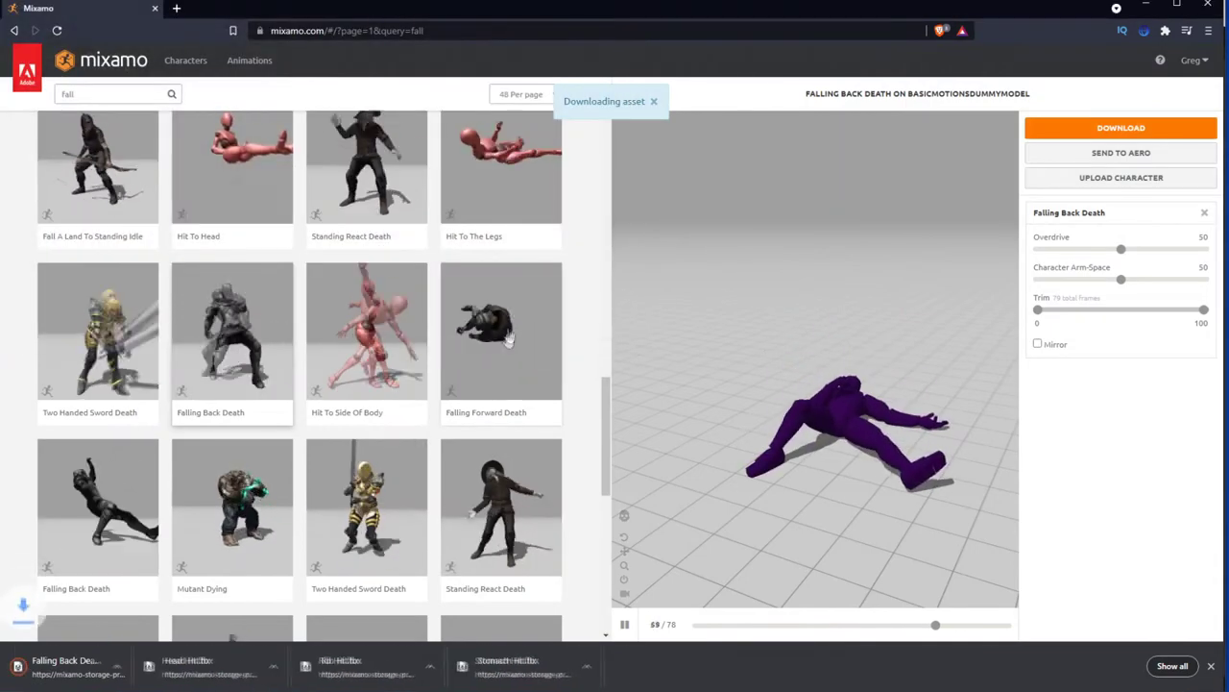
- Save Standing React Death Forward.fbx into the project's Assets folder and close the browser
{"action": "scroll", "coordinate": [588, 350], "scroll_direction": "down", "scroll_amount": 1}
{"action": "scroll", "coordinate": [579, 342], "scroll_direction": "down", "scroll_amount": 1}
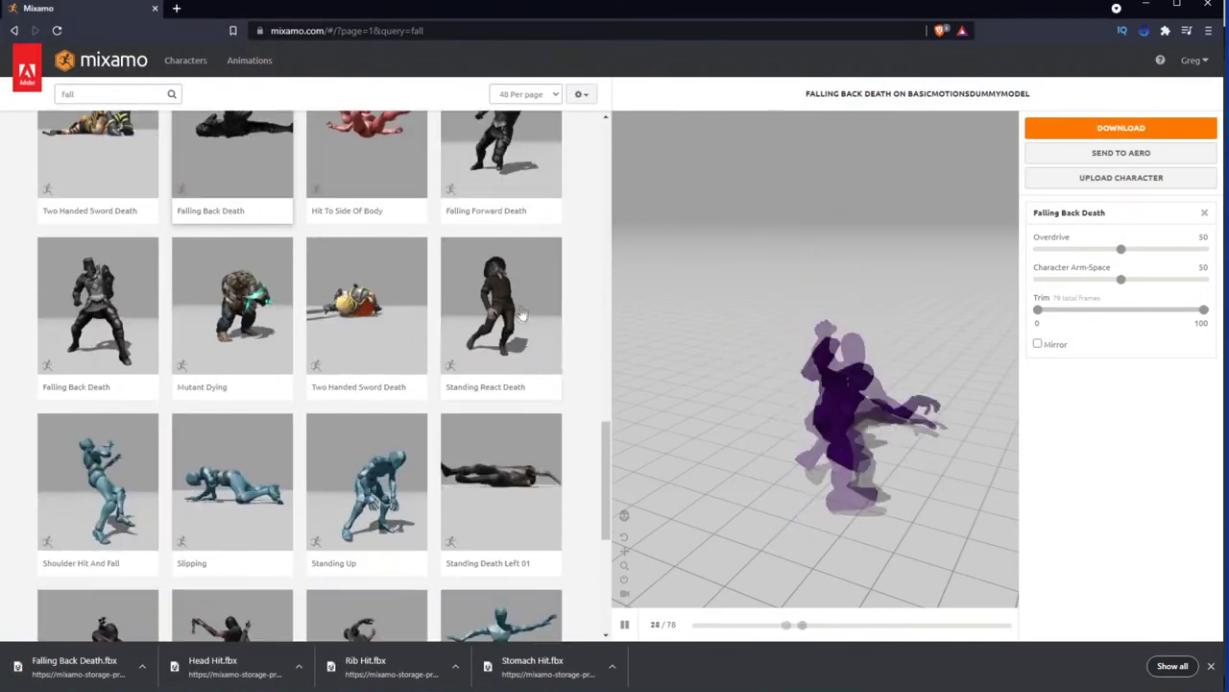
{"action": "left_click", "coordinate": [524, 314]}
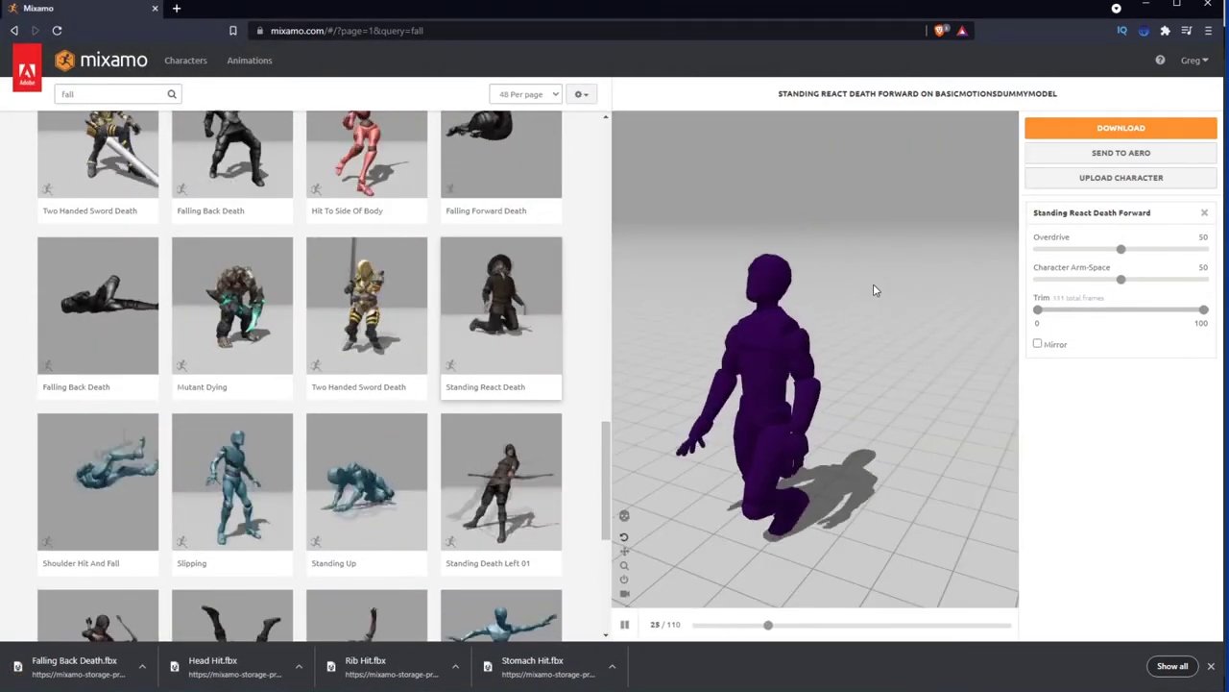
{"action": "left_click", "coordinate": [1119, 137]}
{"action": "left_click", "coordinate": [803, 283]}
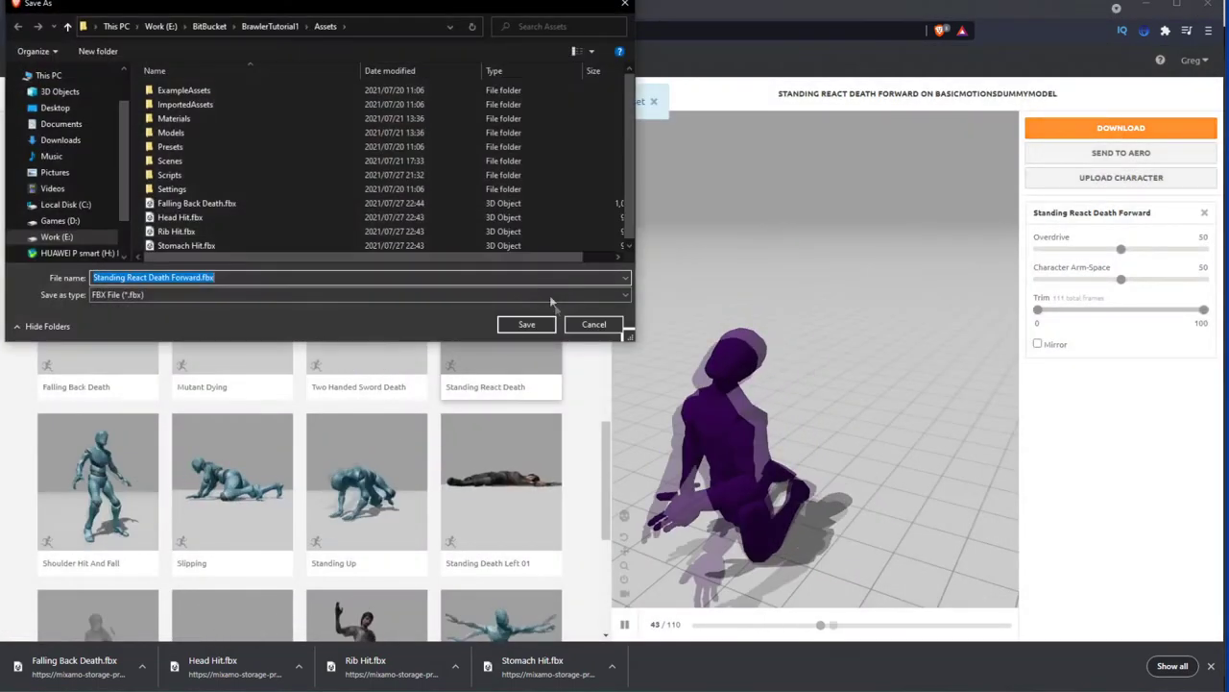
{"action": "key", "text": "Return"}
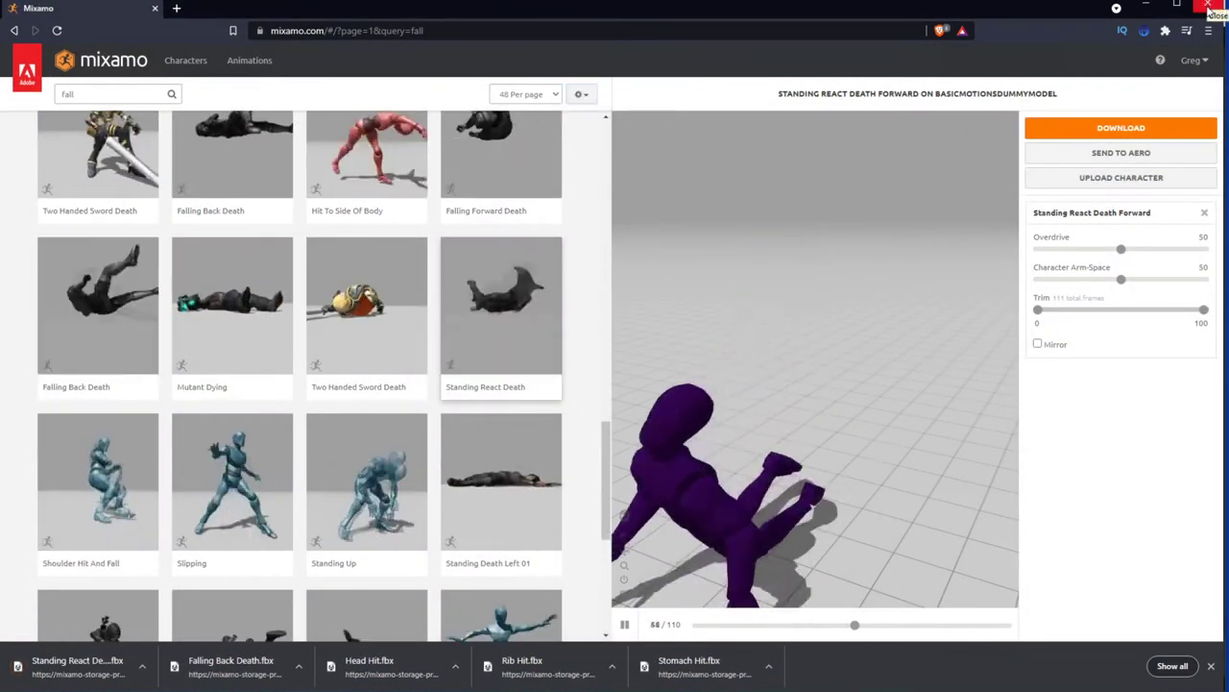
{"action": "left_click", "coordinate": [1208, 8]}
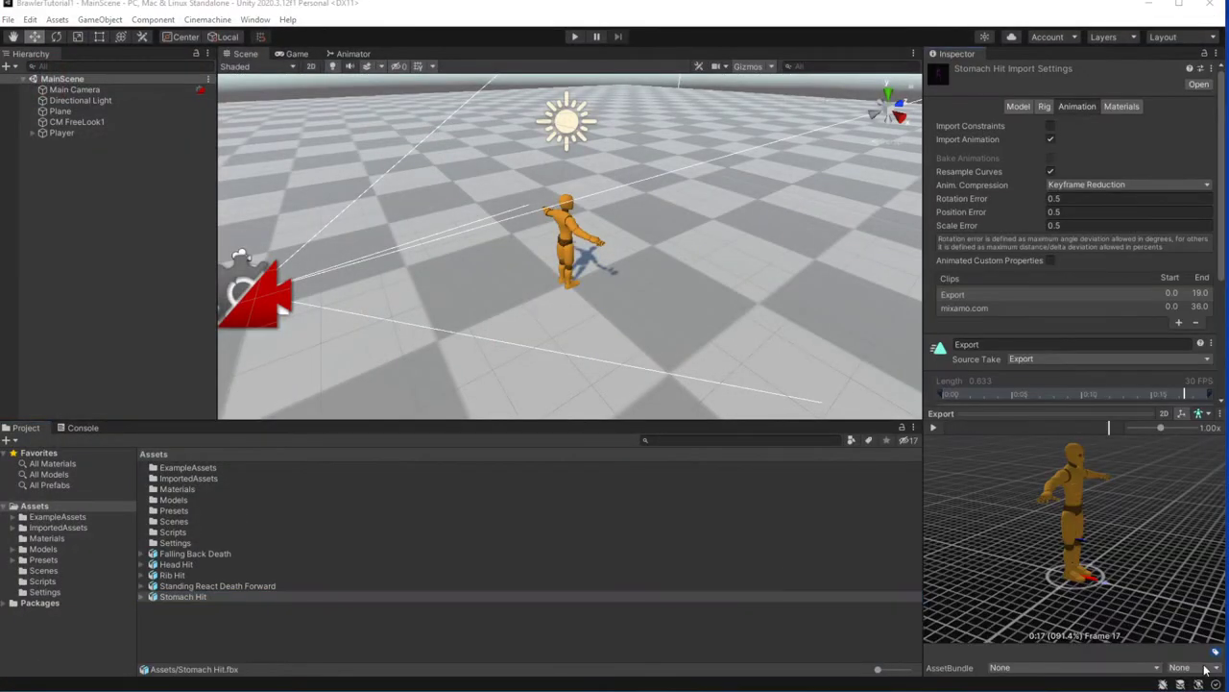
- Set the Rig Animation Type of all five imported animations to Humanoid and apply
{"action": "left_click", "coordinate": [213, 551], "text": "shift"}
{"action": "left_click", "coordinate": [1048, 106]}
{"action": "left_click", "coordinate": [1114, 125]}
{"action": "left_click", "coordinate": [1085, 183]}
{"action": "left_click", "coordinate": [1207, 209]}
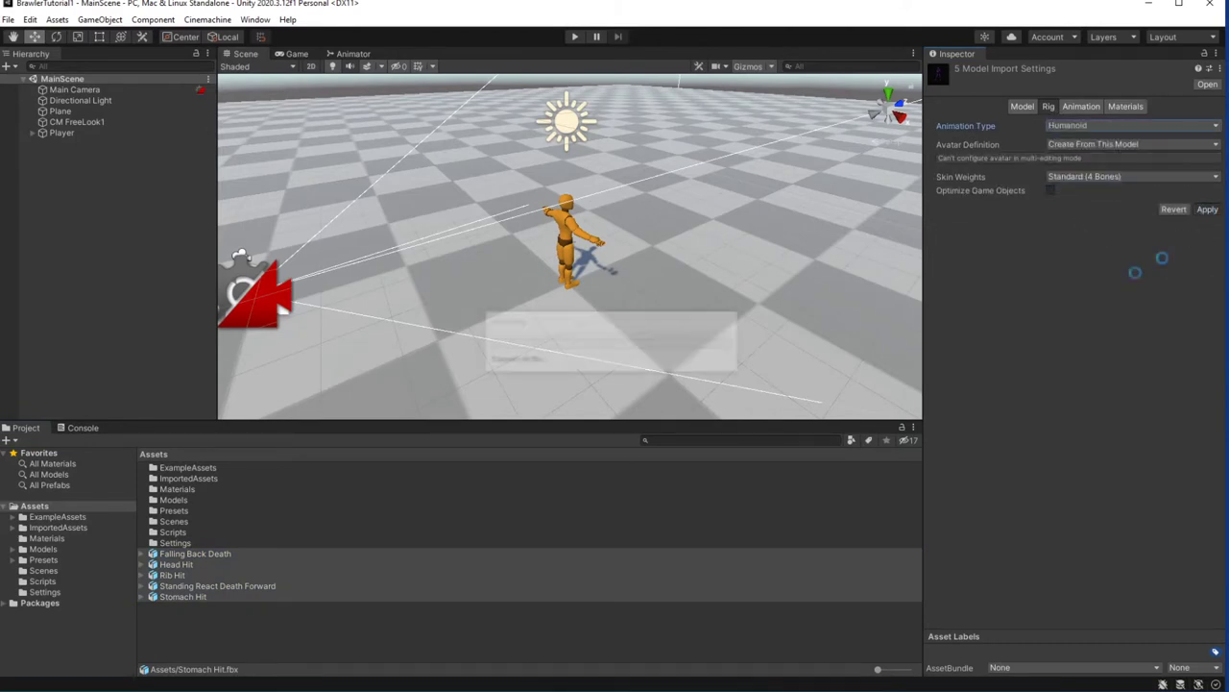
- Preview the Falling Back Death mixamo.com clip in the Inspector
{"action": "left_click", "coordinate": [1083, 107]}
{"action": "left_click", "coordinate": [248, 555]}
{"action": "left_click", "coordinate": [936, 428]}
{"action": "left_click", "coordinate": [974, 323]}
{"action": "left_click", "coordinate": [935, 429]}
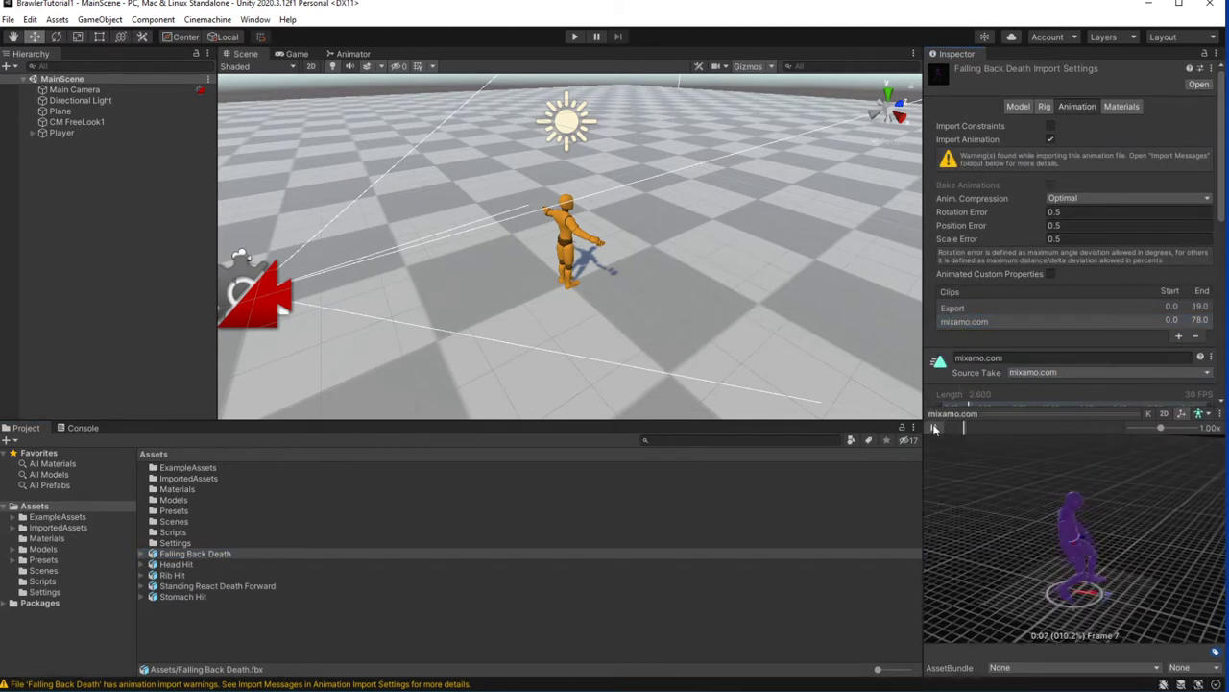
{"action": "left_click", "coordinate": [936, 426]}
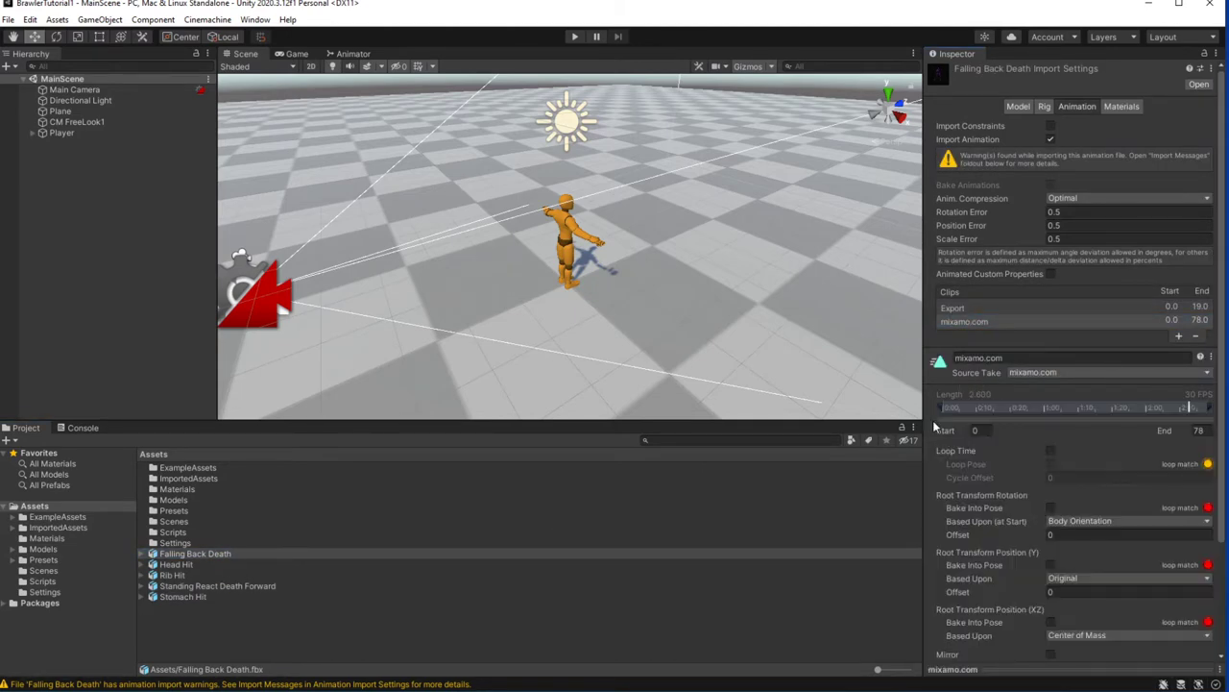
{"action": "scroll", "coordinate": [963, 404], "scroll_direction": "down", "scroll_amount": 5}
- Preview the Head Hit, Rib Hit and Stomach Hit mixamo.com clips
{"action": "left_click", "coordinate": [202, 576]}
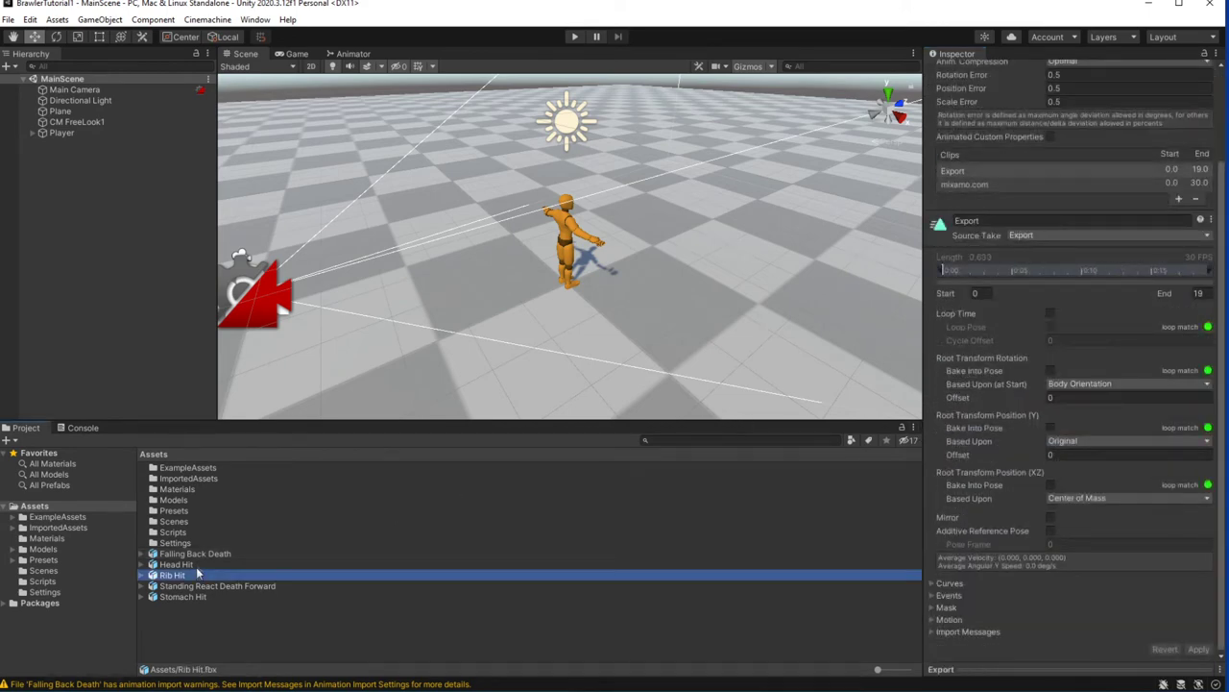
{"action": "left_click", "coordinate": [195, 565]}
{"action": "left_click_drag", "start_coordinate": [1016, 670], "coordinate": [972, 415]}
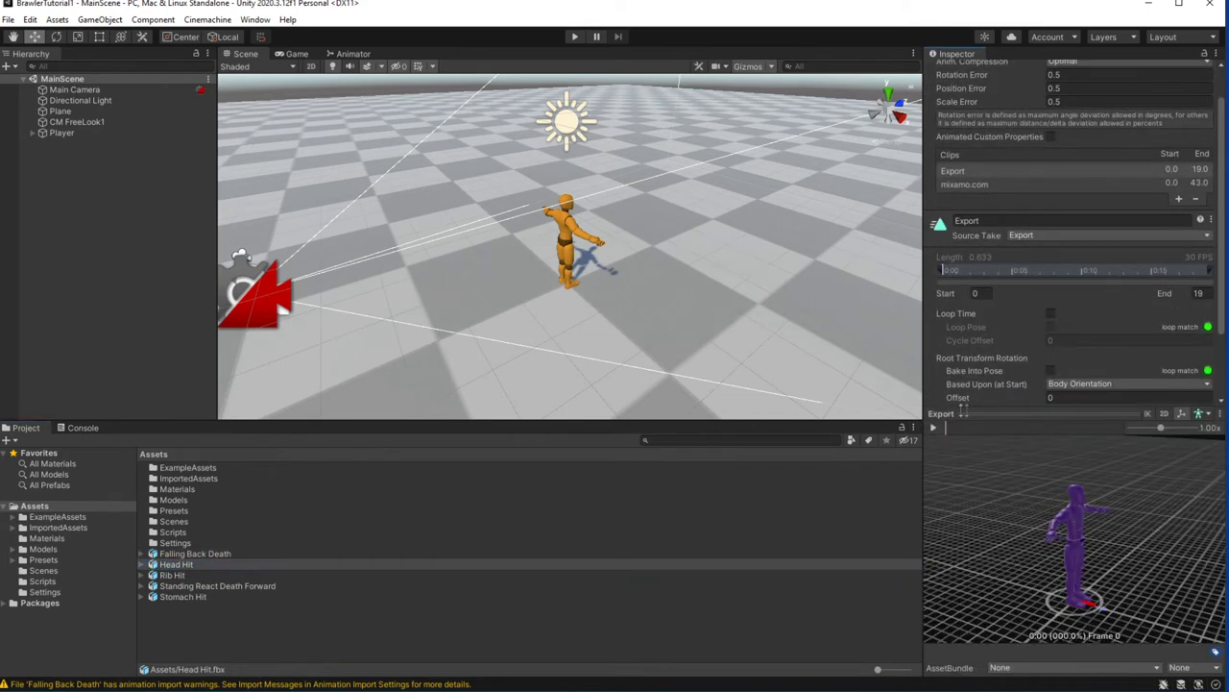
{"action": "left_click", "coordinate": [985, 185]}
{"action": "left_click", "coordinate": [935, 429]}
{"action": "left_click", "coordinate": [205, 576]}
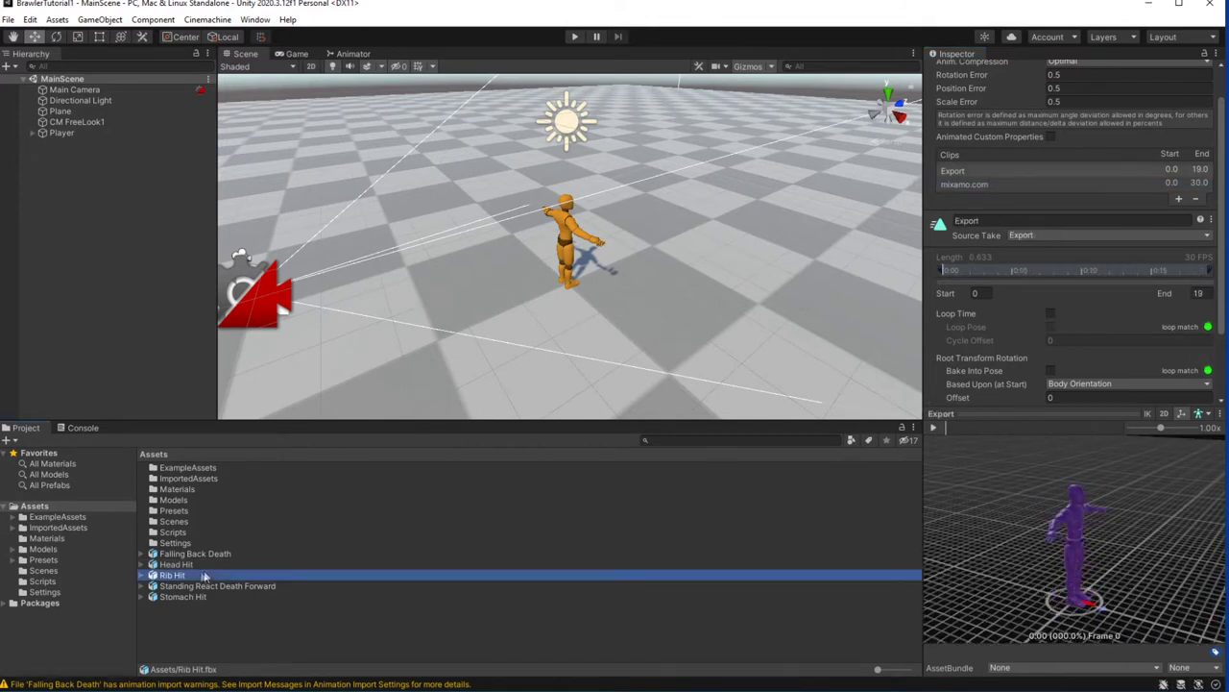
{"action": "left_click", "coordinate": [968, 183]}
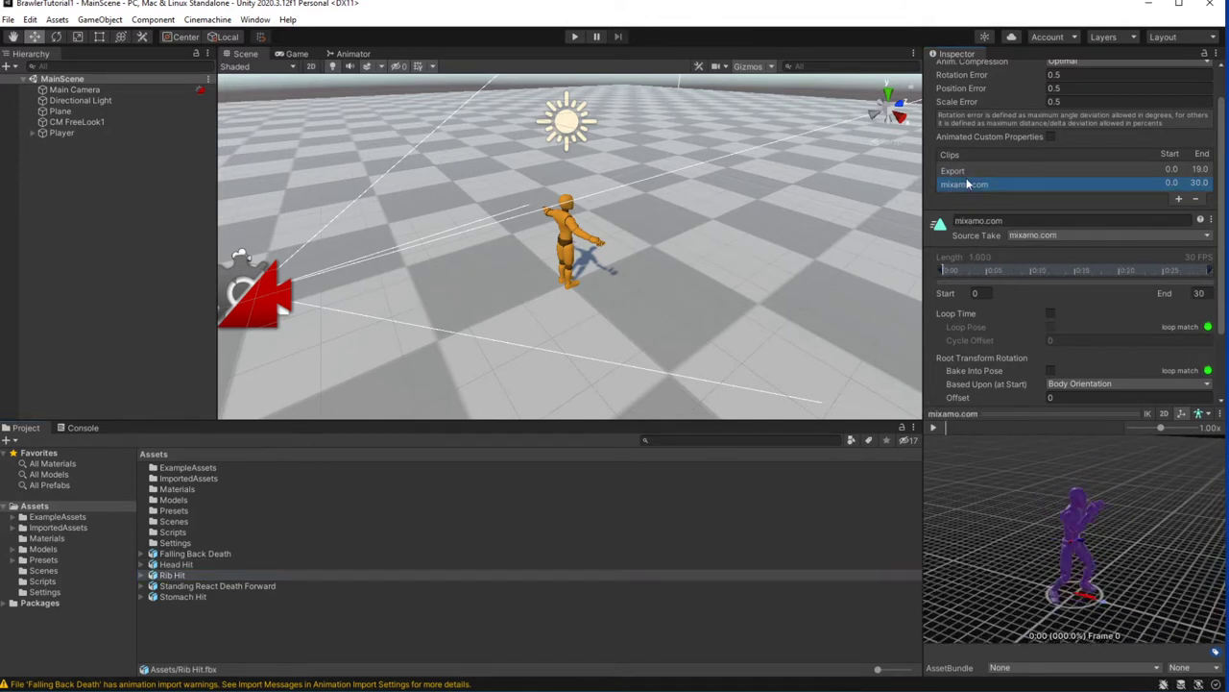
{"action": "left_click", "coordinate": [934, 430]}
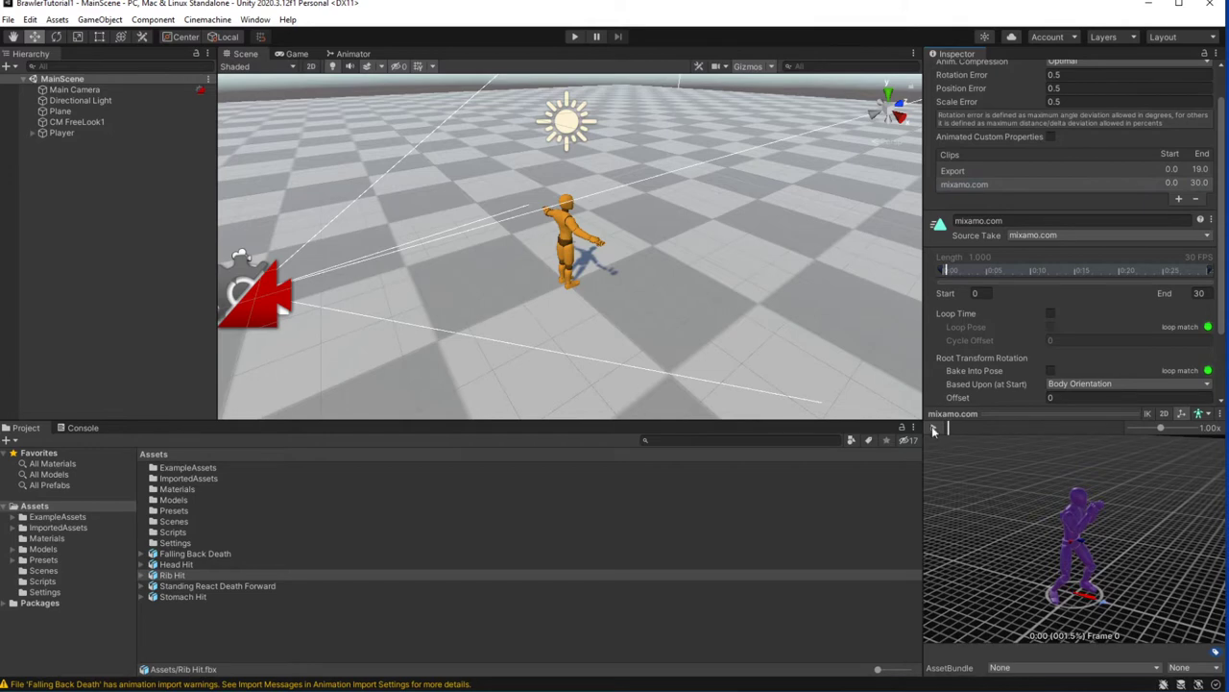
{"action": "left_click", "coordinate": [144, 596]}
{"action": "left_click", "coordinate": [187, 573]}
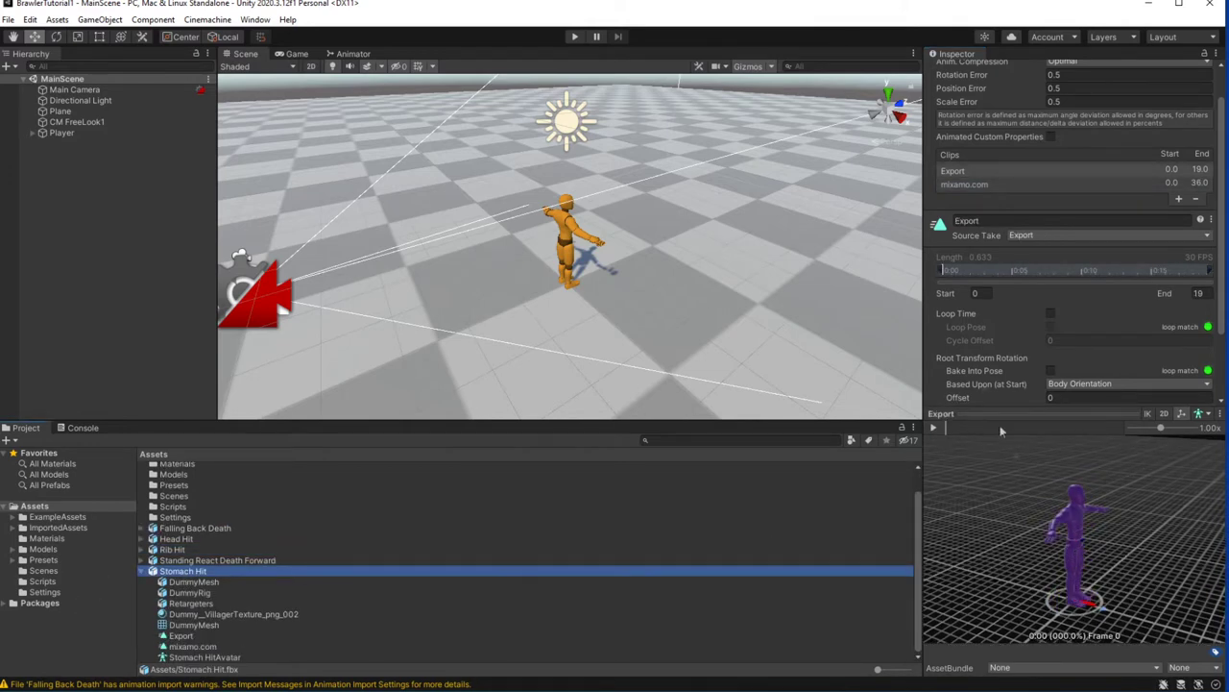
{"action": "left_click", "coordinate": [968, 185]}
{"action": "left_click", "coordinate": [934, 428]}
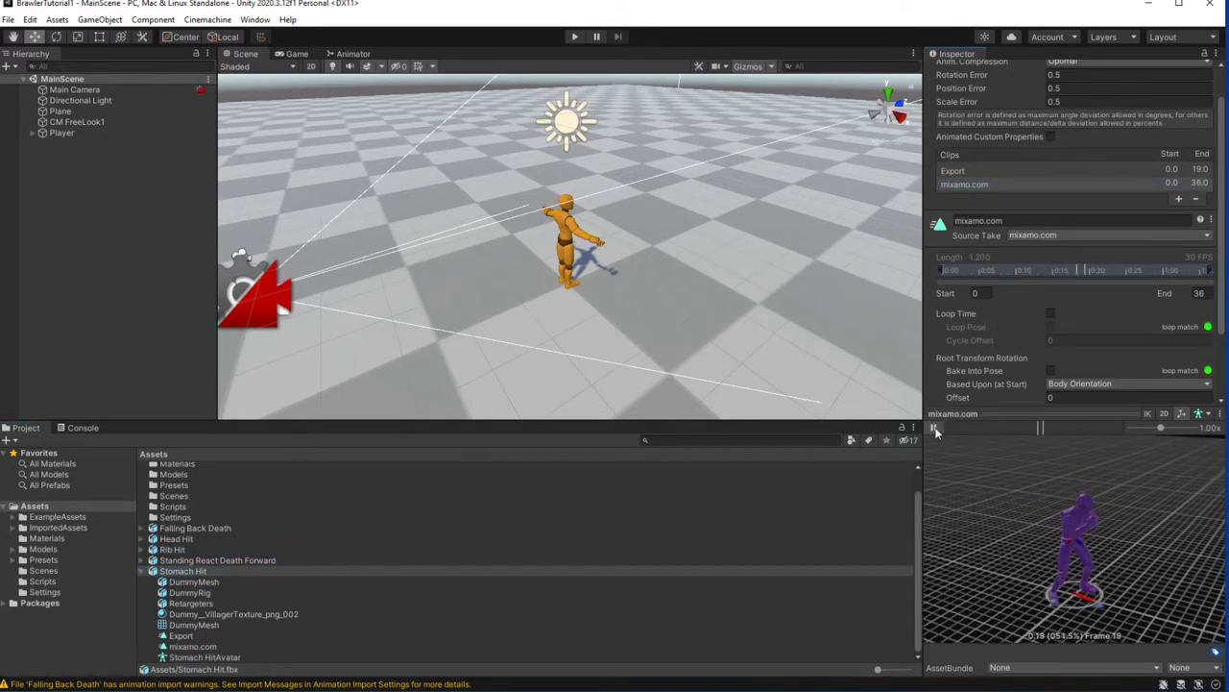
- Drag BasicMotionsDummyModel from Models/MainCharacter into the scene
{"action": "left_click", "coordinate": [43, 549]}
{"action": "double_click", "coordinate": [173, 466]}
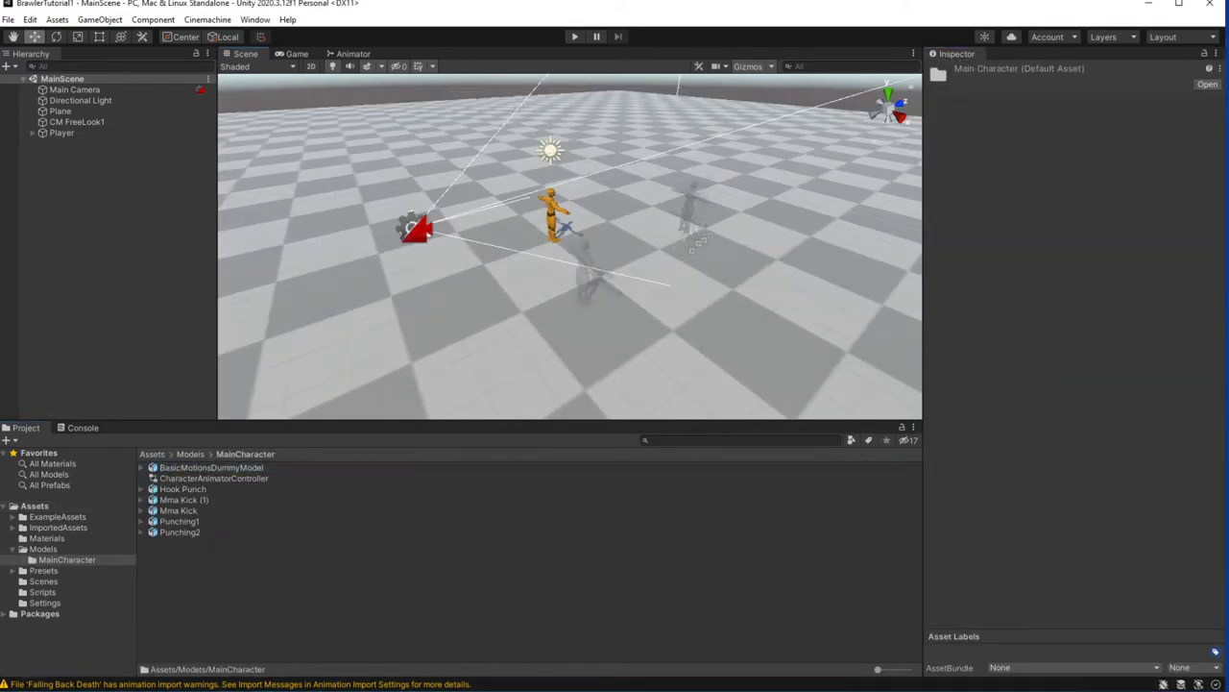
{"action": "left_click_drag", "start_coordinate": [211, 467], "coordinate": [673, 343]}
{"action": "right_click_drag", "start_coordinate": [672, 343], "coordinate": [615, 312]}
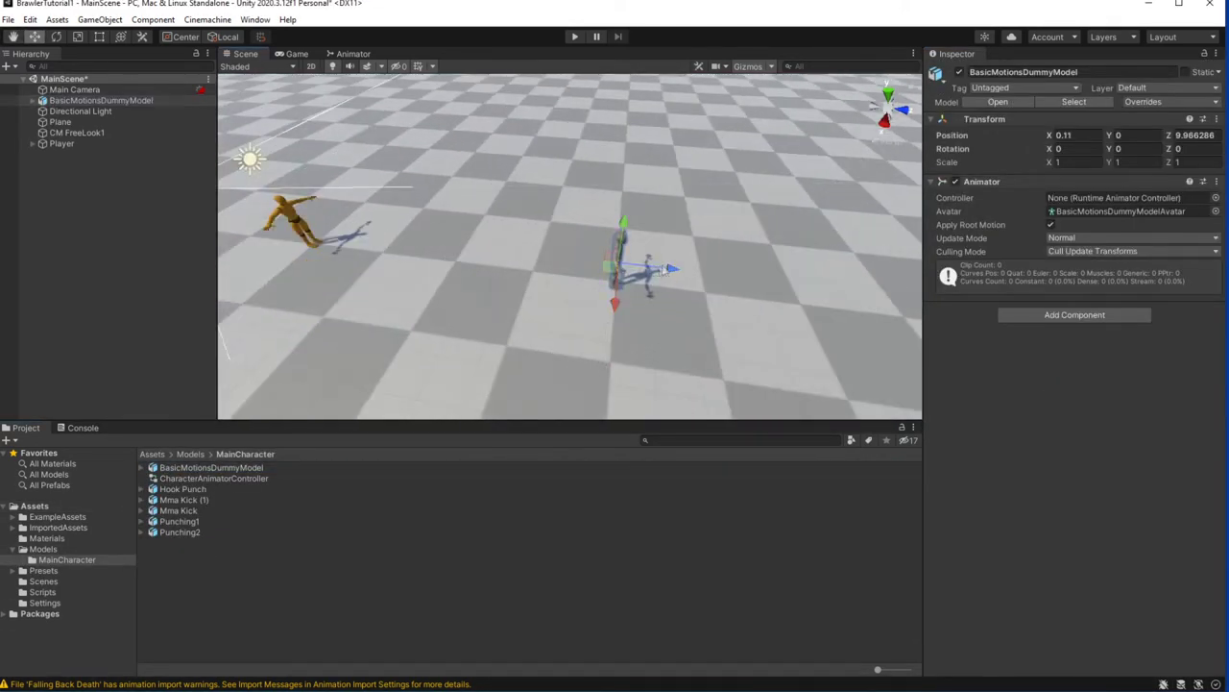
- Delete the extra BasicMotionsDummyModel from the scene
{"action": "left_click_drag", "start_coordinate": [665, 270], "coordinate": [621, 266]}
{"action": "left_click_drag", "start_coordinate": [36, 102], "coordinate": [33, 135]}
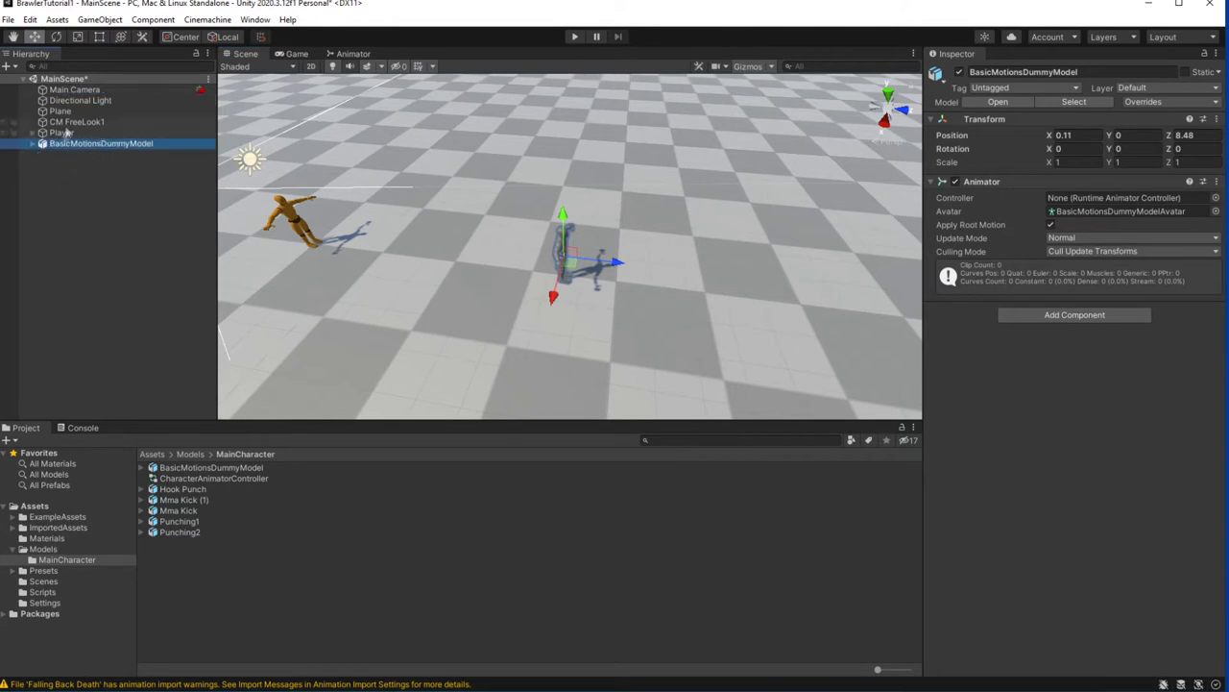
{"action": "key", "text": "Delete"}
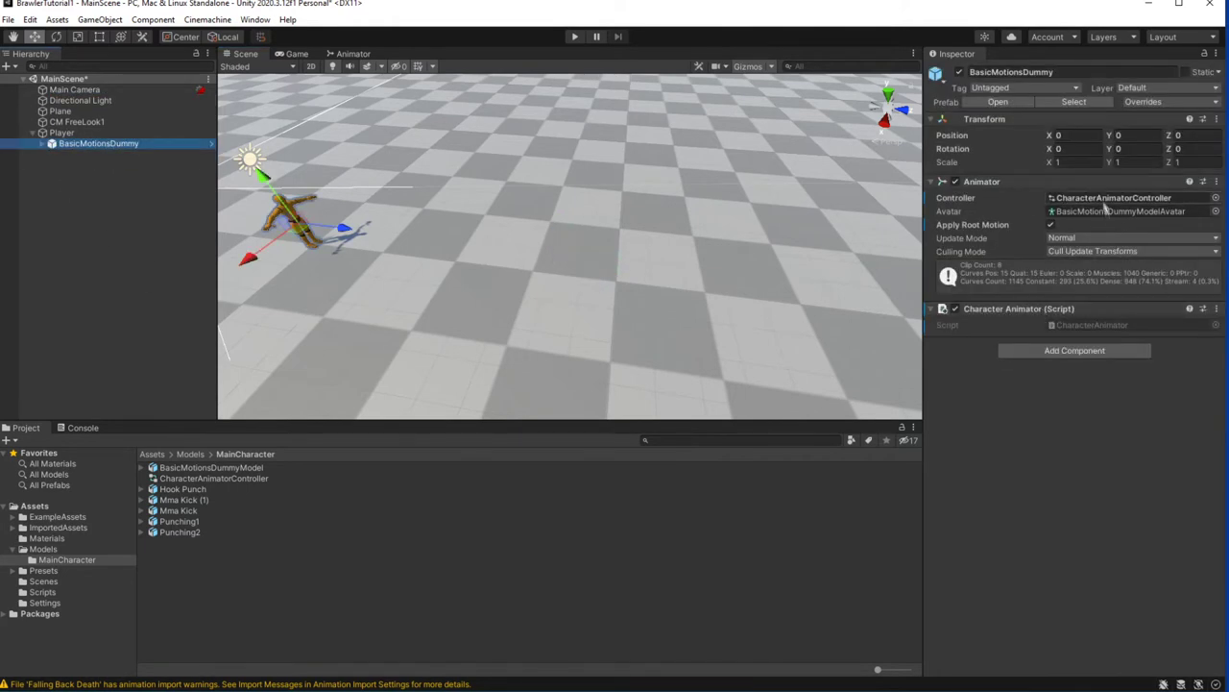
- Locate the player's BasicMotionsDummy prefab and drag an instance of it into the scene
{"action": "left_click", "coordinate": [162, 467]}
{"action": "left_click", "coordinate": [137, 485]}
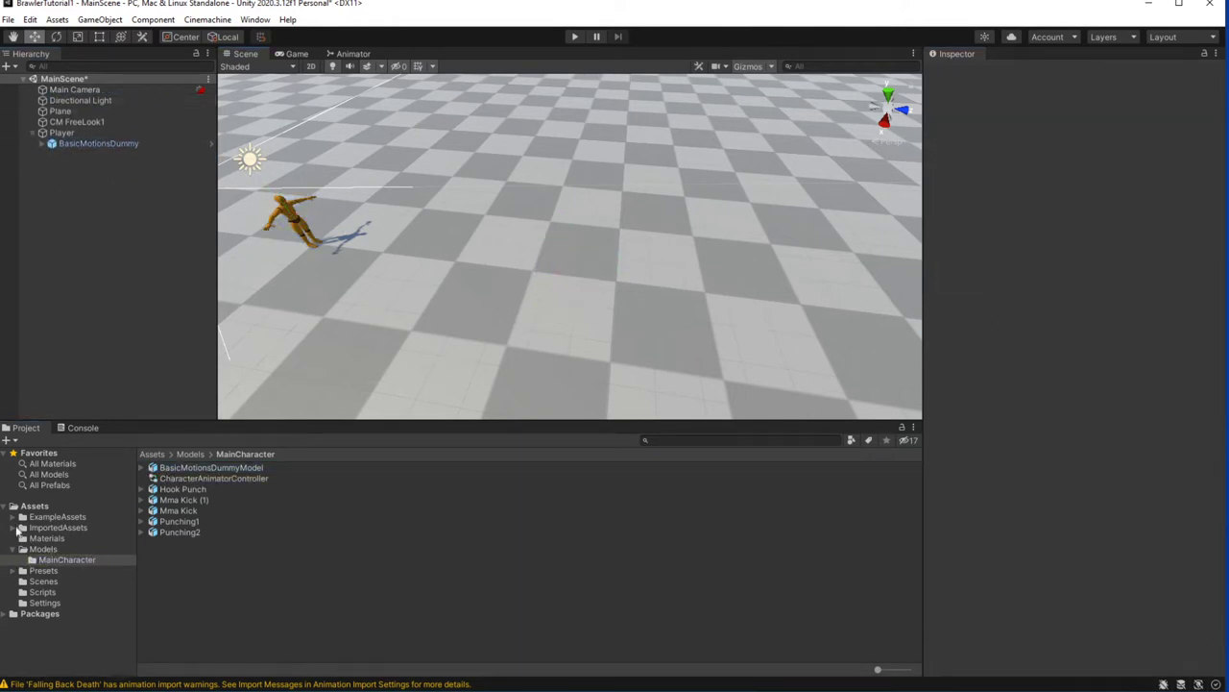
{"action": "left_click", "coordinate": [146, 144]}
{"action": "left_click", "coordinate": [1071, 106]}
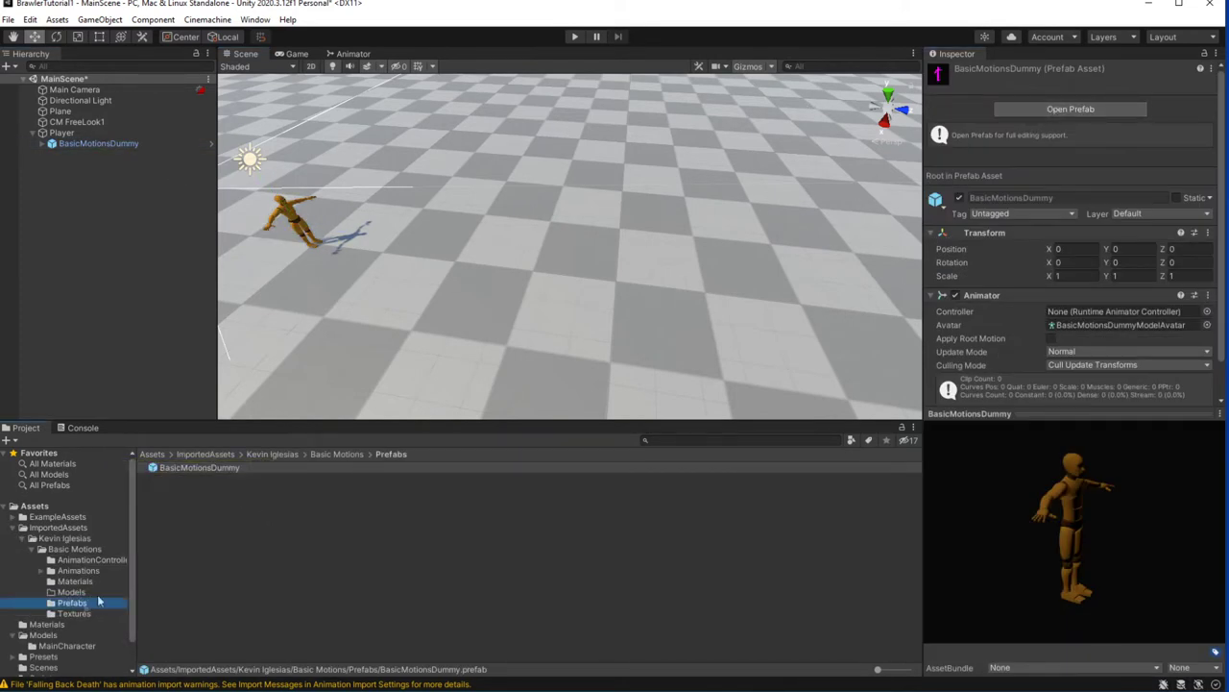
{"action": "scroll", "coordinate": [71, 603], "scroll_direction": "down", "scroll_amount": 2}
{"action": "left_click", "coordinate": [178, 471]}
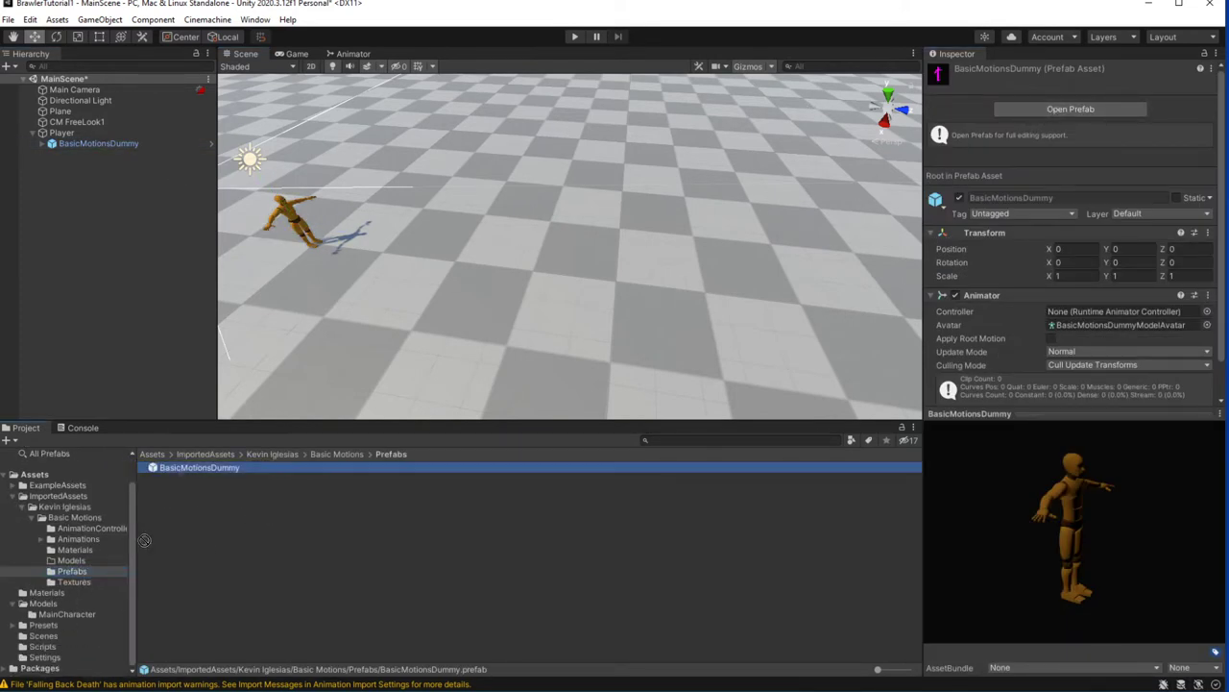
{"action": "left_click", "coordinate": [59, 614]}
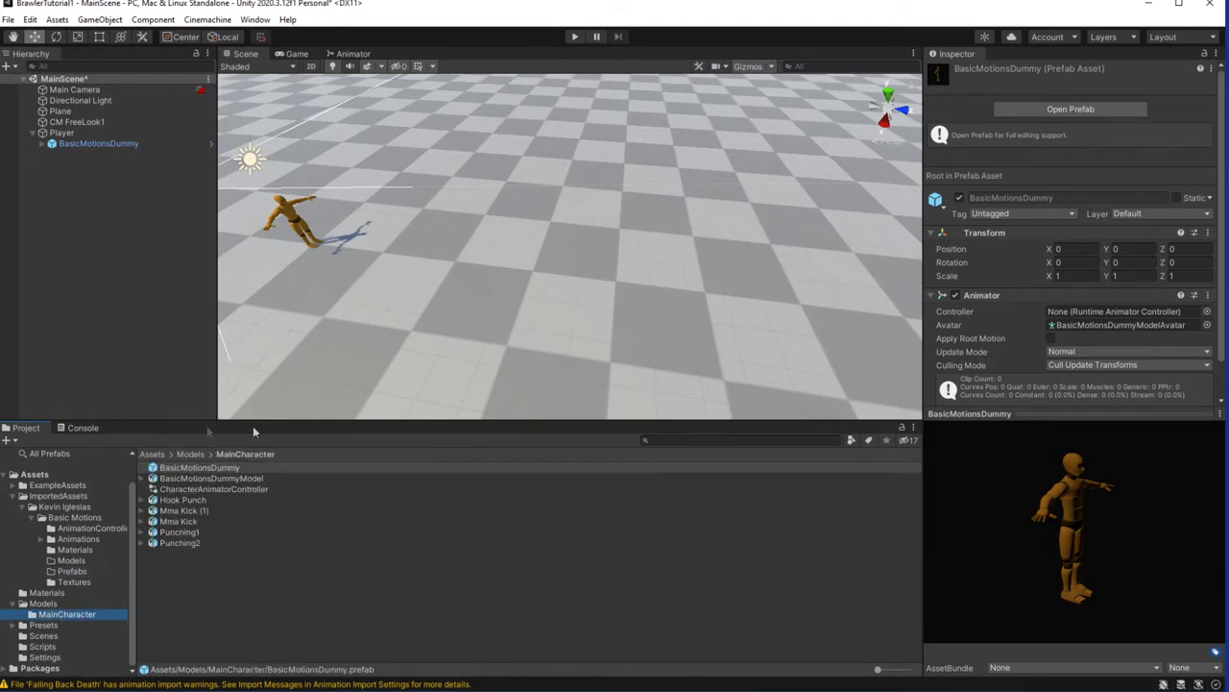
{"action": "left_click", "coordinate": [21, 495]}
{"action": "mouse_move", "coordinate": [179, 467]}
{"action": "left_mouse_down"}
{"action": "mouse_move", "coordinate": [523, 280]}
{"action": "mouse_move", "coordinate": [661, 278]}
{"action": "left_mouse_up"}
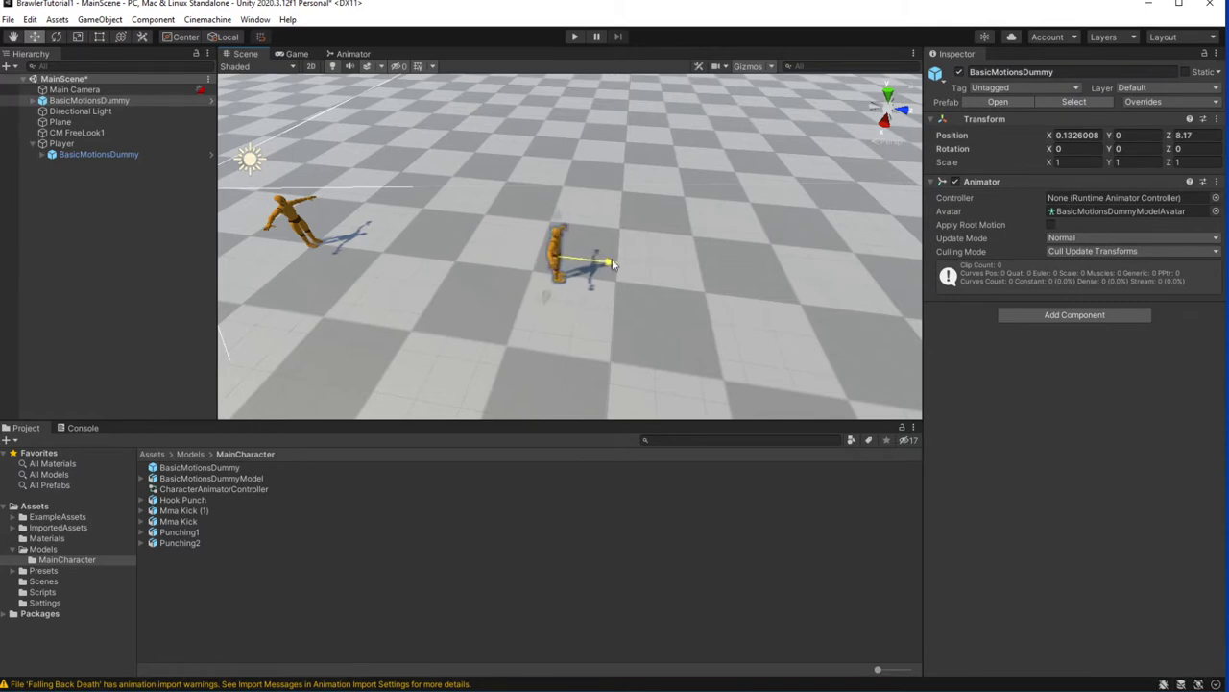
- Inspect the new dummy's DummyMesh material settings
{"action": "left_click", "coordinate": [32, 101]}
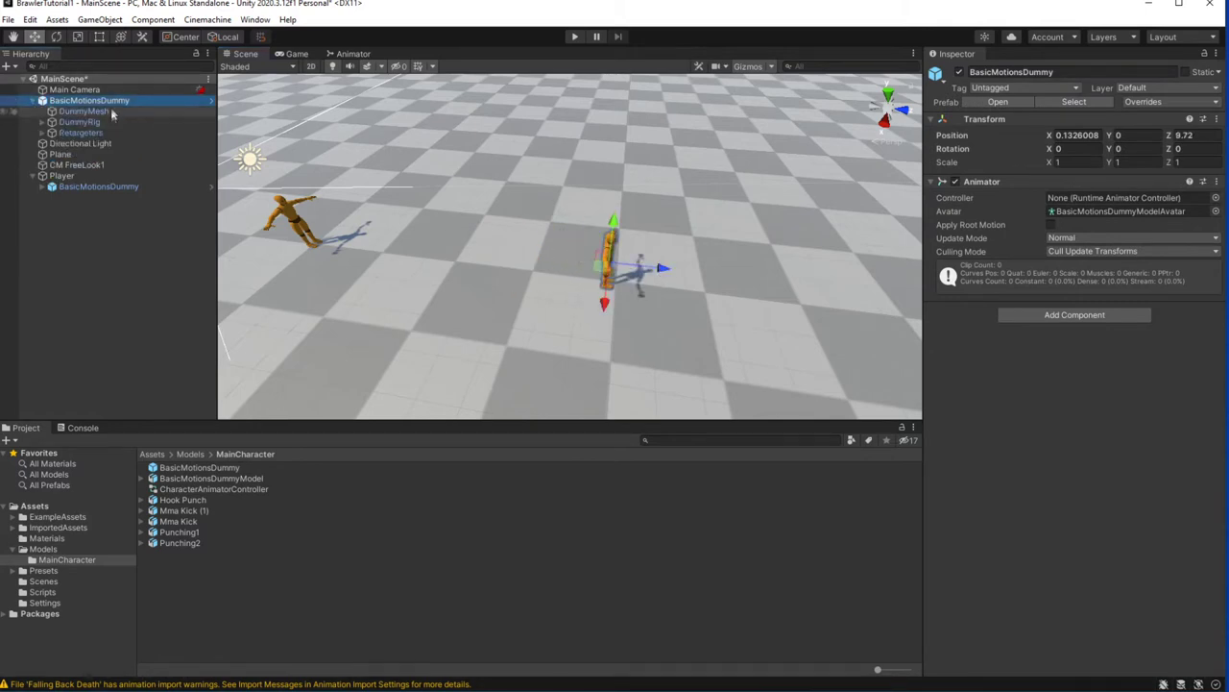
{"action": "left_click", "coordinate": [83, 111]}
{"action": "left_click", "coordinate": [1027, 440]}
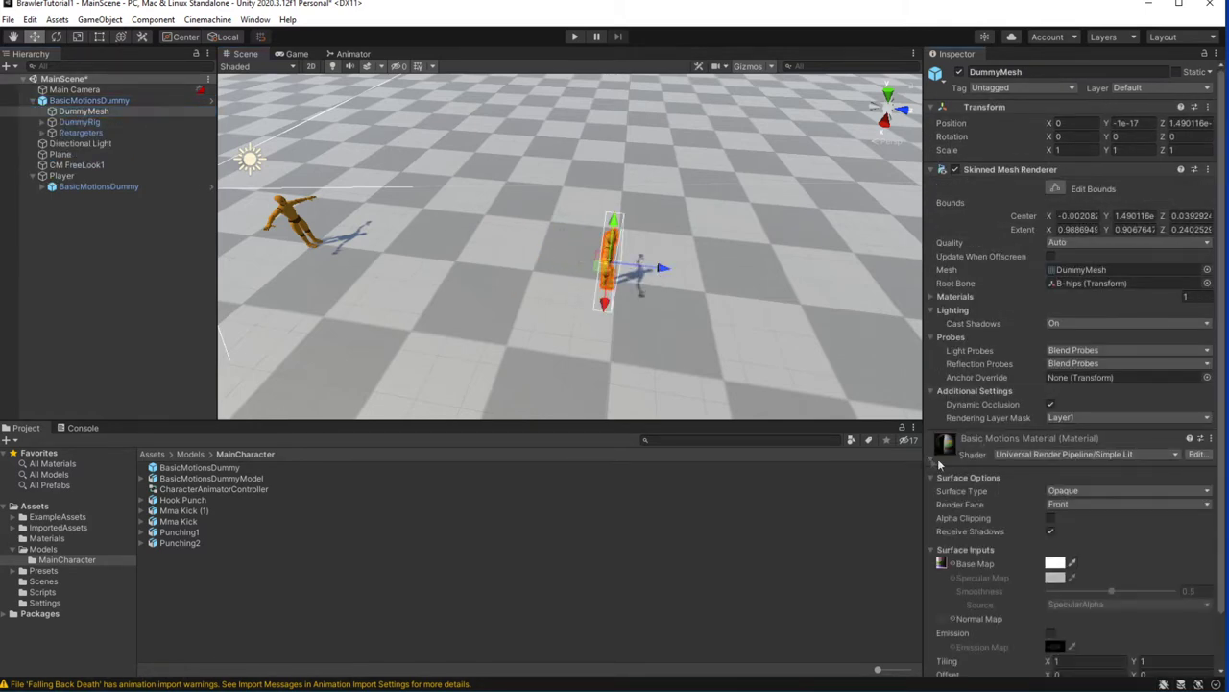
{"action": "scroll", "coordinate": [1019, 492], "scroll_direction": "down", "scroll_amount": 2}
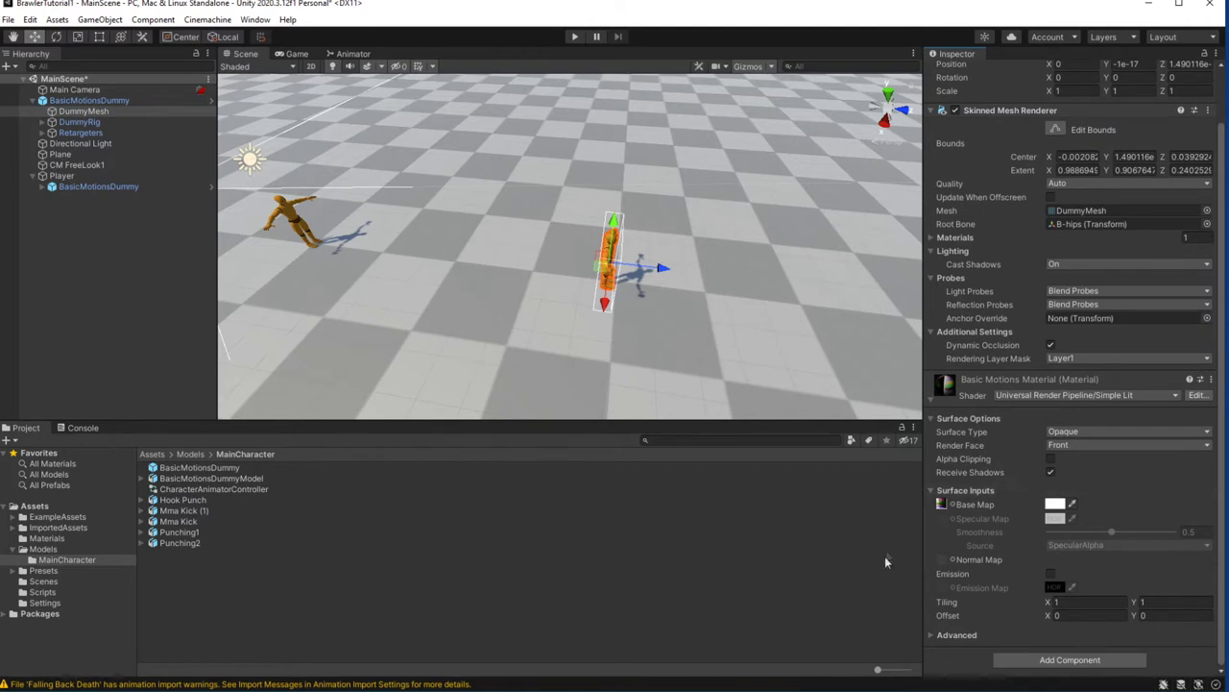
- Rotate the new BasicMotionsDummy 180° around Y so it faces the player
{"action": "key", "text": "e"}
{"action": "left_click", "coordinate": [610, 258]}
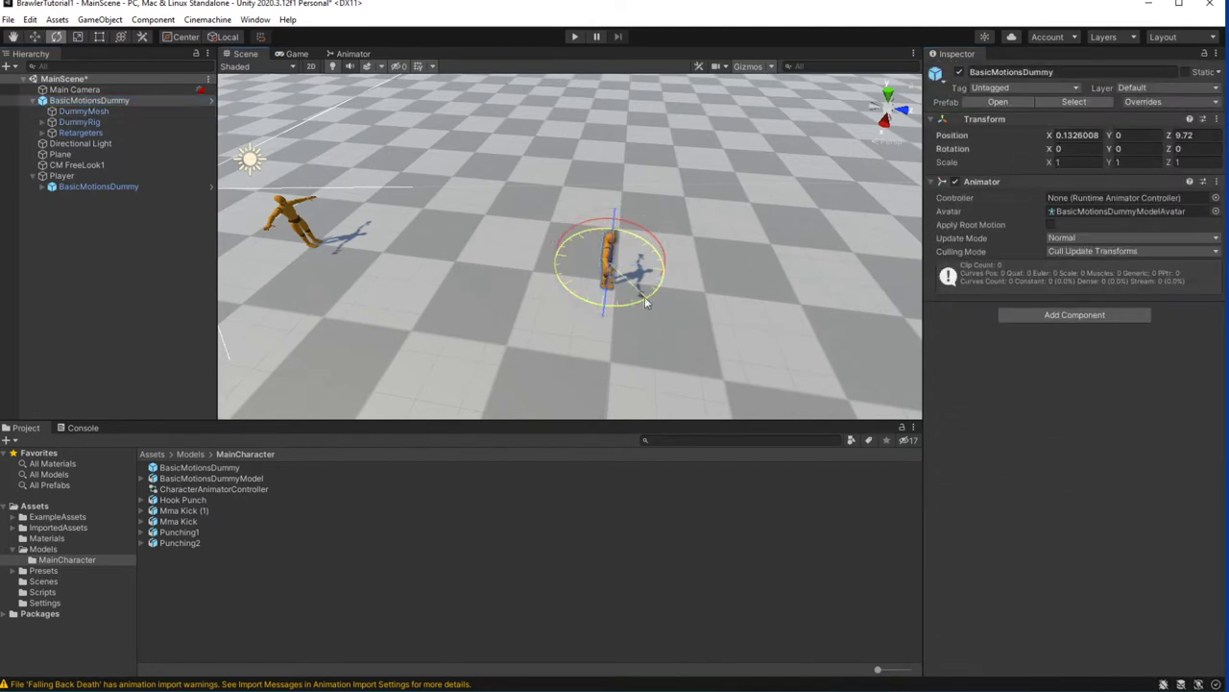
{"action": "left_click_drag", "start_coordinate": [646, 303], "coordinate": [391, 231]}
{"action": "left_click_drag", "start_coordinate": [309, 145], "coordinate": [178, 142]}
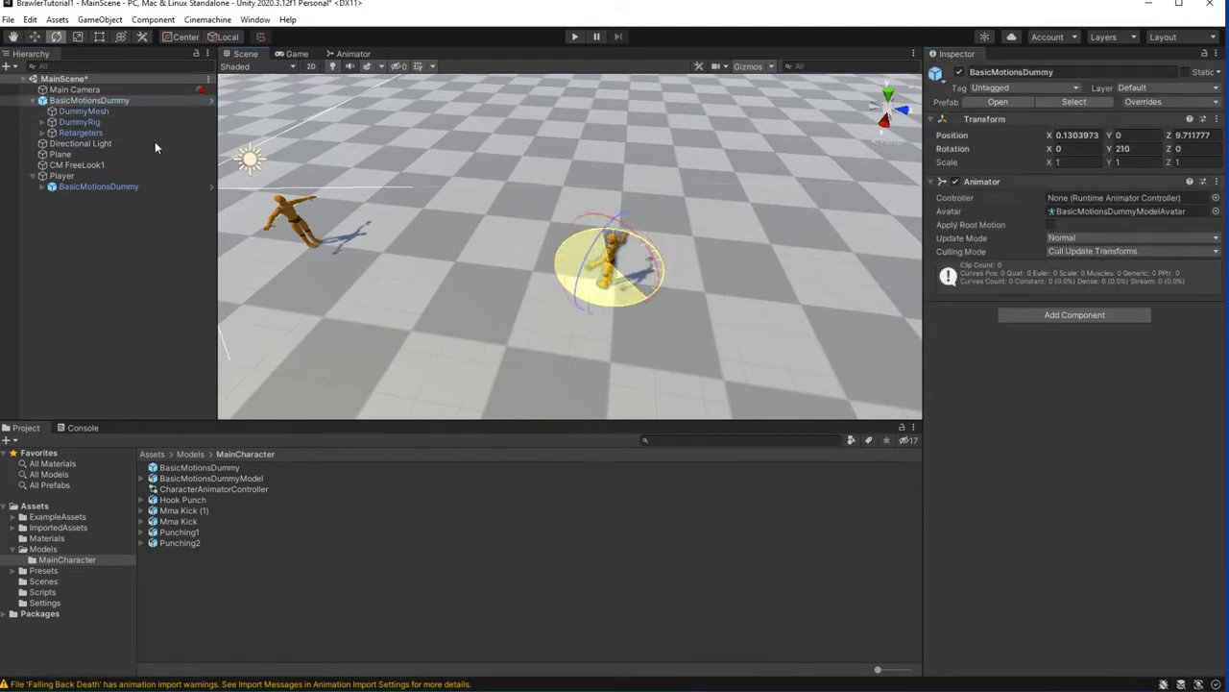
{"action": "left_click_drag", "start_coordinate": [213, 151], "coordinate": [214, 151]}
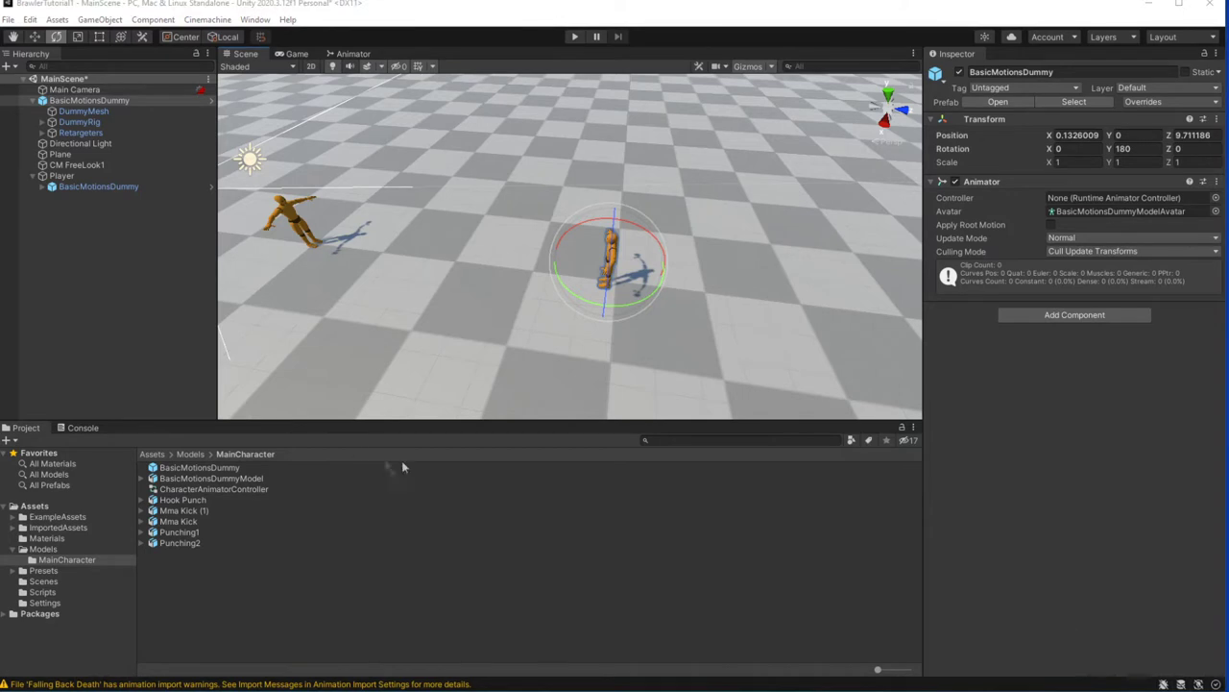
{"action": "left_click", "coordinate": [190, 473]}
{"action": "scroll", "coordinate": [1102, 356], "scroll_direction": "down", "scroll_amount": 2}
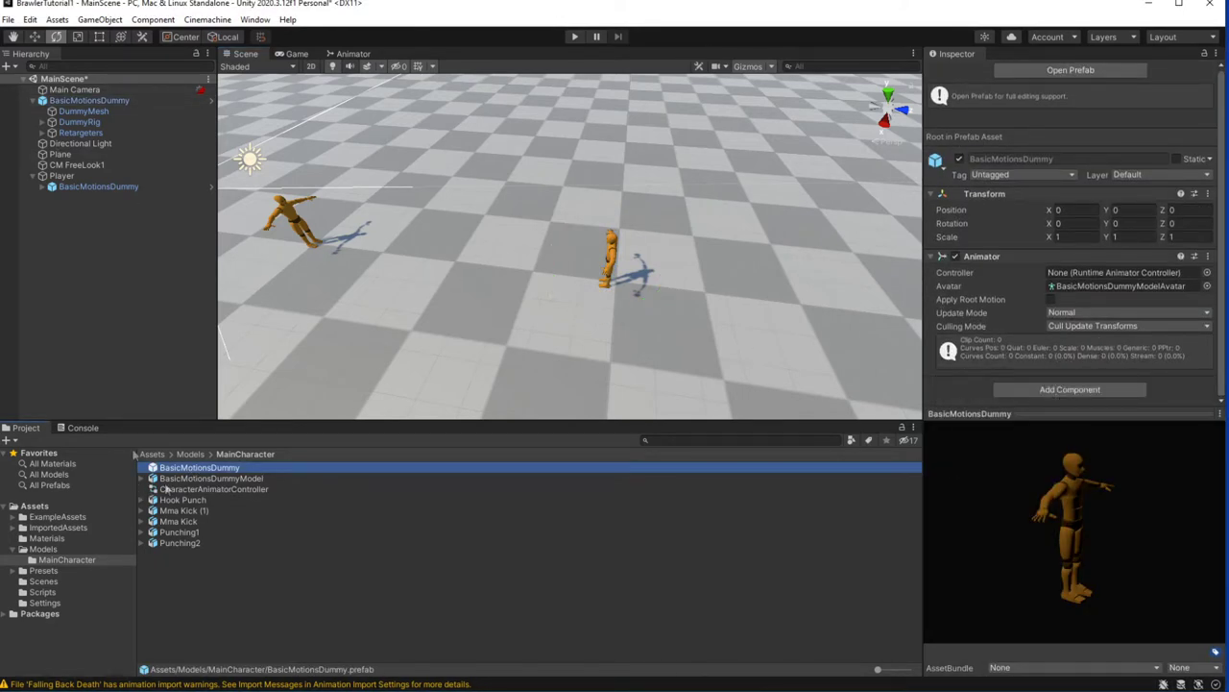
- Locate the player dummy's BasicMotionsMaterial asset via its mesh material
{"action": "left_click", "coordinate": [91, 186]}
{"action": "left_click", "coordinate": [45, 187]}
{"action": "left_click", "coordinate": [88, 197]}
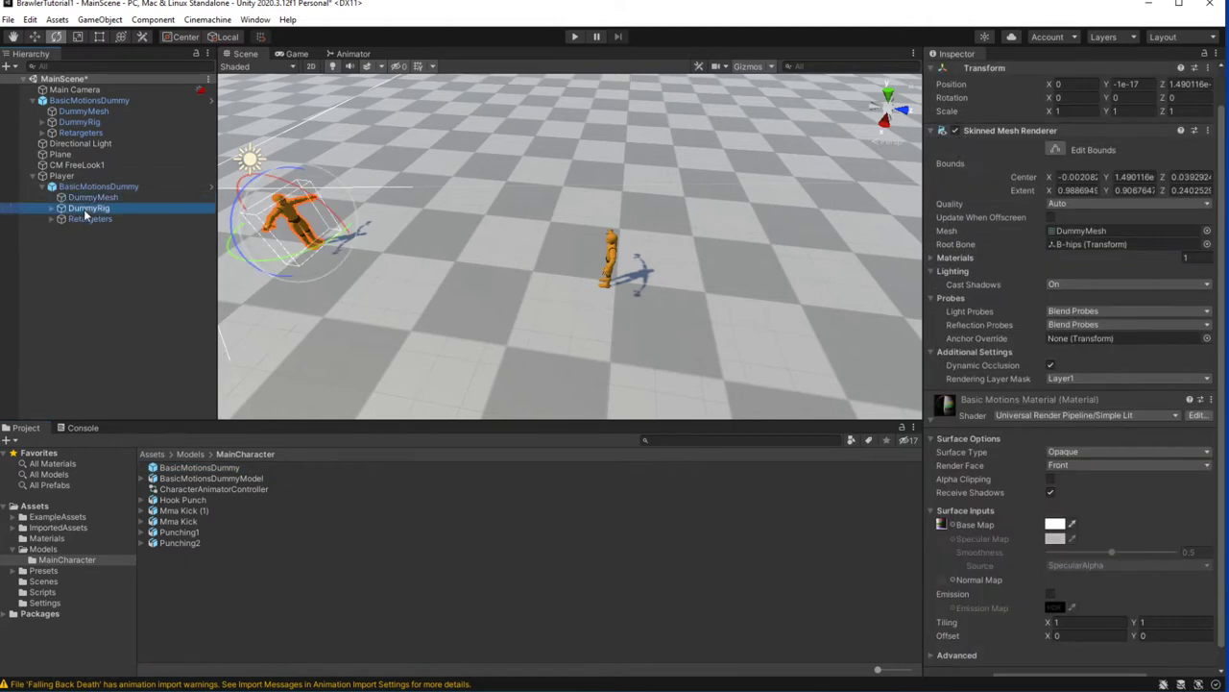
{"action": "right_click", "coordinate": [1012, 439]}
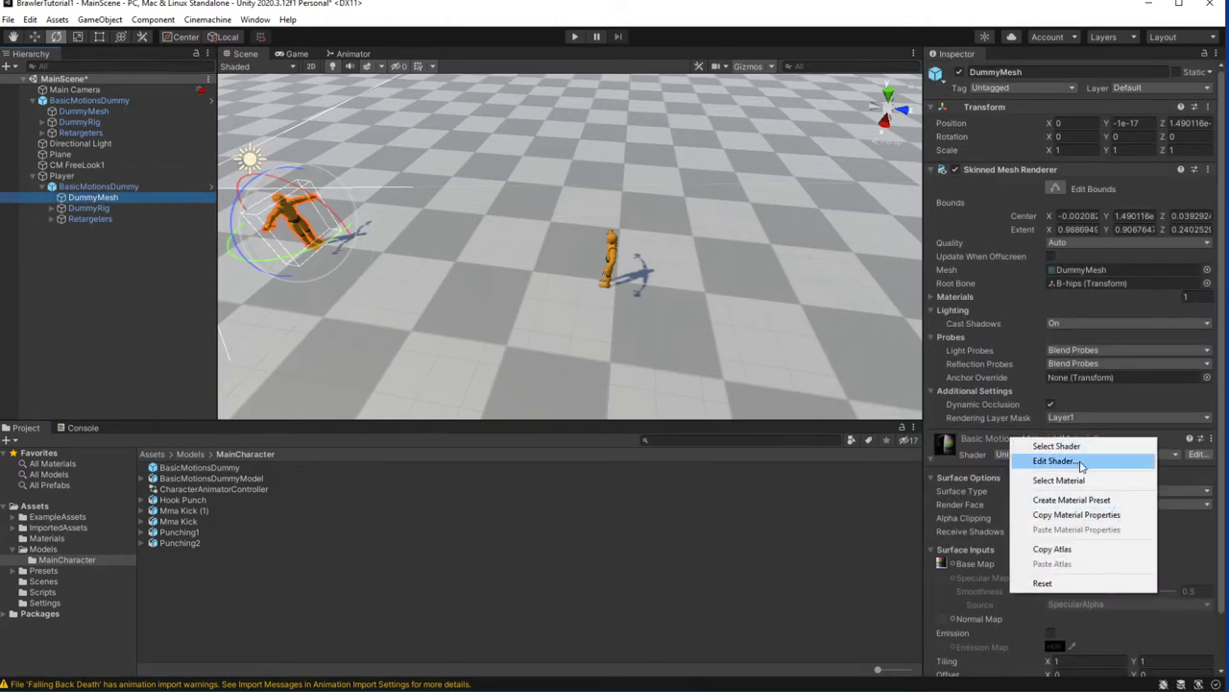
{"action": "left_click", "coordinate": [1080, 485]}
{"action": "left_click", "coordinate": [225, 478]}
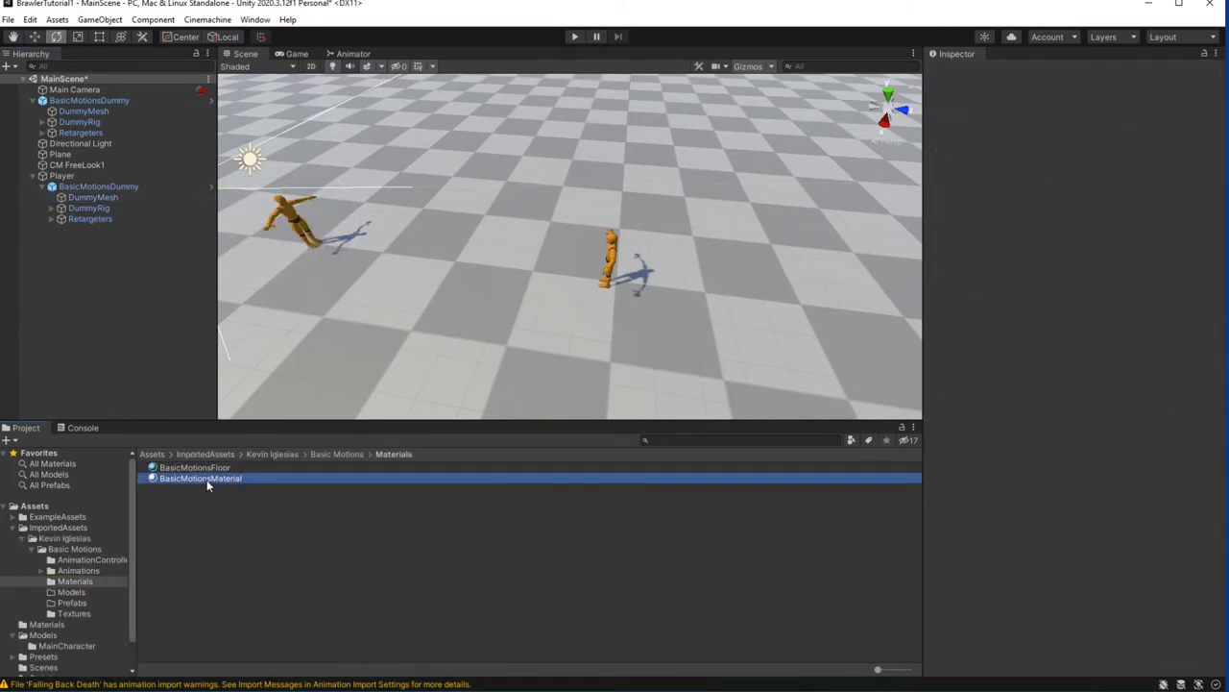
- Duplicate it as BasicMotionsMaterial 1 in MainCharacter and apply it to the second dummy
{"action": "key", "text": "ctrl+d"}
{"action": "scroll", "coordinate": [112, 525], "scroll_direction": "down", "scroll_amount": 1}
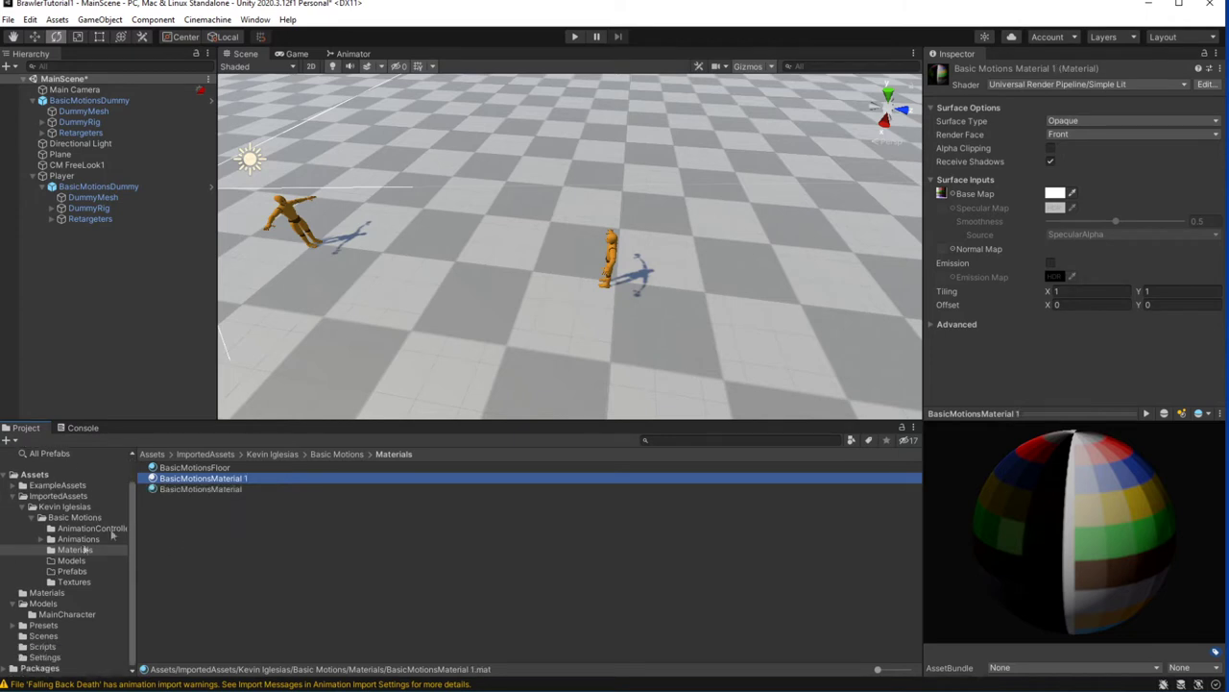
{"action": "left_click_drag", "start_coordinate": [72, 615], "coordinate": [71, 612]}
{"action": "left_click", "coordinate": [71, 612]}
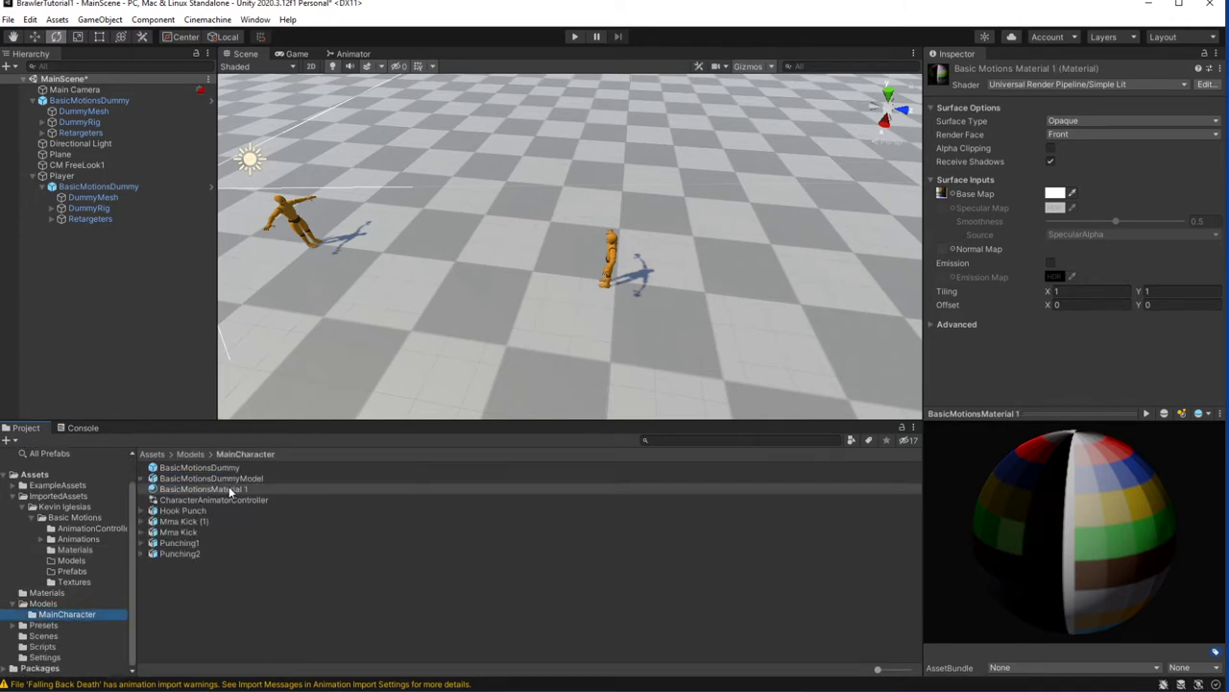
{"action": "left_click_drag", "start_coordinate": [228, 488], "coordinate": [619, 251]}
{"action": "left_click", "coordinate": [85, 112]}
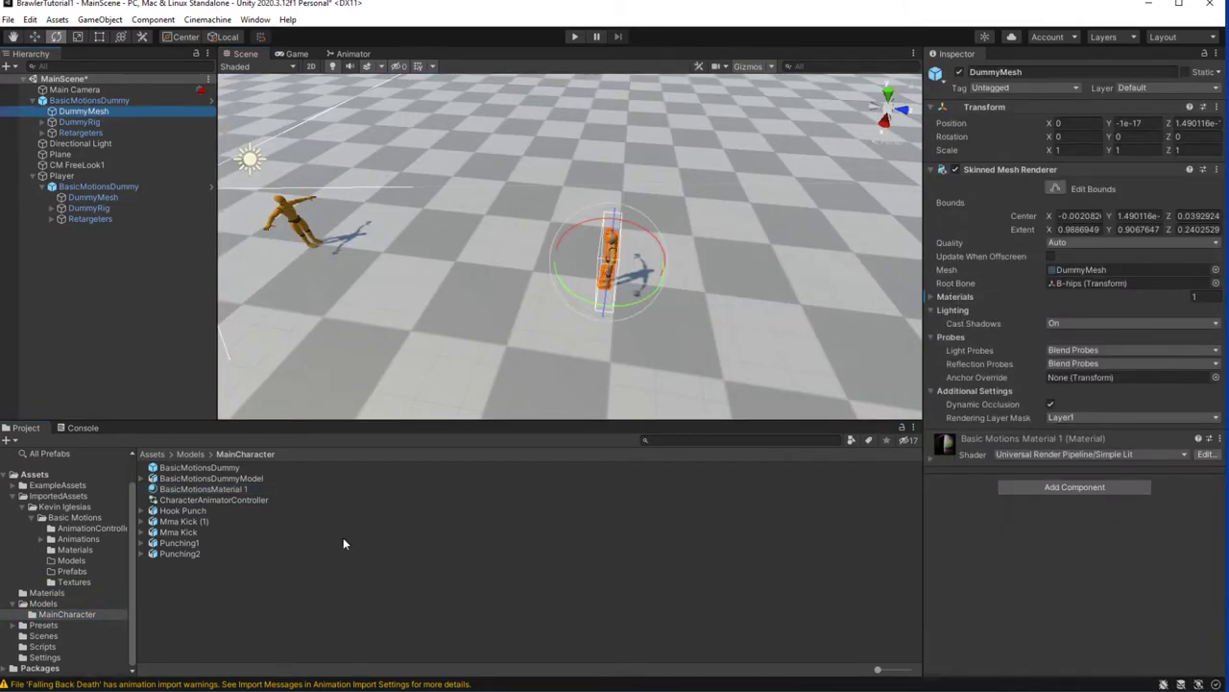
- Set BasicMotionsMaterial 1's base colour to FF0000 red and play-test the scene
{"action": "left_click", "coordinate": [240, 489]}
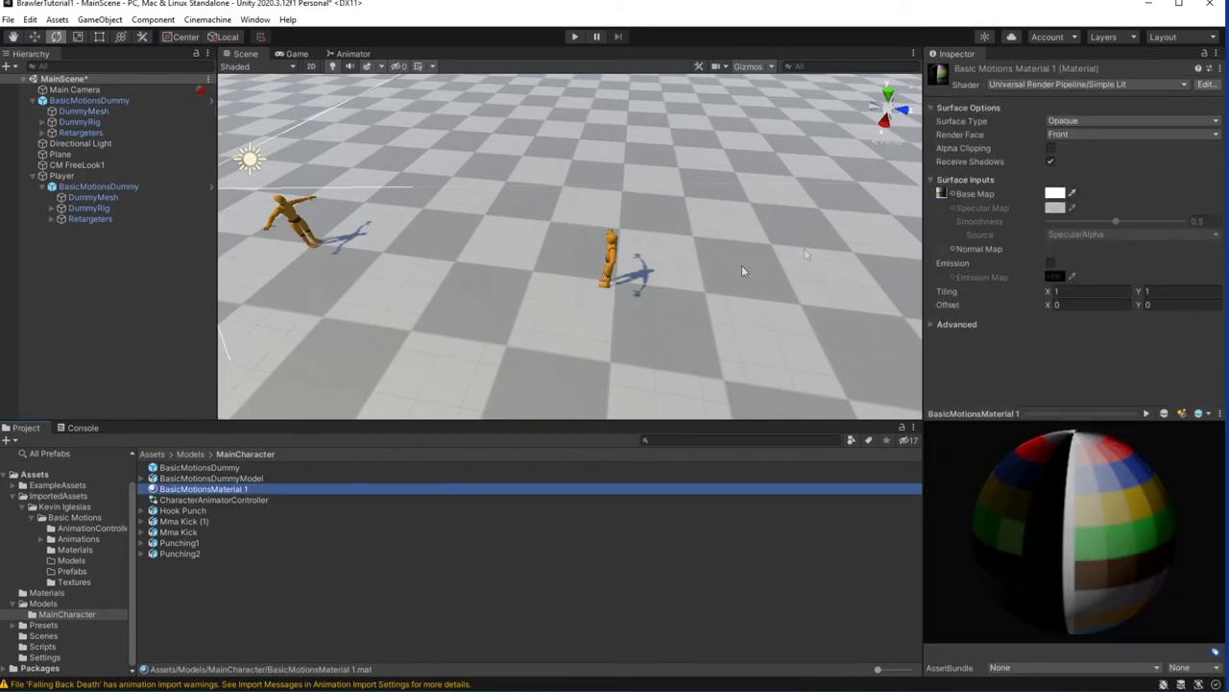
{"action": "left_click", "coordinate": [1055, 193]}
{"action": "left_click", "coordinate": [1168, 280]}
{"action": "left_click_drag", "start_coordinate": [1172, 283], "coordinate": [1170, 264]}
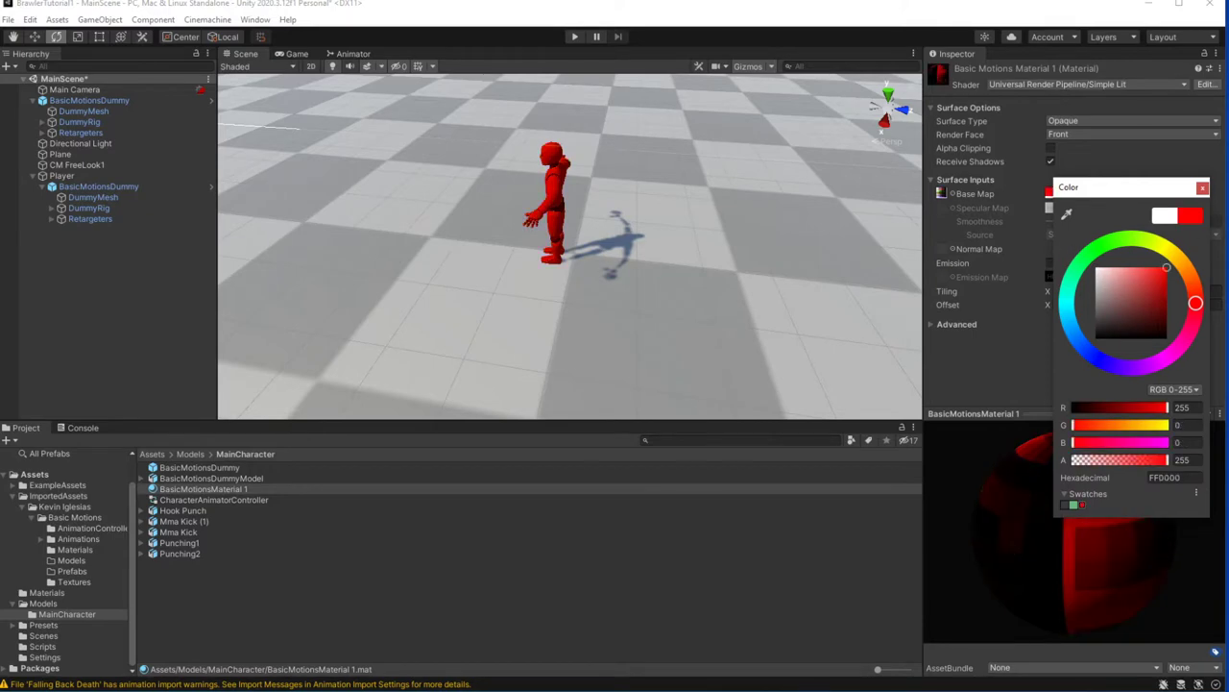
{"action": "left_click", "coordinate": [987, 243]}
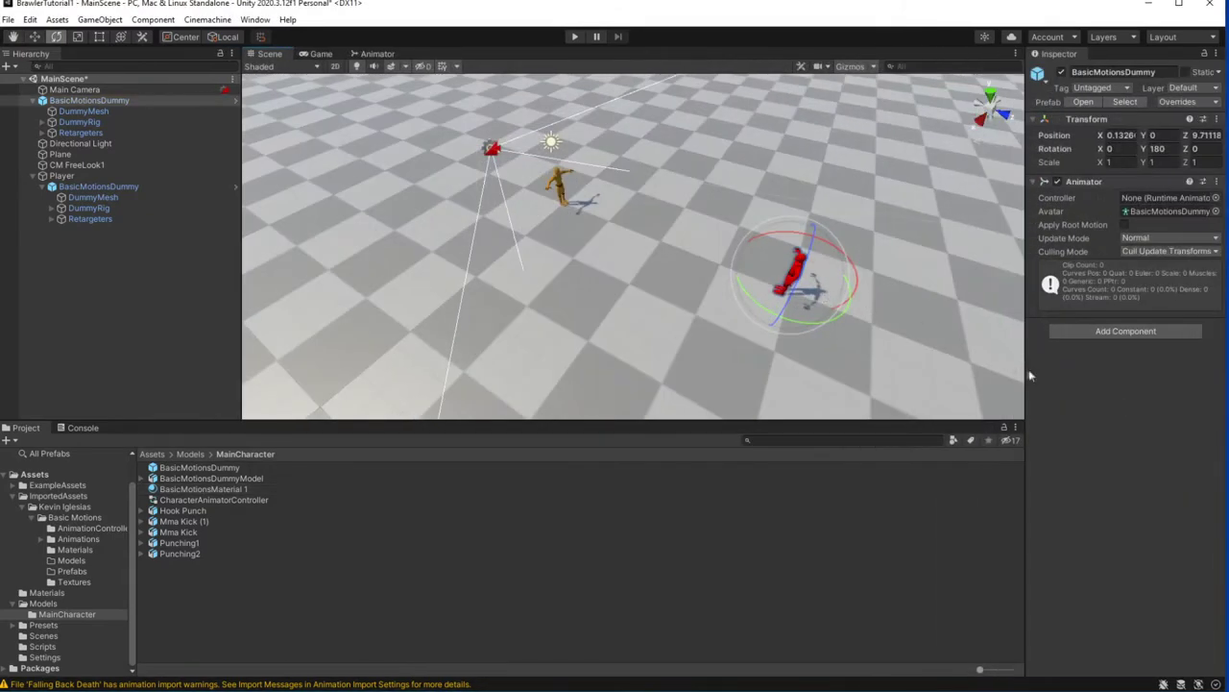
{"action": "left_click_drag", "start_coordinate": [1029, 369], "coordinate": [995, 362]}
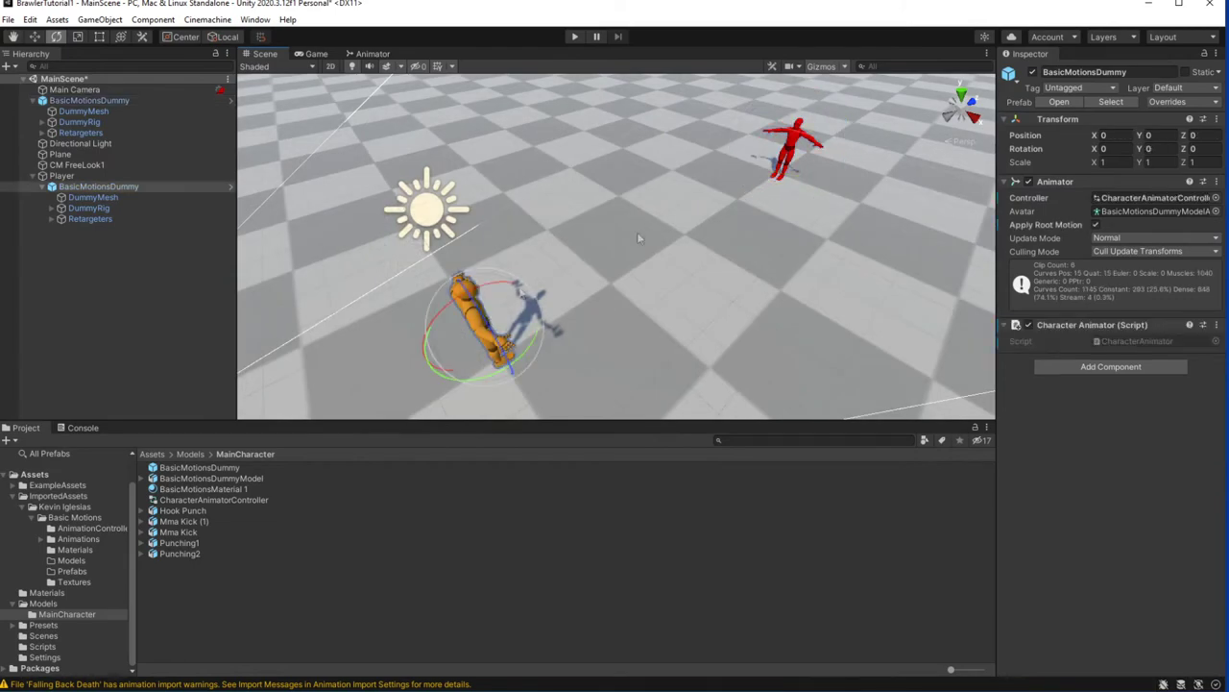
{"action": "left_click", "coordinate": [577, 38]}
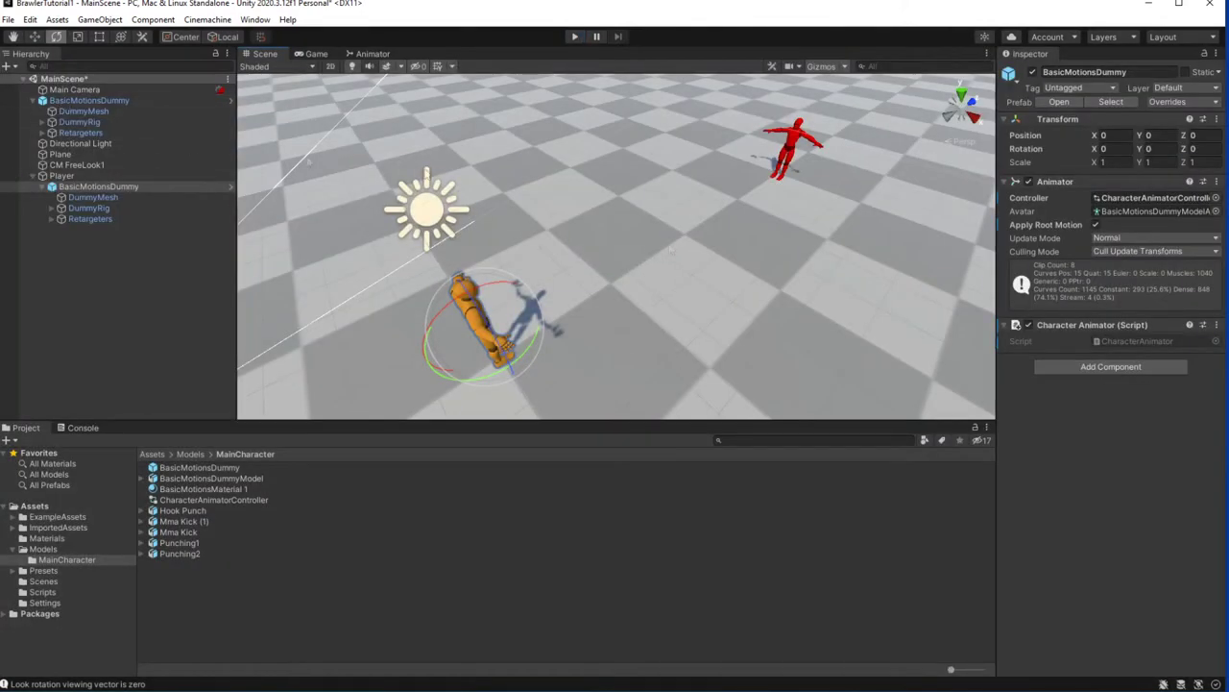
- Set CM FreeLook1's X Axis Speed to 150 and play-test the camera
{"action": "left_click", "coordinate": [117, 165]}
{"action": "left_click_drag", "start_coordinate": [997, 324], "coordinate": [924, 327]}
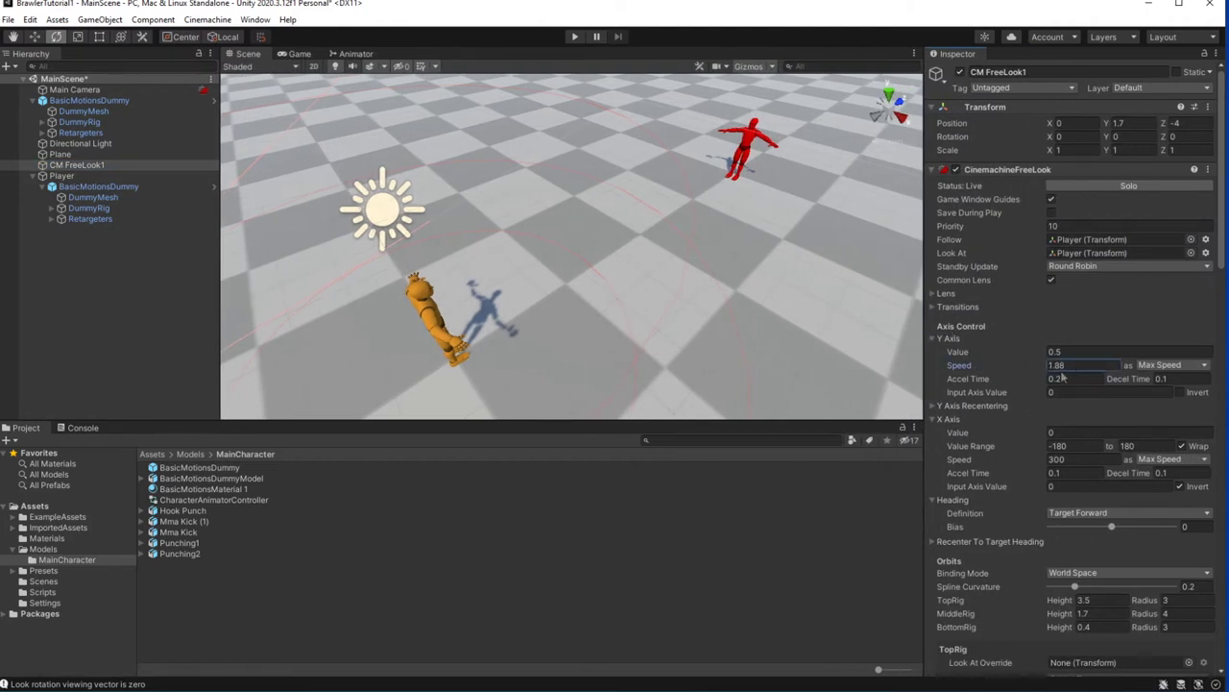
{"action": "type", "text": "150"}
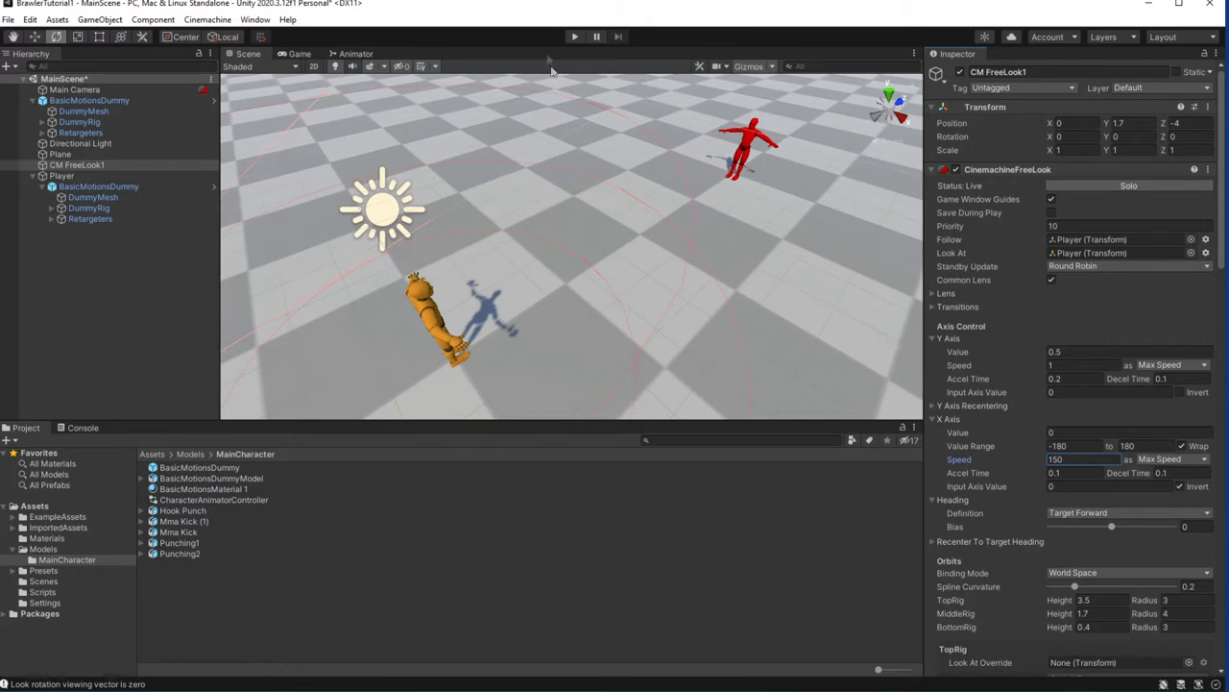
{"action": "left_click", "coordinate": [574, 37]}
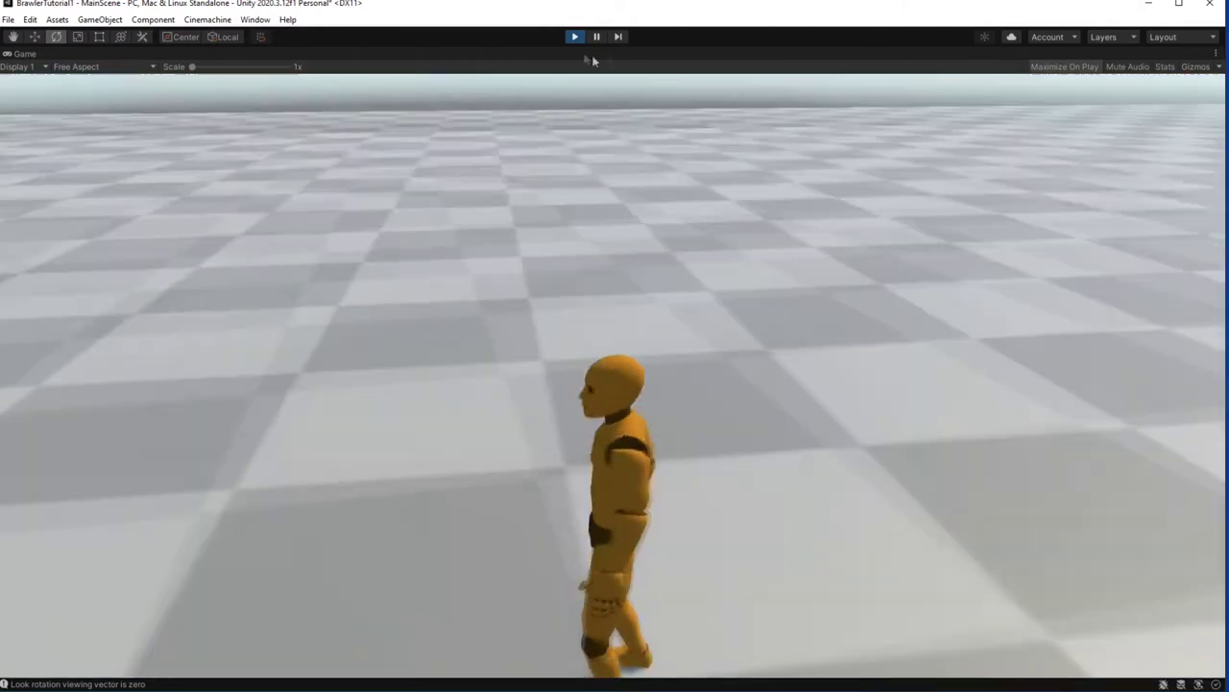
{"action": "left_click", "coordinate": [575, 37]}
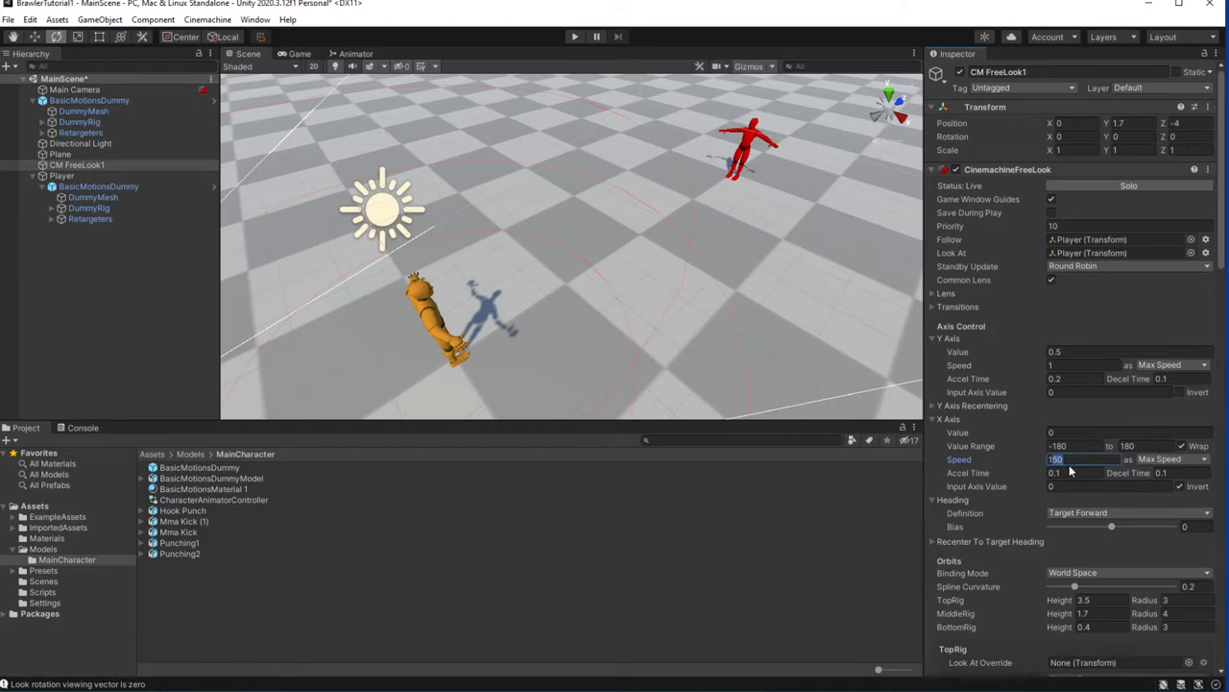
{"action": "type", "text": "120"}
- Set X Axis Speed to 120 and MiddleRig height to 1.9, then play-test
{"action": "mouse_move", "coordinate": [672, 288]}
{"action": "left_mouse_down", "text": "alt"}
{"action": "mouse_move", "coordinate": [641, 246]}
{"action": "mouse_move", "coordinate": [686, 247]}
{"action": "mouse_move", "coordinate": [609, 253]}
{"action": "mouse_move", "coordinate": [690, 258]}
{"action": "left_mouse_up", "text": "alt"}
{"action": "scroll", "coordinate": [992, 477], "scroll_direction": "down", "scroll_amount": 5}
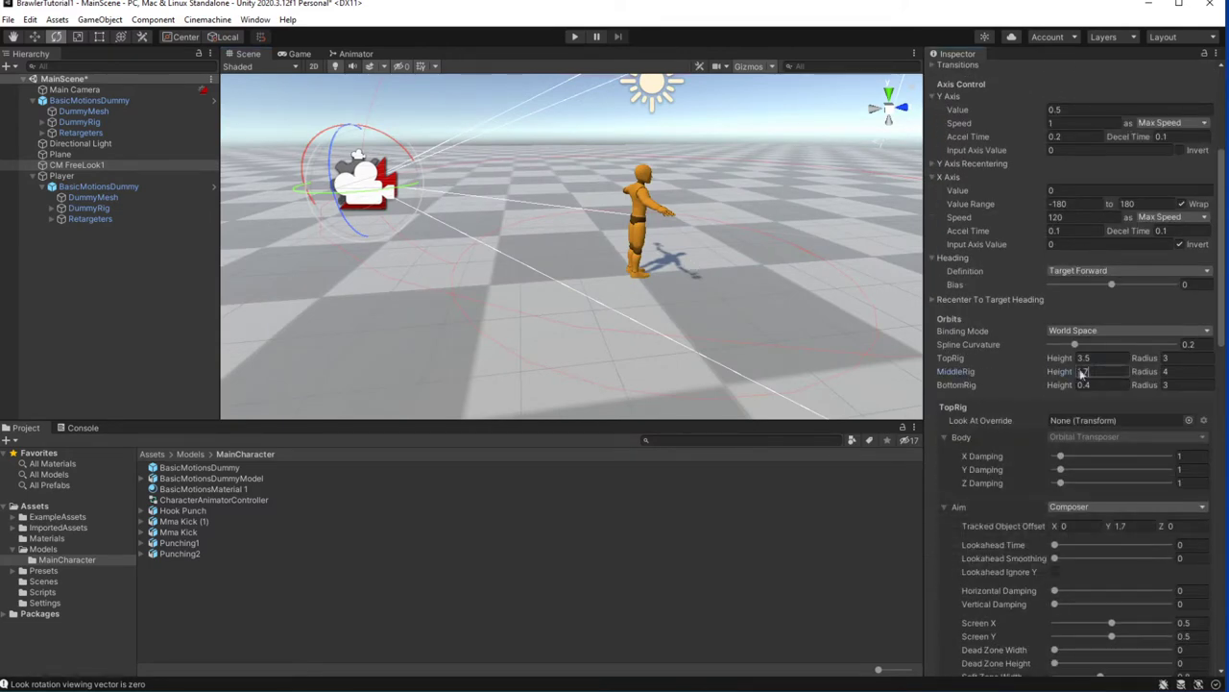
{"action": "type", "text": "21.9"}
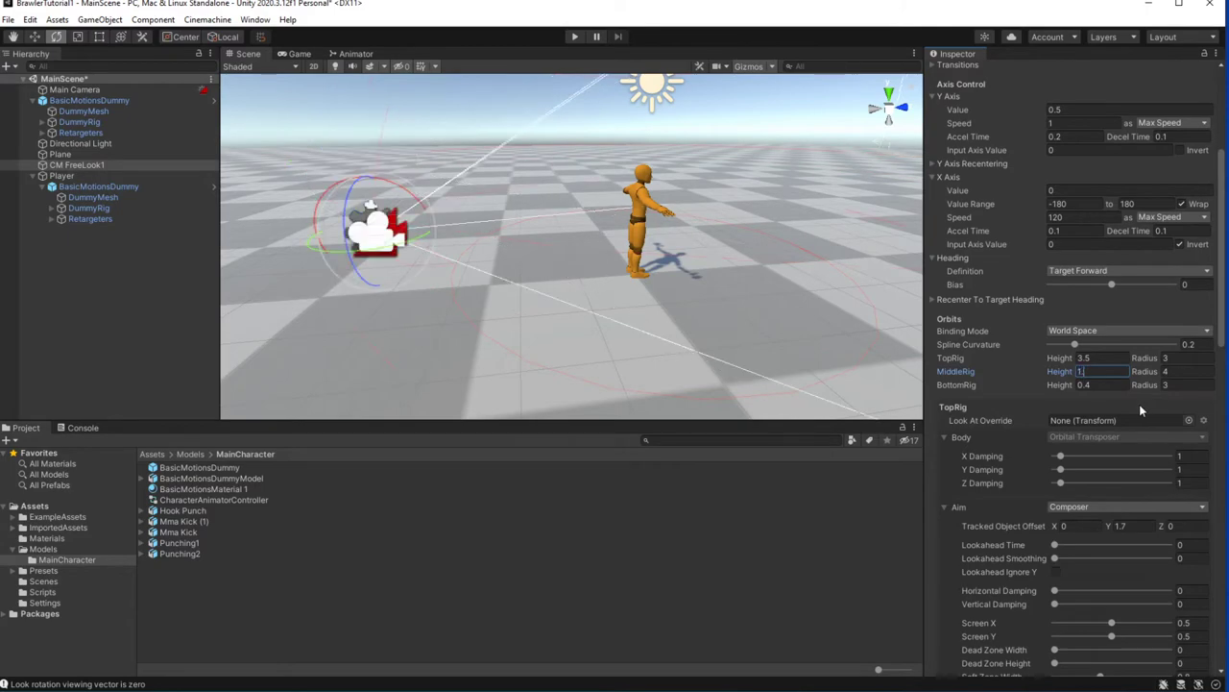
{"action": "left_click", "coordinate": [573, 38]}
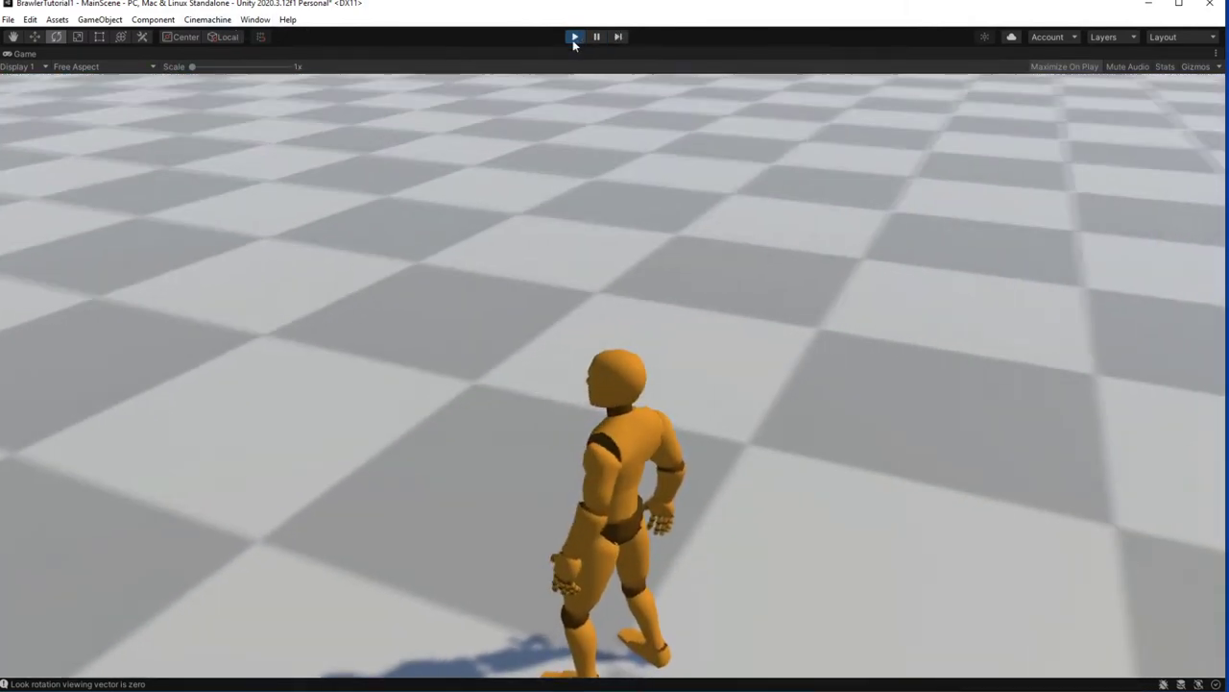
{"action": "left_click", "coordinate": [574, 37]}
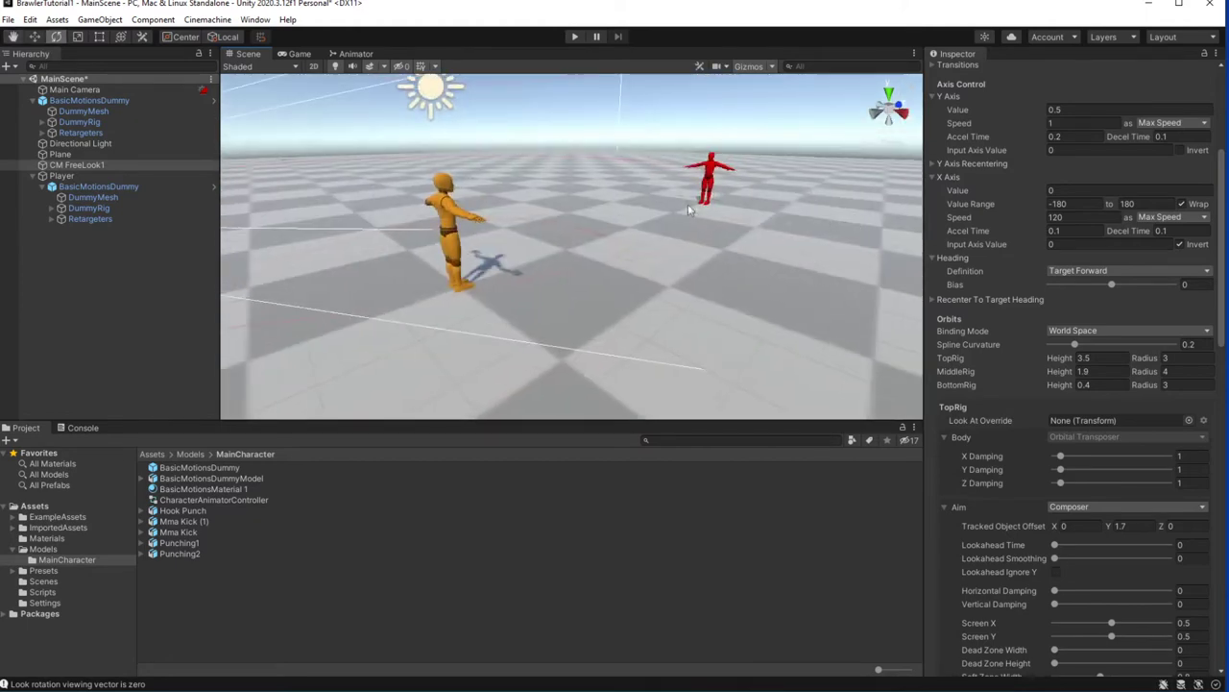
- Add a new empty GameObject to the Hierarchy and name it Enemy
{"action": "left_click_drag", "start_coordinate": [493, 271], "coordinate": [404, 288], "text": "alt"}
{"action": "left_click", "coordinate": [88, 100]}
{"action": "left_click", "coordinate": [86, 101]}
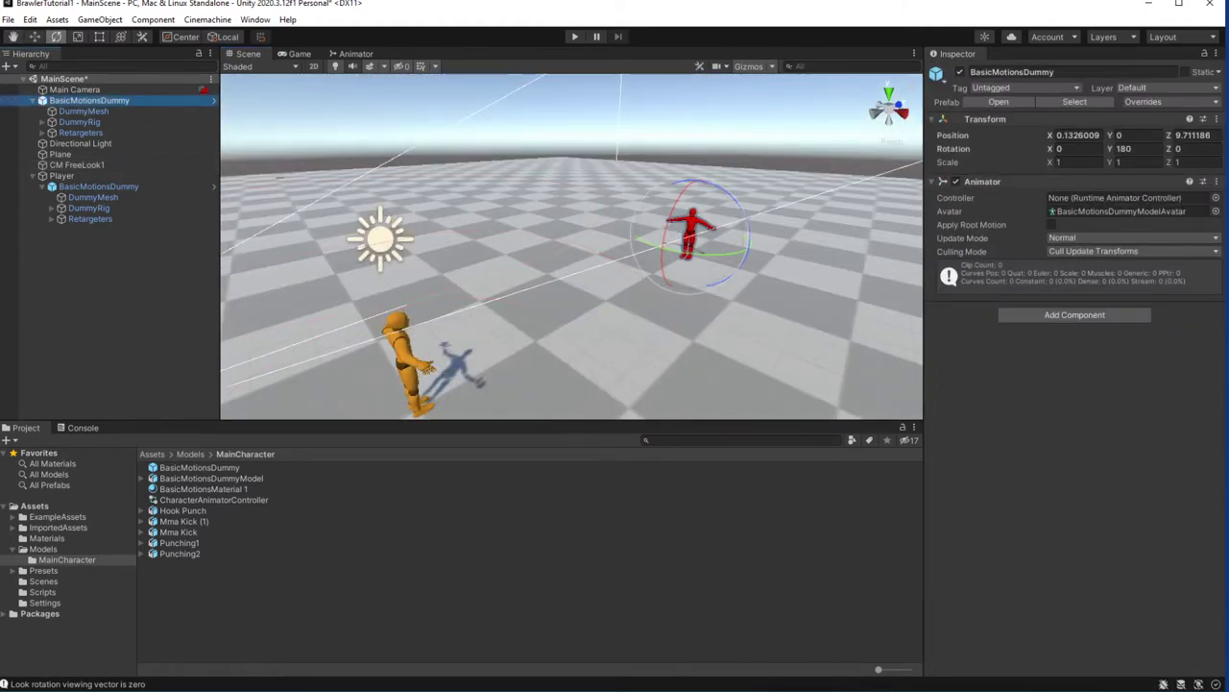
{"action": "left_click_drag", "start_coordinate": [691, 345], "coordinate": [709, 379], "text": "alt"}
{"action": "left_click", "coordinate": [96, 320]}
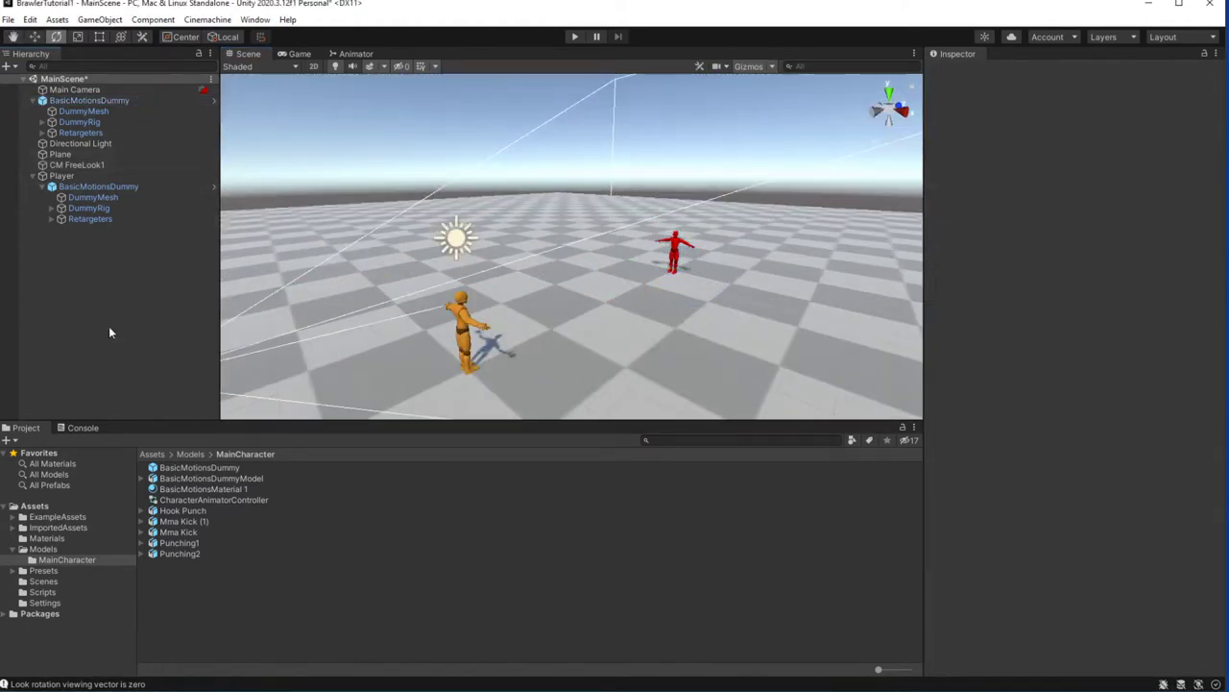
{"action": "right_click", "coordinate": [105, 326]}
{"action": "left_click", "coordinate": [154, 483]}
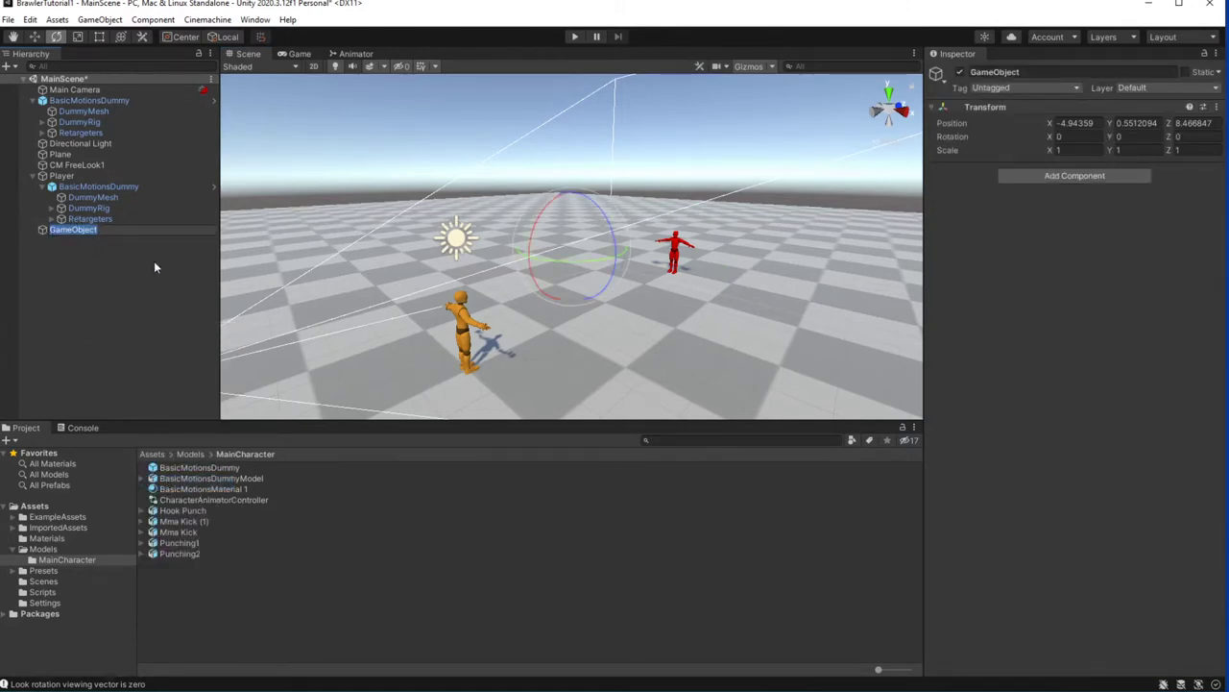
{"action": "type", "text": "Enemy"}
{"action": "key", "text": "Return"}
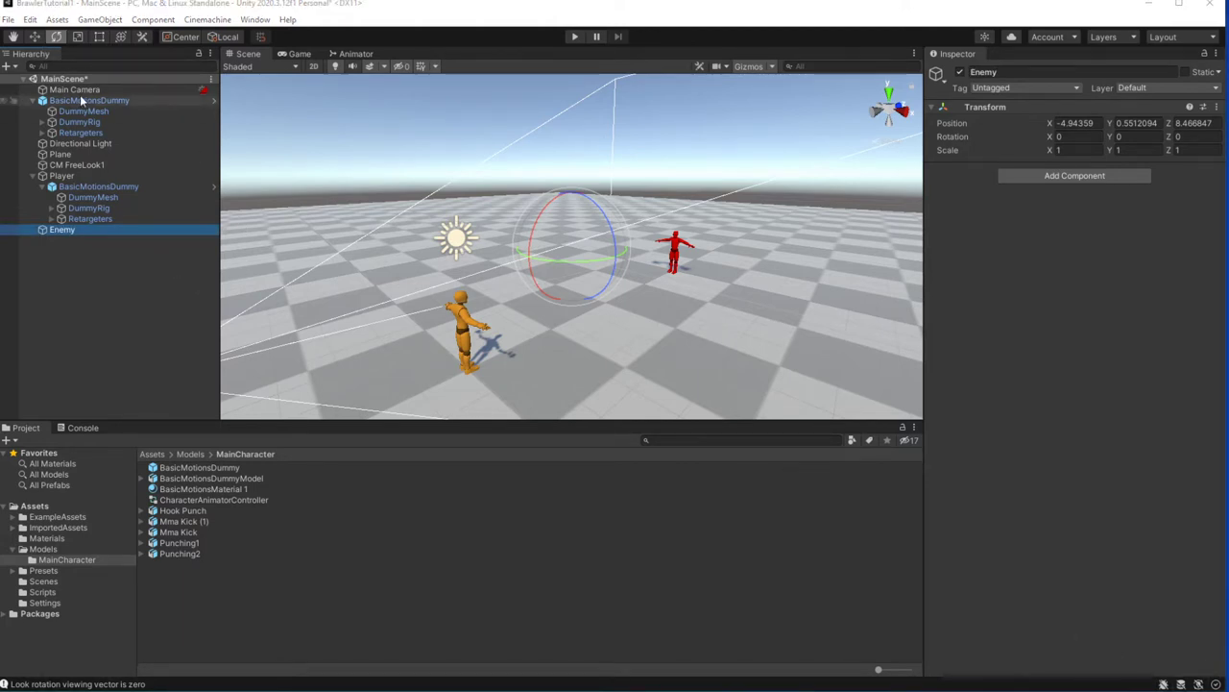
- Zero Enemy's position to the origin and parent the red BasicMotionsDummy under it
{"action": "left_click", "coordinate": [1076, 123]}
{"action": "type", "text": "0"}
{"action": "key", "text": "Tab"}
{"action": "type", "text": "0"}
{"action": "key", "text": "Tab"}
{"action": "type", "text": "0"}
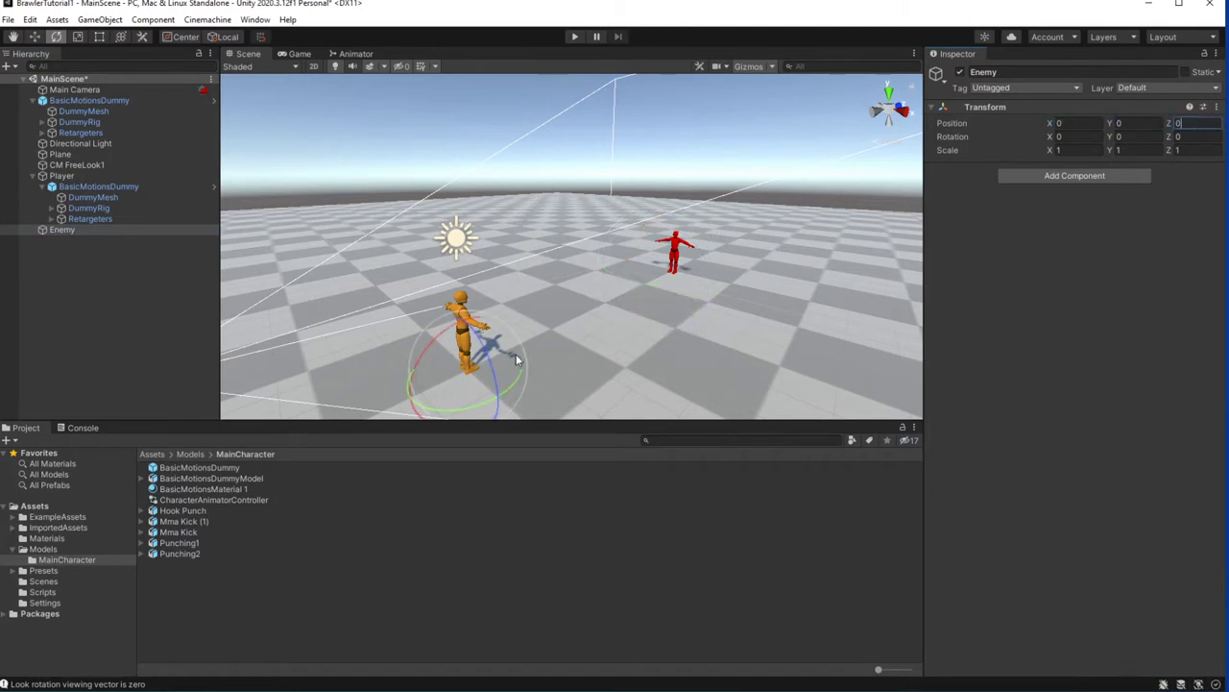
{"action": "left_click_drag", "start_coordinate": [90, 99], "coordinate": [63, 231]}
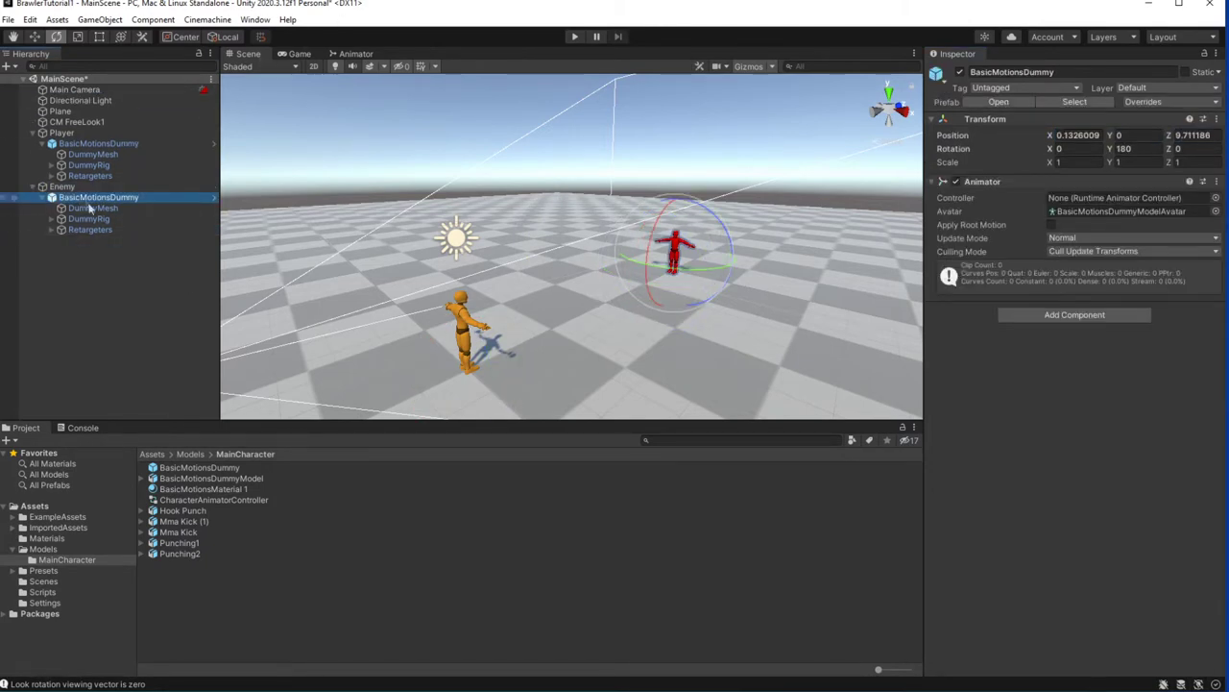
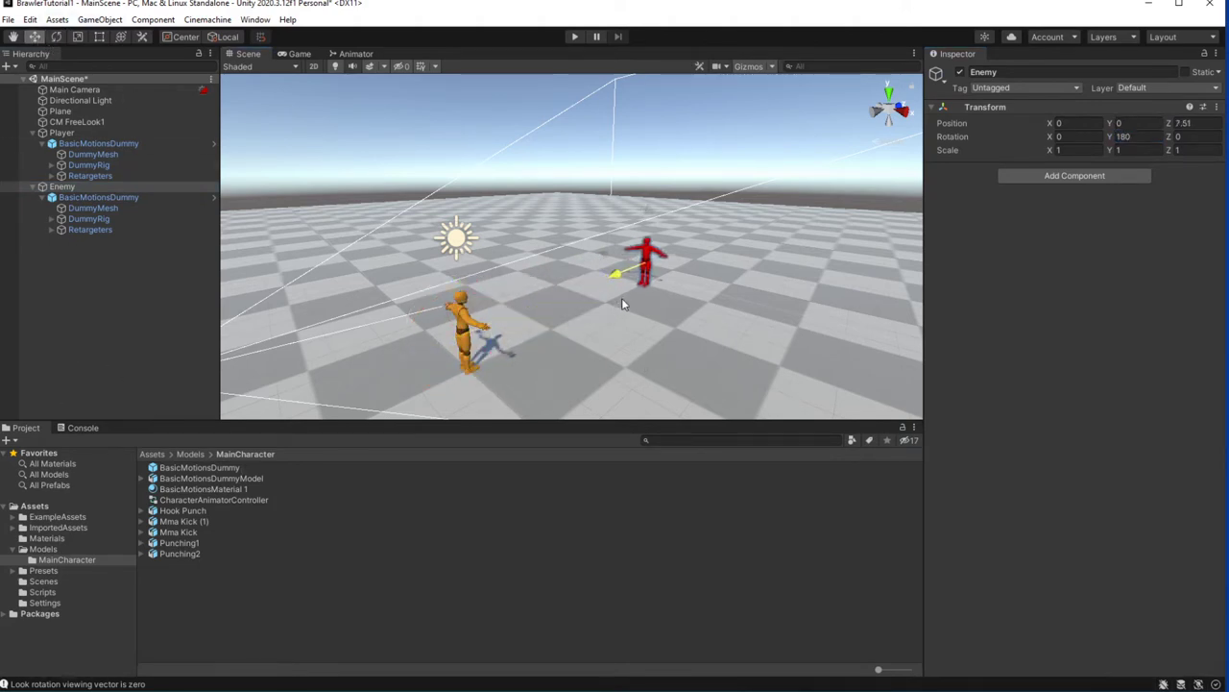
- Frame the Enemy in the Scene view and add a Rigidbody to it
{"action": "key", "text": "f"}
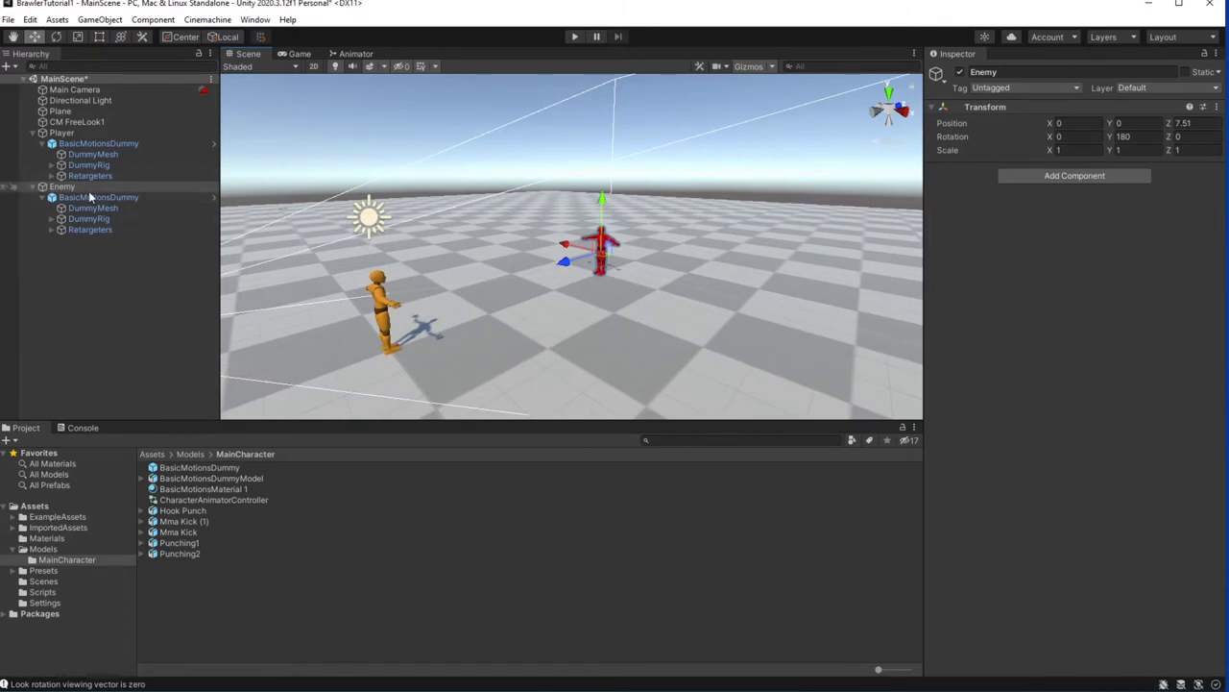
{"action": "left_click", "coordinate": [101, 198]}
{"action": "left_click", "coordinate": [101, 187]}
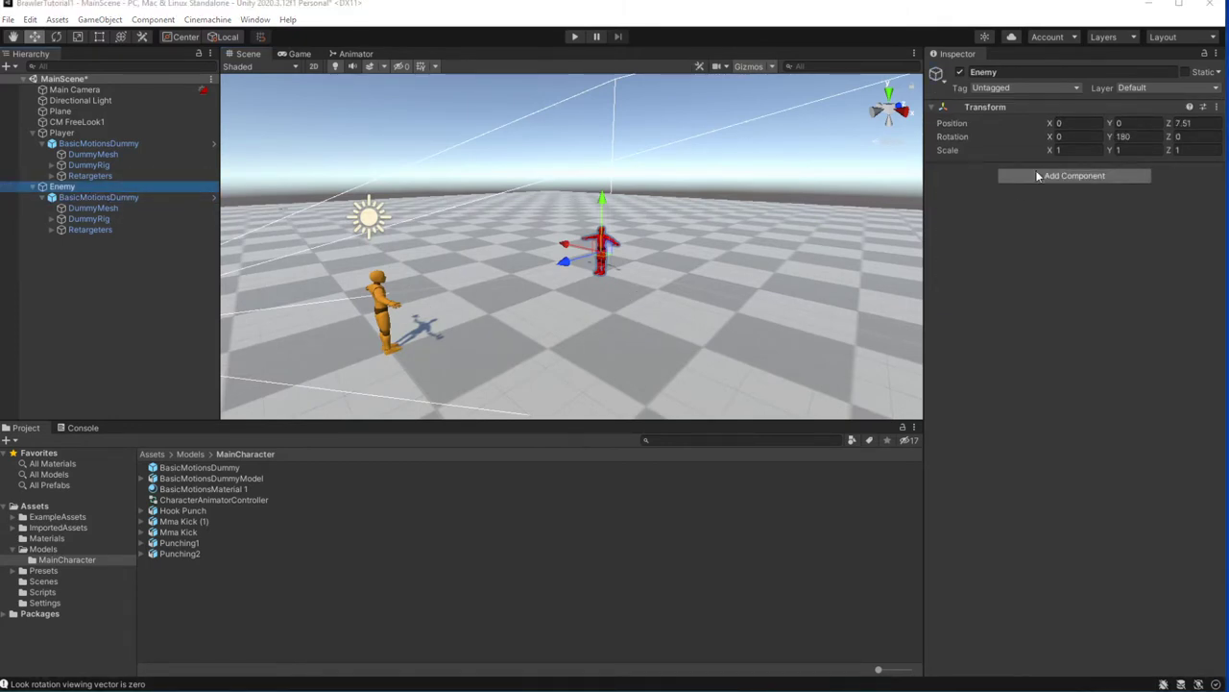
{"action": "left_click", "coordinate": [1038, 176]}
{"action": "key", "text": "Return"}
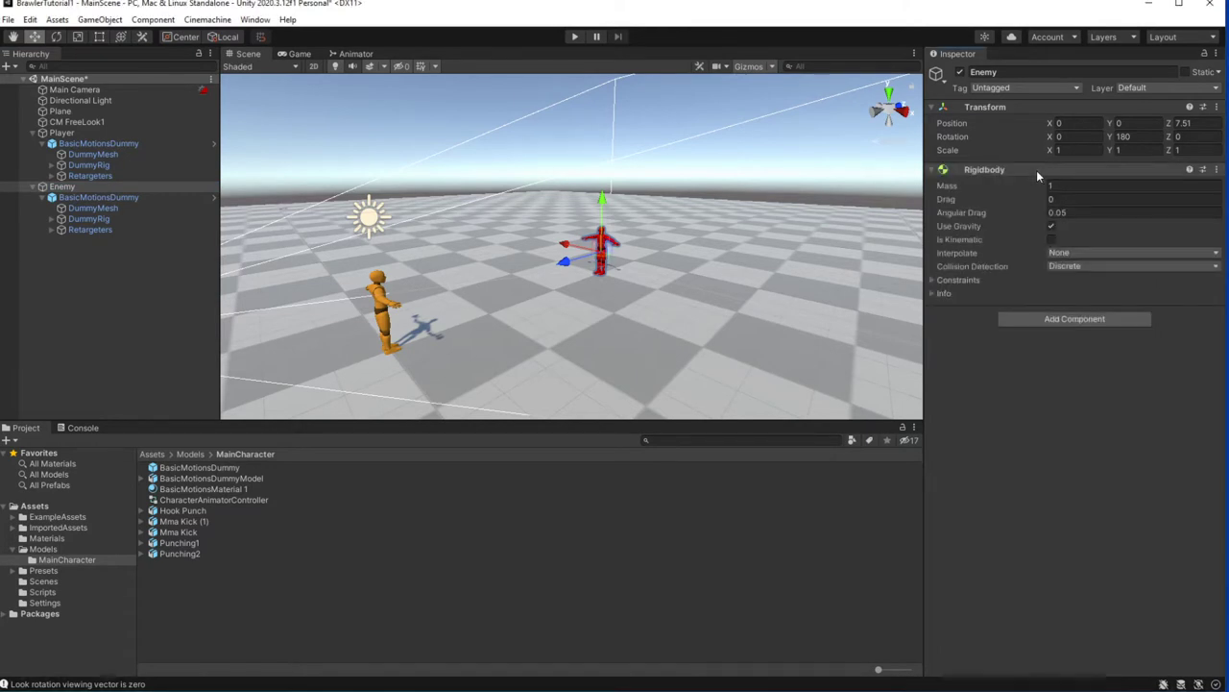
- Compare with the Player's components, then add a Capsule Collider to the Enemy
{"action": "left_click", "coordinate": [104, 135]}
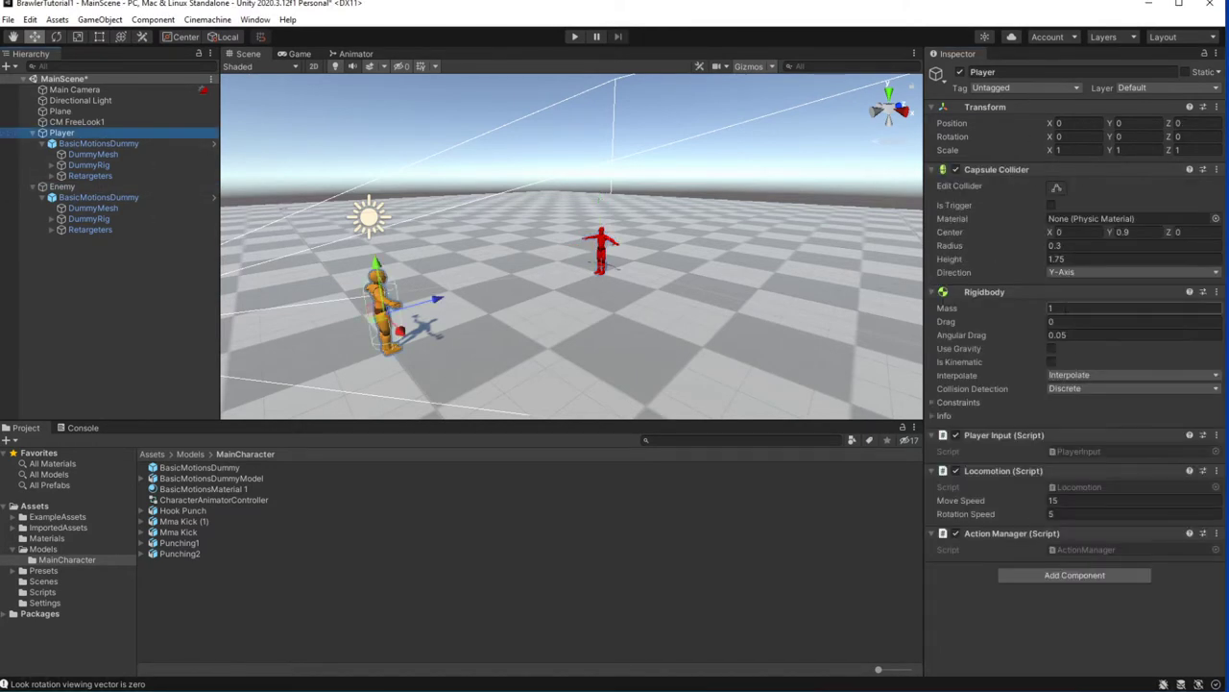
{"action": "left_click", "coordinate": [69, 186]}
{"action": "left_click", "coordinate": [1040, 319]}
{"action": "type", "text": "Cap"}
{"action": "key", "text": "Return"}
- Set the Enemy's Capsule Collider center Y to 0.9, radius 0.26 and height 1.9
{"action": "mouse_move", "coordinate": [730, 327]}
{"action": "right_mouse_down"}
{"action": "mouse_move", "coordinate": [747, 332]}
{"action": "mouse_move", "coordinate": [676, 305]}
{"action": "right_mouse_up"}
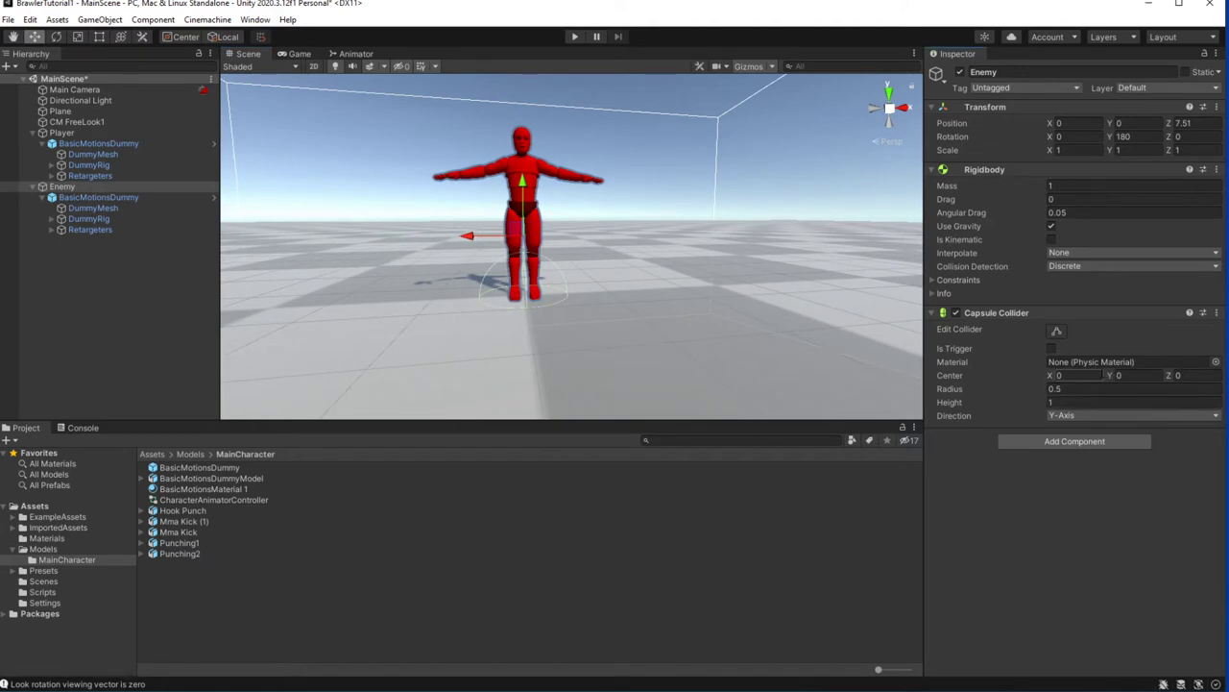
{"action": "left_click_drag", "start_coordinate": [1114, 376], "coordinate": [1123, 376]}
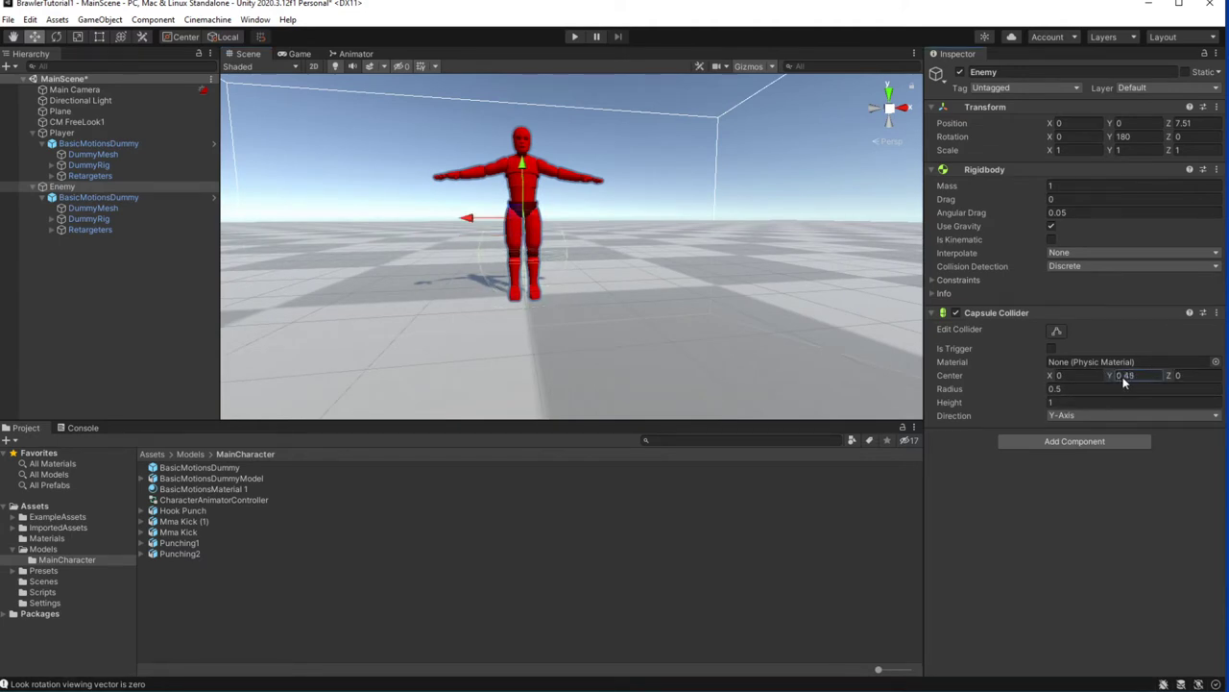
{"action": "left_click_drag", "start_coordinate": [1138, 383], "coordinate": [1134, 375]}
{"action": "type", "text": "0.90"}
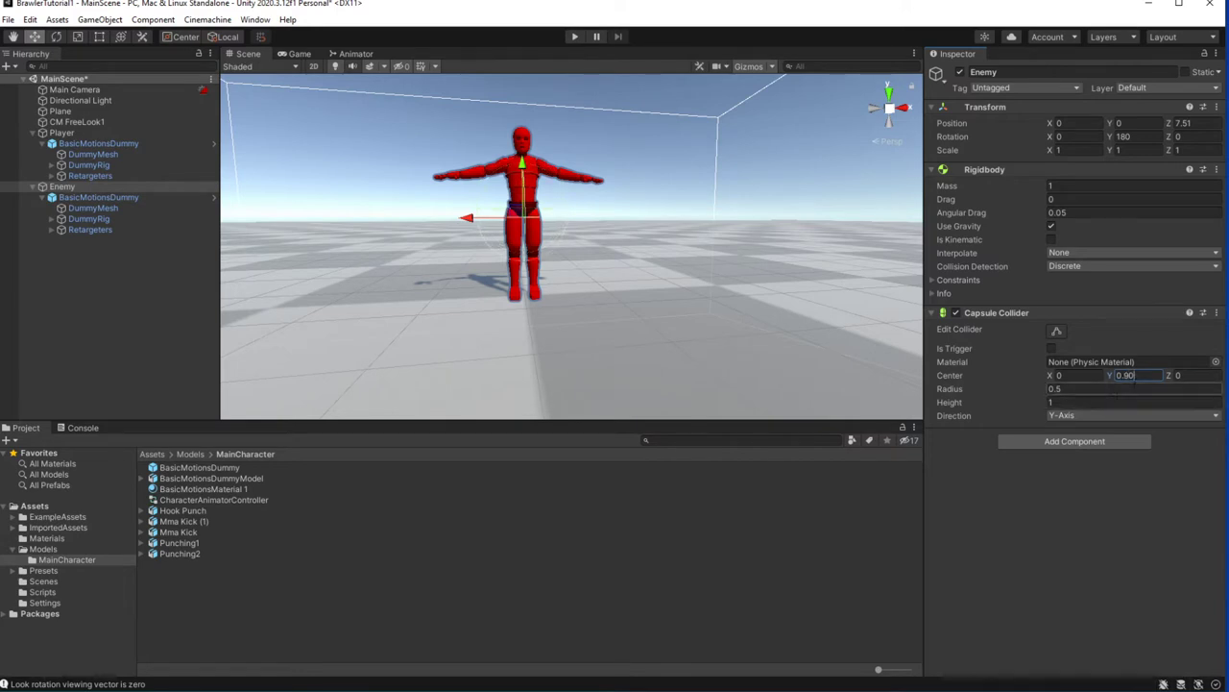
{"action": "left_click_drag", "start_coordinate": [1034, 393], "coordinate": [1022, 392]}
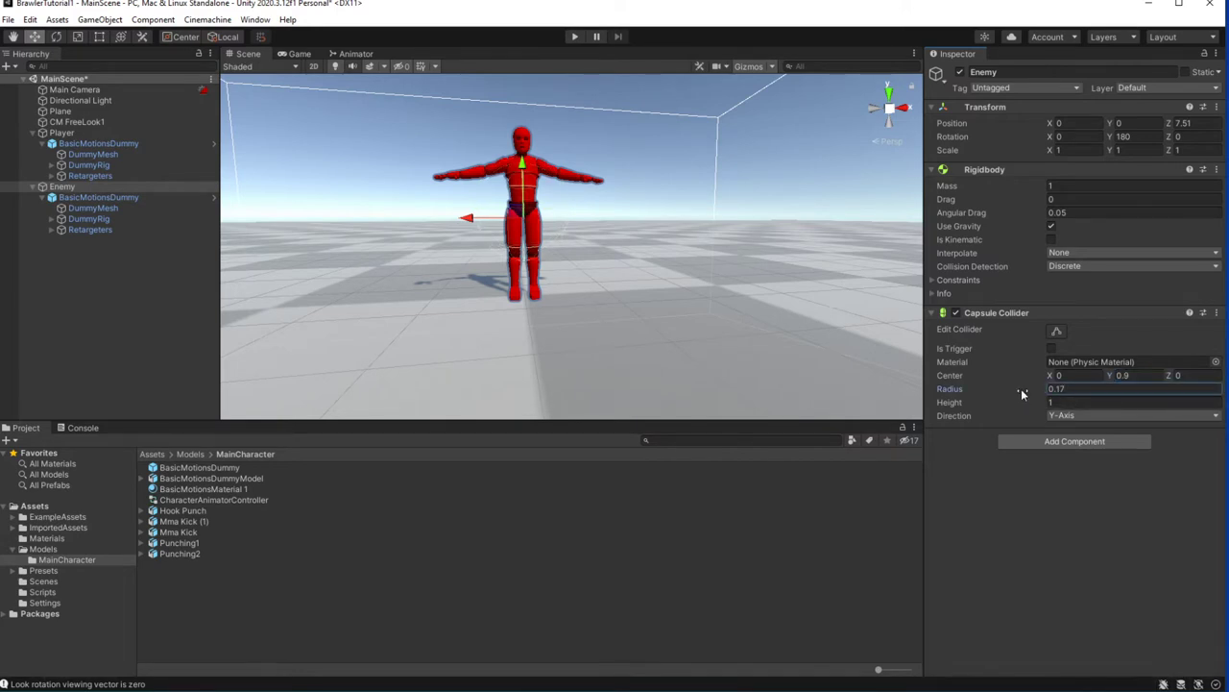
{"action": "left_click_drag", "start_coordinate": [999, 406], "coordinate": [1012, 411]}
- Orbit around the Enemy to check the collider fit and show the Rigidbody constraints
{"action": "mouse_move", "coordinate": [681, 260]}
{"action": "right_mouse_down"}
{"action": "mouse_move", "coordinate": [762, 246]}
{"action": "mouse_move", "coordinate": [557, 239]}
{"action": "right_mouse_up"}
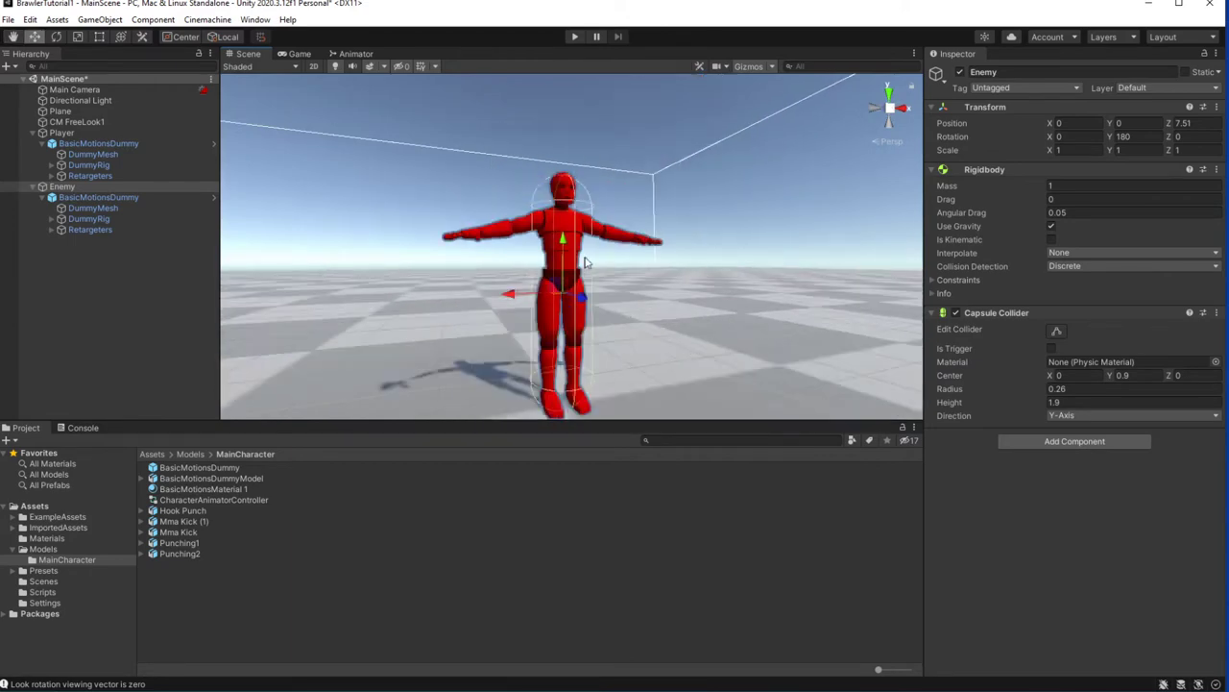
{"action": "right_click_drag", "start_coordinate": [557, 240], "coordinate": [686, 324]}
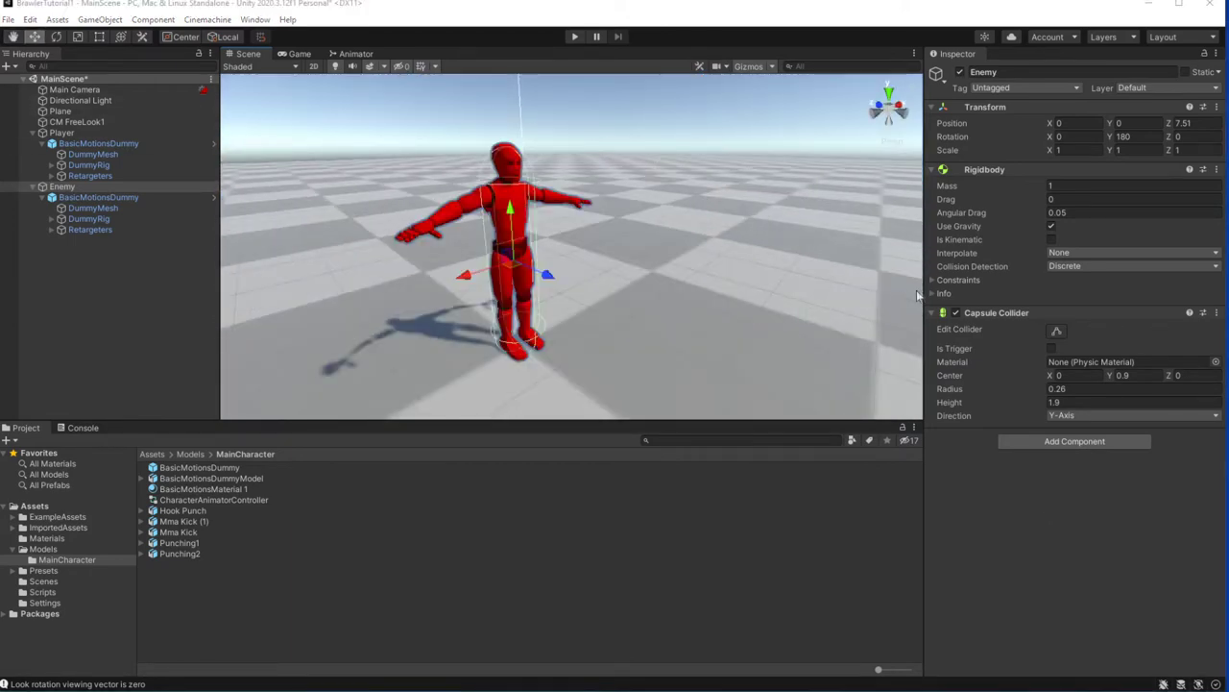
{"action": "left_click", "coordinate": [958, 280]}
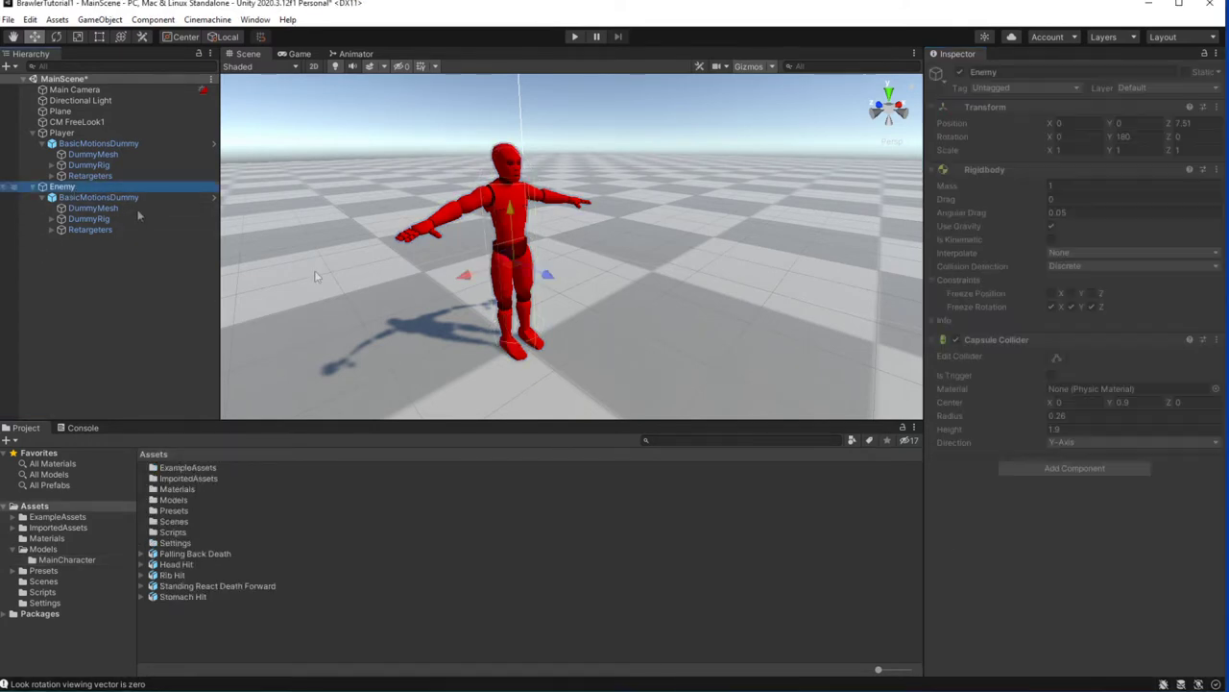
- Add a new script named Character to the Enemy and open it in Visual Studio
{"action": "left_click", "coordinate": [1037, 469]}
{"action": "type", "text": "Character"}
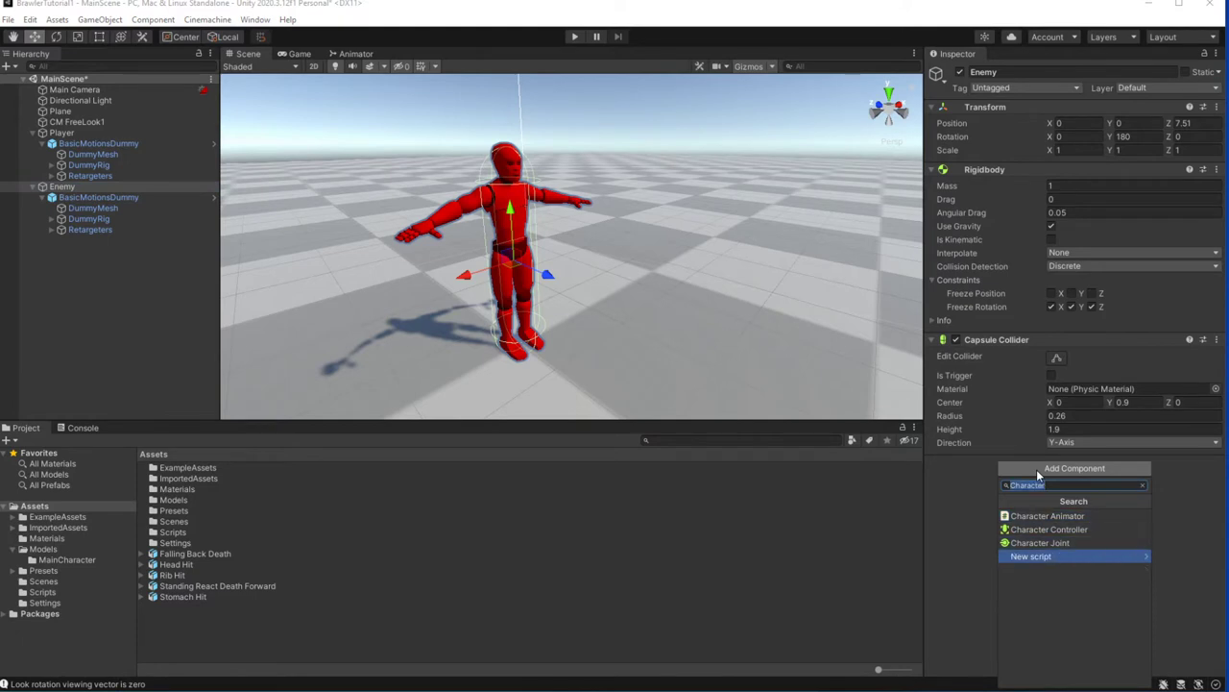
{"action": "key", "text": "Return"}
{"action": "key", "text": "Return"}
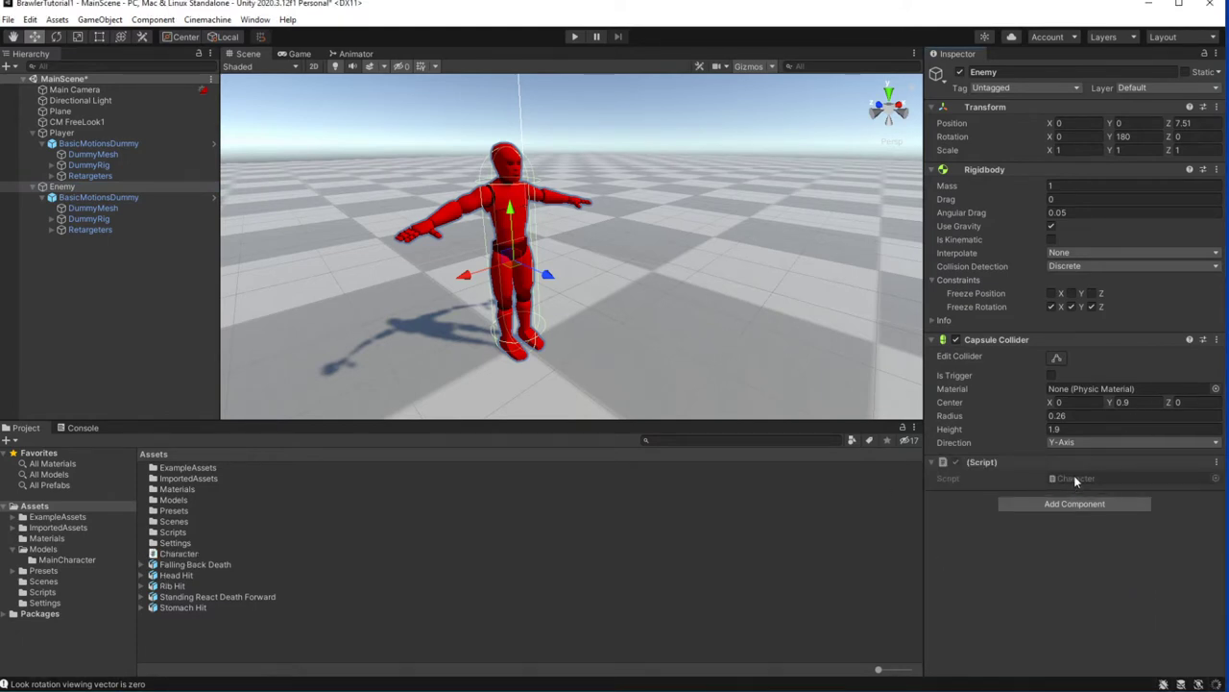
{"action": "double_click", "coordinate": [1074, 475]}
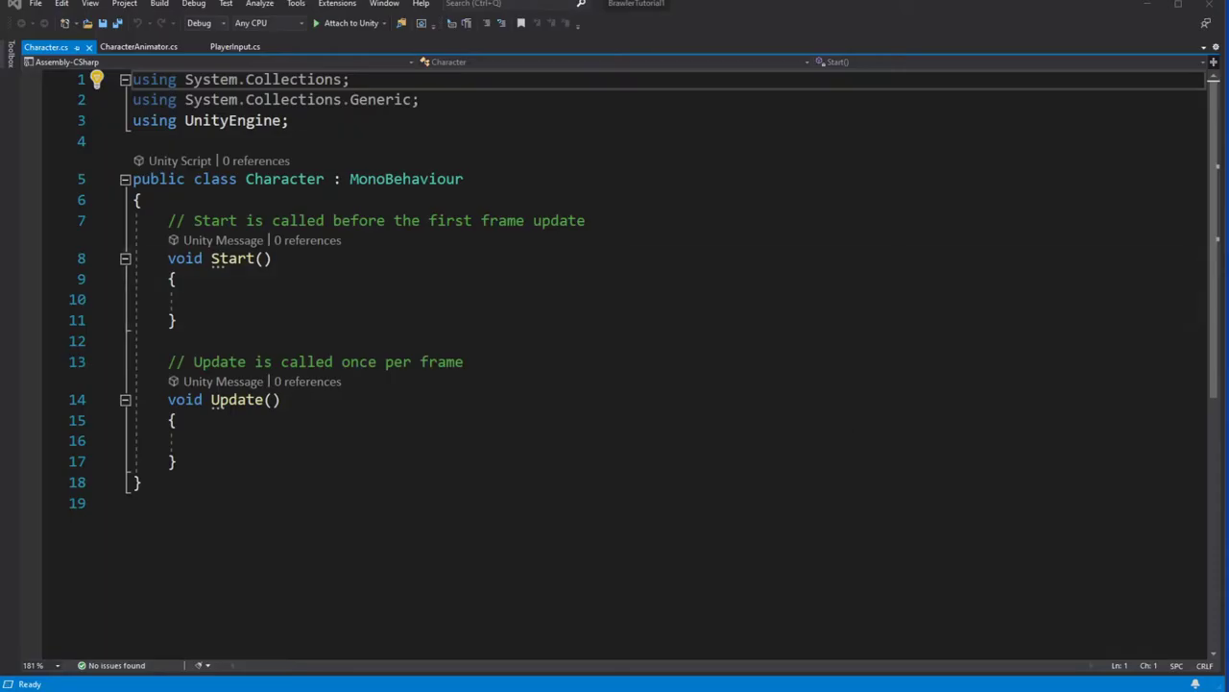
- Replace the default Start and Update methods with [SerializeField] int hp and maxHp fields
{"action": "left_click_drag", "start_coordinate": [176, 461], "coordinate": [159, 220]}
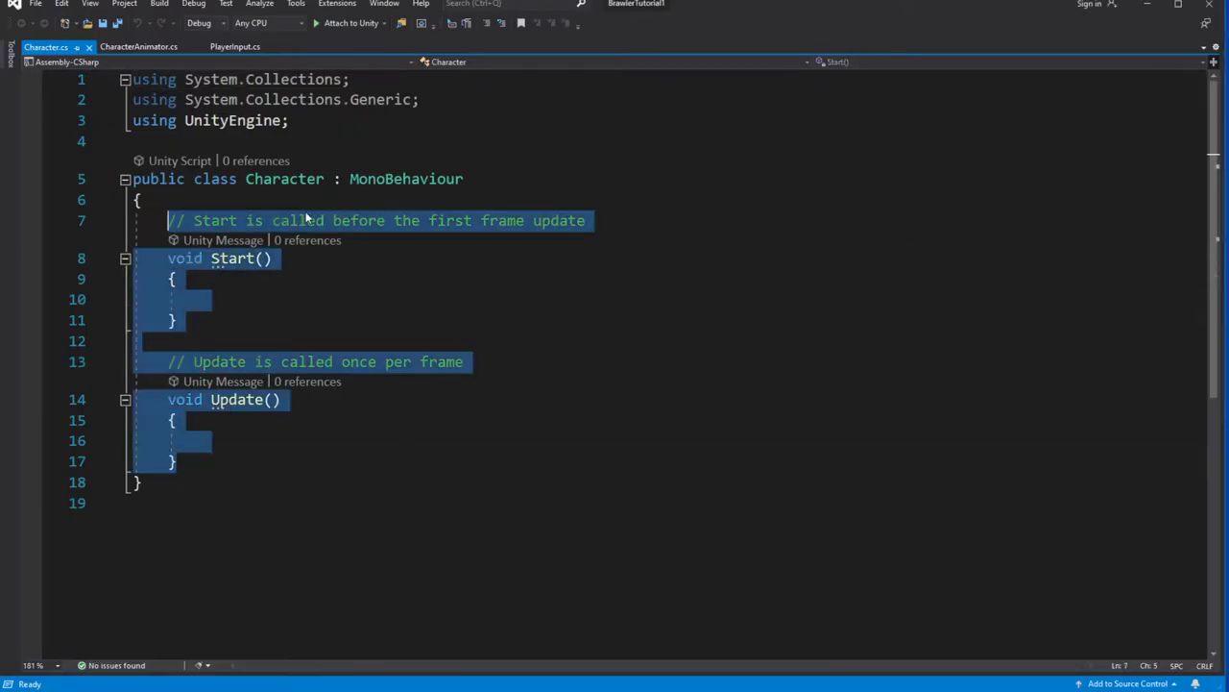
{"action": "key", "text": "BackSpace"}
{"action": "type", "text": "int hp;"}
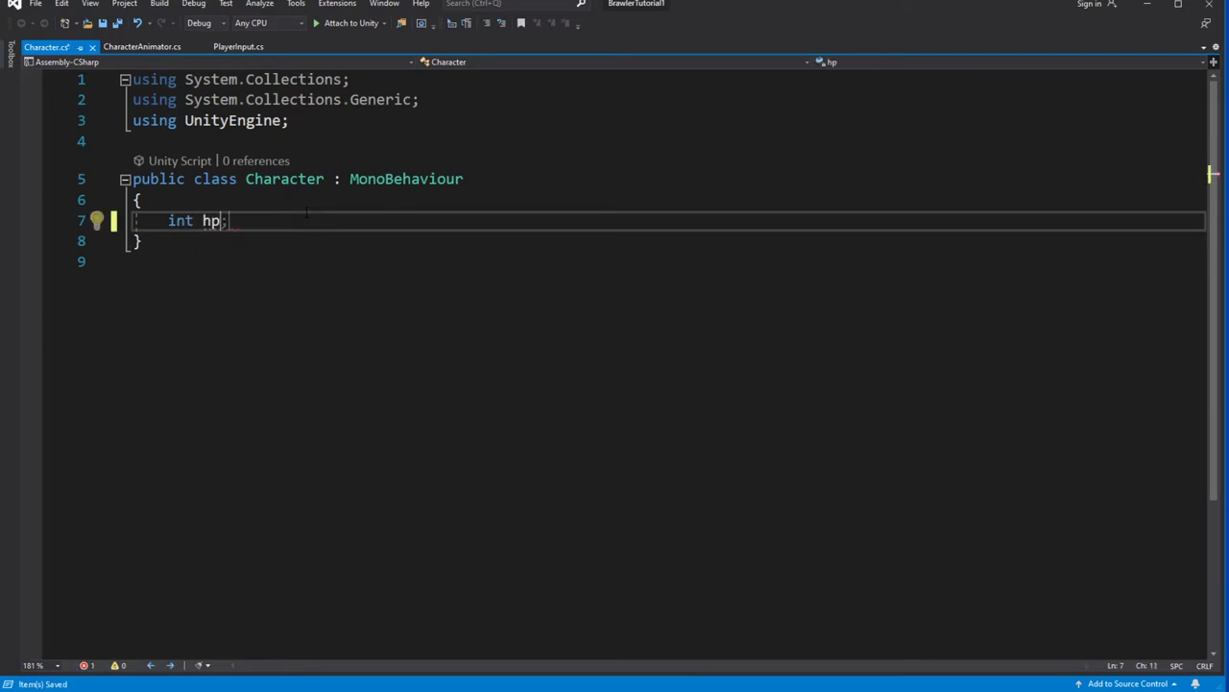
{"action": "key", "text": "Return"}
{"action": "type", "text": "int maxHp;"}
{"action": "key", "text": "ctrl+s"}
{"action": "left_click", "coordinate": [168, 221]}
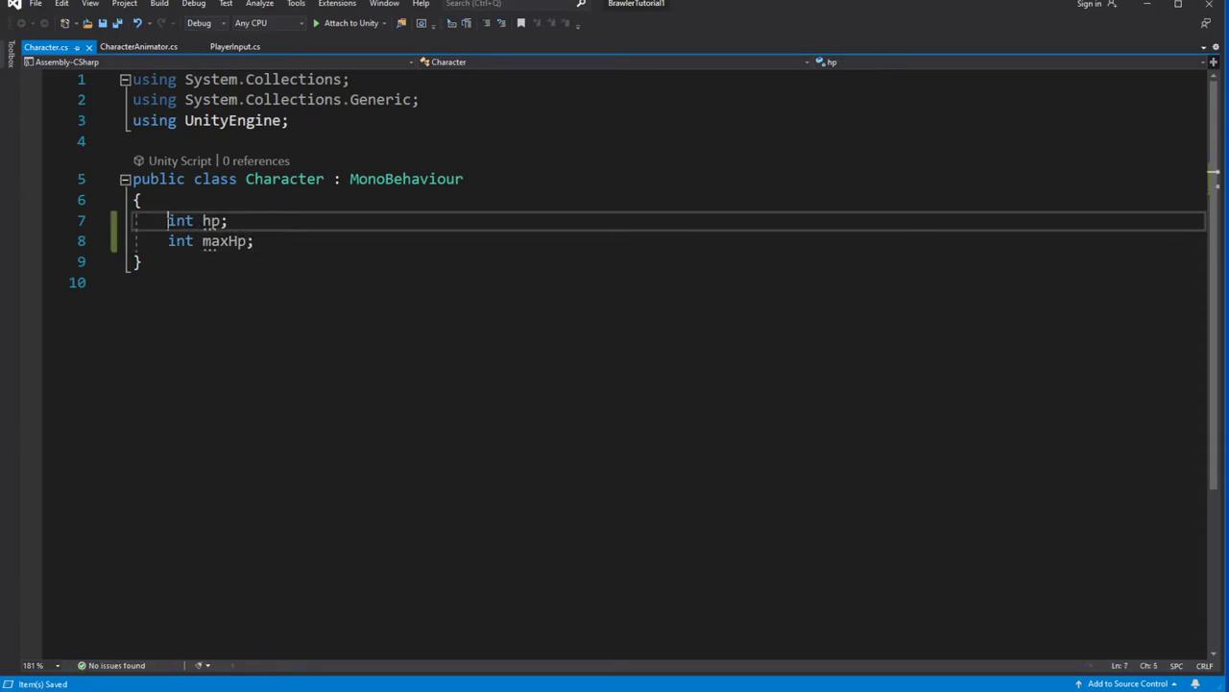
{"action": "type", "text": "[Seria"}
{"action": "key", "text": "Tab"}
{"action": "type", "text": "]"}
{"action": "left_click", "coordinate": [168, 241]}
{"action": "type", "text": "[Se"}
{"action": "key", "text": "Tab"}
{"action": "type", "text": "]"}
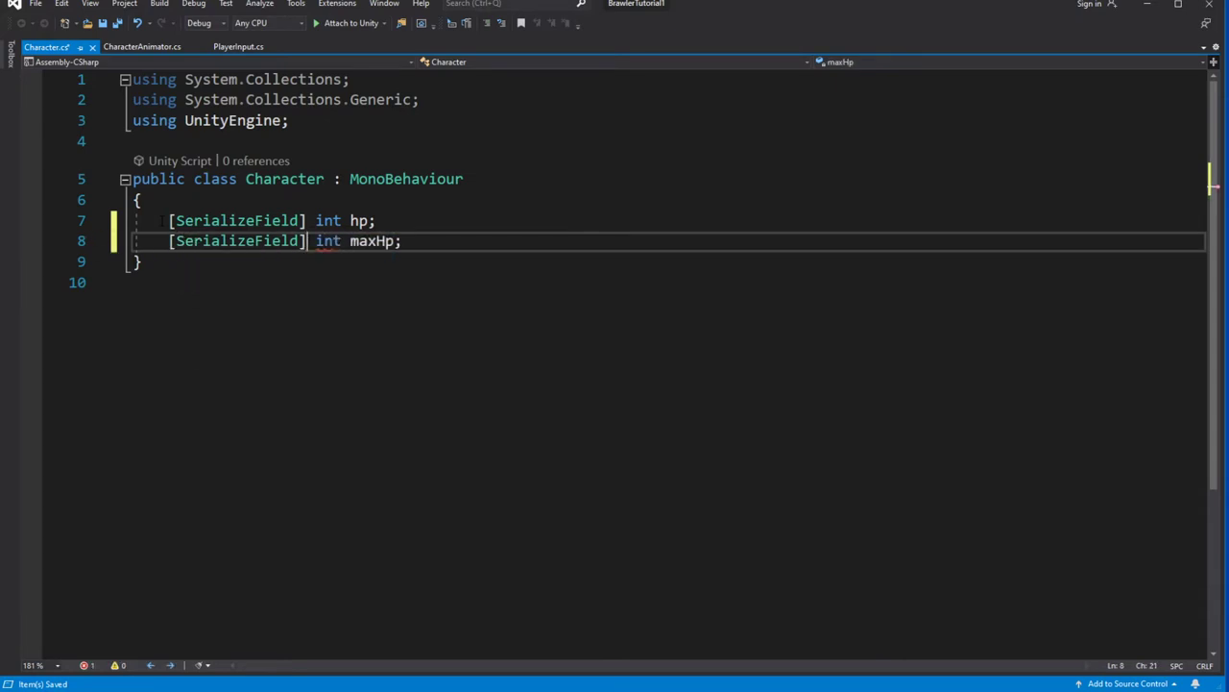
- Add an empty Start method below the fields
{"action": "left_click", "coordinate": [527, 240]}
{"action": "key", "text": "Return"}
{"action": "key", "text": "Return"}
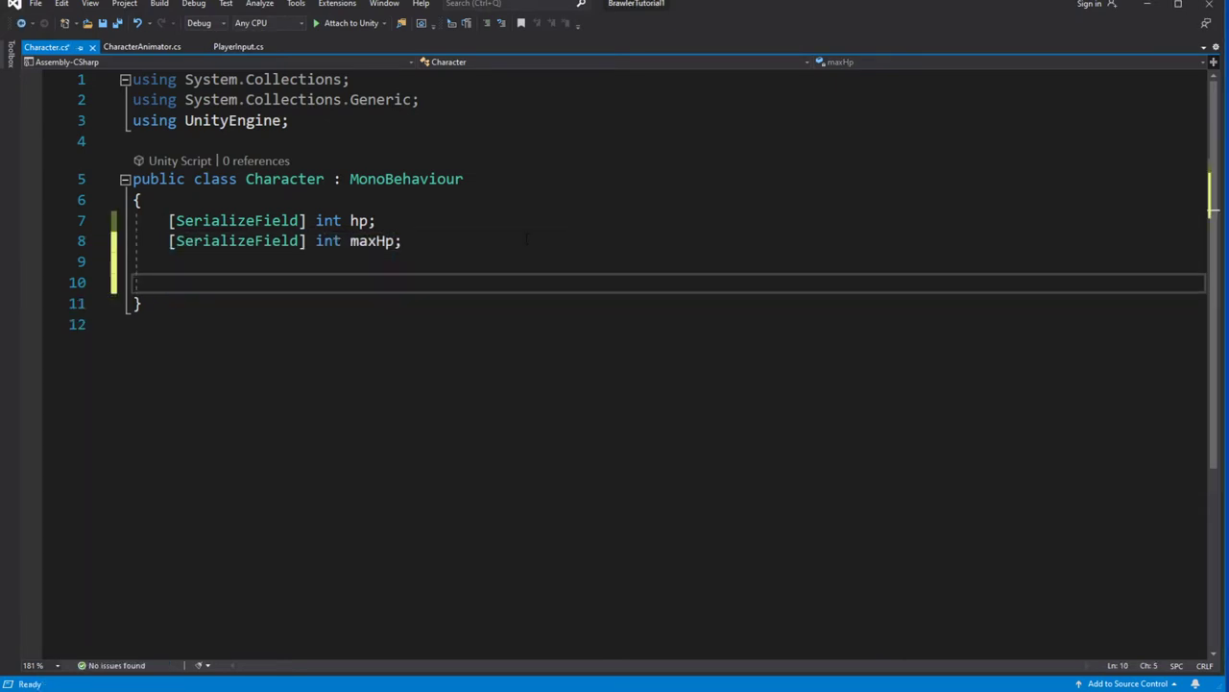
{"action": "type", "text": "void Start"}
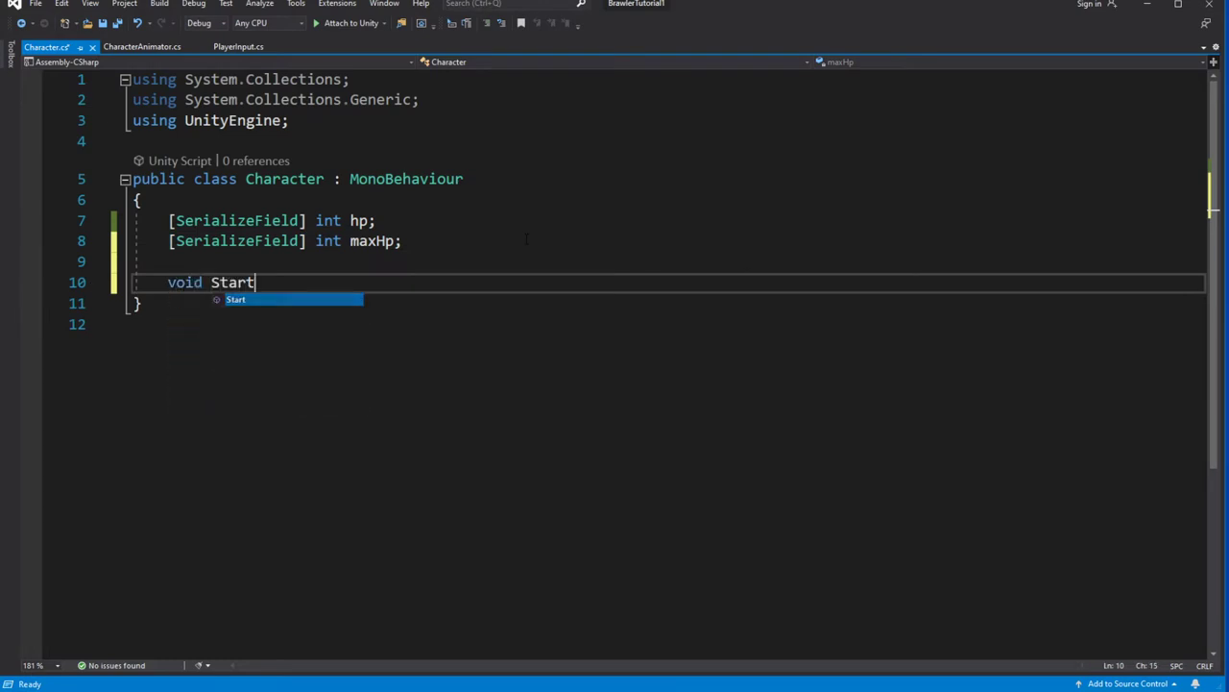
{"action": "key", "text": "Tab"}
{"action": "key", "text": "ctrl+s"}
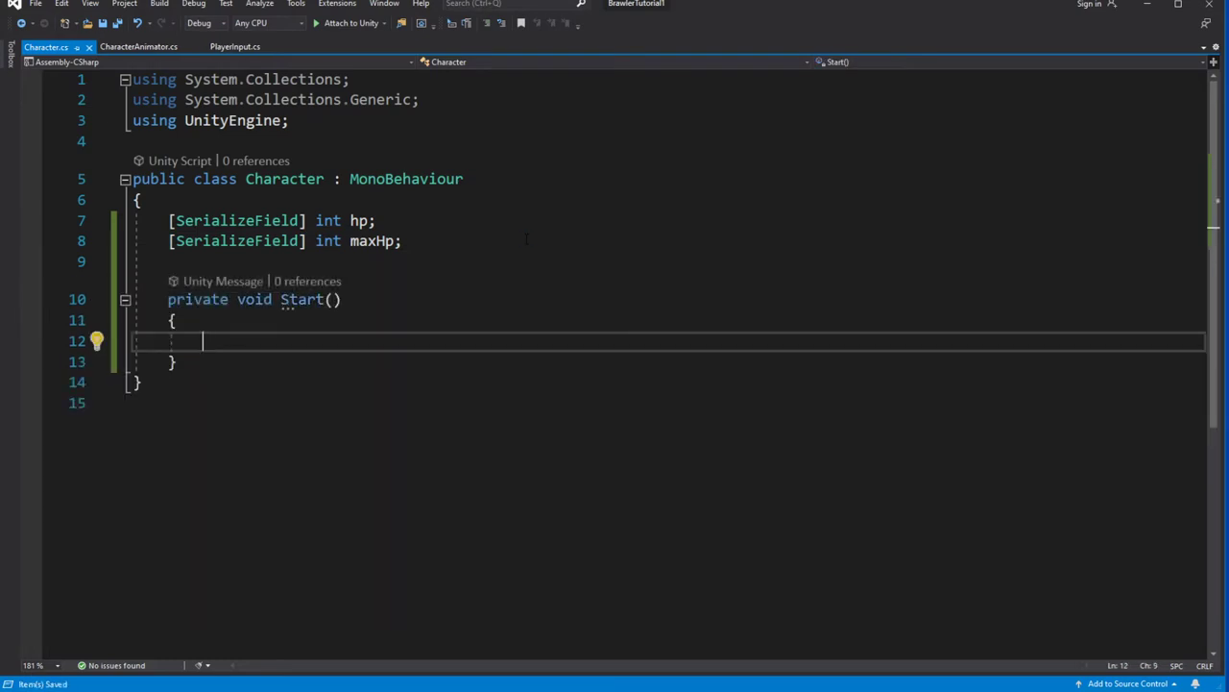
- Add a public void FullHeal() method that sets hp = maxHp
{"action": "key", "text": "Down"}
{"action": "key", "text": "Return"}
{"action": "key", "text": "Return"}
{"action": "type", "text": "ublic voi"}
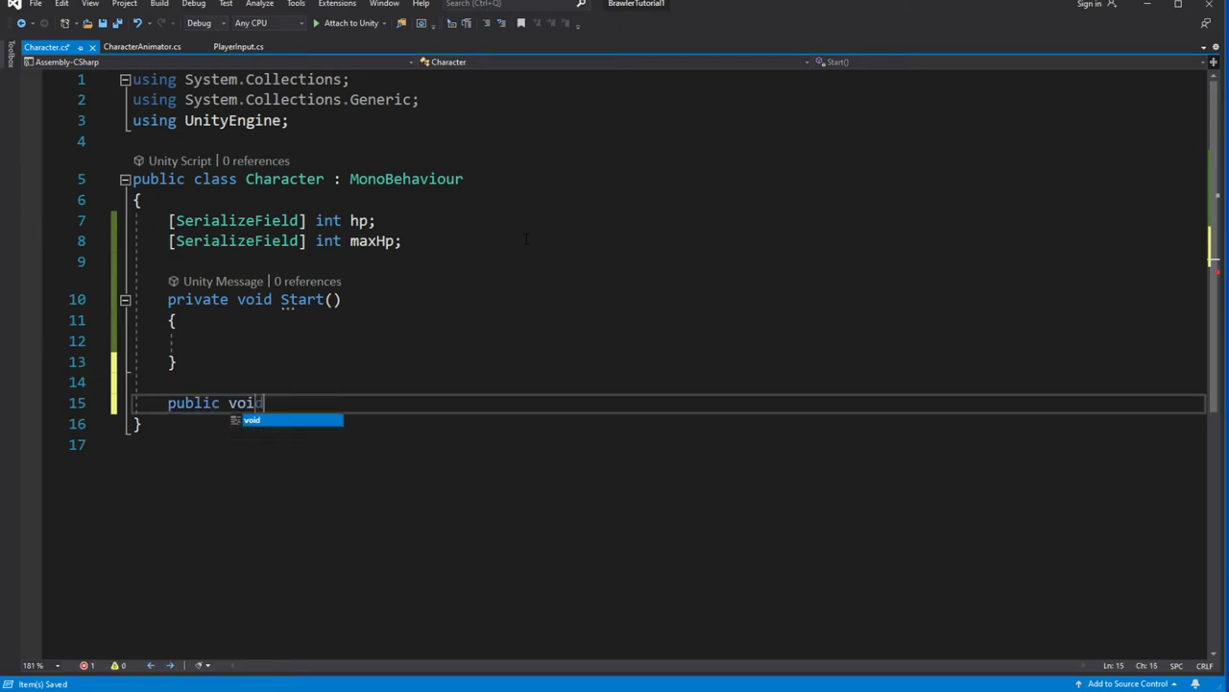
{"action": "type", "text": "d FullHeal() {"}
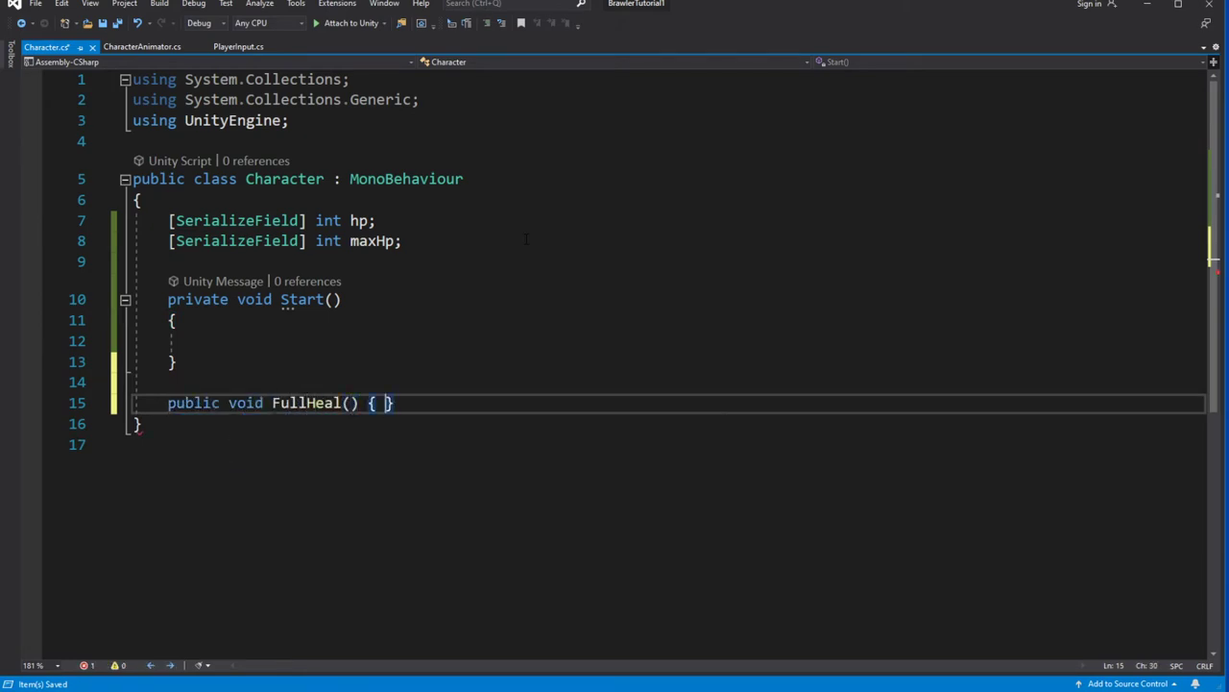
{"action": "key", "text": "Return"}
{"action": "key", "text": "Return"}
{"action": "type", "text": "hp = maxHp;"}
{"action": "key", "text": "Down"}
{"action": "key", "text": "Down"}
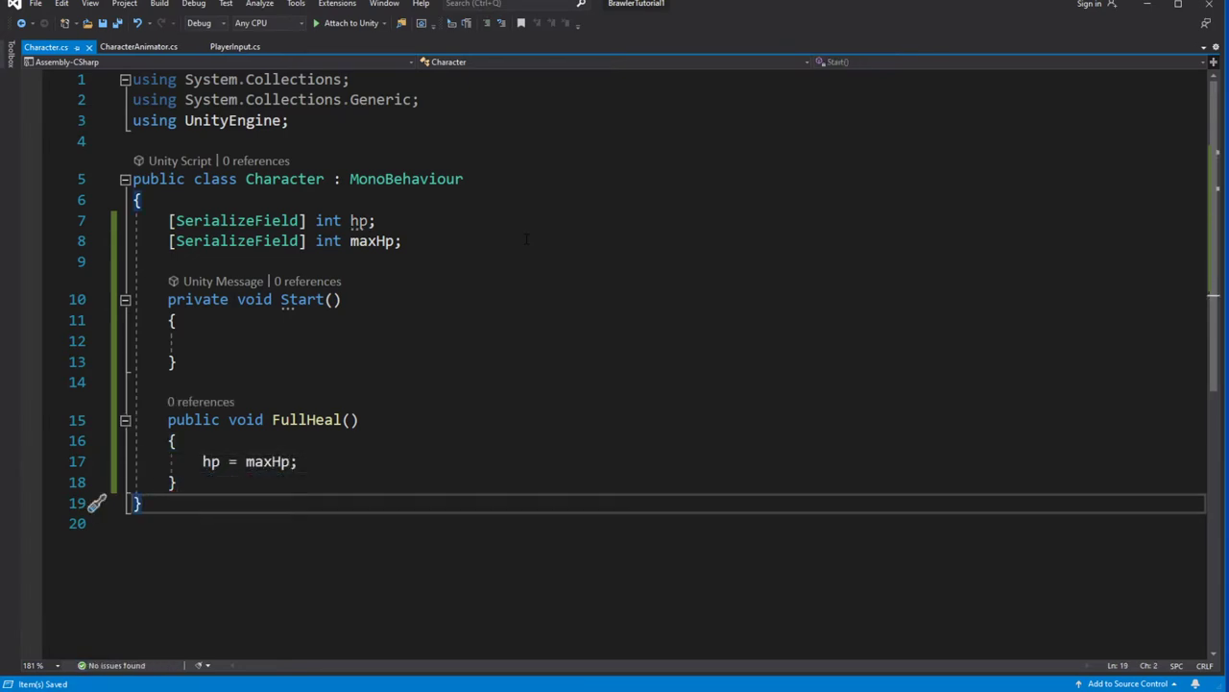
- Call FullHeal() inside the Start method
{"action": "key", "text": "Up"}
{"action": "key", "text": "Up"}
{"action": "key", "text": "Down"}
{"action": "left_click", "coordinate": [281, 365]}
{"action": "key", "text": "Return"}
{"action": "key", "text": "Return"}
{"action": "key", "text": "BackSpace"}
{"action": "key", "text": "BackSpace"}
{"action": "key", "text": "Up"}
{"action": "type", "text": "ful"}
{"action": "key", "text": "Tab"}
{"action": "type", "text": "();"}
{"action": "key", "text": "Up"}
{"action": "key", "text": "Up"}
{"action": "key", "text": "Up"}
{"action": "key", "text": "Down"}
{"action": "key", "text": "Down"}
{"action": "key", "text": "Down"}
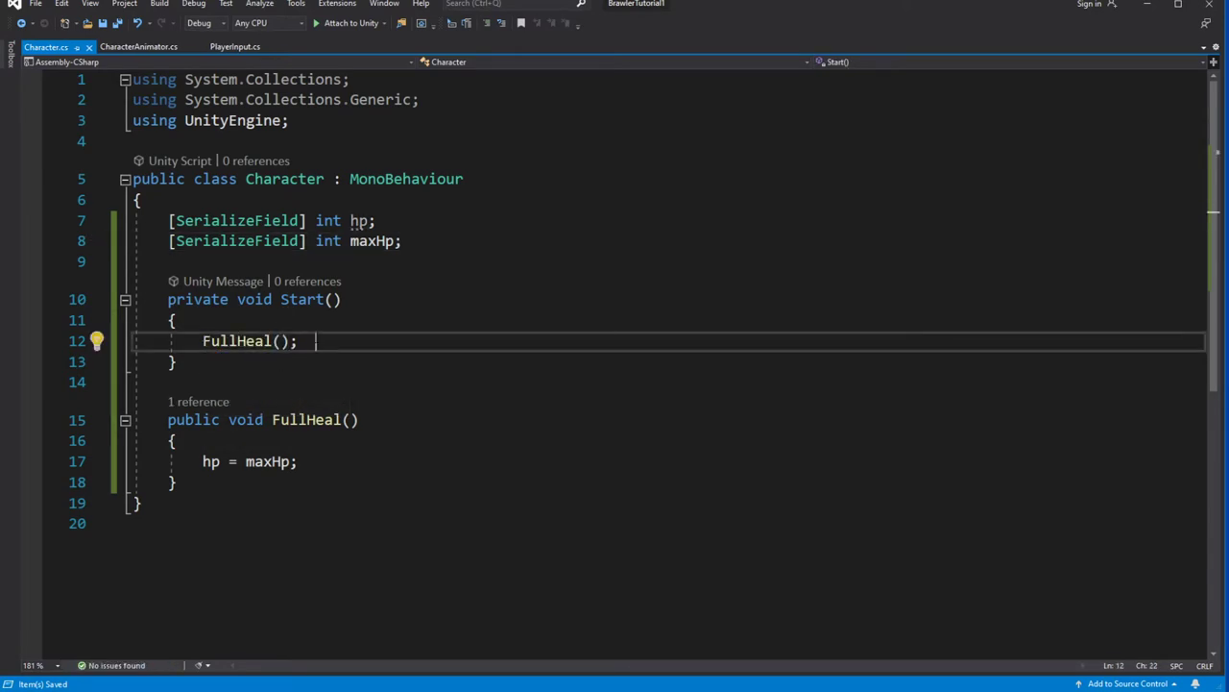
- Add public void TakeDamage(int damage) below FullHeal with hp -= damage in its body
{"action": "scroll", "coordinate": [332, 329], "scroll_direction": "down", "scroll_amount": 2}
{"action": "key", "text": "Down"}
{"action": "key", "text": "Down"}
{"action": "key", "text": "Down"}
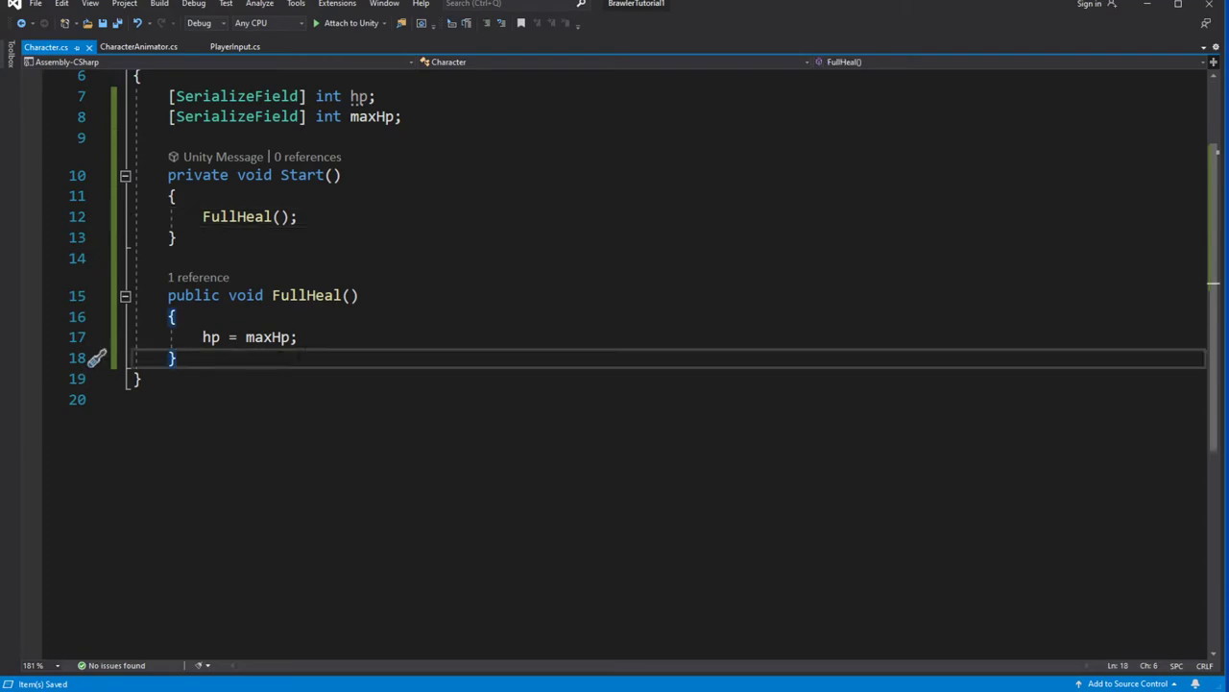
{"action": "key", "text": "Return"}
{"action": "key", "text": "Return"}
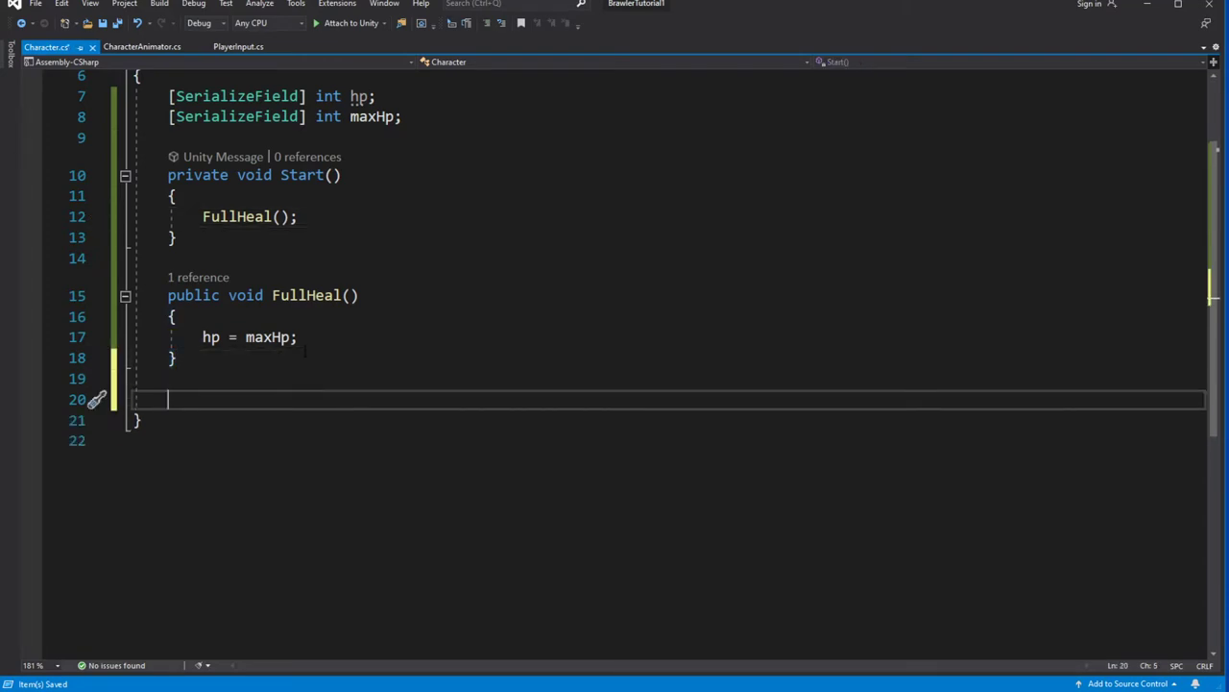
{"action": "type", "text": "public void TakeDamage"}
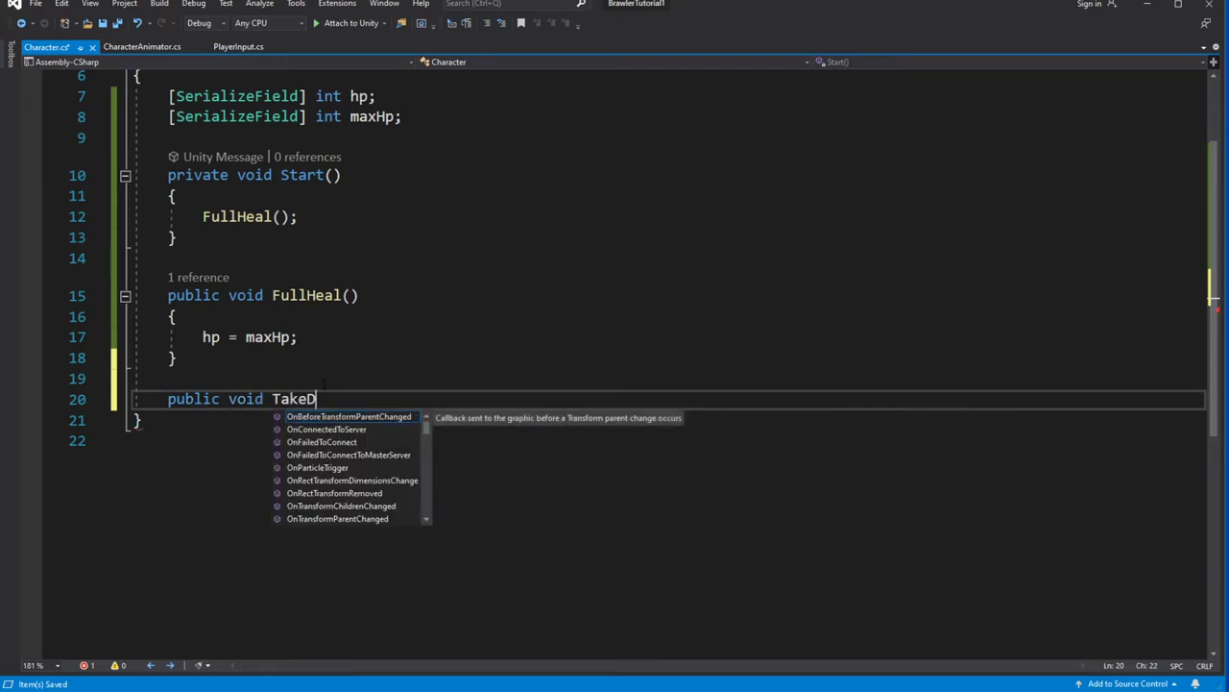
{"action": "type", "text": "(int damage"}
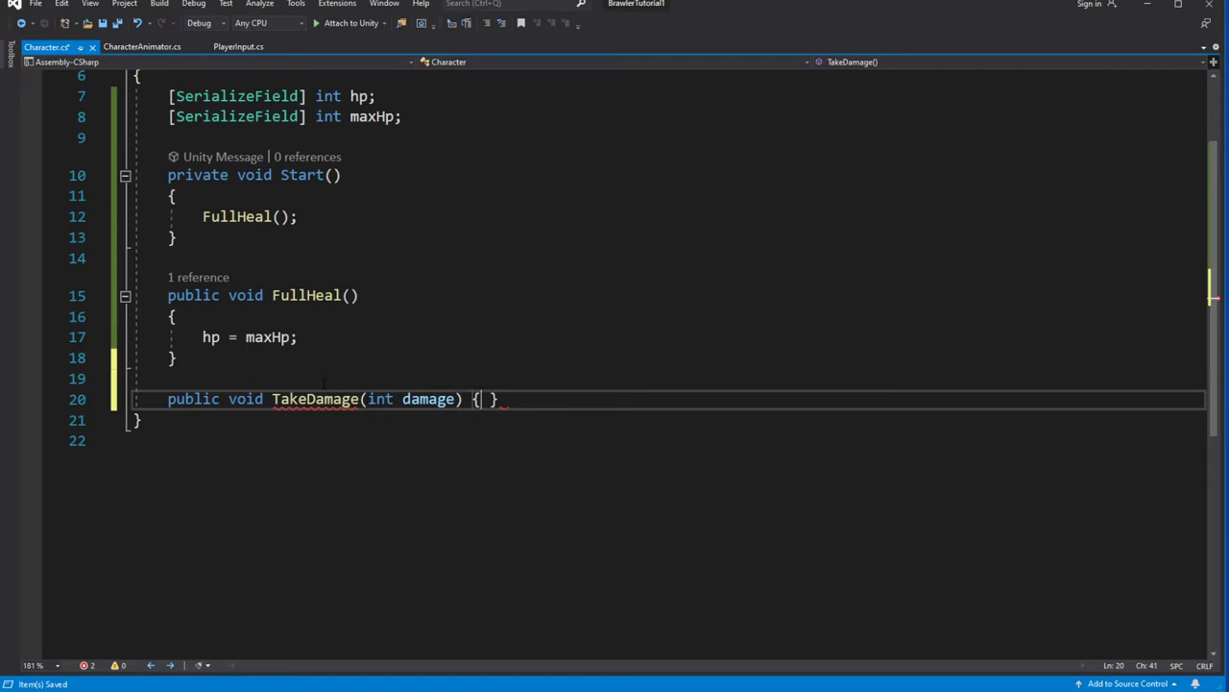
{"action": "key", "text": "Return"}
{"action": "key", "text": "Return"}
{"action": "type", "text": "z"}
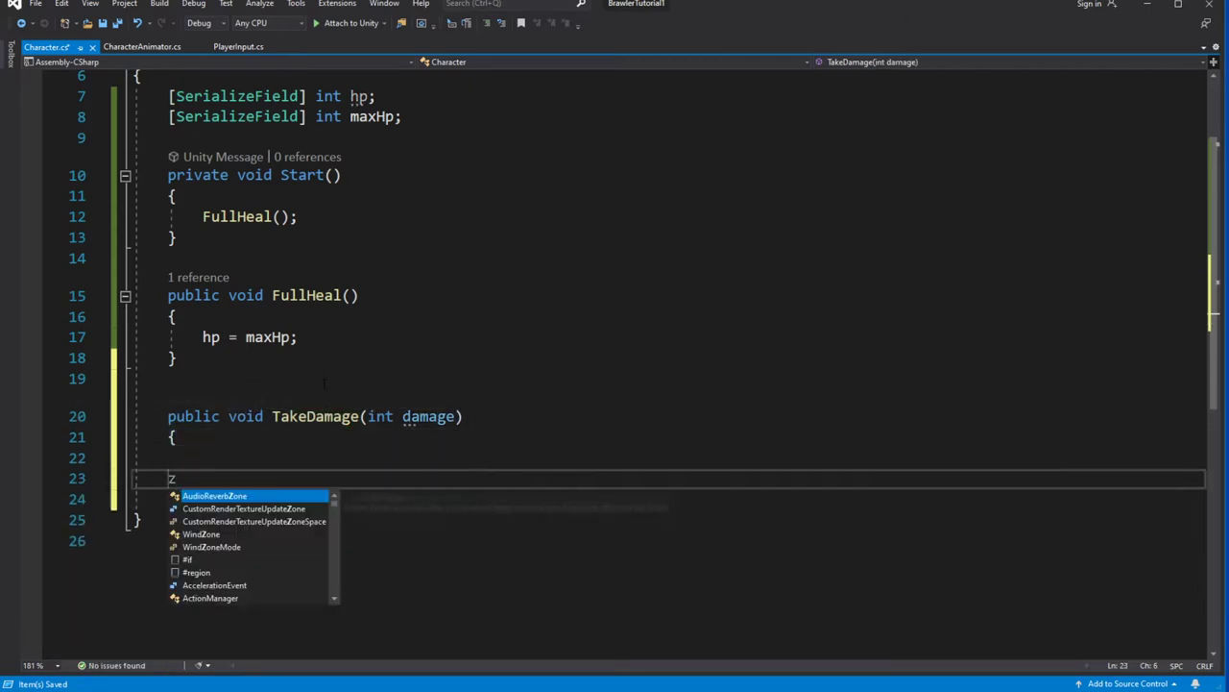
{"action": "key", "text": "Escape"}
{"action": "left_click", "coordinate": [202, 457]}
{"action": "type", "text": "hp -= damage;"}
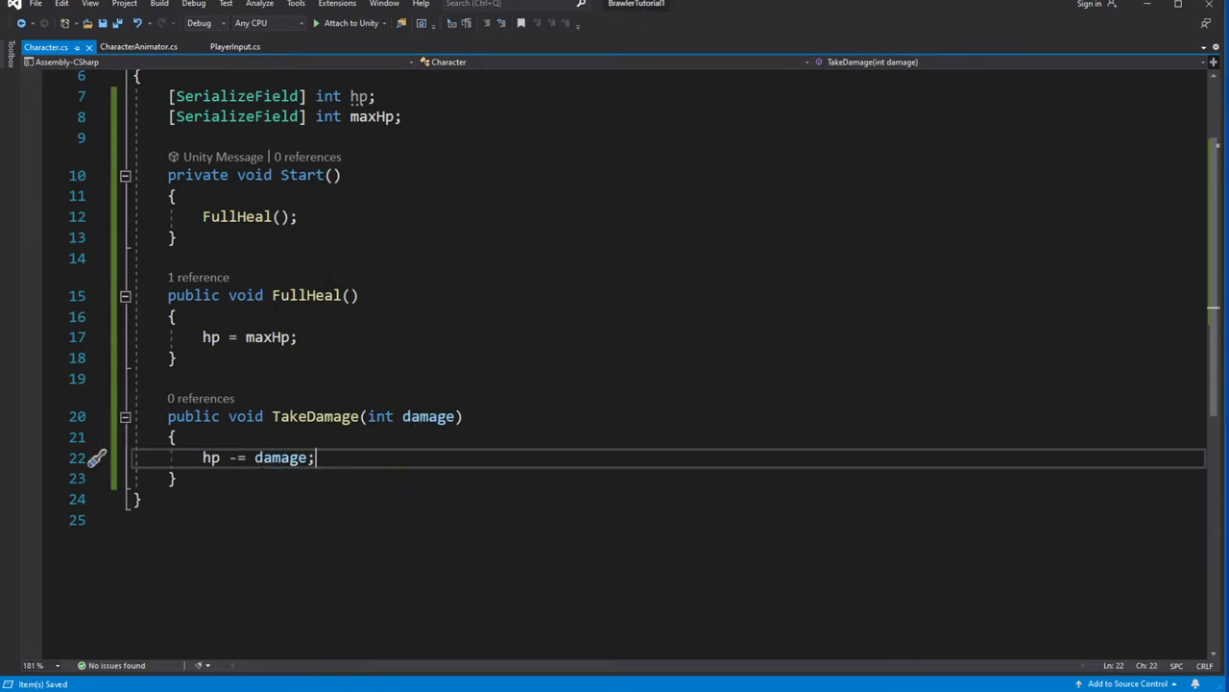
{"action": "key", "text": "Down"}
- Log hp with Debug.Log(hp) after the damage line, then return to Unity
{"action": "scroll", "coordinate": [615, 365], "scroll_direction": "up", "scroll_amount": 1}
{"action": "left_click", "coordinate": [643, 527]}
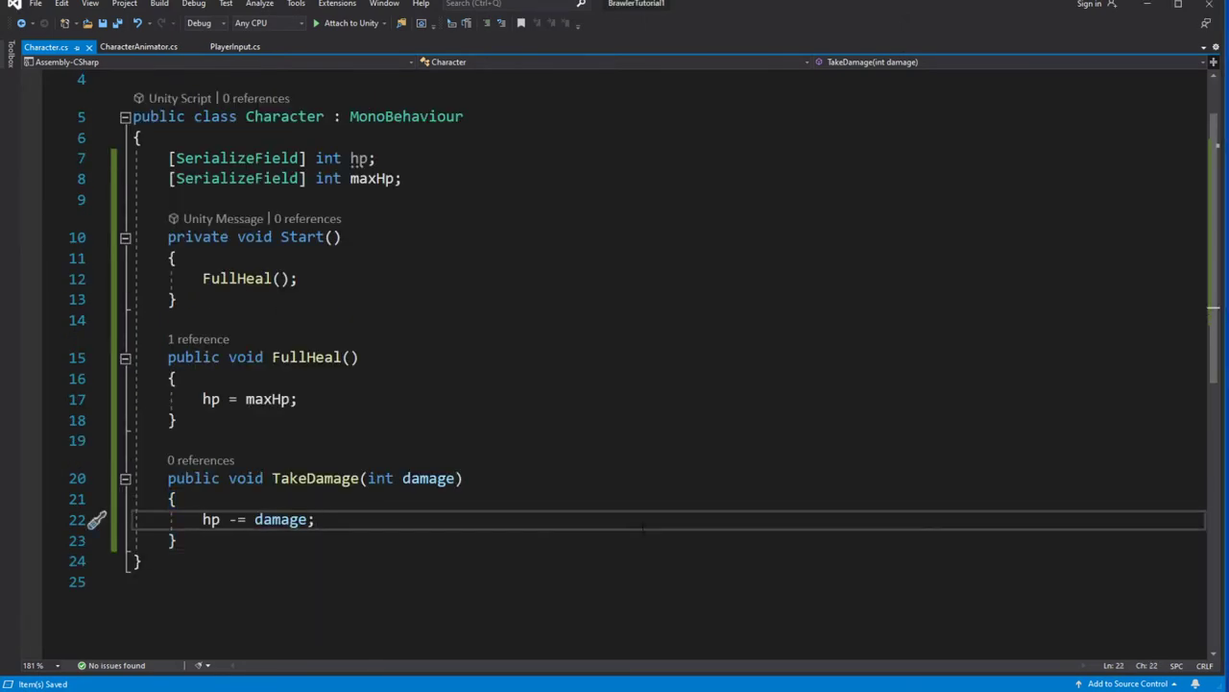
{"action": "key", "text": "Return"}
{"action": "type", "text": "Debug.Log("}
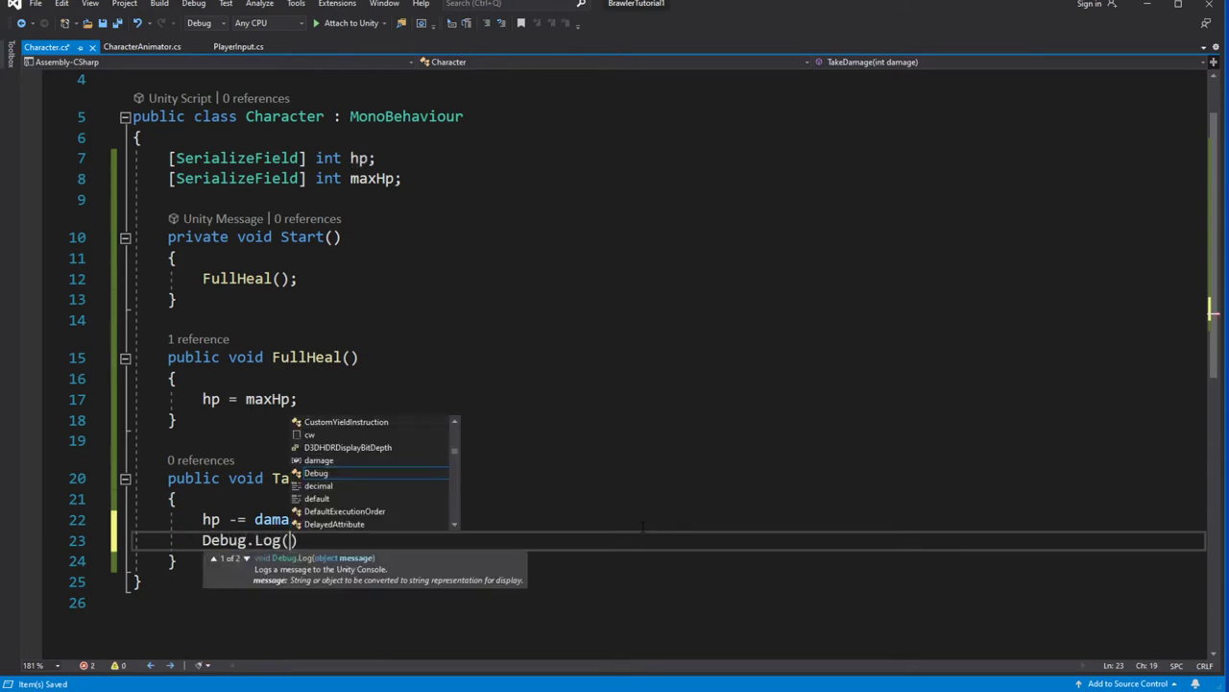
{"action": "type", "text": "hp)"}
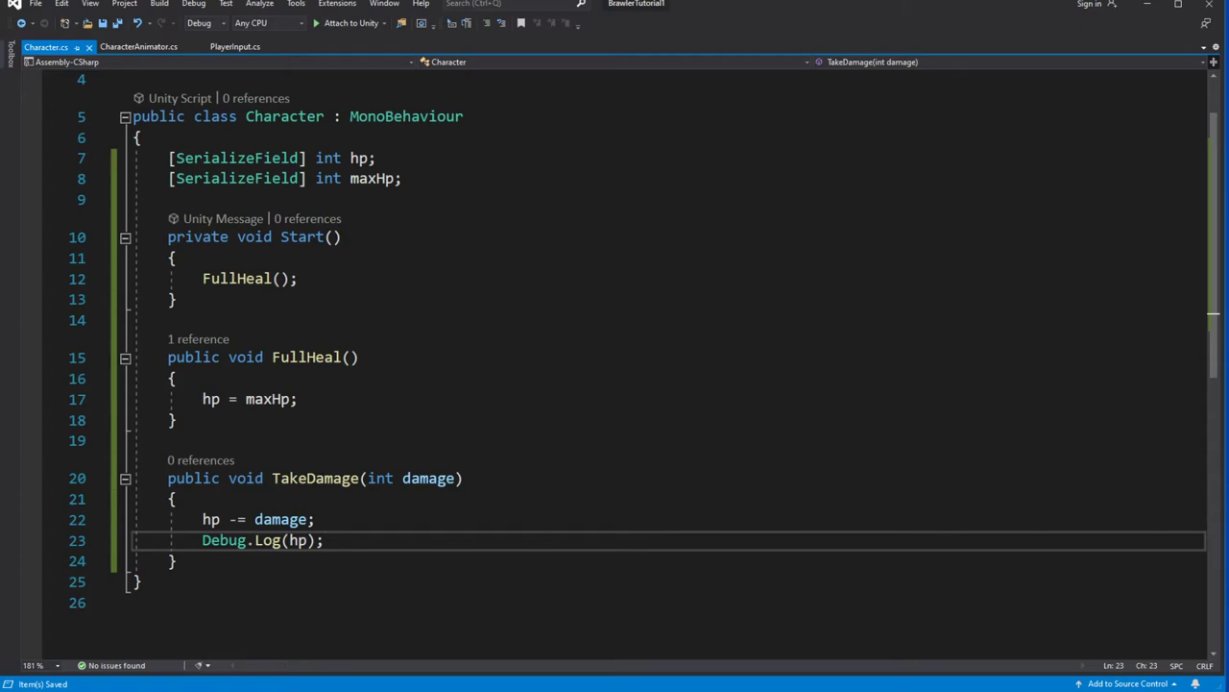
{"action": "left_click", "coordinate": [1147, 4]}
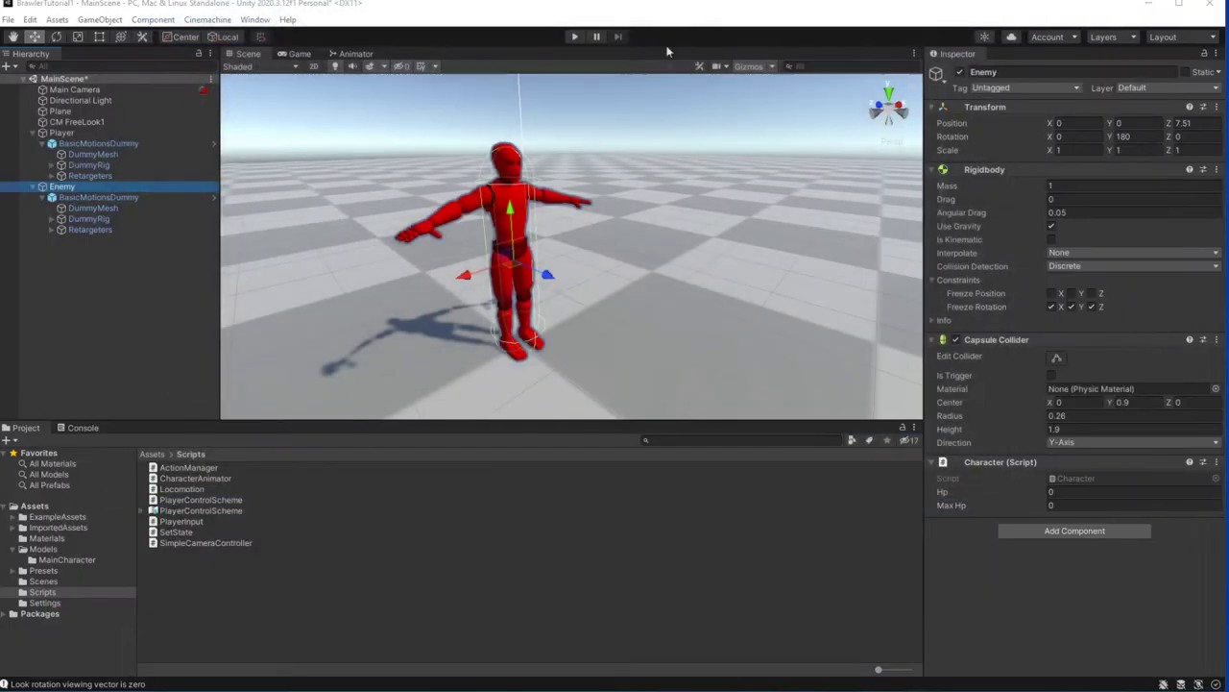
{"action": "left_click", "coordinate": [572, 38]}
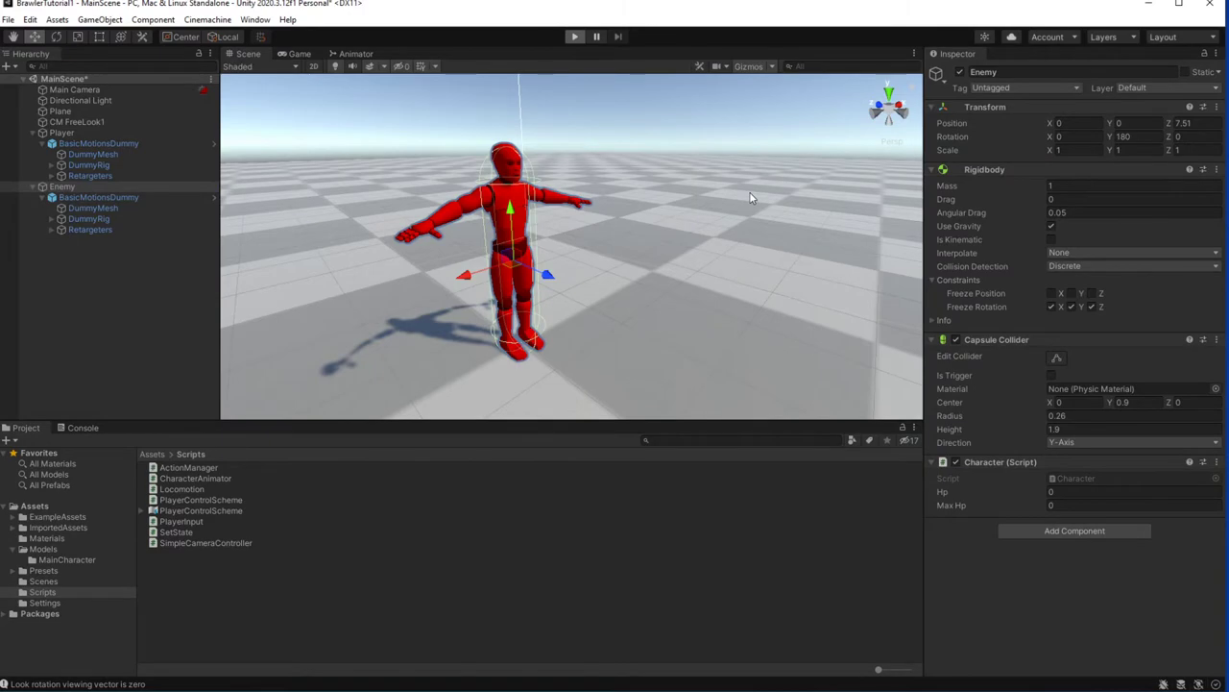
{"action": "key", "text": "w"}
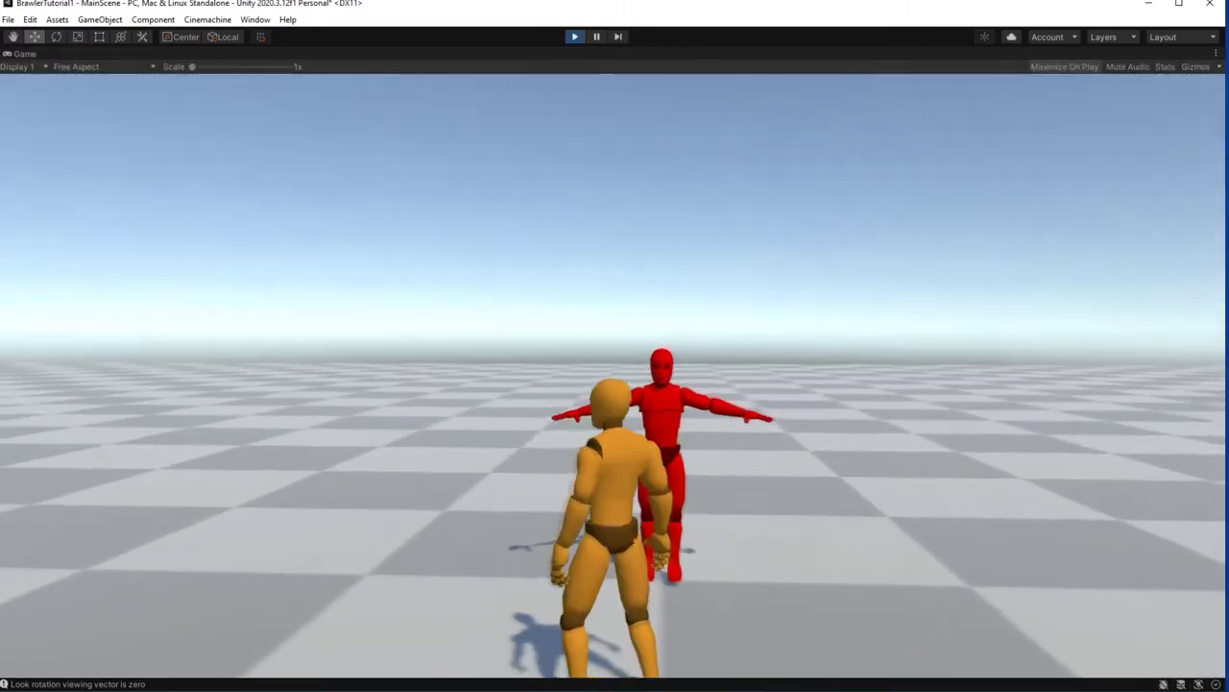
{"action": "key", "text": "space"}
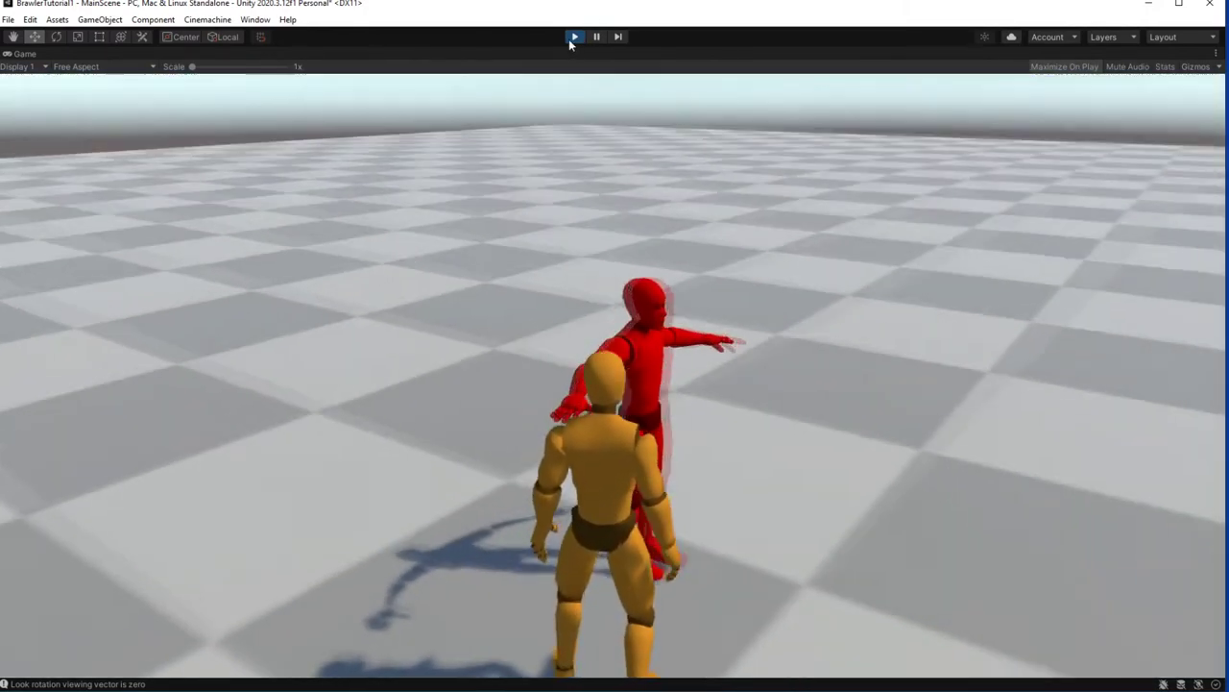
{"action": "left_click", "coordinate": [574, 37]}
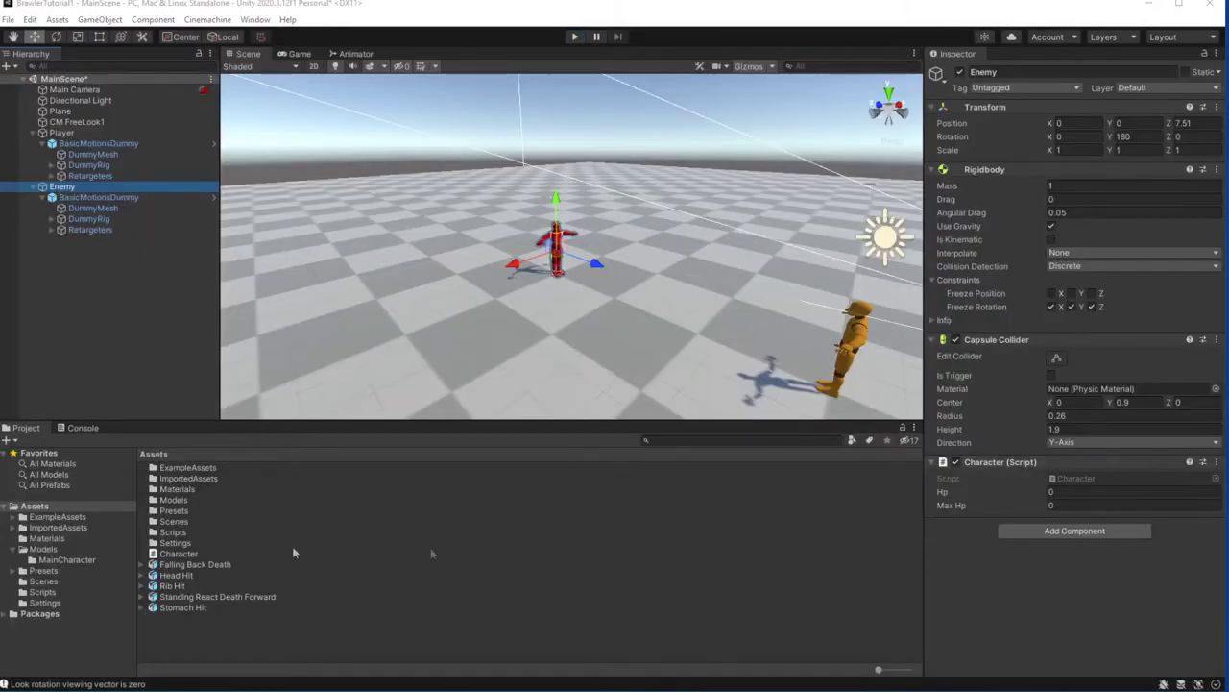
- Create a new Physic Material in Assets named Character
{"action": "right_click", "coordinate": [281, 649]}
{"action": "mouse_move", "coordinate": [389, 297]}
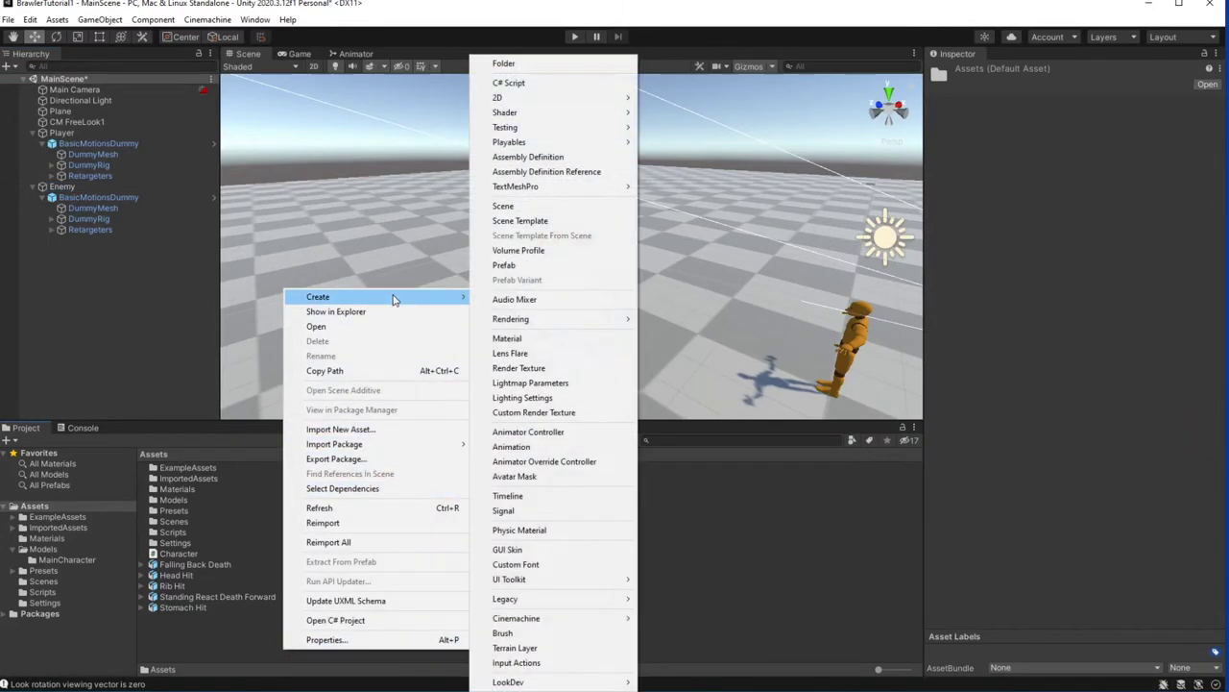
{"action": "left_click", "coordinate": [541, 530]}
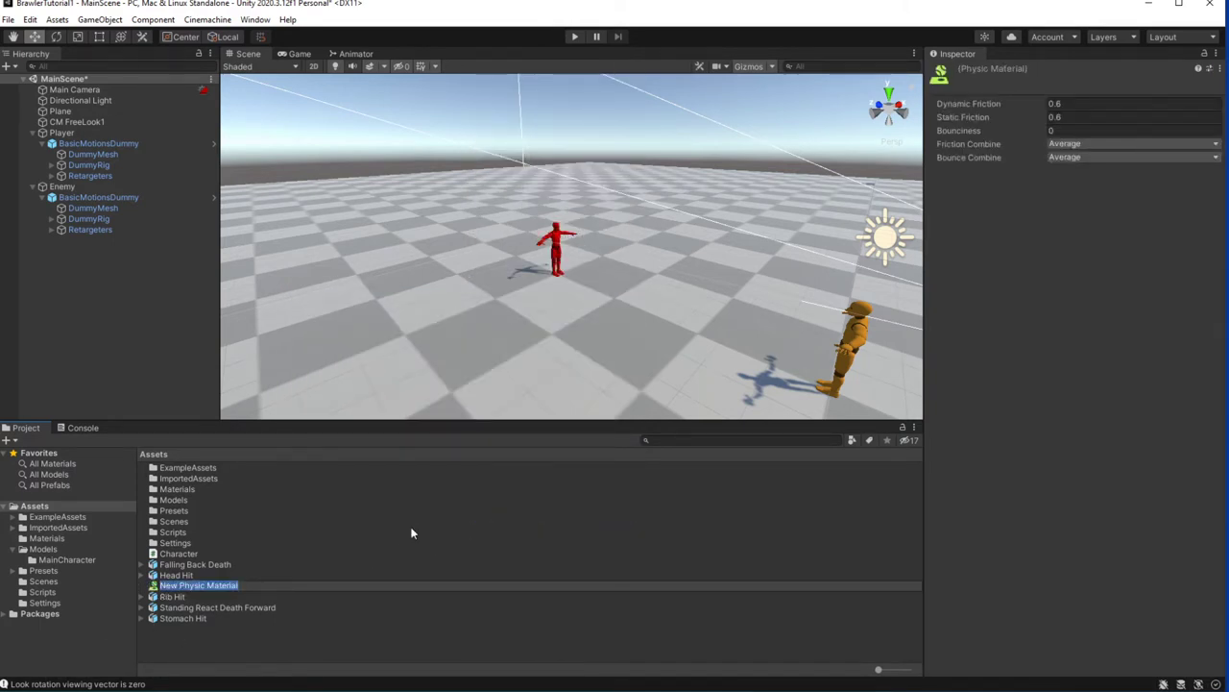
{"action": "type", "text": "Character"}
{"action": "key", "text": "Return"}
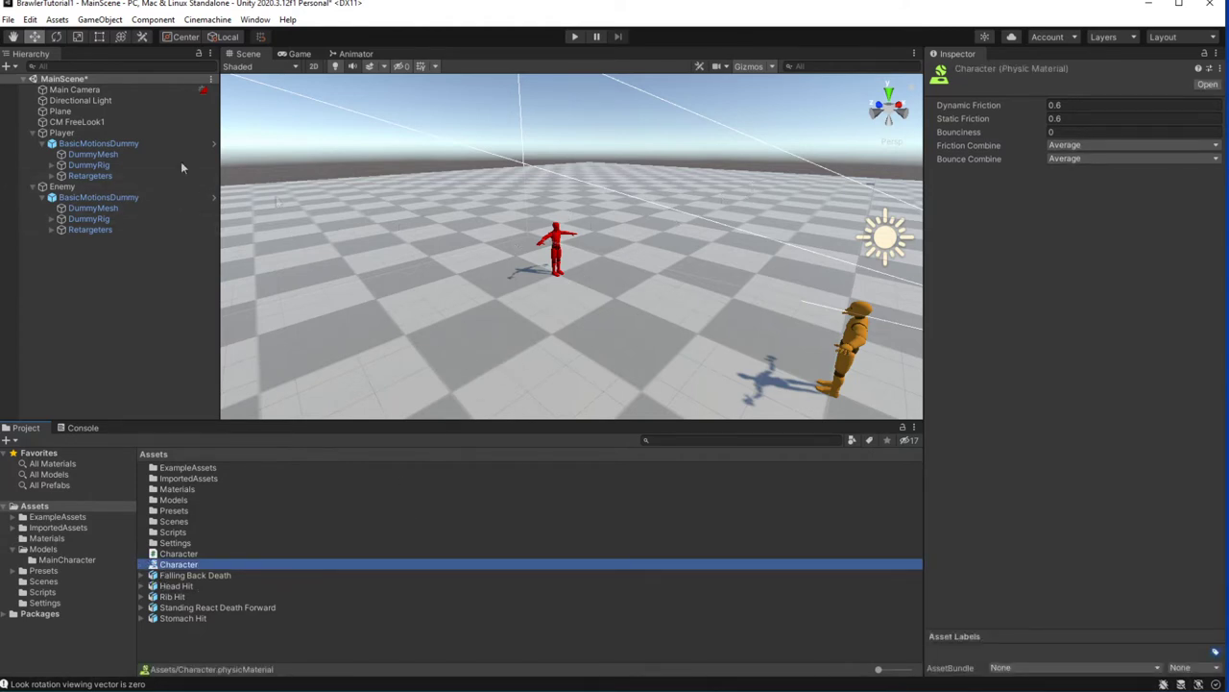
- Assign the Character material to the Player and Enemy capsule colliders together
{"action": "left_click", "coordinate": [109, 134]}
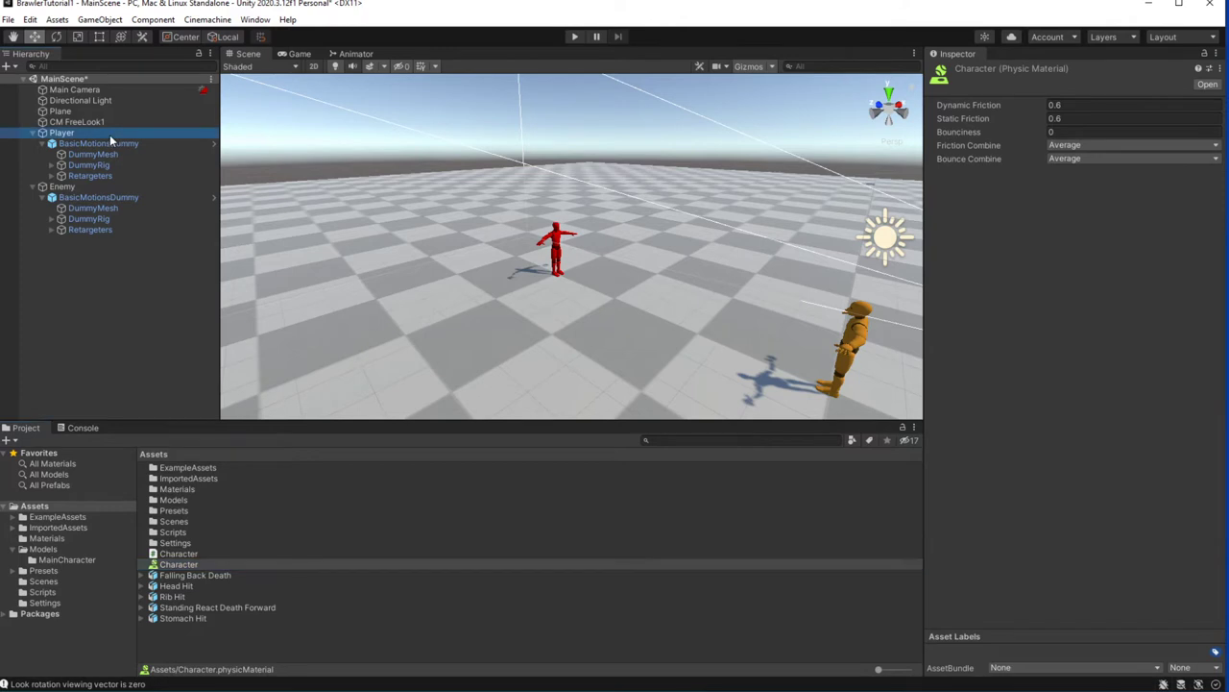
{"action": "left_click", "coordinate": [95, 185], "text": "ctrl"}
{"action": "left_click_drag", "start_coordinate": [178, 565], "coordinate": [1169, 384]}
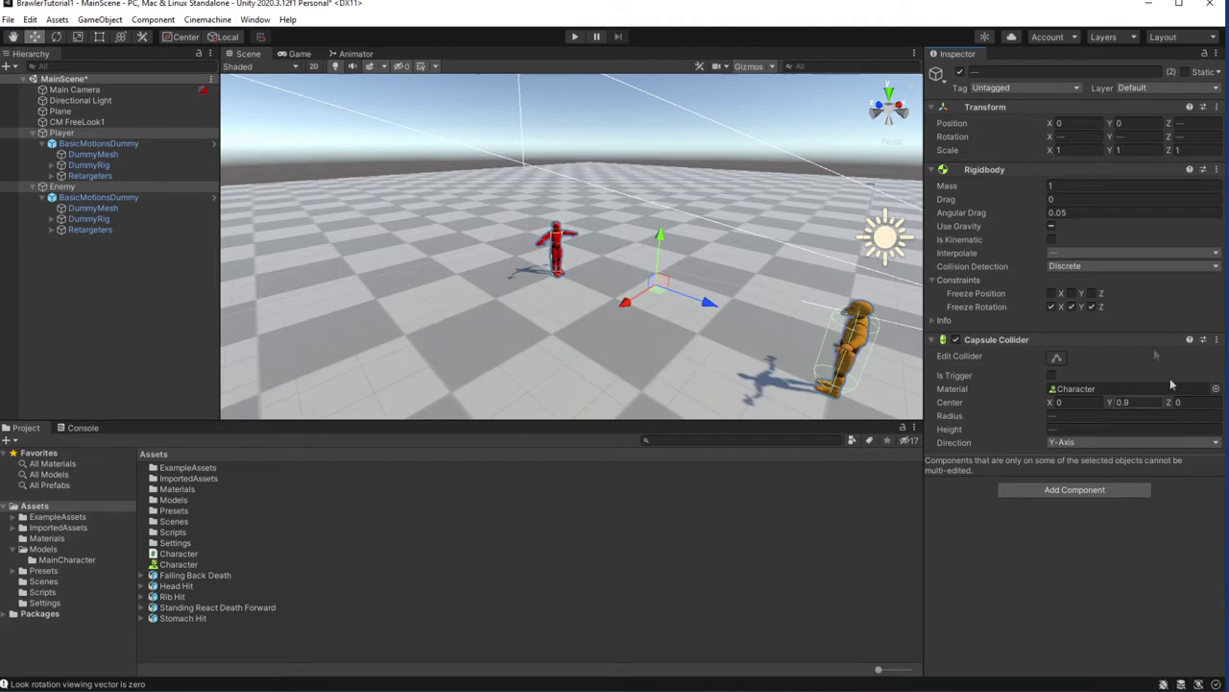
{"action": "right_click", "coordinate": [197, 638]}
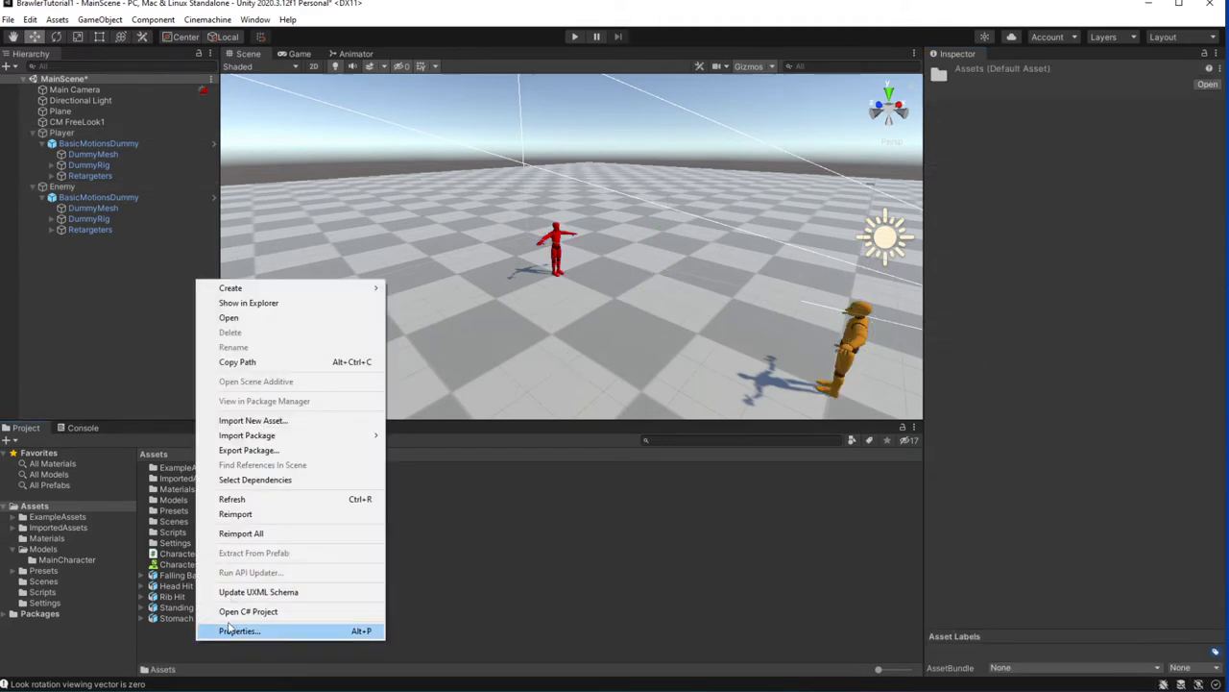
- Create a Floor physic material with friction 1 and Maximum friction and bounce combine
{"action": "mouse_move", "coordinate": [267, 288]}
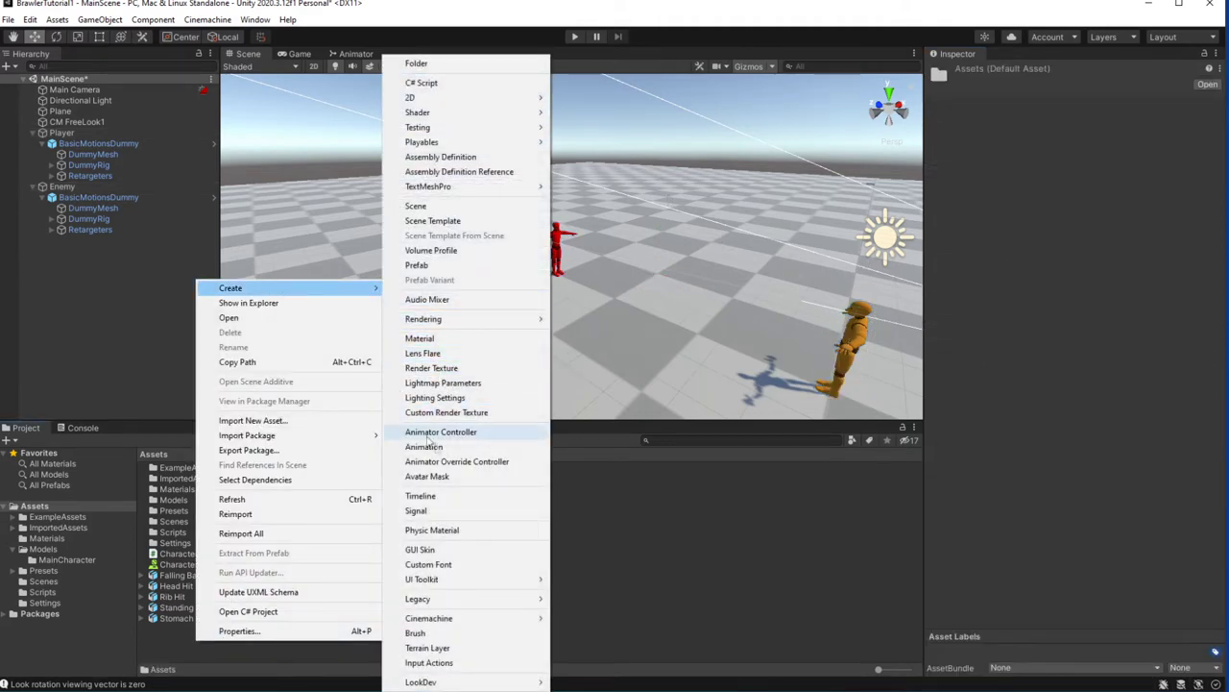
{"action": "left_click", "coordinate": [455, 529]}
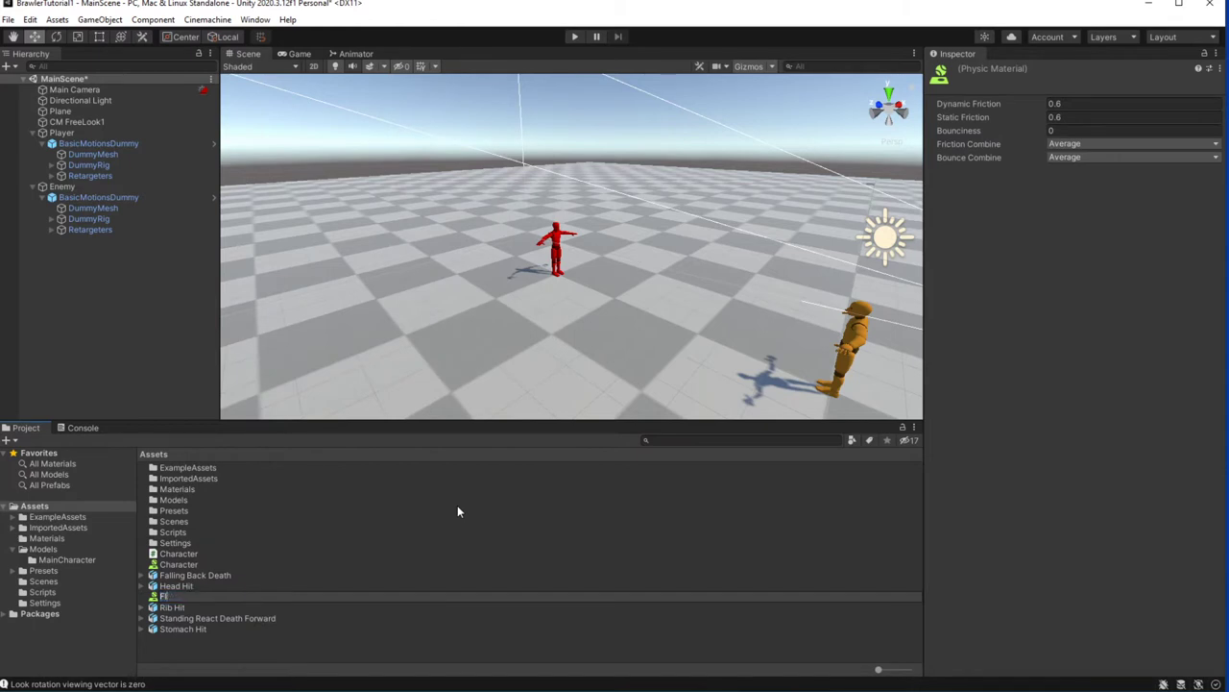
{"action": "type", "text": "oor"}
{"action": "key", "text": "Return"}
{"action": "left_click", "coordinate": [1066, 145]}
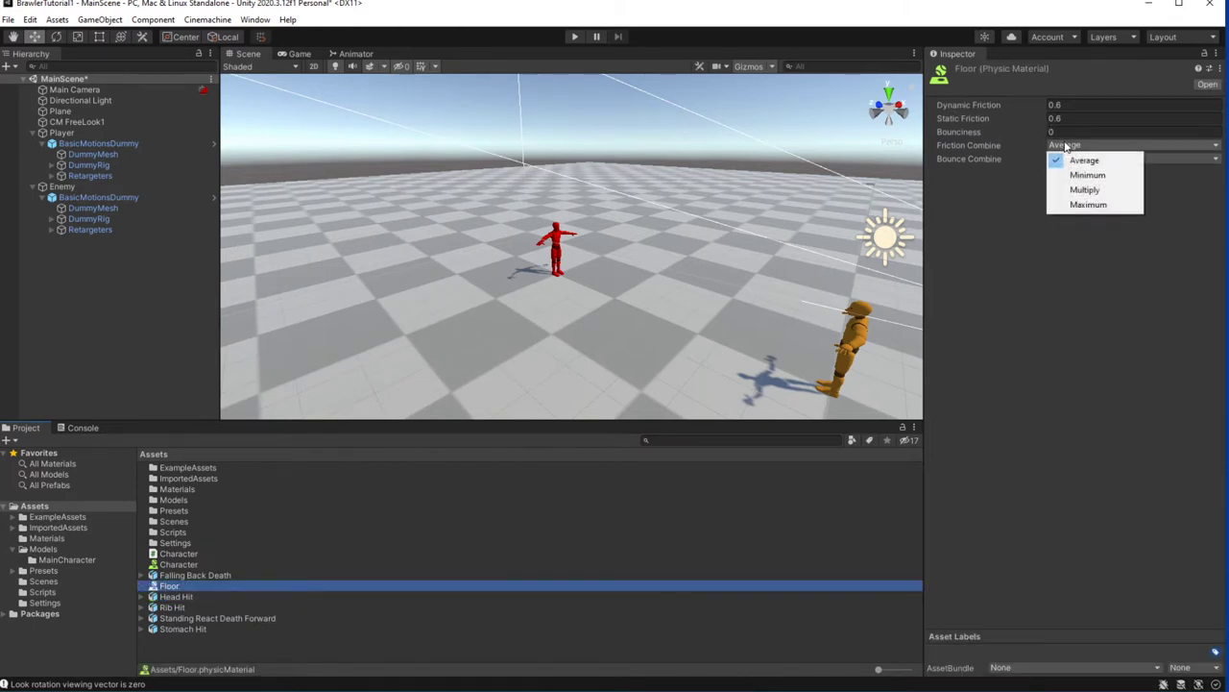
{"action": "left_click", "coordinate": [1088, 205]}
{"action": "left_click", "coordinate": [1095, 159]}
{"action": "left_click", "coordinate": [1090, 218]}
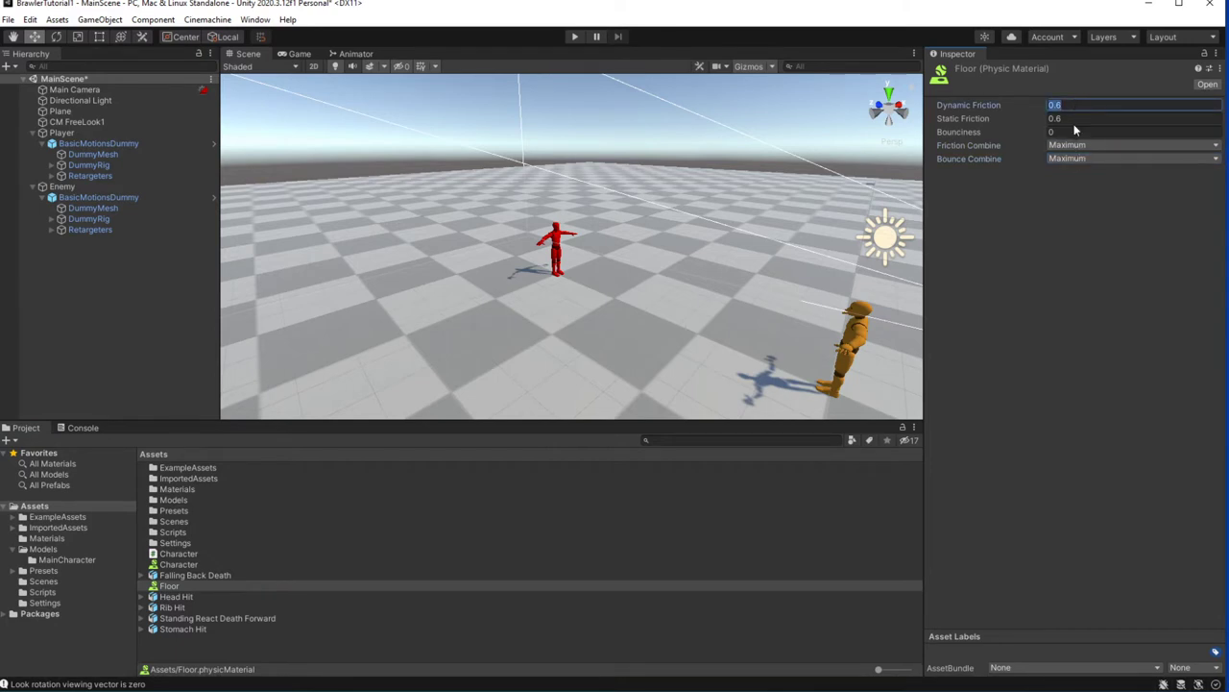
{"action": "type", "text": "1"}
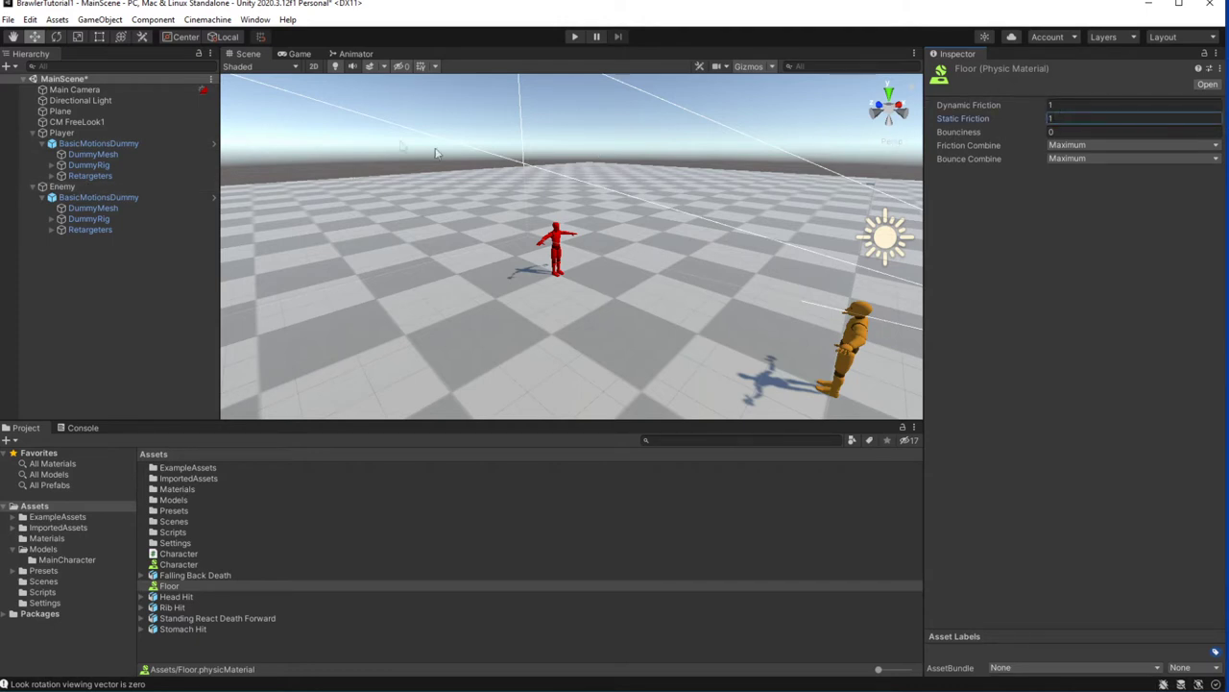
- Assign the Floor material to the Plane's Mesh Collider and start Play mode
{"action": "left_click", "coordinate": [487, 333]}
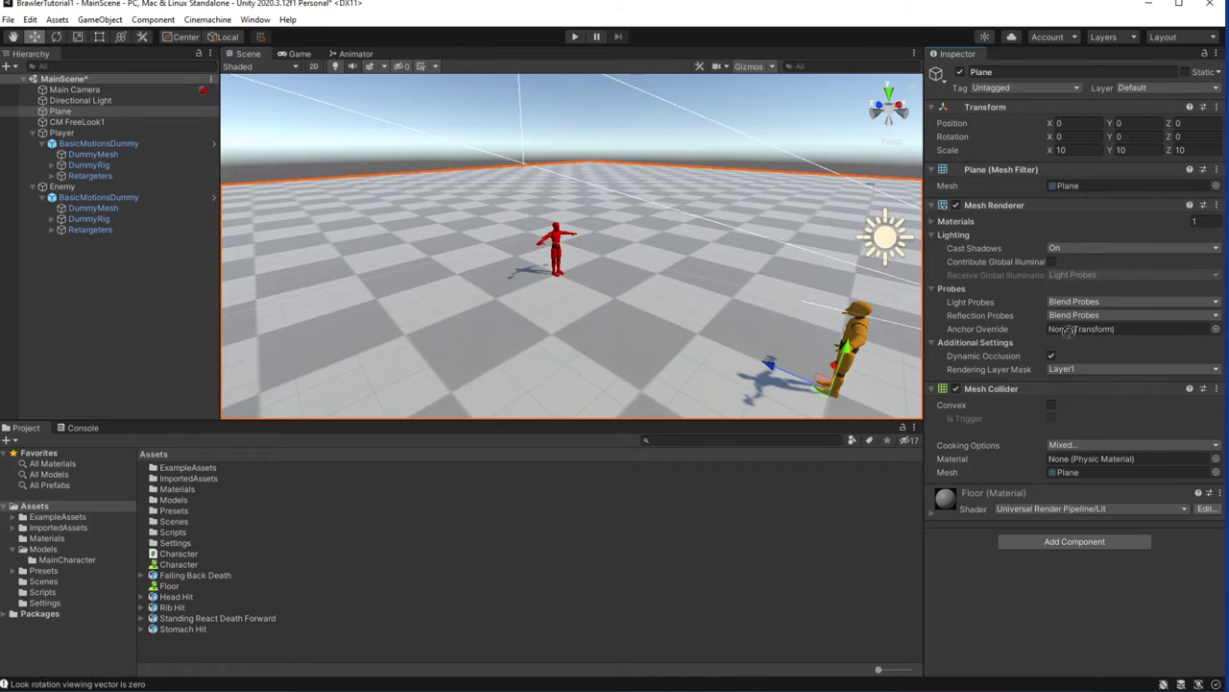
{"action": "left_click_drag", "start_coordinate": [1069, 330], "coordinate": [1077, 460]}
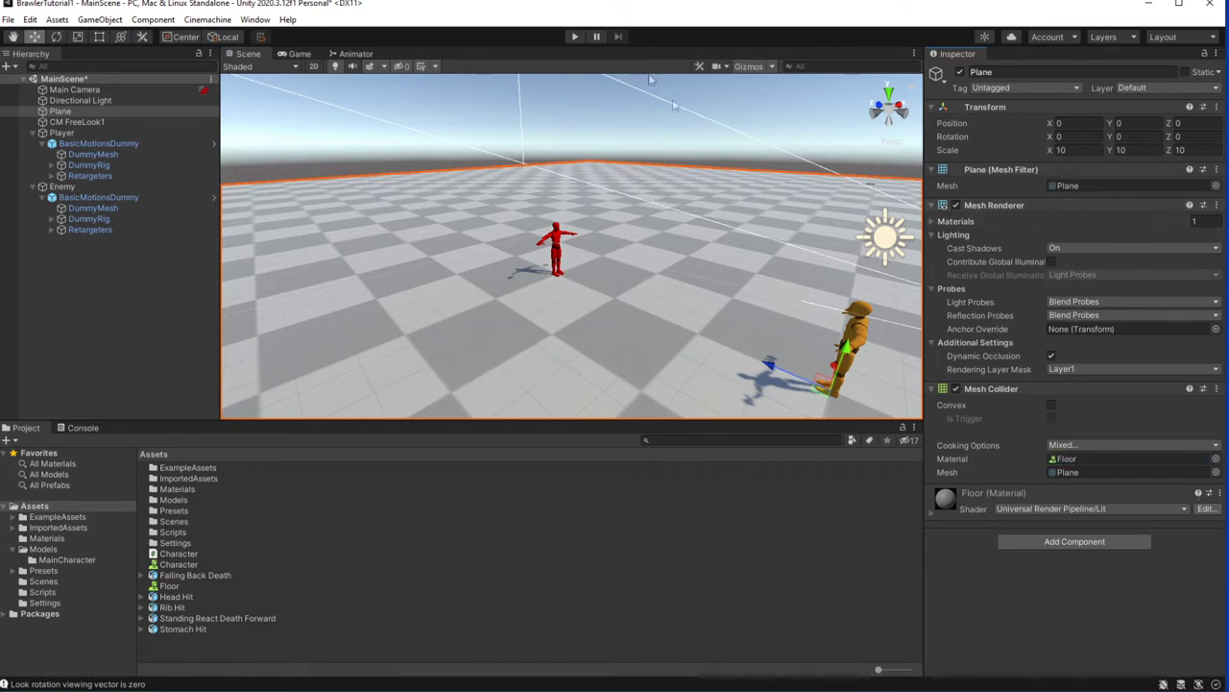
{"action": "left_click", "coordinate": [575, 37]}
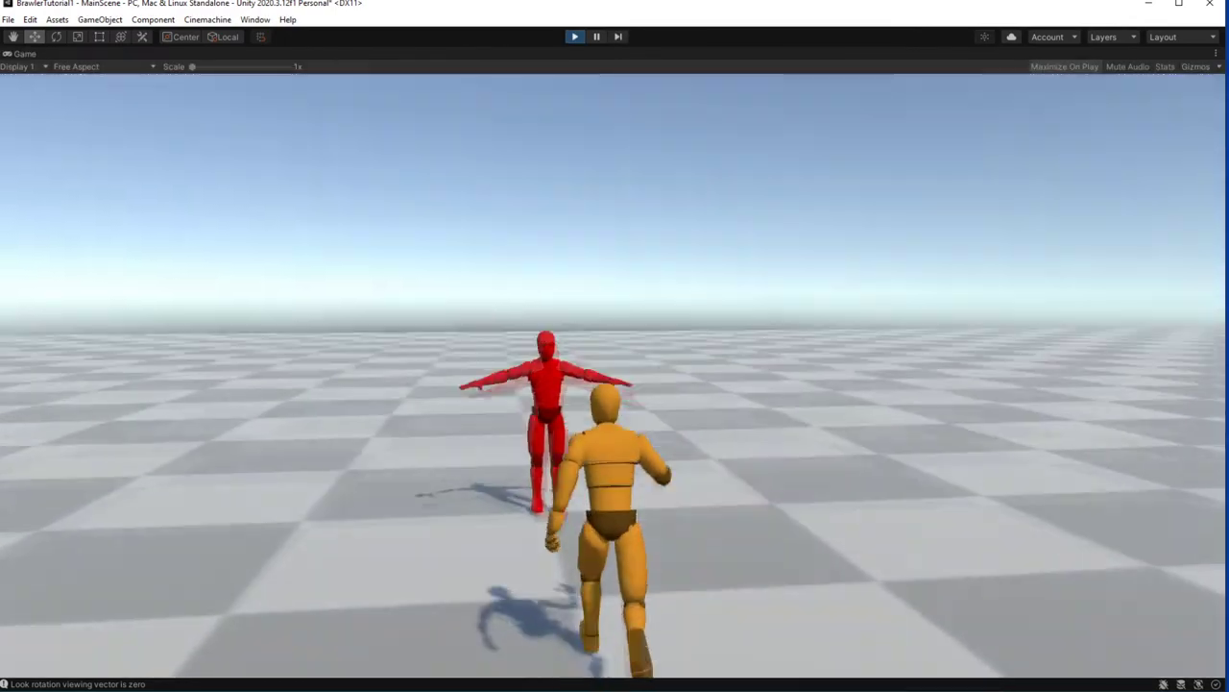
- Run the player into the red enemy with W, then exit Play mode
{"action": "key", "text": "w"}
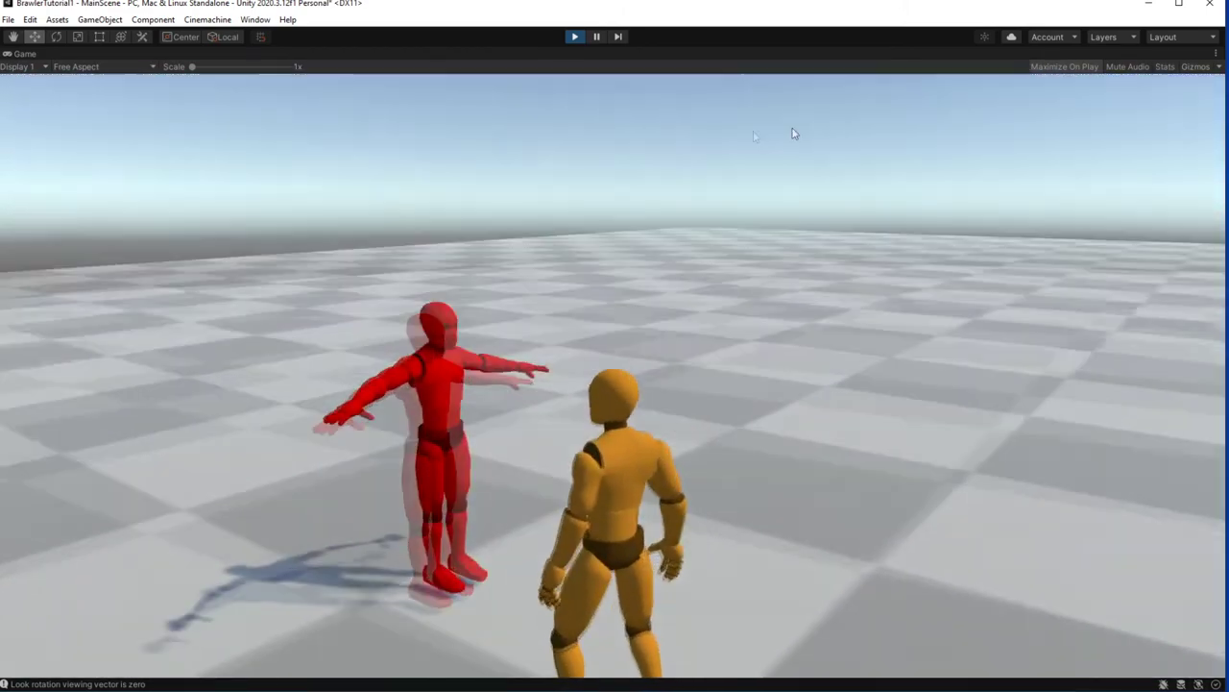
{"action": "key", "text": "ctrl+p"}
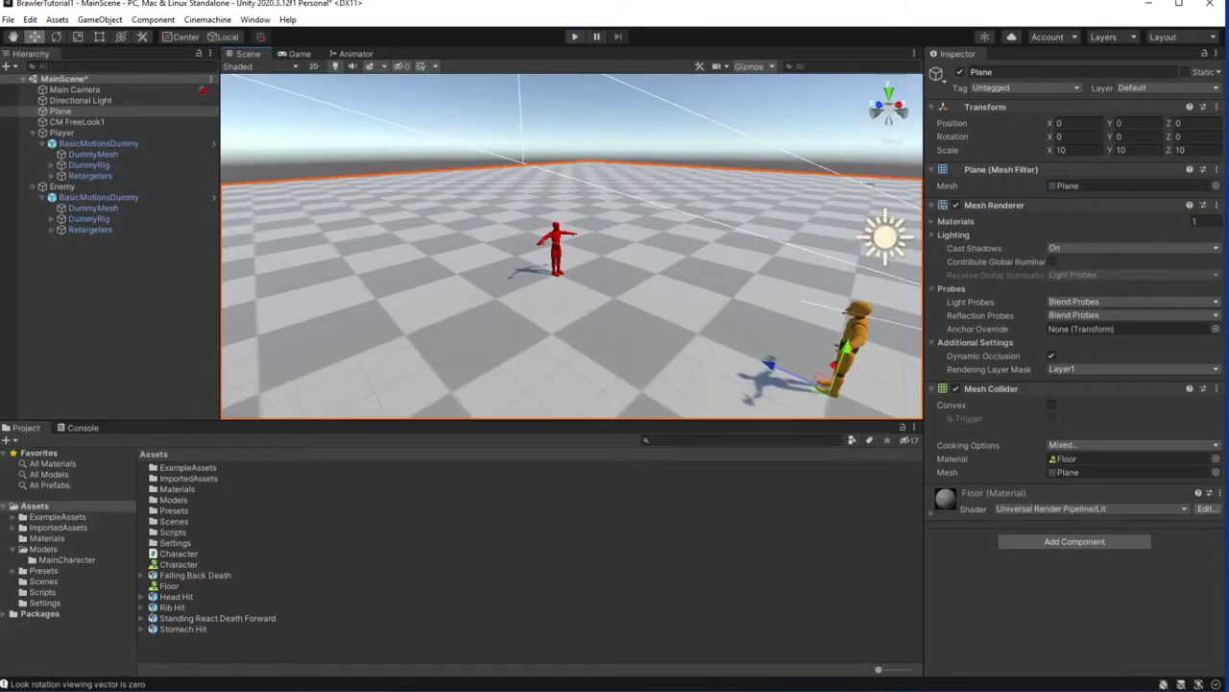
- Inspect the Player and CM FreeLook1 camera, run a short playtest, then select the Enemy
{"action": "left_click", "coordinate": [62, 133]}
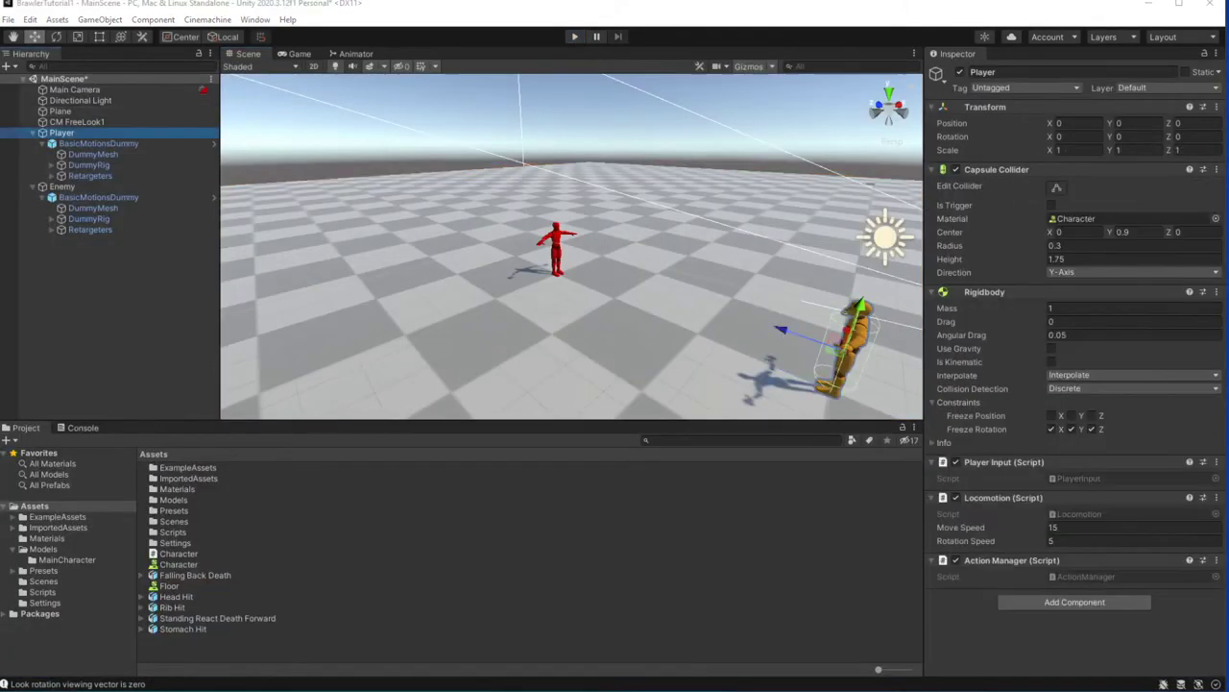
{"action": "left_click", "coordinate": [83, 123]}
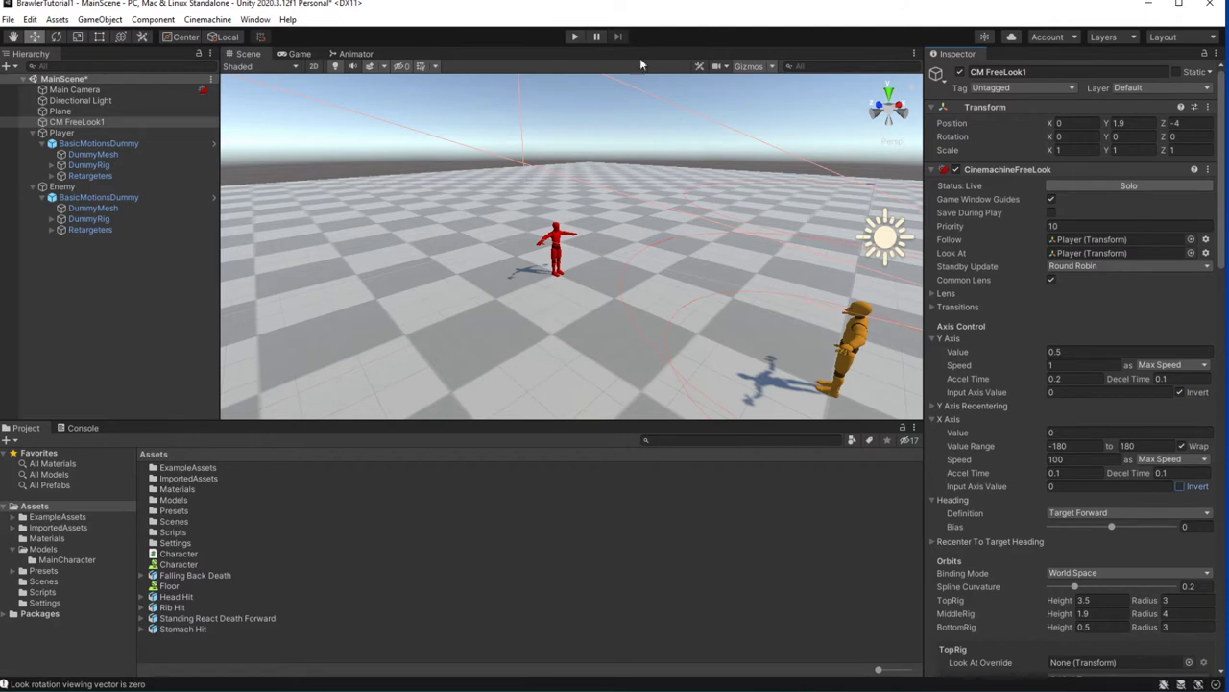
{"action": "left_click", "coordinate": [575, 38]}
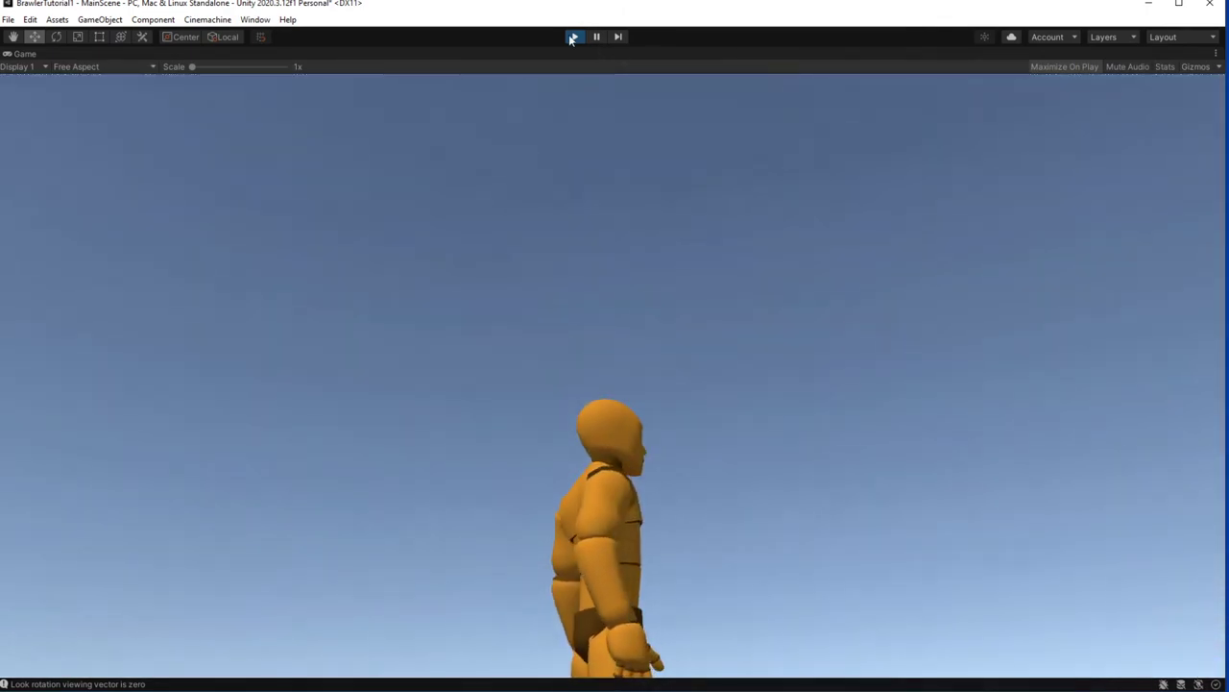
{"action": "left_click", "coordinate": [574, 37]}
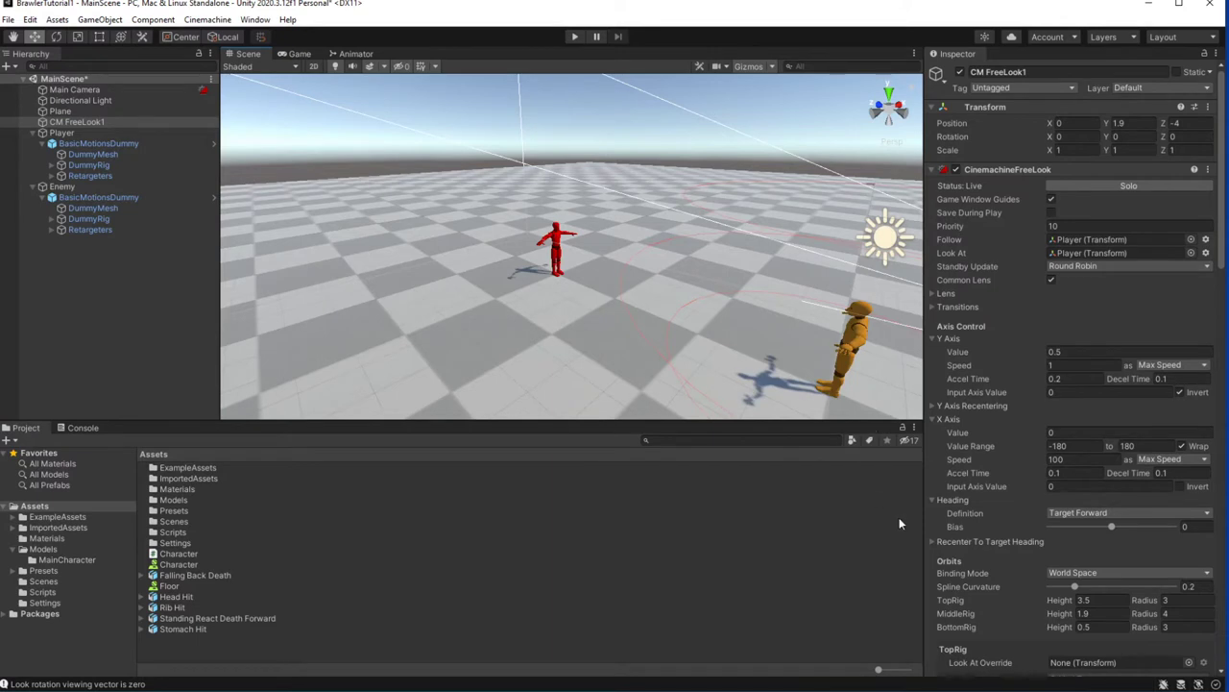
{"action": "left_click", "coordinate": [61, 185]}
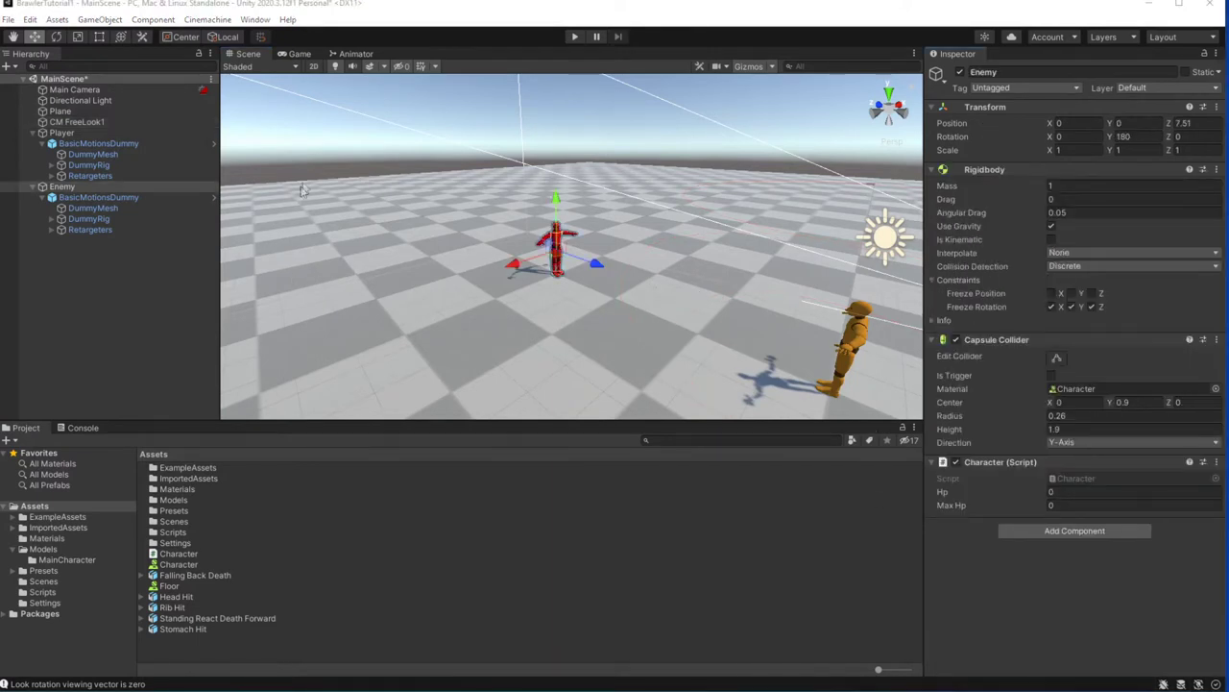
- Tick Is Kinematic on the Enemy's Rigidbody and playtest punching it
{"action": "left_click", "coordinate": [1053, 239]}
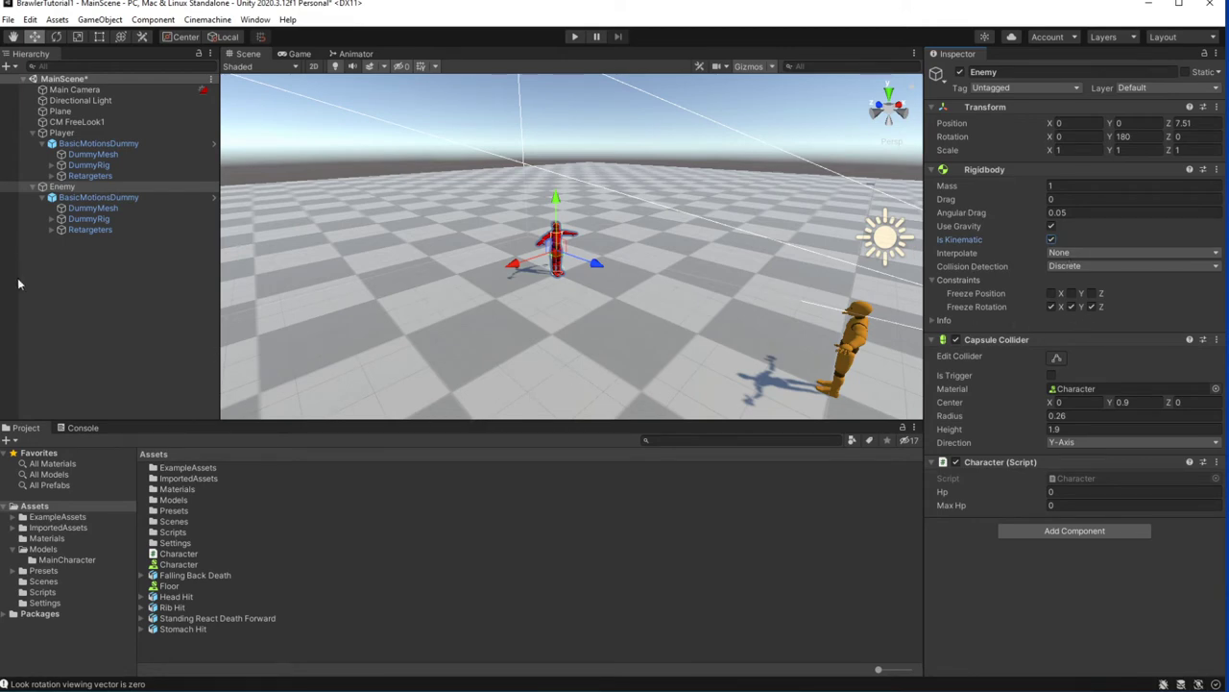
{"action": "left_click", "coordinate": [574, 37]}
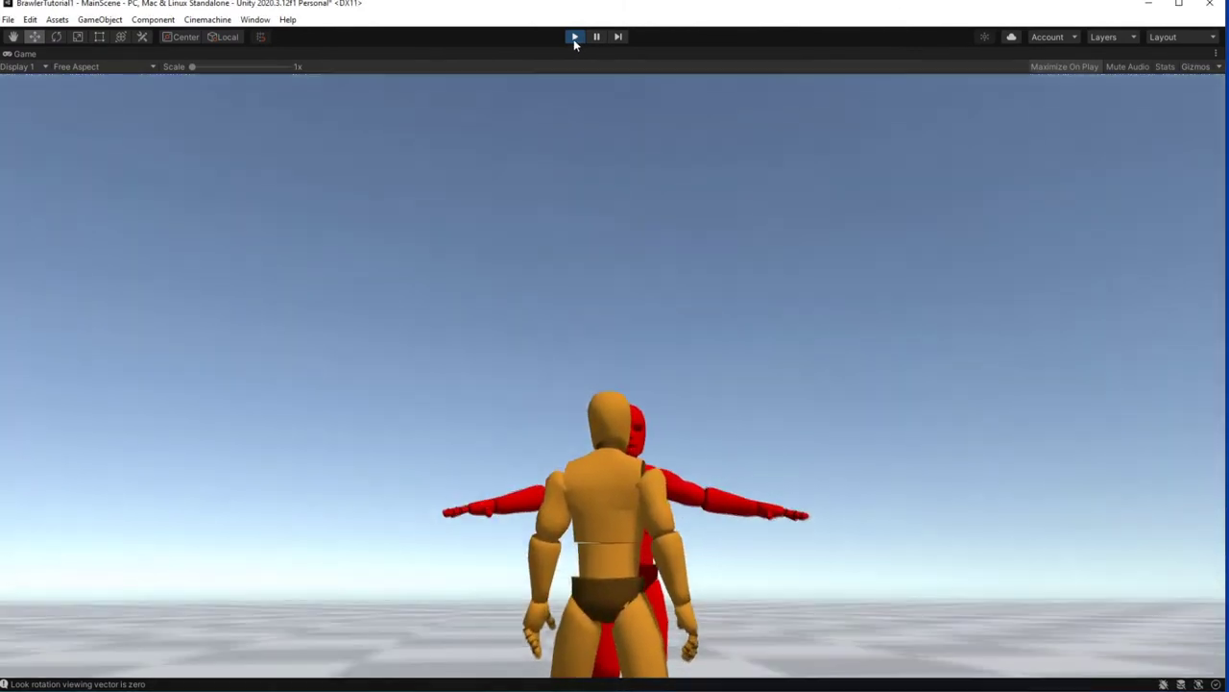
{"action": "left_click", "coordinate": [575, 39]}
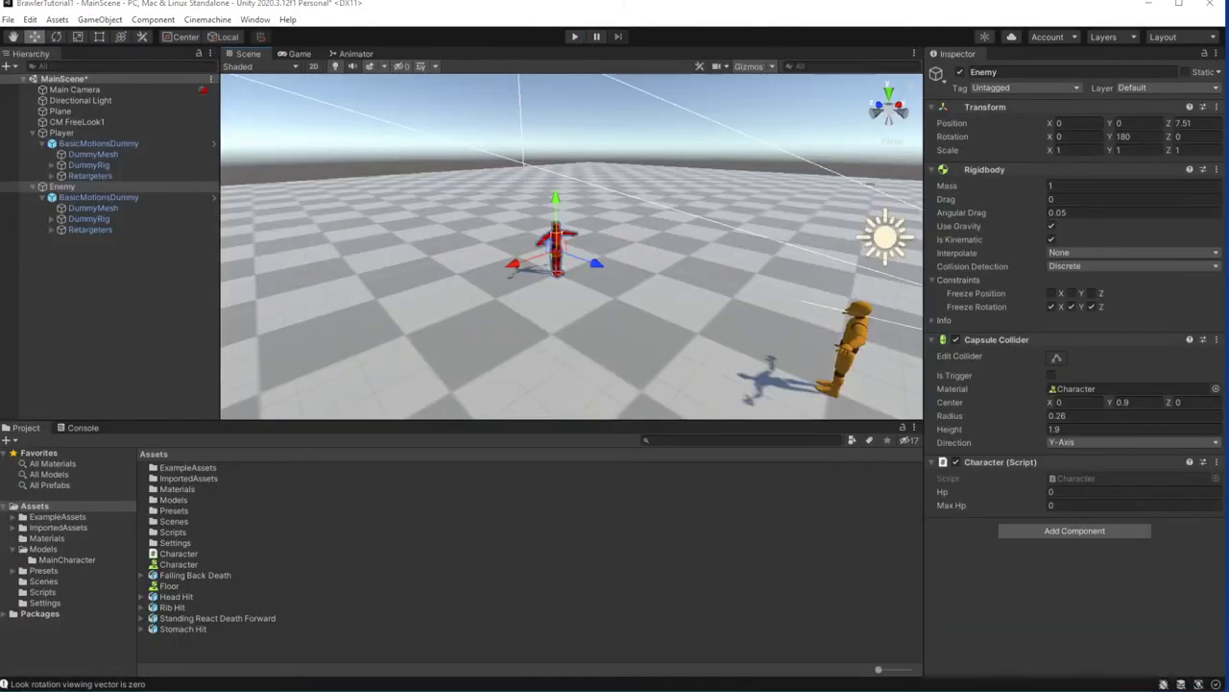
- Expand the Player's DummyRig, root and B-hips bones in the Hierarchy
{"action": "left_click", "coordinate": [53, 166]}
{"action": "left_click", "coordinate": [62, 175]}
{"action": "left_click", "coordinate": [71, 187]}
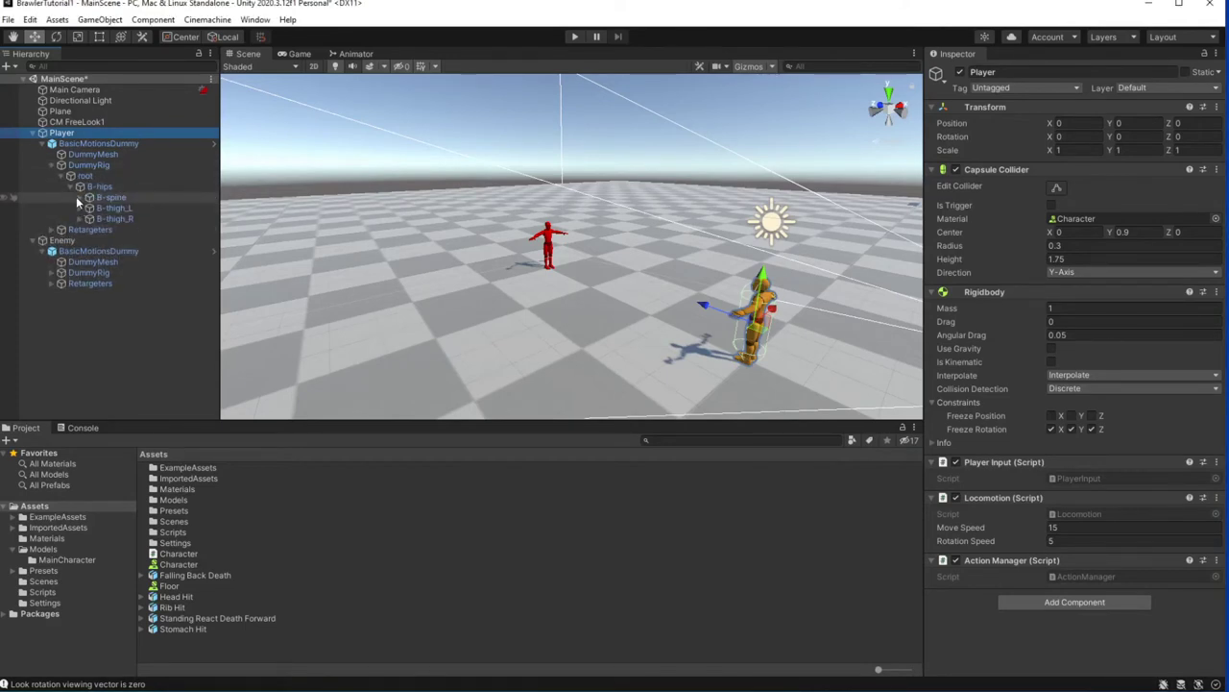
{"action": "left_click", "coordinate": [51, 229]}
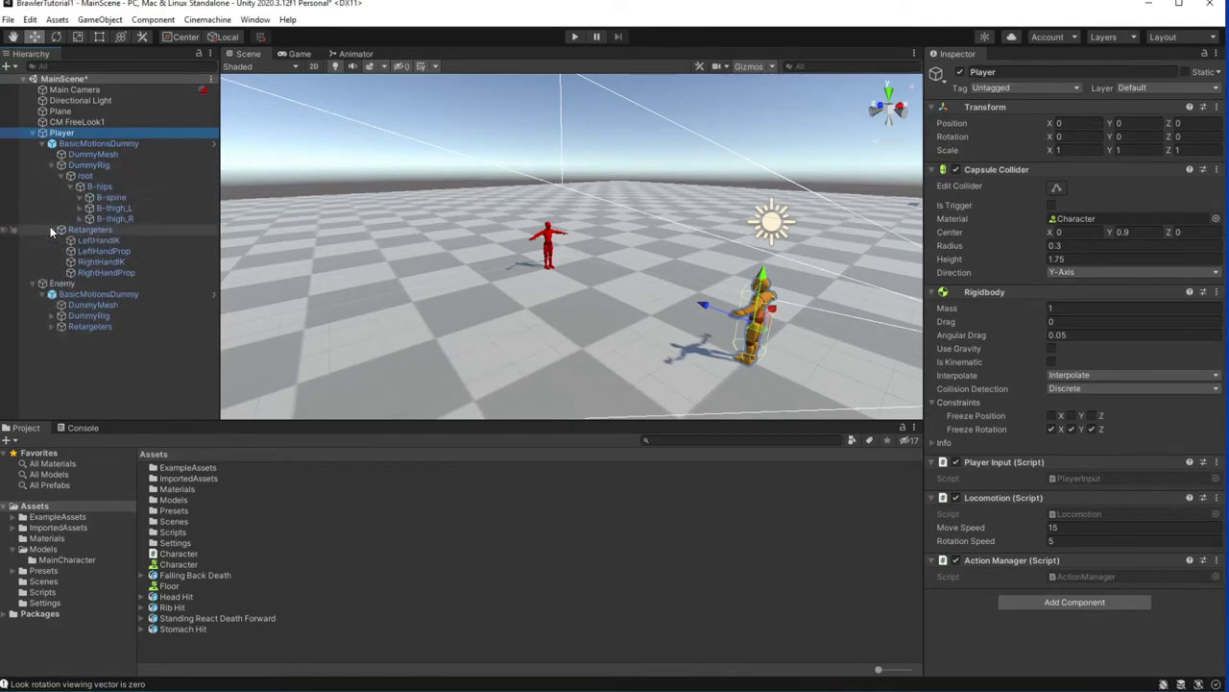
{"action": "left_click", "coordinate": [51, 229]}
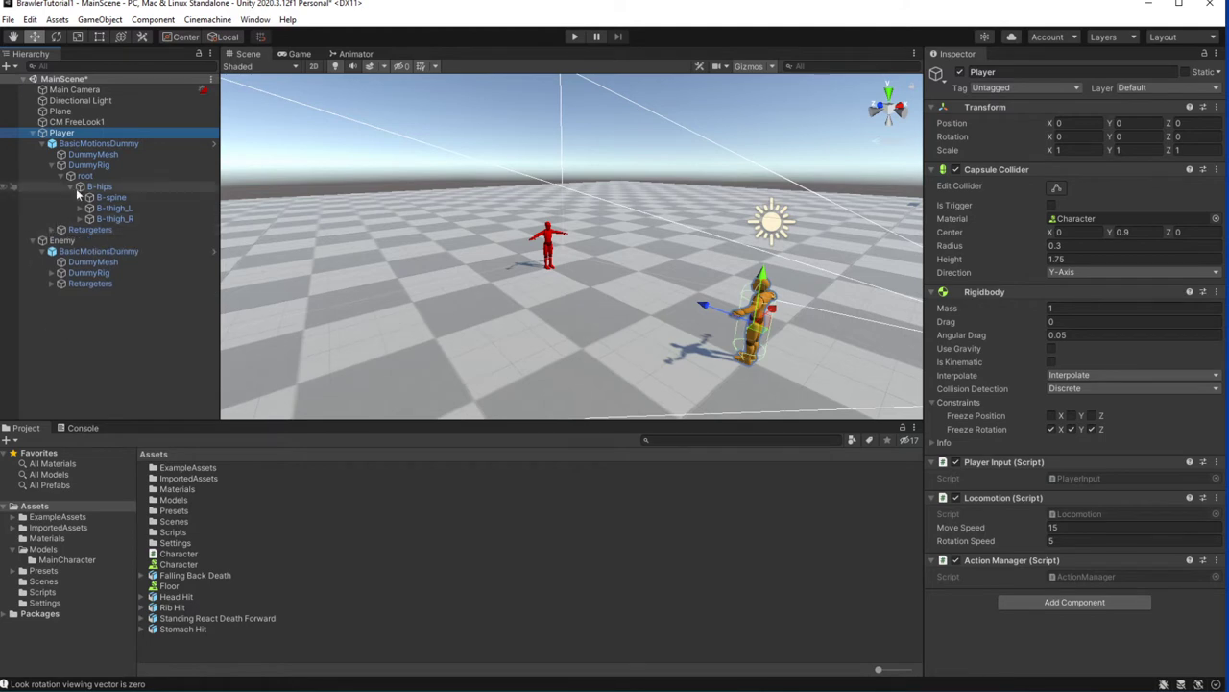
- Expand the spine, chest and left arm chain down to B-hand_L
{"action": "left_click", "coordinate": [111, 197]}
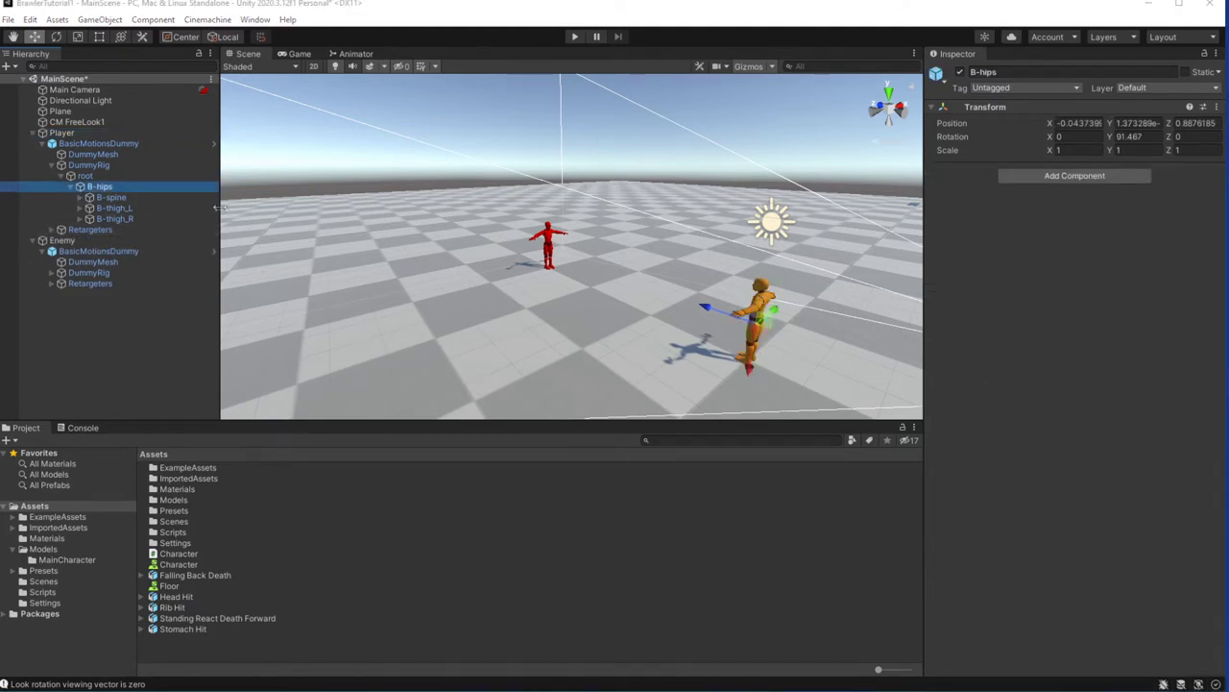
{"action": "left_click", "coordinate": [79, 197]}
{"action": "left_click", "coordinate": [120, 207]}
{"action": "left_click", "coordinate": [91, 208]}
{"action": "left_click", "coordinate": [108, 219]}
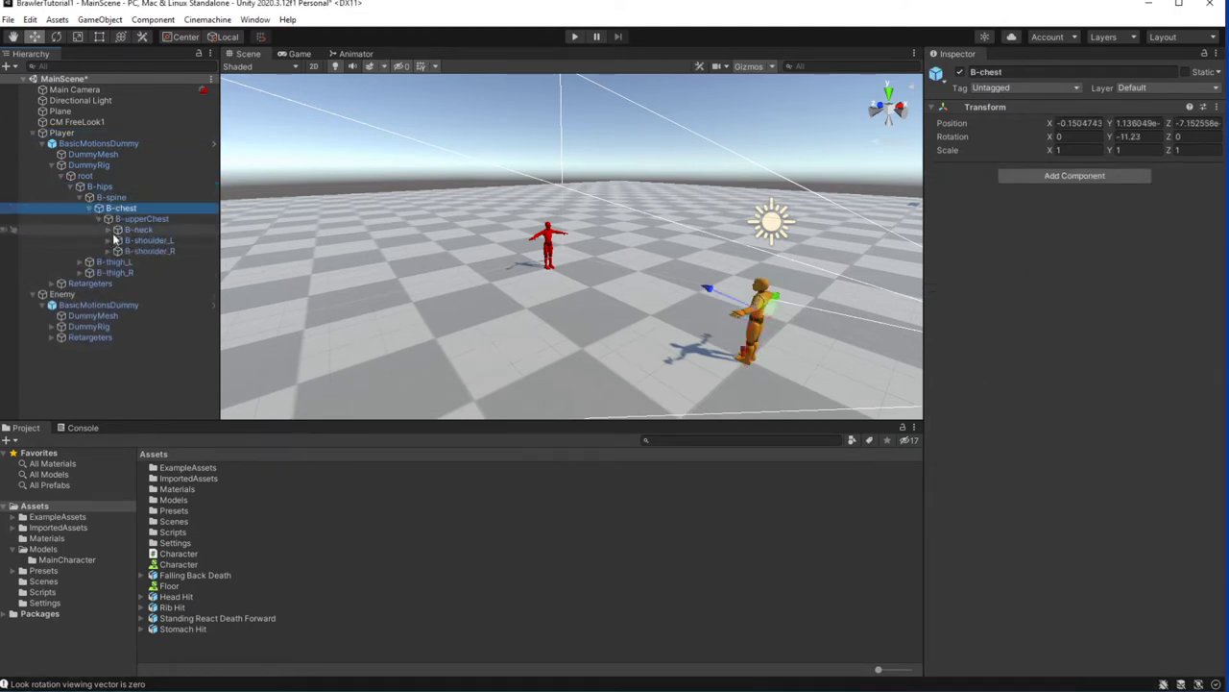
{"action": "left_click", "coordinate": [118, 240]}
{"action": "left_click", "coordinate": [126, 251]}
{"action": "left_click", "coordinate": [135, 262]}
{"action": "left_click", "coordinate": [145, 272]}
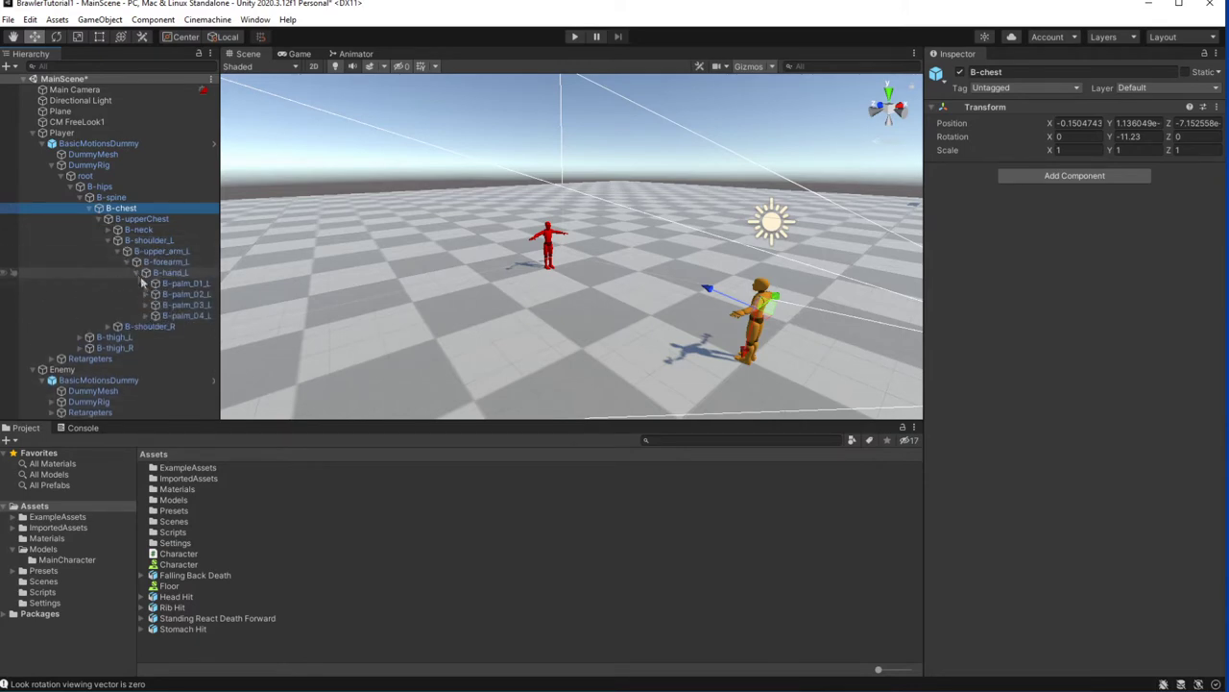
- Frame B-hand_L in the Scene view and create a new empty GameObject
{"action": "double_click", "coordinate": [165, 275]}
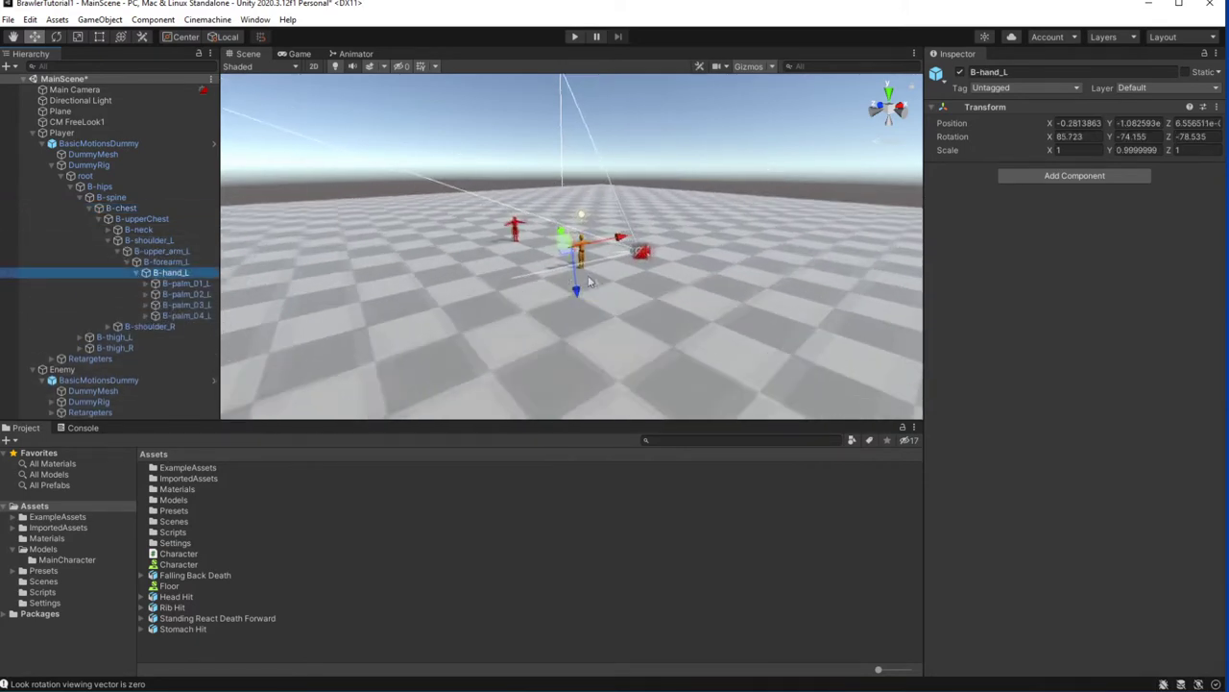
{"action": "left_click_drag", "start_coordinate": [598, 264], "coordinate": [842, 294], "text": "alt"}
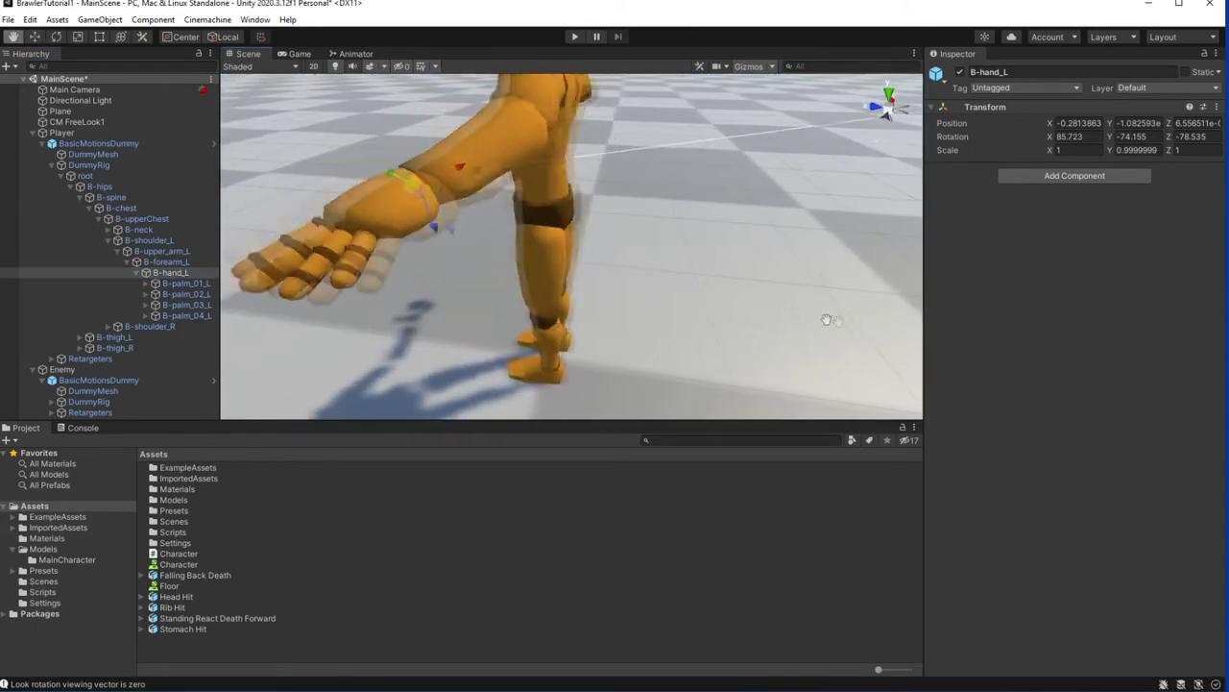
{"action": "scroll", "coordinate": [223, 240], "scroll_direction": "down", "scroll_amount": 5}
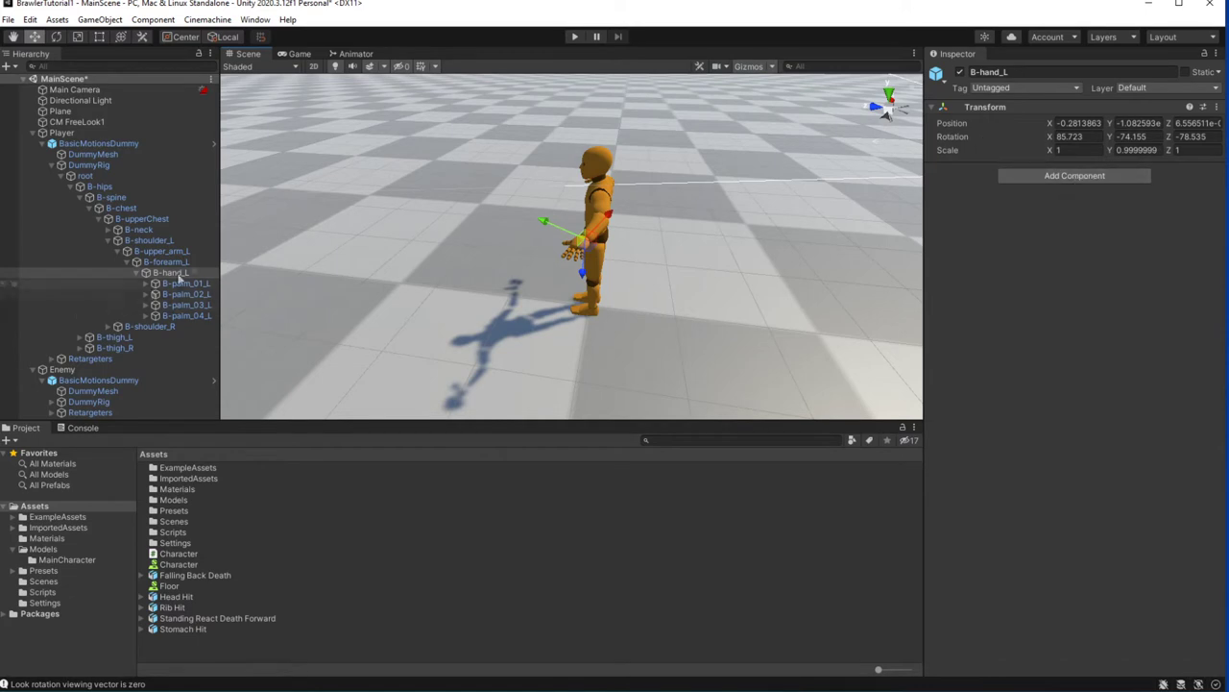
{"action": "left_click", "coordinate": [99, 20]}
{"action": "left_click", "coordinate": [105, 35]}
{"action": "type", "text": "LeftHandCollider"}
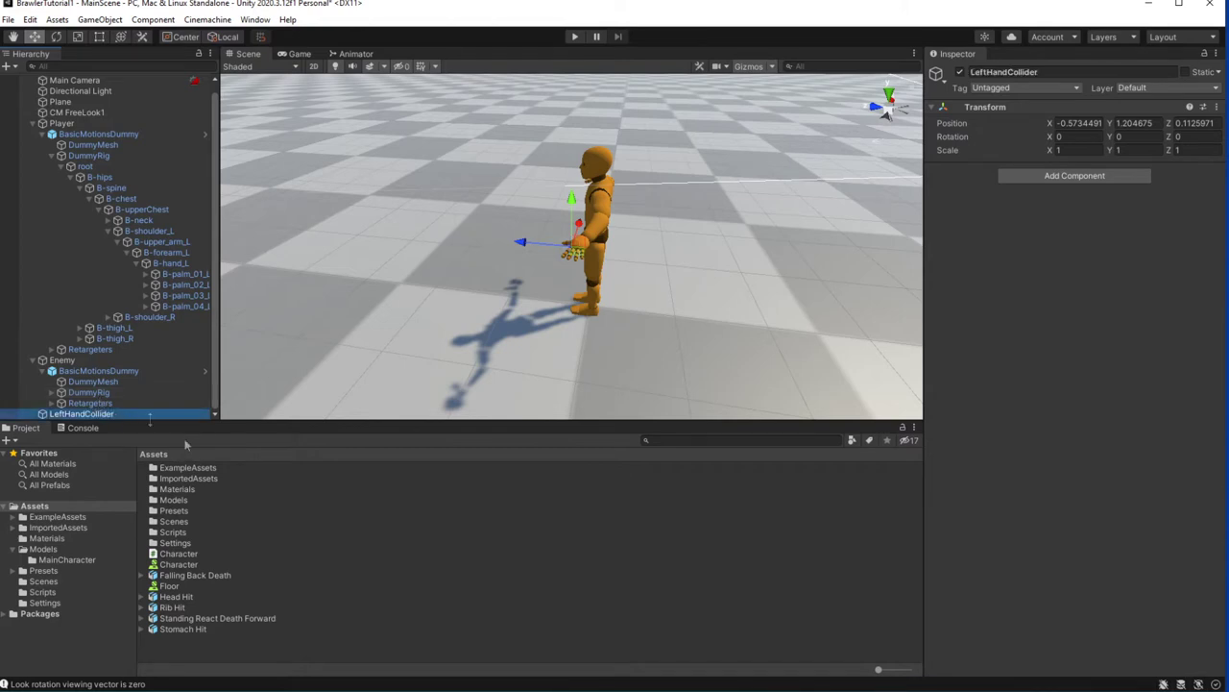
- Parent LeftHandCollider under B-hand_L after dismissing the prefab restructure warning
{"action": "left_click_drag", "start_coordinate": [176, 334], "coordinate": [173, 272]}
{"action": "left_click", "coordinate": [701, 384]}
{"action": "left_click_drag", "start_coordinate": [105, 382], "coordinate": [168, 267]}
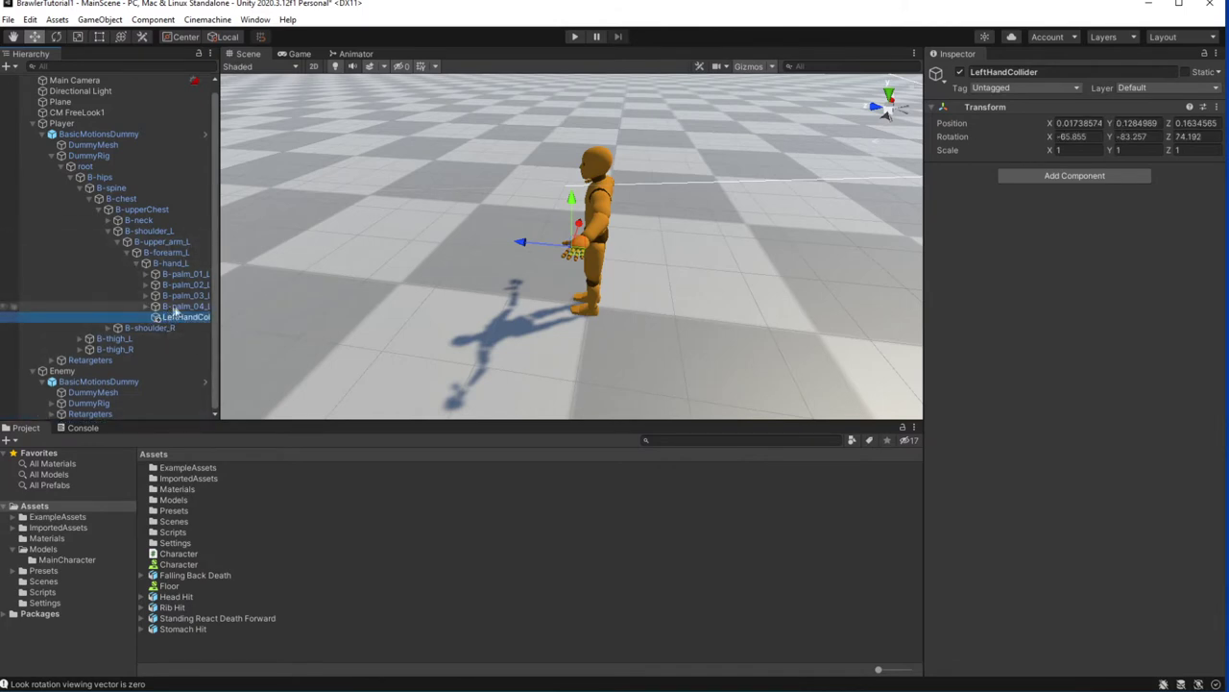
{"action": "left_click", "coordinate": [109, 328]}
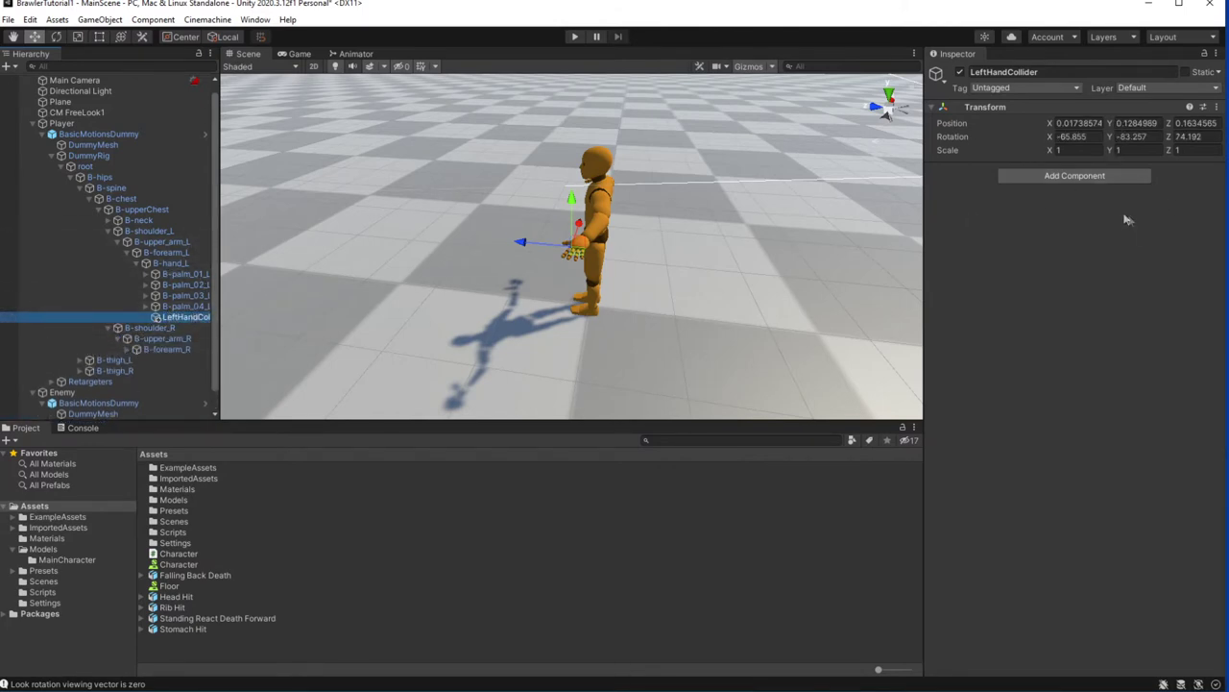
- Add a Box Collider component to LeftHandCollider
{"action": "left_click", "coordinate": [1099, 177]}
{"action": "type", "text": "Collid"}
{"action": "key", "text": "Return"}
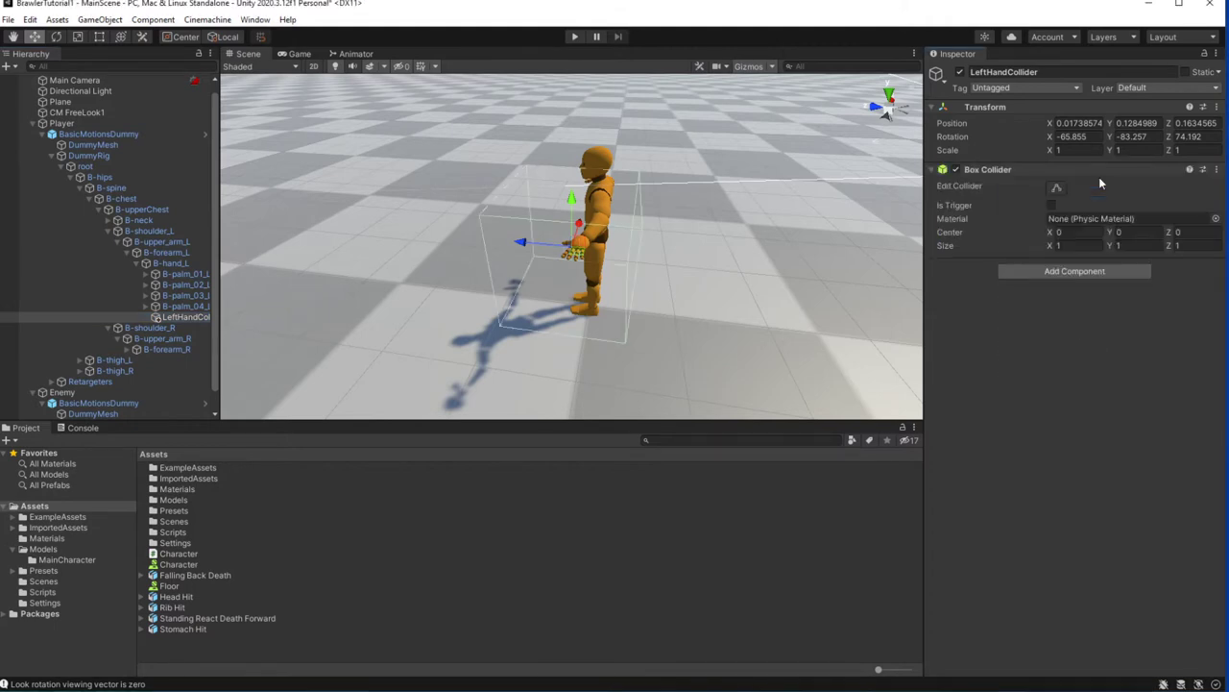
- Size the collider 0.32 × 0.2 × 0.2 and zero the Transform position and rotation
{"action": "left_click", "coordinate": [1066, 245]}
{"action": "scroll", "coordinate": [686, 174], "scroll_direction": "up", "scroll_amount": 3}
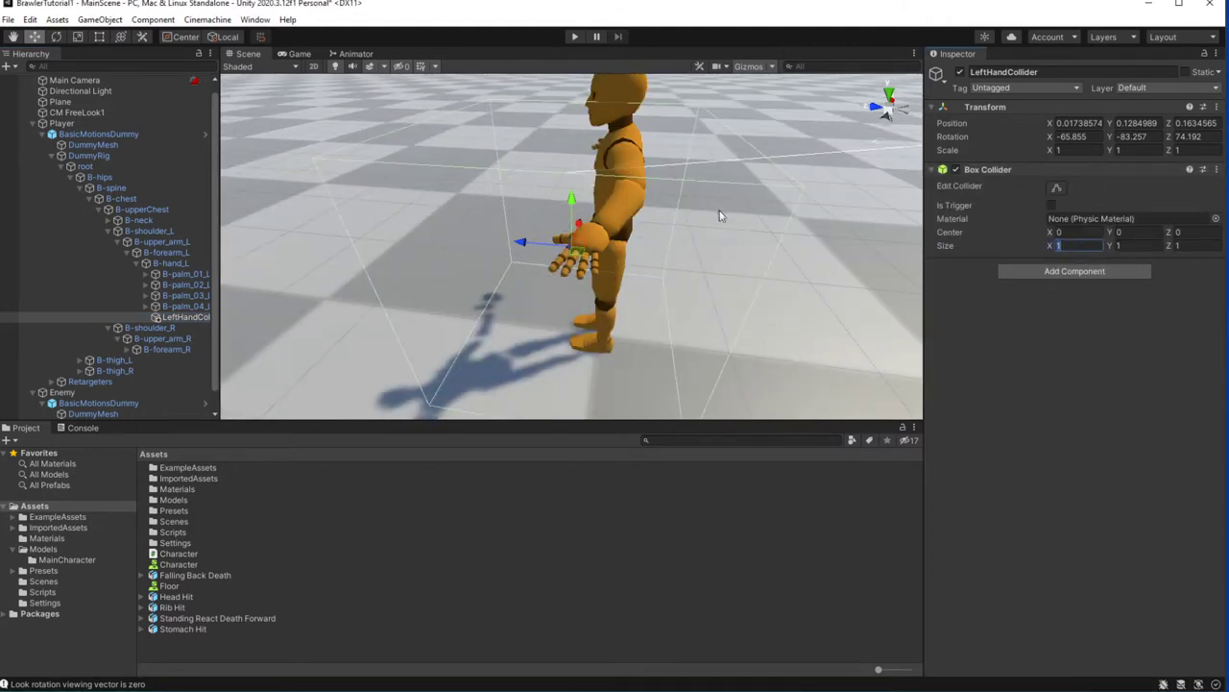
{"action": "type", "text": "0.20.2"}
{"action": "key", "text": "Tab"}
{"action": "type", "text": "0.2"}
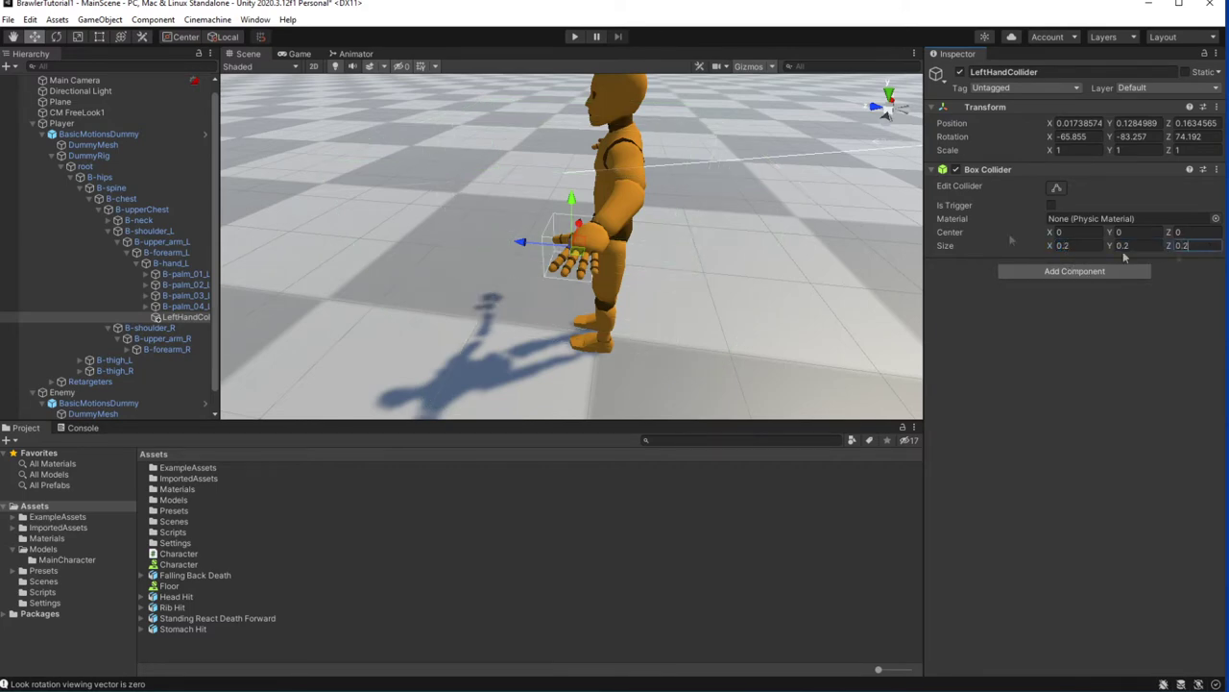
{"action": "mouse_move", "coordinate": [420, 286]}
{"action": "left_mouse_down", "text": "alt"}
{"action": "mouse_move", "coordinate": [470, 295]}
{"action": "mouse_move", "coordinate": [384, 289]}
{"action": "left_mouse_up", "text": "alt"}
{"action": "type", "text": "0"}
{"action": "key", "text": "Tab"}
{"action": "type", "text": "0"}
{"action": "key", "text": "Tab"}
{"action": "type", "text": "0"}
{"action": "key", "text": "Tab"}
{"action": "mouse_move", "coordinate": [724, 125]}
{"action": "left_mouse_down", "text": "alt"}
{"action": "mouse_move", "coordinate": [752, 244]}
{"action": "mouse_move", "coordinate": [660, 252]}
{"action": "left_mouse_up", "text": "alt"}
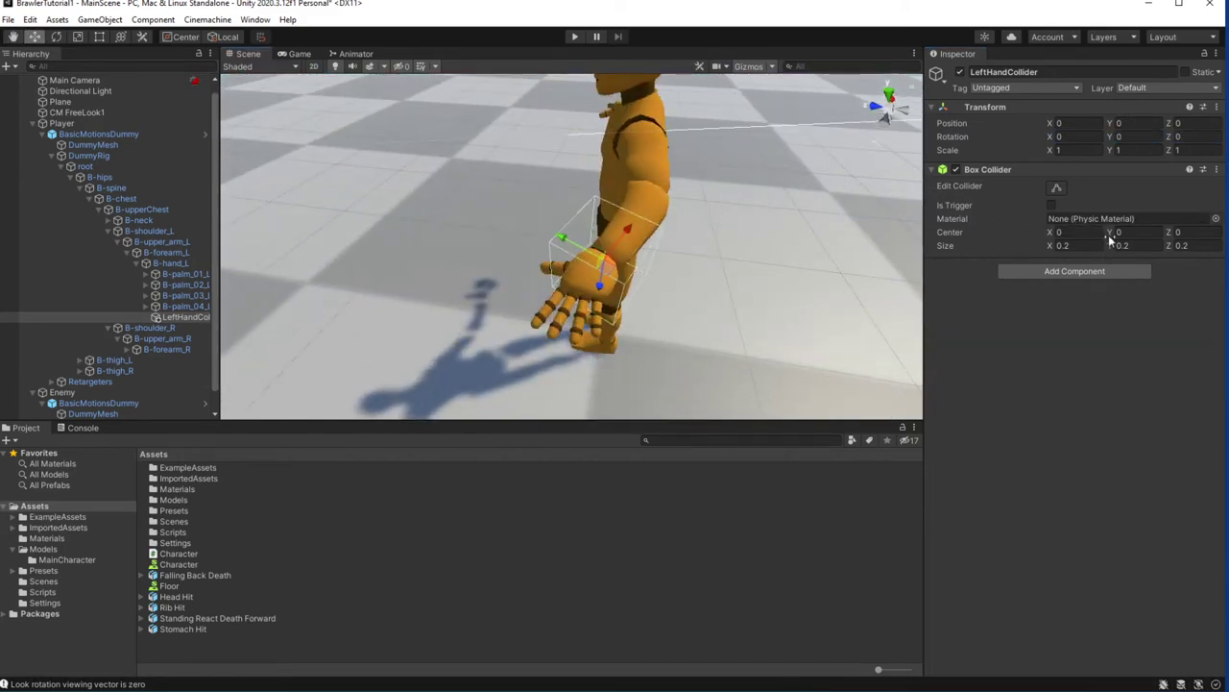
{"action": "left_click_drag", "start_coordinate": [1051, 246], "coordinate": [1085, 245]}
{"action": "mouse_move", "coordinate": [769, 196]}
{"action": "left_mouse_down", "text": "alt"}
{"action": "mouse_move", "coordinate": [621, 246]}
{"action": "mouse_move", "coordinate": [603, 296]}
{"action": "left_mouse_up", "text": "alt"}
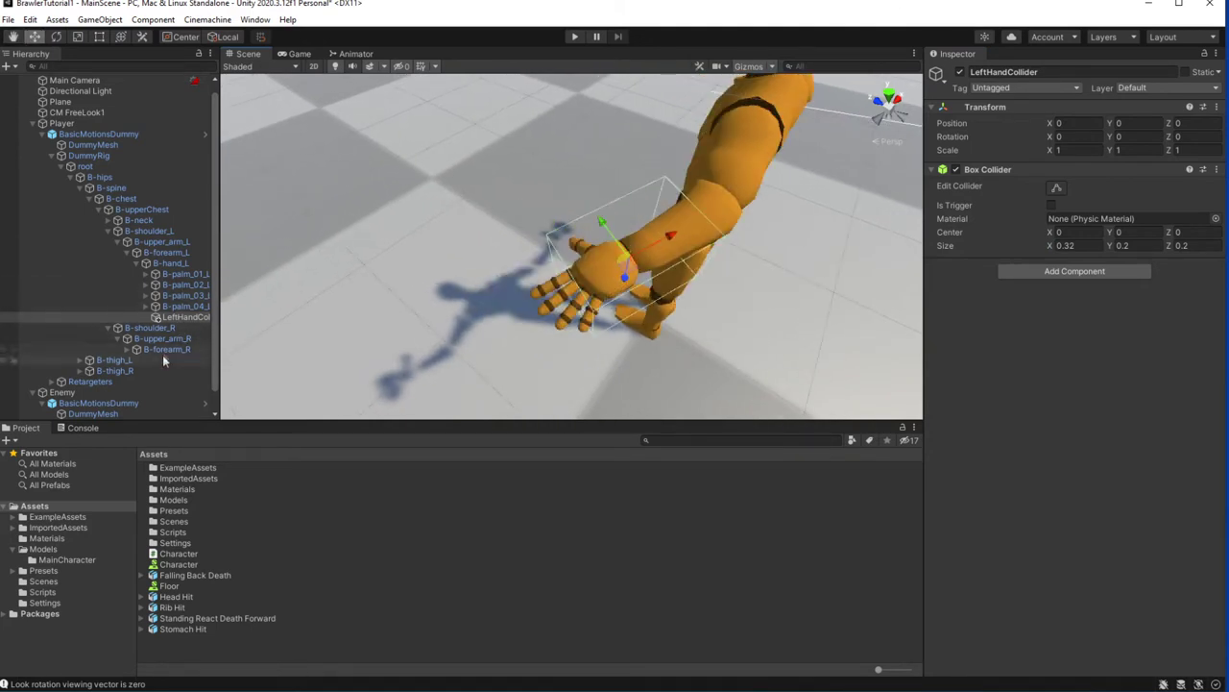
- Duplicate LeftHandCollider and move the copy under the B-hand_R bone
{"action": "left_click", "coordinate": [129, 350]}
{"action": "left_click", "coordinate": [192, 268]}
{"action": "key", "text": "ctrl+d"}
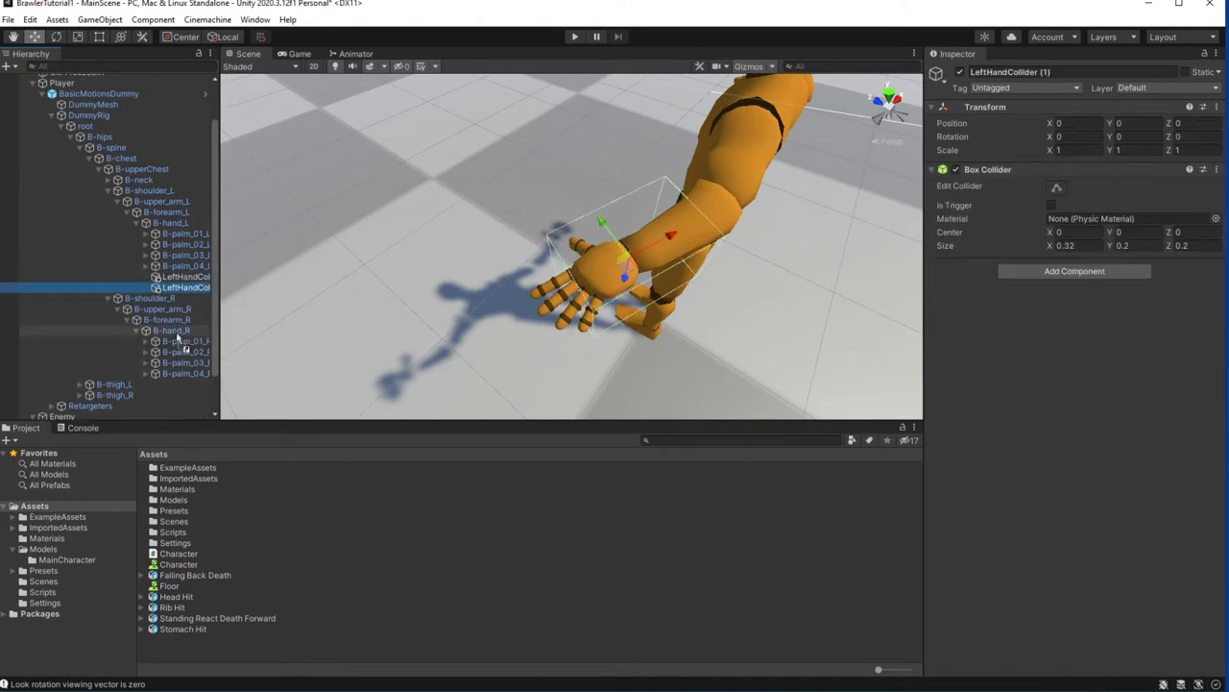
{"action": "left_click_drag", "start_coordinate": [176, 293], "coordinate": [176, 377]}
- Zero the copy's rotation and position so it centres on the right hand
{"action": "left_click", "coordinate": [1070, 136]}
{"action": "type", "text": "0"}
{"action": "key", "text": "Tab"}
{"action": "type", "text": "0"}
{"action": "key", "text": "Tab"}
{"action": "type", "text": "0"}
{"action": "left_click", "coordinate": [1071, 123]}
{"action": "type", "text": "0"}
{"action": "key", "text": "Tab"}
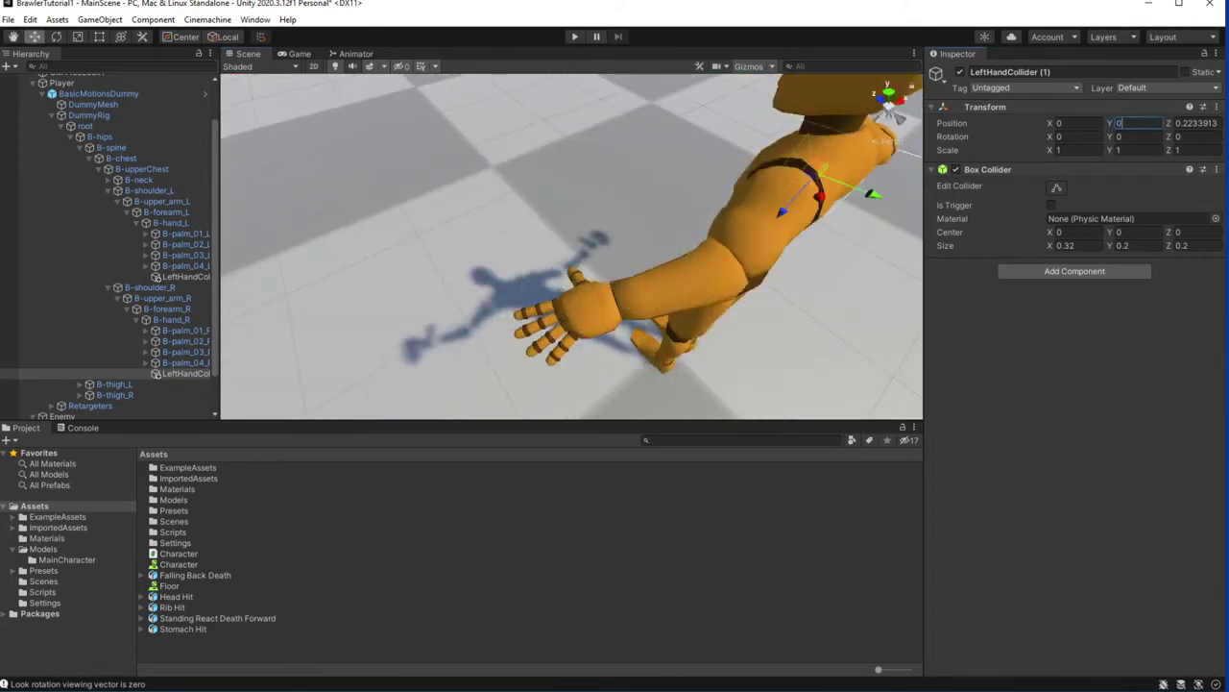
{"action": "type", "text": "0"}
{"action": "key", "text": "Tab"}
- Inspect the right-hand collider from several angles, undoing an accidental position change
{"action": "left_click_drag", "start_coordinate": [576, 240], "coordinate": [433, 194], "text": "alt"}
{"action": "scroll", "coordinate": [434, 194], "scroll_direction": "down", "scroll_amount": 5}
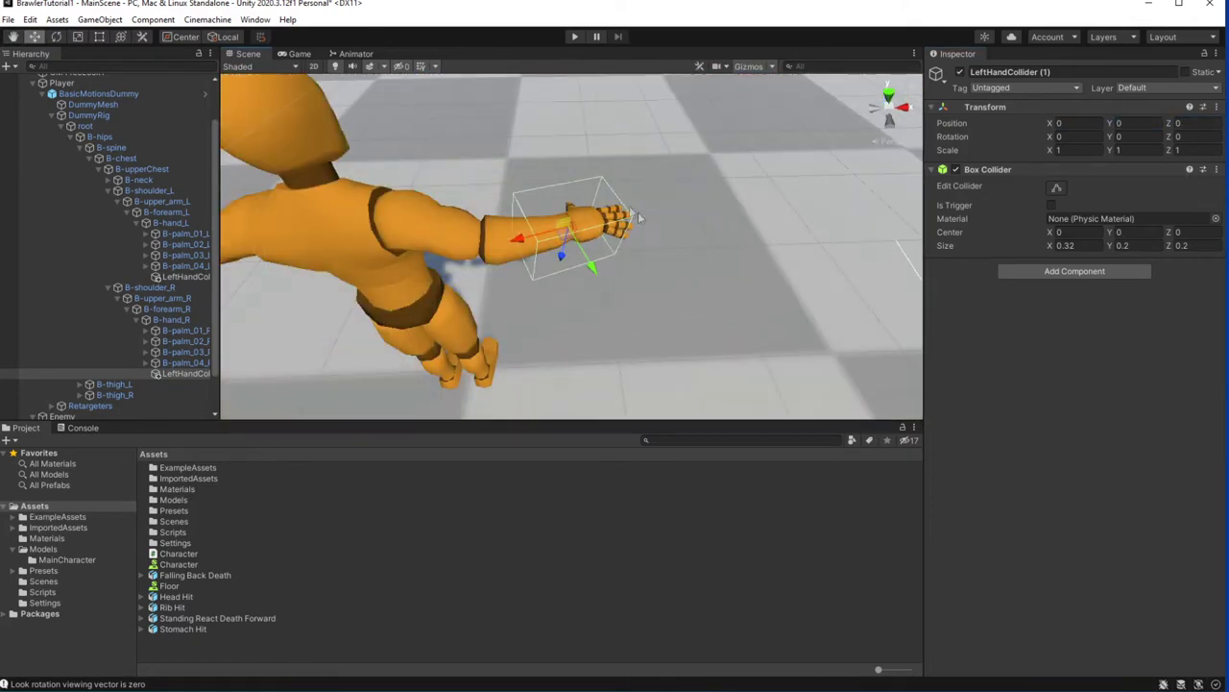
{"action": "left_click_drag", "start_coordinate": [1167, 123], "coordinate": [1191, 123]}
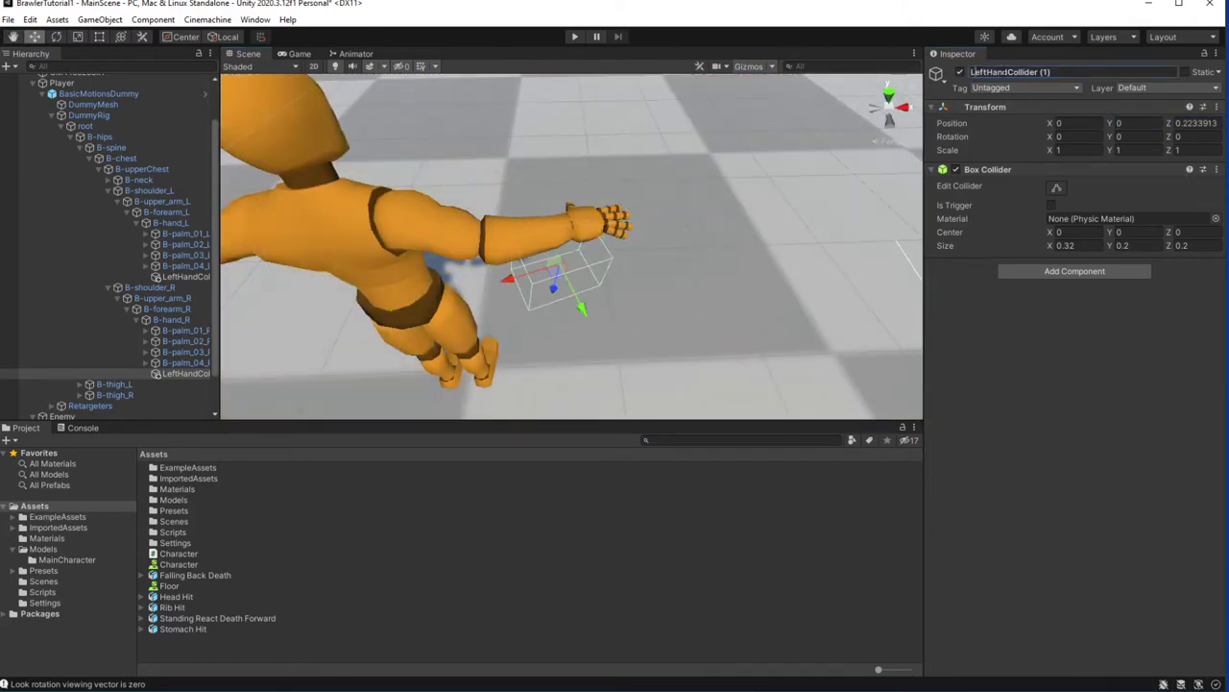
{"action": "scroll", "coordinate": [656, 175], "scroll_direction": "down", "scroll_amount": 3}
{"action": "scroll", "coordinate": [656, 176], "scroll_direction": "down", "scroll_amount": 3}
{"action": "key", "text": "ctrl+z"}
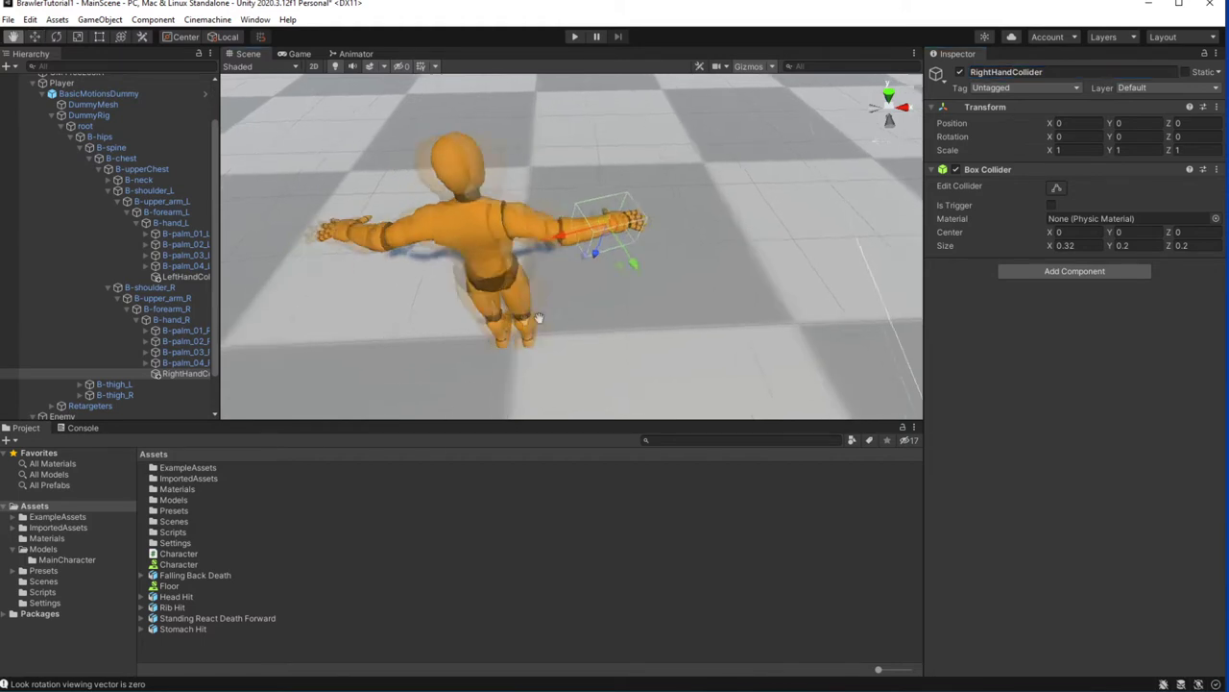
{"action": "left_click_drag", "start_coordinate": [576, 279], "coordinate": [695, 319], "text": "alt"}
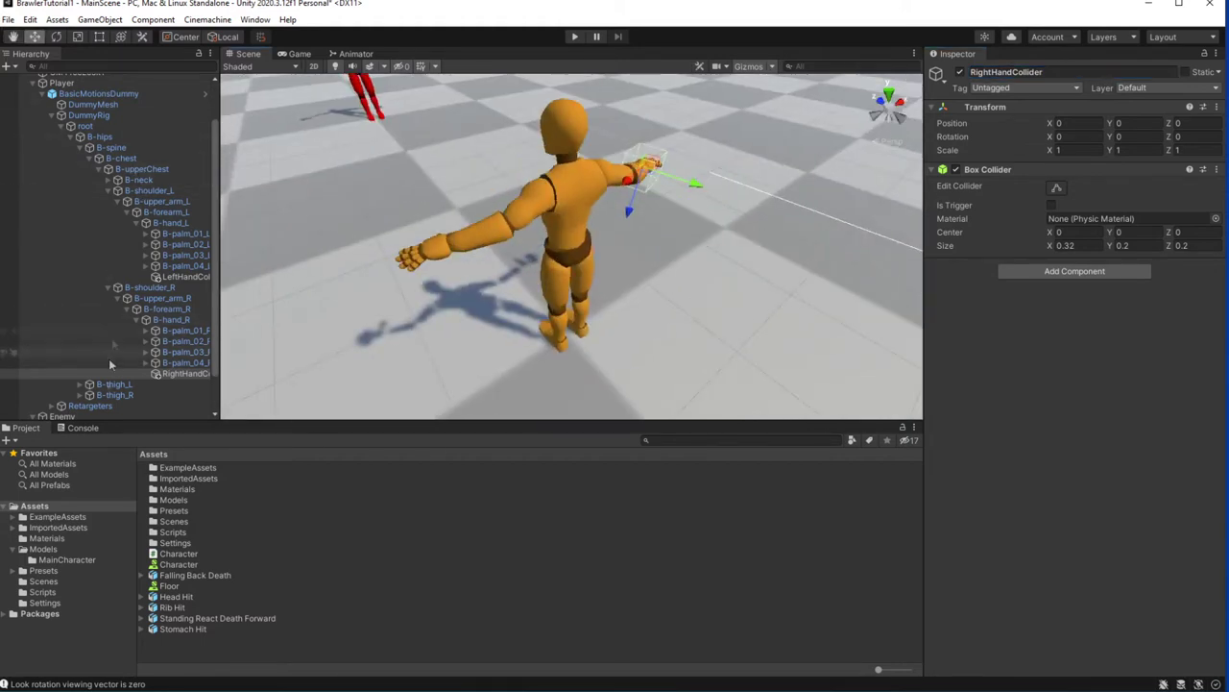
{"action": "scroll", "coordinate": [96, 385], "scroll_direction": "down", "scroll_amount": 3}
- Expand B-thigh_L and B-shin_L, then frame the shin and select B-foot_L
{"action": "left_click", "coordinate": [80, 327]}
{"action": "left_click", "coordinate": [97, 339]}
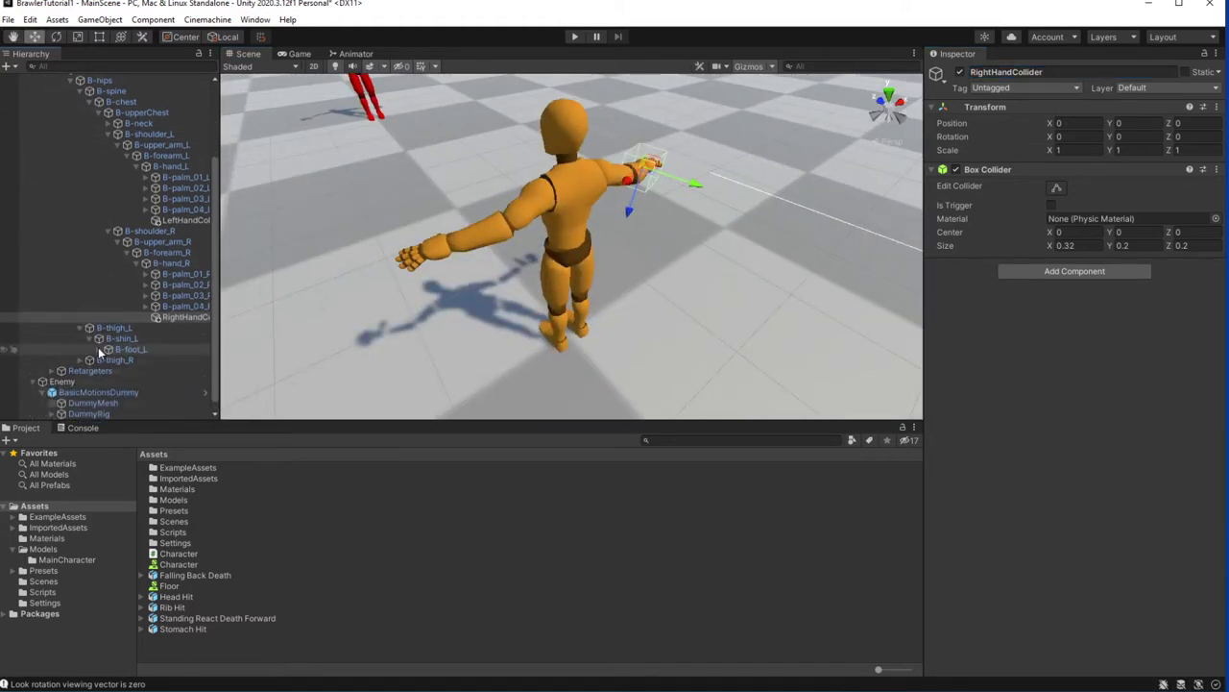
{"action": "scroll", "coordinate": [96, 346], "scroll_direction": "down", "scroll_amount": 1}
{"action": "left_click", "coordinate": [122, 317]}
{"action": "key", "text": "f"}
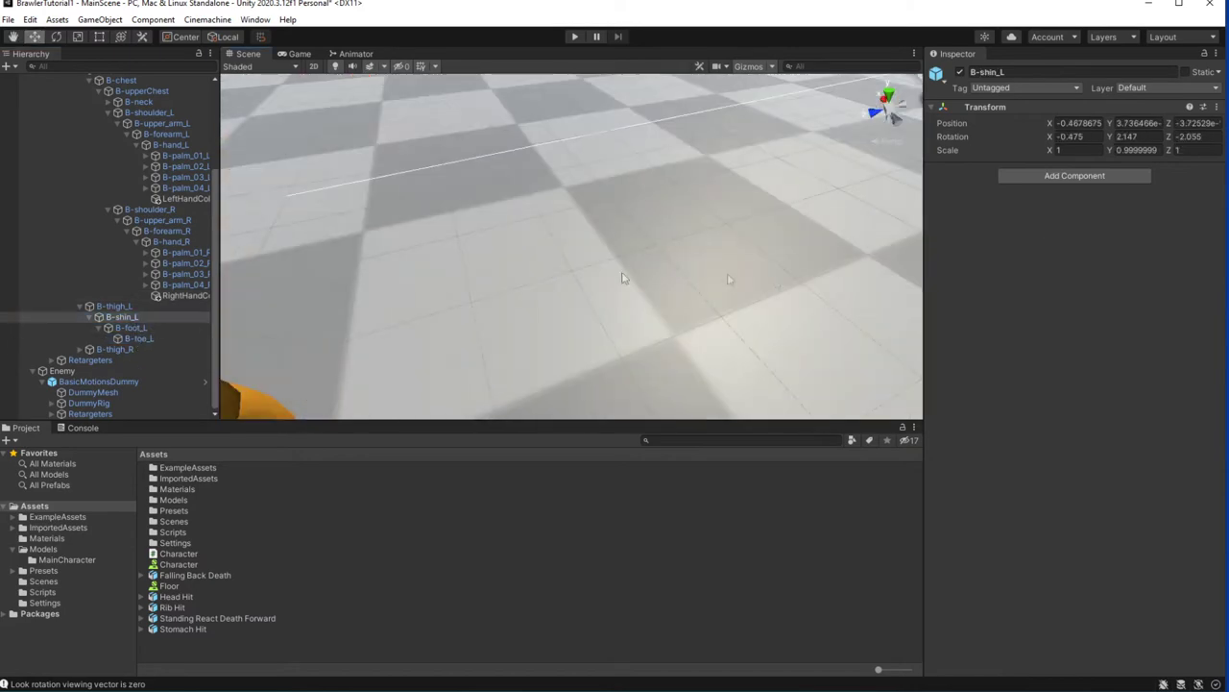
{"action": "left_click", "coordinate": [135, 328]}
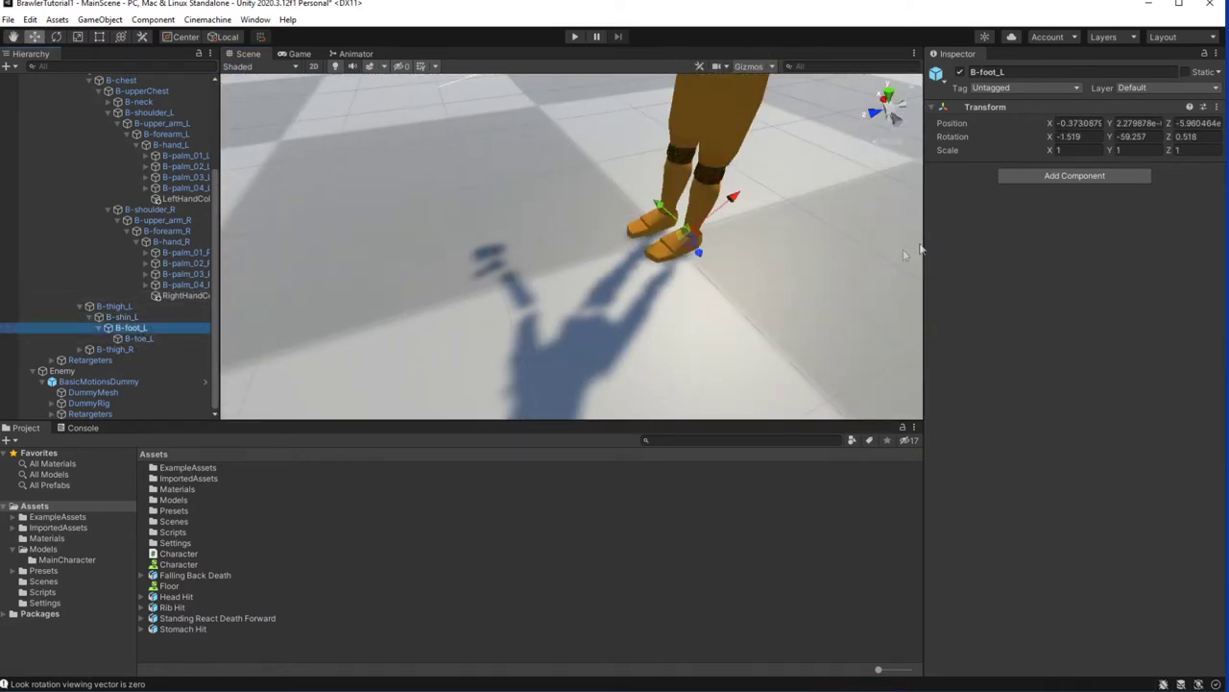
{"action": "mouse_move", "coordinate": [730, 231]}
{"action": "left_mouse_down", "text": "alt"}
{"action": "mouse_move", "coordinate": [710, 214]}
{"action": "mouse_move", "coordinate": [755, 281]}
{"action": "mouse_move", "coordinate": [156, 340]}
{"action": "left_mouse_up", "text": "alt"}
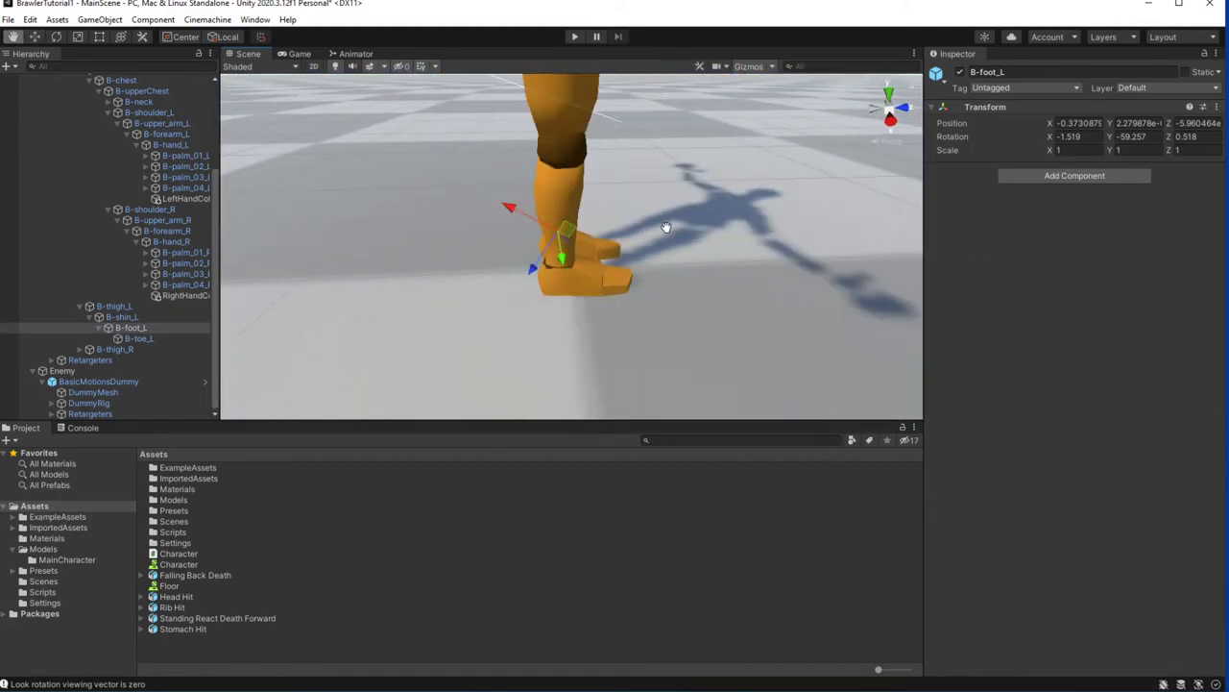
- Add a Box Collider to B-shin_L, then remove it again
{"action": "left_click", "coordinate": [139, 338]}
{"action": "left_click", "coordinate": [130, 328]}
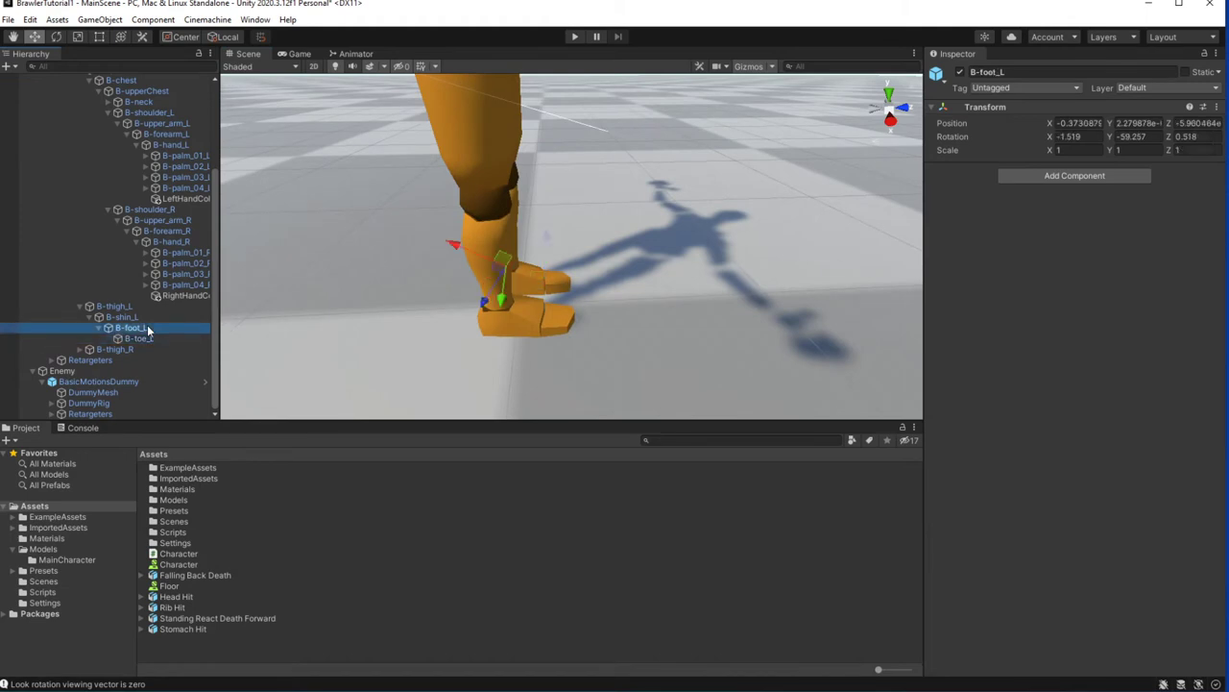
{"action": "left_click", "coordinate": [121, 316]}
{"action": "mouse_move", "coordinate": [493, 192]}
{"action": "left_mouse_down", "text": "alt"}
{"action": "mouse_move", "coordinate": [494, 103]}
{"action": "mouse_move", "coordinate": [411, 195]}
{"action": "left_mouse_up", "text": "alt"}
{"action": "key", "text": "w"}
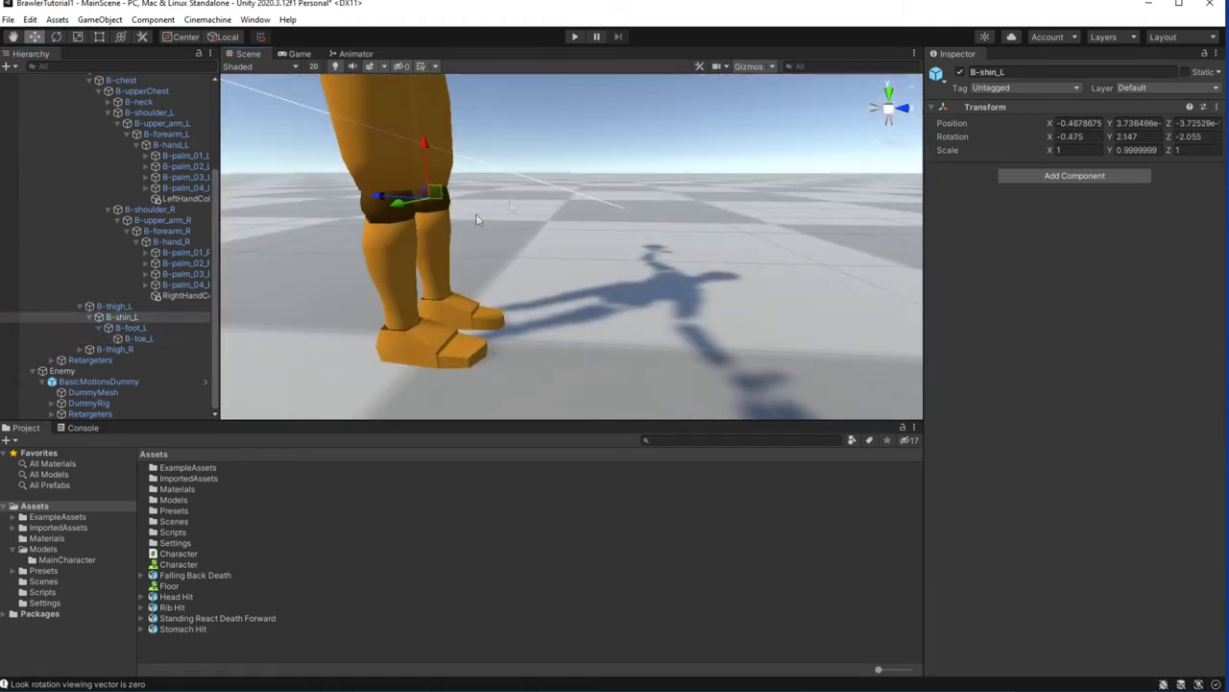
{"action": "left_click", "coordinate": [1117, 176]}
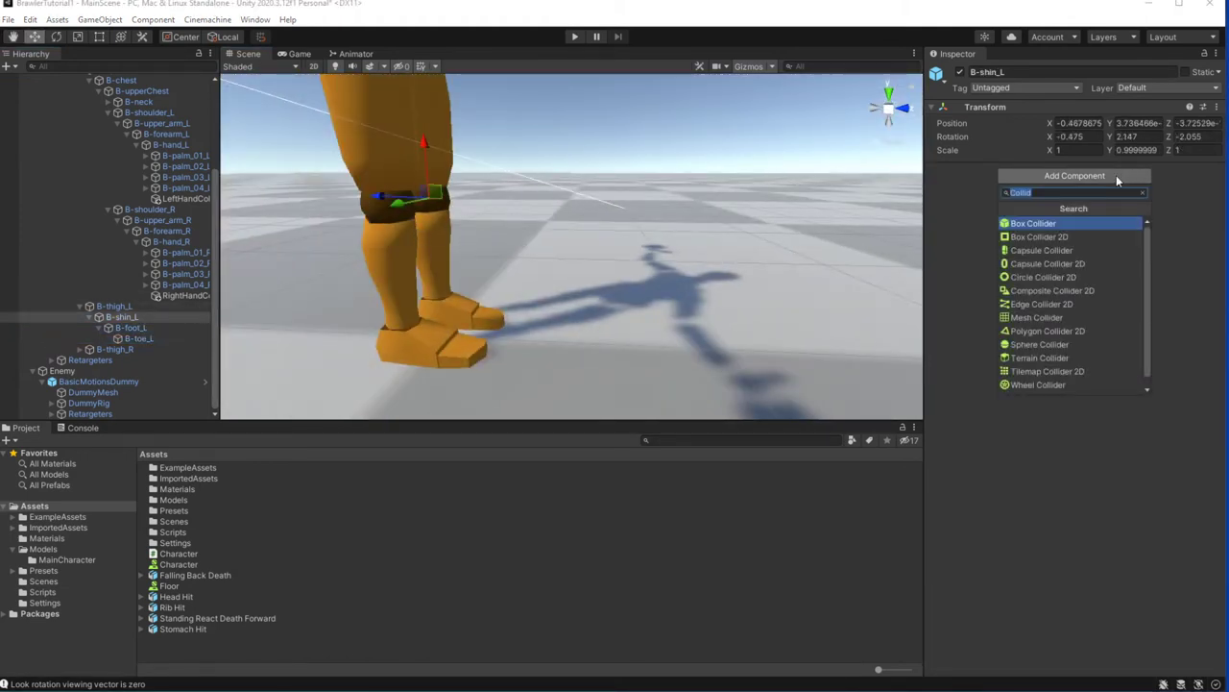
{"action": "left_click", "coordinate": [1041, 227]}
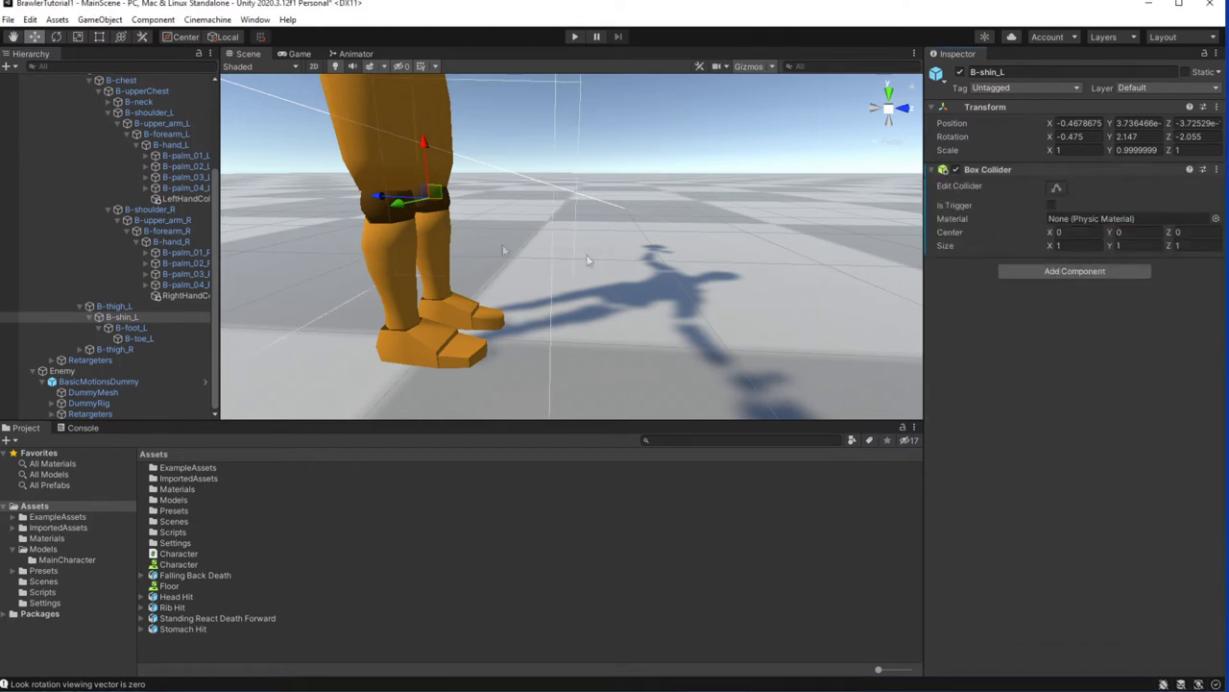
{"action": "key", "text": "f"}
{"action": "left_click", "coordinate": [1216, 169]}
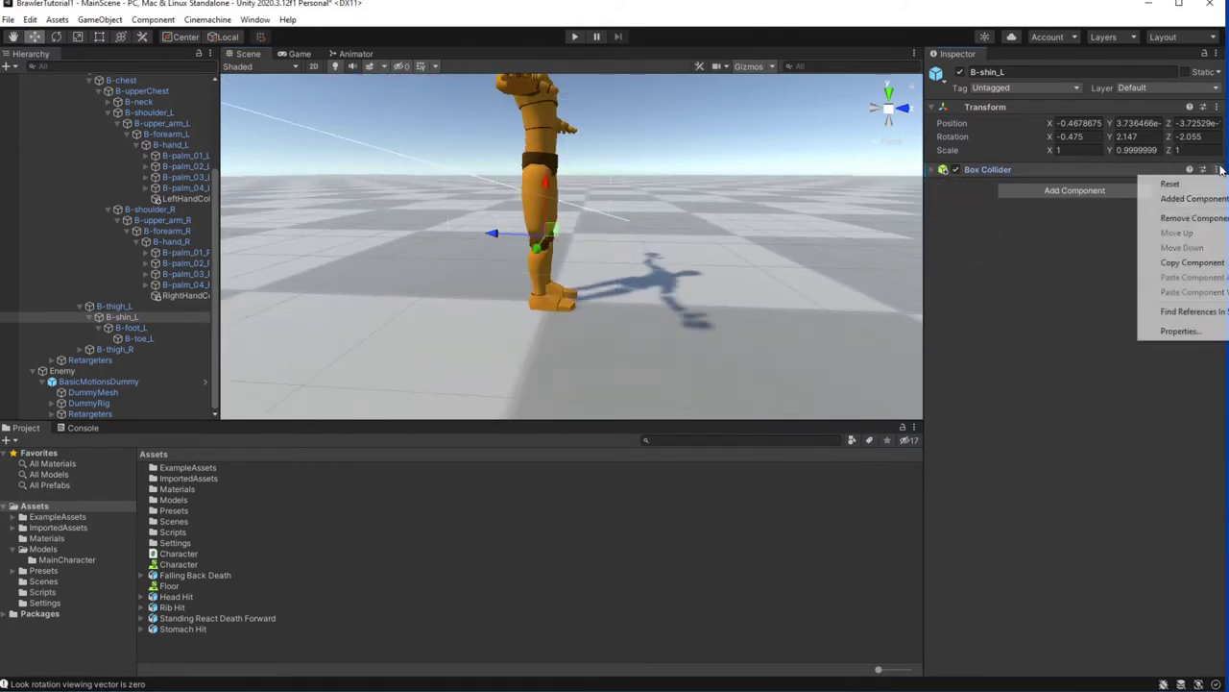
{"action": "left_click", "coordinate": [1167, 218]}
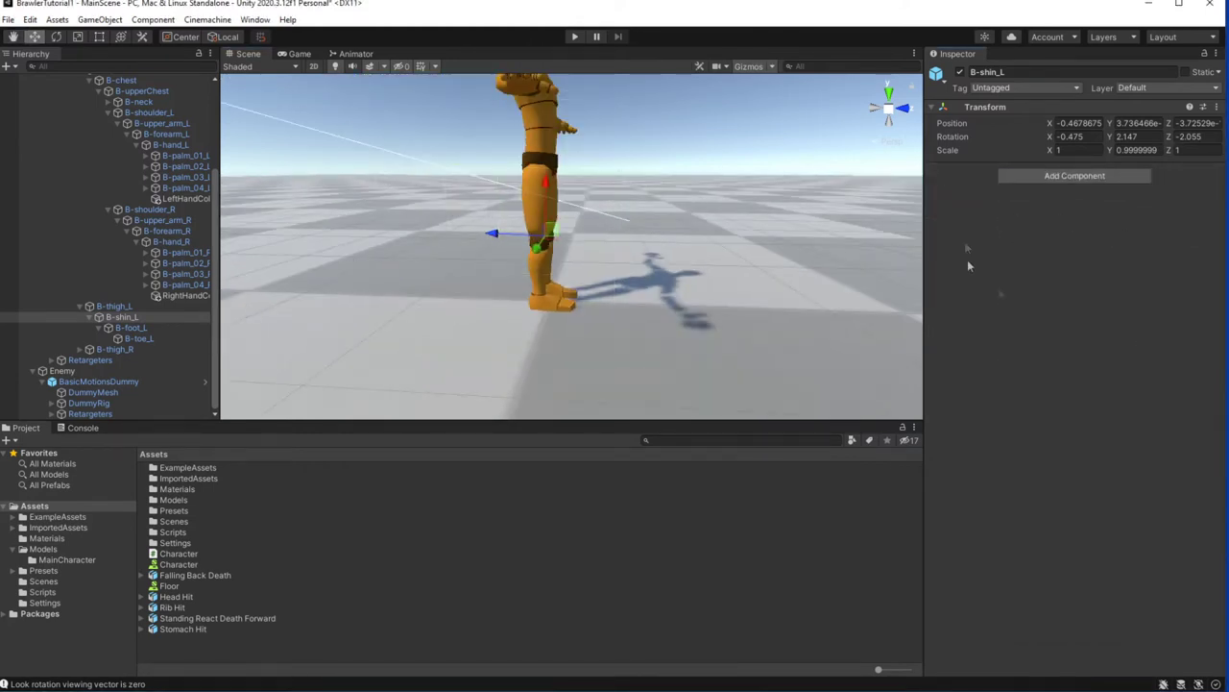
- Duplicate RightHandCollider and place the copy under the B-foot_L bone
{"action": "left_click", "coordinate": [178, 295]}
{"action": "key", "text": "ctrl+d"}
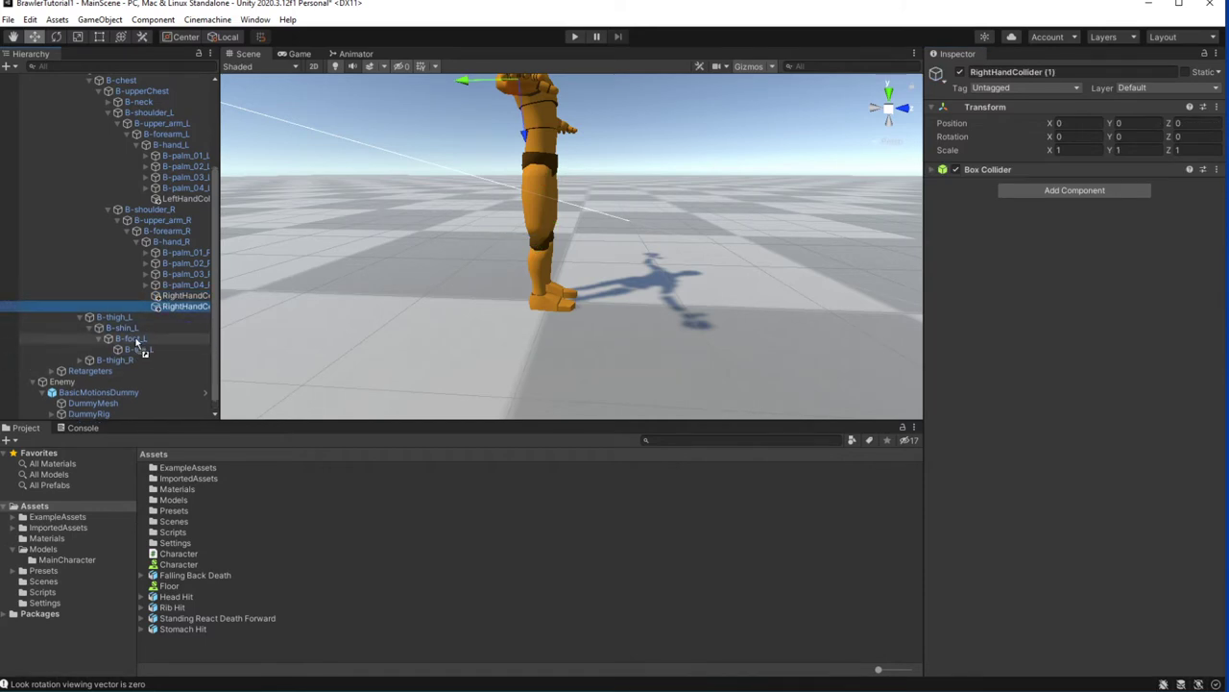
{"action": "left_click_drag", "start_coordinate": [142, 349], "coordinate": [144, 348]}
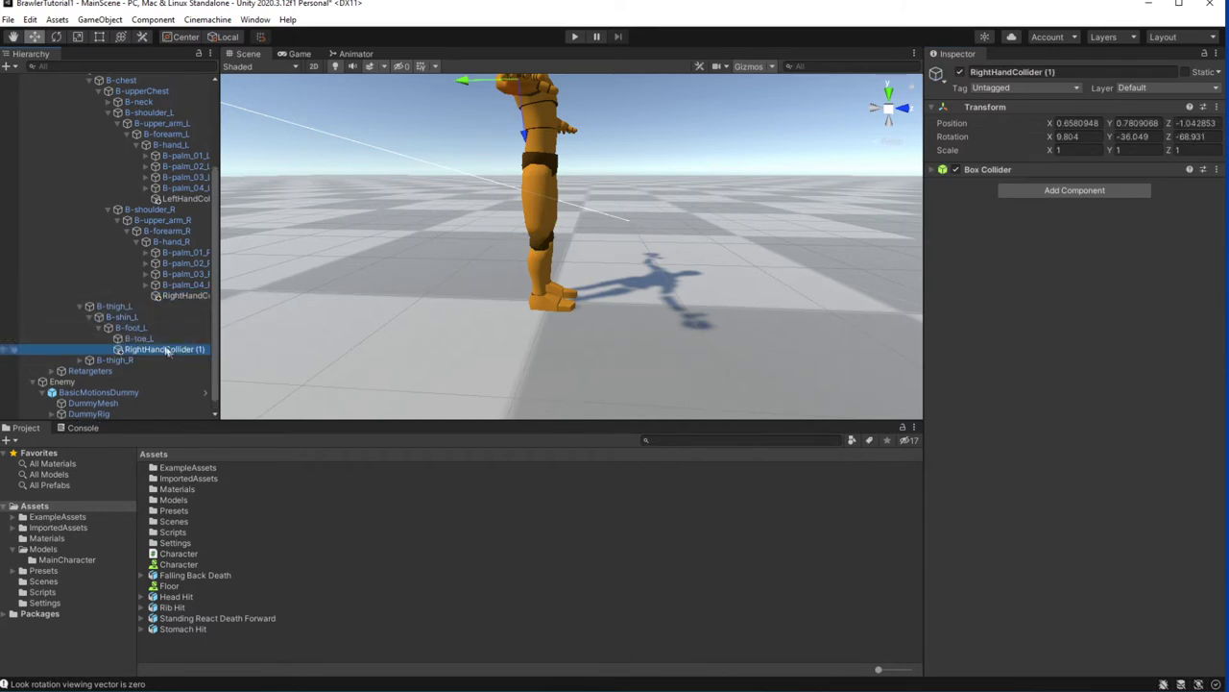
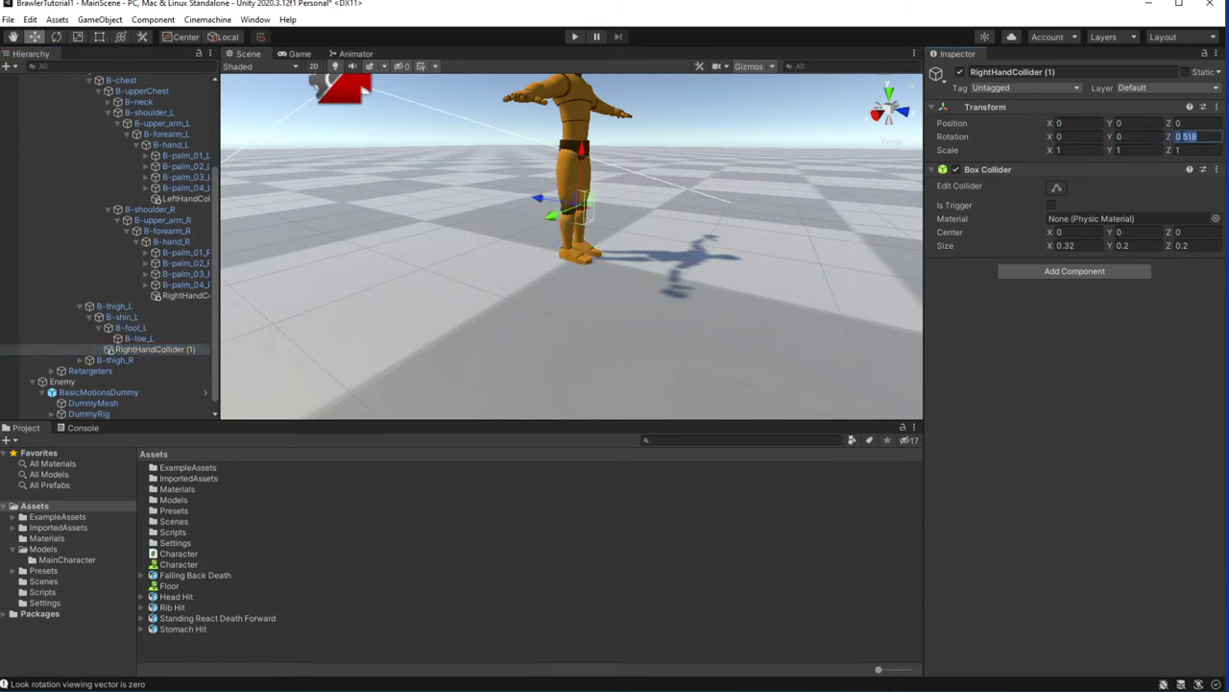
- Set the leg collider's Rotation Z to 0, Box Collider Size X to 0.78 and Center X to -0.12
{"action": "type", "text": "0"}
{"action": "key", "text": "Return"}
{"action": "scroll", "coordinate": [741, 166], "scroll_direction": "up", "scroll_amount": 5}
{"action": "left_click_drag", "start_coordinate": [741, 165], "coordinate": [619, 117], "text": "alt"}
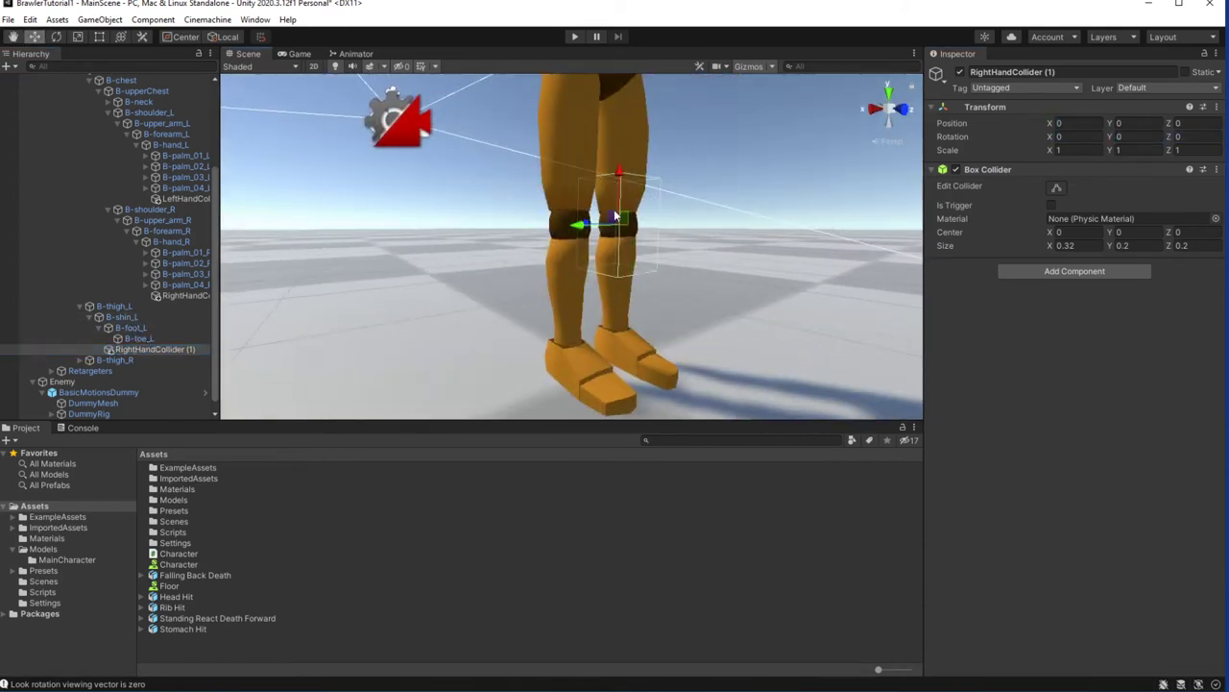
{"action": "left_click_drag", "start_coordinate": [1051, 248], "coordinate": [1062, 248]}
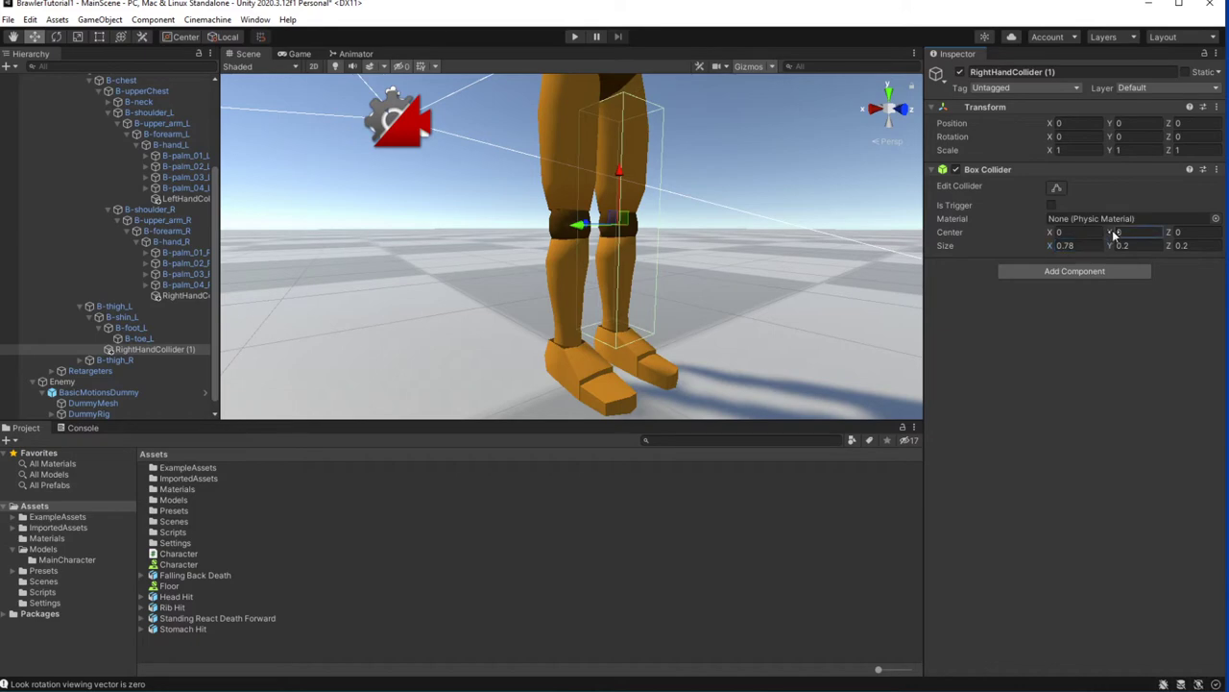
{"action": "left_click_drag", "start_coordinate": [1050, 235], "coordinate": [1052, 233]}
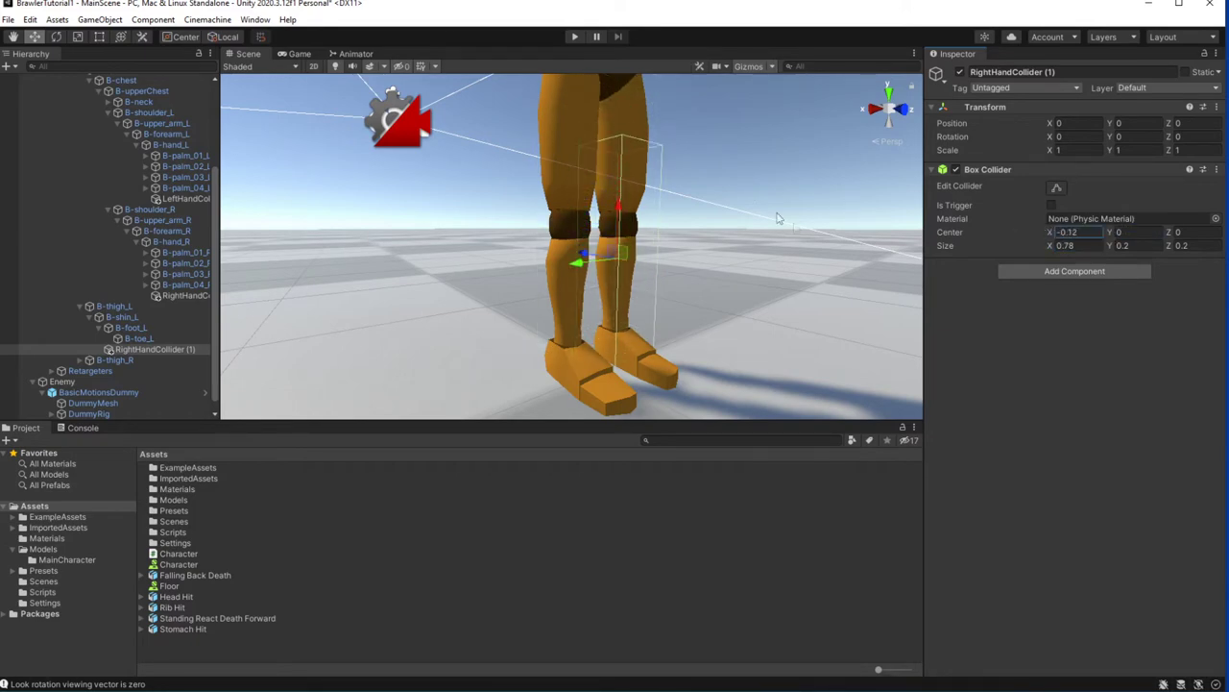
- Orbit around the leg to check the collider's fit, then enter Play mode to test it
{"action": "middle_click_drag", "start_coordinate": [779, 219], "coordinate": [771, 237]}
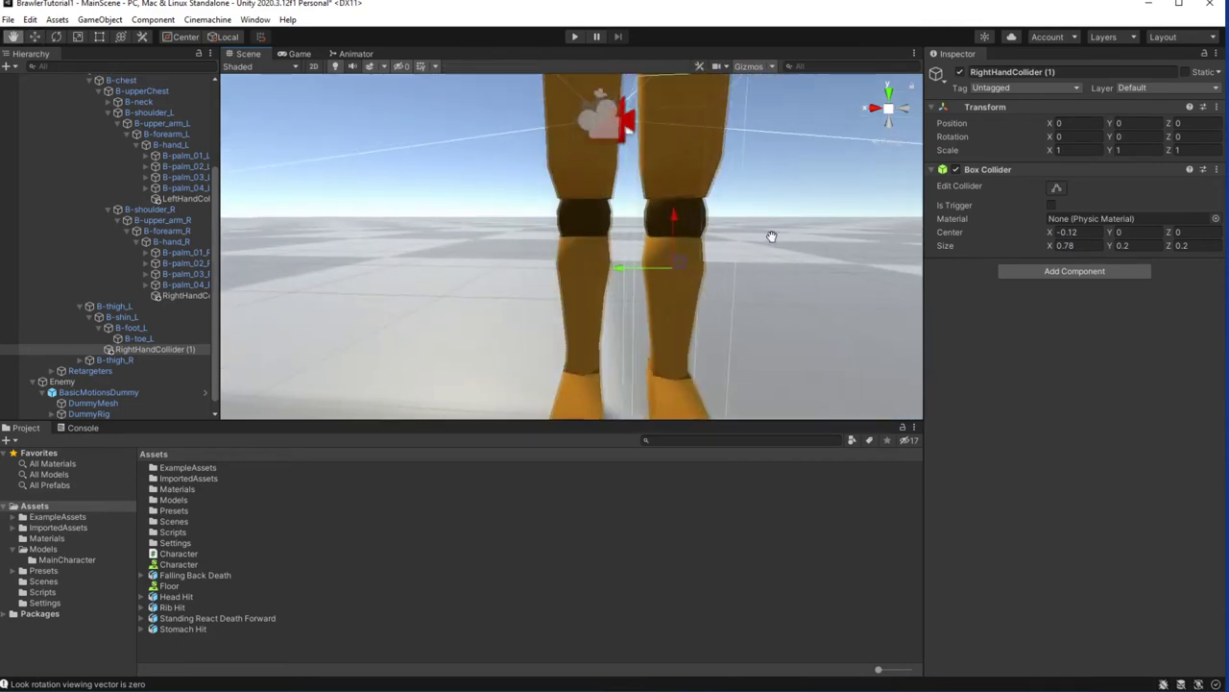
{"action": "scroll", "coordinate": [768, 245], "scroll_direction": "down", "scroll_amount": 5}
{"action": "scroll", "coordinate": [764, 250], "scroll_direction": "up", "scroll_amount": 3}
{"action": "left_click_drag", "start_coordinate": [752, 237], "coordinate": [629, 238], "text": "alt"}
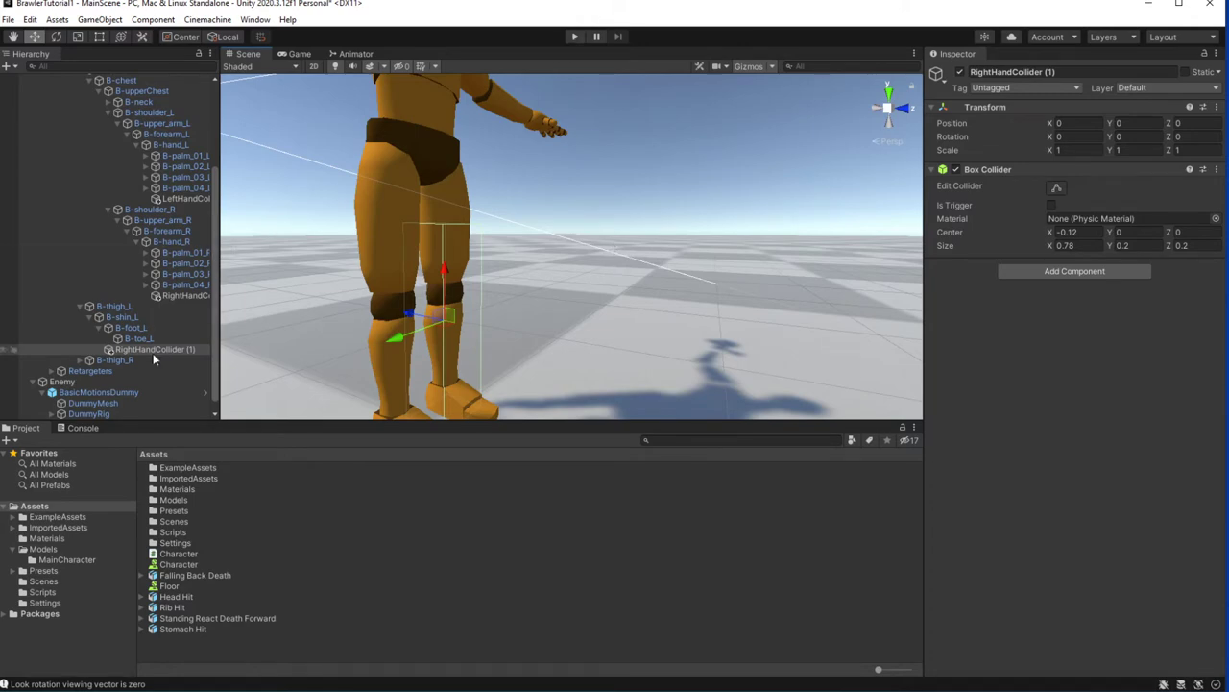
{"action": "left_click", "coordinate": [575, 38]}
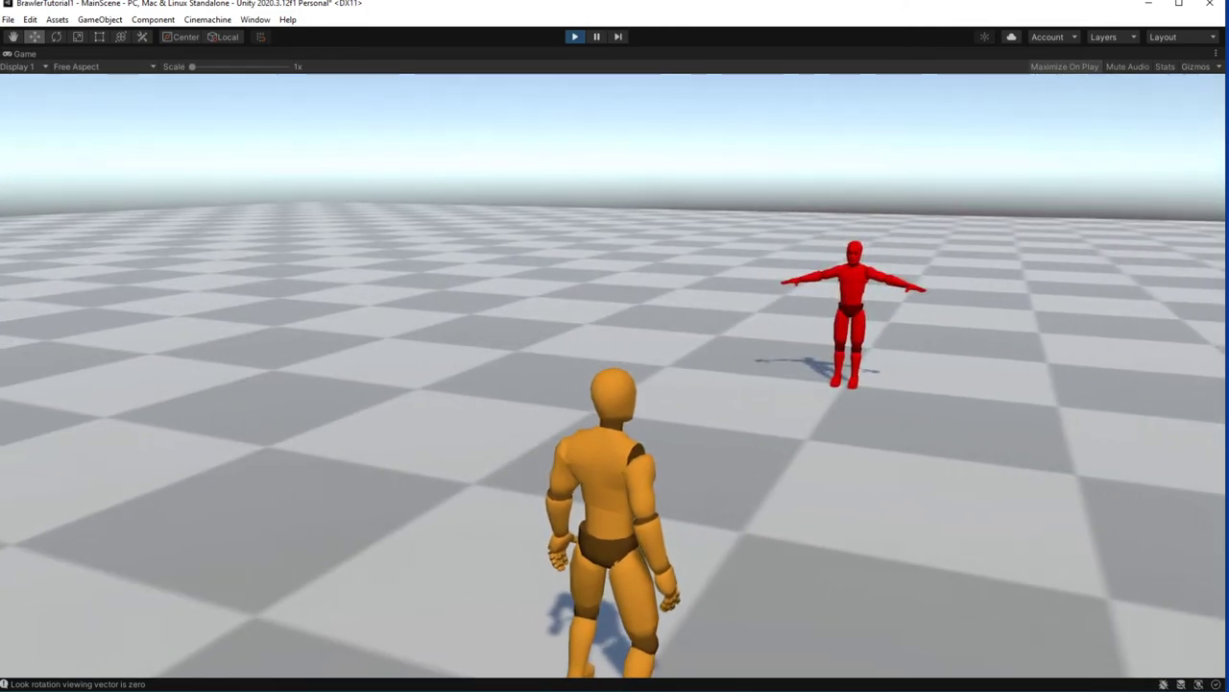
{"action": "key", "text": "w"}
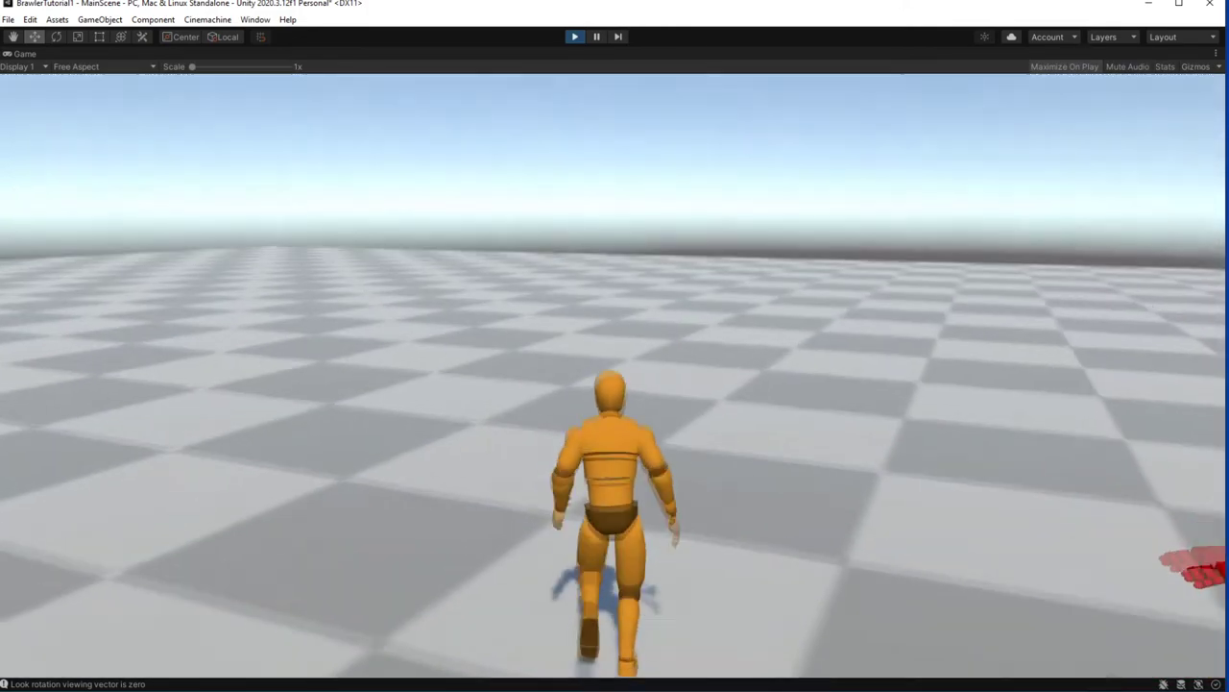
{"action": "key", "text": "a"}
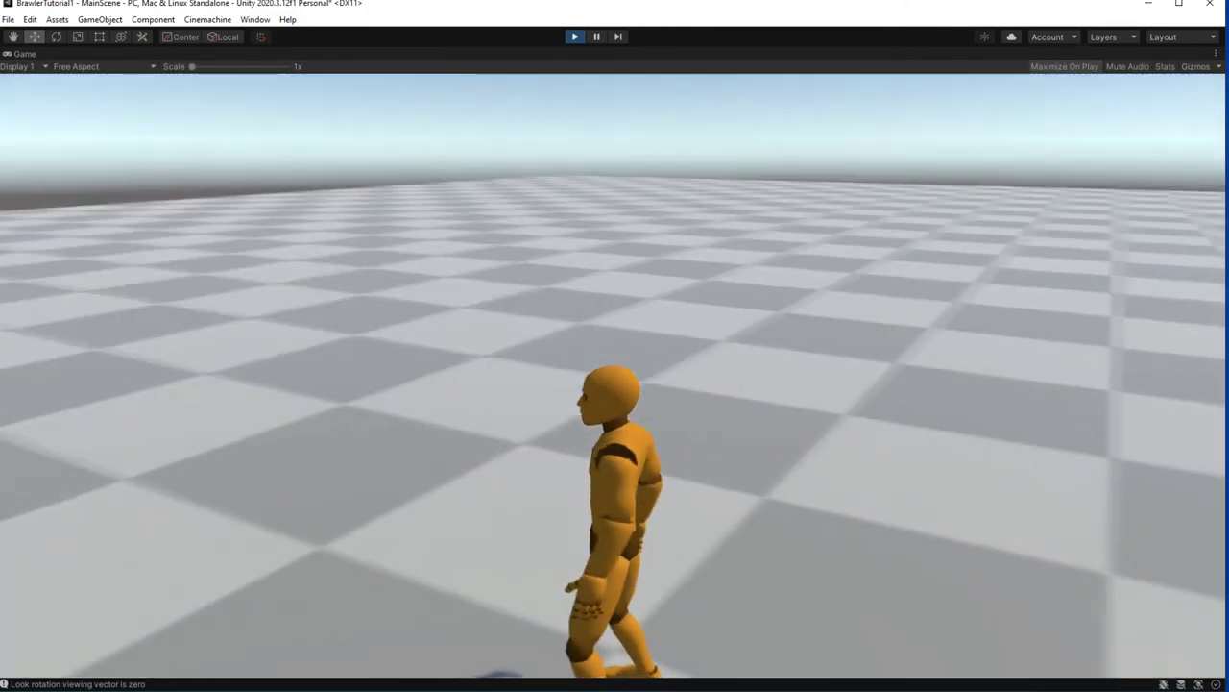
{"action": "left_click", "coordinate": [1063, 65]}
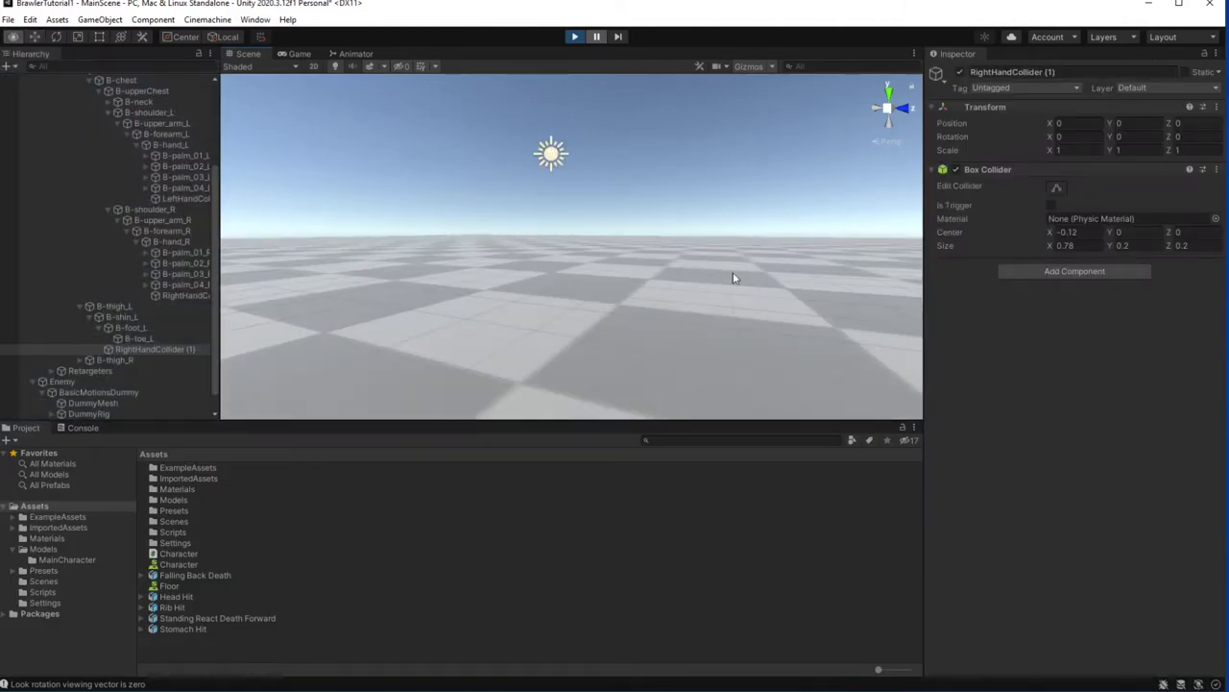
{"action": "double_click", "coordinate": [156, 349]}
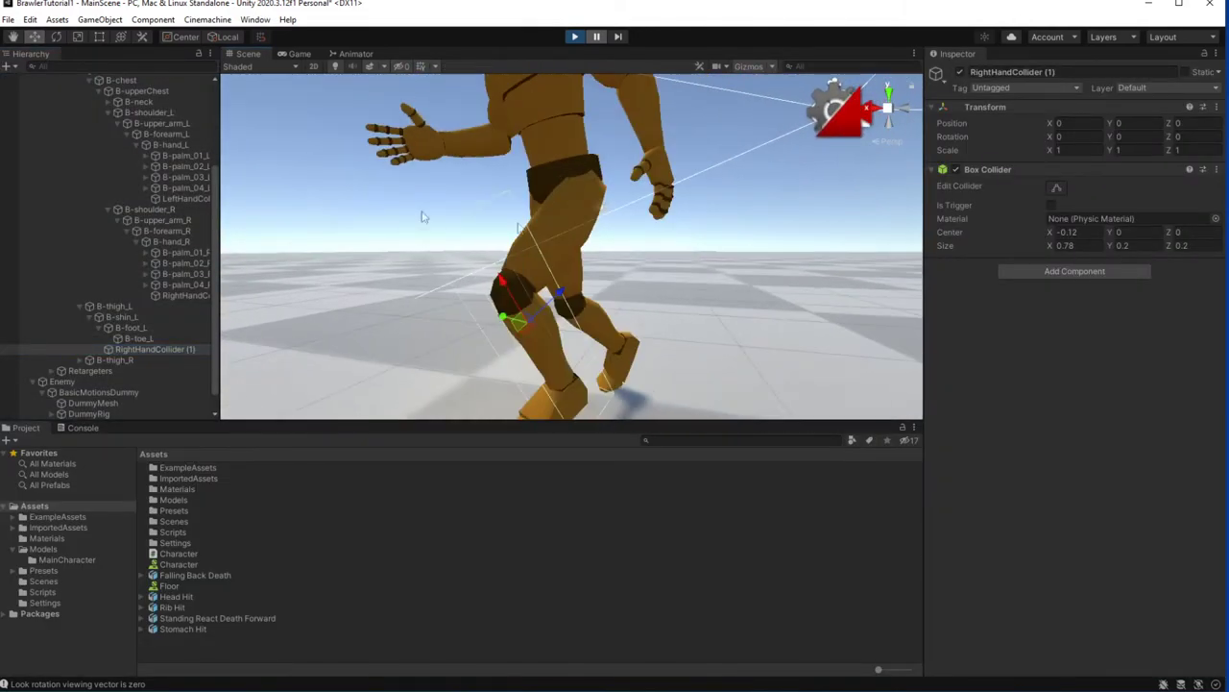
{"action": "right_click_drag", "start_coordinate": [422, 217], "coordinate": [806, 181]}
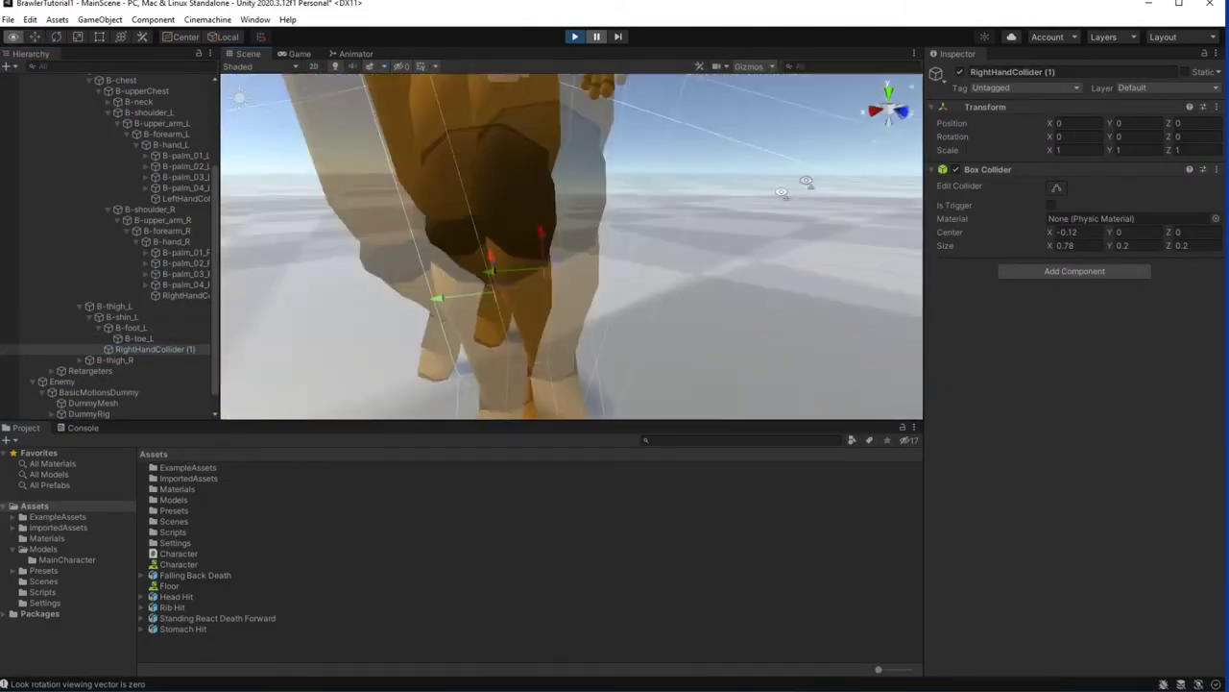
{"action": "right_click_drag", "start_coordinate": [807, 180], "coordinate": [893, 233]}
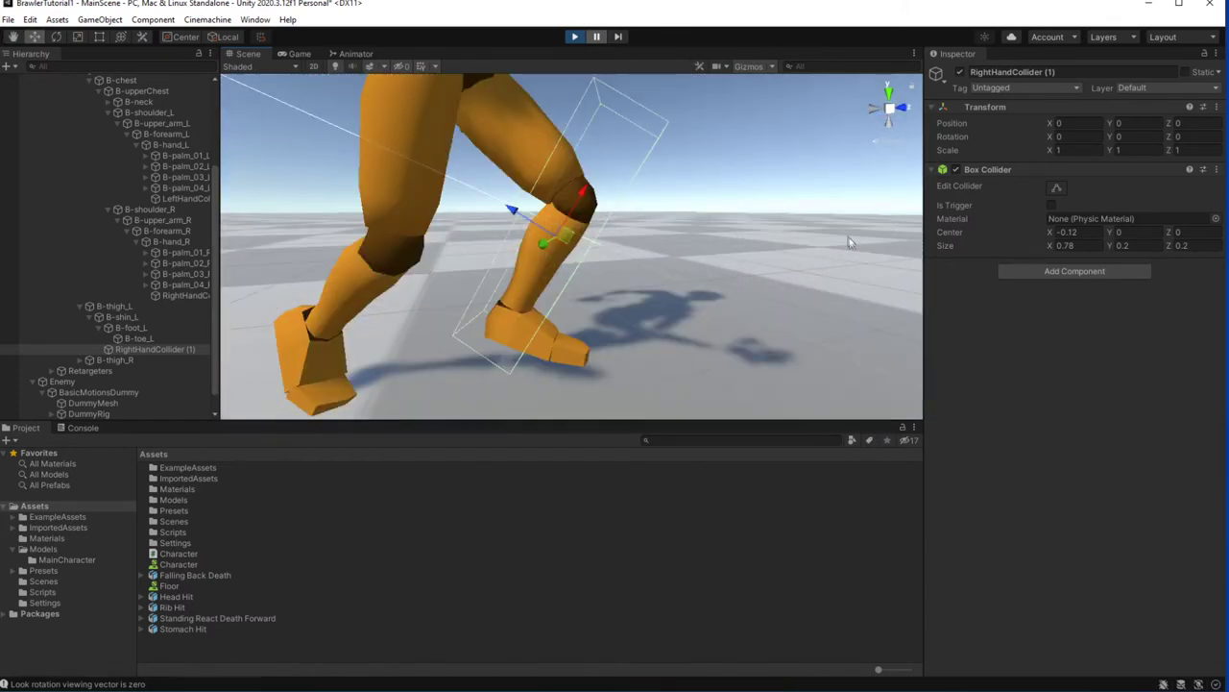
{"action": "left_click", "coordinate": [574, 38]}
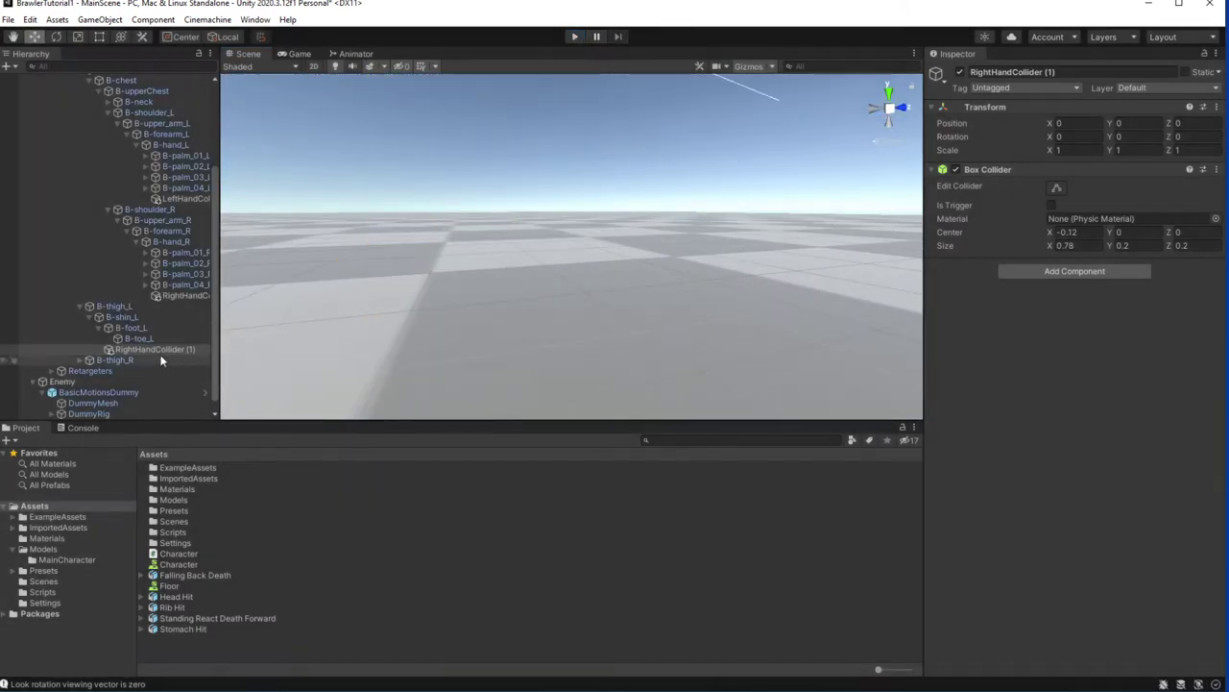
{"action": "mouse_move", "coordinate": [639, 195]}
{"action": "right_mouse_down"}
{"action": "mouse_move", "coordinate": [687, 258]}
{"action": "mouse_move", "coordinate": [766, 257]}
{"action": "right_mouse_up"}
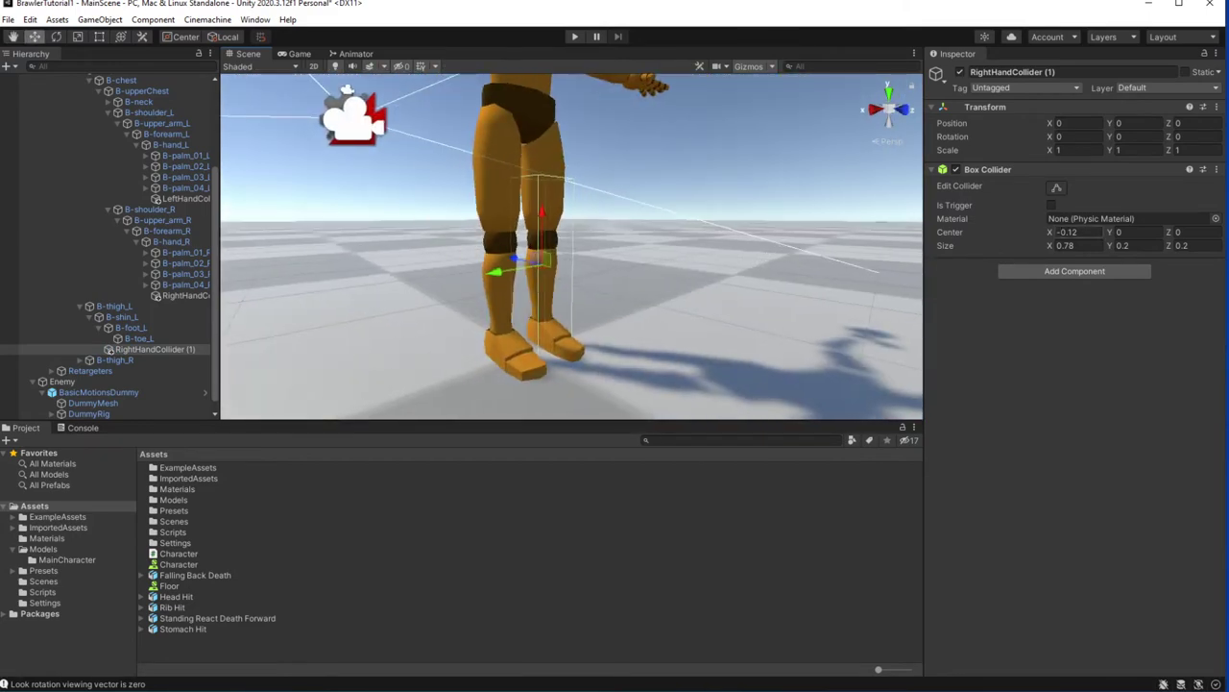
- Set the leg collider's Center X to -0.2 and compare it with the hand colliders' settings
{"action": "type", "text": "-0.2"}
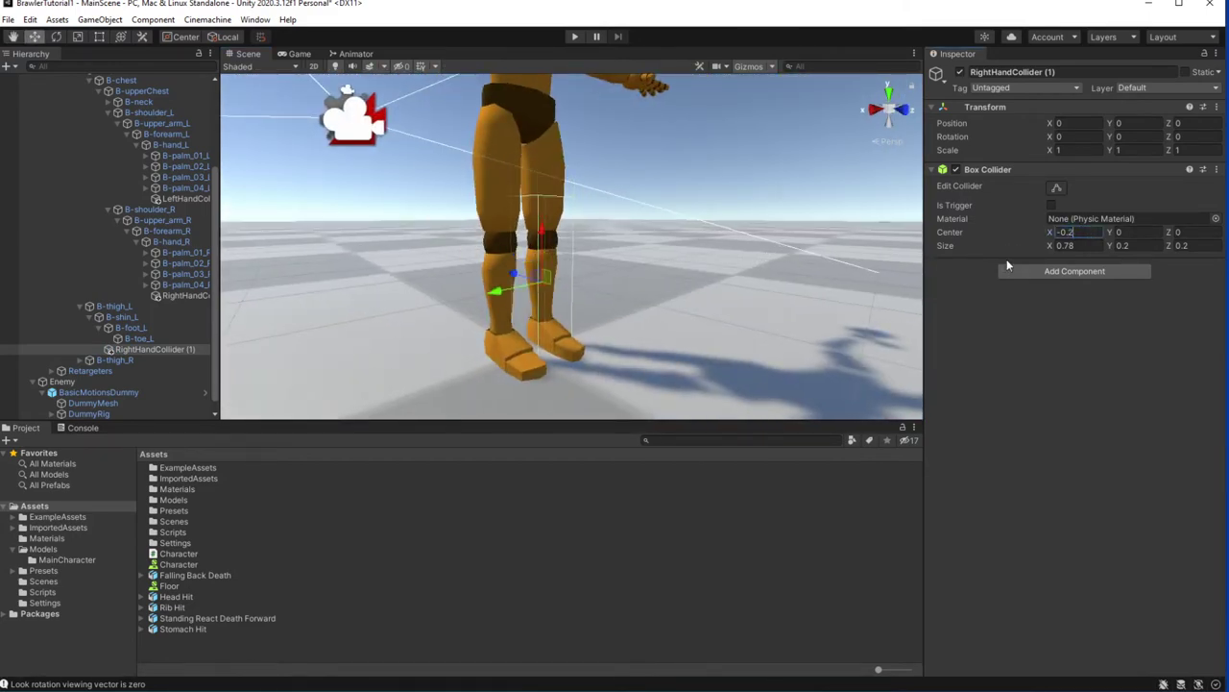
{"action": "scroll", "coordinate": [183, 332], "scroll_direction": "up", "scroll_amount": 2}
{"action": "left_click", "coordinate": [183, 326]}
{"action": "left_click", "coordinate": [183, 336]}
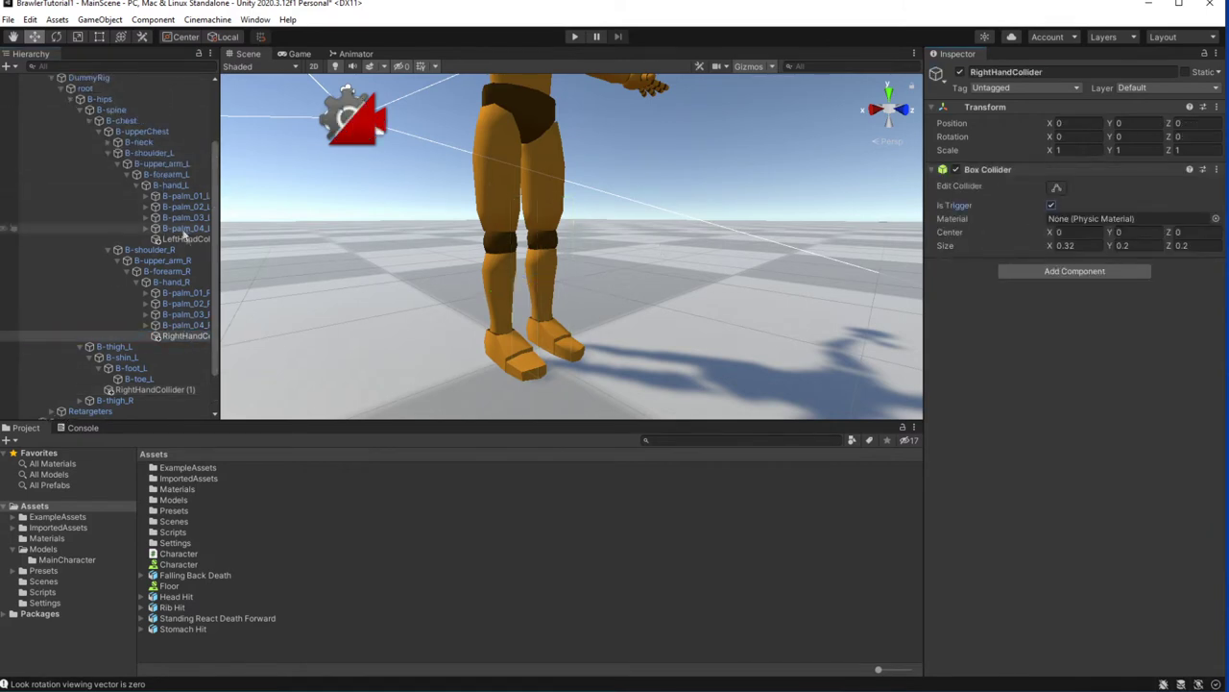
{"action": "left_click", "coordinate": [186, 239]}
{"action": "scroll", "coordinate": [182, 345], "scroll_direction": "down", "scroll_amount": 2}
{"action": "left_click", "coordinate": [182, 338]}
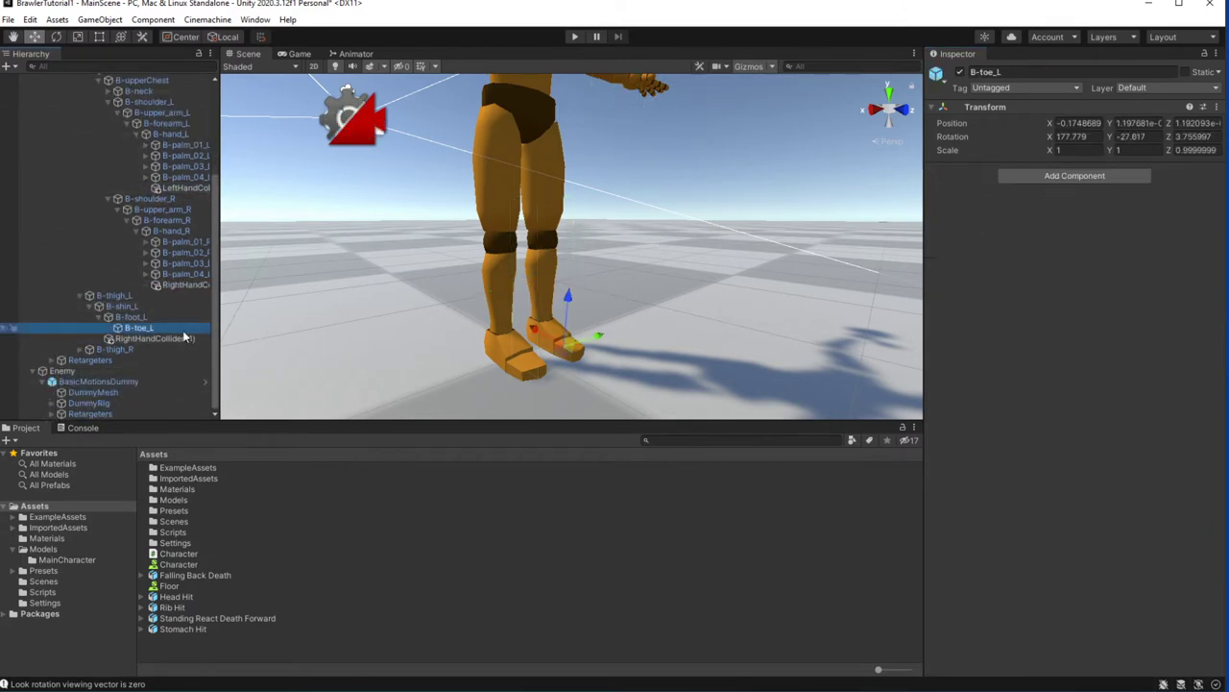
- Expand B-thigh_R, B-shin_R and B-foot_R down to B-toe_R, then reselect the leg collider
{"action": "left_click", "coordinate": [79, 349]}
{"action": "left_click", "coordinate": [90, 359]}
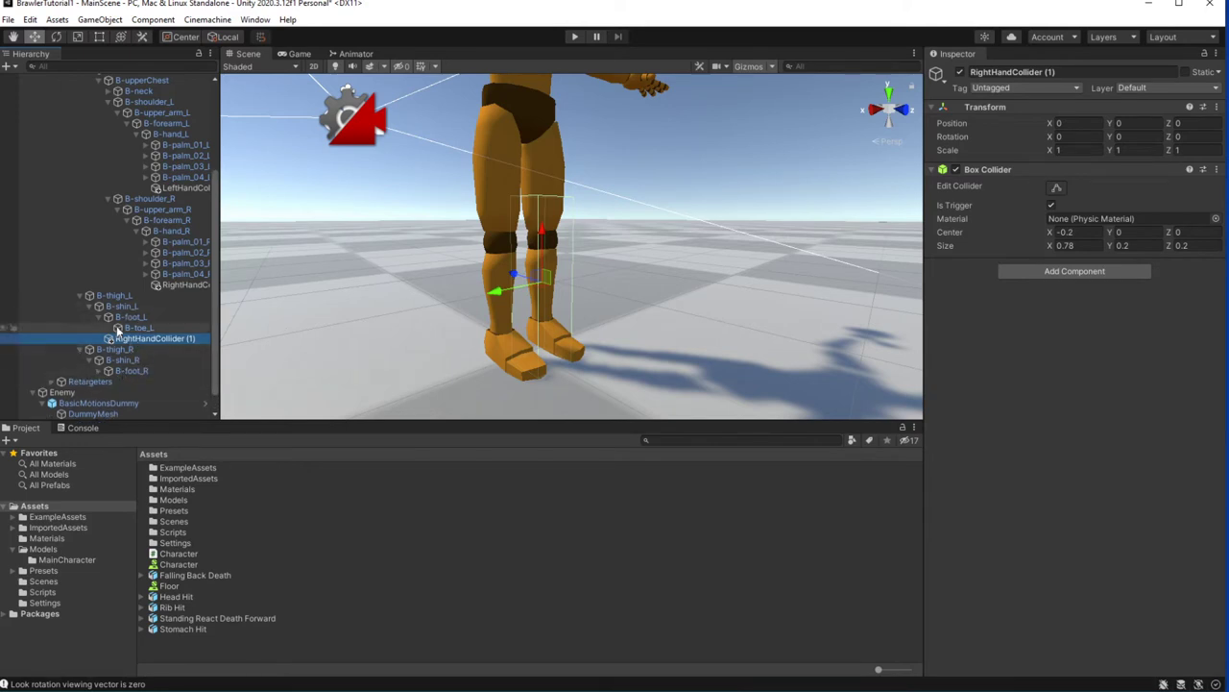
{"action": "left_click", "coordinate": [131, 369]}
{"action": "left_click", "coordinate": [108, 371]}
{"action": "left_click", "coordinate": [139, 339]}
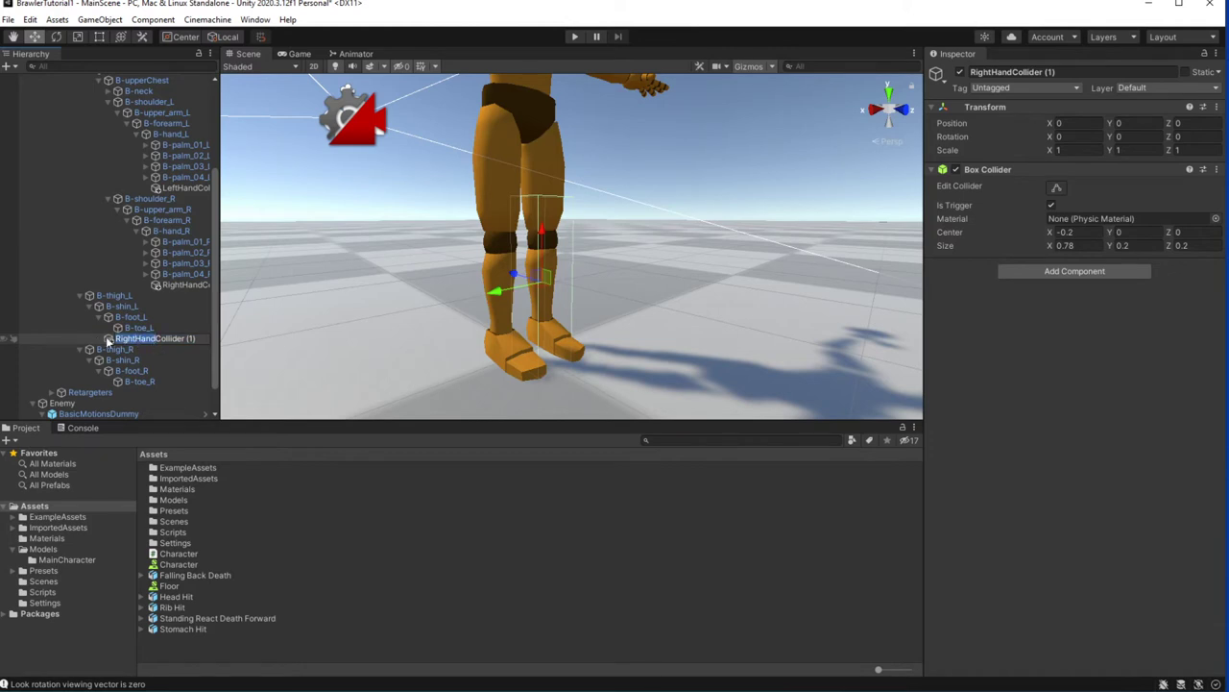
{"action": "type", "text": "LeftLef"}
- Name the collider LeftLegCollider and duplicate it as RightLegCollider under the right leg
{"action": "key", "text": "BackSpace"}
{"action": "key", "text": "BackSpace"}
{"action": "key", "text": "BackSpace"}
{"action": "key", "text": "Return"}
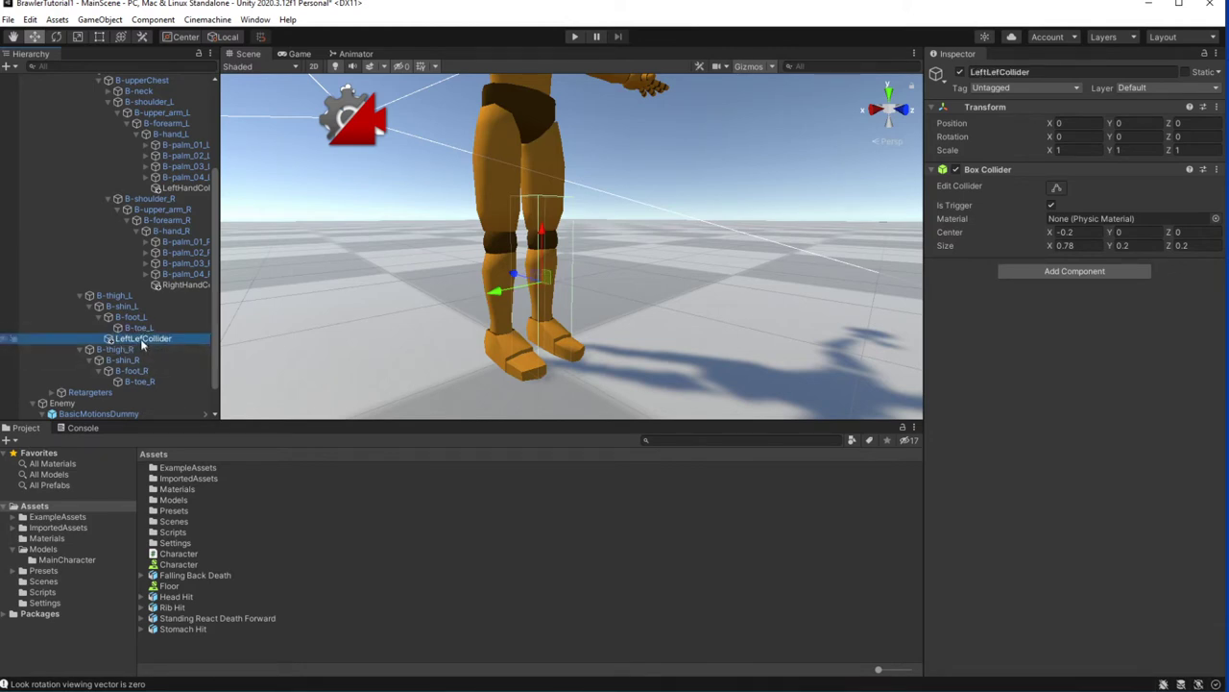
{"action": "key", "text": "ctrl+d"}
{"action": "left_click_drag", "start_coordinate": [142, 348], "coordinate": [144, 392]}
{"action": "key", "text": "F2"}
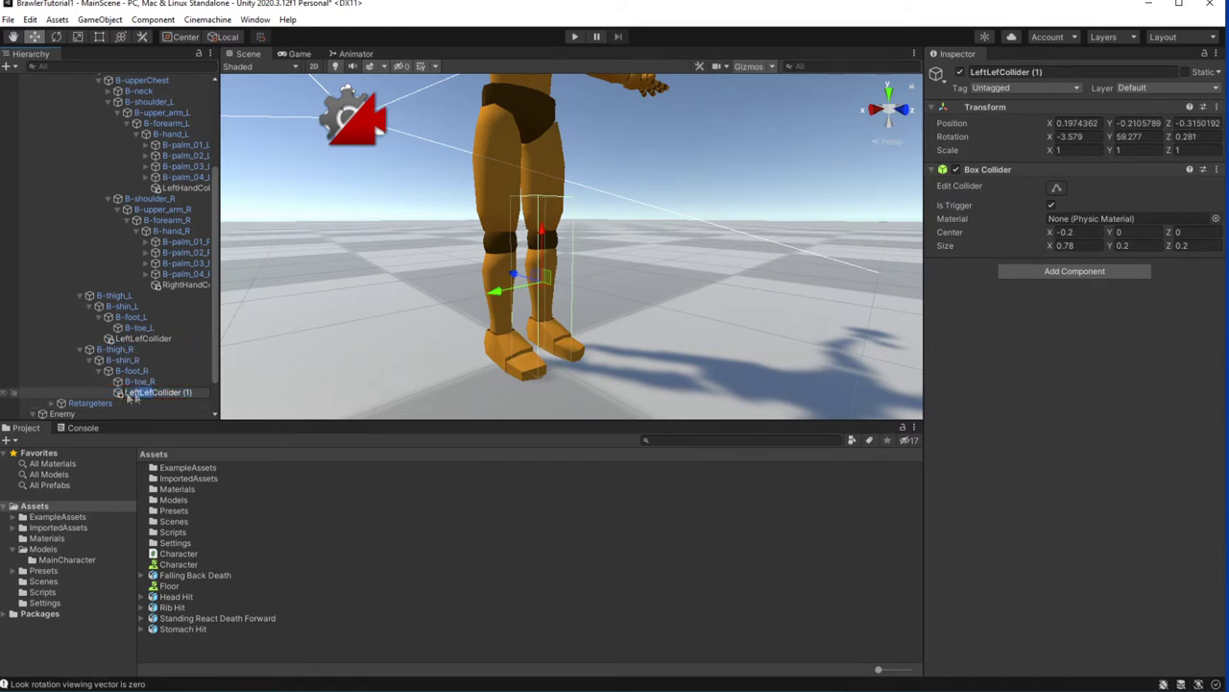
{"action": "key", "text": "BackSpace"}
{"action": "key", "text": "Return"}
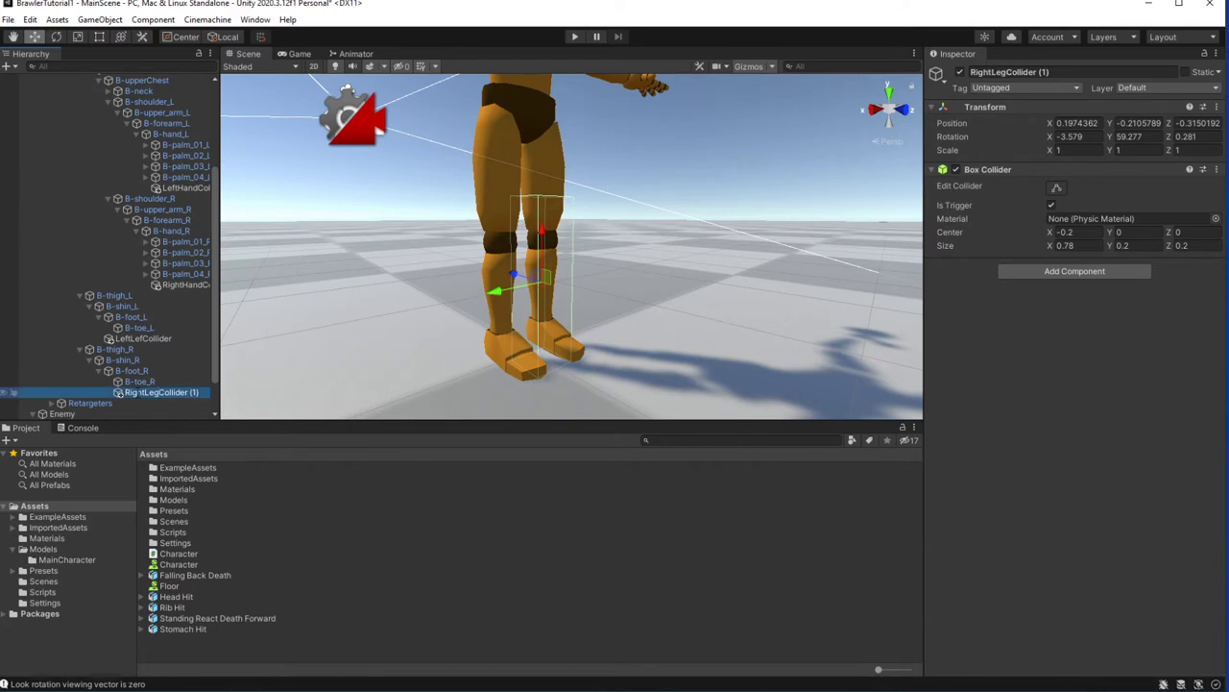
{"action": "left_click", "coordinate": [144, 340]}
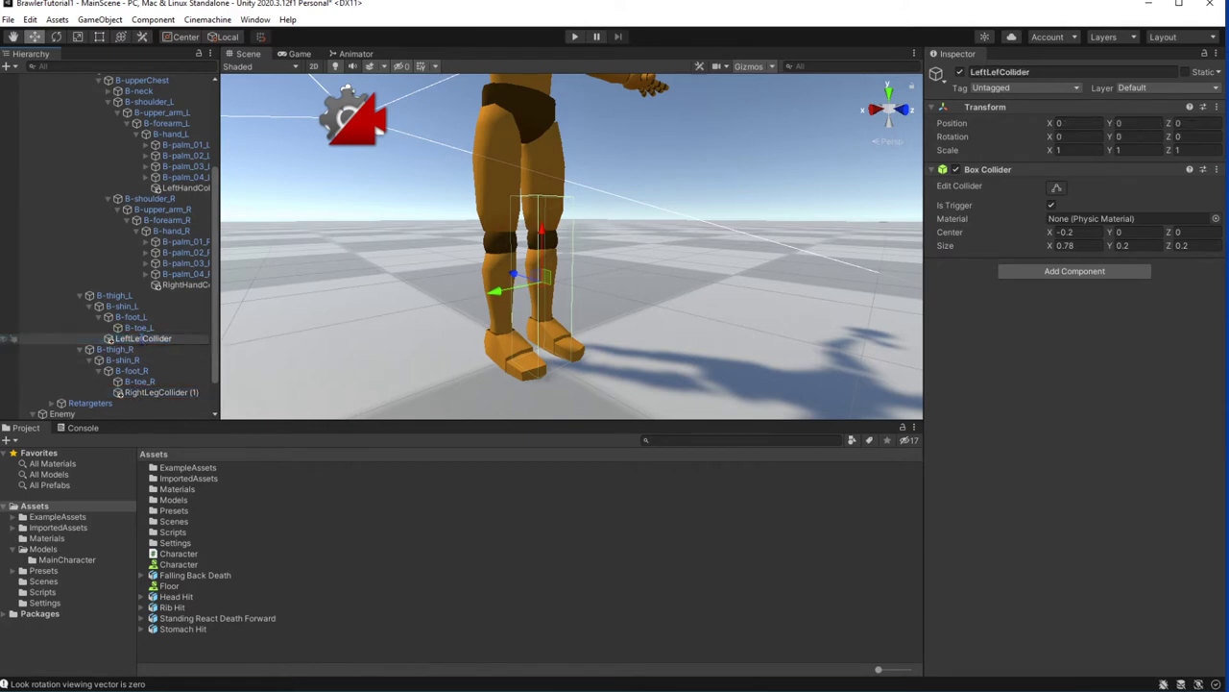
{"action": "type", "text": "g"}
{"action": "left_click", "coordinate": [197, 393]}
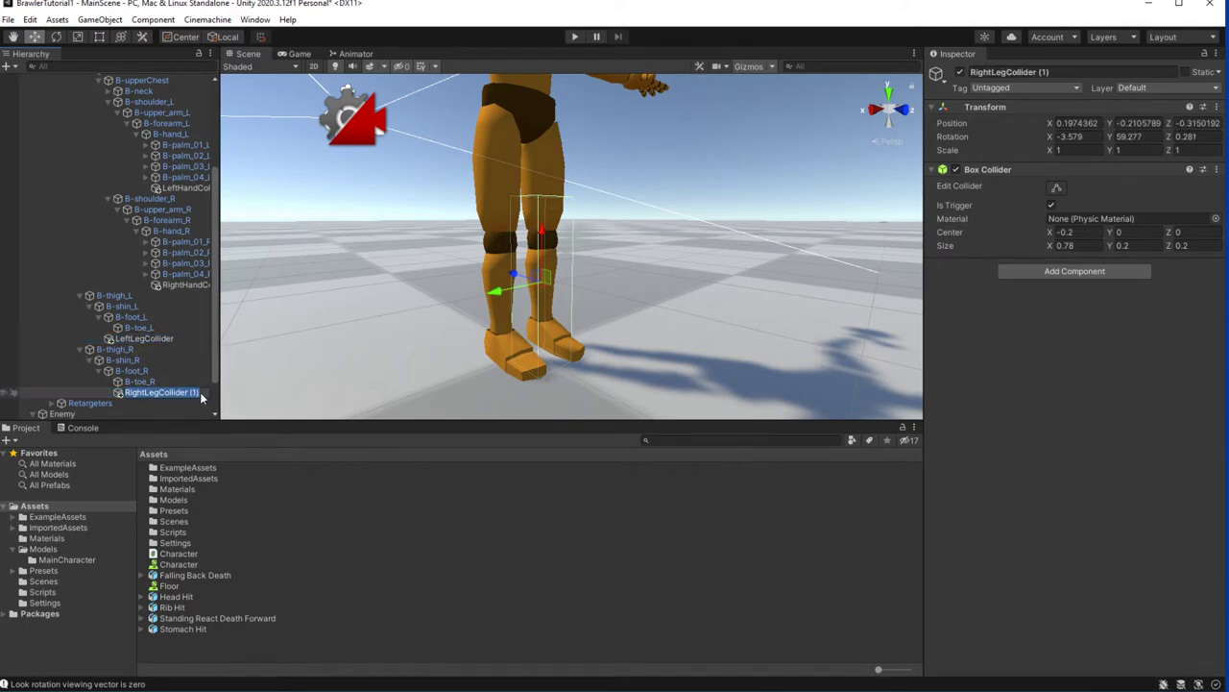
{"action": "key", "text": "Return"}
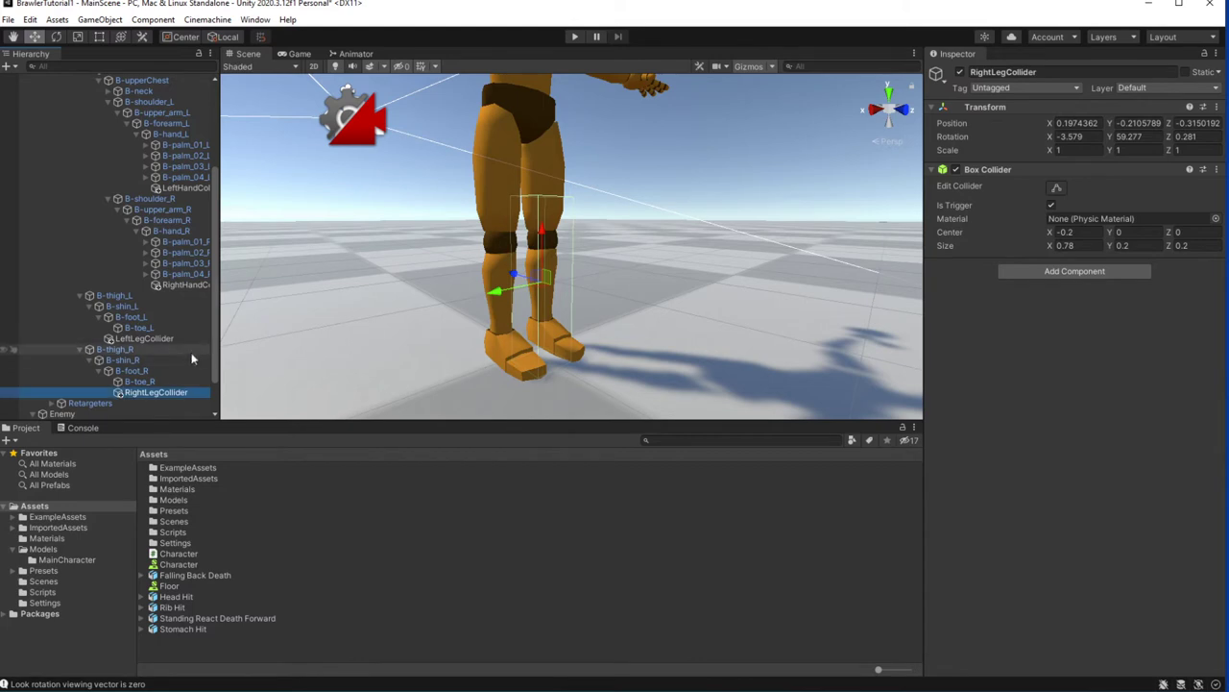
- Parent RightLegCollider to B-shin_R and zero its position and X rotation
{"action": "left_click", "coordinate": [1075, 123]}
{"action": "type", "text": "0"}
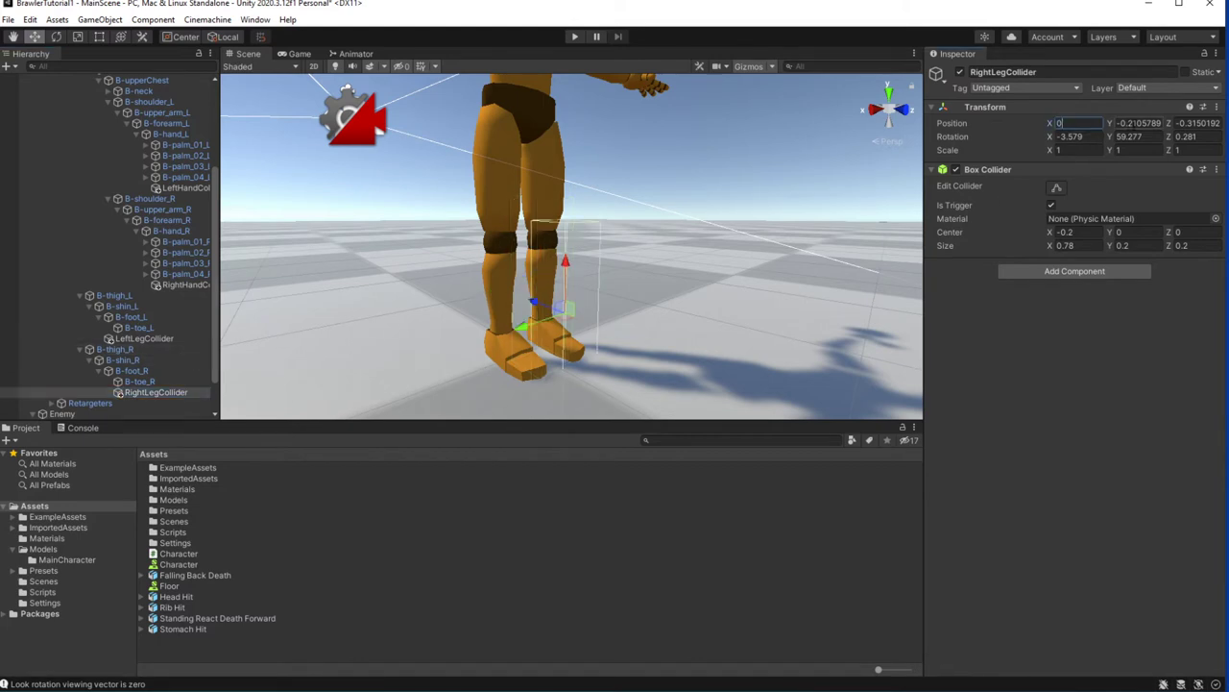
{"action": "type", "text": "0"}
{"action": "key", "text": "Tab"}
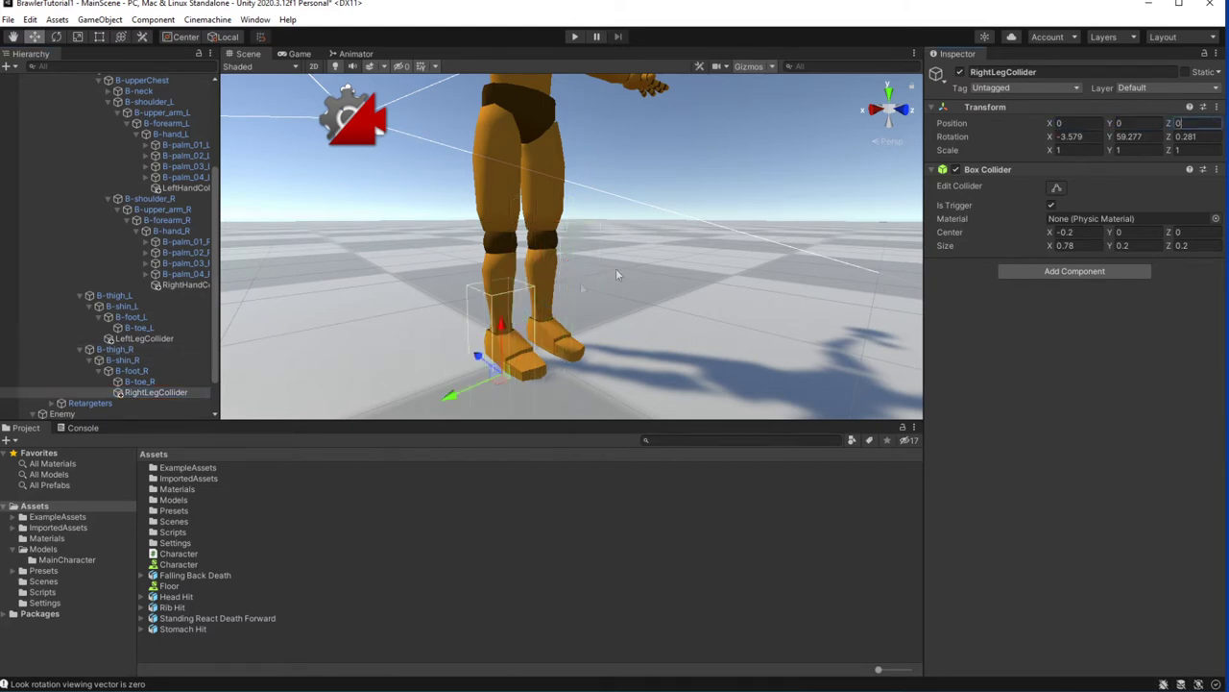
{"action": "type", "text": "0"}
{"action": "mouse_move", "coordinate": [730, 279]}
{"action": "middle_mouse_down"}
{"action": "mouse_move", "coordinate": [673, 293]}
{"action": "mouse_move", "coordinate": [684, 298]}
{"action": "middle_mouse_up"}
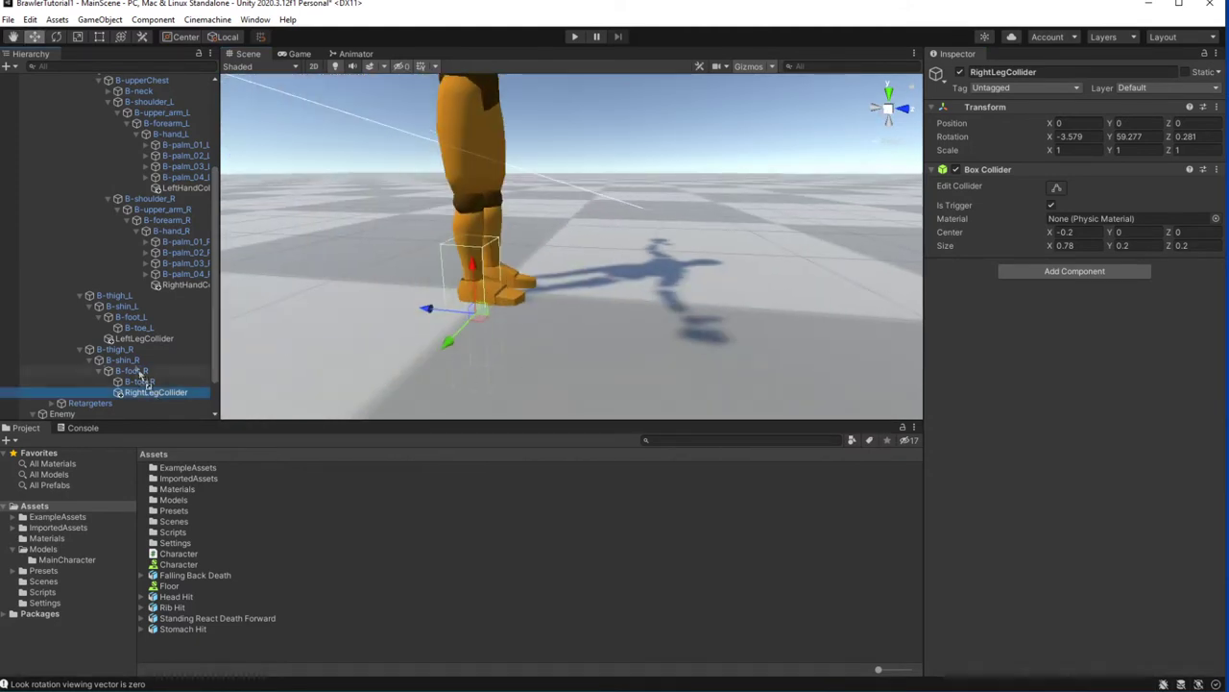
{"action": "left_click_drag", "start_coordinate": [154, 394], "coordinate": [123, 360]}
{"action": "left_click", "coordinate": [1076, 123]}
{"action": "type", "text": "0"}
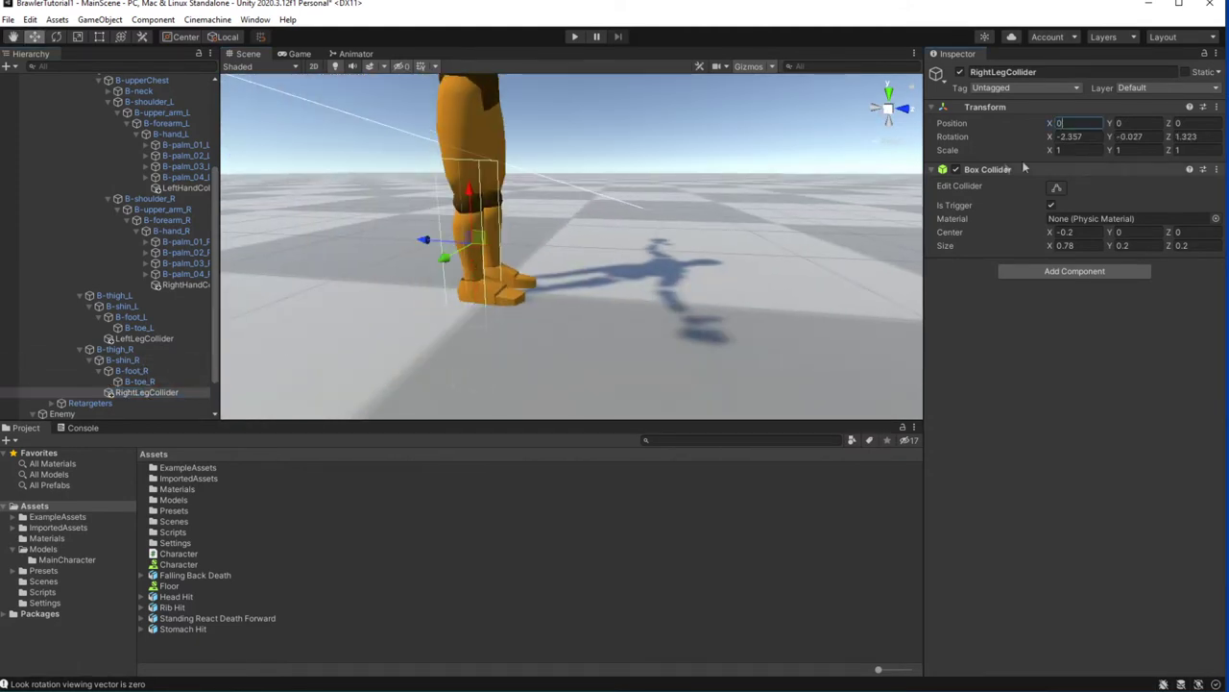
{"action": "left_click", "coordinate": [1076, 137]}
{"action": "type", "text": "0"}
{"action": "key", "text": "Tab"}
- Orbit the Scene view to inspect RightLegCollider's placement from several angles, then reselect it
{"action": "left_click_drag", "start_coordinate": [805, 179], "coordinate": [615, 248], "text": "alt"}
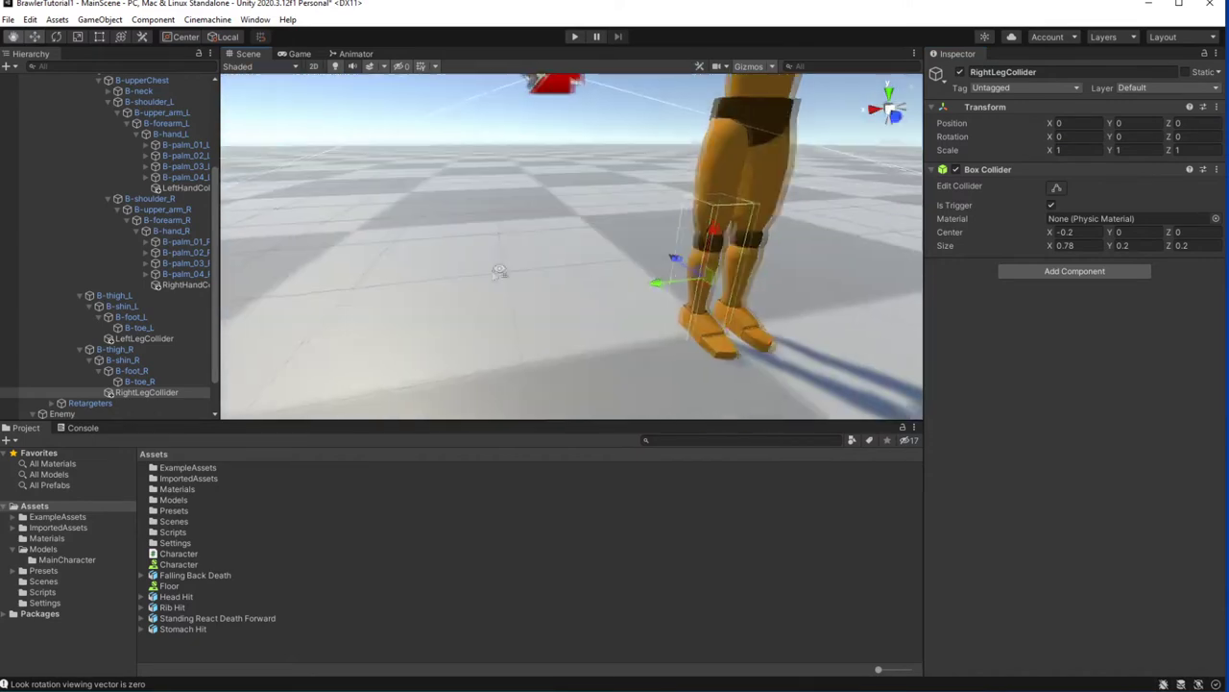
{"action": "scroll", "coordinate": [628, 244], "scroll_direction": "down", "scroll_amount": 3}
{"action": "right_click_drag", "start_coordinate": [628, 244], "coordinate": [673, 240]}
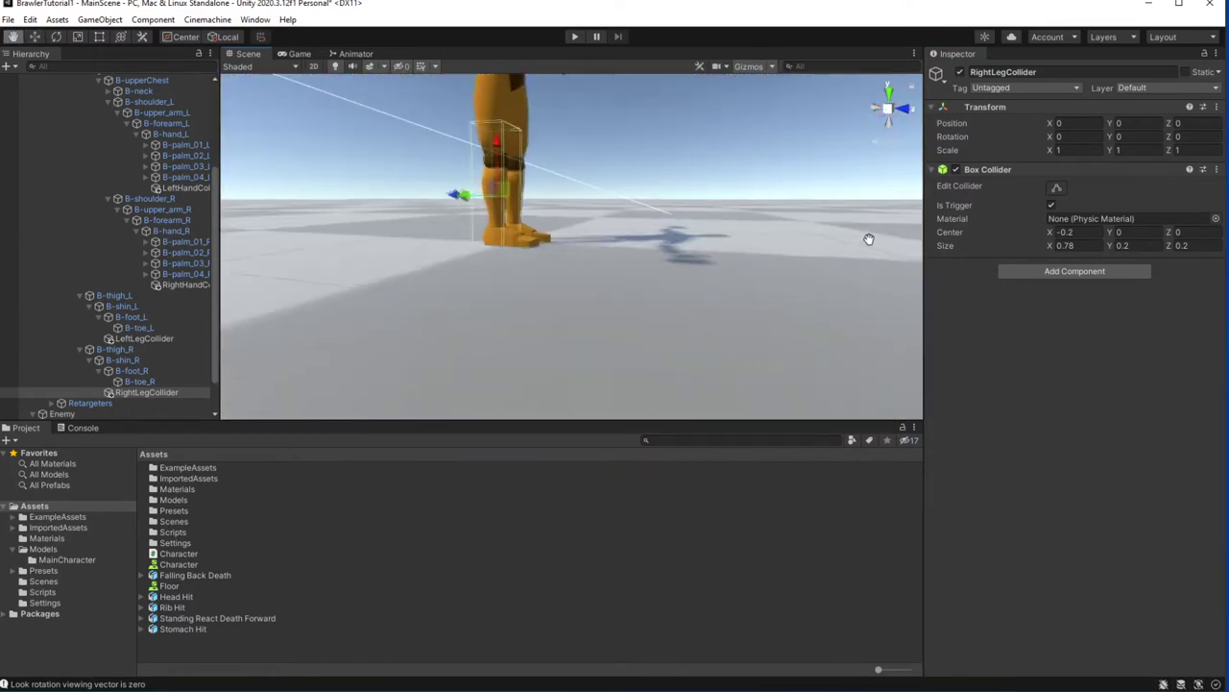
{"action": "mouse_move", "coordinate": [856, 291]}
{"action": "left_mouse_down", "text": "alt"}
{"action": "mouse_move", "coordinate": [744, 270]}
{"action": "mouse_move", "coordinate": [742, 247]}
{"action": "mouse_move", "coordinate": [597, 315]}
{"action": "mouse_move", "coordinate": [740, 262]}
{"action": "left_mouse_up", "text": "alt"}
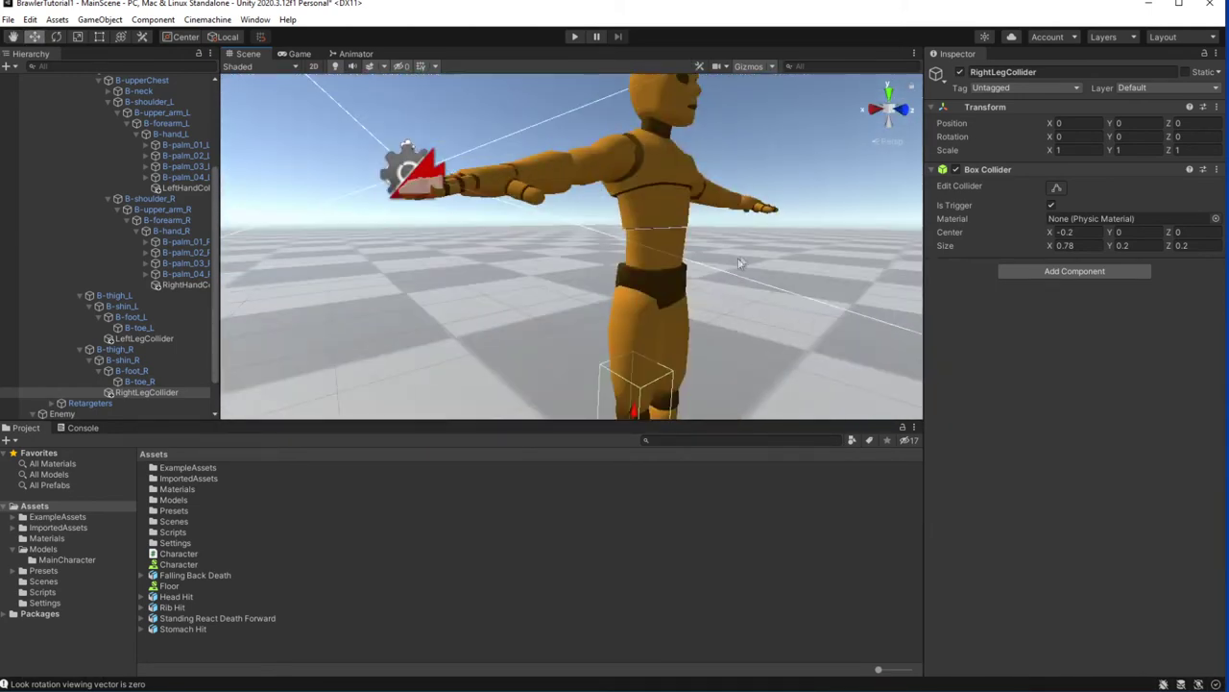
{"action": "left_click", "coordinate": [146, 390]}
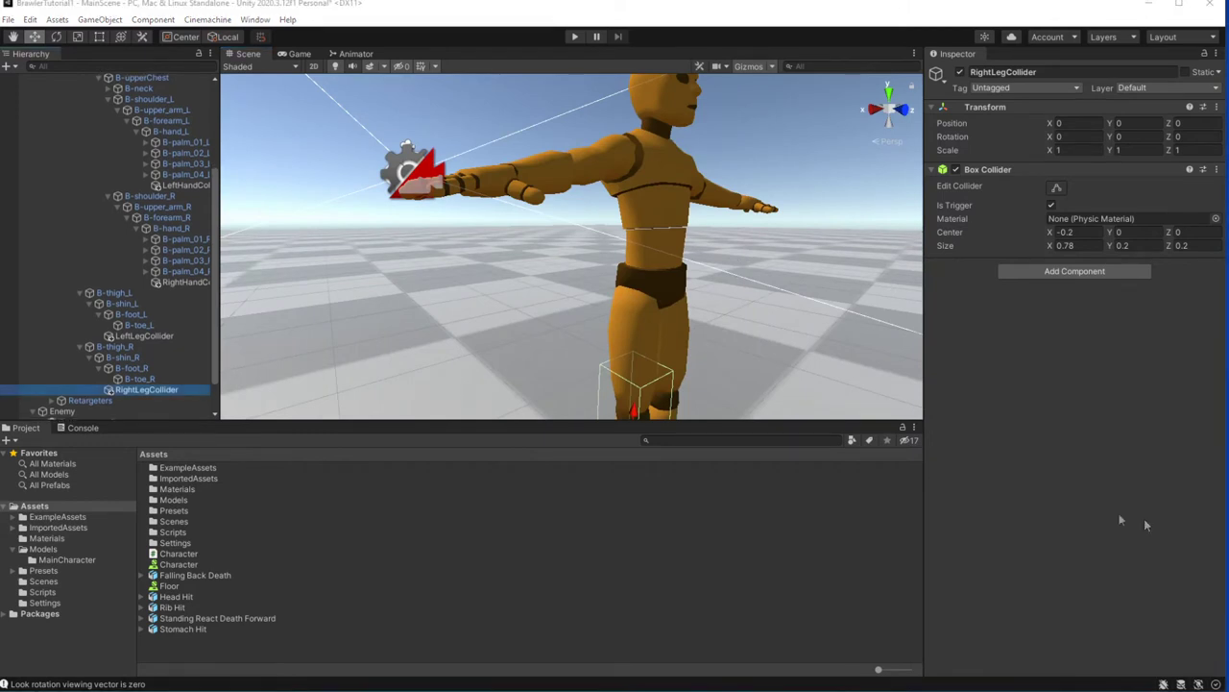
- Add a new script component named AttackManager to BasicMotionsDummy through Add Component
{"action": "scroll", "coordinate": [165, 293], "scroll_direction": "up", "scroll_amount": 5}
{"action": "left_click", "coordinate": [92, 144]}
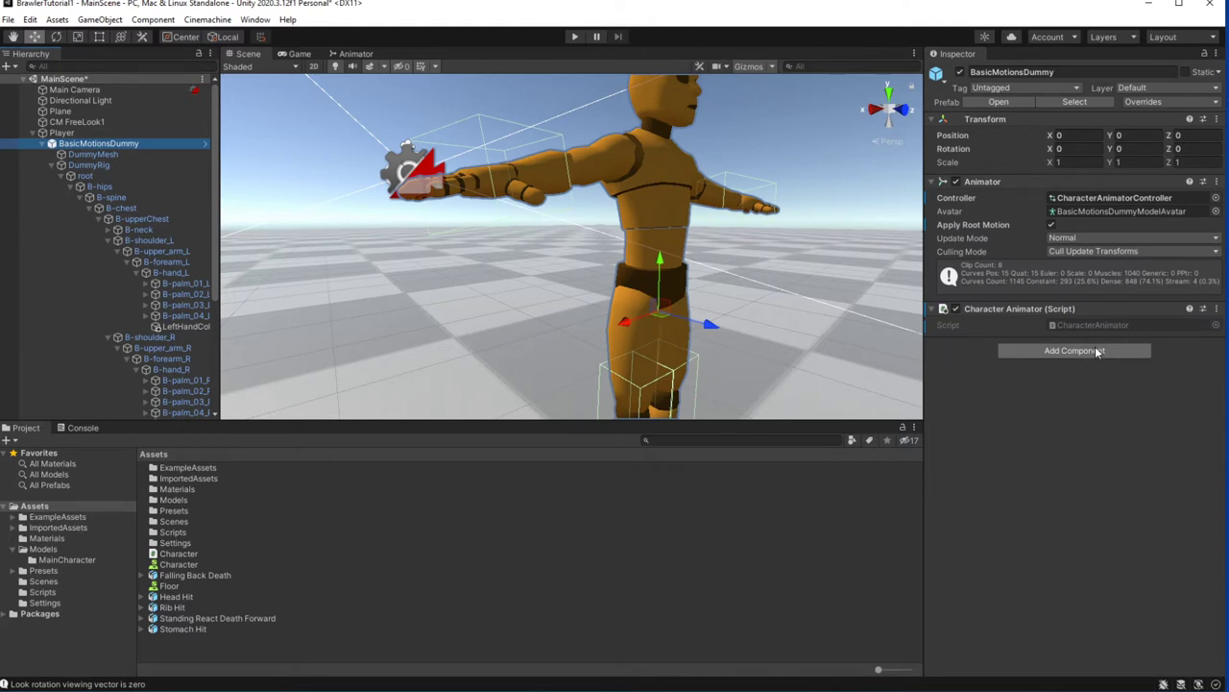
{"action": "left_click", "coordinate": [1096, 351]}
{"action": "type", "text": "AttackManager"}
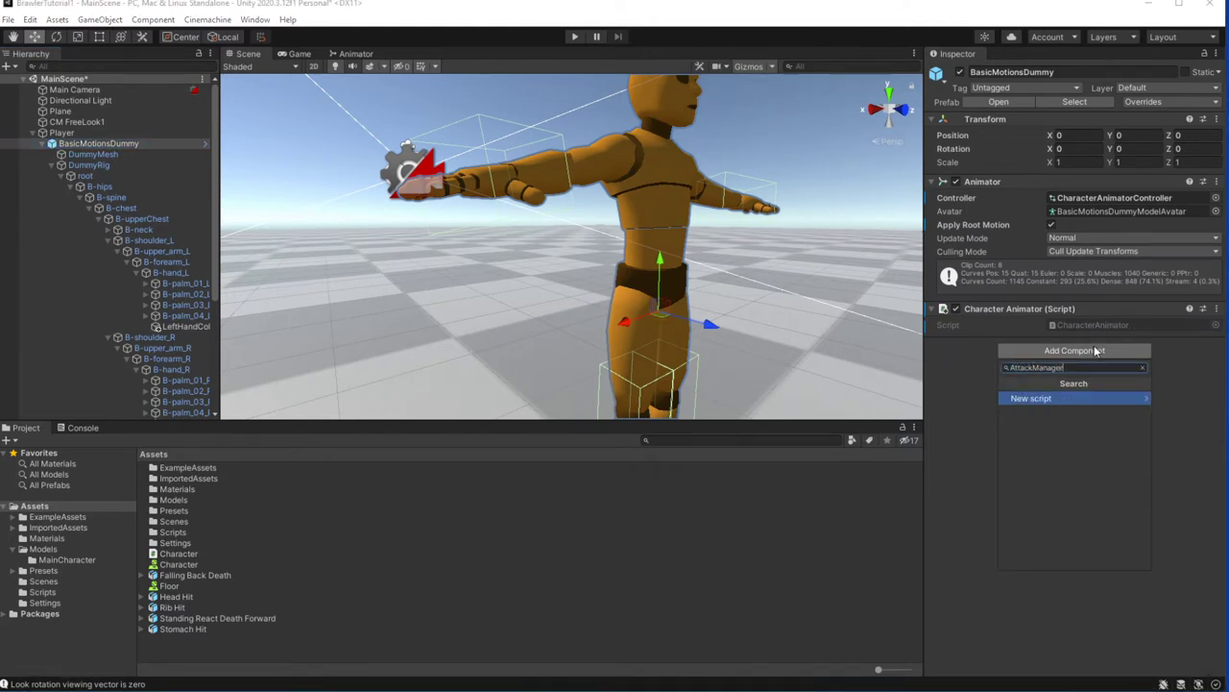
{"action": "key", "text": "Return"}
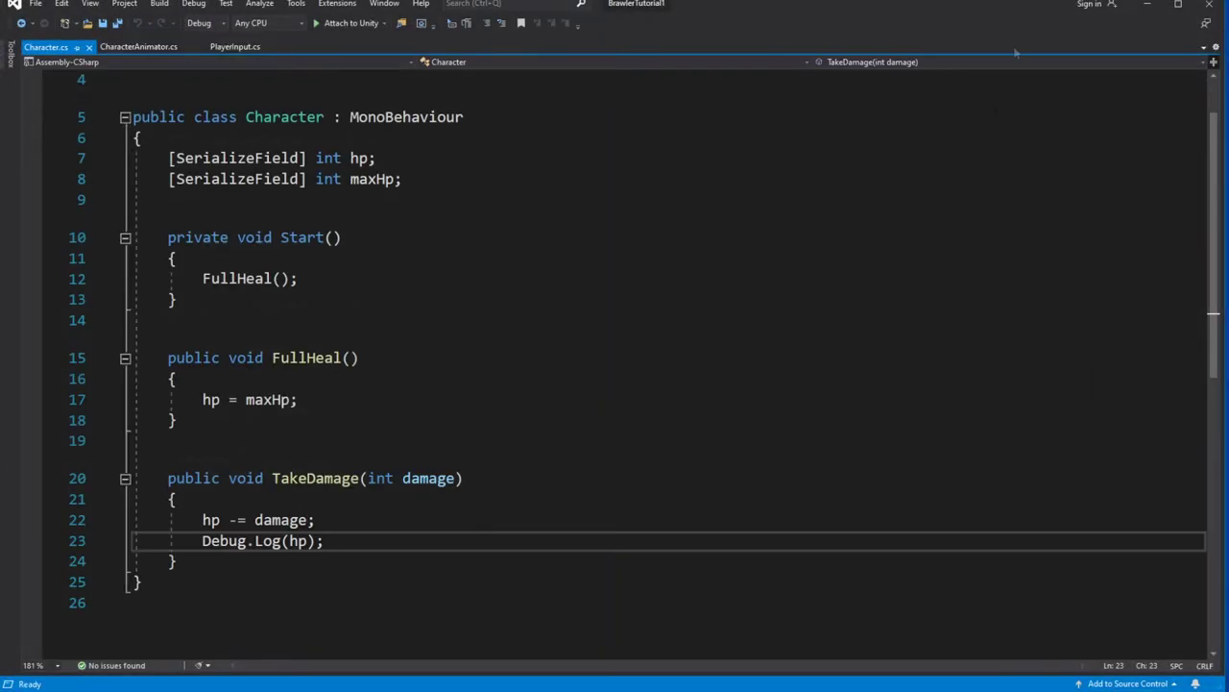
- Open AttackManager.cs in Visual Studio and delete the default Start and Update methods
{"action": "key", "text": "alt+Tab"}
{"action": "double_click", "coordinate": [1089, 359]}
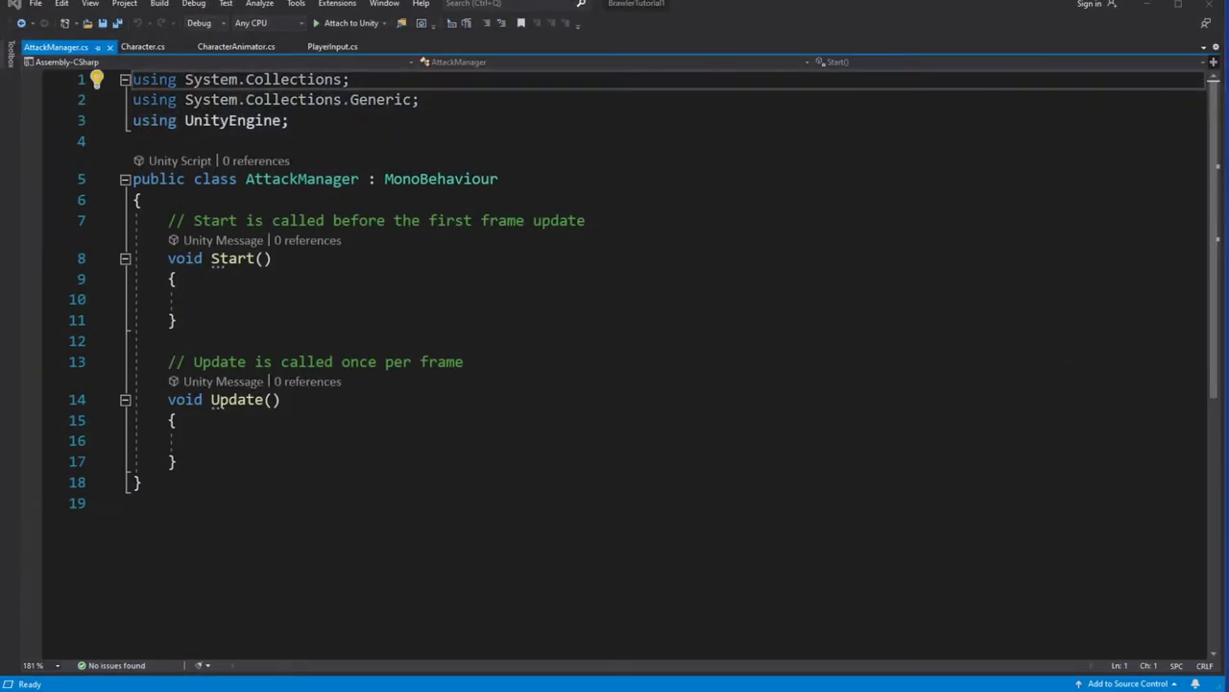
{"action": "left_click_drag", "start_coordinate": [177, 461], "coordinate": [168, 220]}
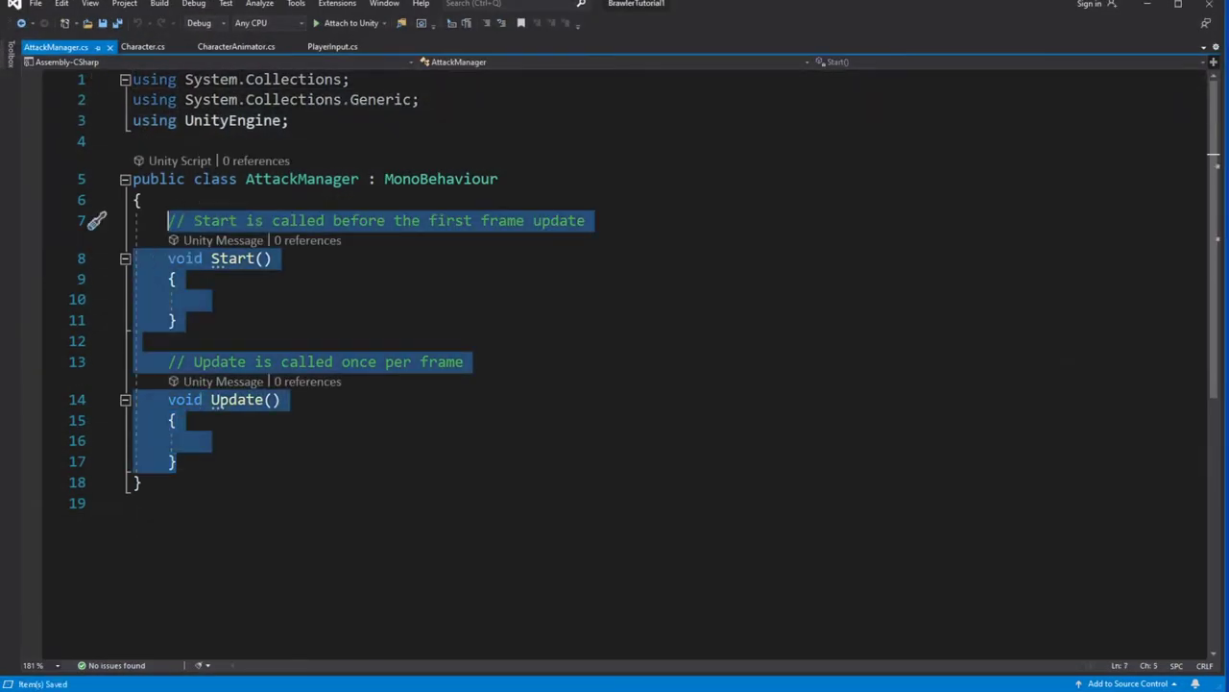
{"action": "key", "text": "Delete"}
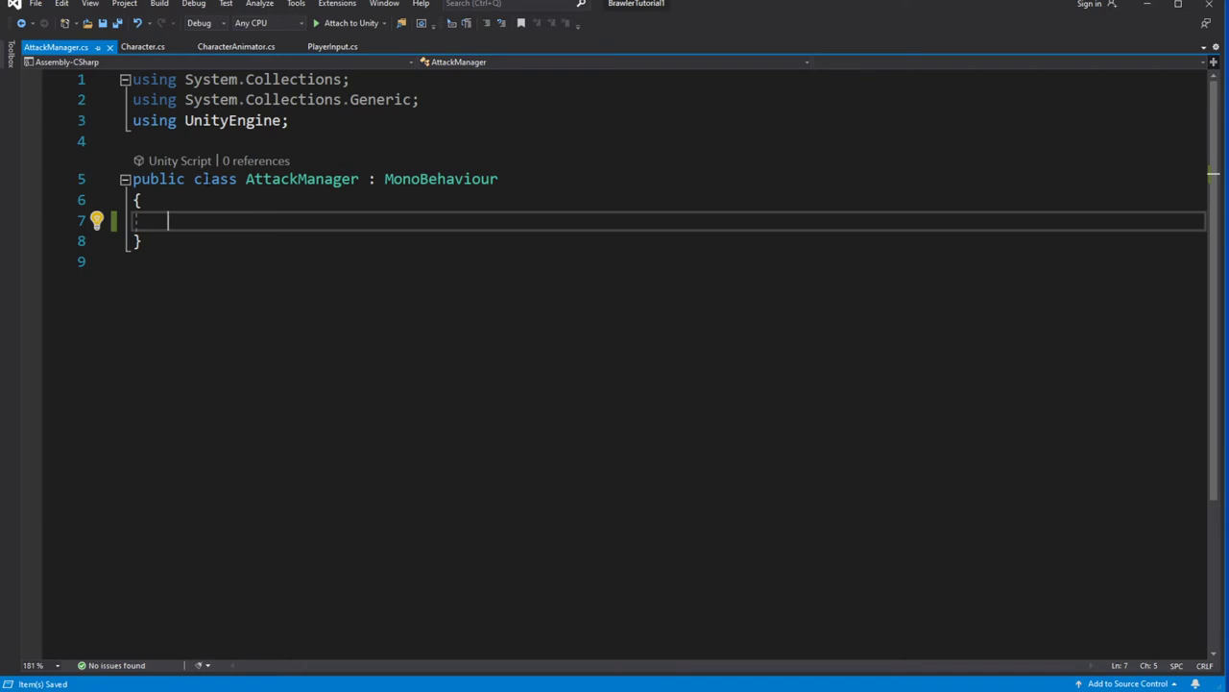
- Declare [SerializeField] Collider fields leftHand and rightHand
{"action": "type", "text": "[Seri"}
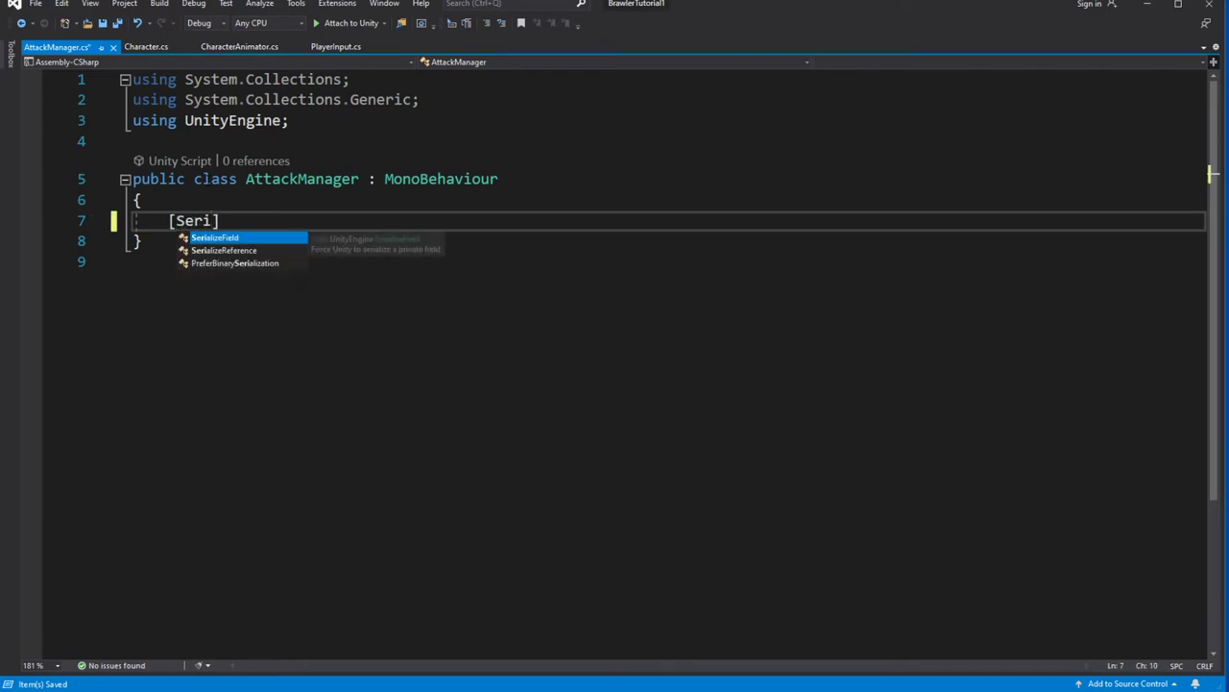
{"action": "key", "text": "Tab"}
{"action": "type", "text": "] "}
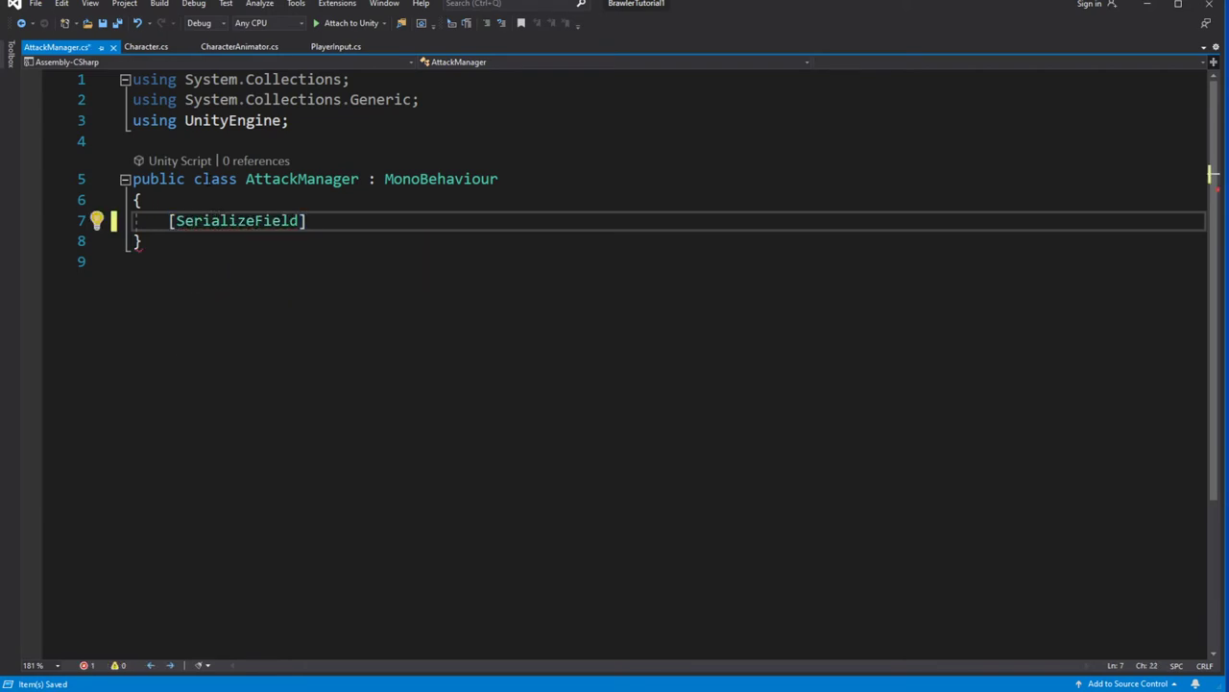
{"action": "type", "text": "Colli"}
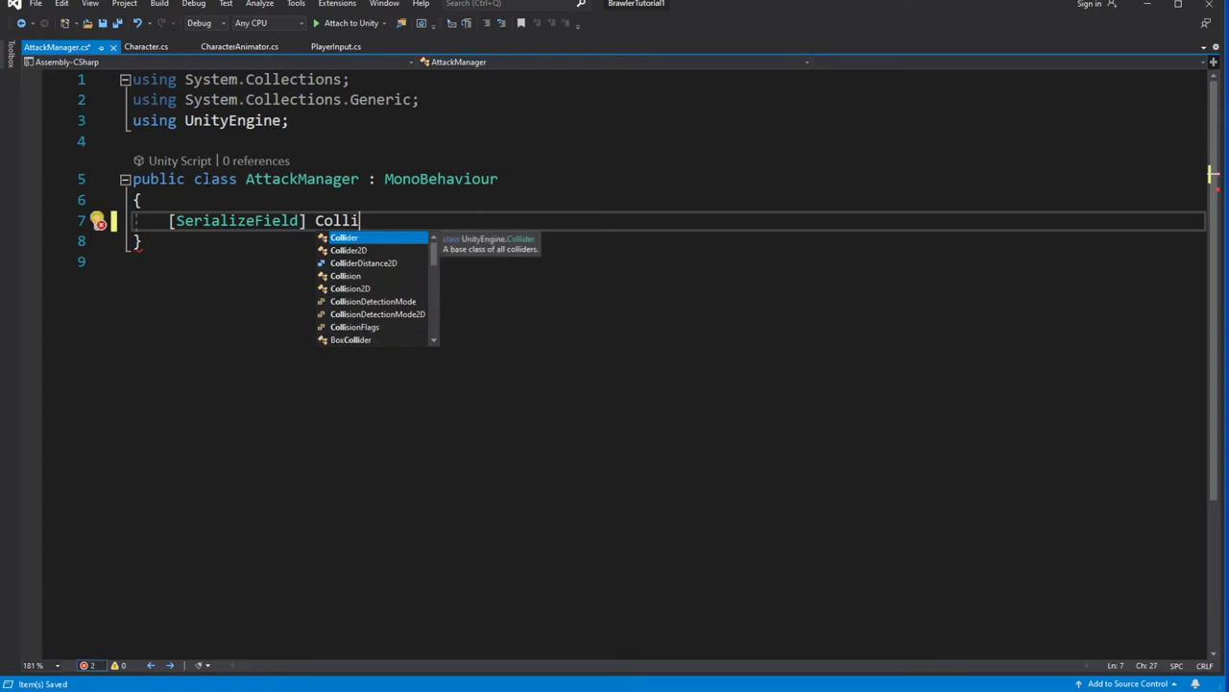
{"action": "key", "text": "space"}
{"action": "type", "text": "leftHand"}
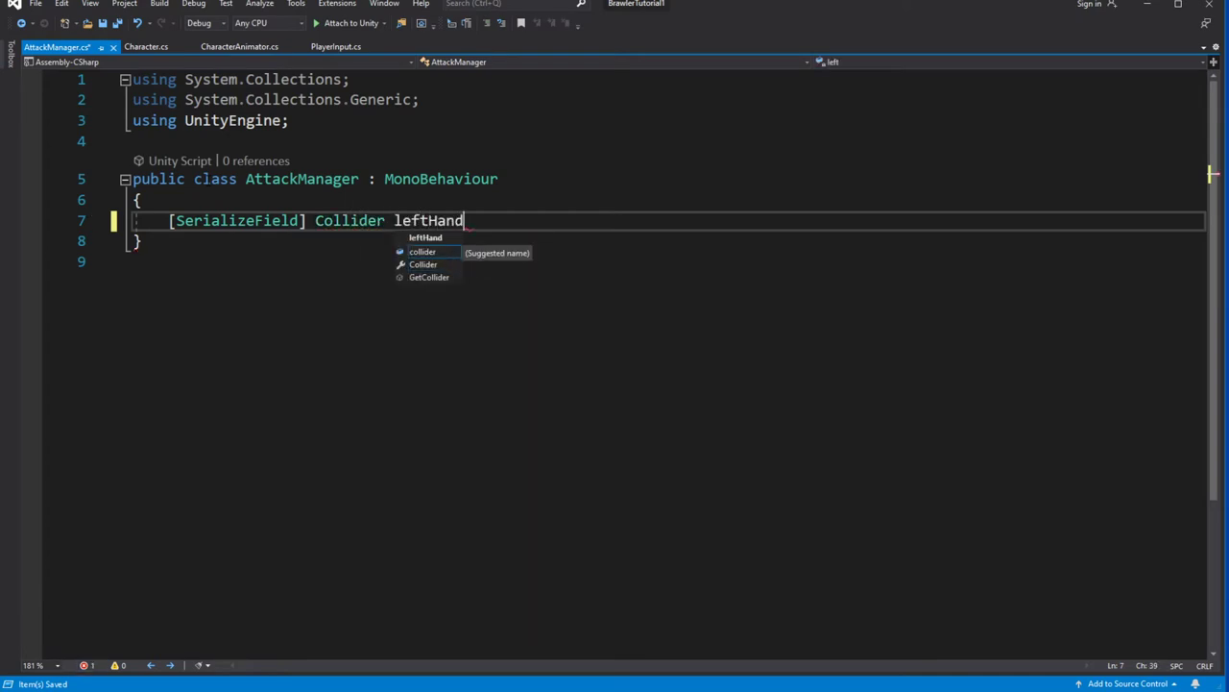
{"action": "type", "text": ";"}
{"action": "key", "text": "Return"}
{"action": "type", "text": "[Seriu] Colli rightHand;"}
{"action": "key", "text": "Return"}
- Declare [SerializeField] Collider fields leftLeg and rightLeg, fixing the rightLef typo
{"action": "type", "text": "[Ser"}
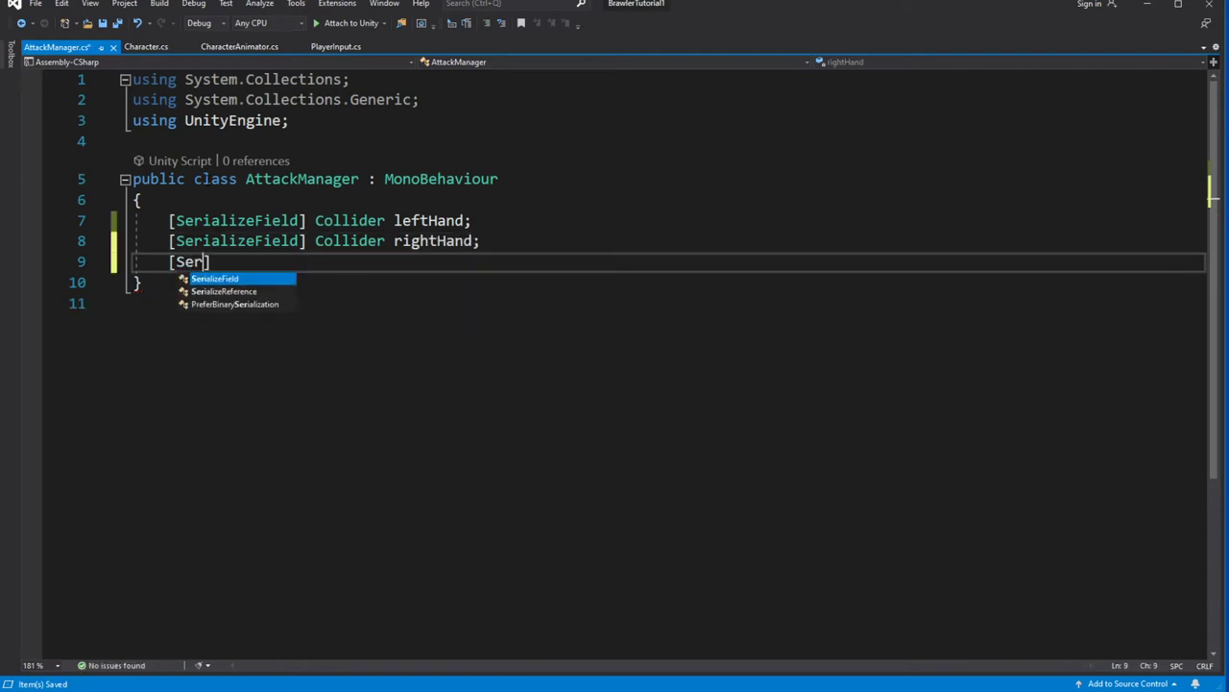
{"action": "key", "text": "Tab"}
{"action": "type", "text": "] Colli"}
{"action": "key", "text": "Tab"}
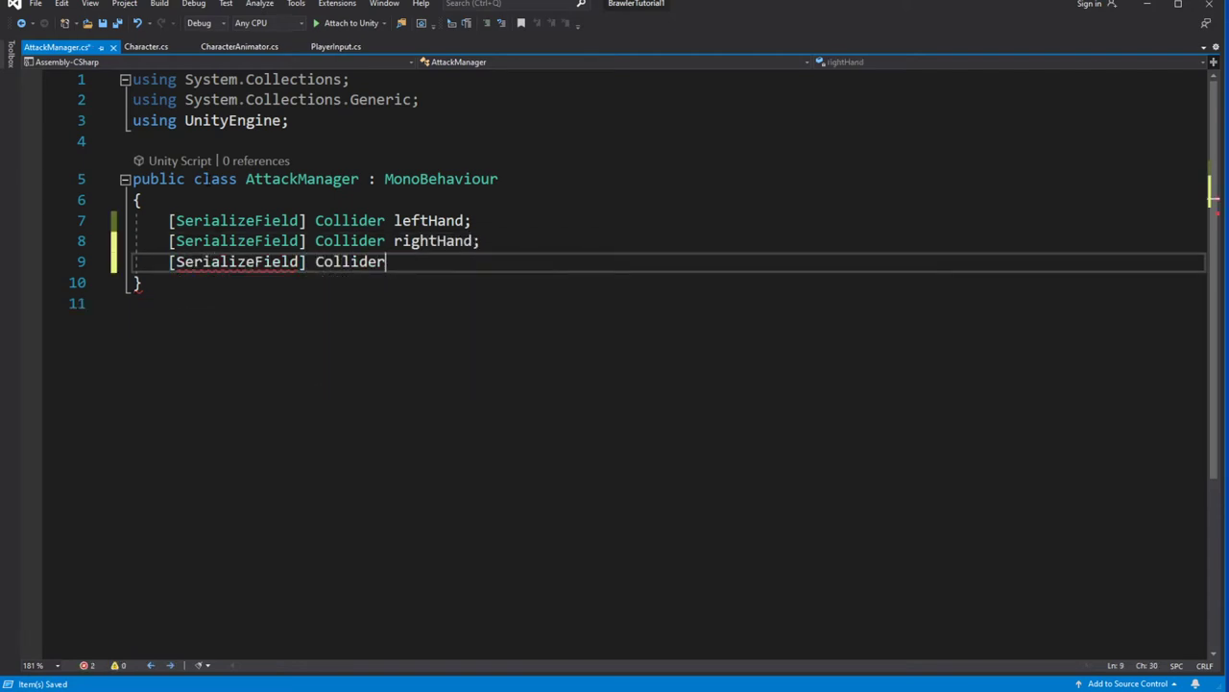
{"action": "type", "text": " left"}
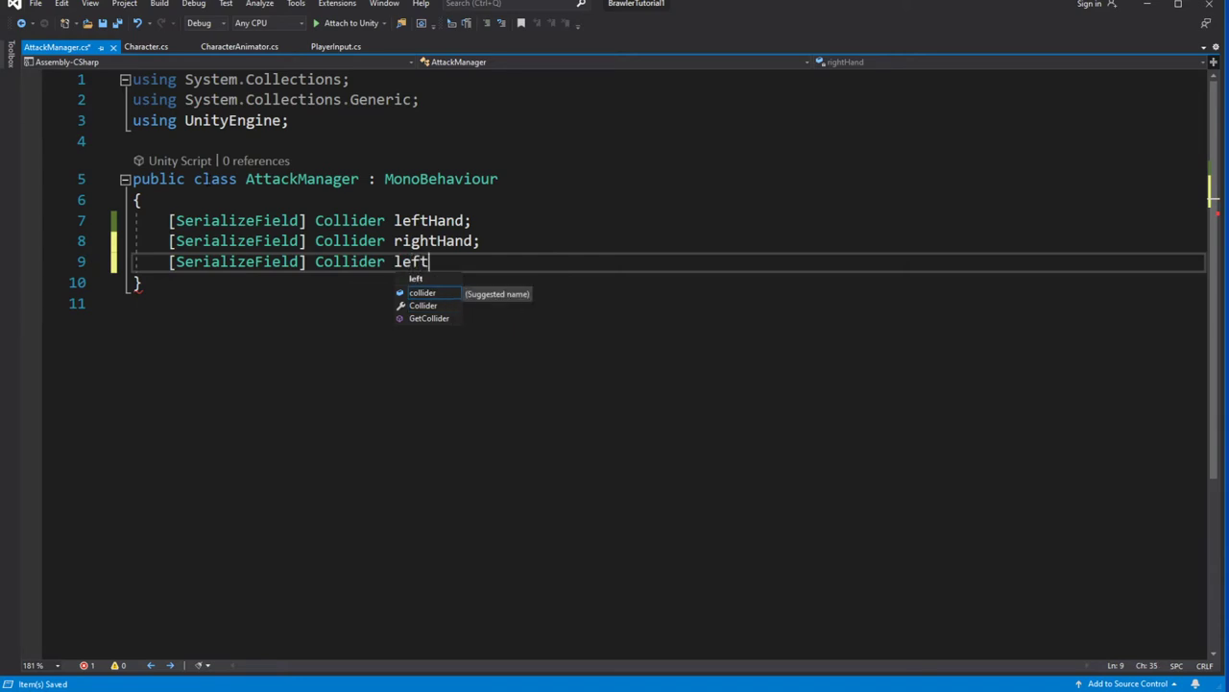
{"action": "type", "text": "Leg;"}
{"action": "key", "text": "Return"}
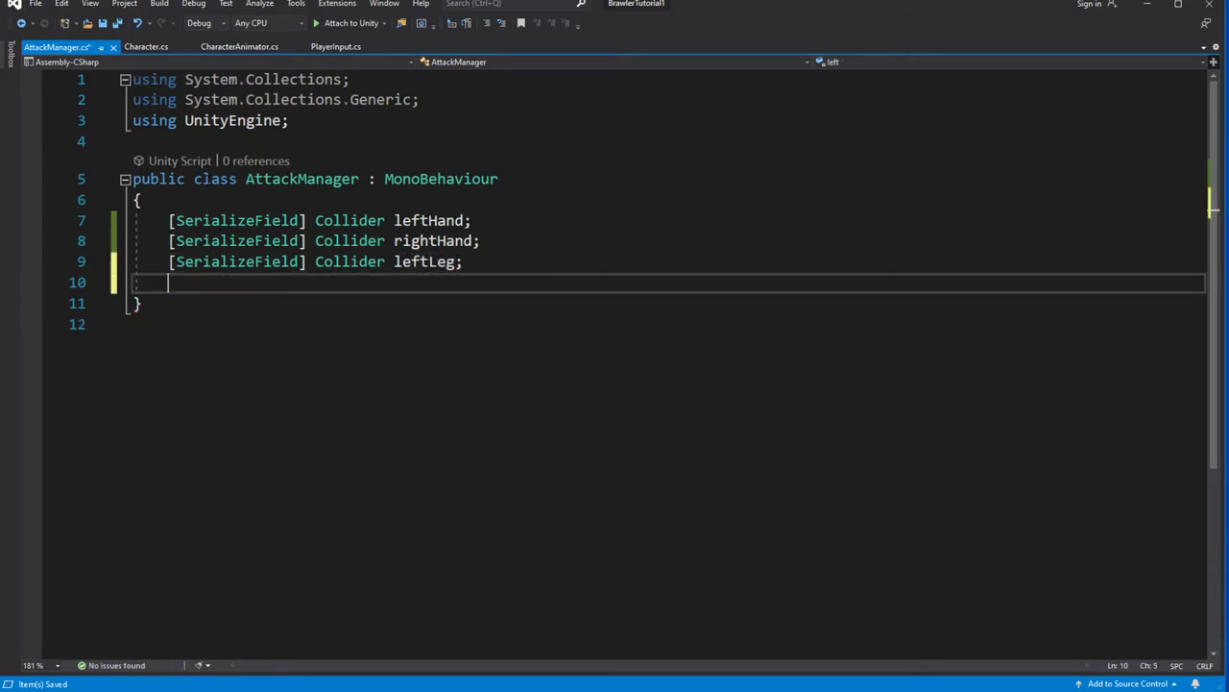
{"action": "type", "text": "[Sd"}
{"action": "key", "text": "Tab"}
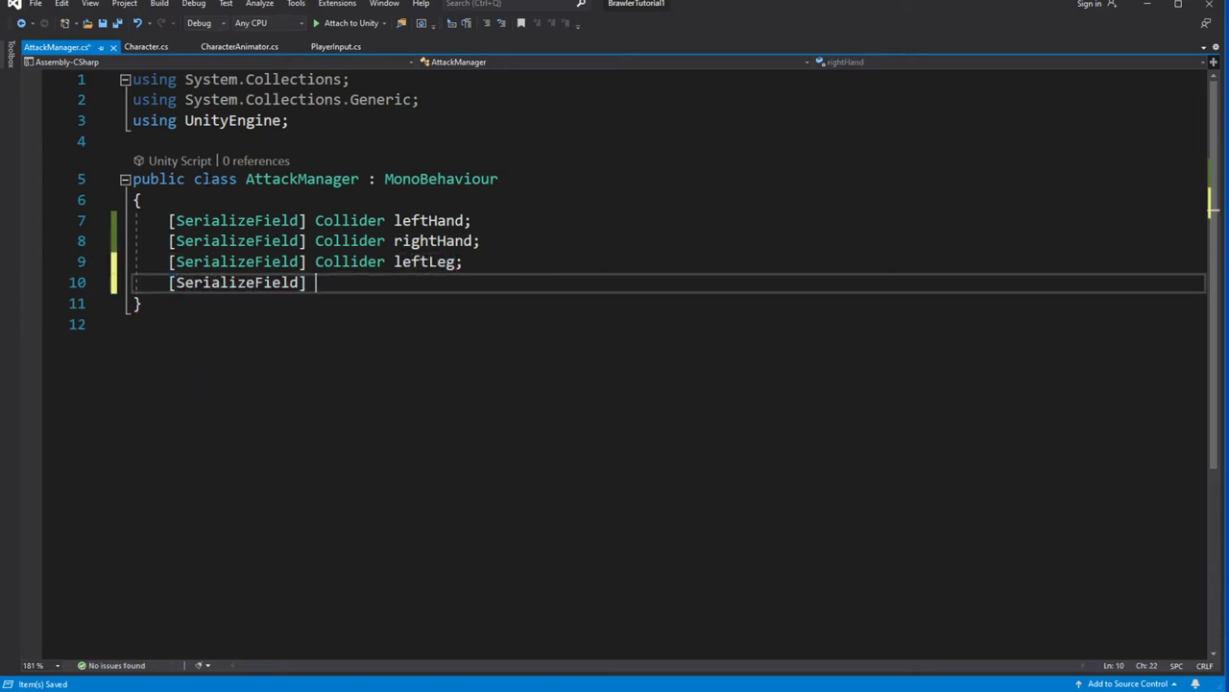
{"action": "type", "text": "Colli"}
{"action": "key", "text": "Tab"}
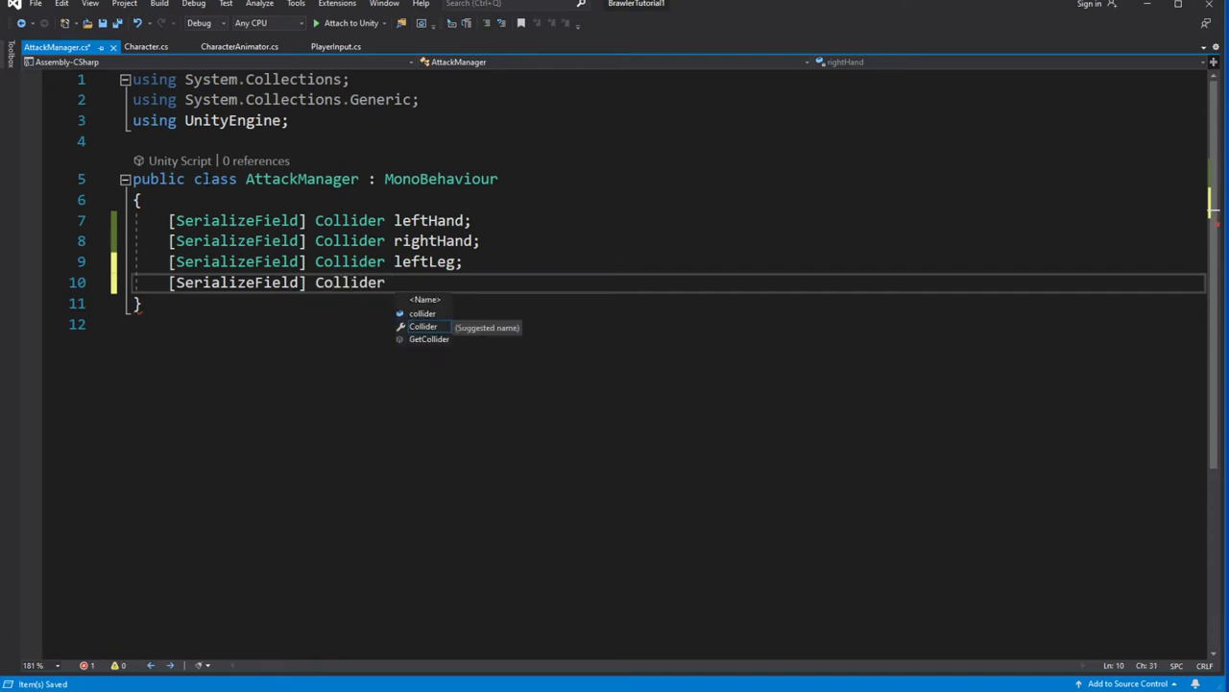
{"action": "type", "text": "rightLef"}
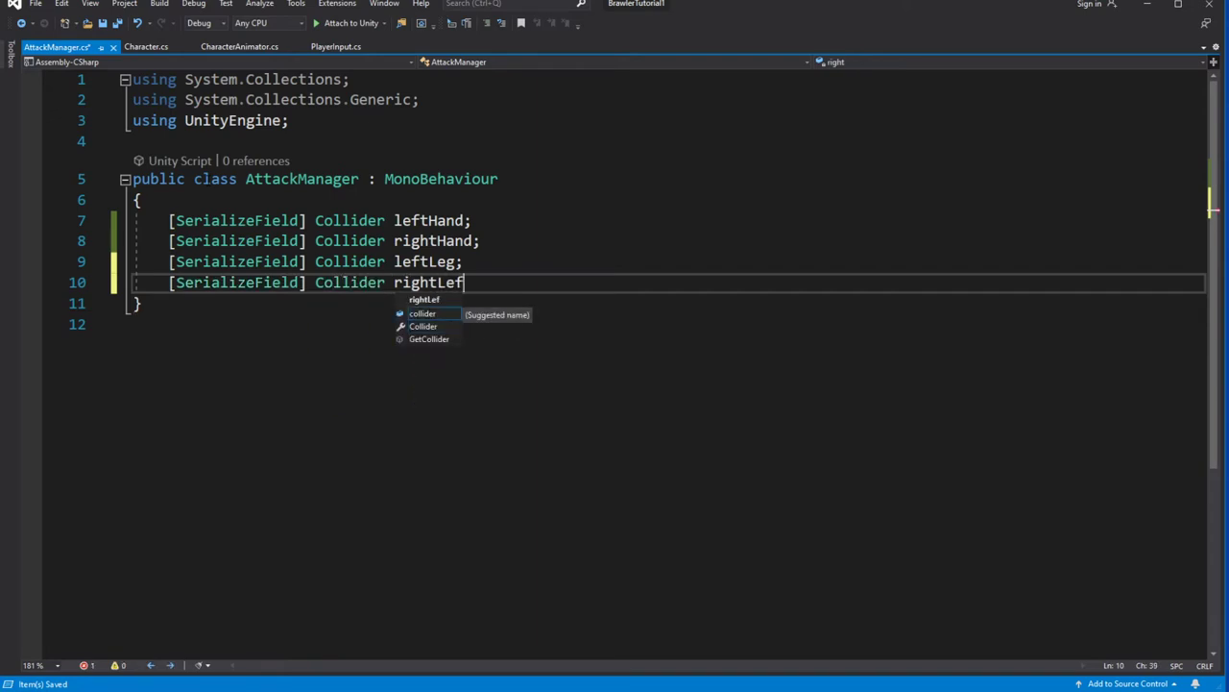
{"action": "type", "text": ";"}
{"action": "key", "text": "Left"}
{"action": "key", "text": "BackSpace"}
{"action": "type", "text": "g"}
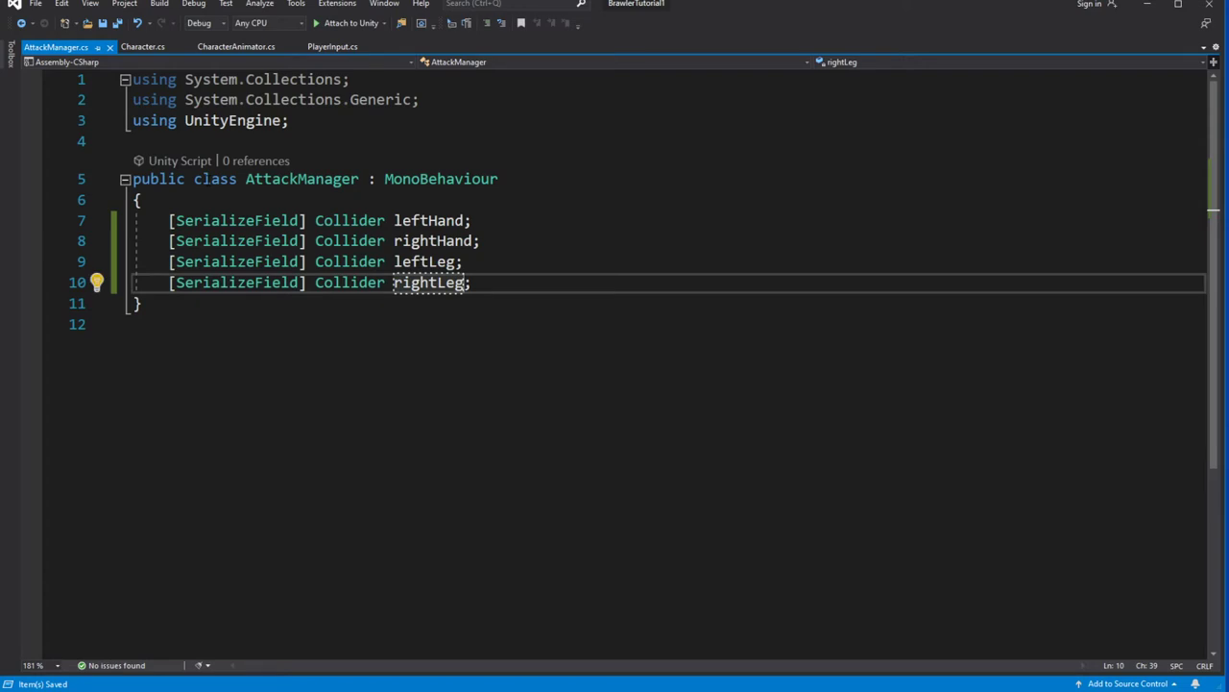
{"action": "key", "text": "Return"}
{"action": "key", "text": "Return"}
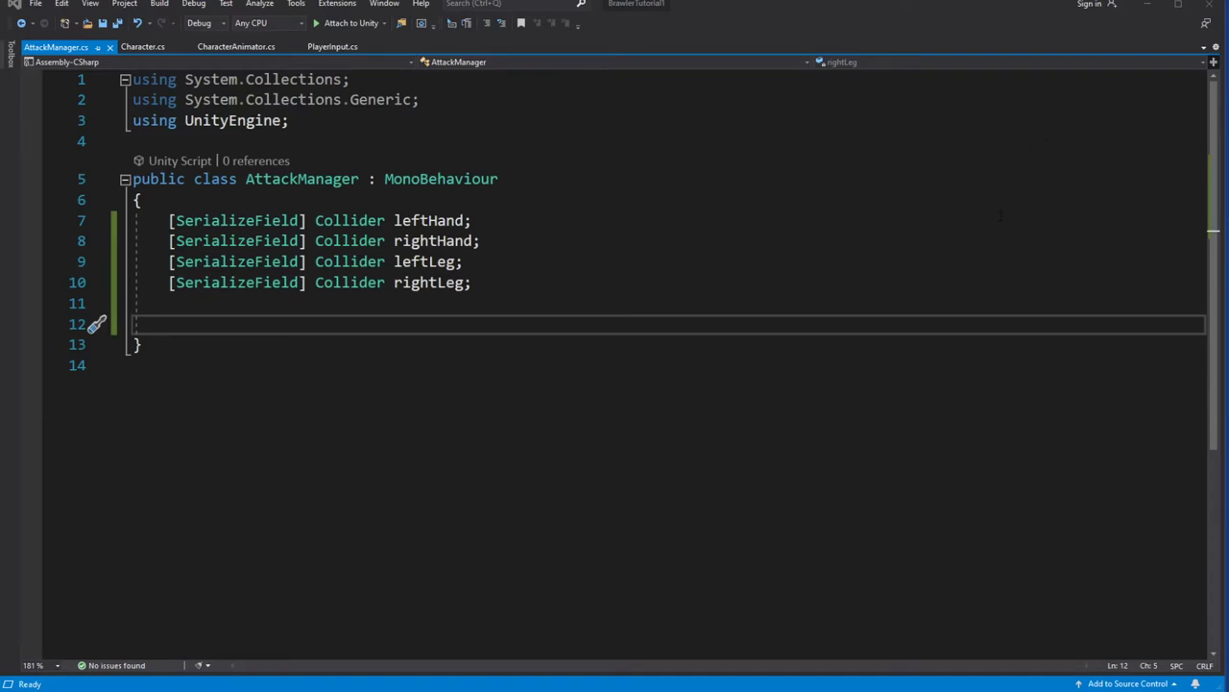
- Drag LeftHandCollider, RightHandCollider, LeftLegCollider and RightLegCollider onto the matching Attack Manager fields
{"action": "left_click", "coordinate": [1147, 6]}
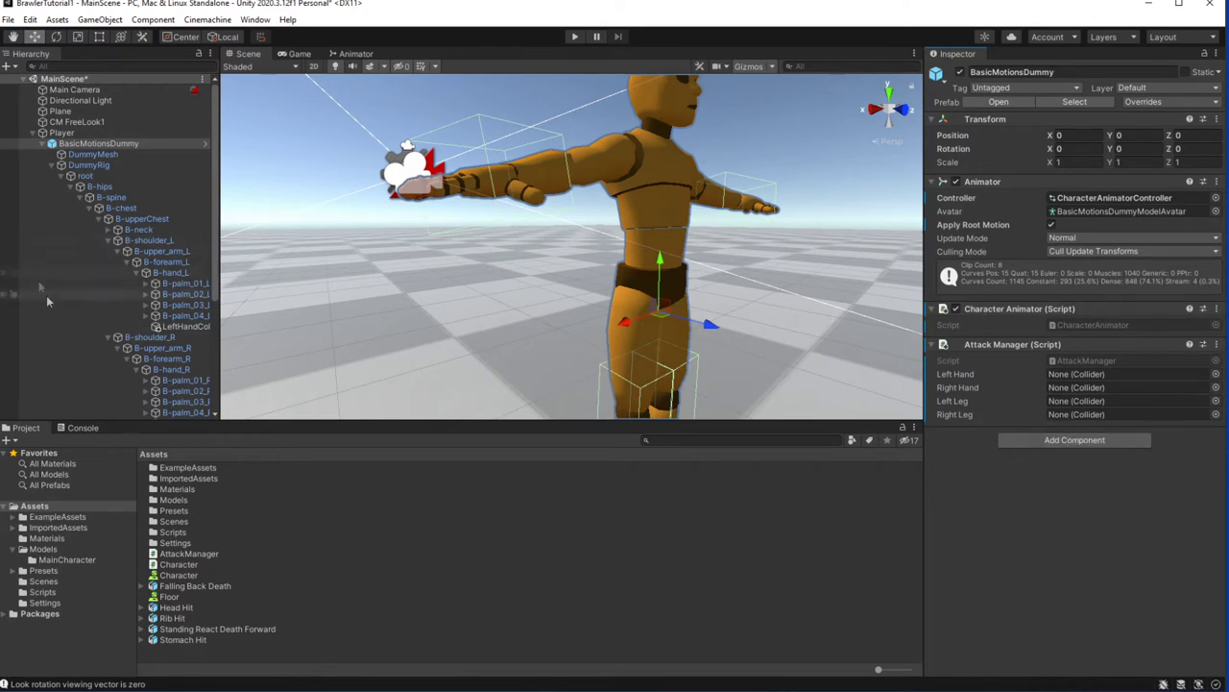
{"action": "scroll", "coordinate": [46, 295], "scroll_direction": "down", "scroll_amount": 2}
{"action": "left_click", "coordinate": [175, 287]}
{"action": "left_click_drag", "start_coordinate": [176, 290], "coordinate": [1114, 374]}
{"action": "left_click_drag", "start_coordinate": [188, 384], "coordinate": [1114, 387]}
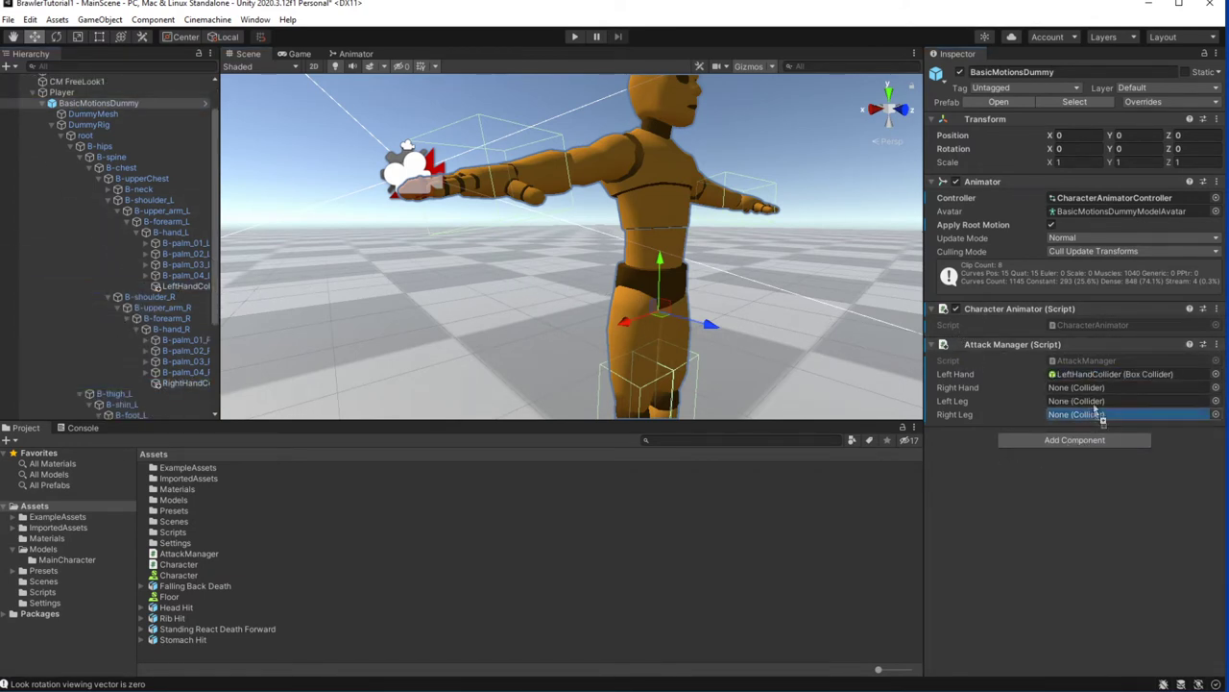
{"action": "scroll", "coordinate": [105, 288], "scroll_direction": "down", "scroll_amount": 7}
{"action": "left_click_drag", "start_coordinate": [144, 295], "coordinate": [1082, 405]}
{"action": "left_click_drag", "start_coordinate": [160, 351], "coordinate": [1126, 416]}
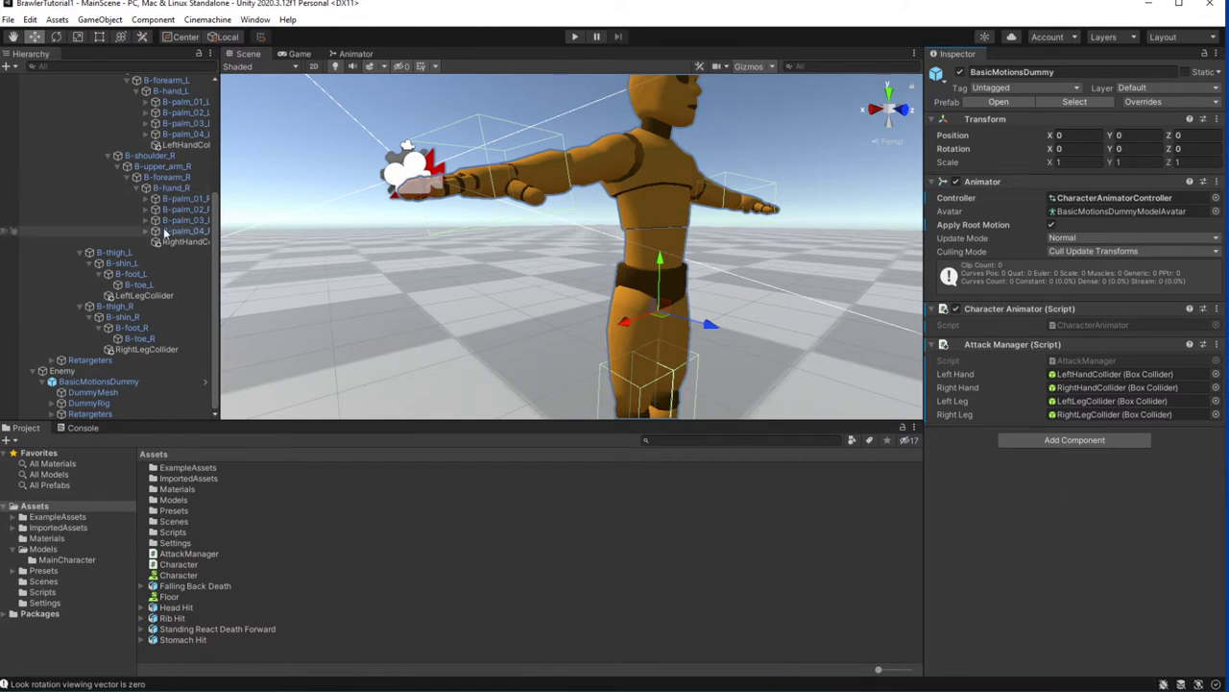
{"action": "scroll", "coordinate": [163, 227], "scroll_direction": "up", "scroll_amount": 5}
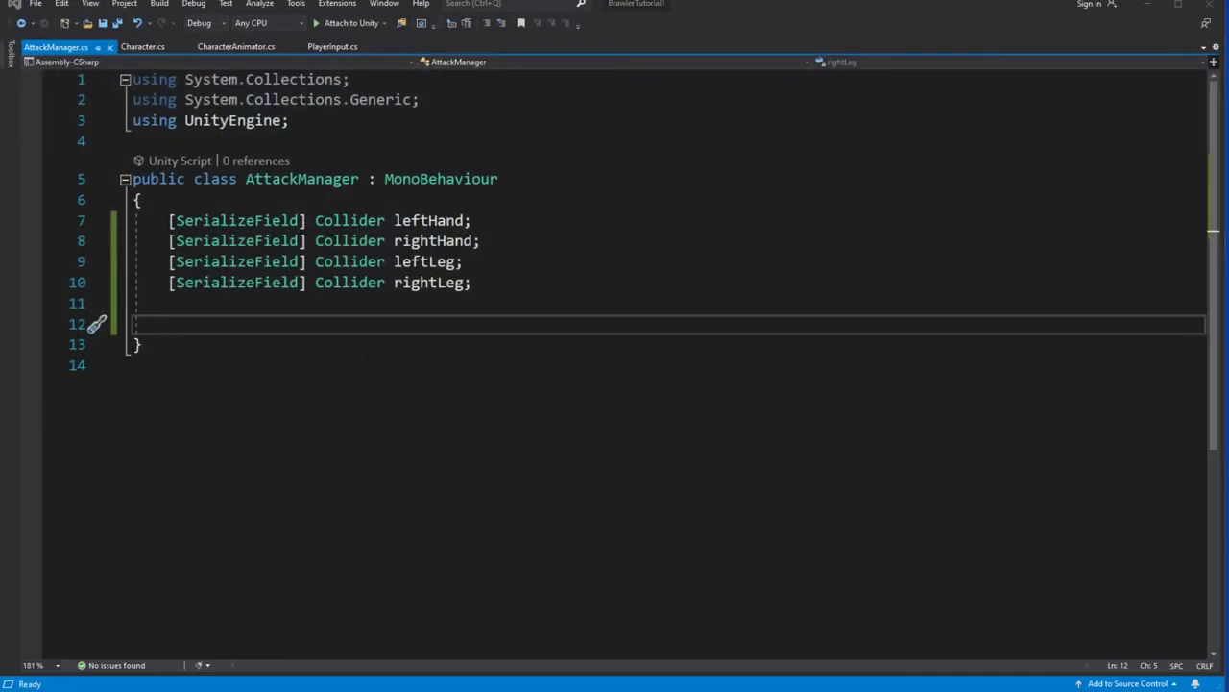
{"action": "left_click", "coordinate": [293, 325]}
- Write EnableColliderLeftHand() setting leftHand.enabled = true and save the script
{"action": "type", "text": "public "}
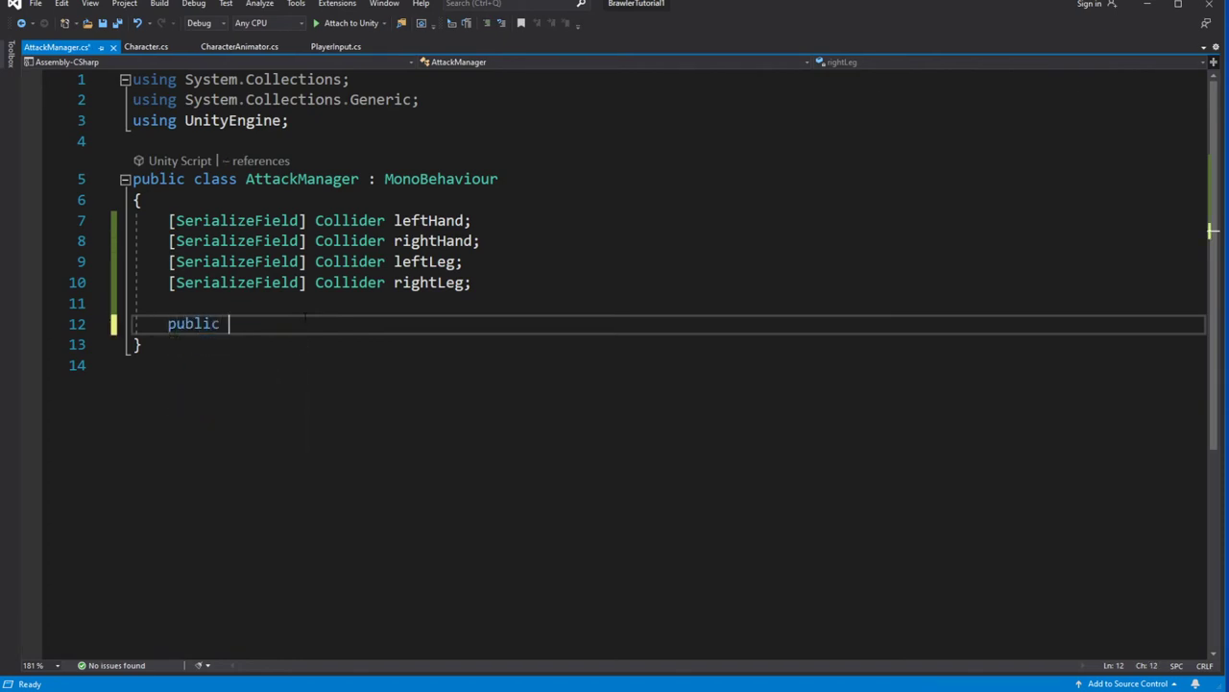
{"action": "type", "text": "void "}
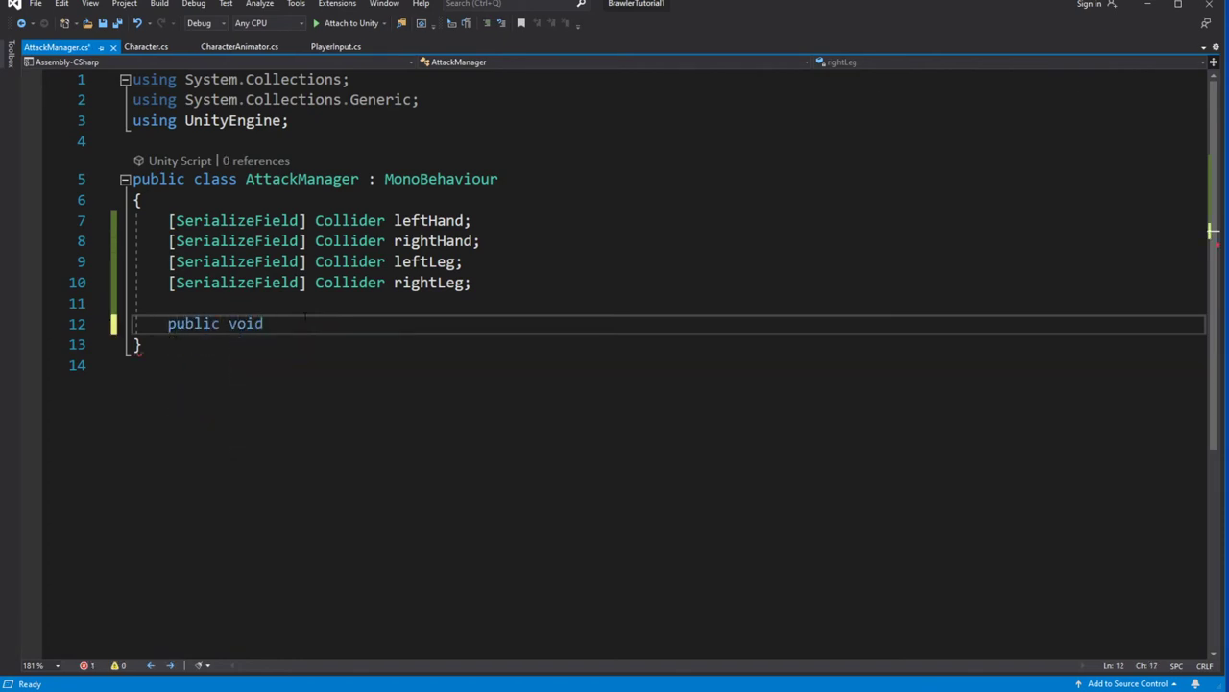
{"action": "type", "text": "Enable"}
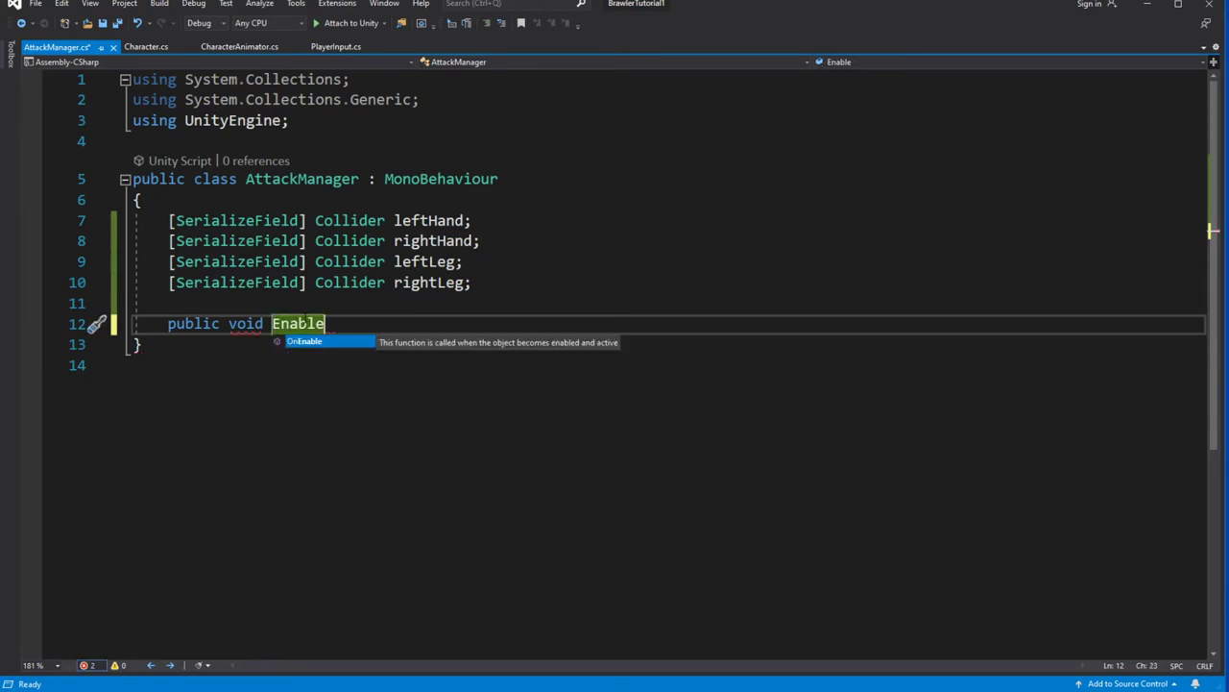
{"action": "type", "text": "coll"}
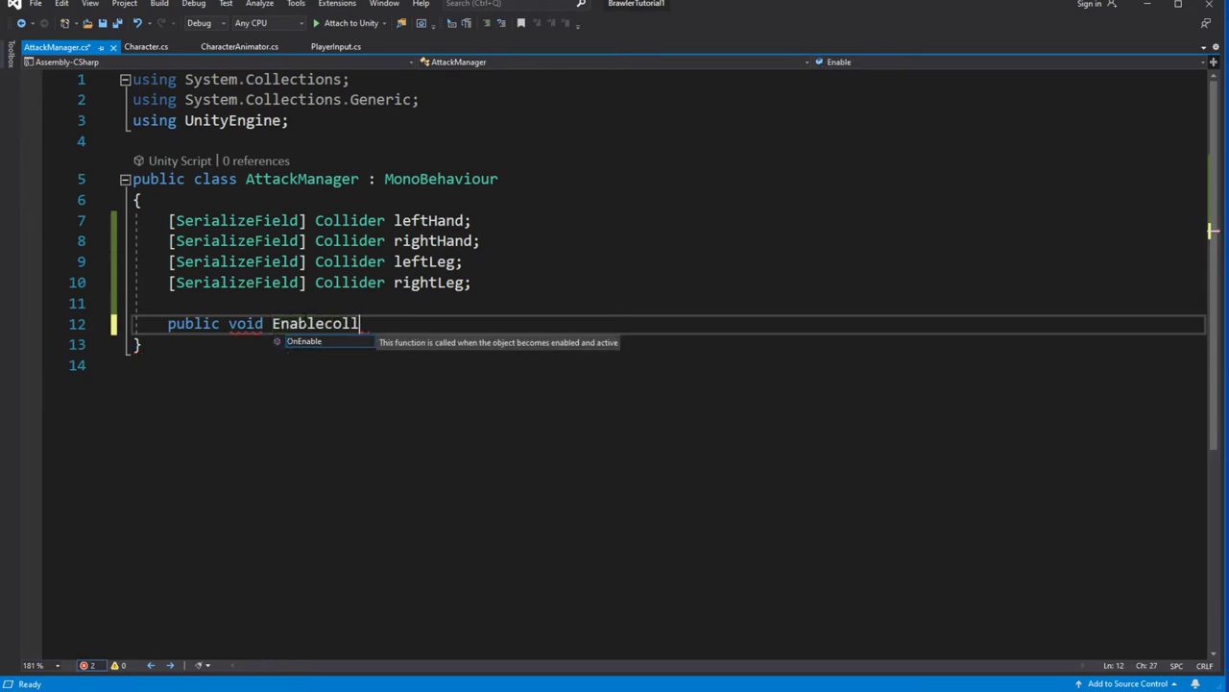
{"action": "key", "text": "BackSpace"}
{"action": "type", "text": "ColliderLeftHand() { }"}
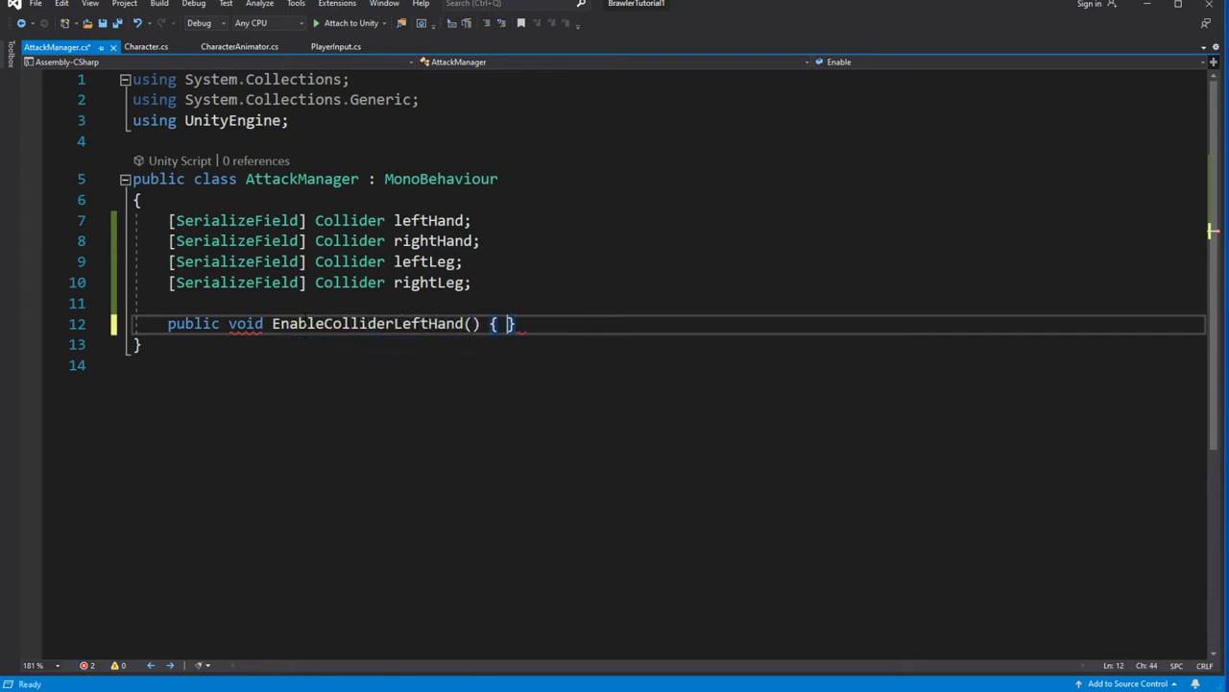
{"action": "key", "text": "Return"}
{"action": "key", "text": "Return"}
{"action": "type", "text": "le"}
{"action": "key", "text": "Tab"}
{"action": "type", "text": "."}
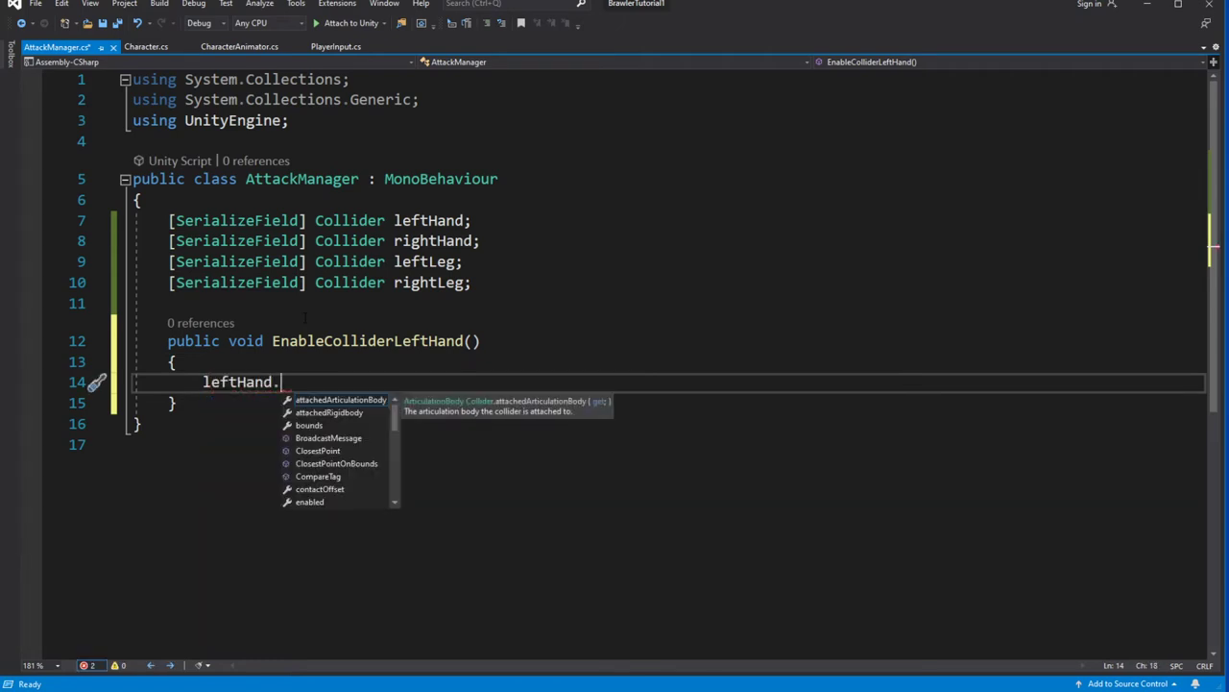
{"action": "type", "text": "Set"}
{"action": "key", "text": "BackSpace"}
{"action": "key", "text": "BackSpace"}
{"action": "key", "text": "BackSpace"}
{"action": "key", "text": "BackSpace"}
{"action": "type", "text": ".enabled = tr"}
{"action": "key", "text": "Tab"}
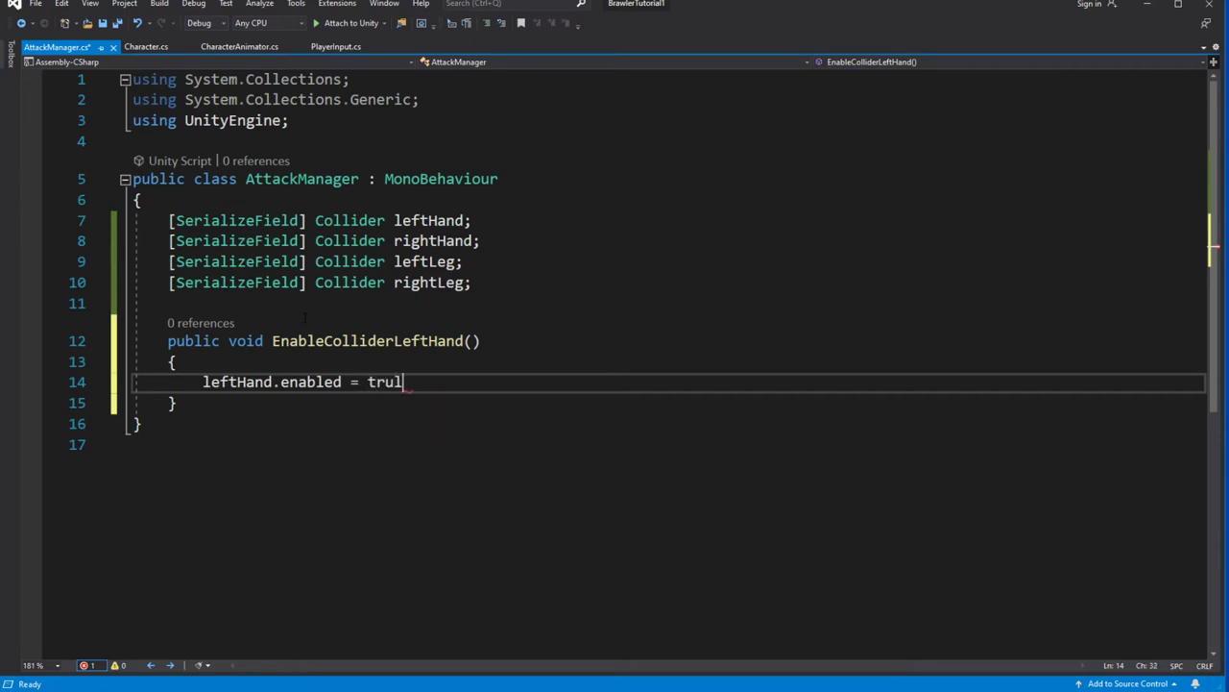
{"action": "type", "text": ";"}
{"action": "key", "text": "ctrl+s"}
- Paste a copy of the method and turn it into DisableColliderLeftHand setting enabled to false
{"action": "scroll", "coordinate": [197, 289], "scroll_direction": "down", "scroll_amount": 2}
{"action": "left_click", "coordinate": [500, 217]}
{"action": "key", "text": "Left"}
{"action": "left_click_drag", "start_coordinate": [179, 278], "coordinate": [167, 216]}
{"action": "key", "text": "ctrl+c"}
{"action": "left_click", "coordinate": [179, 278]}
{"action": "key", "text": "Return"}
{"action": "key", "text": "Return"}
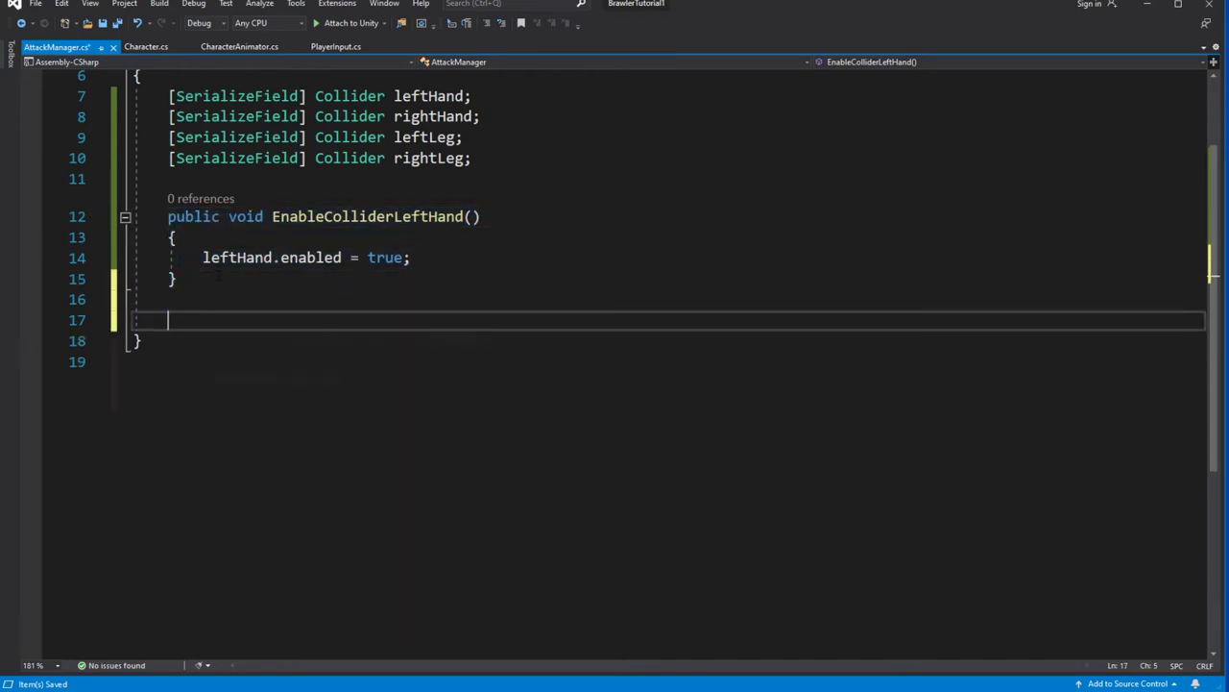
{"action": "key", "text": "ctrl+v"}
{"action": "double_click", "coordinate": [385, 379]}
{"action": "type", "text": "false"}
{"action": "left_click_drag", "start_coordinate": [323, 336], "coordinate": [288, 336]}
{"action": "type", "text": "Disable"}
{"action": "left_click", "coordinate": [478, 409]}
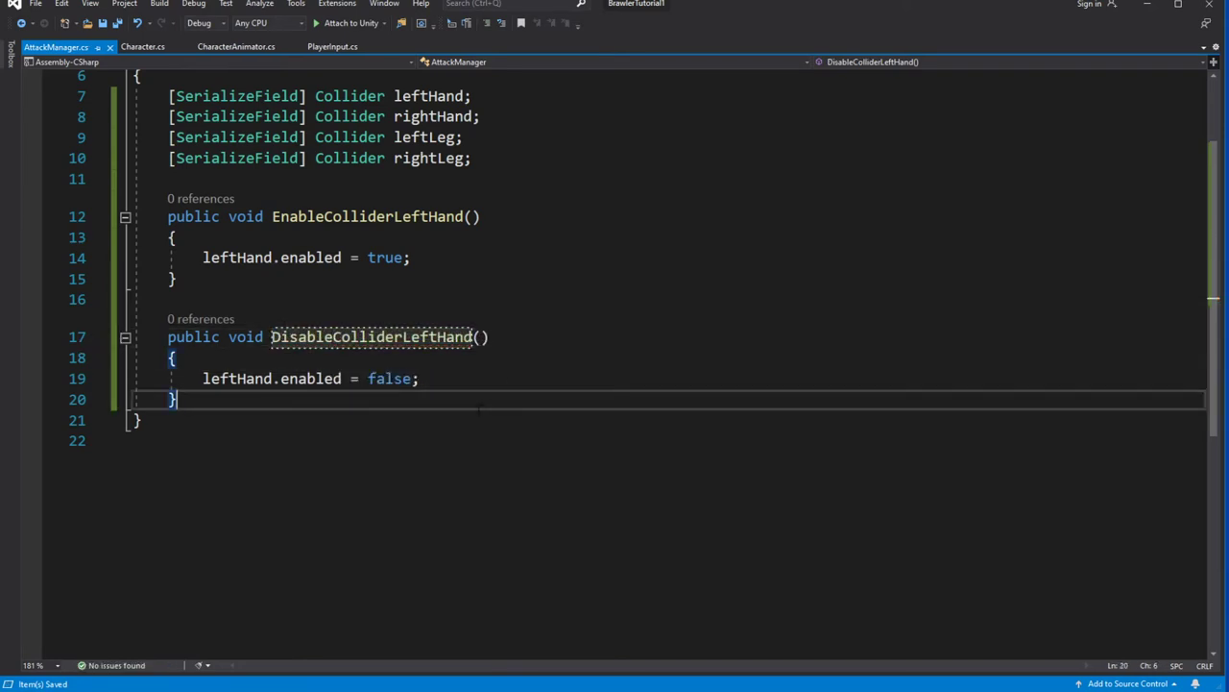
- Add EnableColliderRightHand() setting rightHand.enabled = true
{"action": "key", "text": "Return"}
{"action": "key", "text": "Return"}
{"action": "type", "text": "p"}
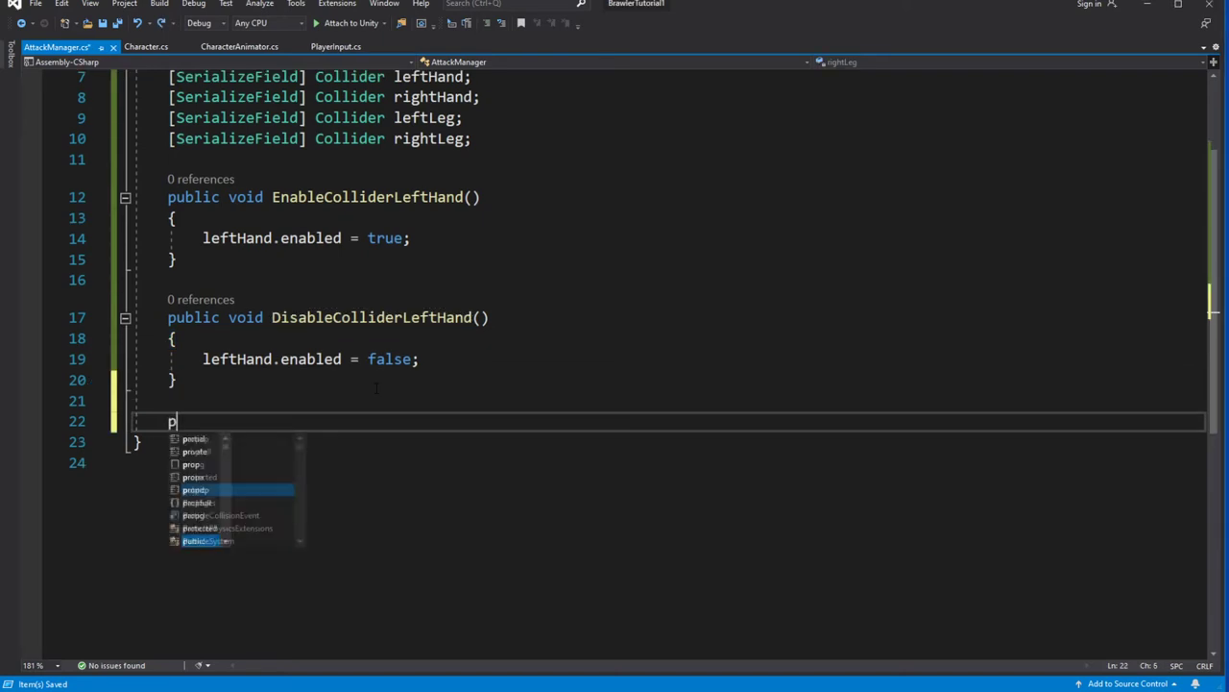
{"action": "type", "text": "ublic void Enable"}
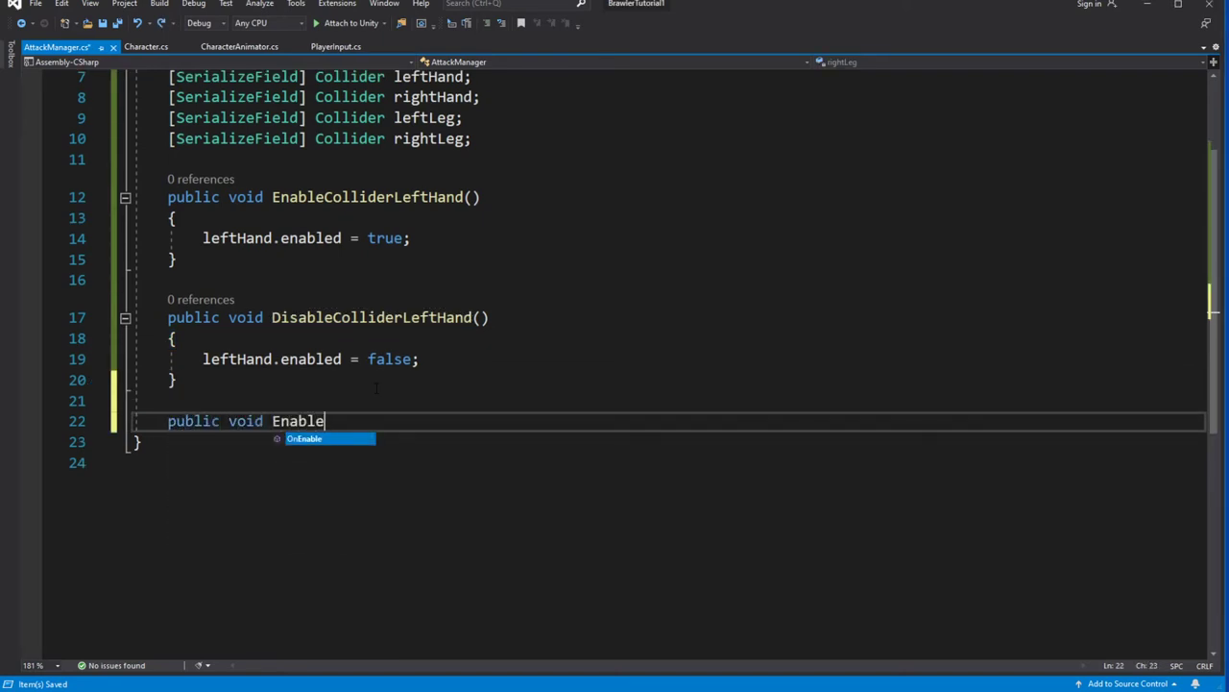
{"action": "type", "text": "ColliderRight"}
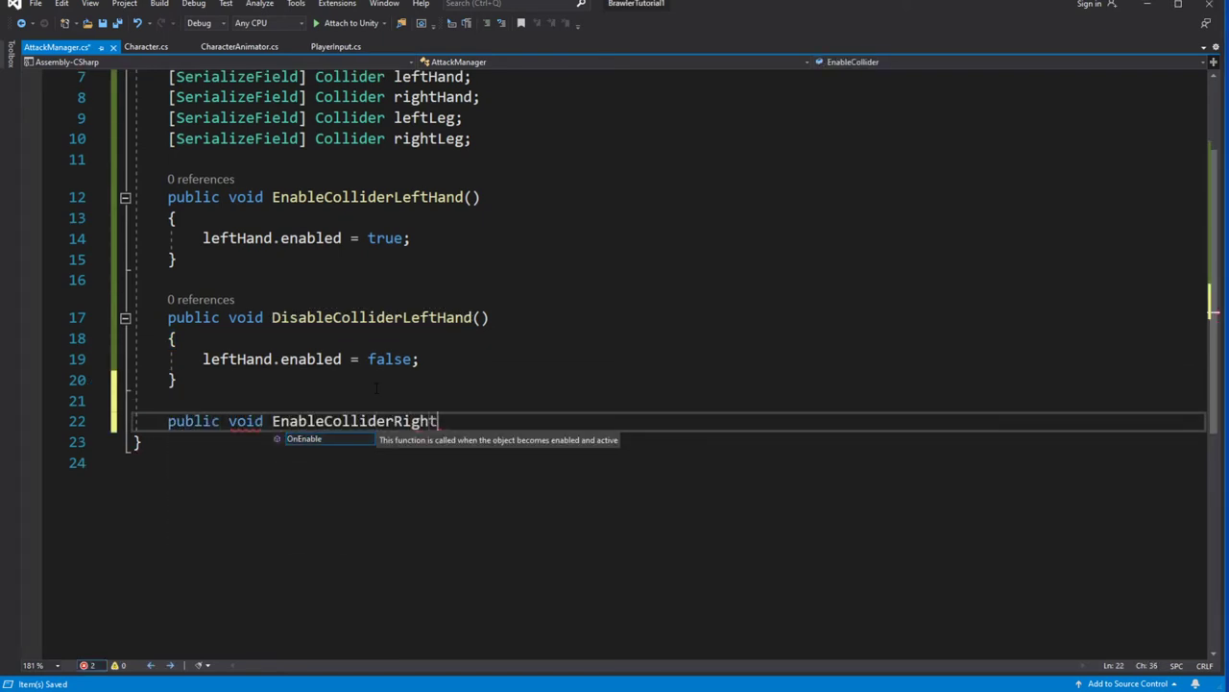
{"action": "type", "text": "d( {"}
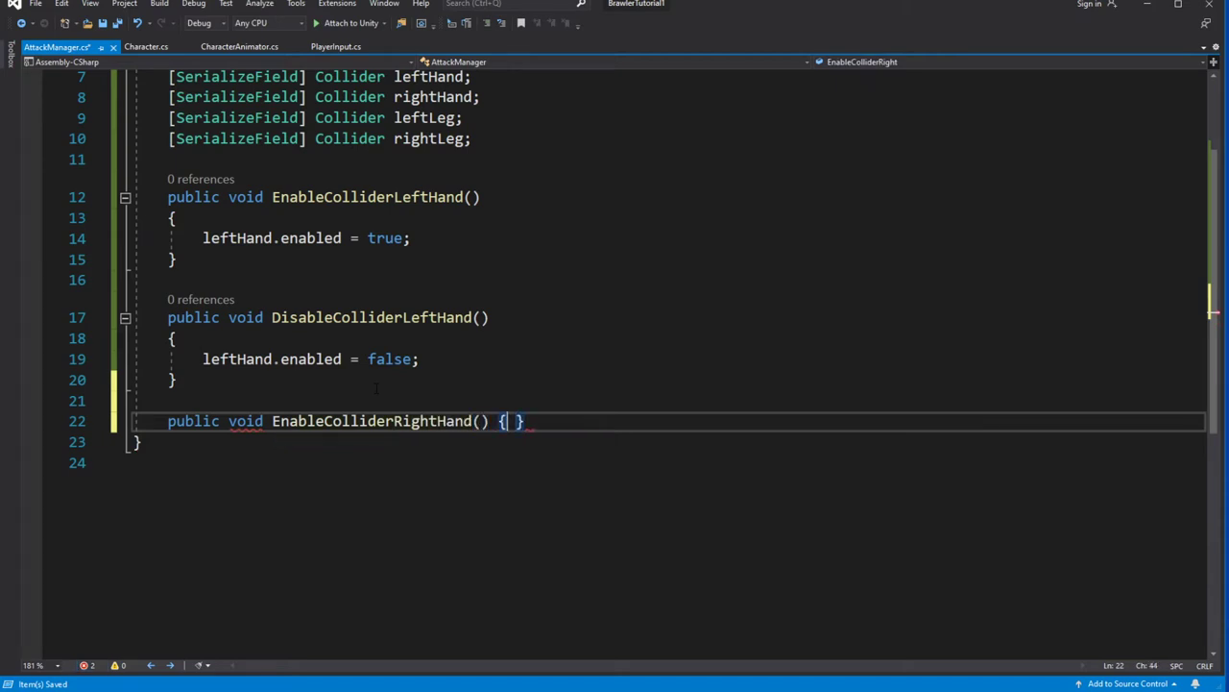
{"action": "key", "text": "Return"}
{"action": "key", "text": "Return"}
{"action": "key", "text": "Return"}
{"action": "type", "text": "rig"}
{"action": "key", "text": "Tab"}
{"action": "type", "text": ".enabled "}
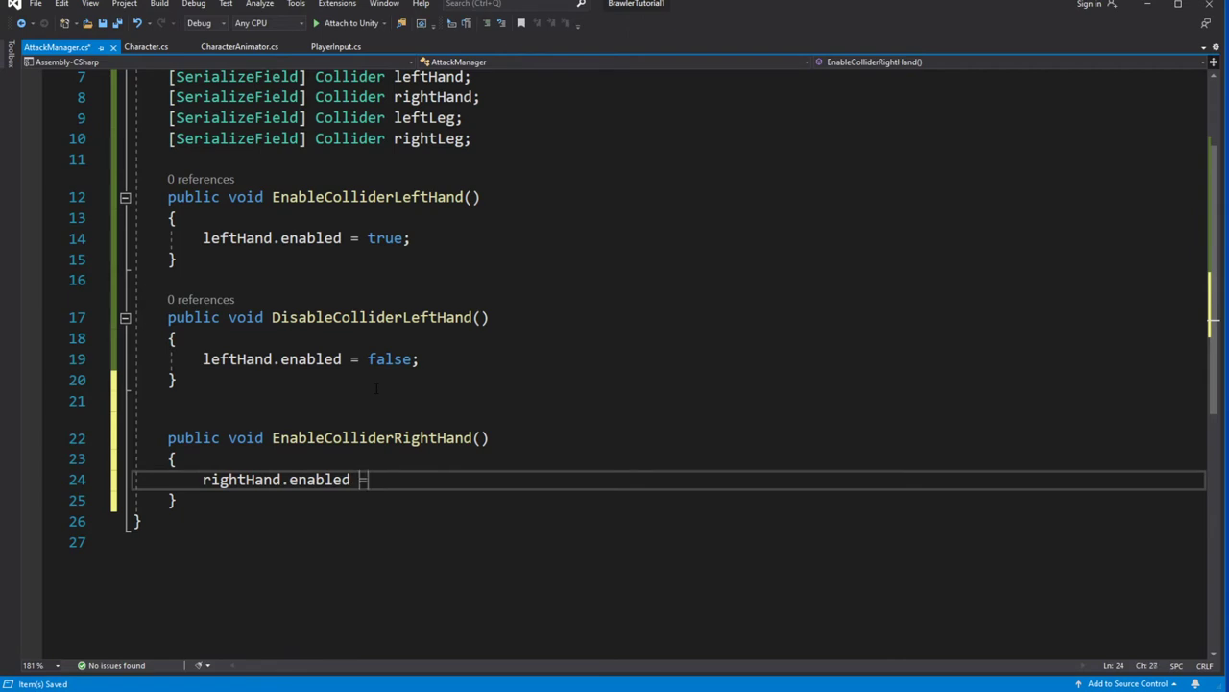
{"action": "type", "text": "= true;"}
{"action": "key", "text": "Return"}
{"action": "key", "text": "BackSpace"}
{"action": "key", "text": "Down"}
{"action": "key", "text": "Return"}
{"action": "key", "text": "Return"}
- Add DisableColliderRightHand() setting rightHand.enabled = false, then begin the next public void method
{"action": "type", "text": "public void Disab"}
{"action": "key", "text": "Tab"}
{"action": "key", "text": "ctrl+z"}
{"action": "type", "text": "leColliderRightHand"}
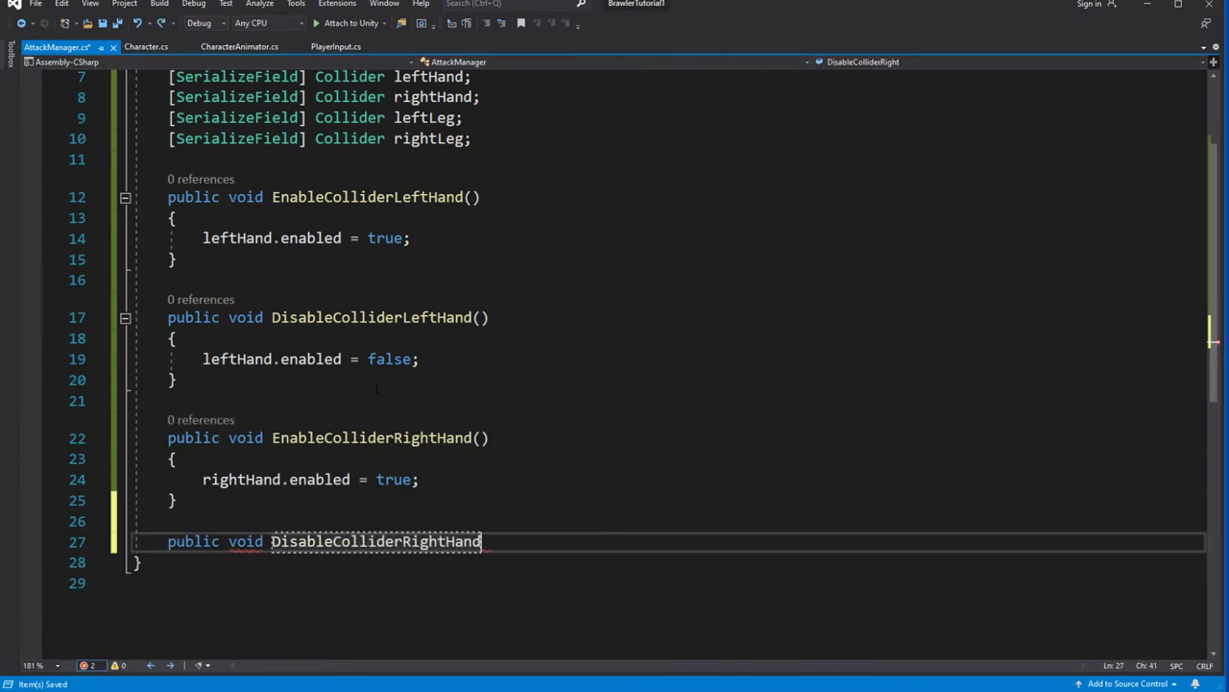
{"action": "type", "text": "()"}
{"action": "key", "text": "Left"}
{"action": "key", "text": "Left"}
{"action": "key", "text": "Left"}
{"action": "key", "text": "Return"}
{"action": "key", "text": "Return"}
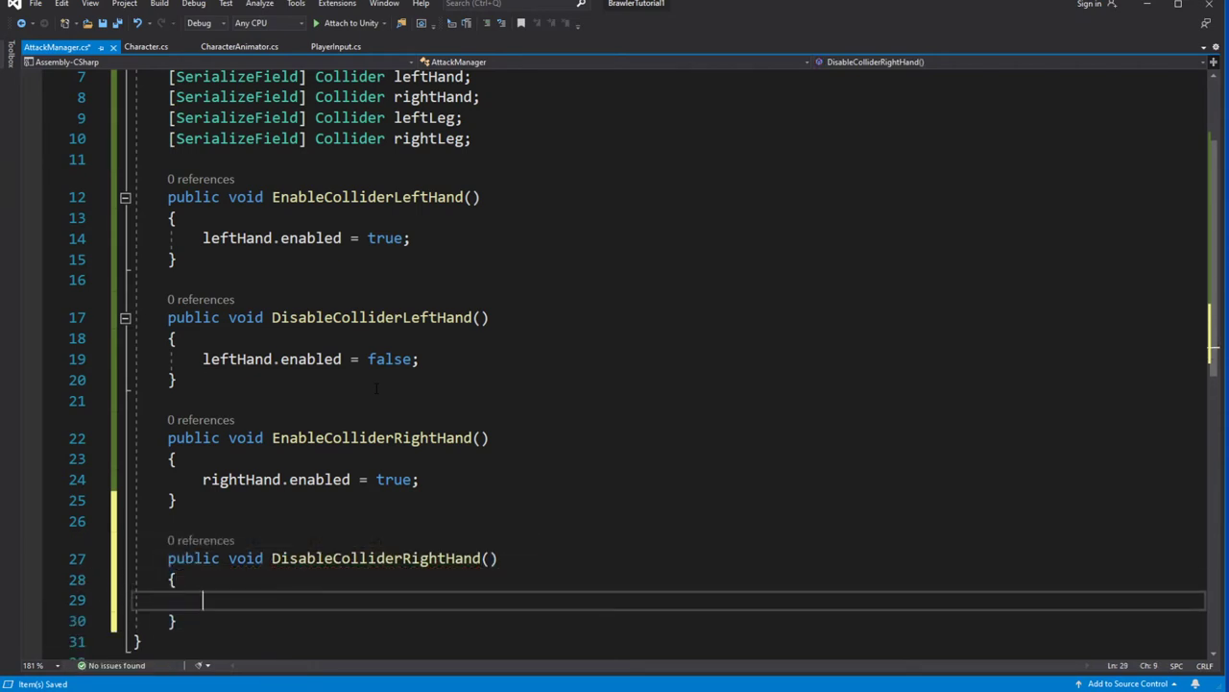
{"action": "scroll", "coordinate": [375, 387], "scroll_direction": "down", "scroll_amount": 2}
{"action": "type", "text": "right"}
{"action": "key", "text": "Tab"}
{"action": "type", "text": ".e"}
{"action": "key", "text": "Tab"}
{"action": "type", "text": "false;"}
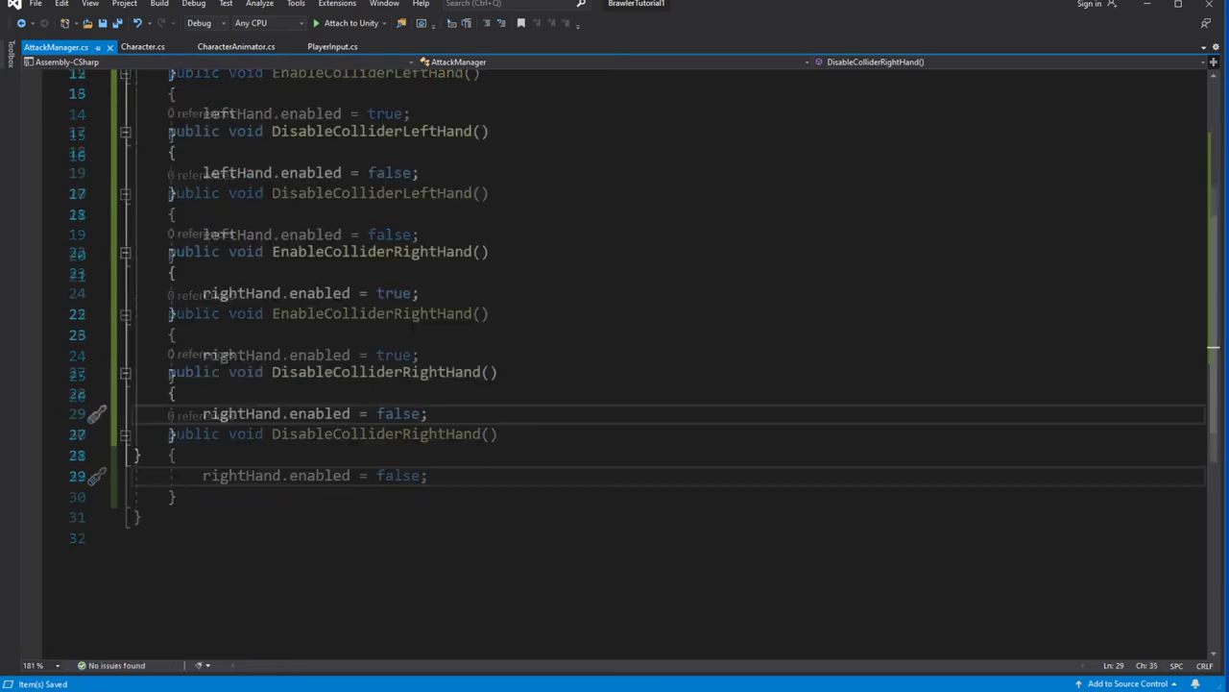
{"action": "key", "text": "Down"}
{"action": "key", "text": "Return"}
{"action": "key", "text": "Return"}
{"action": "type", "text": "public void Enable"}
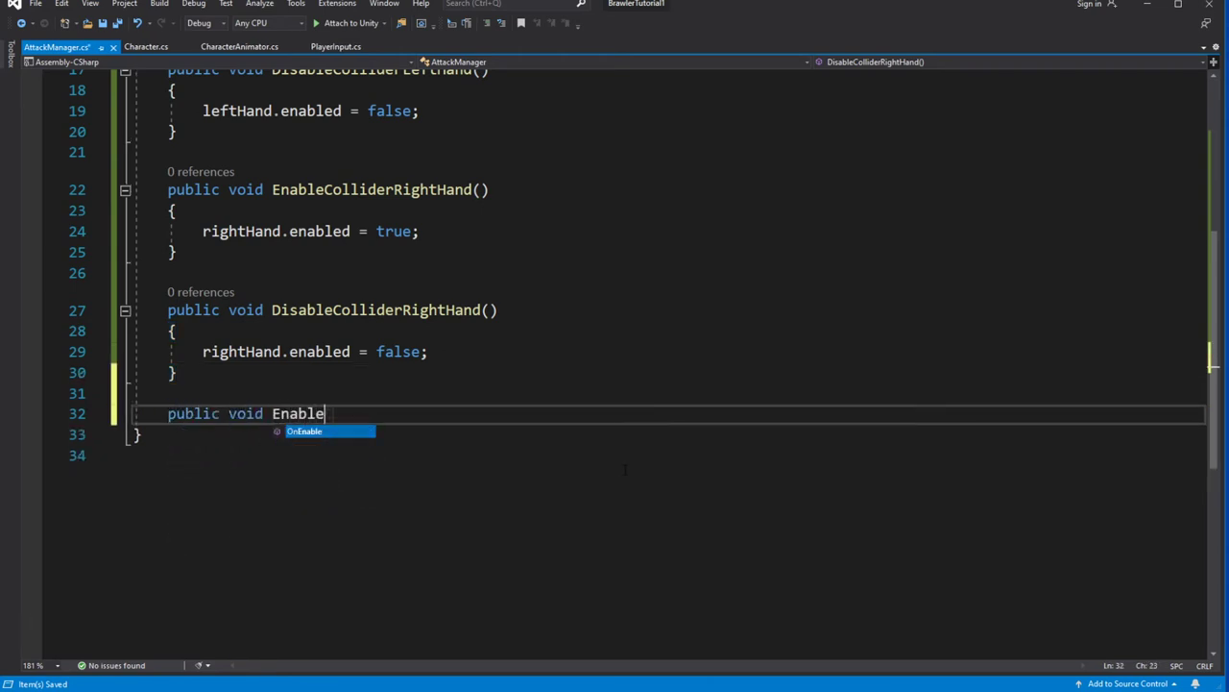
{"action": "type", "text": "ColliderLef"}
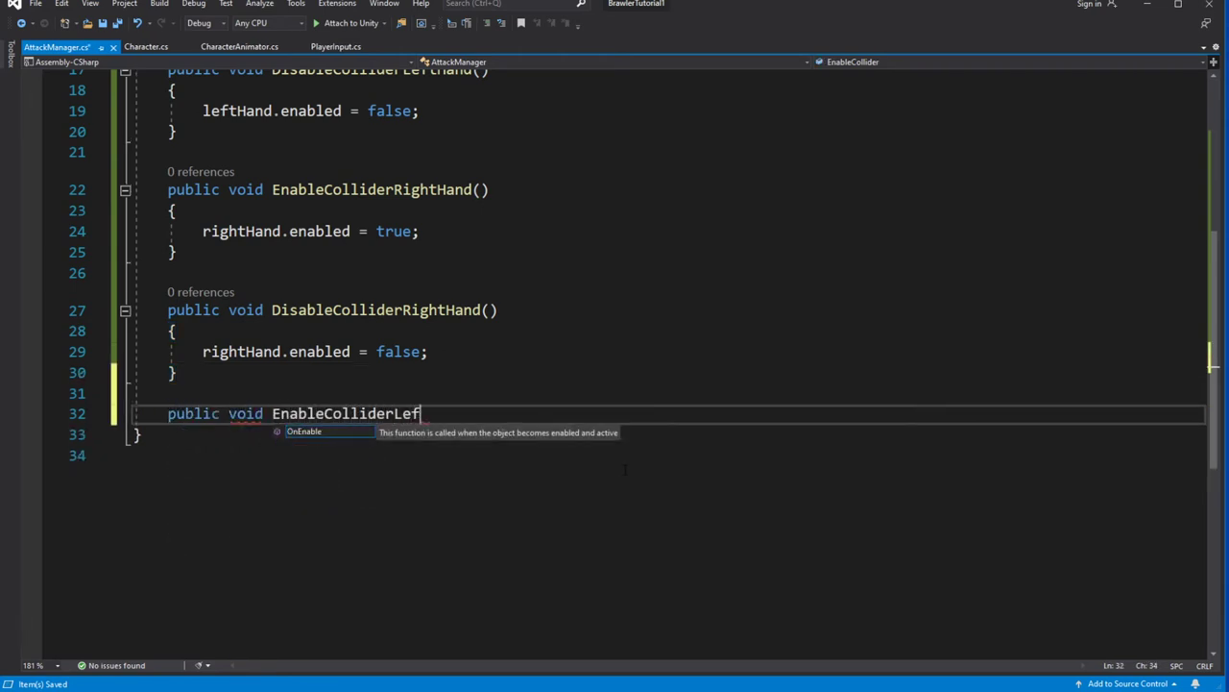
{"action": "type", "text": "g { "}
{"action": "type", "text": ") {"}
- Fill EnableColliderLeftLeg's body with leftLeg.enabled = true;
{"action": "key", "text": "Return"}
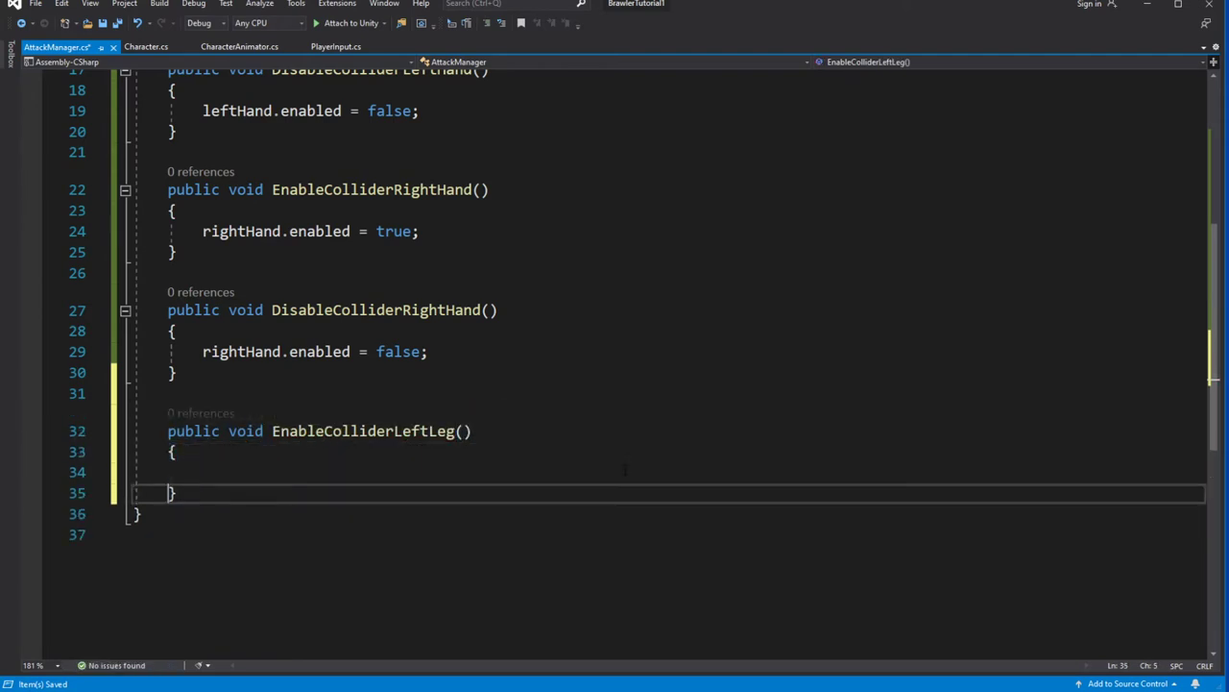
{"action": "type", "text": "right"}
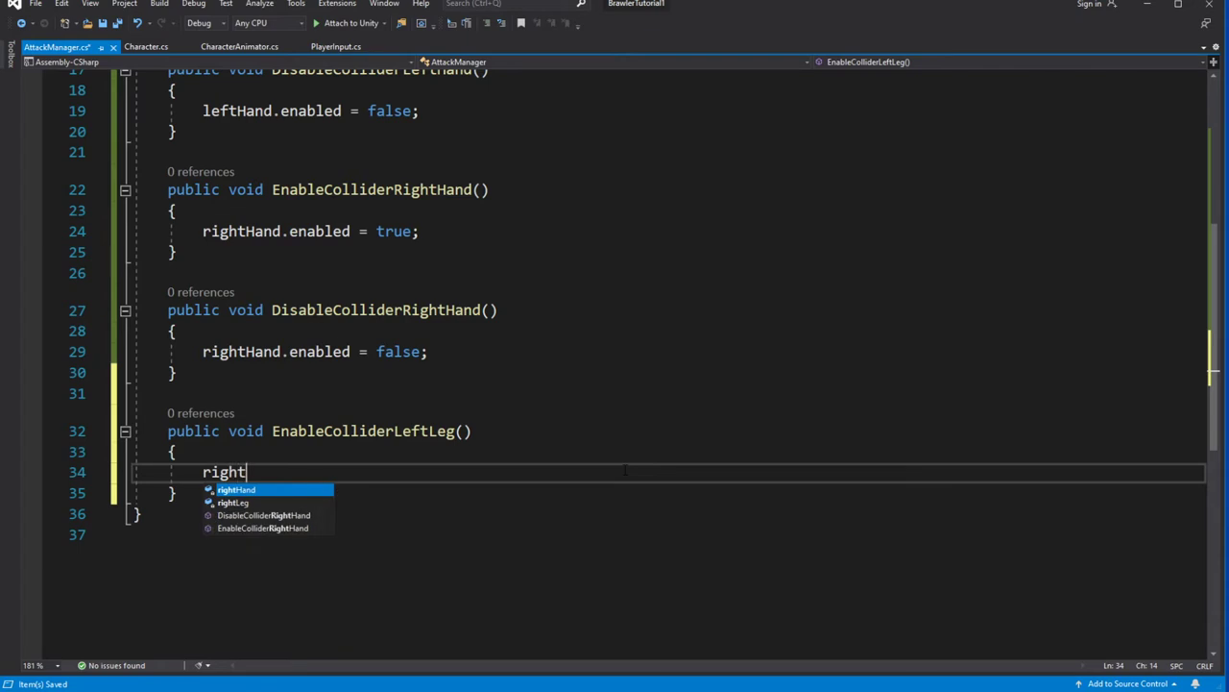
{"action": "key", "text": "BackSpace"}
{"action": "key", "text": "BackSpace"}
{"action": "key", "text": "BackSpace"}
{"action": "key", "text": "BackSpace"}
{"action": "type", "text": "leftLeg.enabled"}
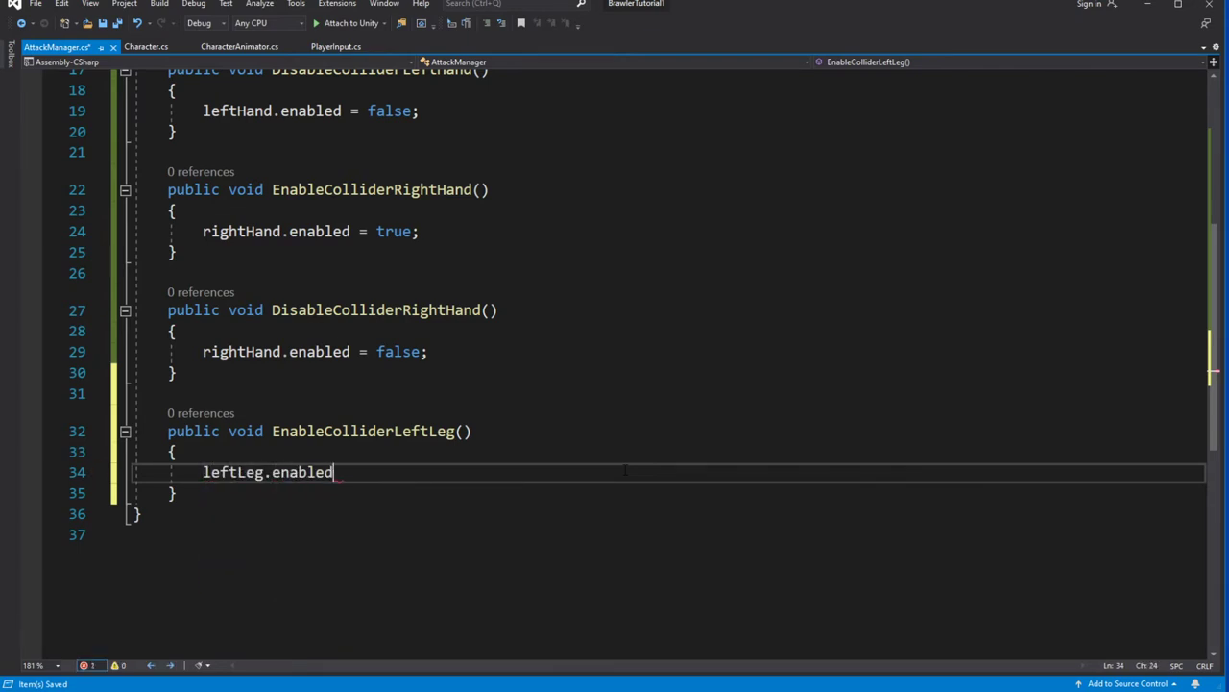
{"action": "type", "text": " = true;"}
- Add a DisableColliderLeftLeg() method that sets leftLeg.enabled = false; using IntelliSense
{"action": "key", "text": "Down"}
{"action": "key", "text": "Return"}
{"action": "key", "text": "Return"}
{"action": "type", "text": "public void Disable"}
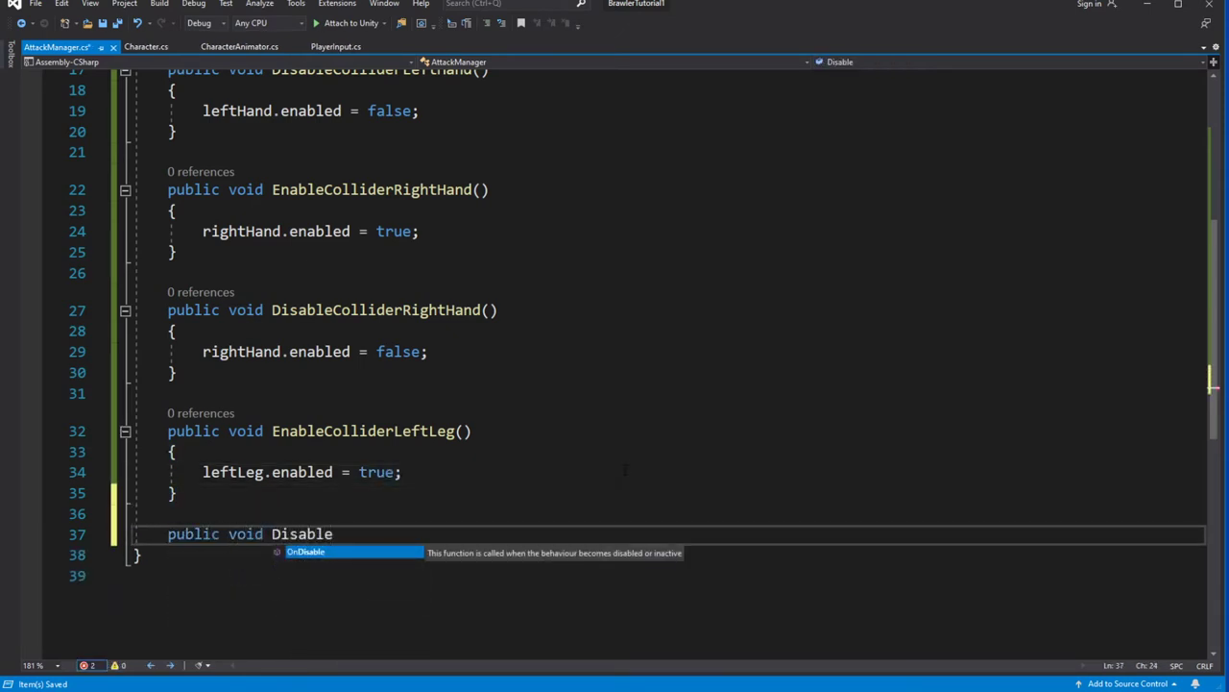
{"action": "type", "text": "Collid"}
{"action": "type", "text": "erLef"}
{"action": "type", "text": "tLeg() {"}
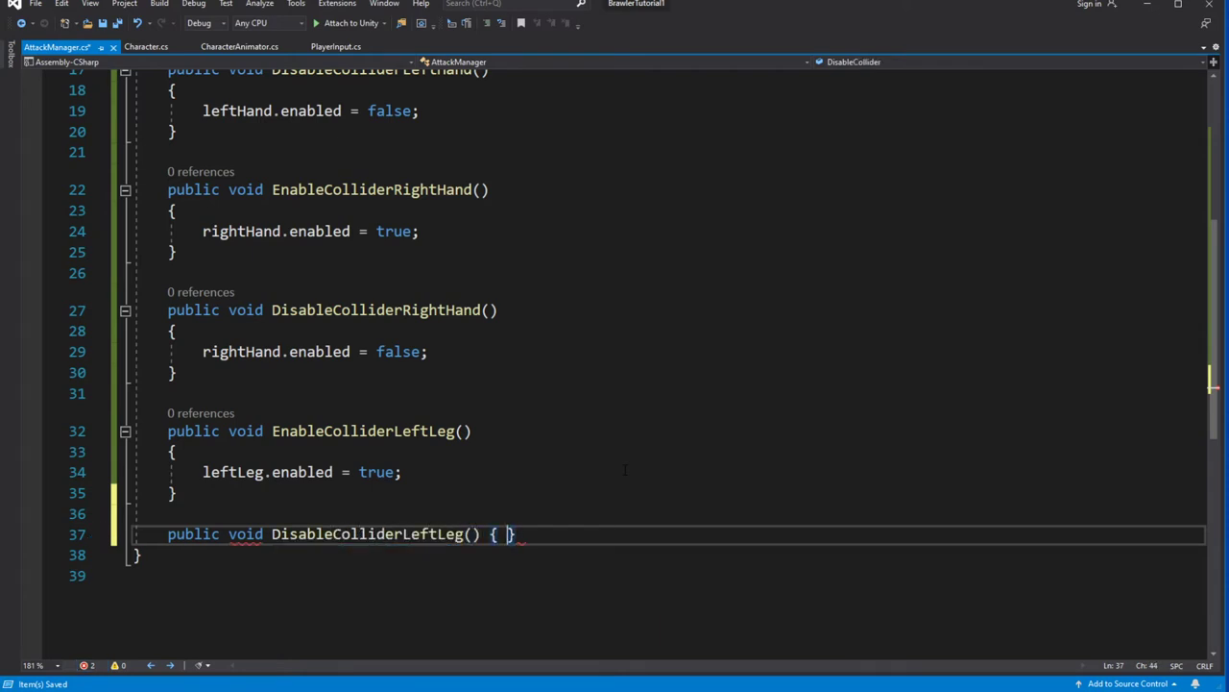
{"action": "key", "text": "Return"}
{"action": "key", "text": "Return"}
{"action": "key", "text": "Up"}
{"action": "type", "text": "left"}
{"action": "key", "text": "Tab"}
{"action": "type", "text": "."}
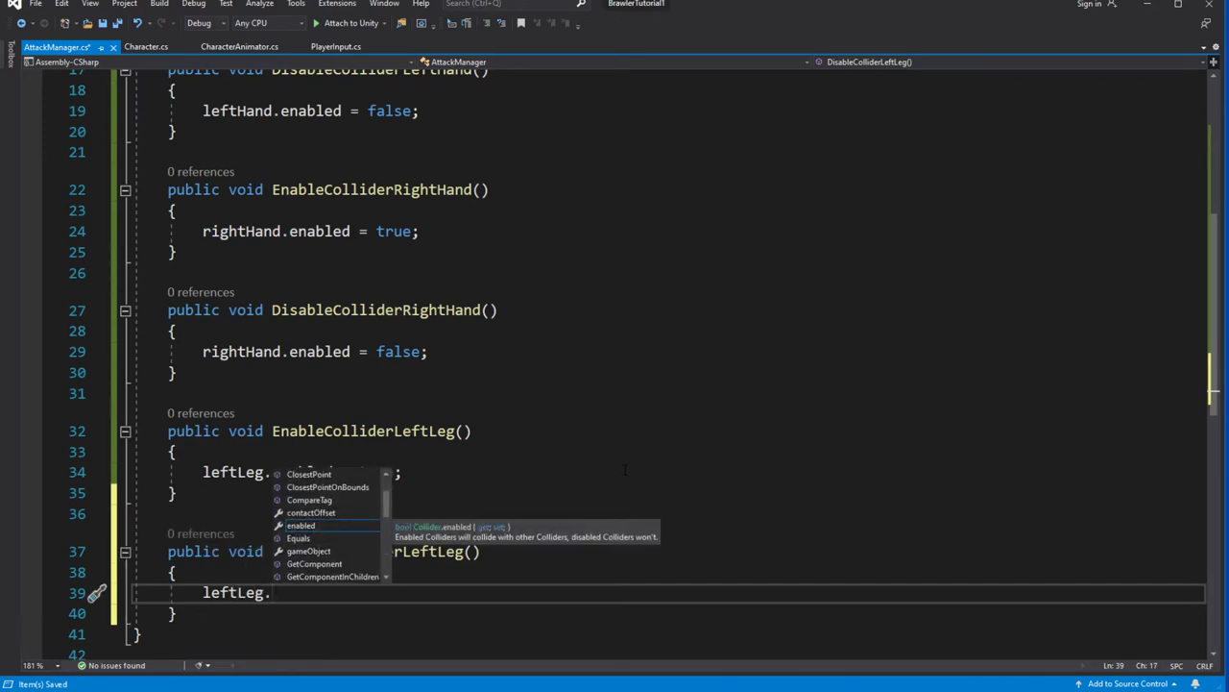
{"action": "key", "text": "Tab"}
{"action": "type", "text": "= fal"}
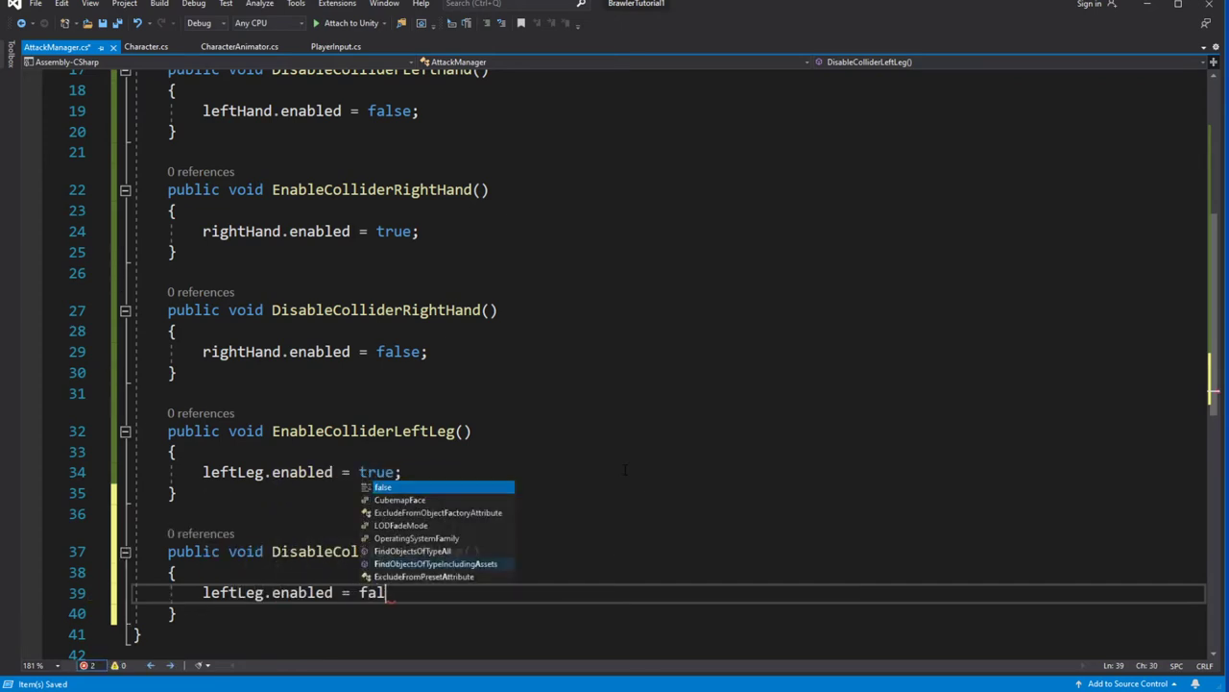
{"action": "type", "text": "se;"}
{"action": "scroll", "coordinate": [630, 462], "scroll_direction": "down", "scroll_amount": 1}
{"action": "scroll", "coordinate": [630, 462], "scroll_direction": "down", "scroll_amount": 3}
{"action": "left_click", "coordinate": [649, 371]}
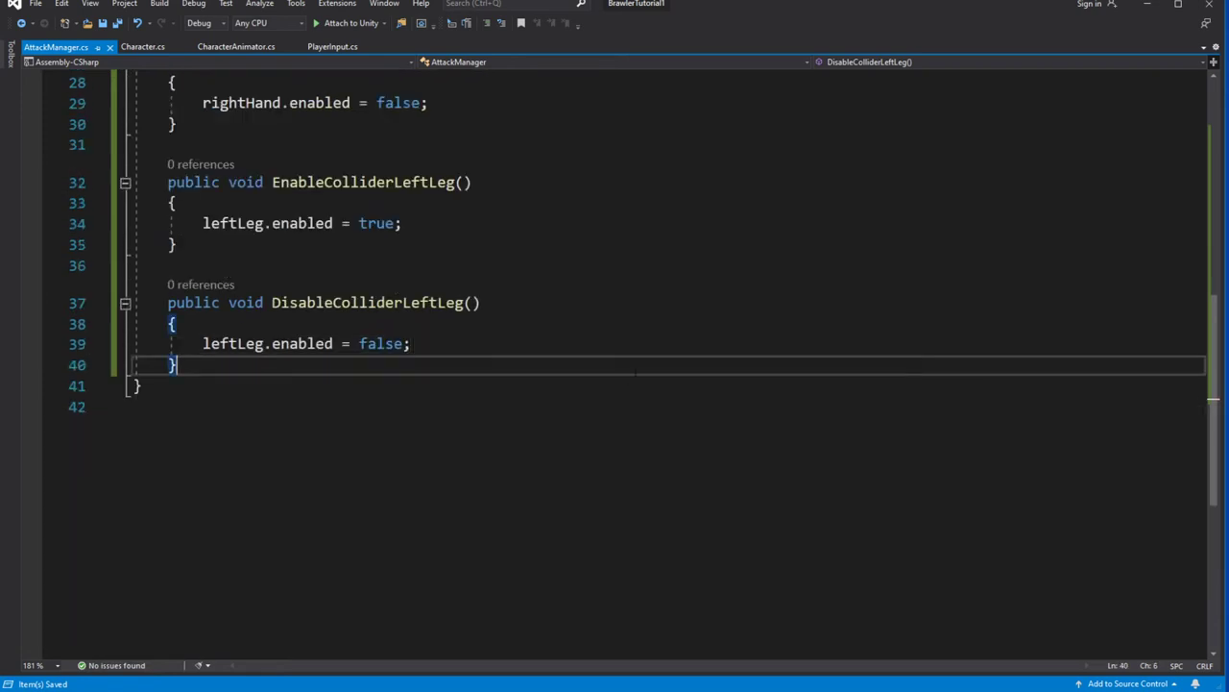
- Declare a new public void EnableColliderRightLeg() method after the left-leg methods
{"action": "key", "text": "Return"}
{"action": "type", "text": "p"}
{"action": "key", "text": "BackSpace"}
{"action": "key", "text": "Return"}
{"action": "type", "text": "p"}
{"action": "key", "text": "Tab"}
{"action": "type", "text": "void EnableColliderL"}
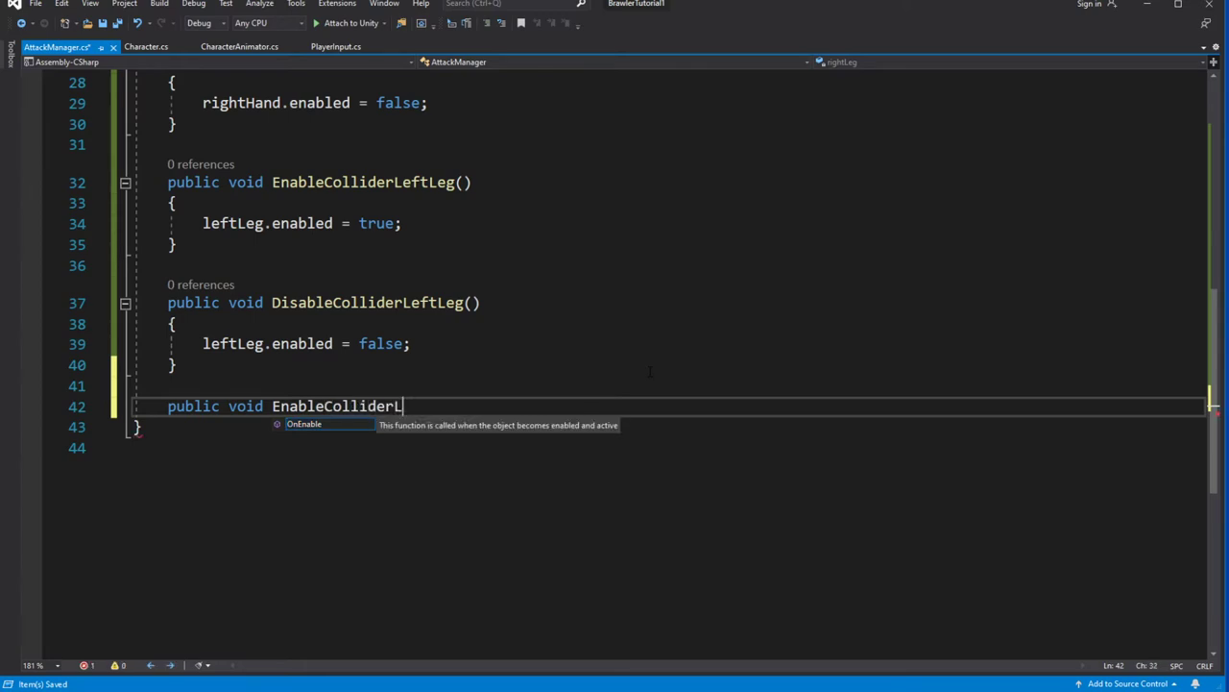
{"action": "key", "text": "BackSpace"}
{"action": "key", "text": "BackSpace"}
{"action": "key", "text": "BackSpace"}
{"action": "key", "text": "BackSpace"}
{"action": "type", "text": "Right"}
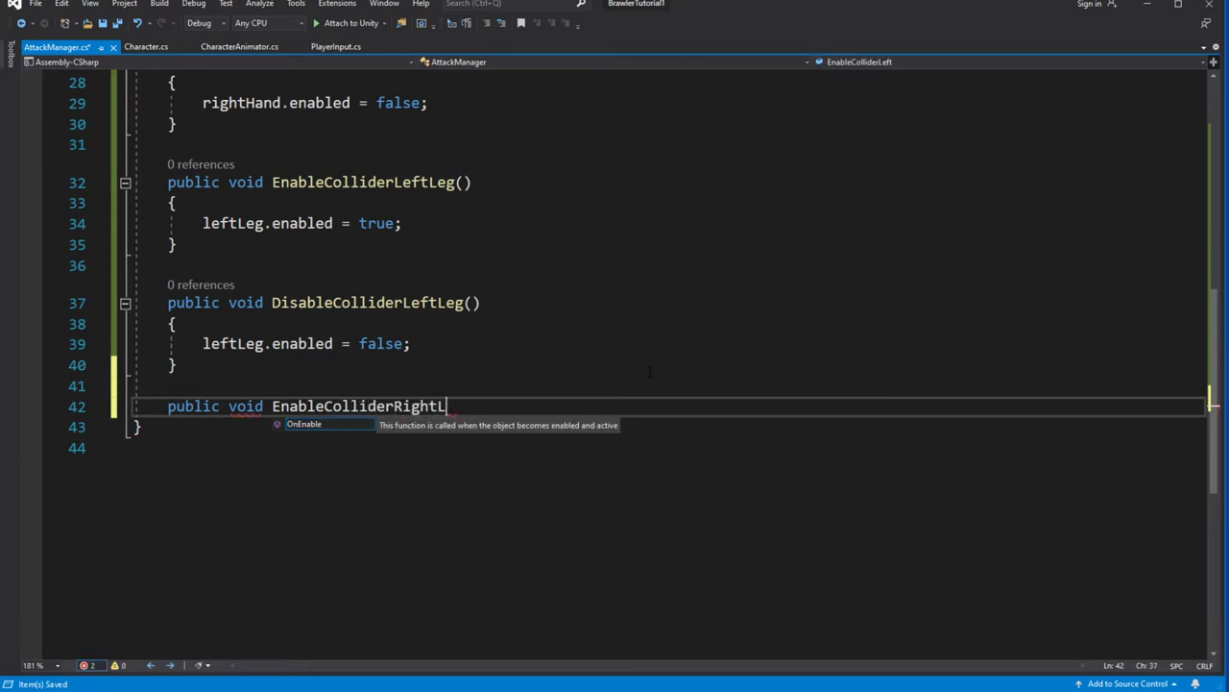
{"action": "type", "text": ")()"}
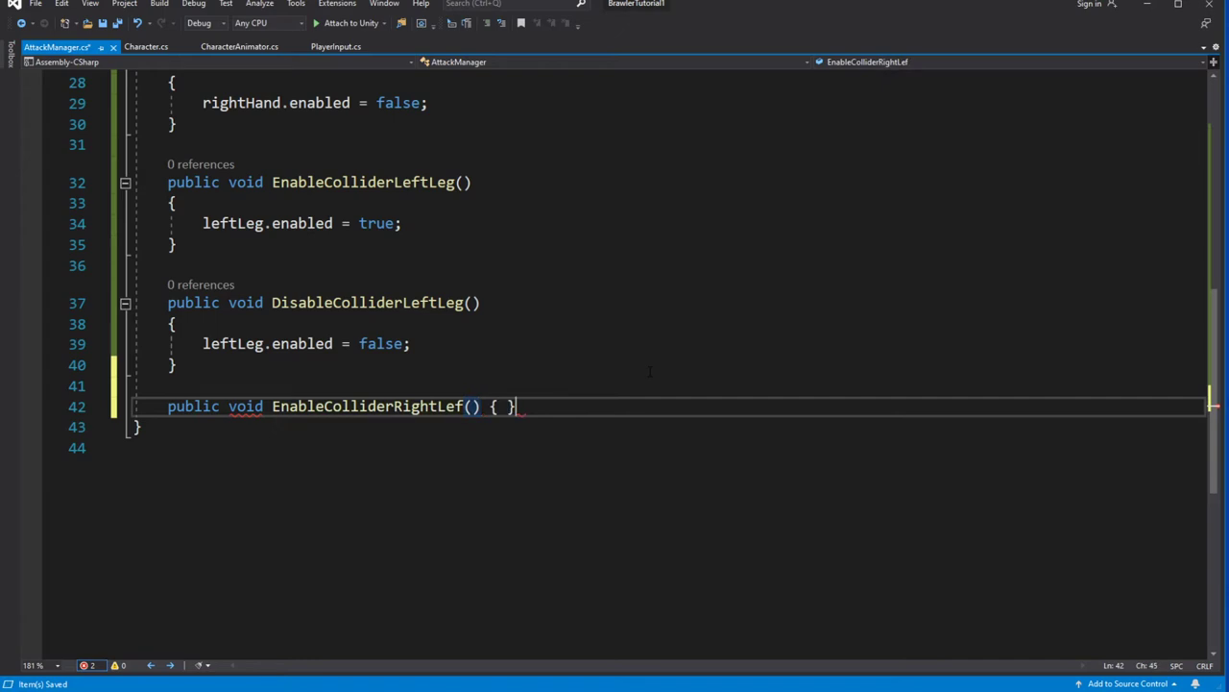
- Fill its body with rightLeg.enabled = true; using IntelliSense completions
{"action": "key", "text": "Return"}
{"action": "key", "text": "Return"}
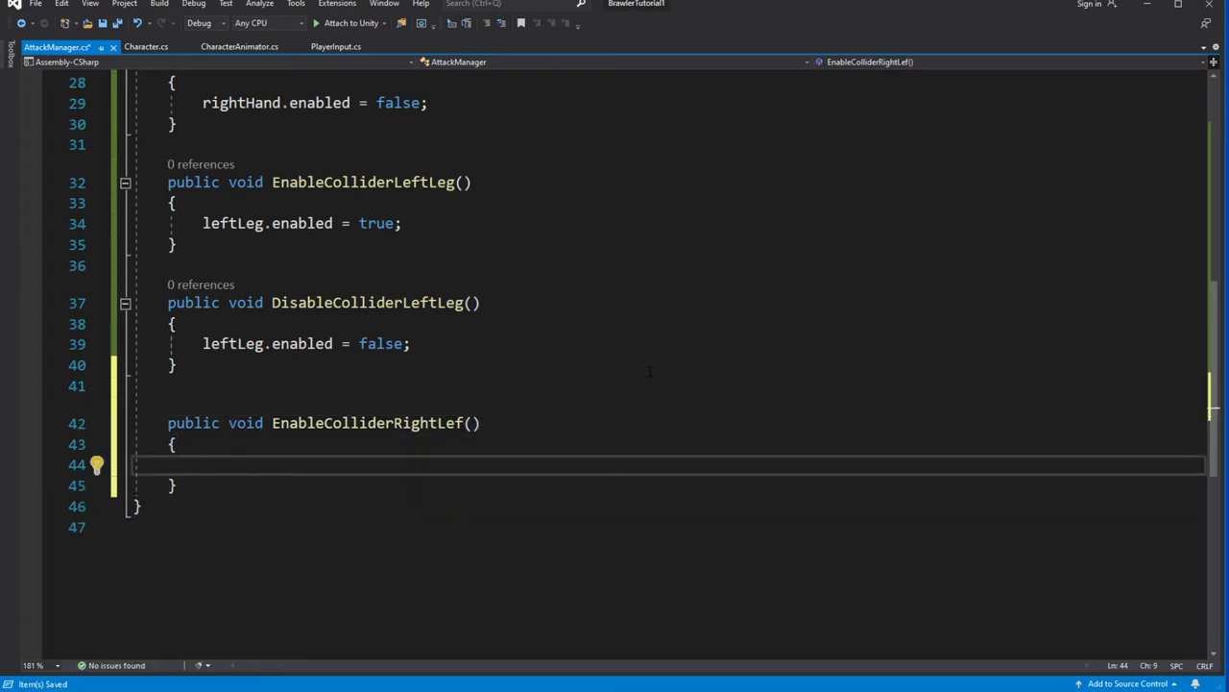
{"action": "type", "text": "right"}
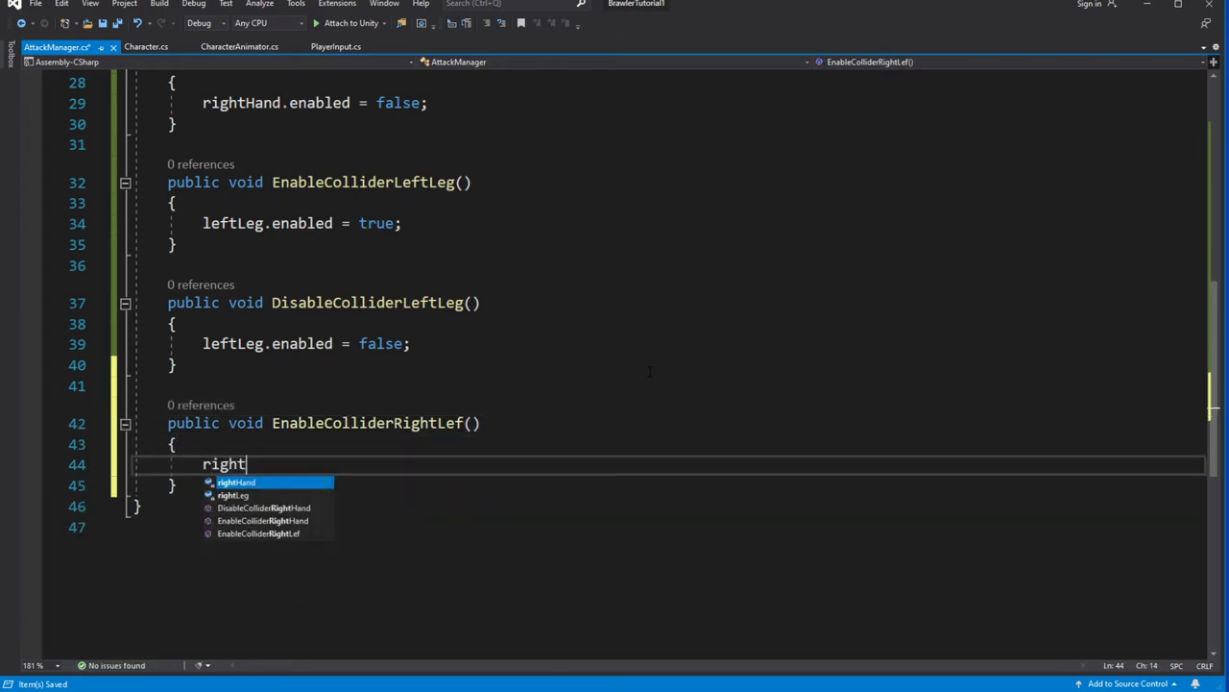
{"action": "key", "text": "Down"}
{"action": "key", "text": "Tab"}
{"action": "type", "text": ".en"}
{"action": "key", "text": "Tab"}
{"action": "type", "text": "rue;"}
- Declare DisableColliderRightLeg() and correct the misspelled EnableColliderRightLef name
{"action": "key", "text": "Down"}
{"action": "key", "text": "Return"}
{"action": "key", "text": "Return"}
{"action": "type", "text": "public void DisableColliderRight"}
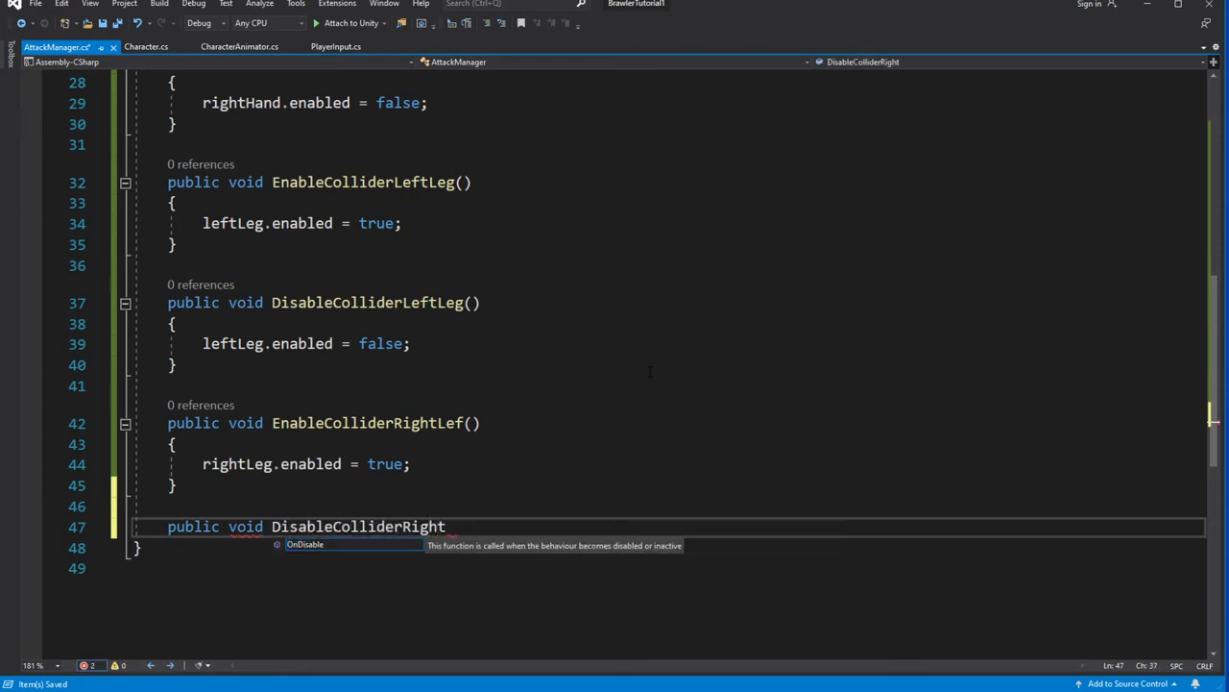
{"action": "type", "text": "Leg() {"}
{"action": "key", "text": "Return"}
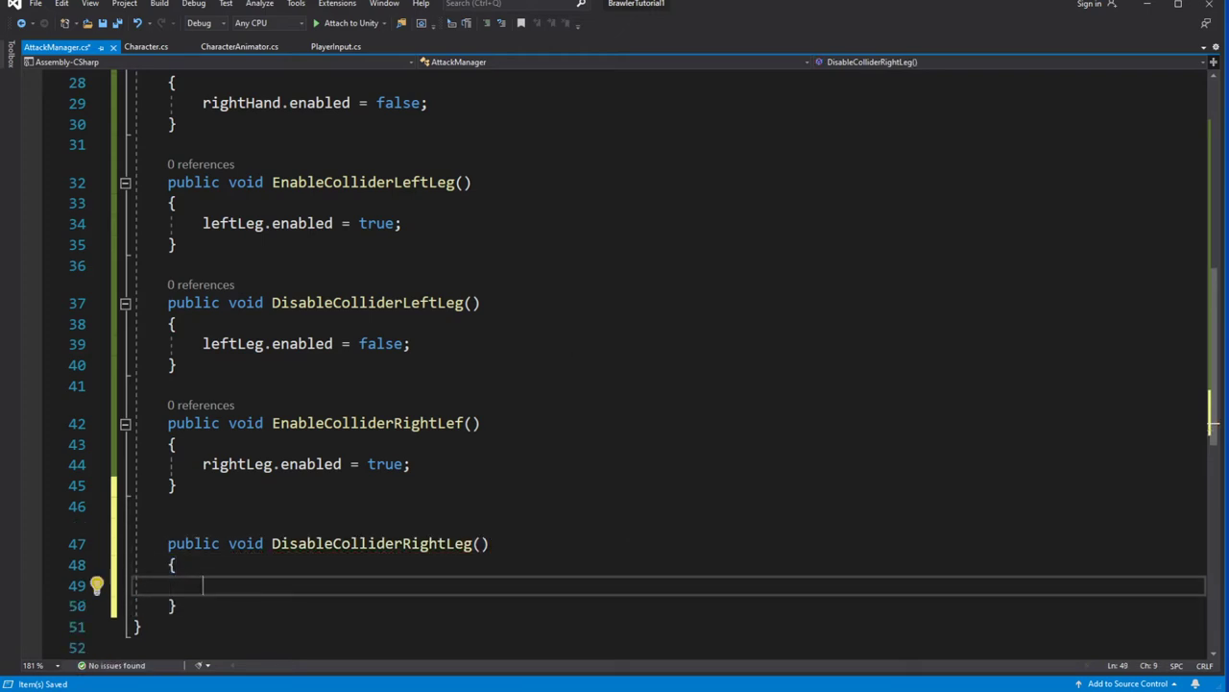
{"action": "left_click", "coordinate": [464, 423]}
{"action": "key", "text": "BackSpace"}
{"action": "type", "text": "g"}
- Set rightLeg.enabled = false; in DisableColliderRightLeg, save AttackManager.cs, and return to Unity
{"action": "left_click", "coordinate": [185, 565]}
{"action": "key", "text": "Down"}
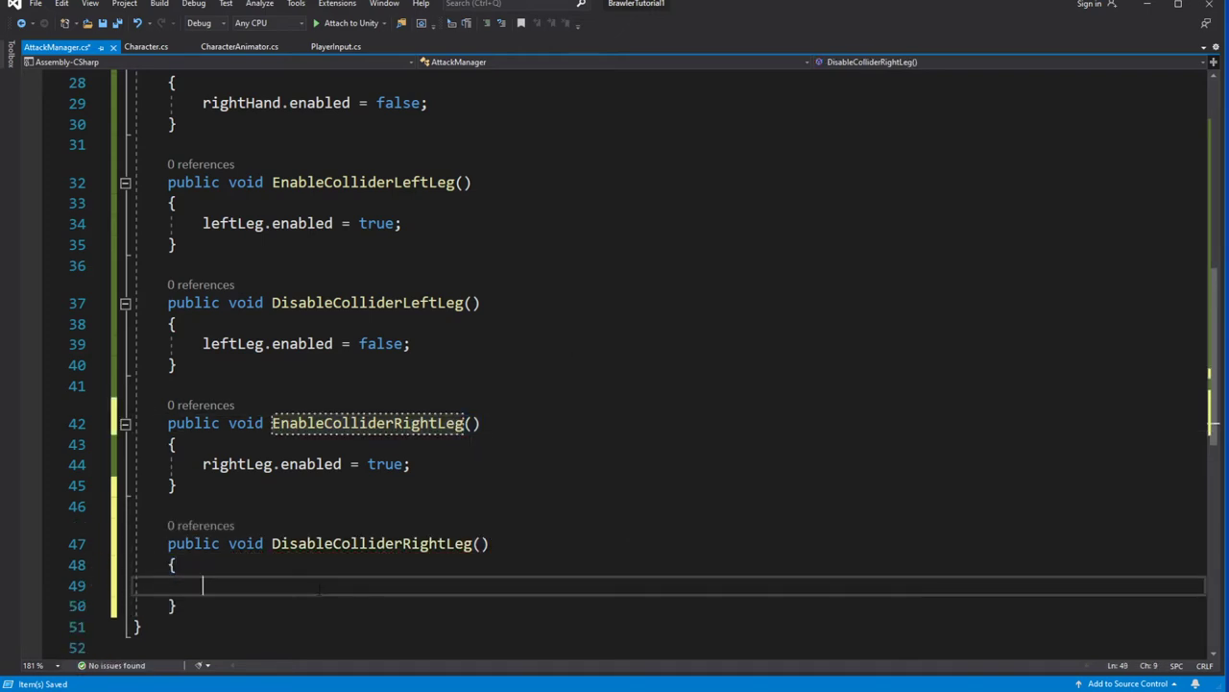
{"action": "scroll", "coordinate": [410, 531], "scroll_direction": "down", "scroll_amount": 1}
{"action": "type", "text": "right"}
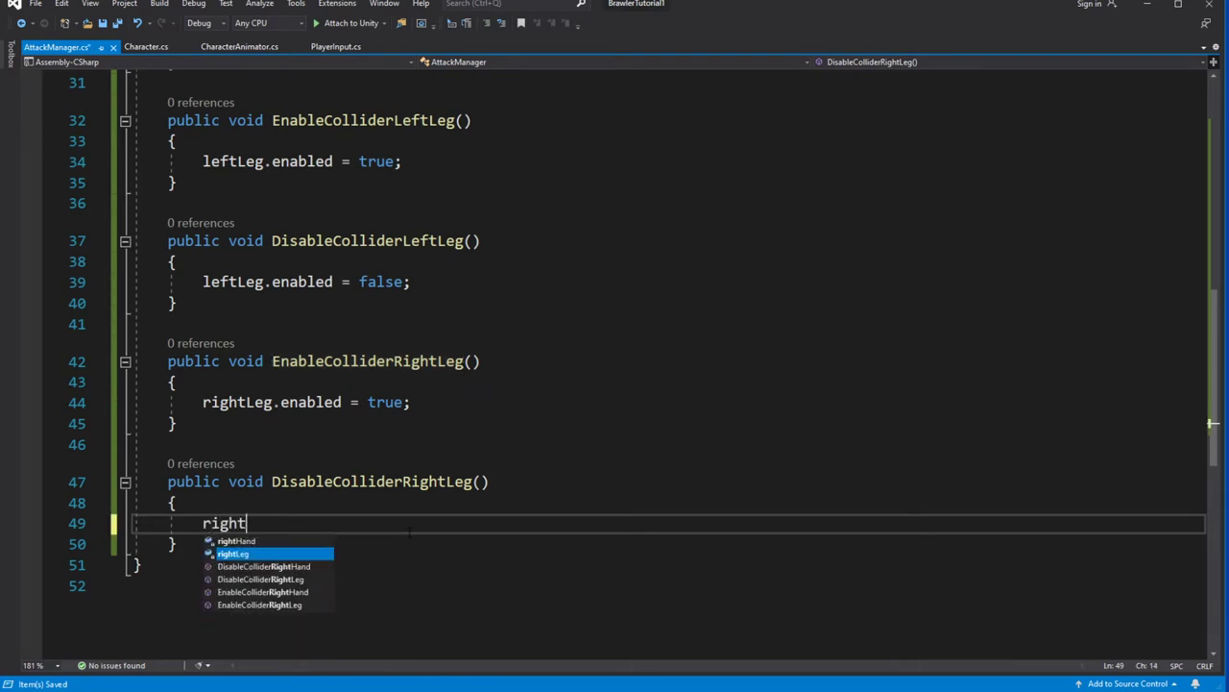
{"action": "type", "text": "Leg."}
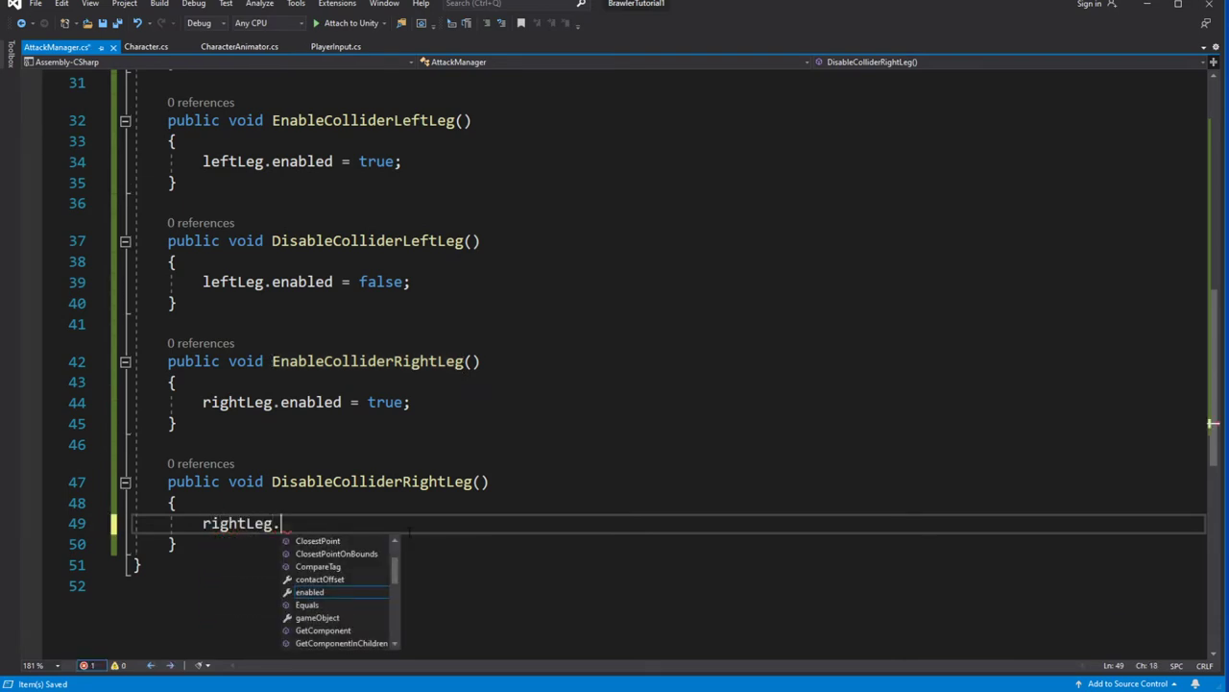
{"action": "type", "text": "enabled = false;"}
{"action": "key", "text": "ctrl+s"}
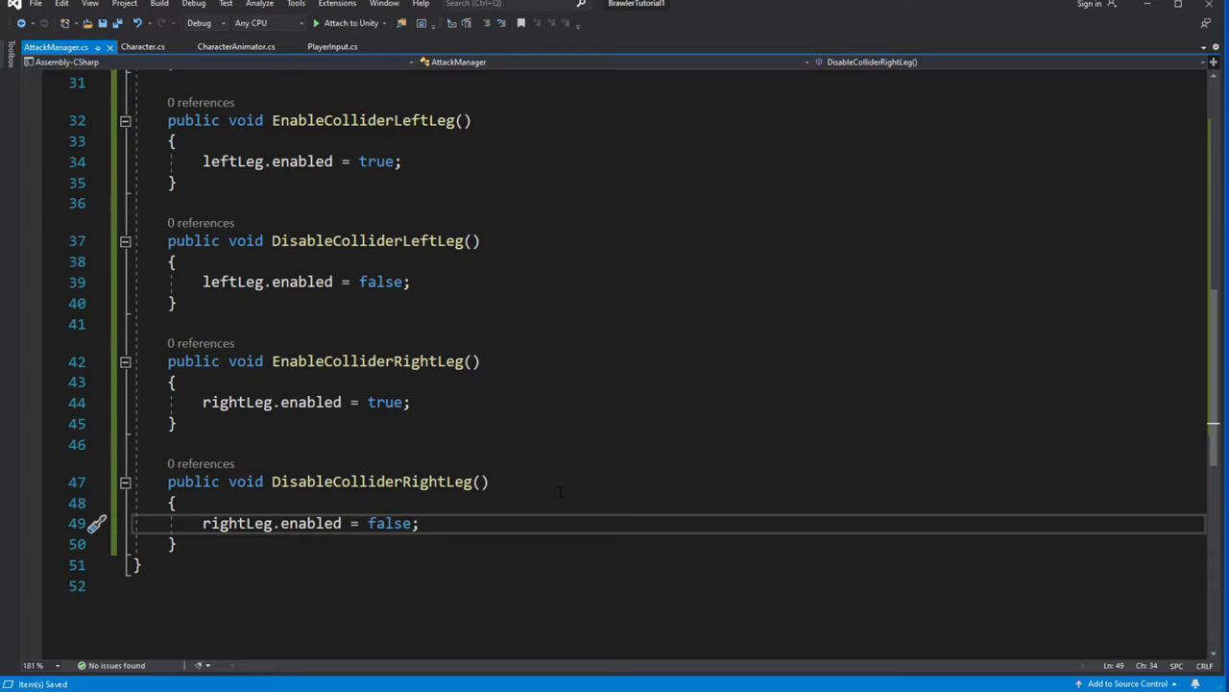
{"action": "key", "text": "alt+Tab"}
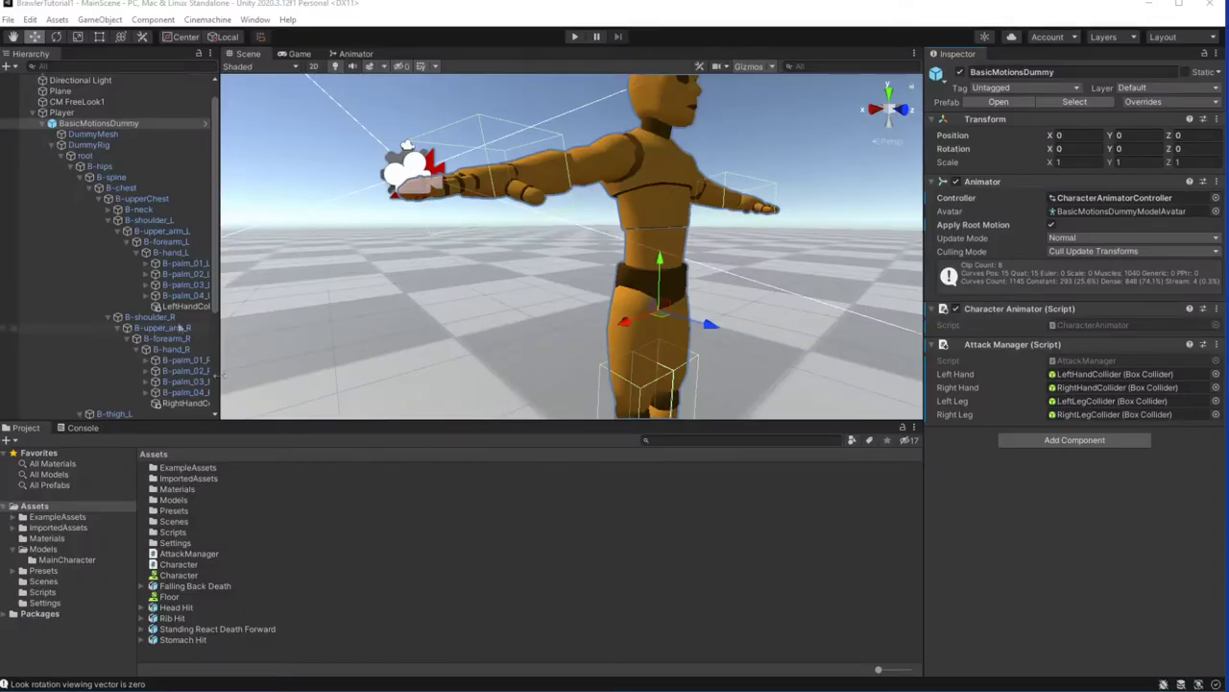
- Select BasicMotionsDummy's Punch1 state in the Animator and locate its Punch1 clip asset
{"action": "left_click", "coordinate": [95, 124]}
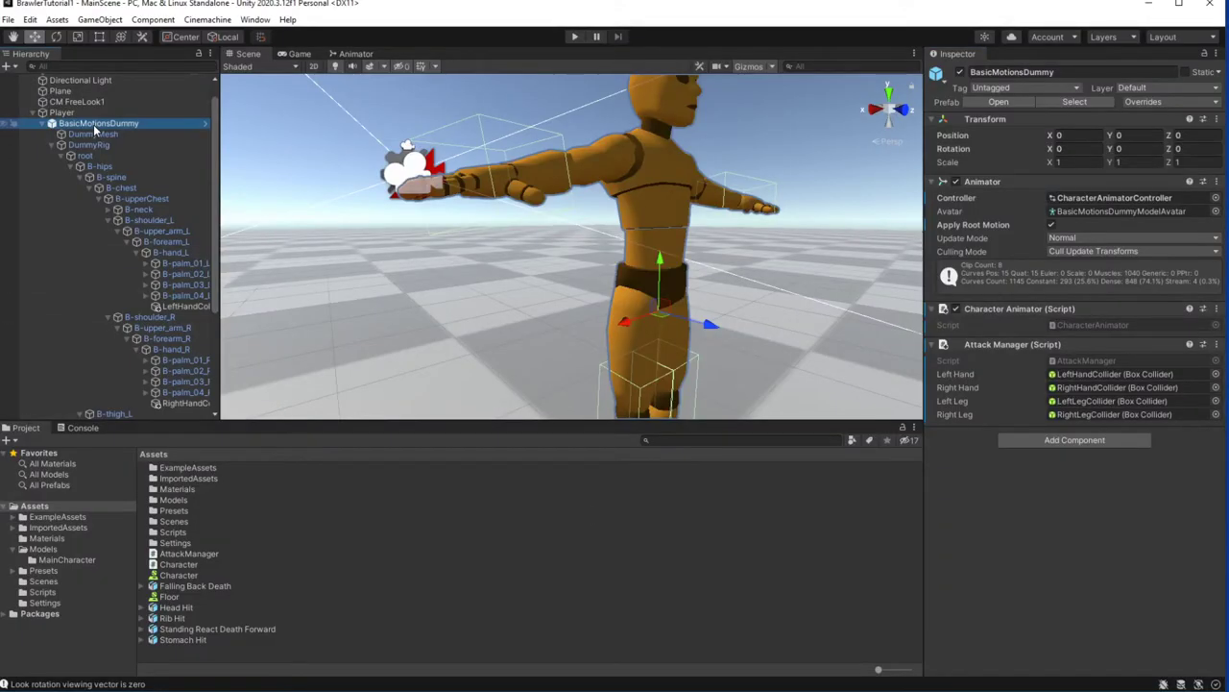
{"action": "left_click", "coordinate": [357, 54]}
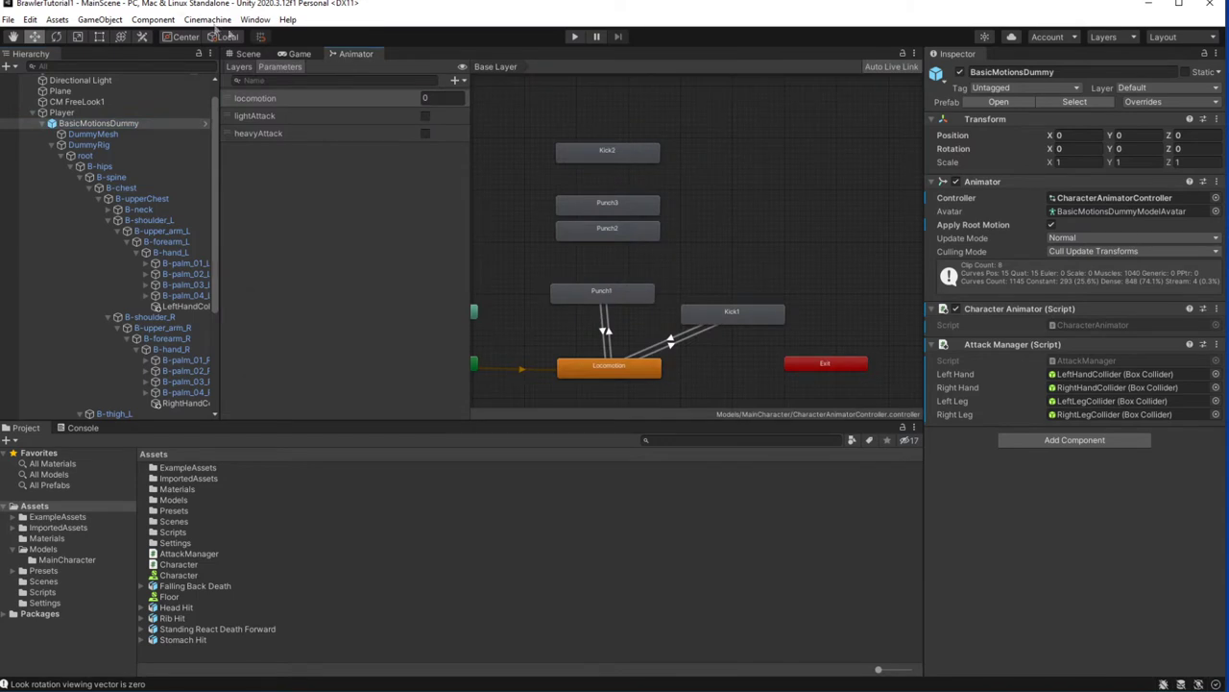
{"action": "middle_click_drag", "start_coordinate": [635, 306], "coordinate": [630, 265]}
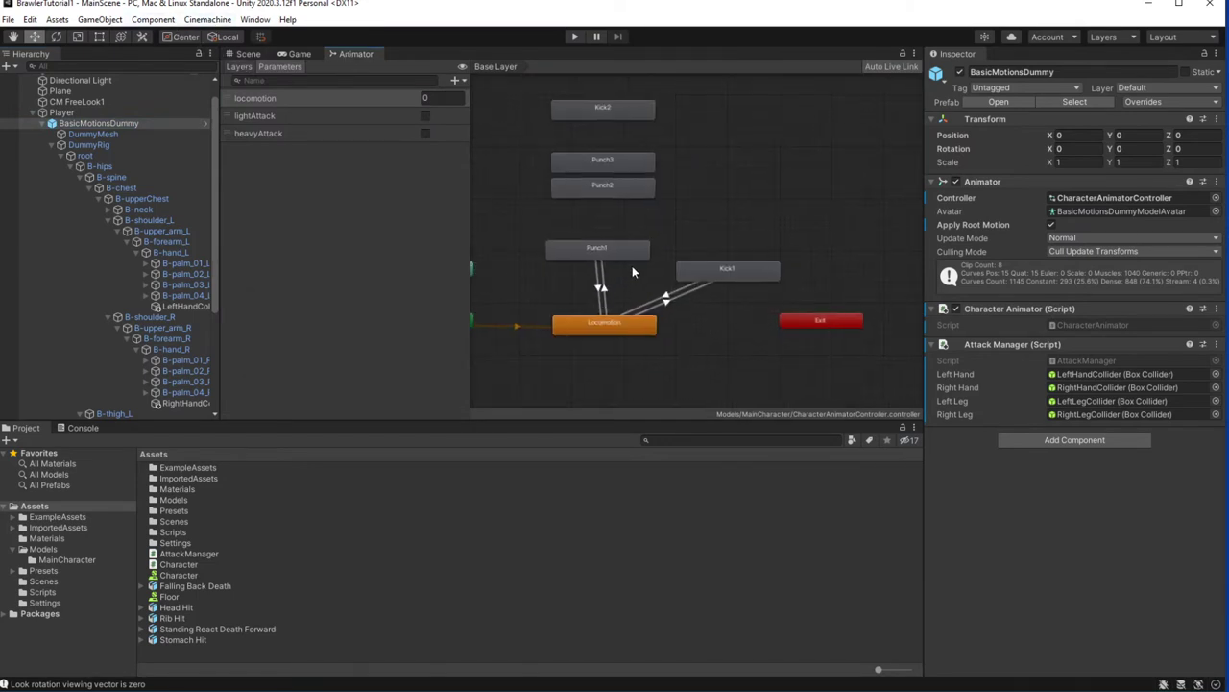
{"action": "left_click", "coordinate": [615, 251]}
{"action": "left_click", "coordinate": [1098, 105]}
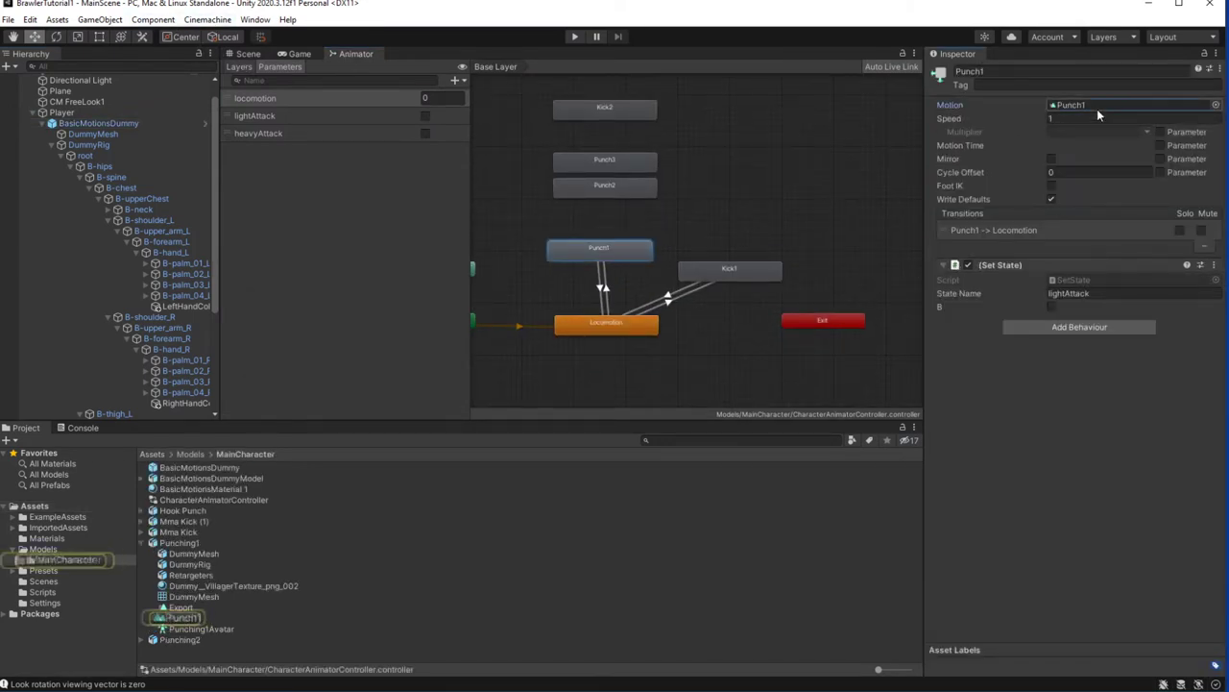
{"action": "left_click", "coordinate": [209, 620]}
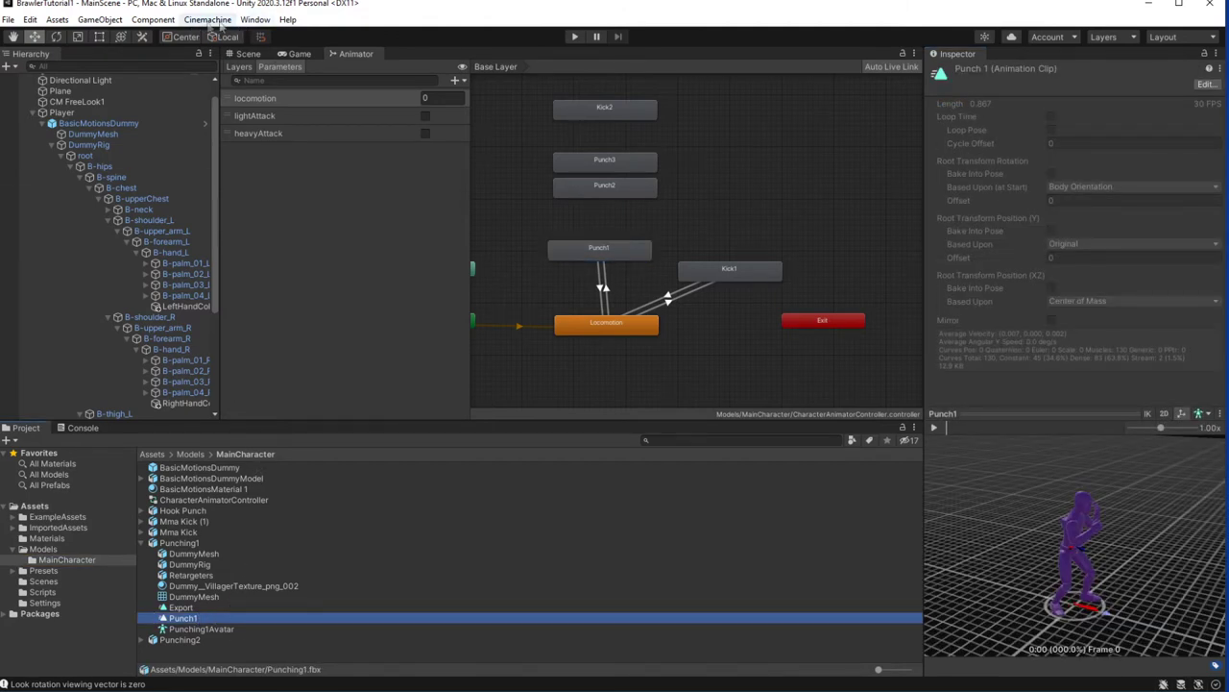
- Open Window > Animation > Animation, dock it beside Project/Console, and show read-only properties
{"action": "left_click", "coordinate": [254, 20]}
{"action": "mouse_move", "coordinate": [295, 236]}
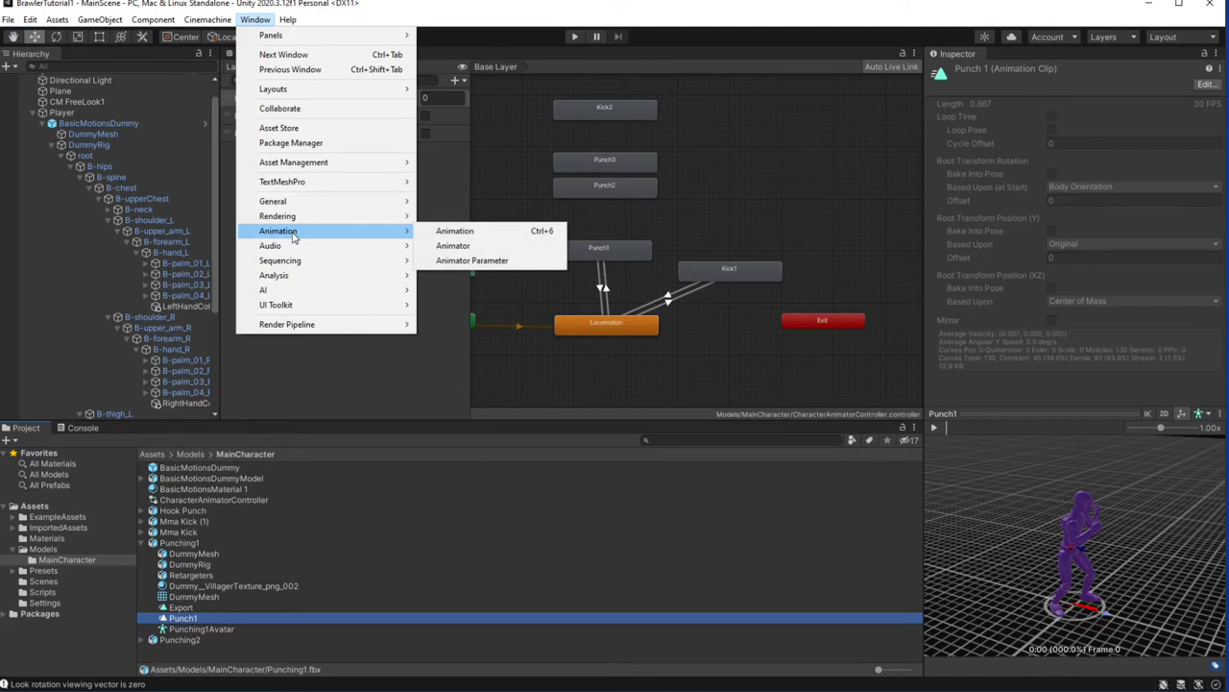
{"action": "left_click", "coordinate": [500, 238]}
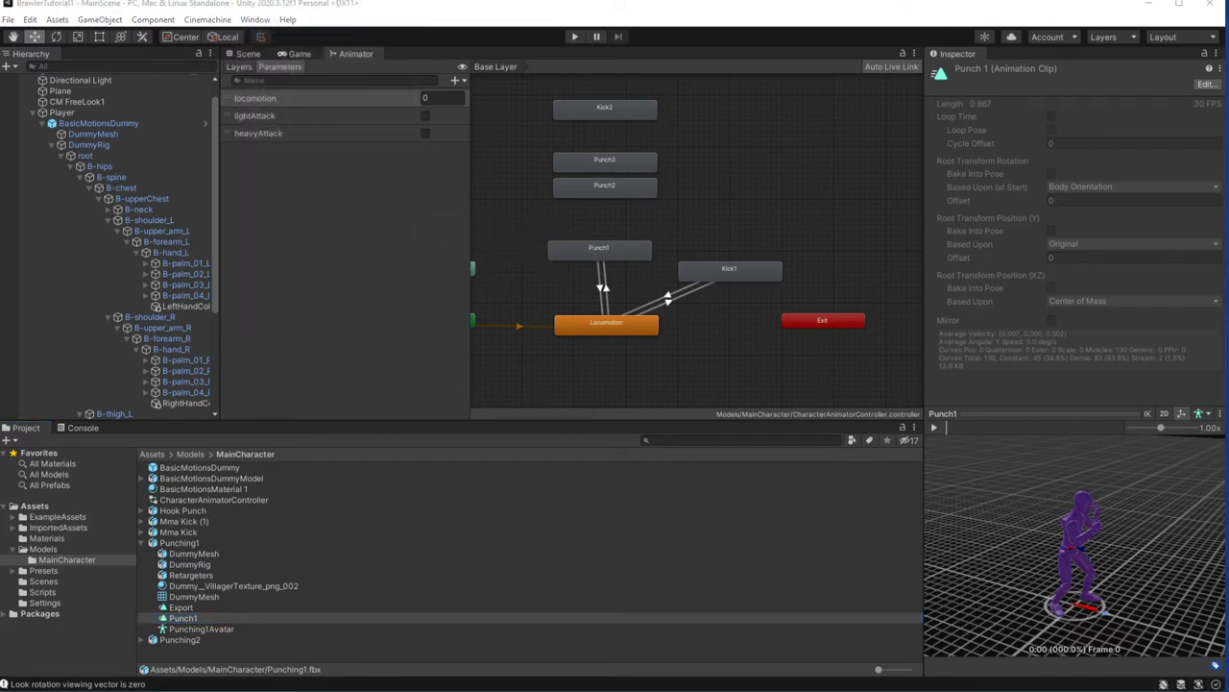
{"action": "left_click_drag", "start_coordinate": [255, 305], "coordinate": [192, 365]}
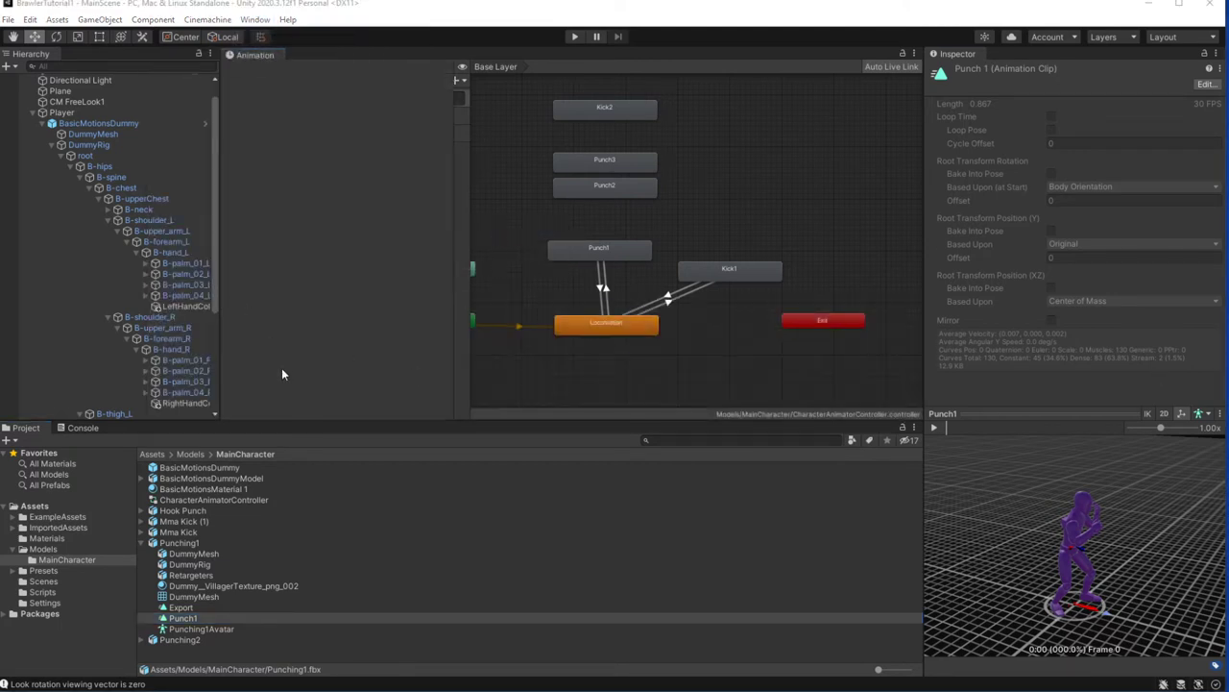
{"action": "left_click_drag", "start_coordinate": [133, 351], "coordinate": [260, 484]}
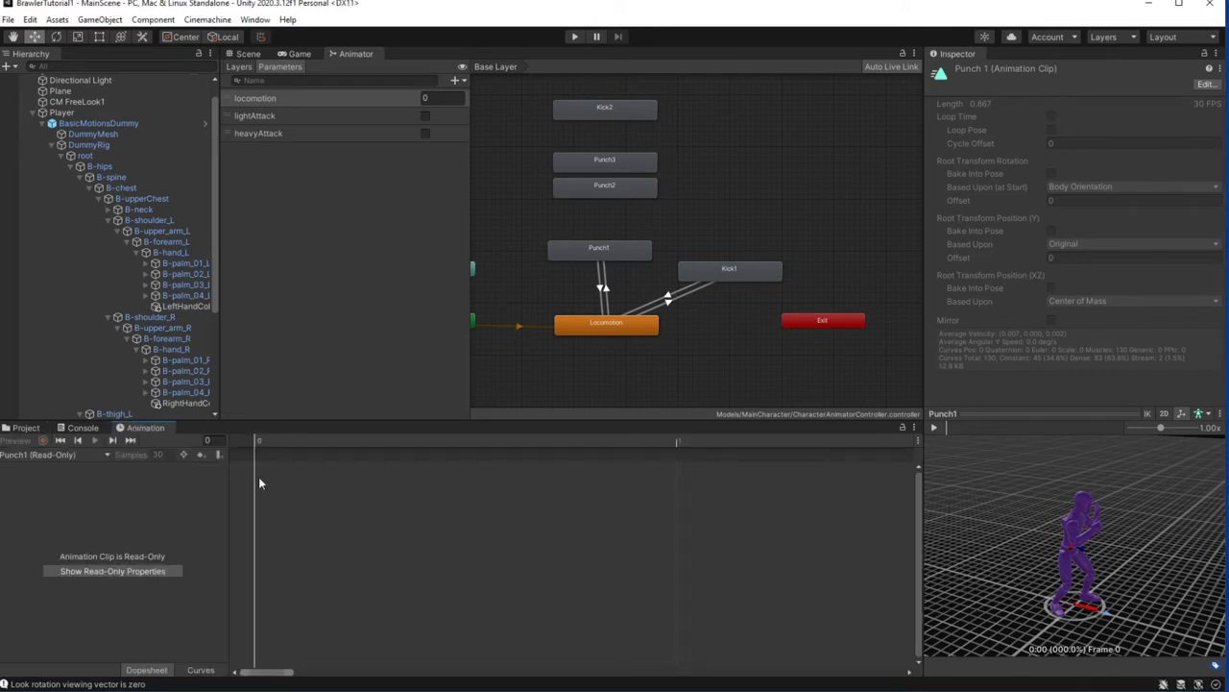
{"action": "left_click", "coordinate": [122, 570]}
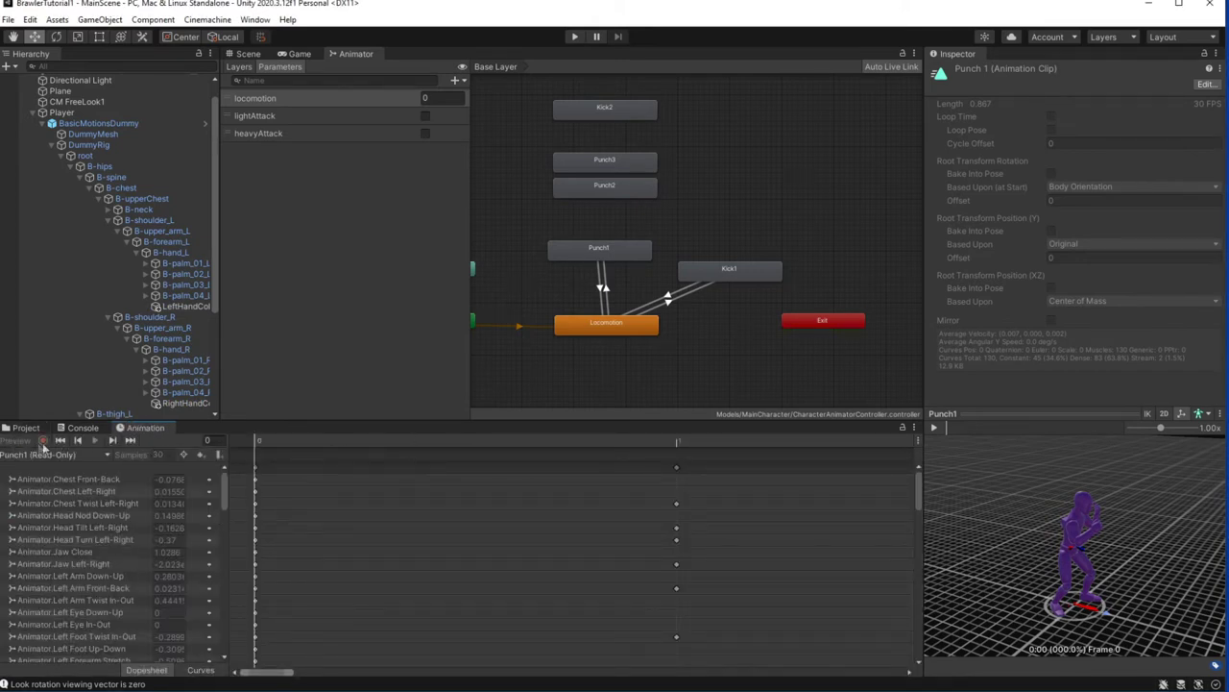
- Preview the Punch1 clip on BasicMotionsDummy up to frame 16, then reselect the Punch1 clip asset
{"action": "left_click", "coordinate": [98, 123]}
{"action": "left_click", "coordinate": [93, 455]}
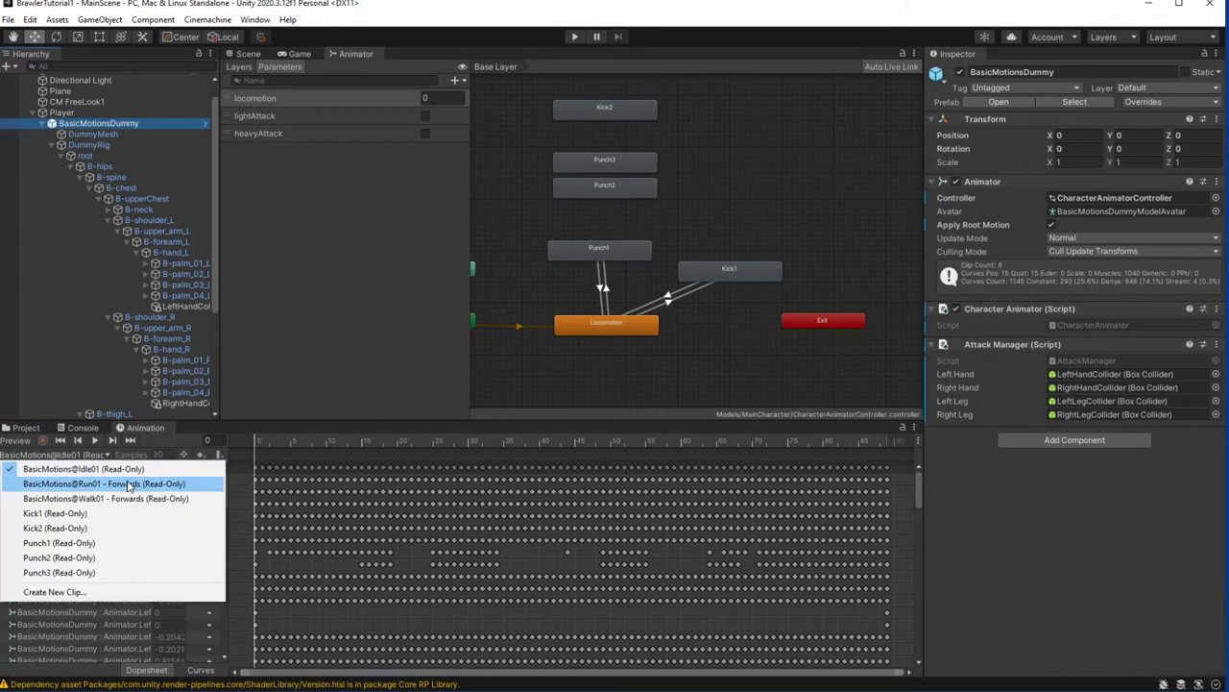
{"action": "left_click", "coordinate": [104, 543]}
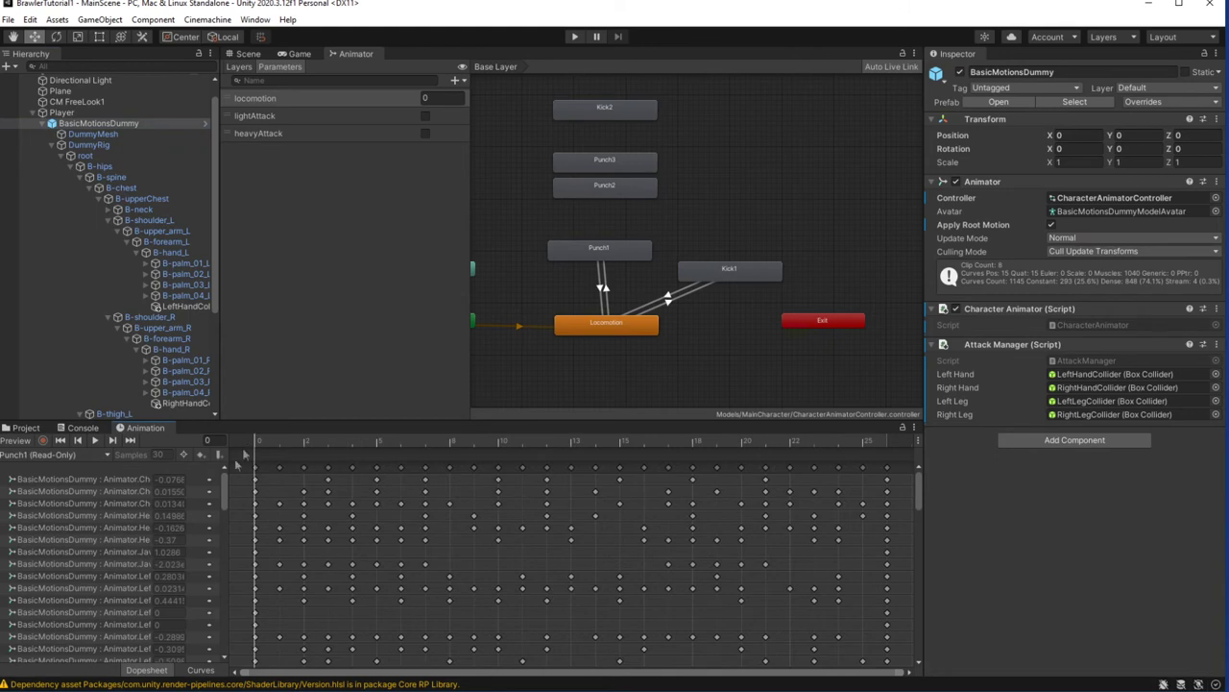
{"action": "left_click_drag", "start_coordinate": [258, 447], "coordinate": [248, 454]}
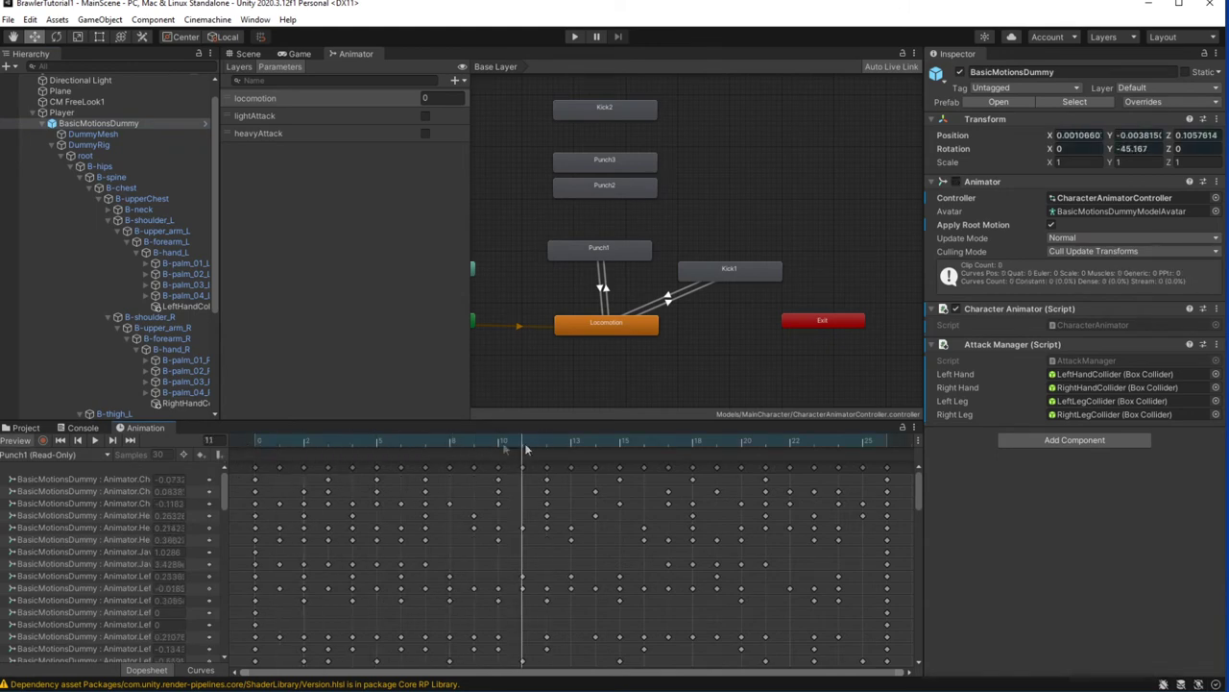
{"action": "left_click", "coordinate": [67, 454]}
{"action": "left_click", "coordinate": [82, 469]}
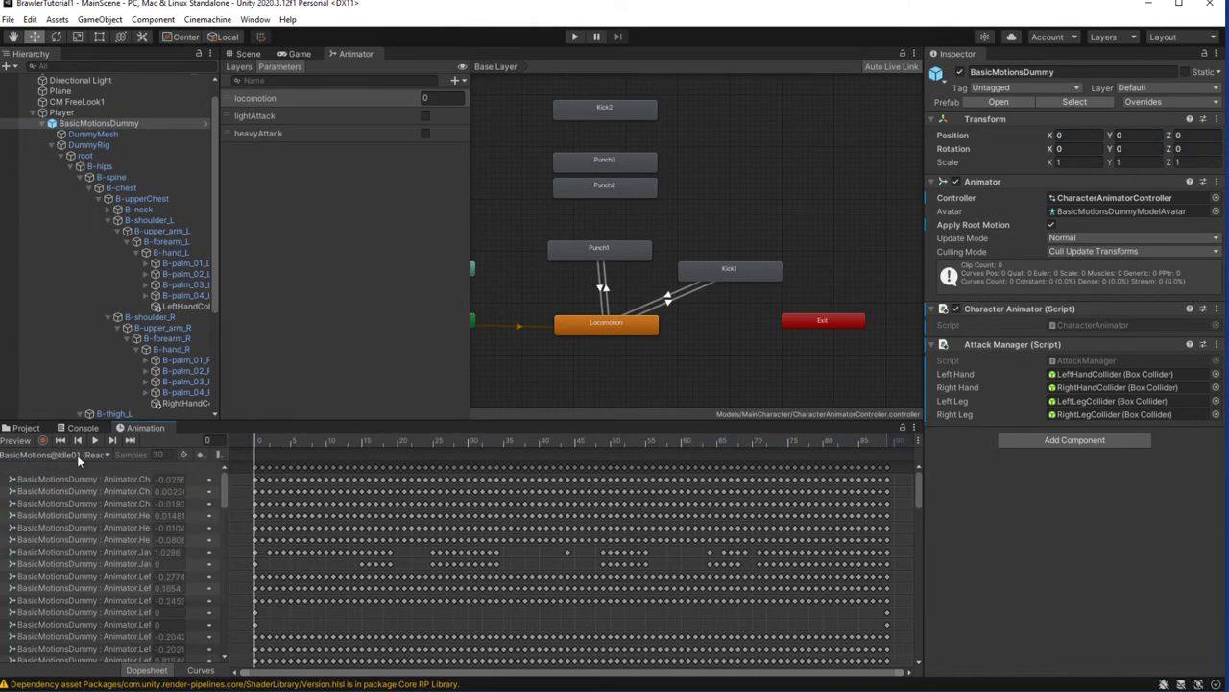
{"action": "left_click", "coordinate": [68, 455]}
{"action": "left_click", "coordinate": [91, 543]}
{"action": "mouse_move", "coordinate": [288, 447]}
{"action": "left_mouse_down"}
{"action": "mouse_move", "coordinate": [662, 459]}
{"action": "mouse_move", "coordinate": [255, 451]}
{"action": "left_mouse_up"}
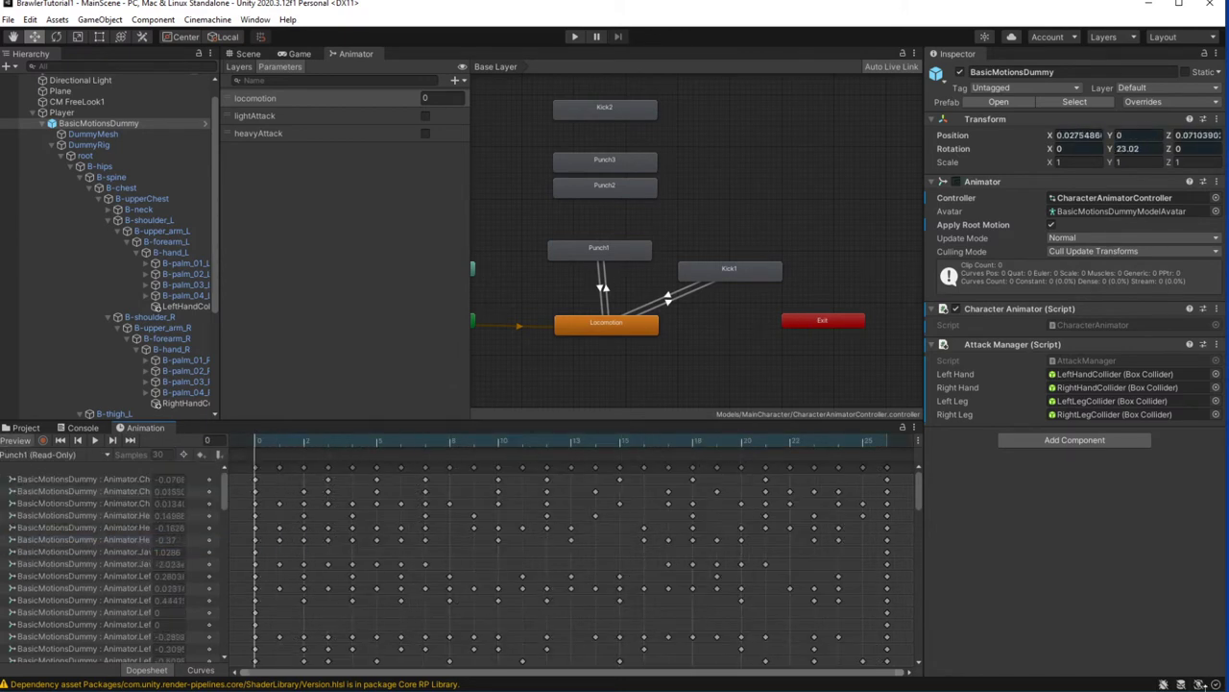
{"action": "left_click", "coordinate": [17, 432]}
{"action": "left_click", "coordinate": [199, 619]}
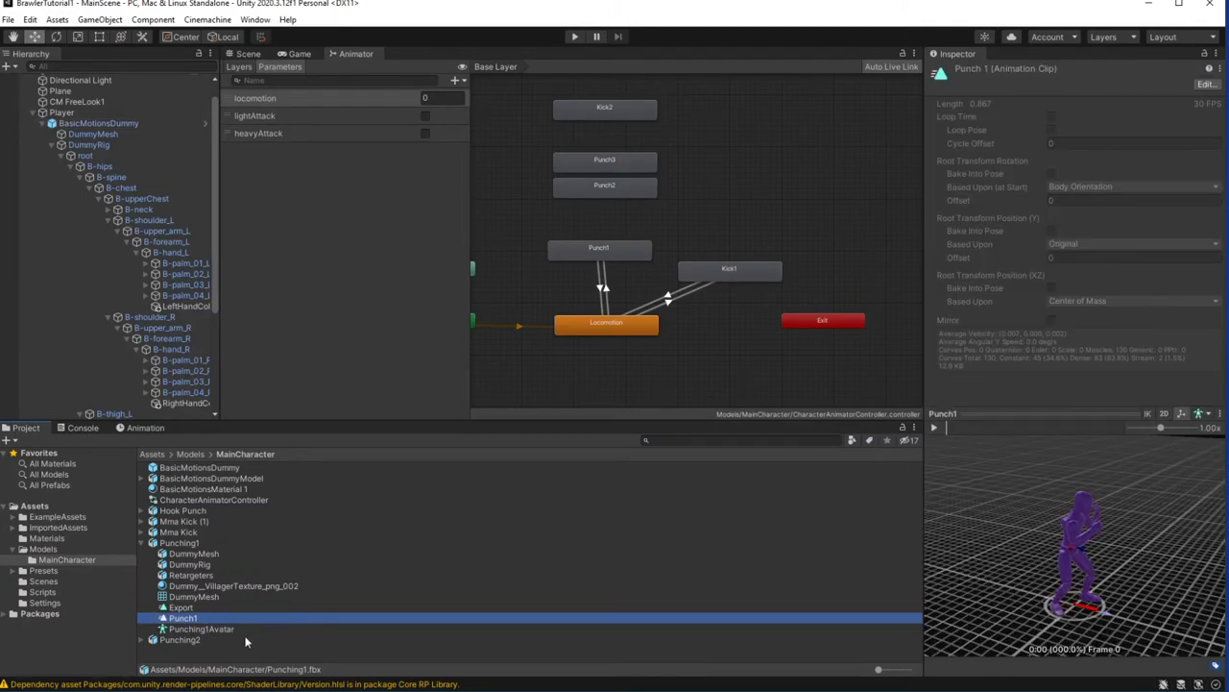
- Duplicate Punch1 into an editable Punch1.anim, assign it as the Punch1 state's Motion, and press Play
{"action": "key", "text": "ctrl+d"}
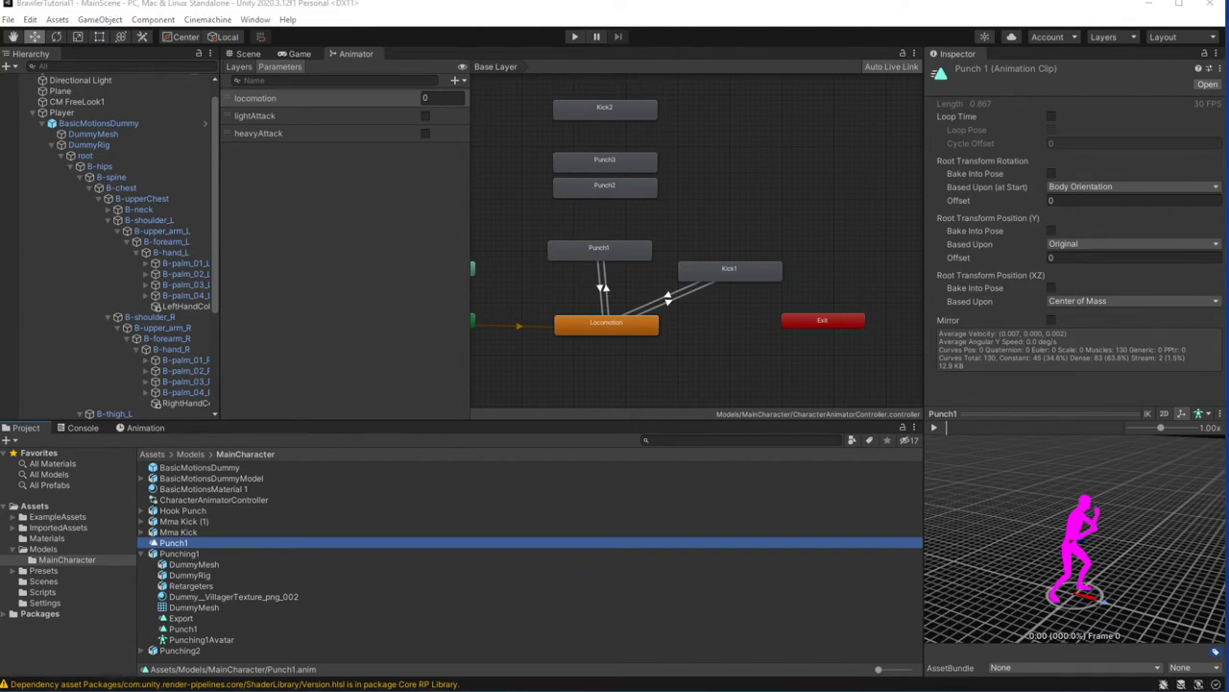
{"action": "left_click", "coordinate": [584, 254]}
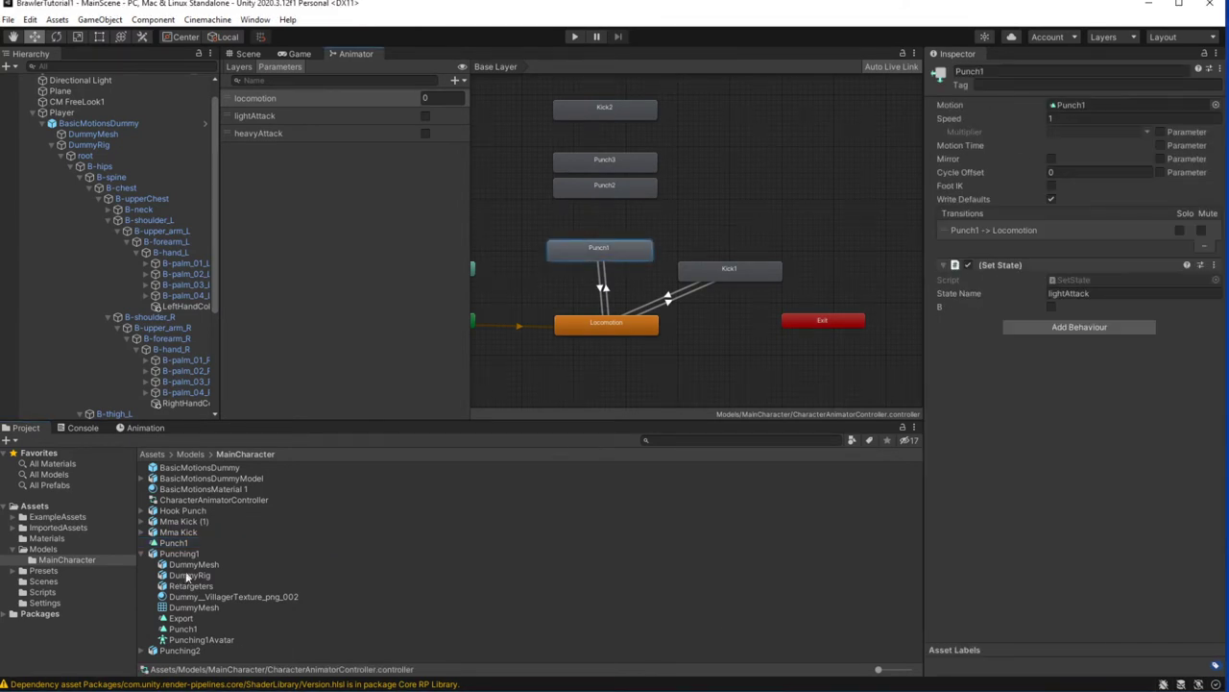
{"action": "left_click_drag", "start_coordinate": [176, 548], "coordinate": [1063, 103]}
{"action": "left_click", "coordinate": [1084, 105]}
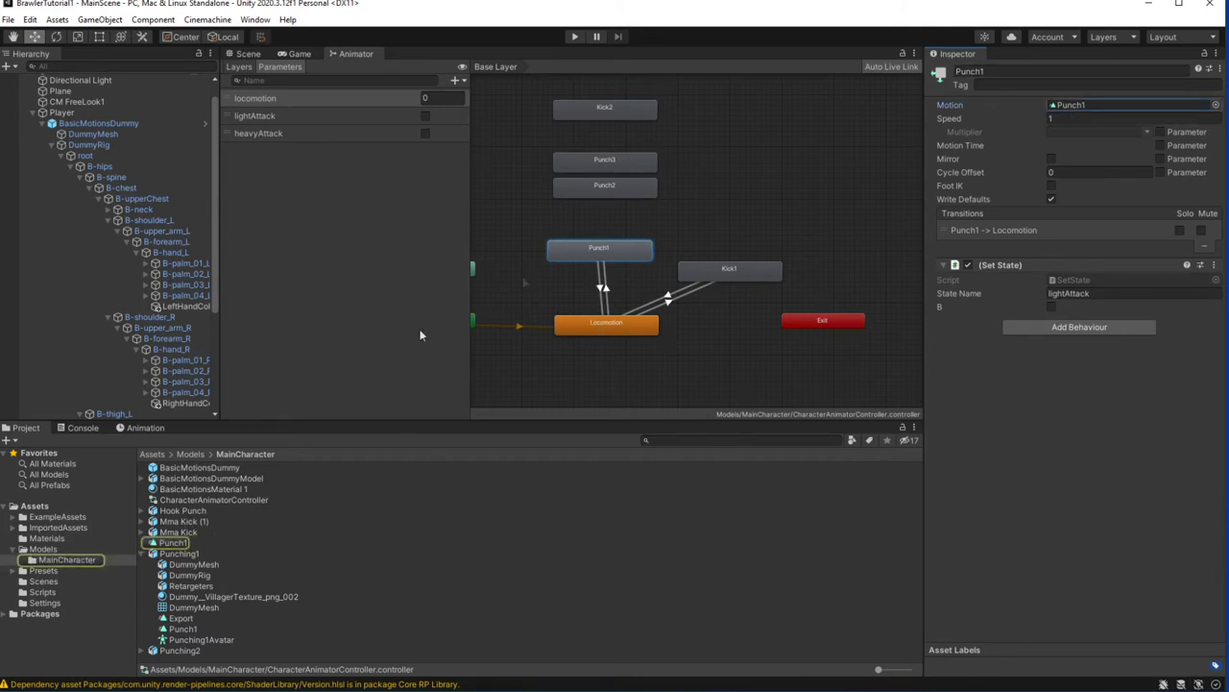
{"action": "left_click", "coordinate": [579, 38]}
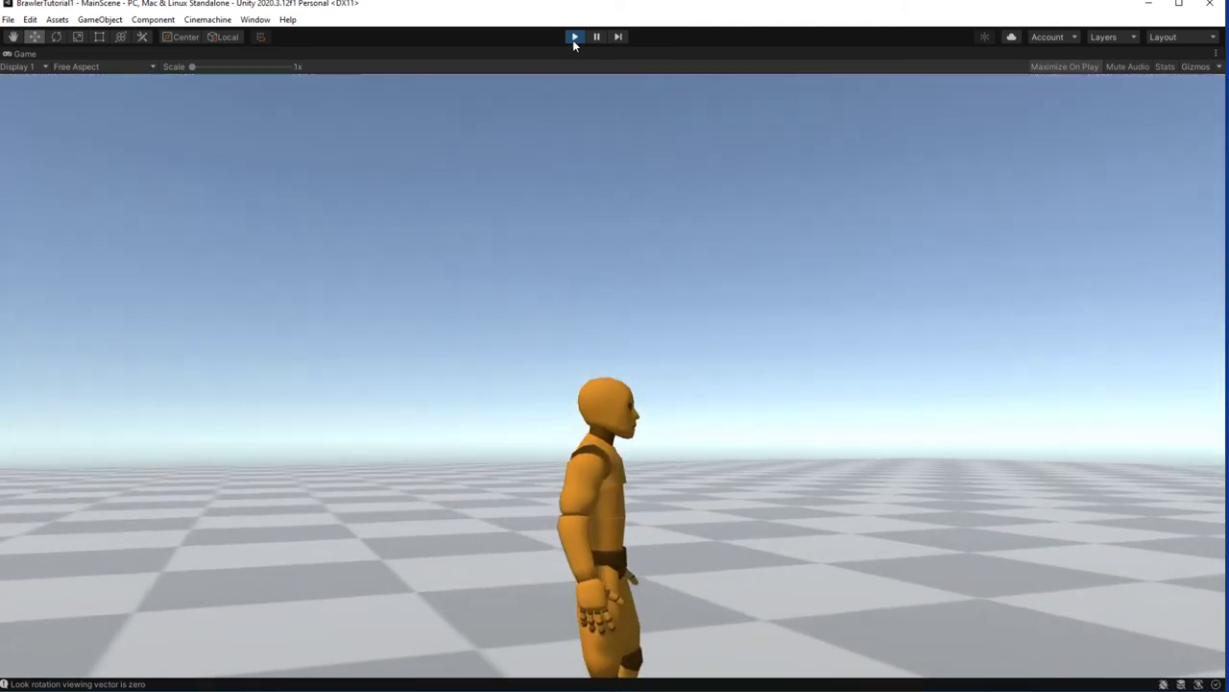
- Stop the game and duplicate the Kick1 clip into an editable Kick1.anim copy
{"action": "left_click", "coordinate": [572, 40]}
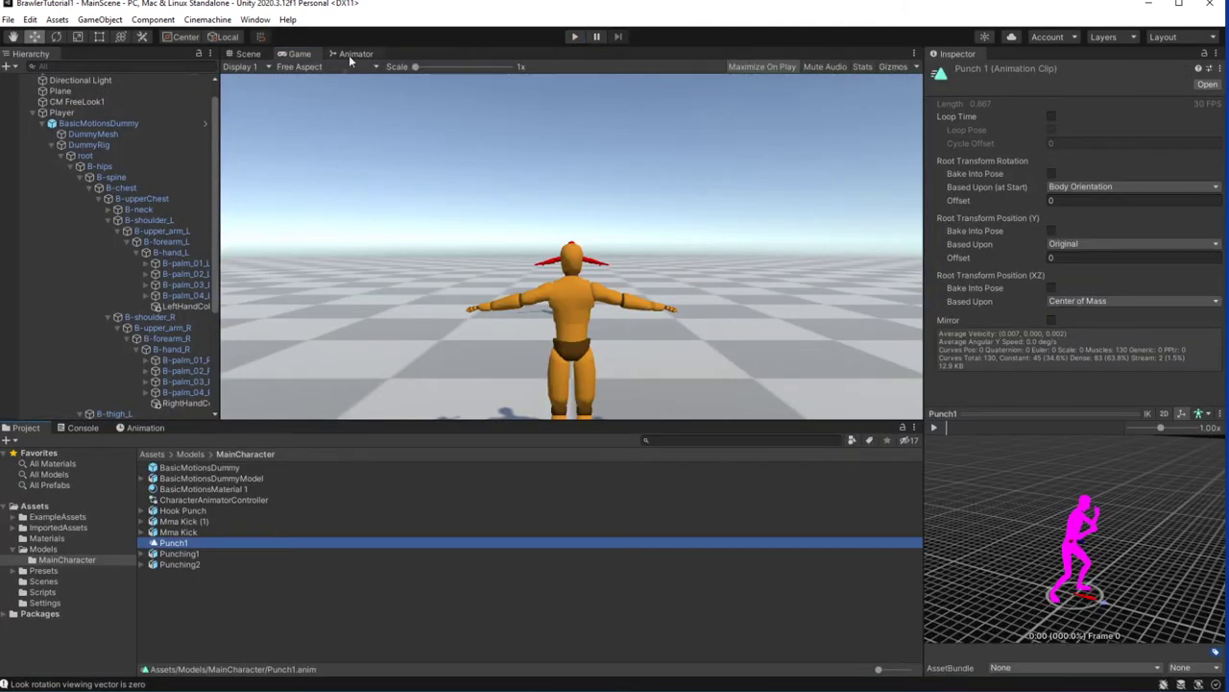
{"action": "left_click", "coordinate": [351, 55]}
{"action": "left_click", "coordinate": [730, 269]}
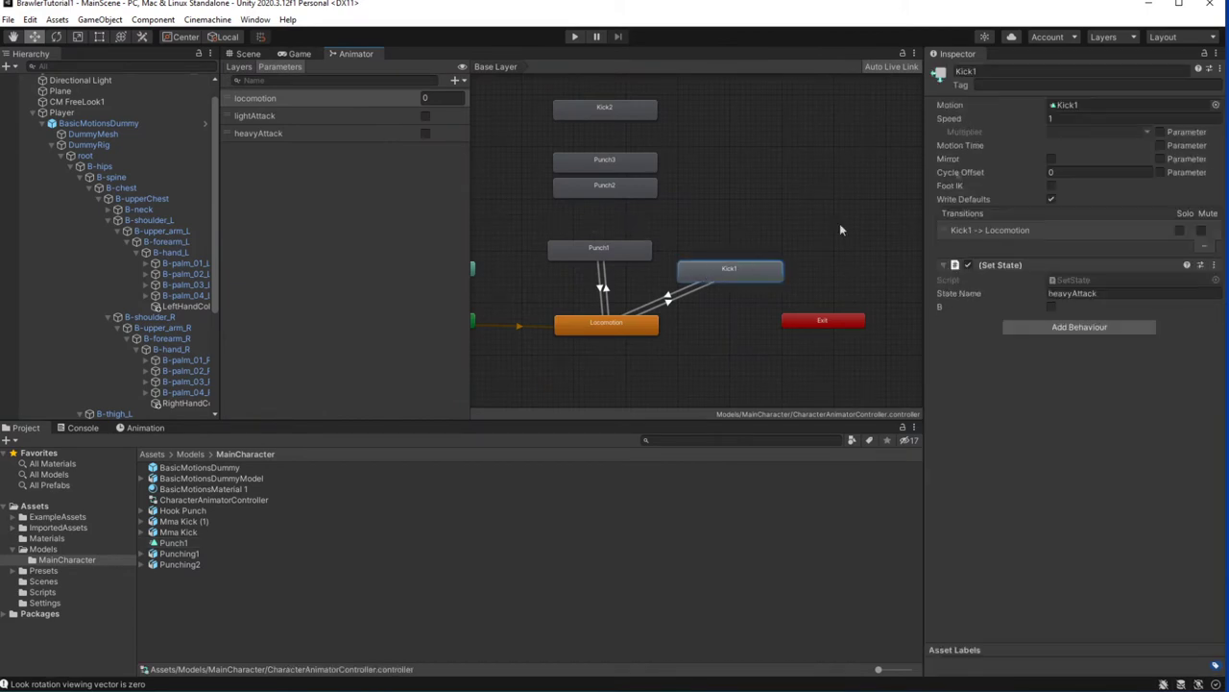
{"action": "left_click", "coordinate": [1074, 105]}
{"action": "left_click", "coordinate": [180, 608]}
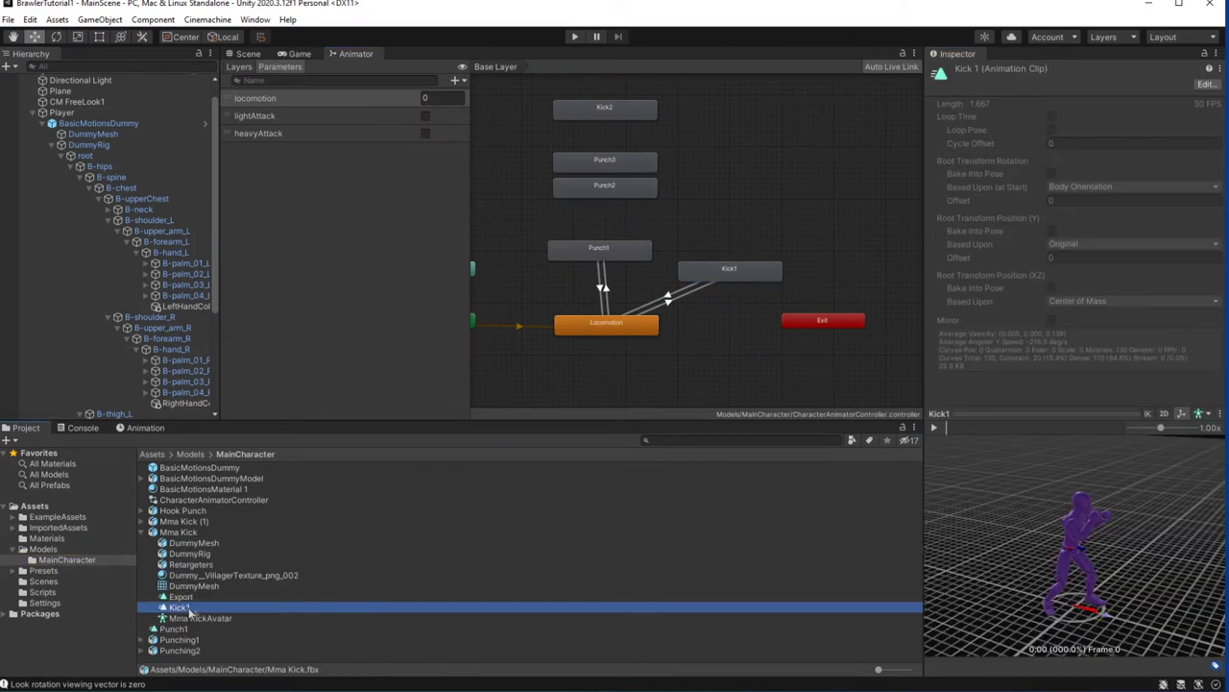
{"action": "key", "text": "ctrl+d"}
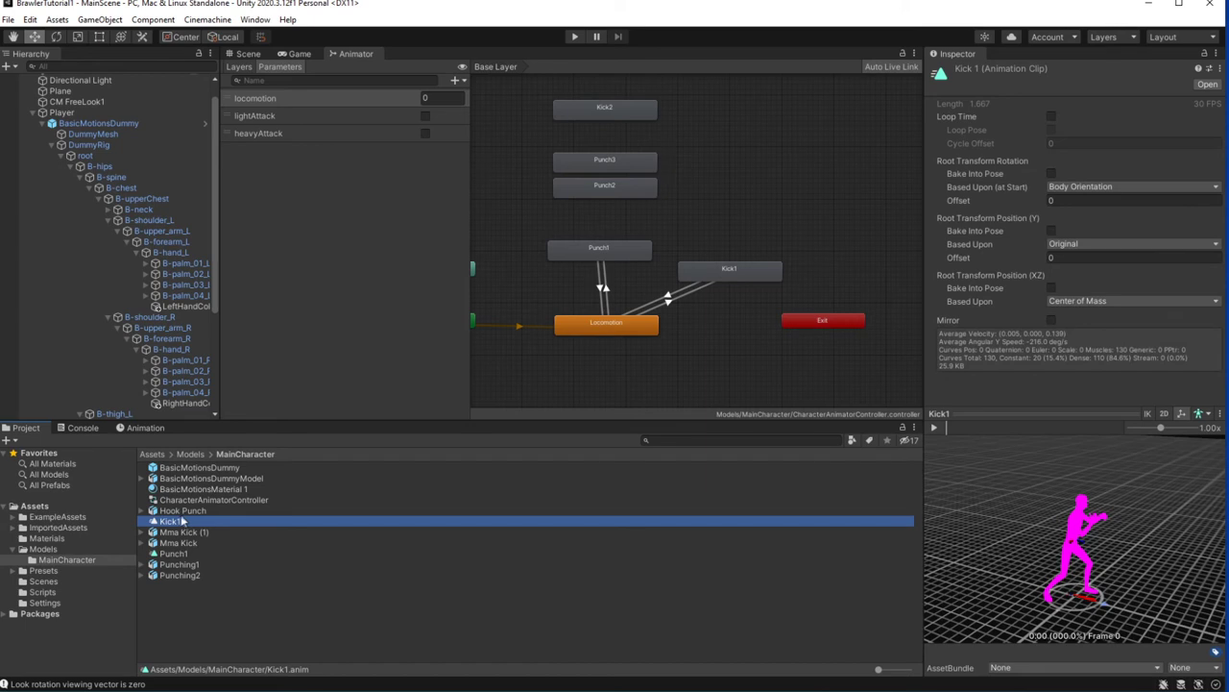
- Assign the Kick1.anim copy as the Kick1 state's Motion
{"action": "left_click", "coordinate": [710, 275]}
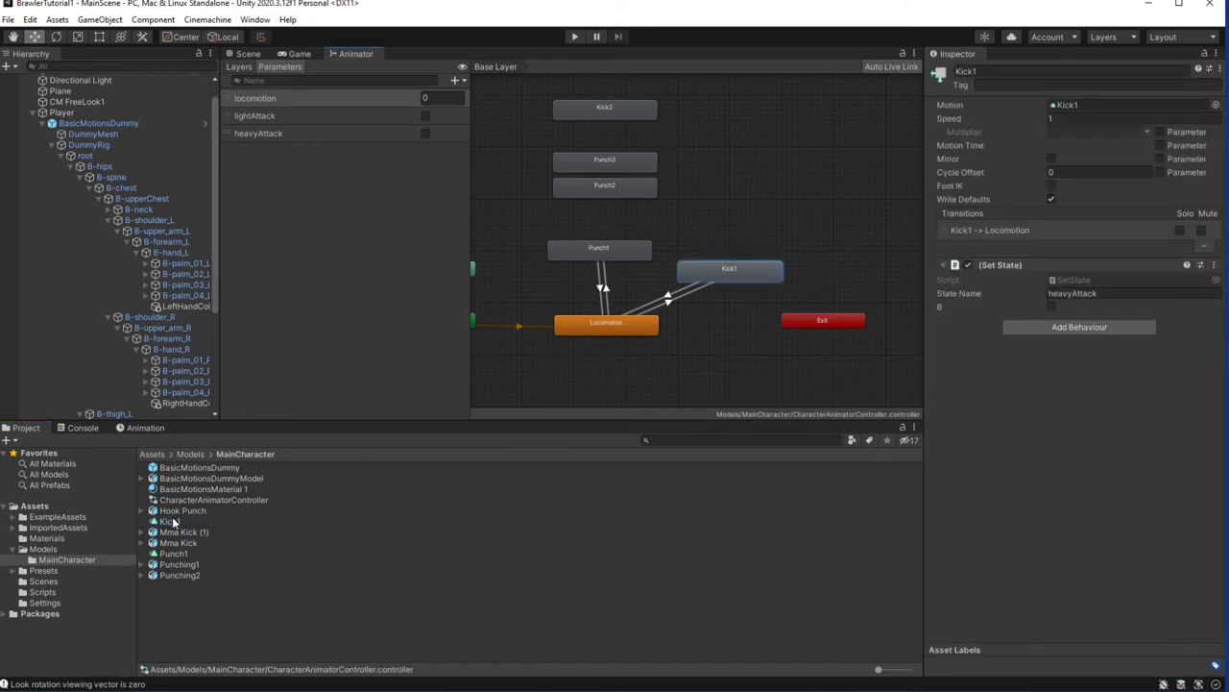
{"action": "left_click_drag", "start_coordinate": [173, 519], "coordinate": [1104, 104]}
{"action": "left_click", "coordinate": [173, 554]}
{"action": "left_click", "coordinate": [97, 123]}
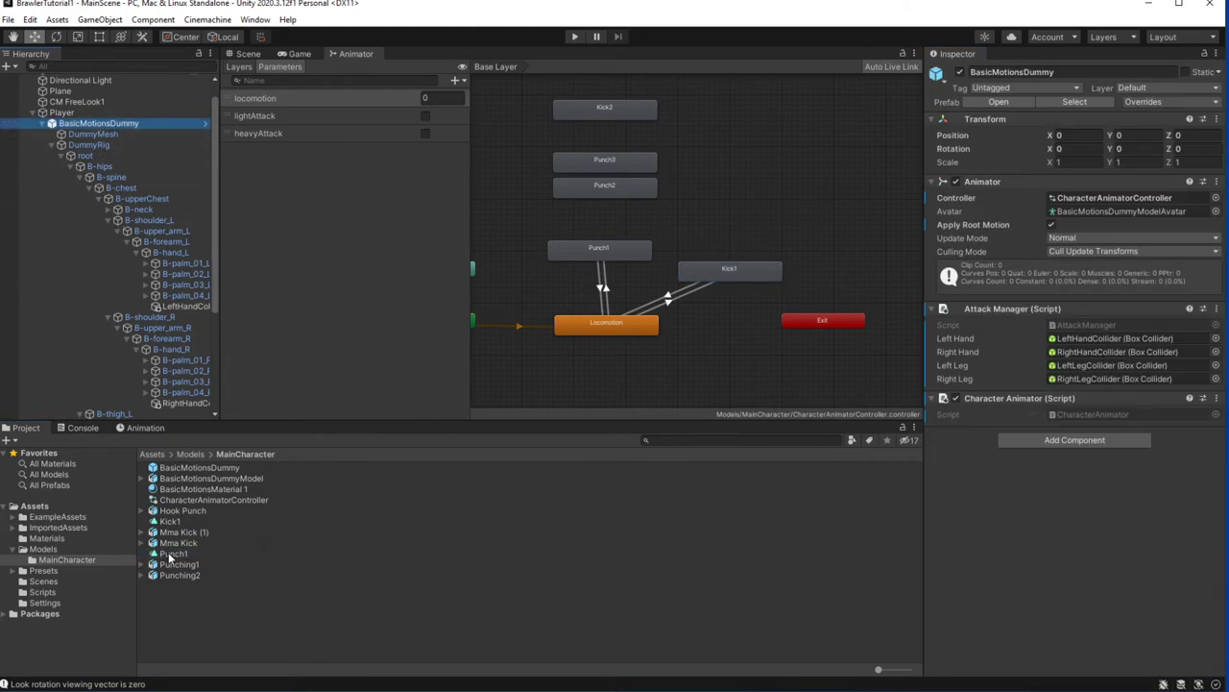
- Play the Kick1 preview on the dummy, then switch to Punch1 at frame 7
{"action": "double_click", "coordinate": [170, 555]}
{"action": "left_click", "coordinate": [252, 53]}
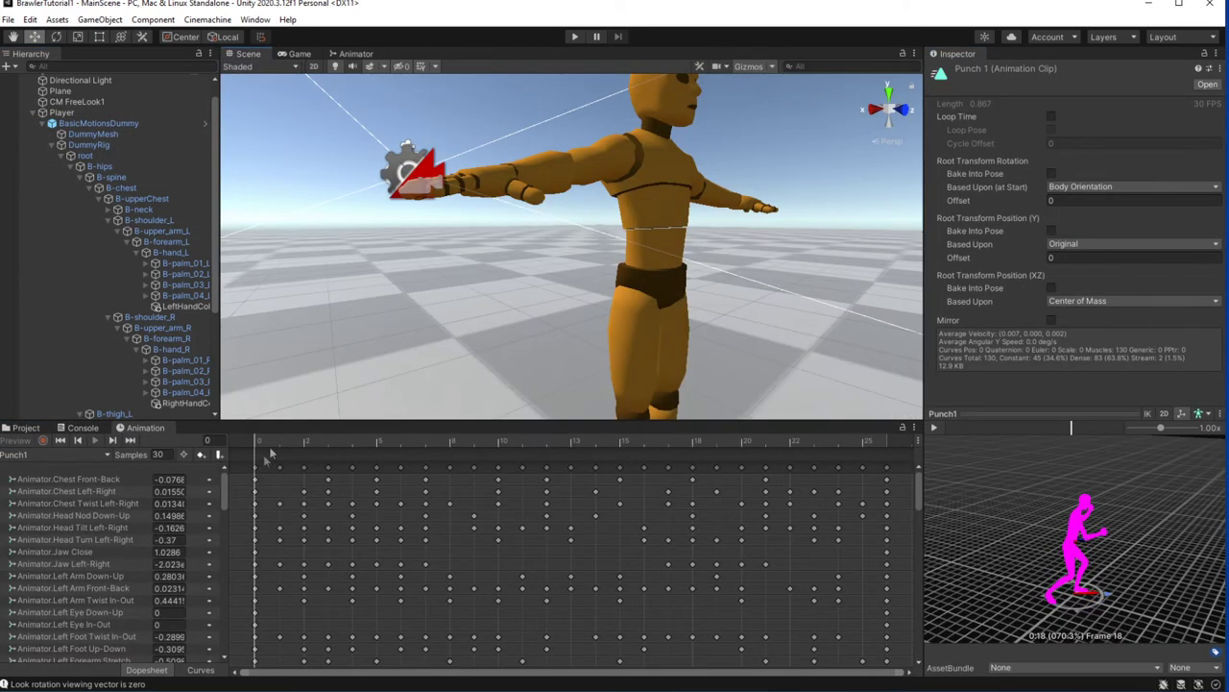
{"action": "scroll", "coordinate": [571, 250], "scroll_direction": "down", "scroll_amount": 5}
{"action": "left_click", "coordinate": [100, 124]}
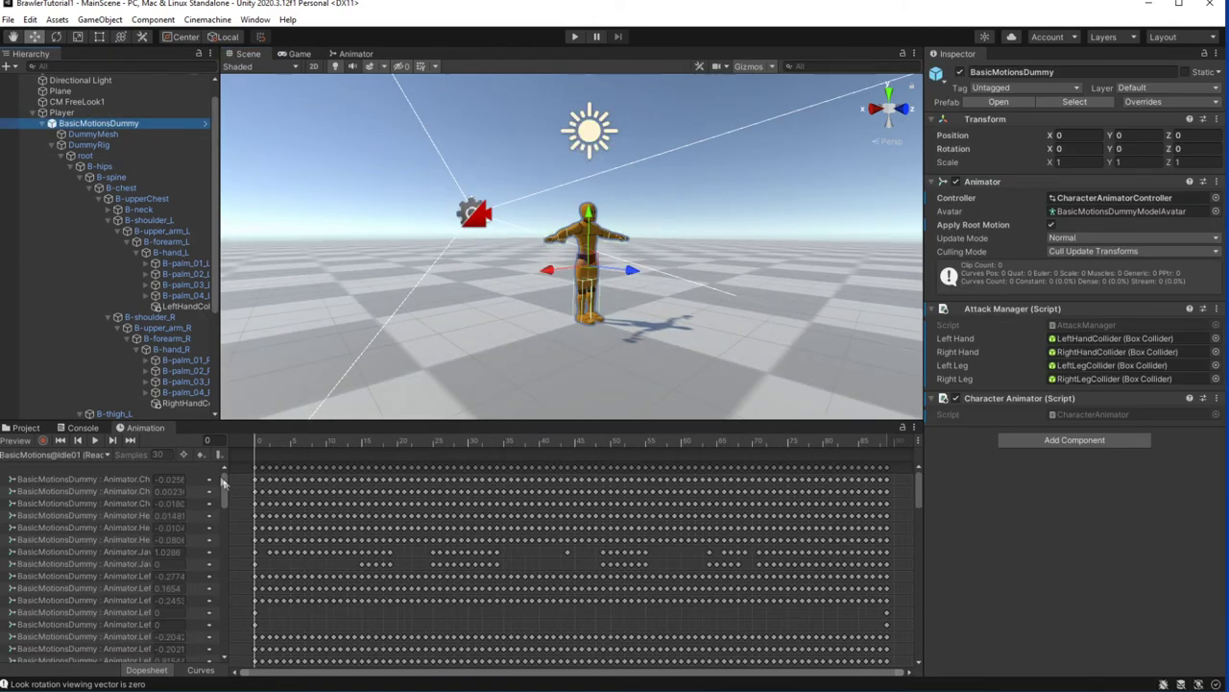
{"action": "left_click", "coordinate": [87, 457]}
{"action": "left_click", "coordinate": [74, 516]}
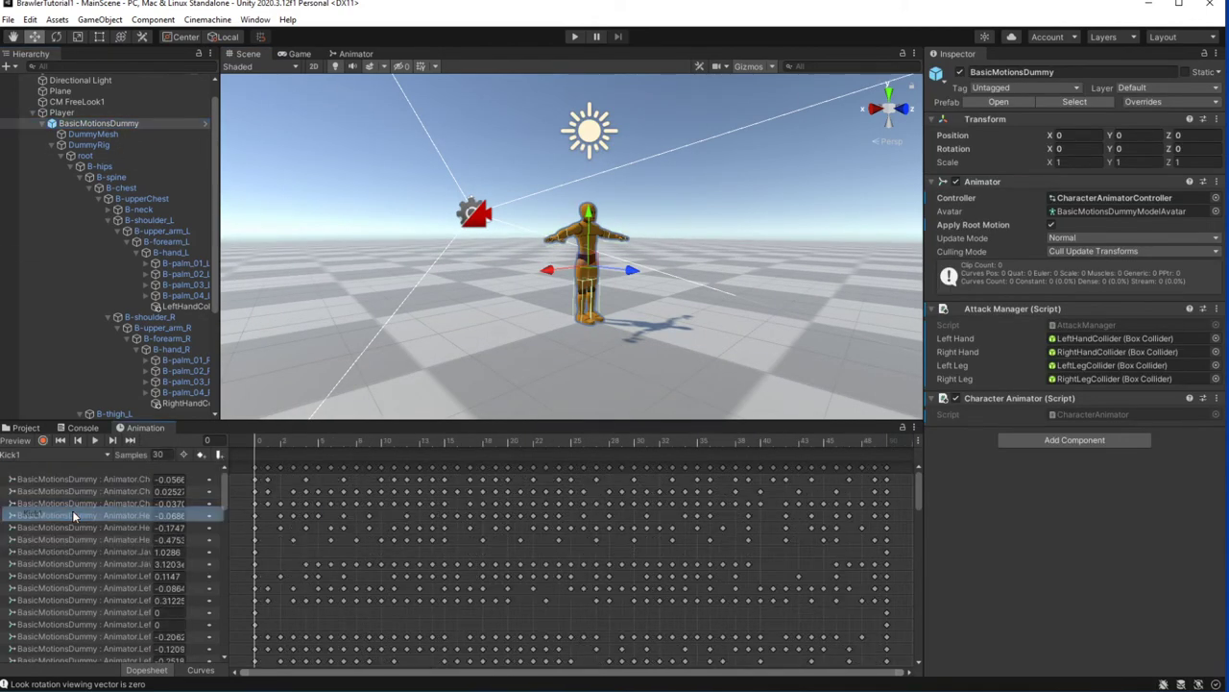
{"action": "key", "text": "space"}
{"action": "left_click", "coordinate": [61, 457]}
{"action": "left_click", "coordinate": [48, 543]}
{"action": "left_click", "coordinate": [433, 439]}
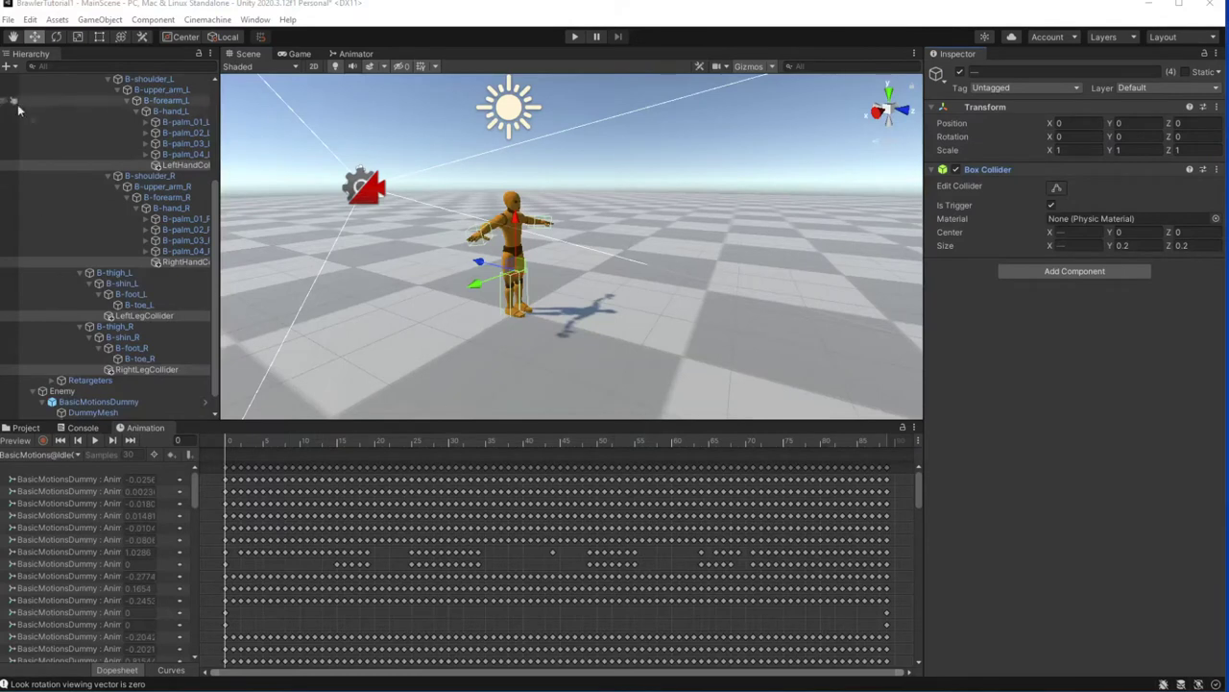
- Multi-select LeftHand, RightHand, LeftLeg and RightLeg colliders to edit their shared Box Collider
{"action": "left_click", "coordinate": [183, 164]}
{"action": "left_click", "coordinate": [182, 261], "text": "ctrl"}
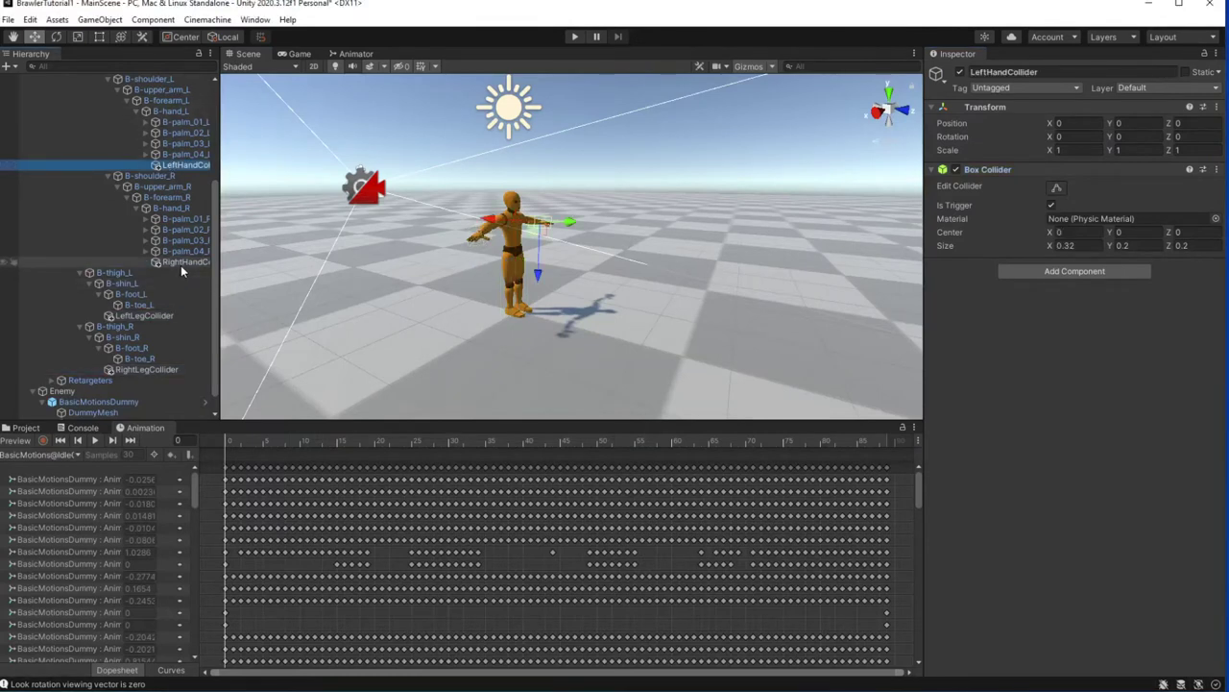
{"action": "left_click", "coordinate": [157, 316], "text": "ctrl"}
{"action": "left_click", "coordinate": [166, 370], "text": "ctrl"}
{"action": "left_click", "coordinate": [960, 168]}
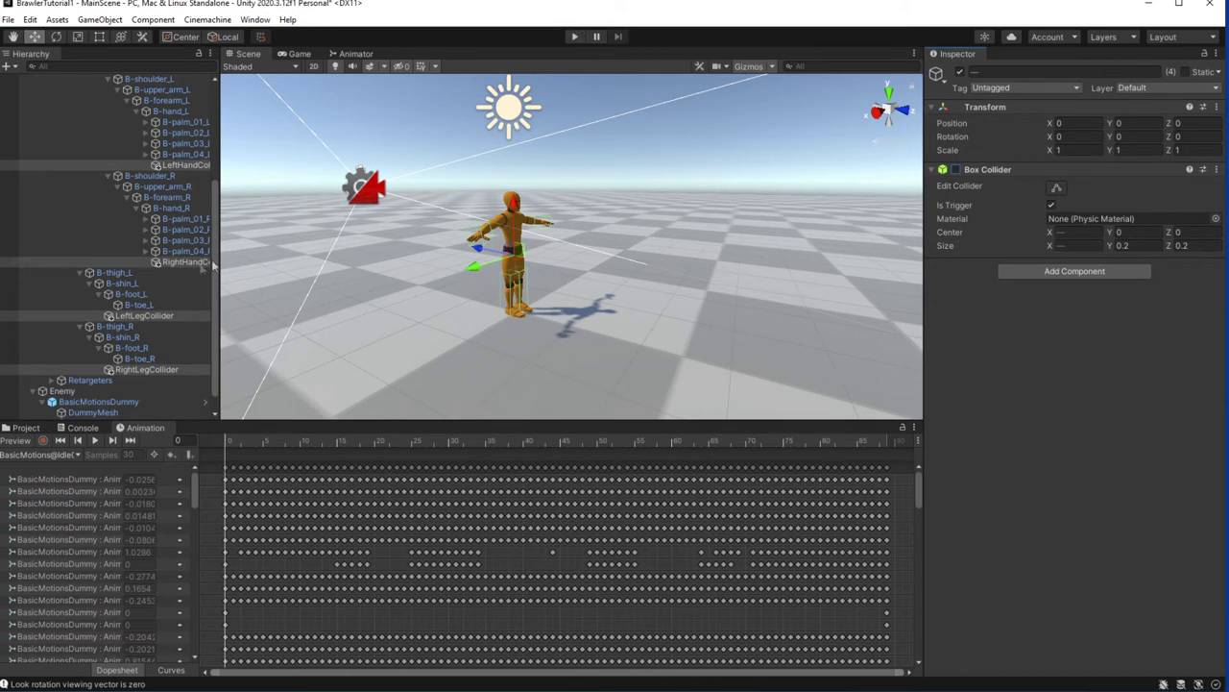
- Select the right and left hand bones and step the Punch1 preview forward
{"action": "left_click", "coordinate": [163, 208]}
{"action": "left_click", "coordinate": [126, 110]}
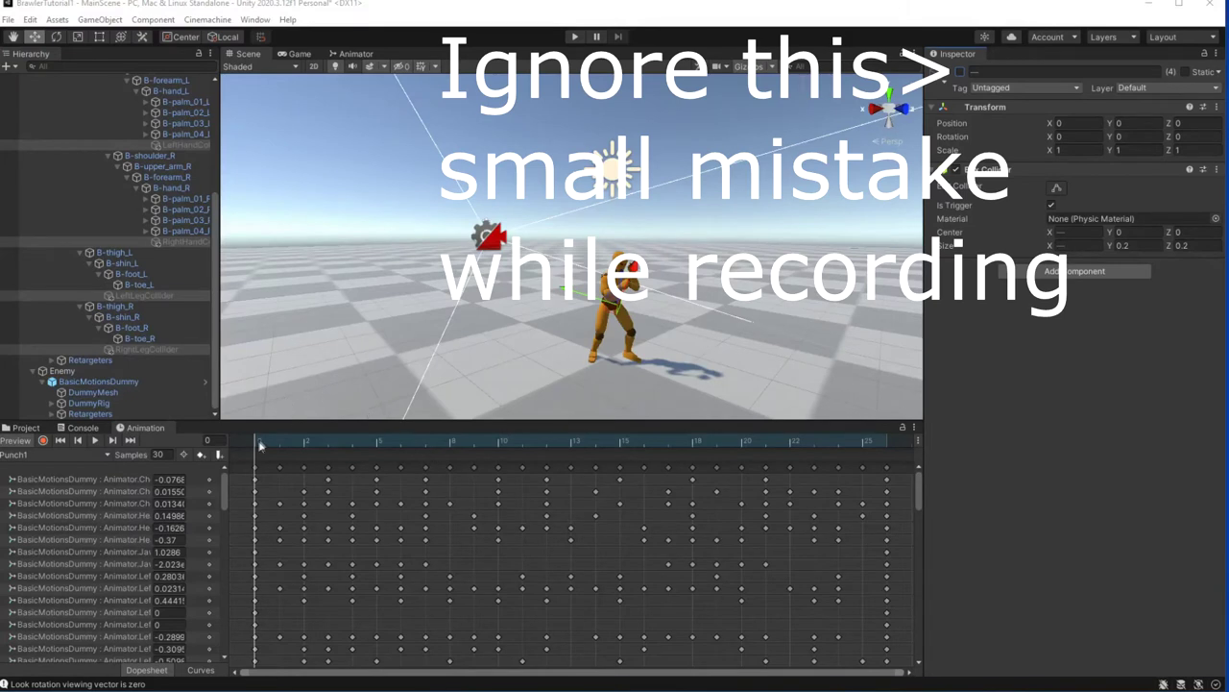
{"action": "left_click_drag", "start_coordinate": [259, 444], "coordinate": [436, 455]}
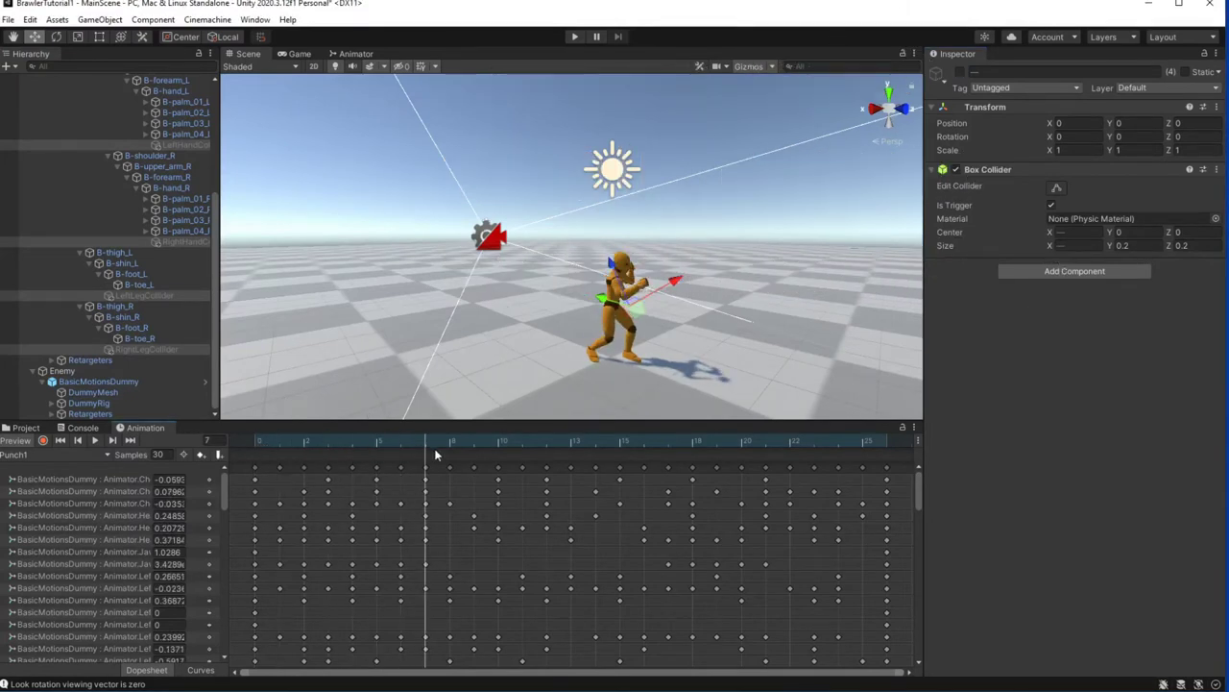
- Add an event at Punch1's frame 8 calling EnableColliderRightHand, then review the punch around it
{"action": "mouse_move", "coordinate": [435, 454]}
{"action": "left_mouse_down"}
{"action": "mouse_move", "coordinate": [555, 449]}
{"action": "mouse_move", "coordinate": [433, 446]}
{"action": "mouse_move", "coordinate": [449, 442]}
{"action": "left_mouse_up"}
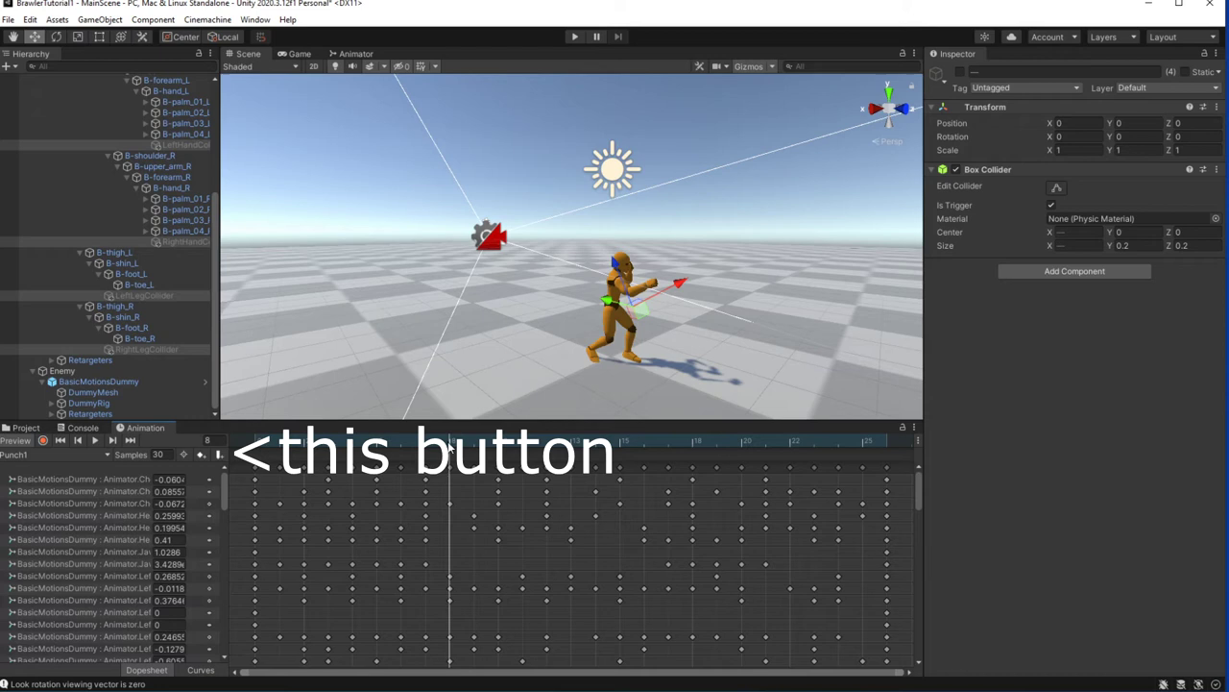
{"action": "left_click", "coordinate": [219, 455]}
{"action": "left_click", "coordinate": [1093, 104]}
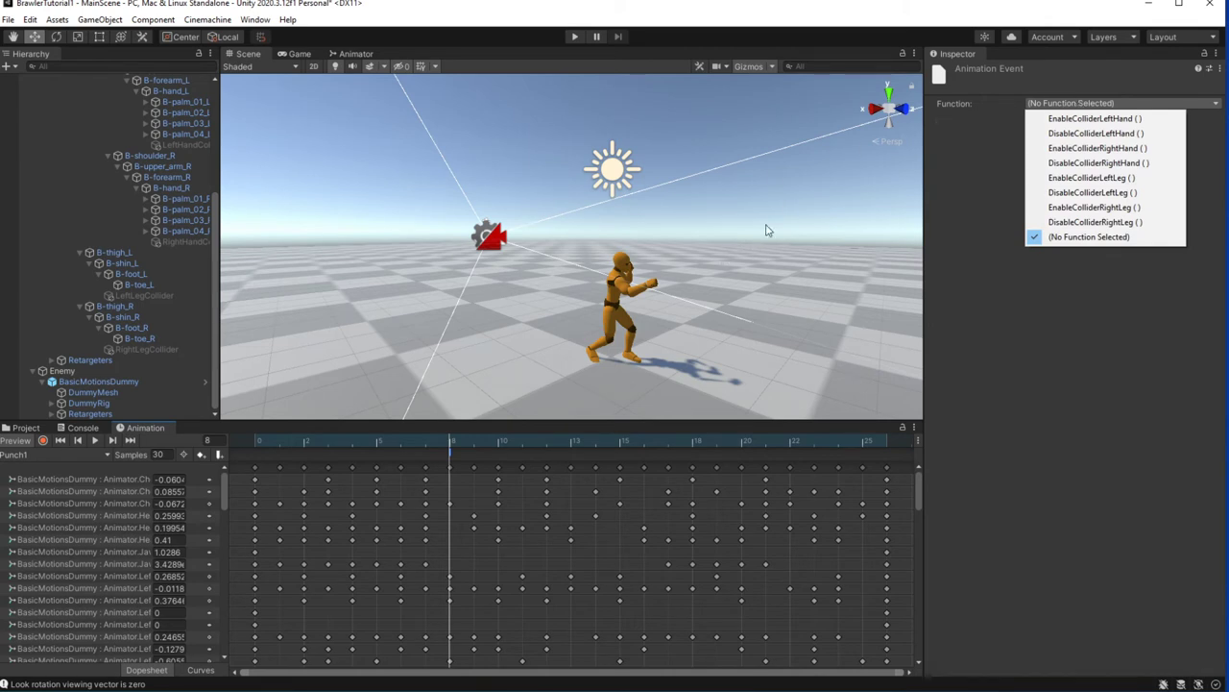
{"action": "left_click", "coordinate": [1128, 148]}
{"action": "mouse_move", "coordinate": [413, 432]}
{"action": "left_mouse_down"}
{"action": "mouse_move", "coordinate": [362, 431]}
{"action": "mouse_move", "coordinate": [682, 439]}
{"action": "mouse_move", "coordinate": [228, 440]}
{"action": "left_mouse_up"}
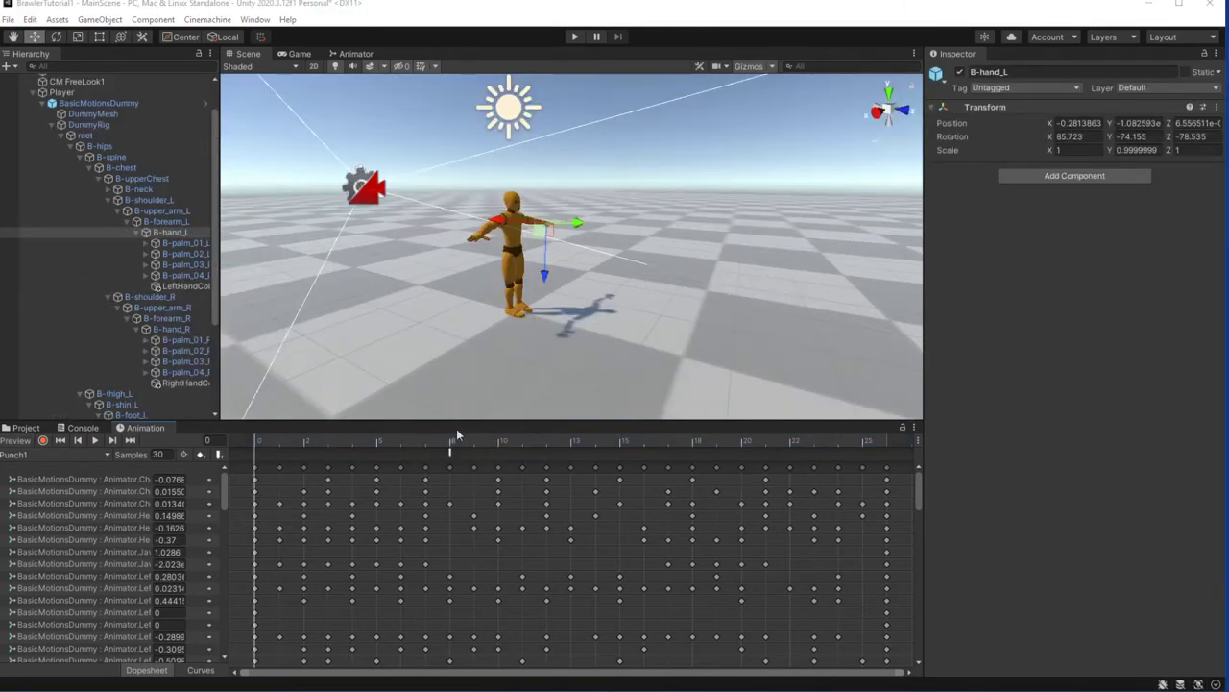
{"action": "left_click", "coordinate": [452, 453]}
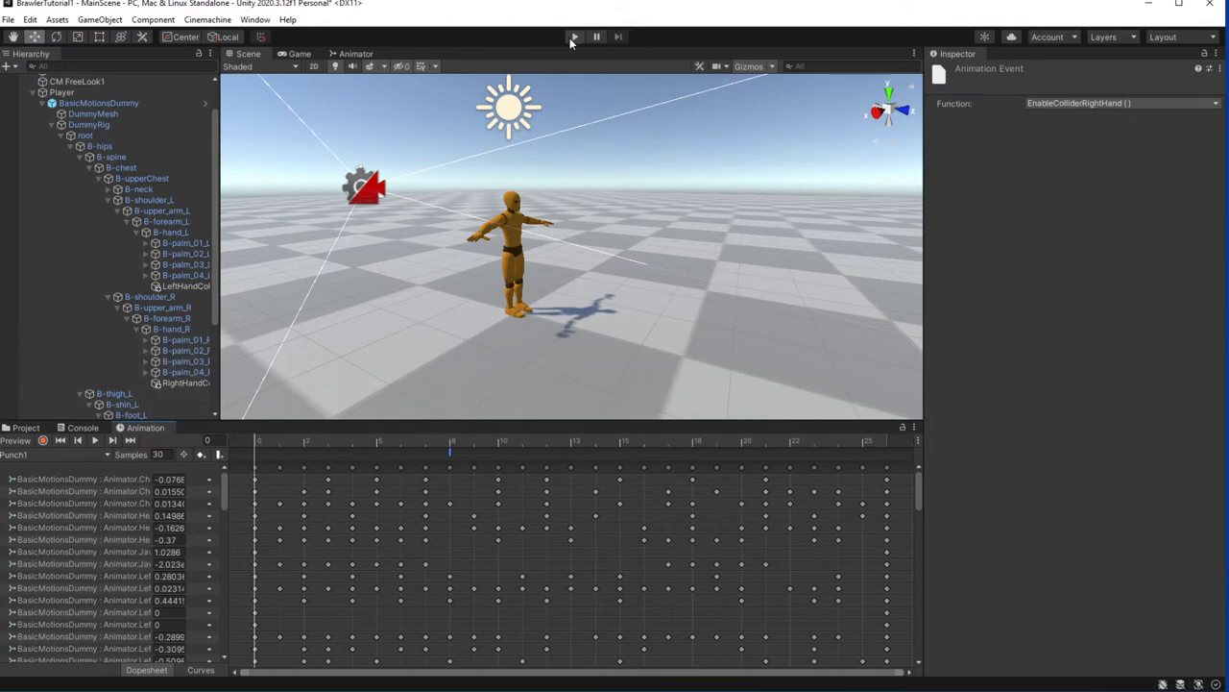
- Run and stop the game to check the player and enemy, then reselect BasicMotionsDummy's clip list
{"action": "left_click", "coordinate": [183, 383]}
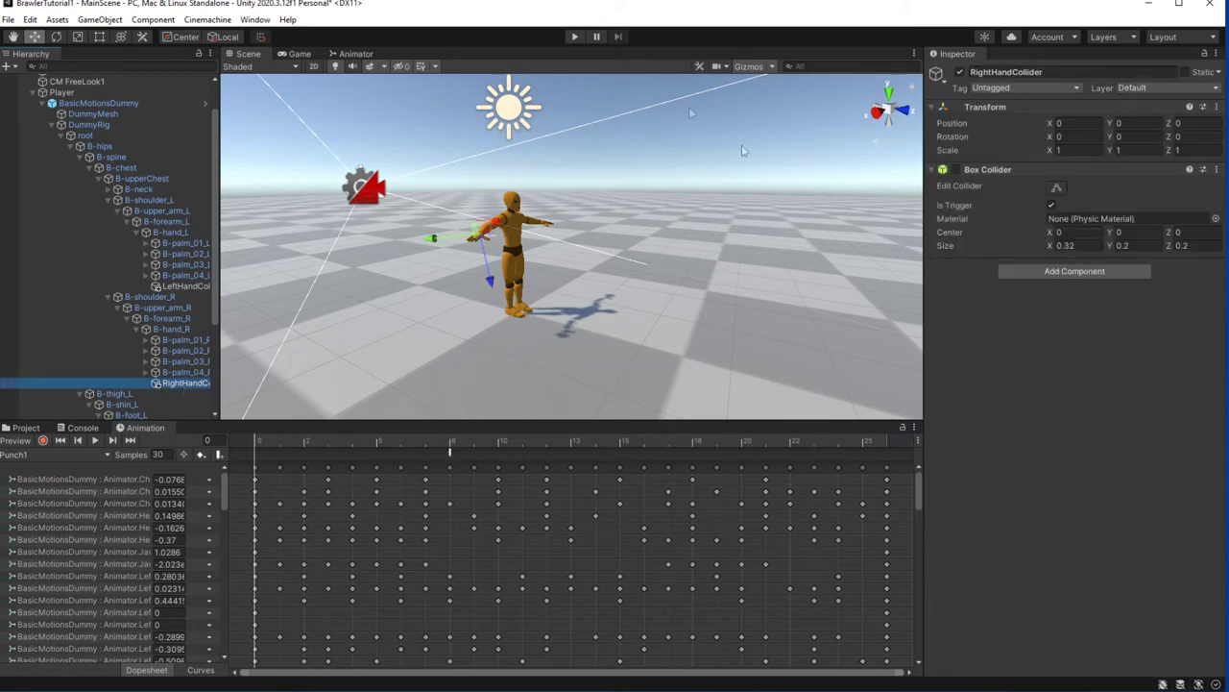
{"action": "left_click", "coordinate": [300, 54]}
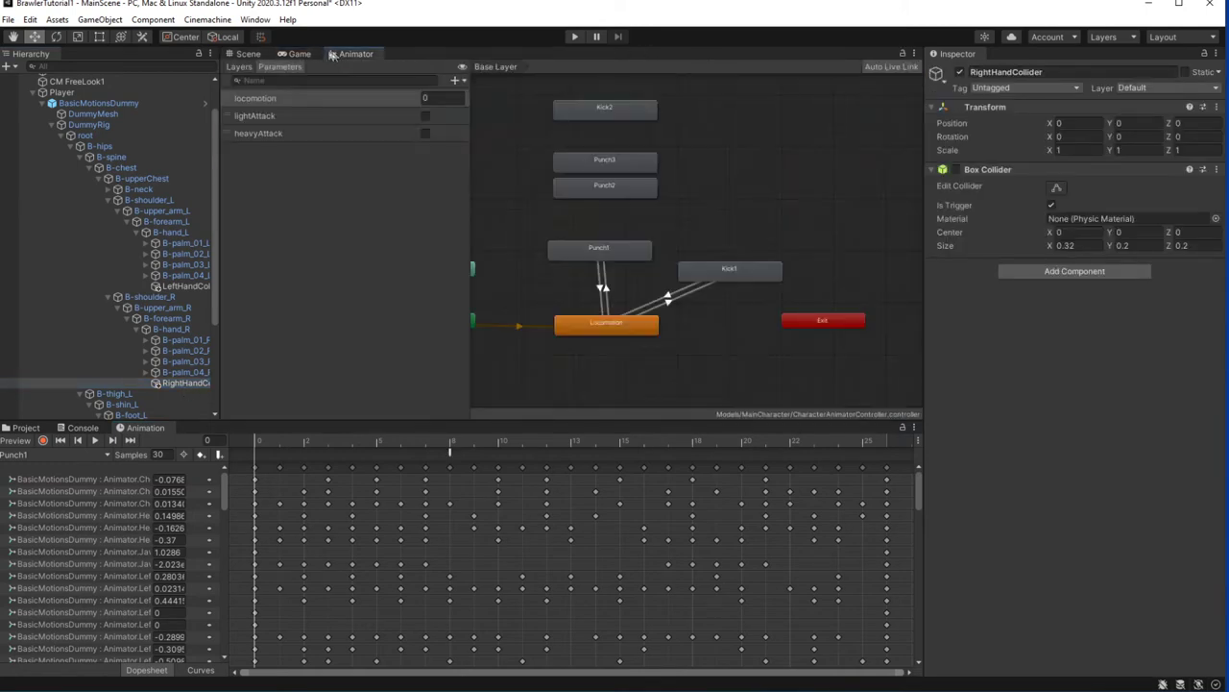
{"action": "left_click", "coordinate": [248, 54]}
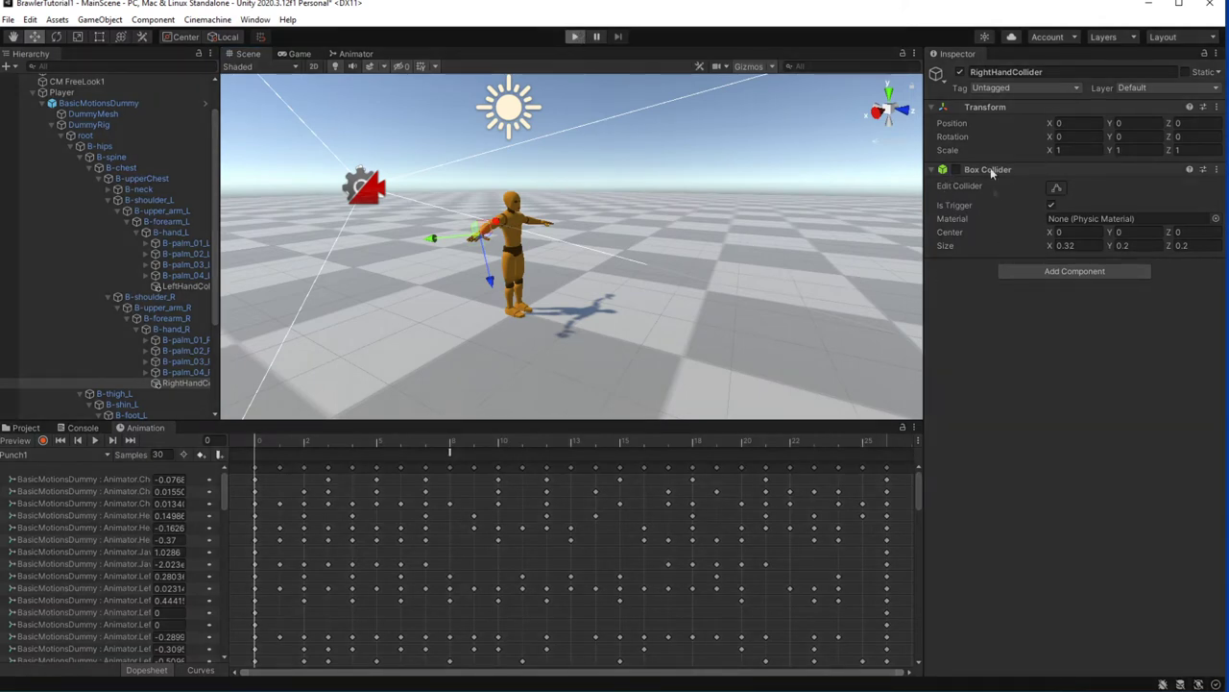
{"action": "left_click", "coordinate": [574, 37]}
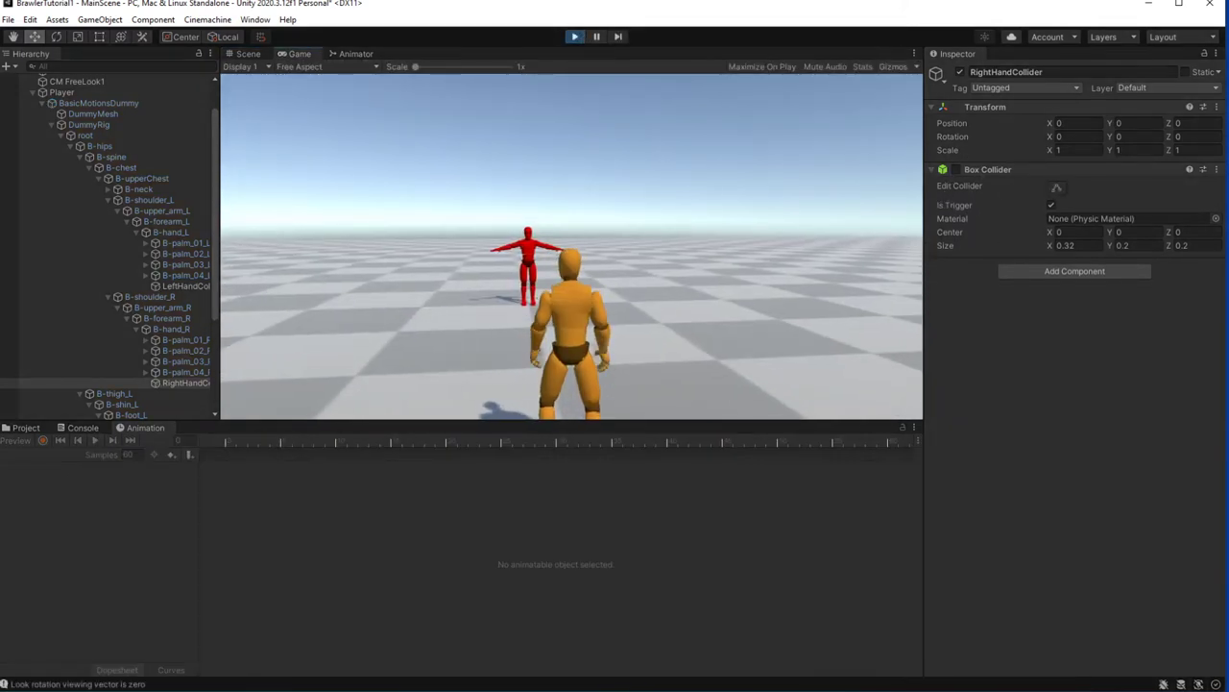
{"action": "left_click", "coordinate": [573, 36]}
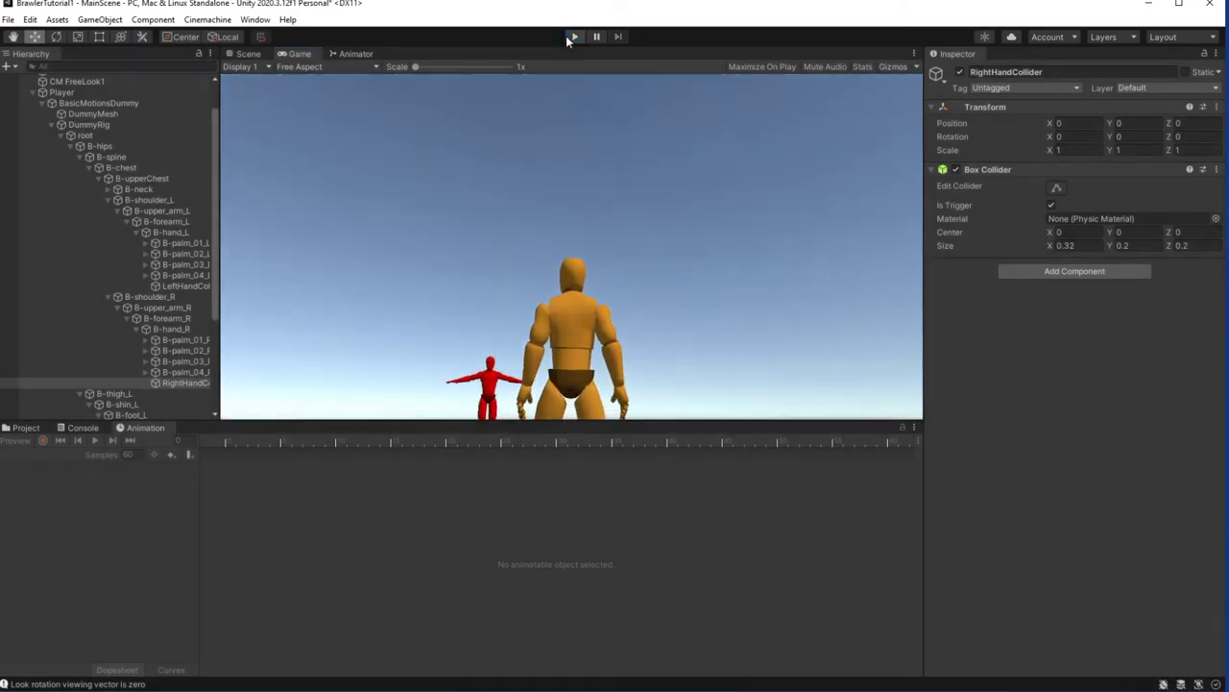
{"action": "left_click", "coordinate": [99, 102]}
{"action": "left_click", "coordinate": [43, 454]}
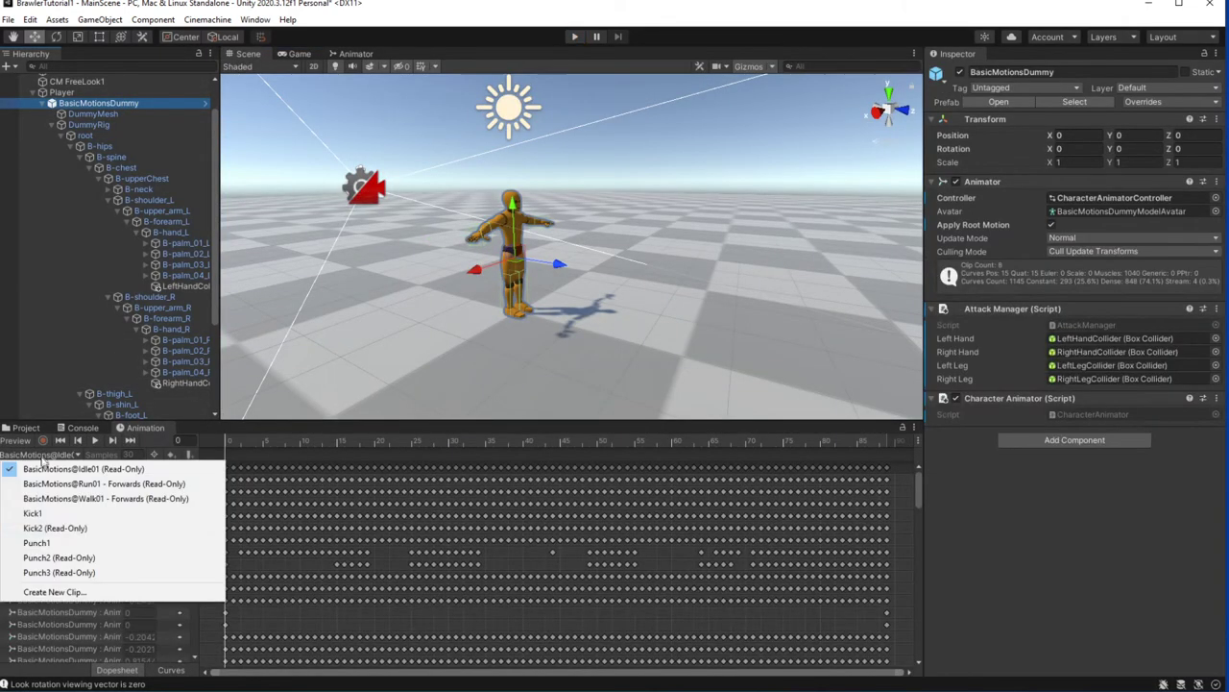
- Add a DisableColliderRightHand event at frame 16 of Punch1 and start the game
{"action": "left_click", "coordinate": [39, 540]}
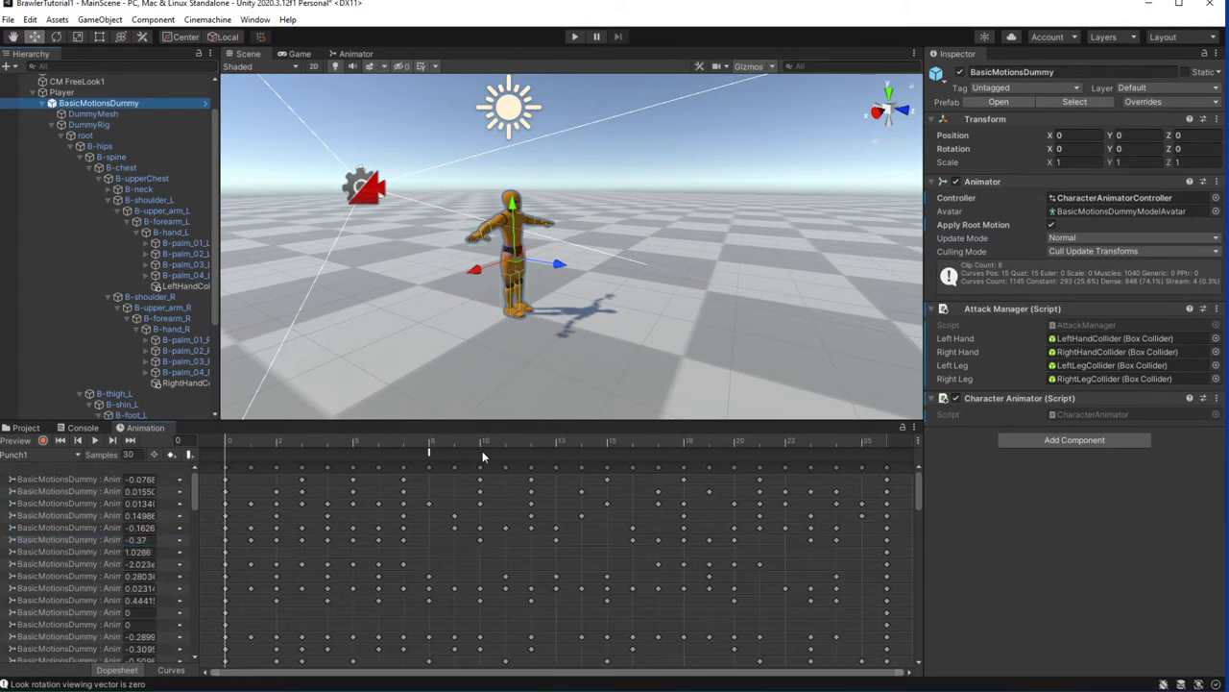
{"action": "mouse_move", "coordinate": [444, 448]}
{"action": "left_mouse_down"}
{"action": "mouse_move", "coordinate": [661, 452]}
{"action": "mouse_move", "coordinate": [630, 448]}
{"action": "left_mouse_up"}
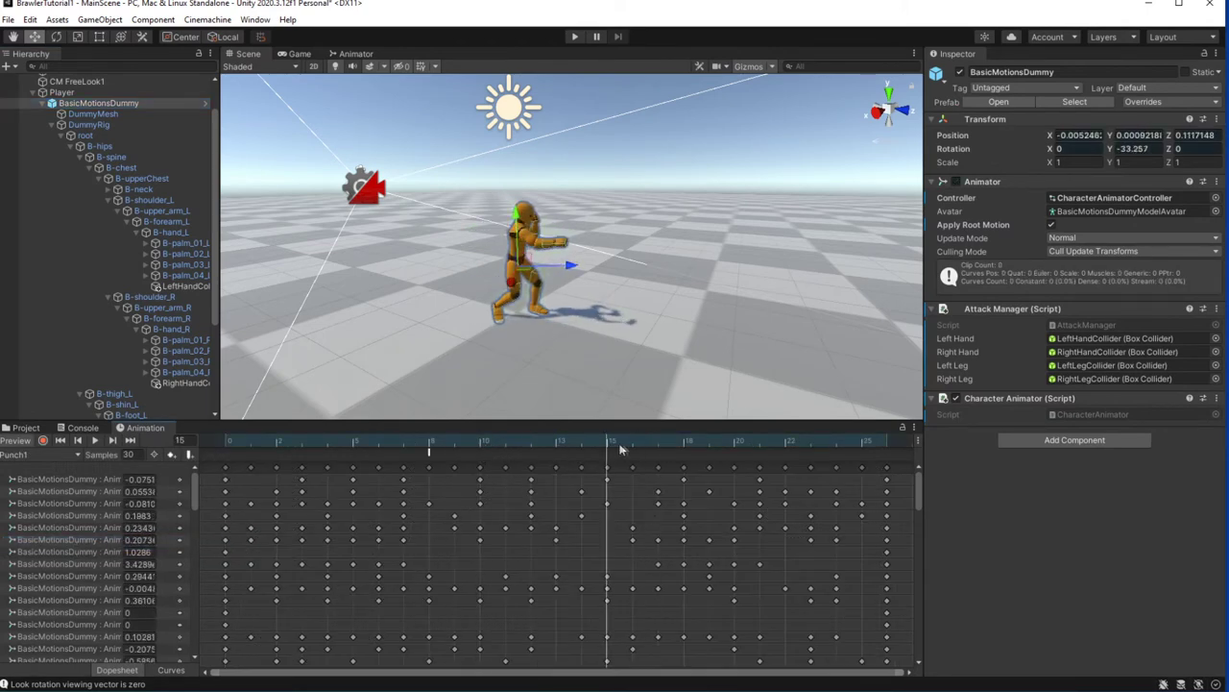
{"action": "left_click", "coordinate": [191, 455]}
{"action": "left_click", "coordinate": [1128, 104]}
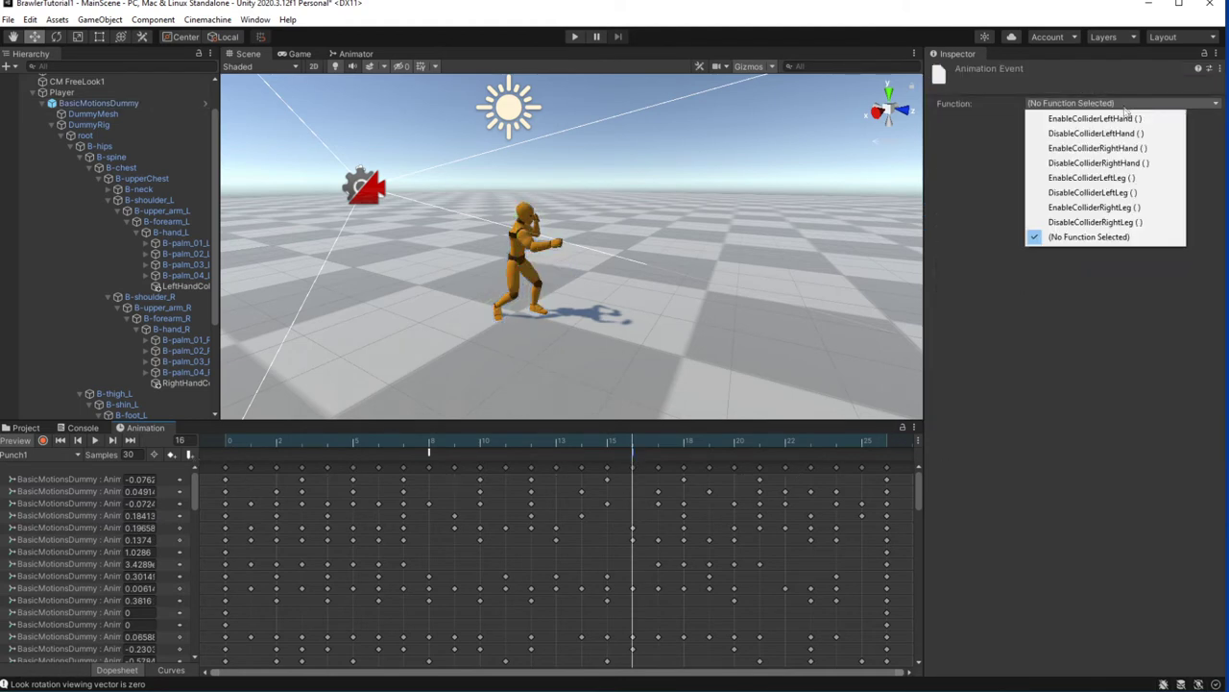
{"action": "left_click", "coordinate": [1099, 162]}
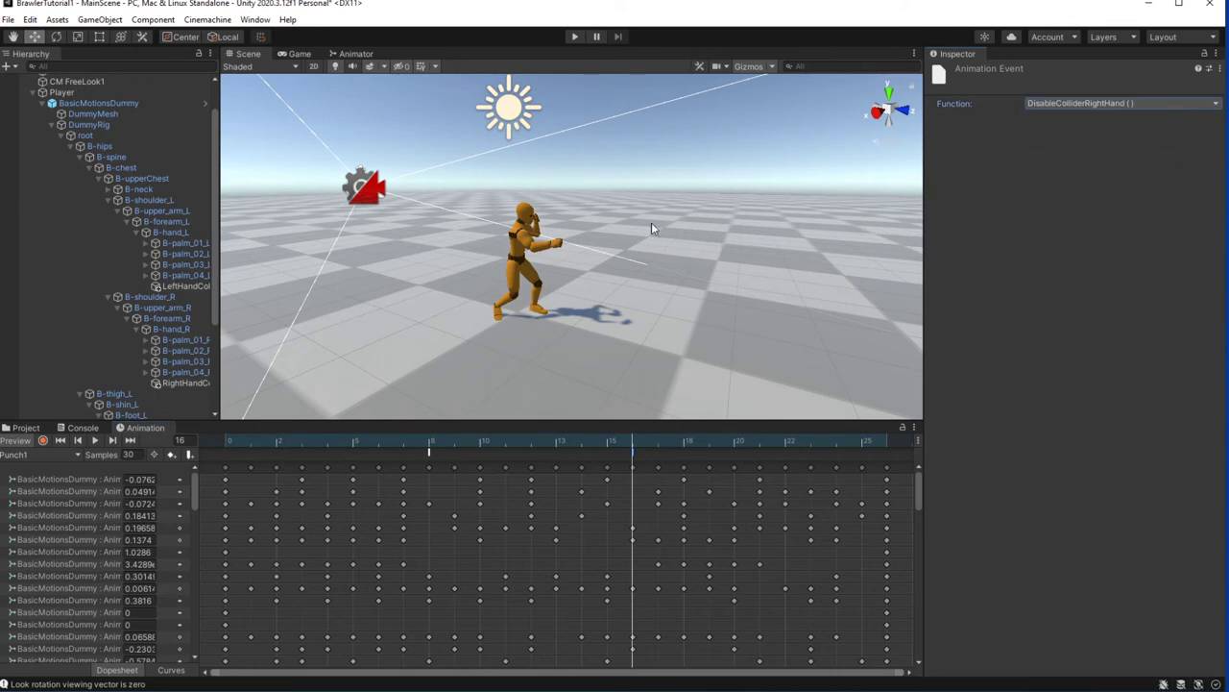
{"action": "left_click", "coordinate": [575, 36]}
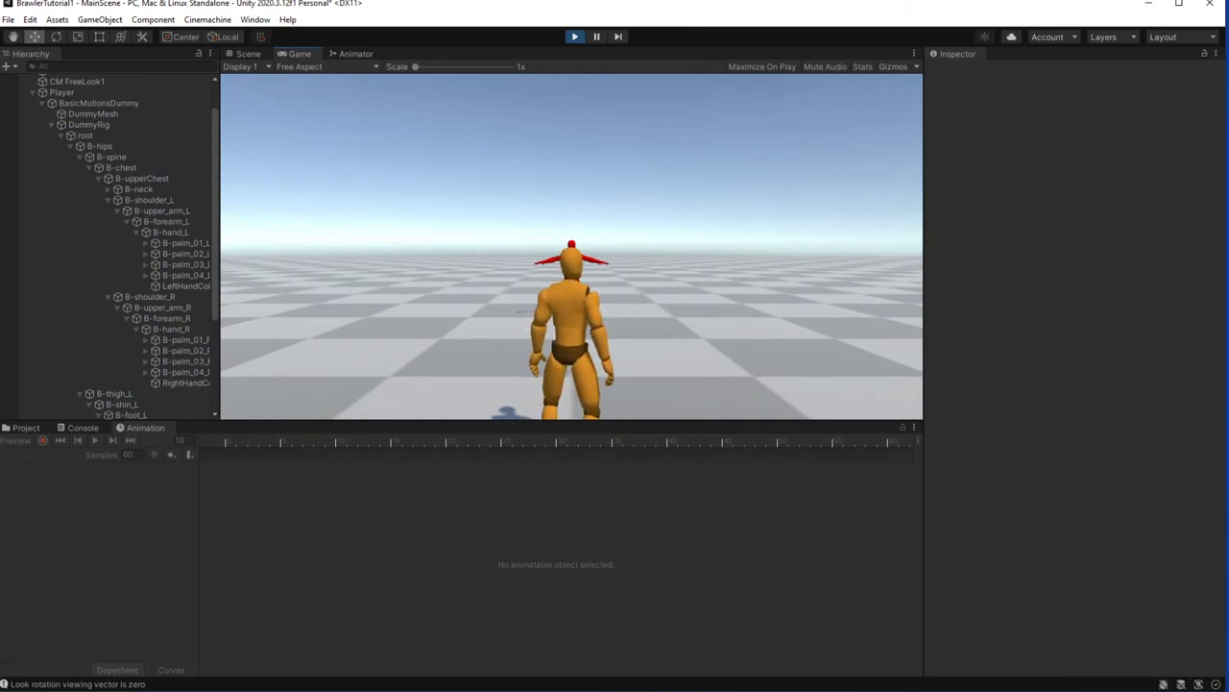
- Walk the player toward the red dummy while watching RightHandCollider, then stop and restart Play mode
{"action": "key", "text": "w"}
{"action": "left_click", "coordinate": [715, 226]}
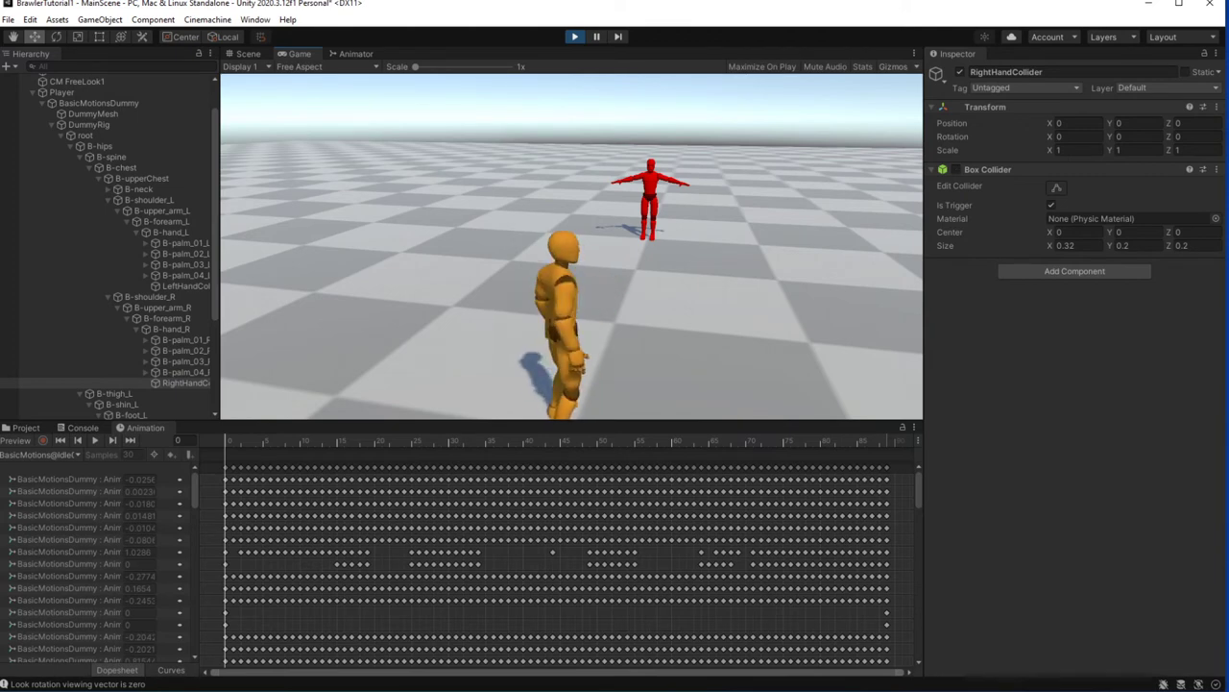
{"action": "left_click", "coordinate": [575, 36]}
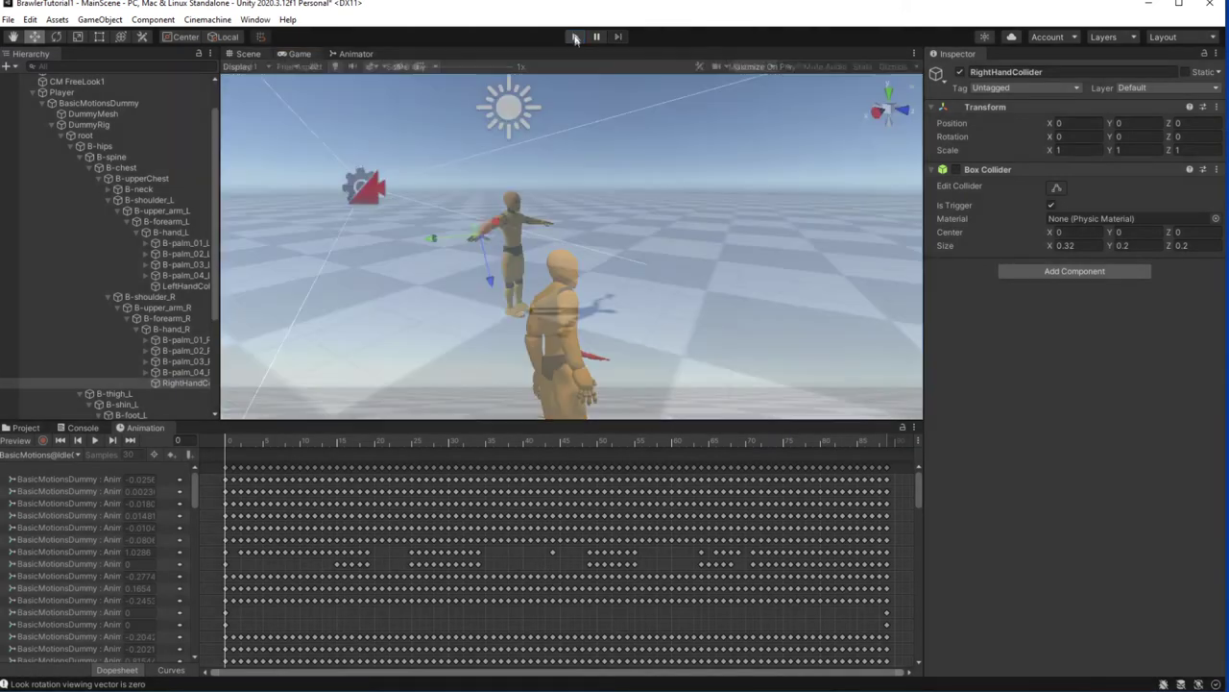
{"action": "key", "text": "ctrl+p"}
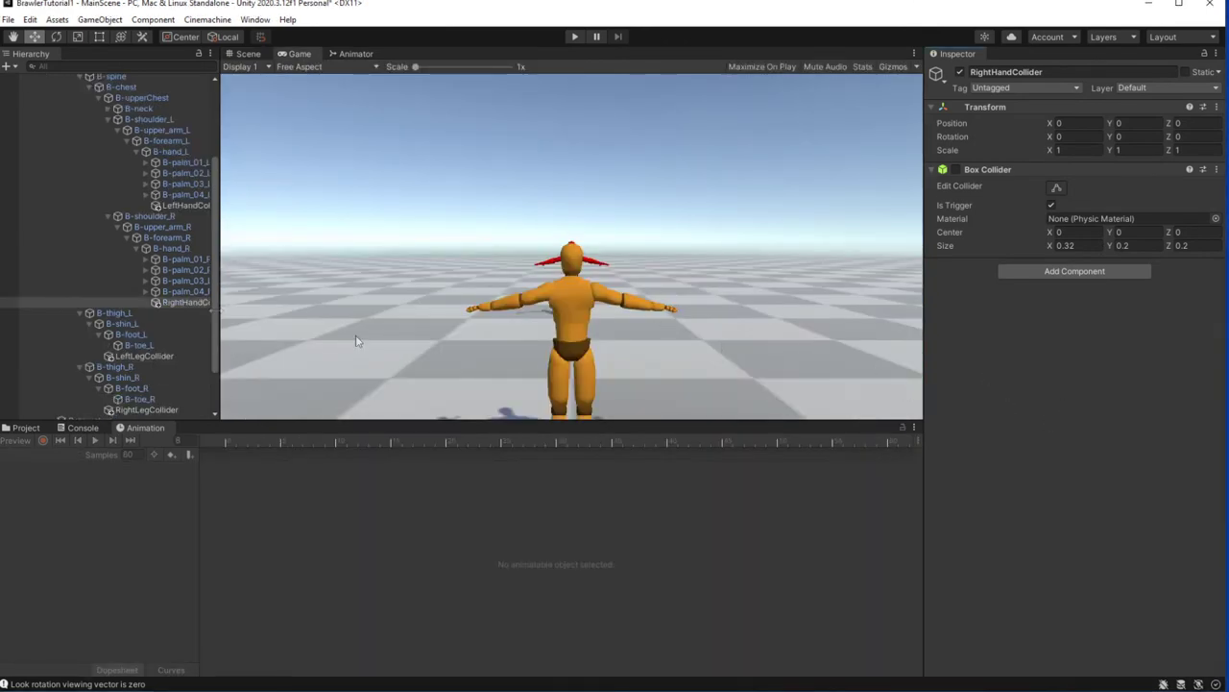
{"action": "left_click", "coordinate": [175, 304]}
- Select all four hand and leg colliders, create an AttackCollider script on them, and open it
{"action": "left_click", "coordinate": [182, 207], "text": "ctrl"}
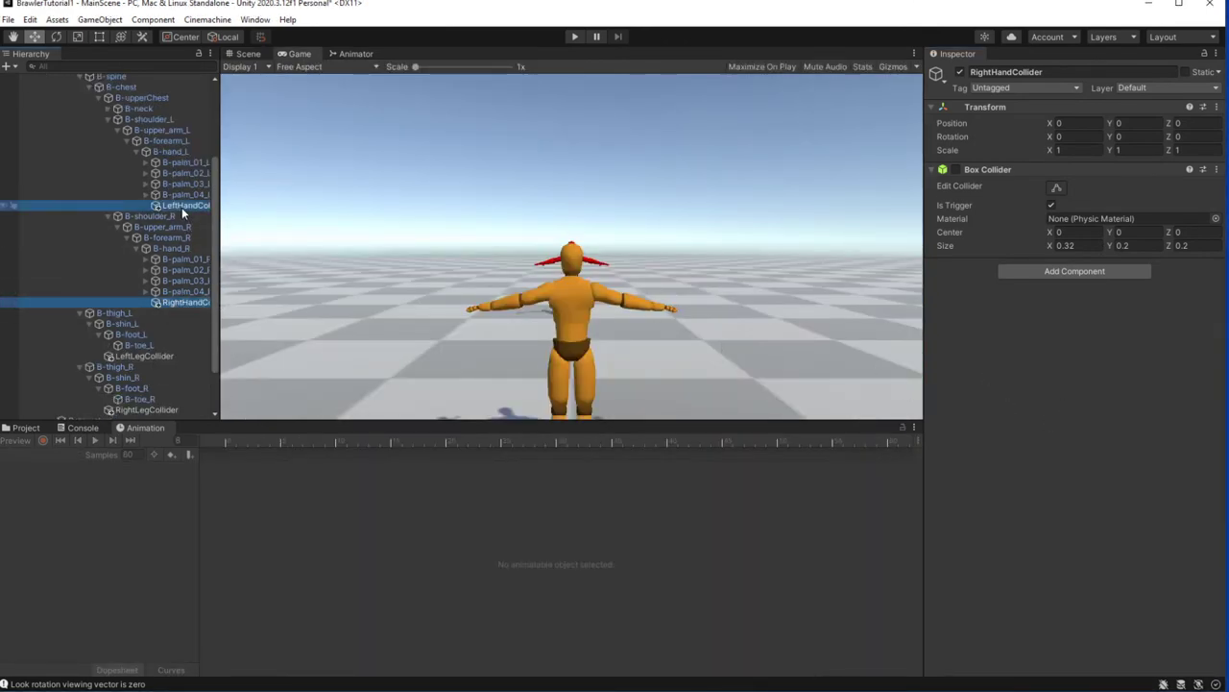
{"action": "left_click", "coordinate": [144, 356], "text": "ctrl"}
{"action": "left_click", "coordinate": [151, 411], "text": "ctrl"}
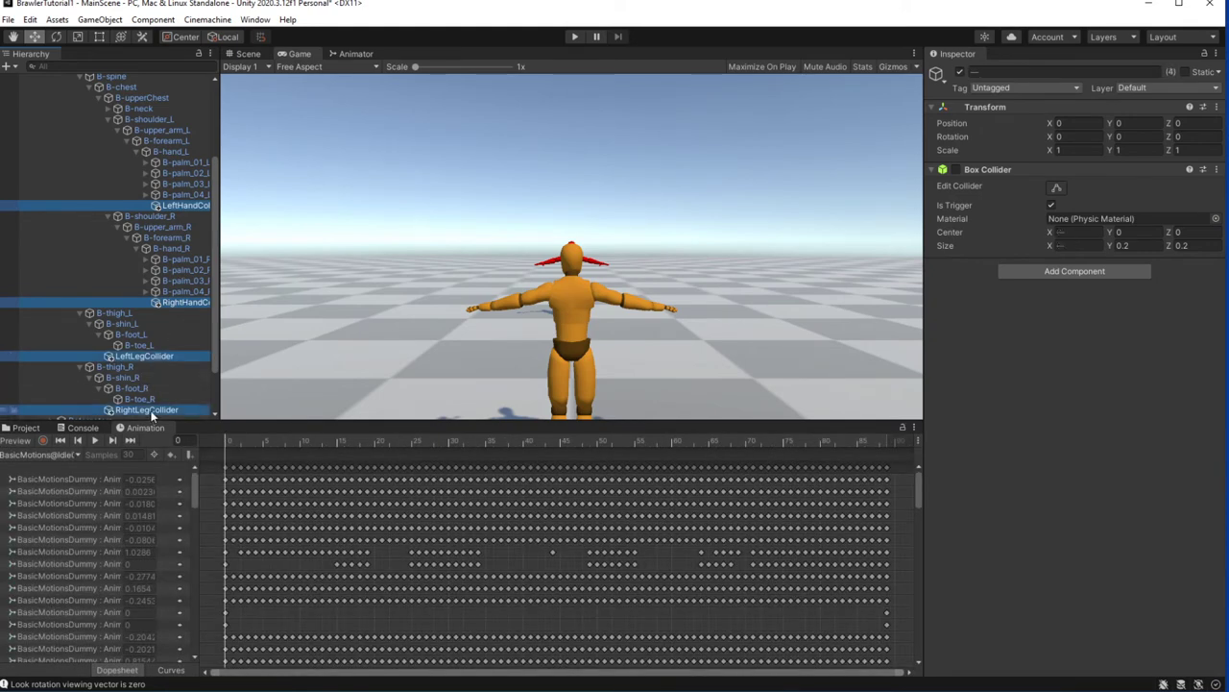
{"action": "left_click", "coordinate": [1059, 274]}
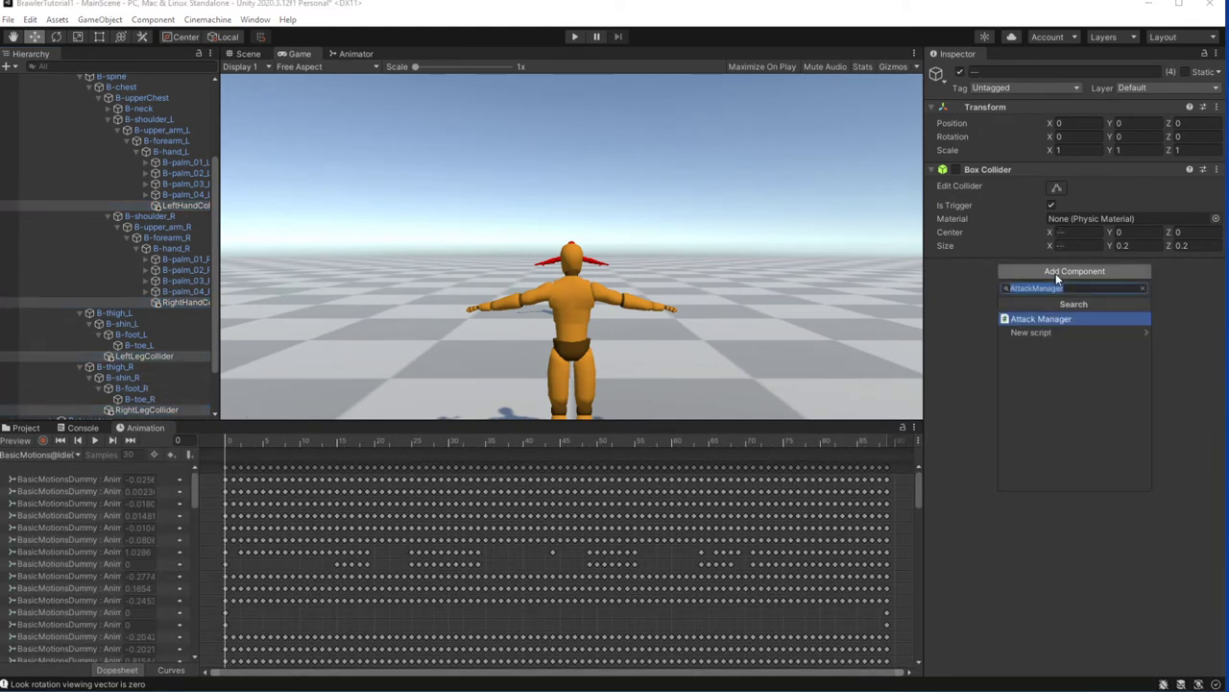
{"action": "type", "text": "At"}
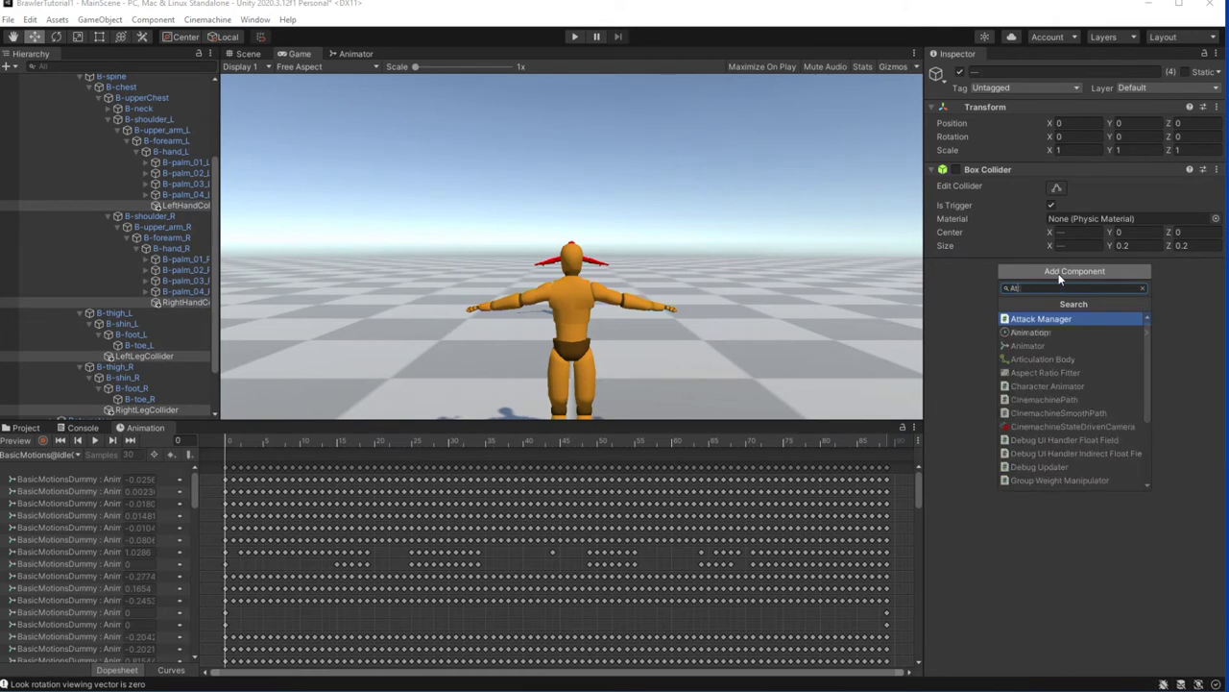
{"action": "type", "text": "tackCollider"}
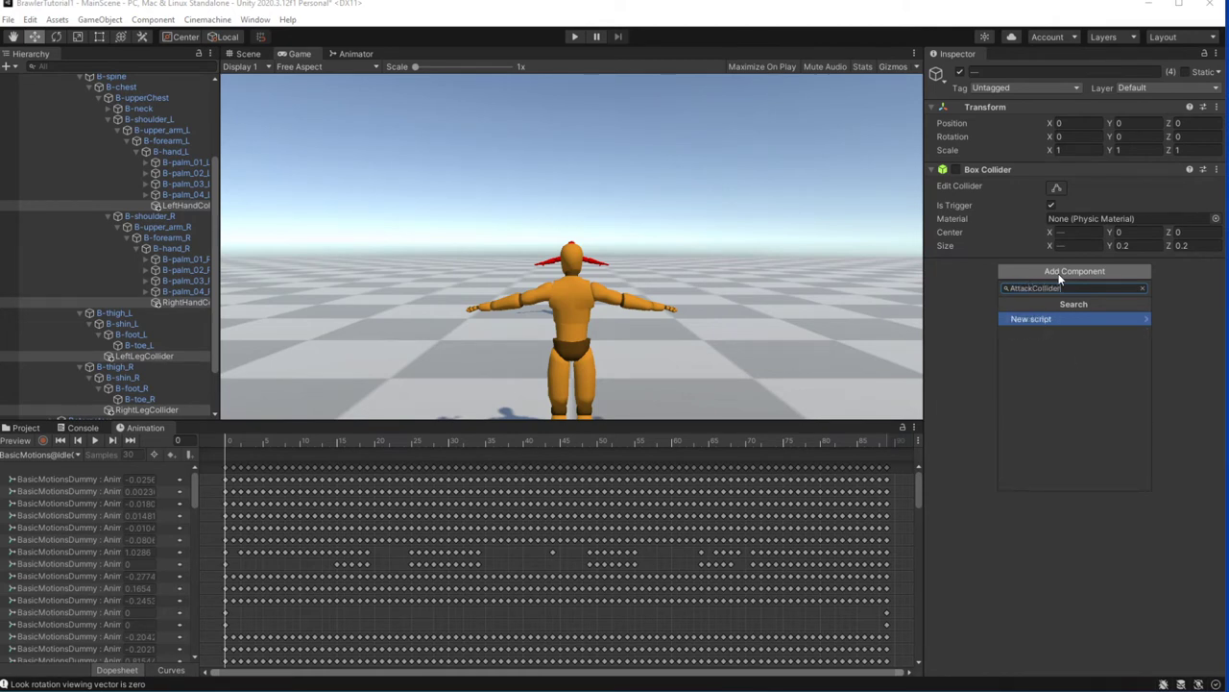
{"action": "key", "text": "Return"}
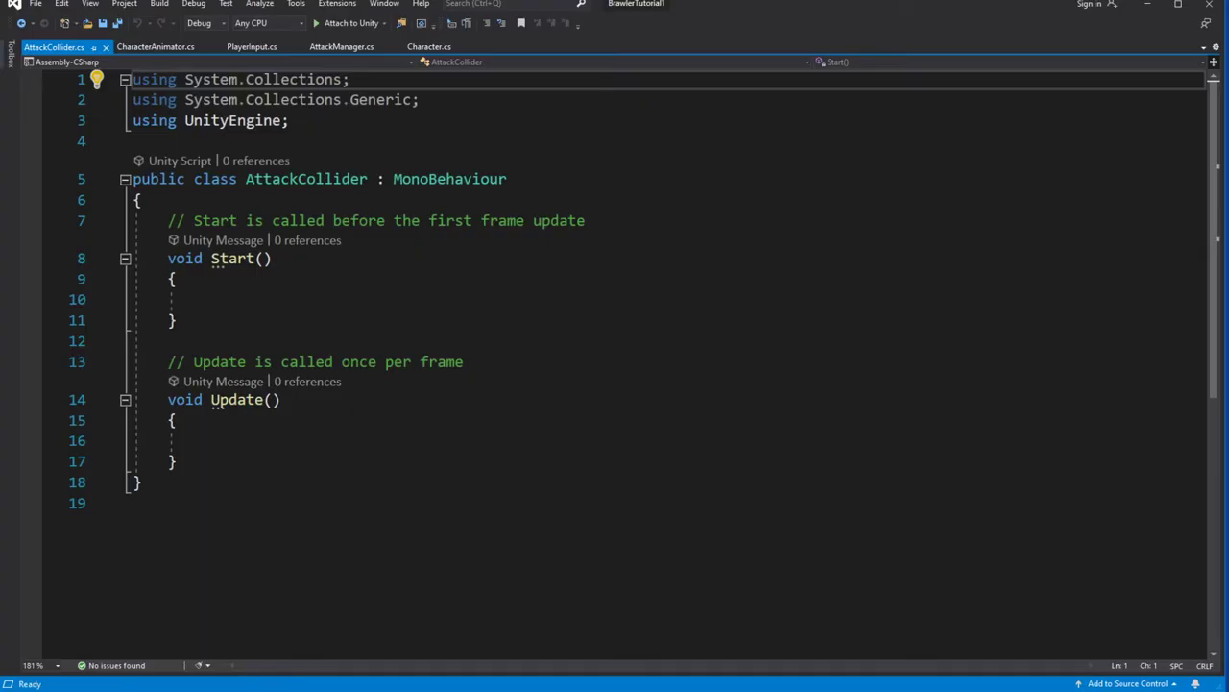
{"action": "left_click_drag", "start_coordinate": [179, 461], "coordinate": [168, 221]}
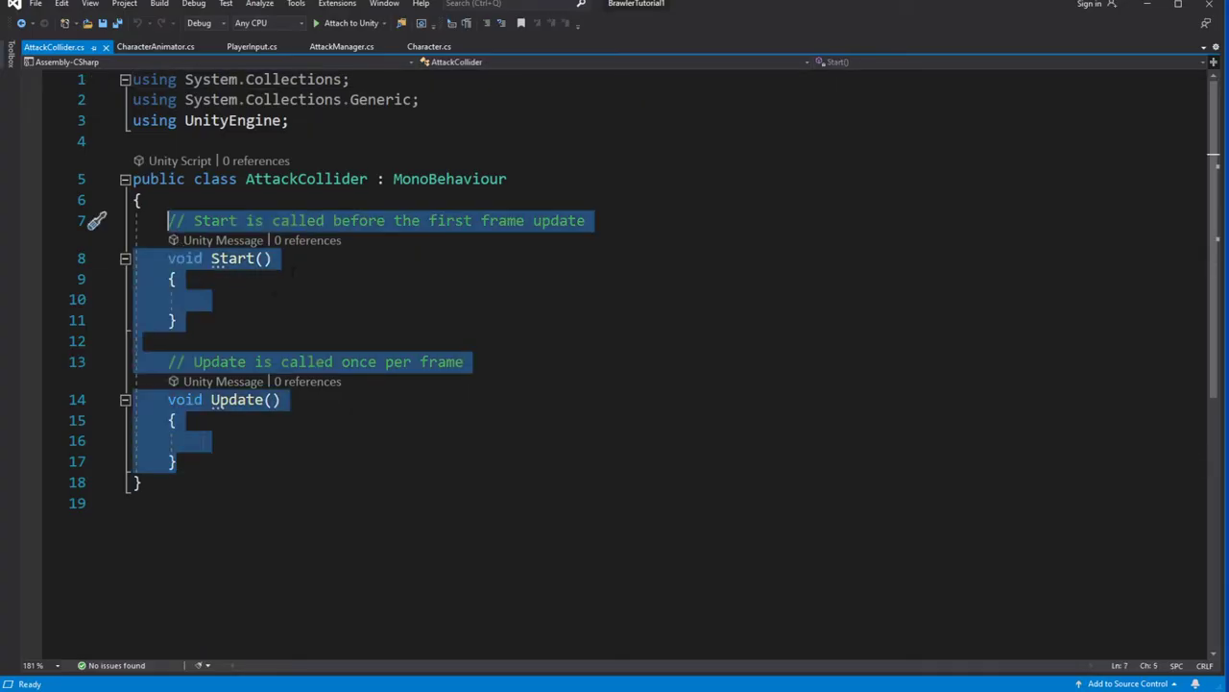
- Replace Start/Update with OnTriggerEnter that gets the hit object's Character component, and save
{"action": "key", "text": "Delete"}
{"action": "key", "text": "ctrl+s"}
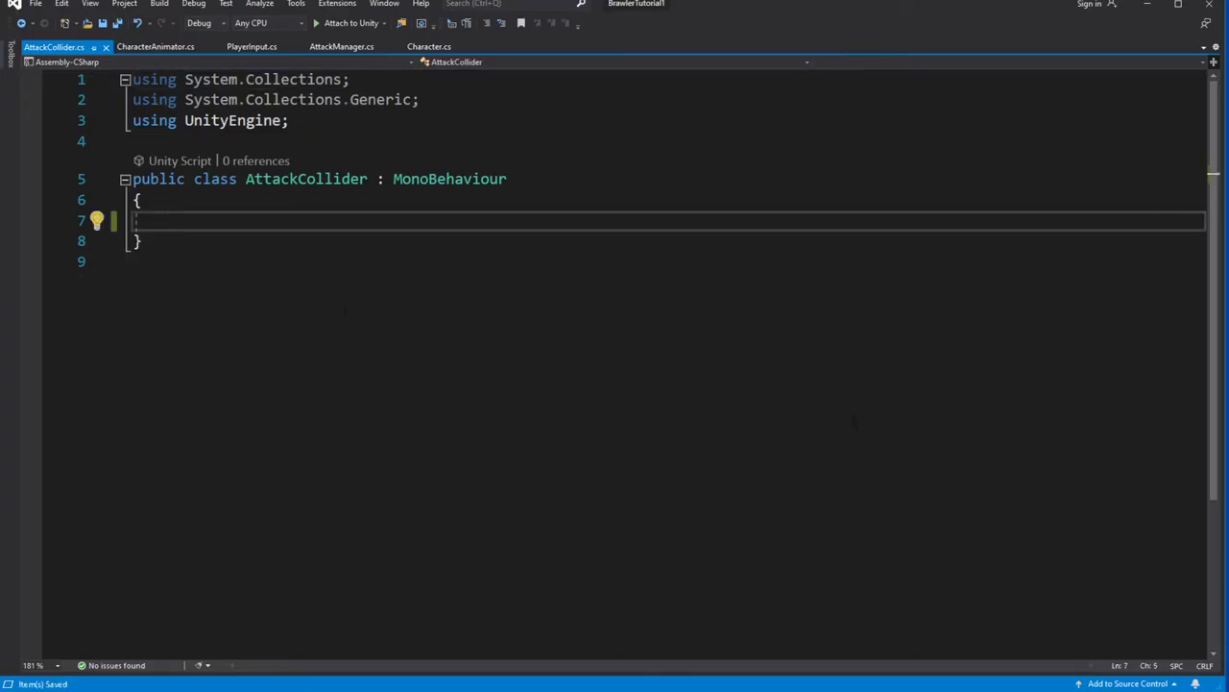
{"action": "type", "text": "OnTrigg"}
{"action": "key", "text": "Tab"}
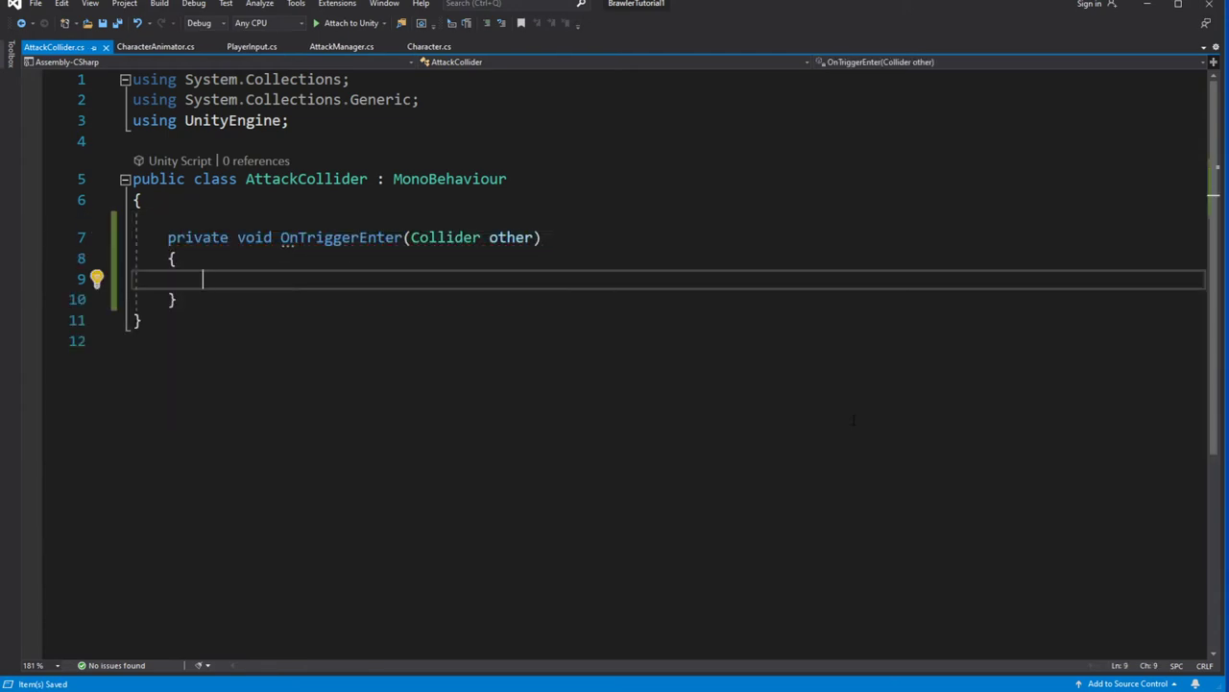
{"action": "type", "text": "if("}
{"action": "type", "text": "oth"}
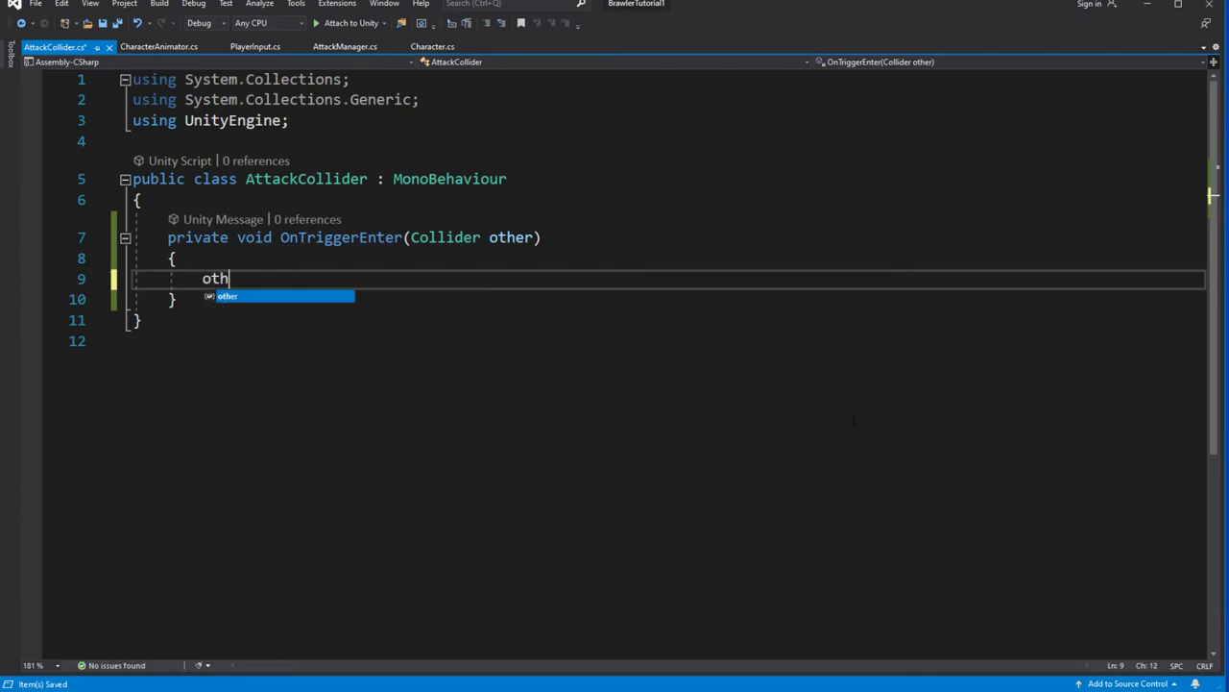
{"action": "key", "text": "BackSpace"}
{"action": "key", "text": "BackSpace"}
{"action": "key", "text": "BackSpace"}
{"action": "type", "text": "Cahr"}
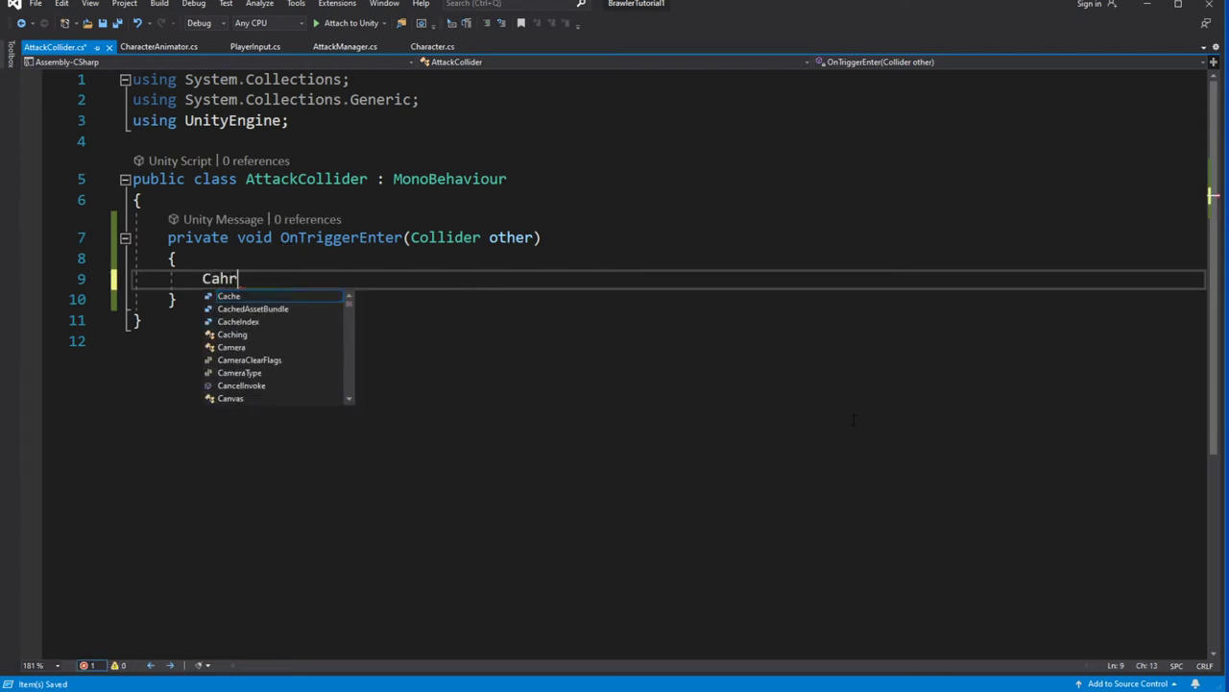
{"action": "key", "text": "BackSpace"}
{"action": "key", "text": "BackSpace"}
{"action": "key", "text": "BackSpace"}
{"action": "type", "text": "hara"}
{"action": "key", "text": "Tab"}
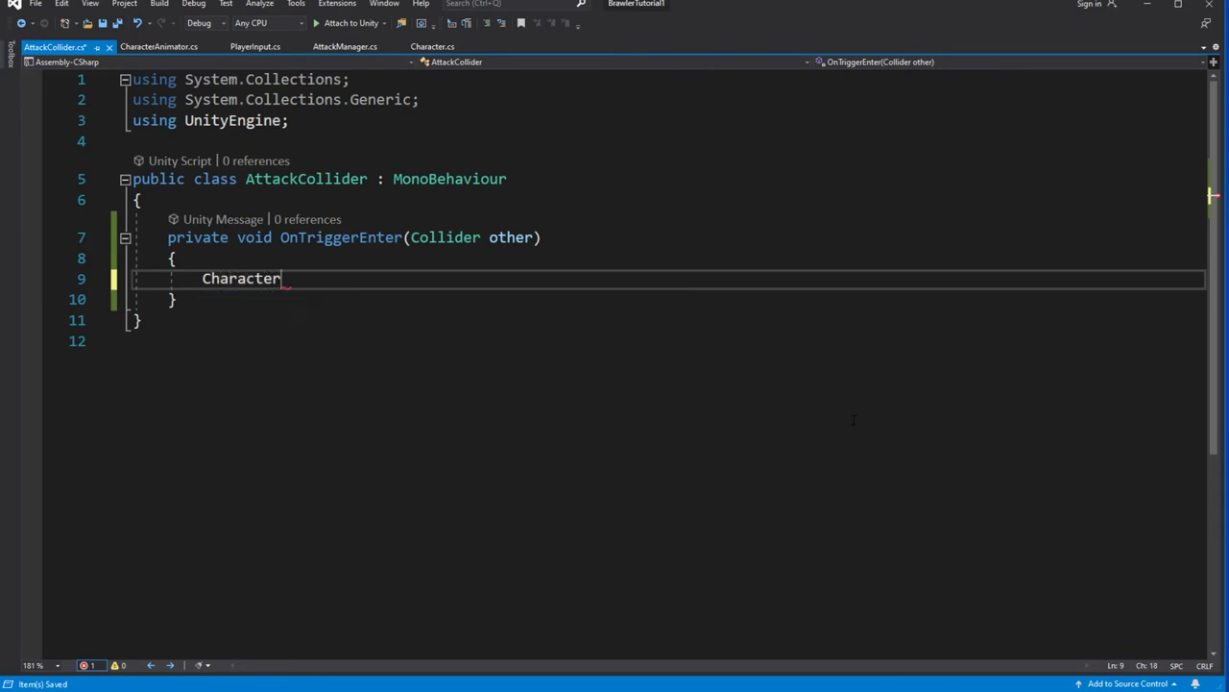
{"action": "type", "text": " charac"}
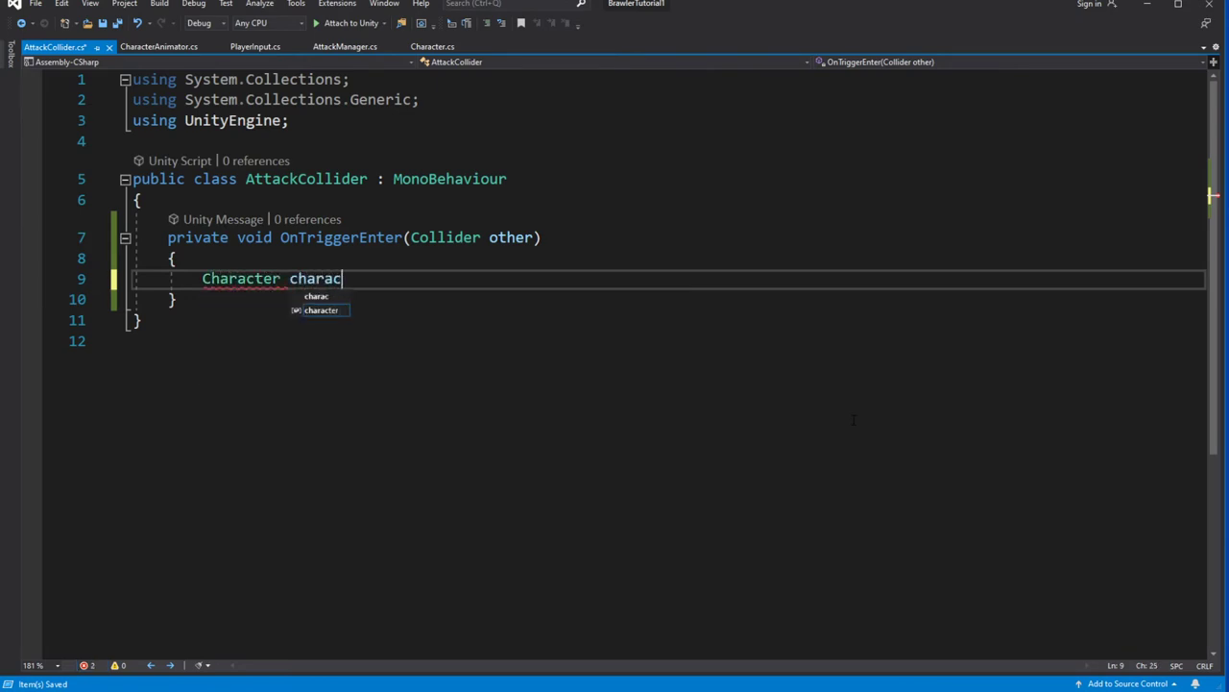
{"action": "type", "text": "ter = other.GetComponent<Character>();"}
{"action": "key", "text": "ctrl+s"}
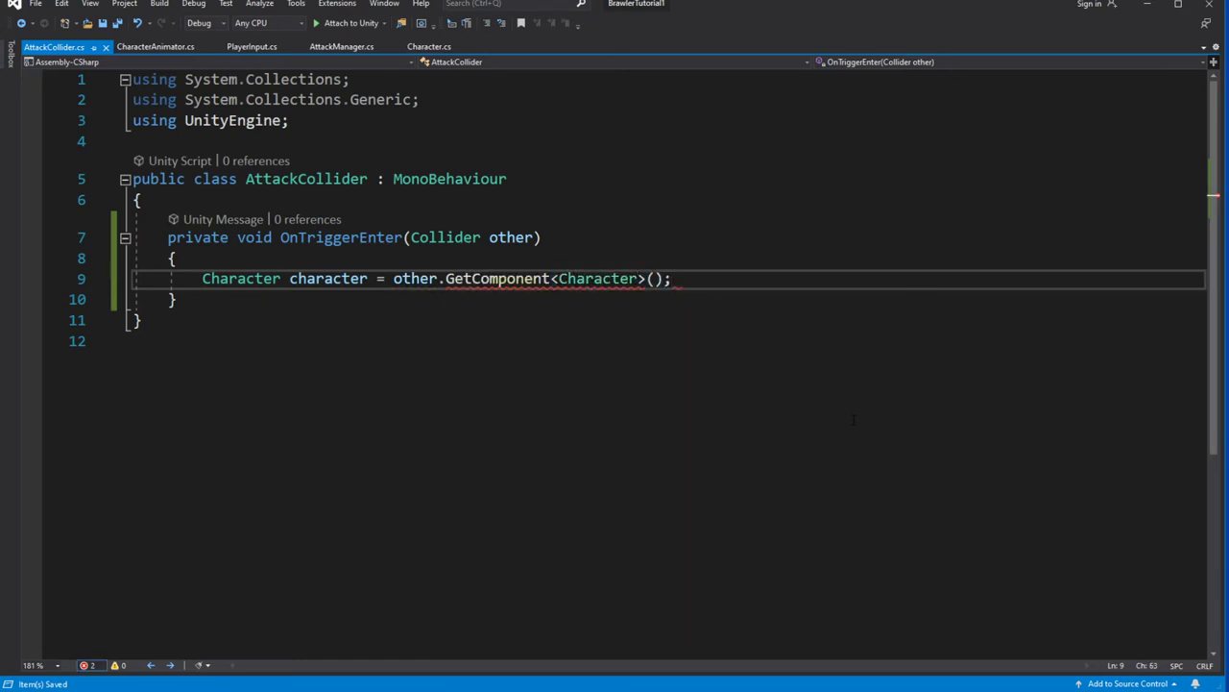
- Add a null check that calls character.TakeDamage(20), then return to Unity
{"action": "key", "text": "Return"}
{"action": "key", "text": "Return"}
{"action": "type", "text": "if(character != "}
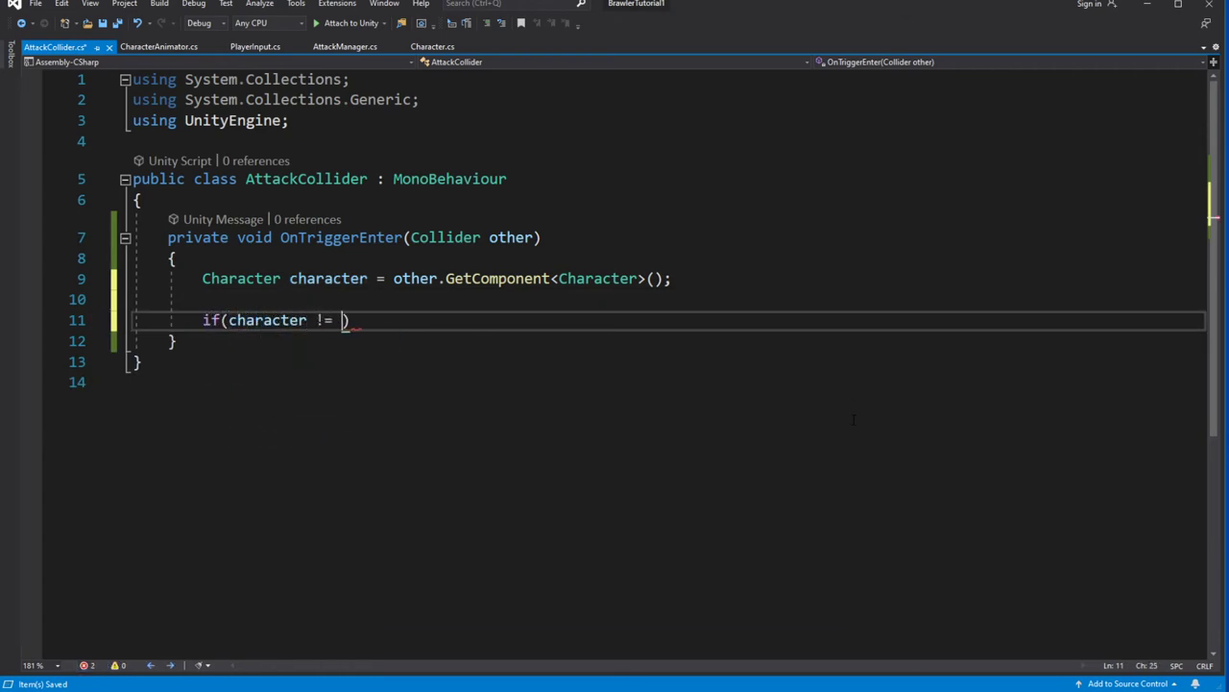
{"action": "type", "text": "nu"}
{"action": "key", "text": "Right"}
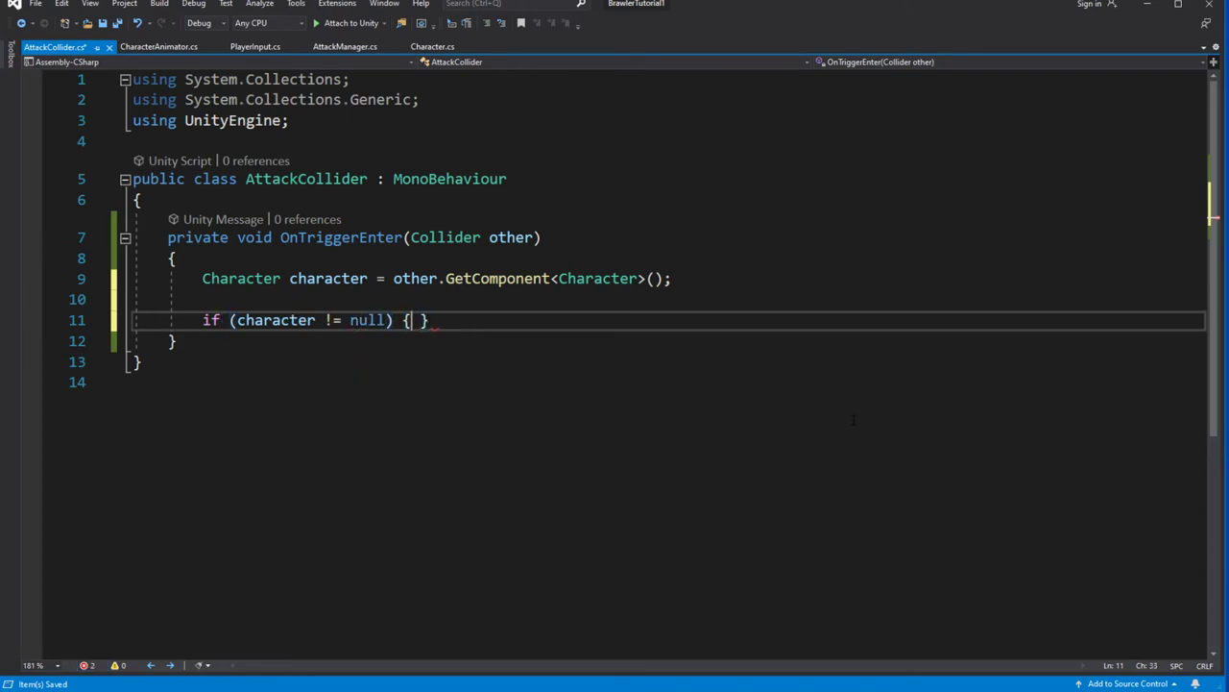
{"action": "key", "text": "Return"}
{"action": "key", "text": "Return"}
{"action": "key", "text": "Return"}
{"action": "key", "text": "BackSpace"}
{"action": "type", "text": "Dea"}
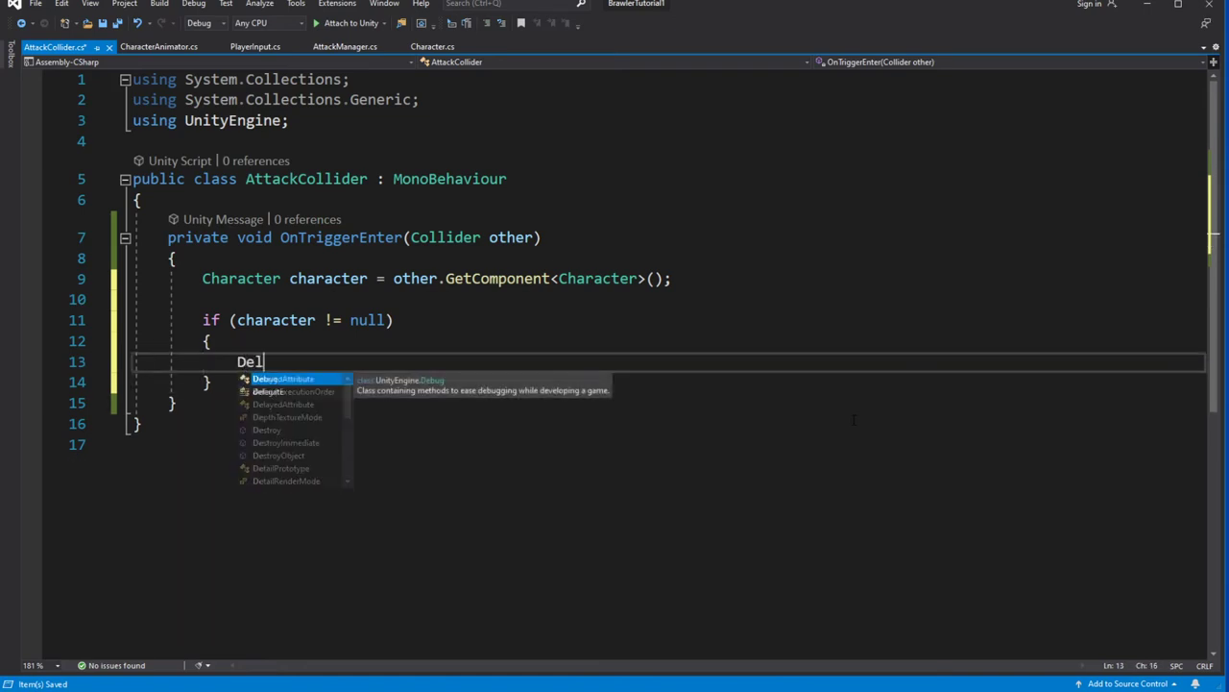
{"action": "type", "text": "l"}
{"action": "key", "text": "BackSpace"}
{"action": "key", "text": "BackSpace"}
{"action": "key", "text": "BackSpace"}
{"action": "key", "text": "BackSpace"}
{"action": "type", "text": "character.Ta"}
{"action": "key", "text": "Tab"}
{"action": "type", "text": "("}
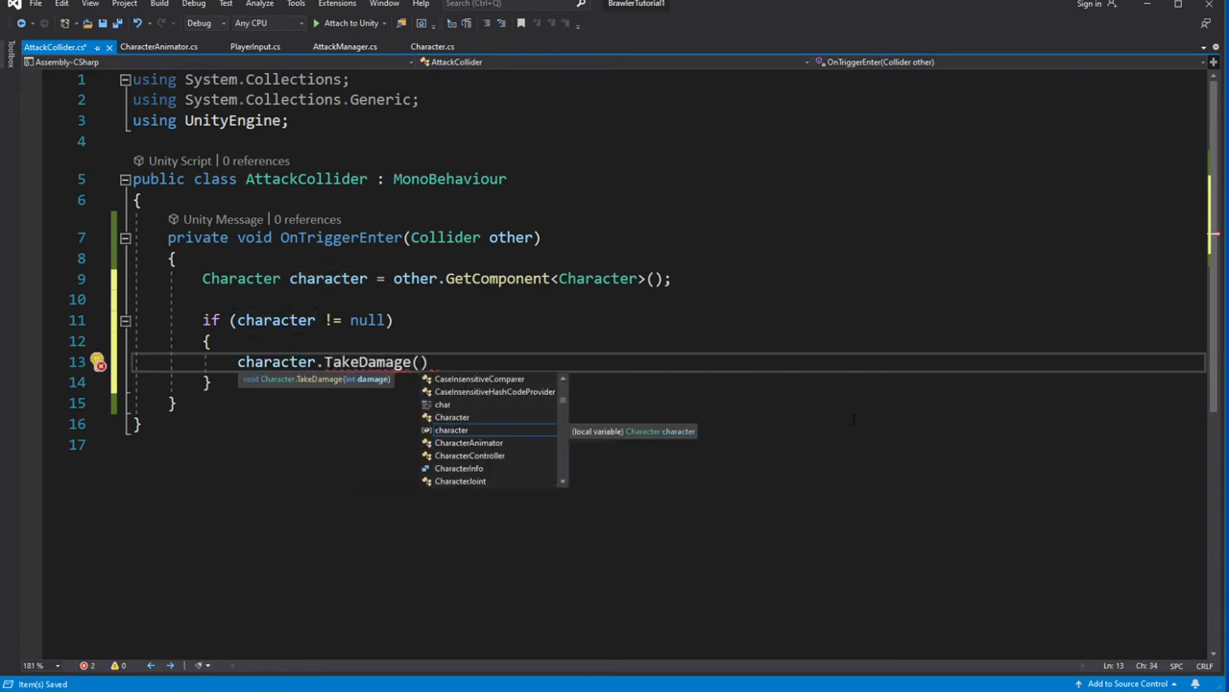
{"action": "type", "text": "20);"}
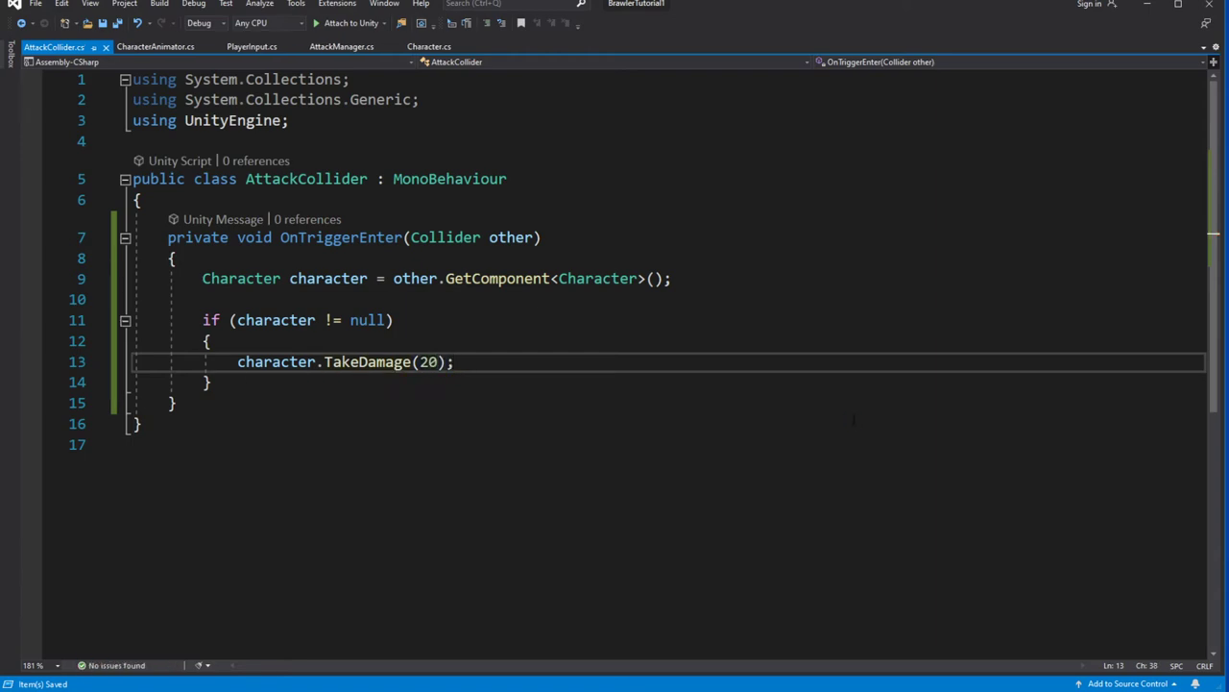
{"action": "left_click", "coordinate": [1149, 12]}
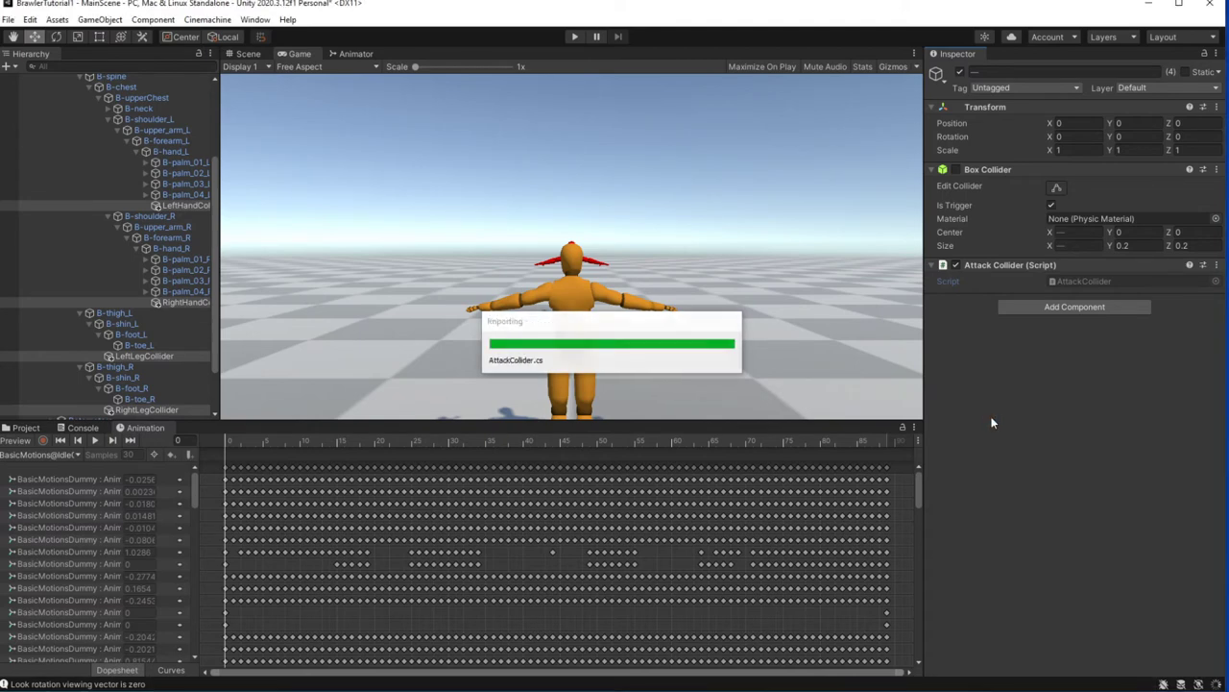
- Play-test walking to the red dummy and punching it repeatedly, watching HP drop by 20 per hit
{"action": "left_click", "coordinate": [574, 38]}
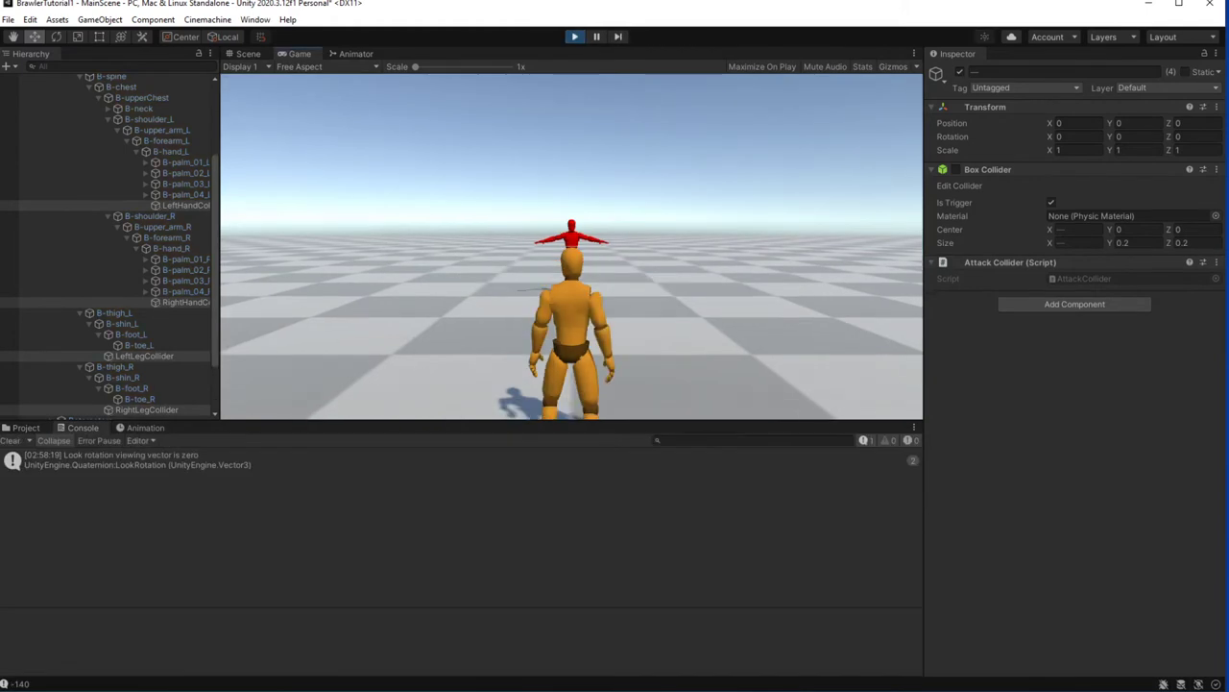
{"action": "key", "text": "w"}
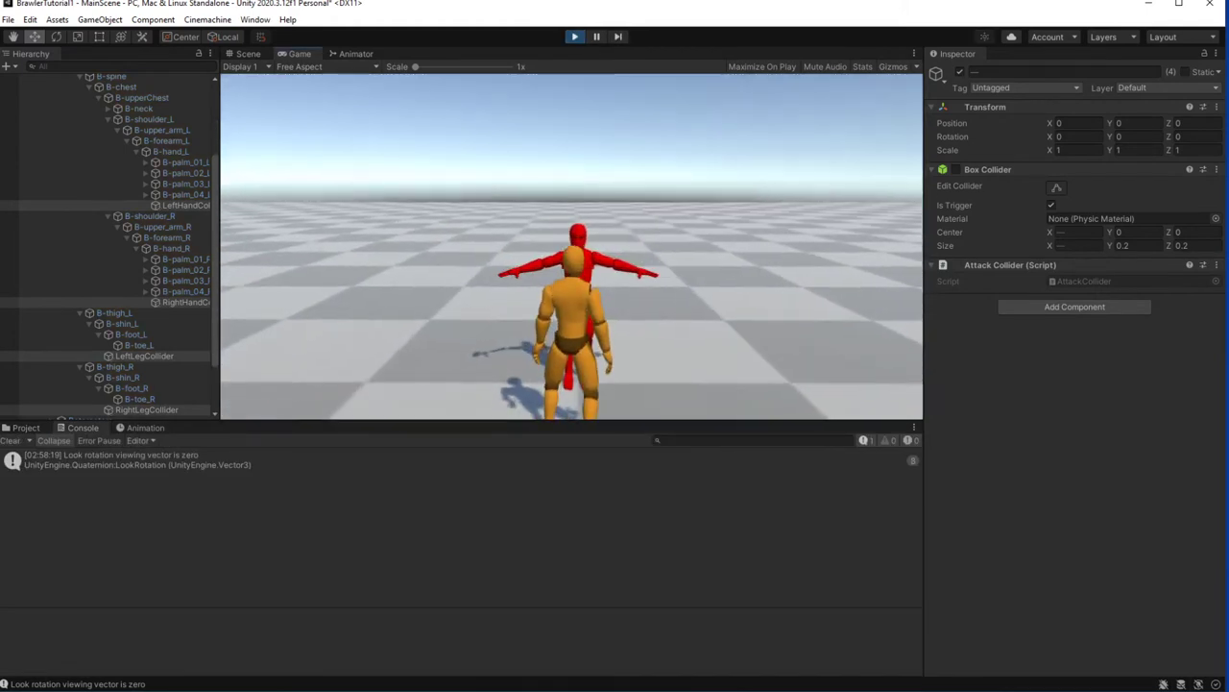
{"action": "key", "text": "space"}
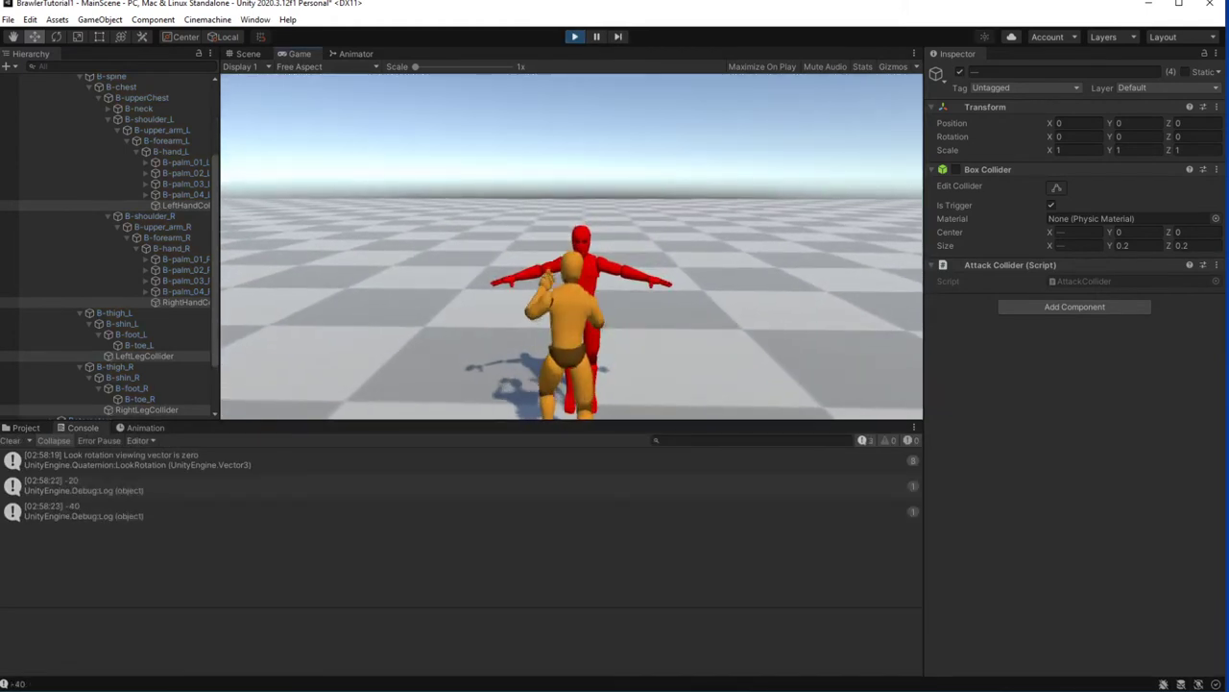
{"action": "key", "text": "space"}
{"action": "key", "text": "space"}
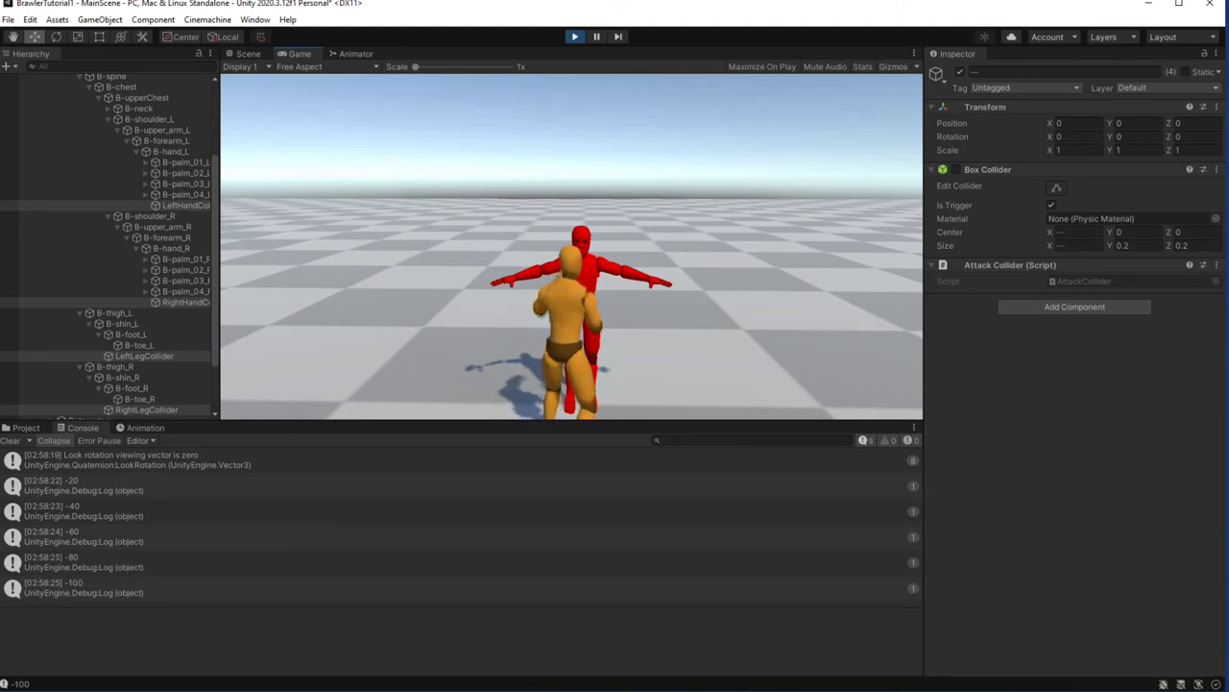
{"action": "key", "text": "space"}
{"action": "key", "text": "space"}
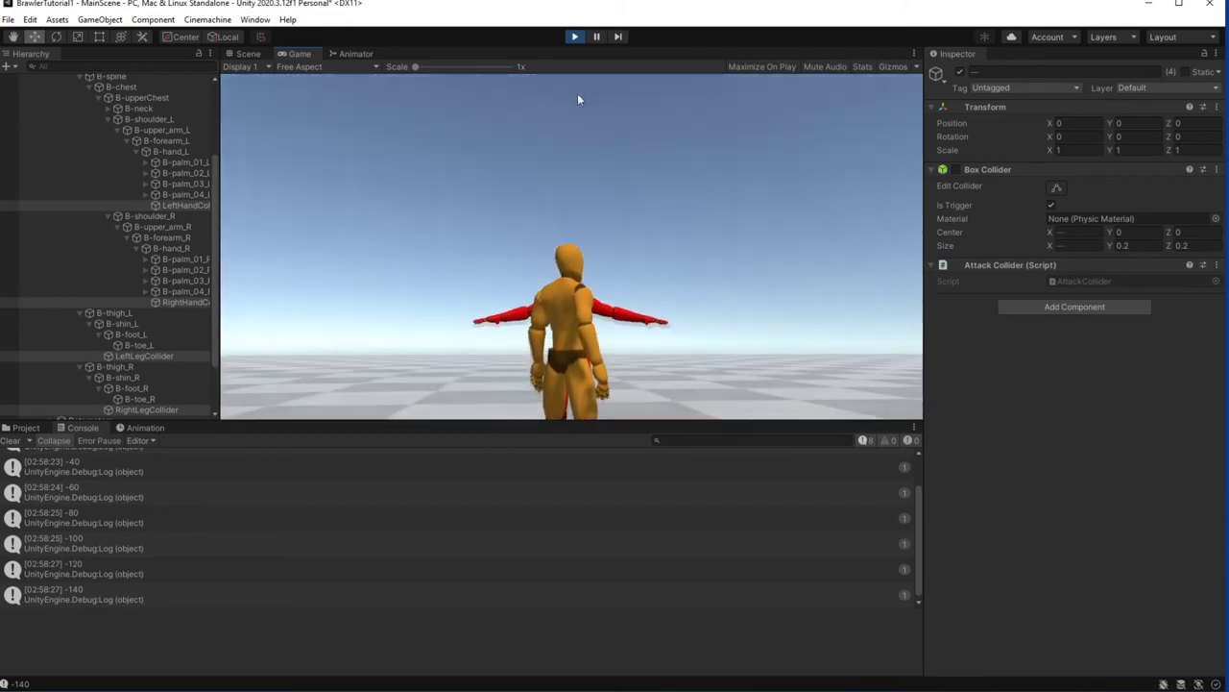
{"action": "left_click", "coordinate": [574, 36]}
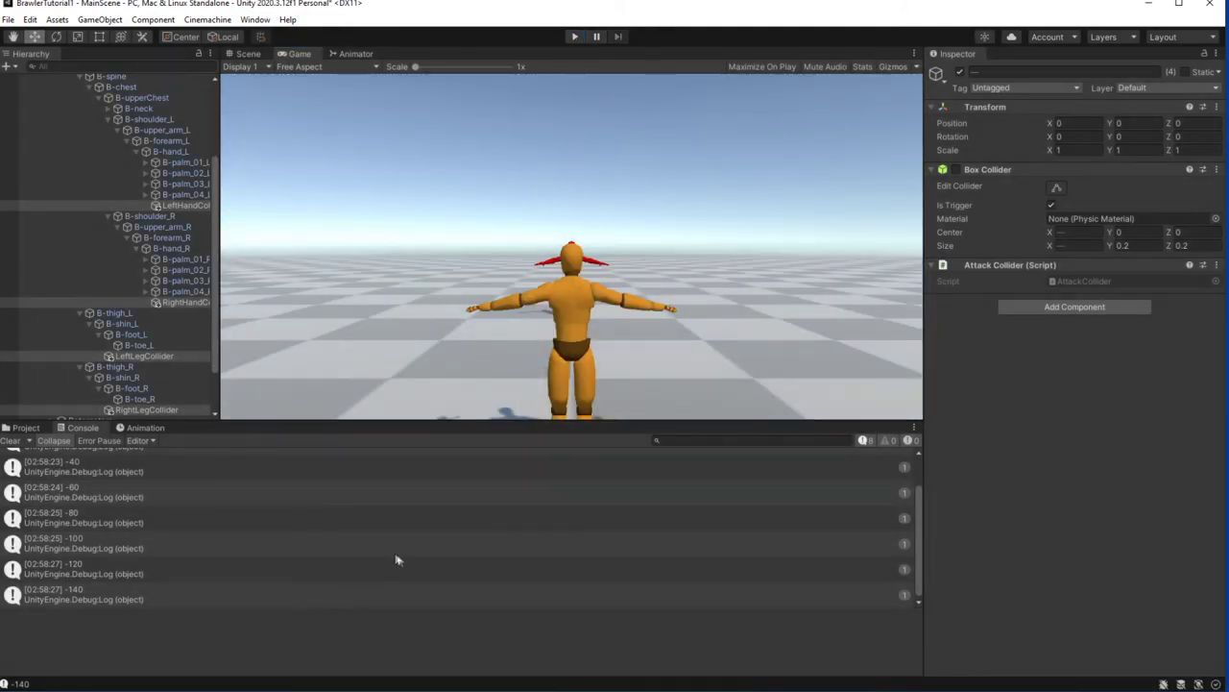
- Select the Enemy, set its Character Max Hp to 200, and start the game
{"action": "scroll", "coordinate": [375, 548], "scroll_direction": "up", "scroll_amount": 2}
{"action": "scroll", "coordinate": [375, 548], "scroll_direction": "down", "scroll_amount": 2}
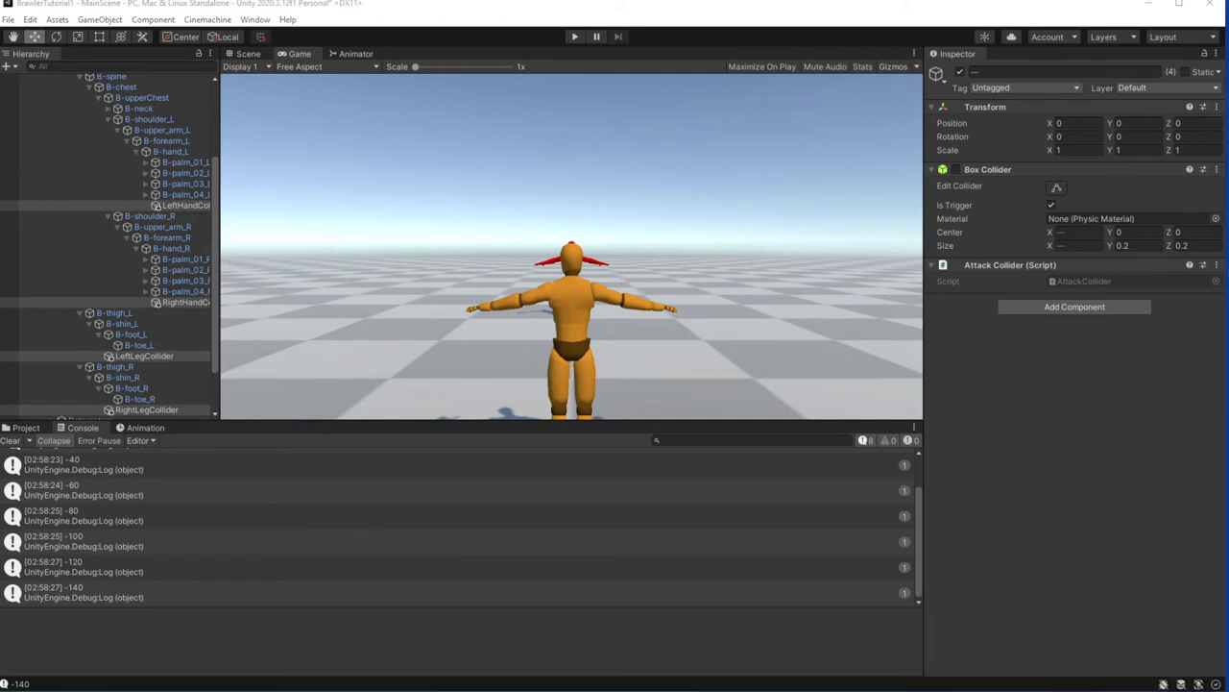
{"action": "left_click", "coordinate": [27, 428]}
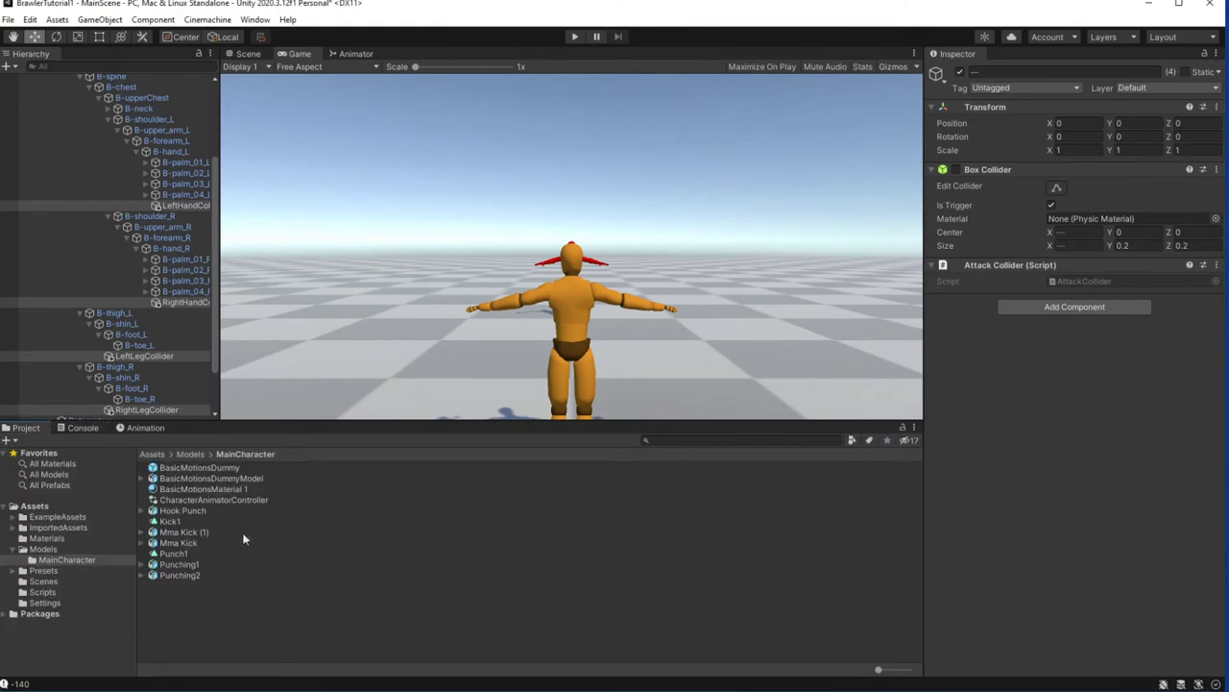
{"action": "scroll", "coordinate": [134, 223], "scroll_direction": "up", "scroll_amount": 2}
{"action": "scroll", "coordinate": [134, 223], "scroll_direction": "up", "scroll_amount": 4}
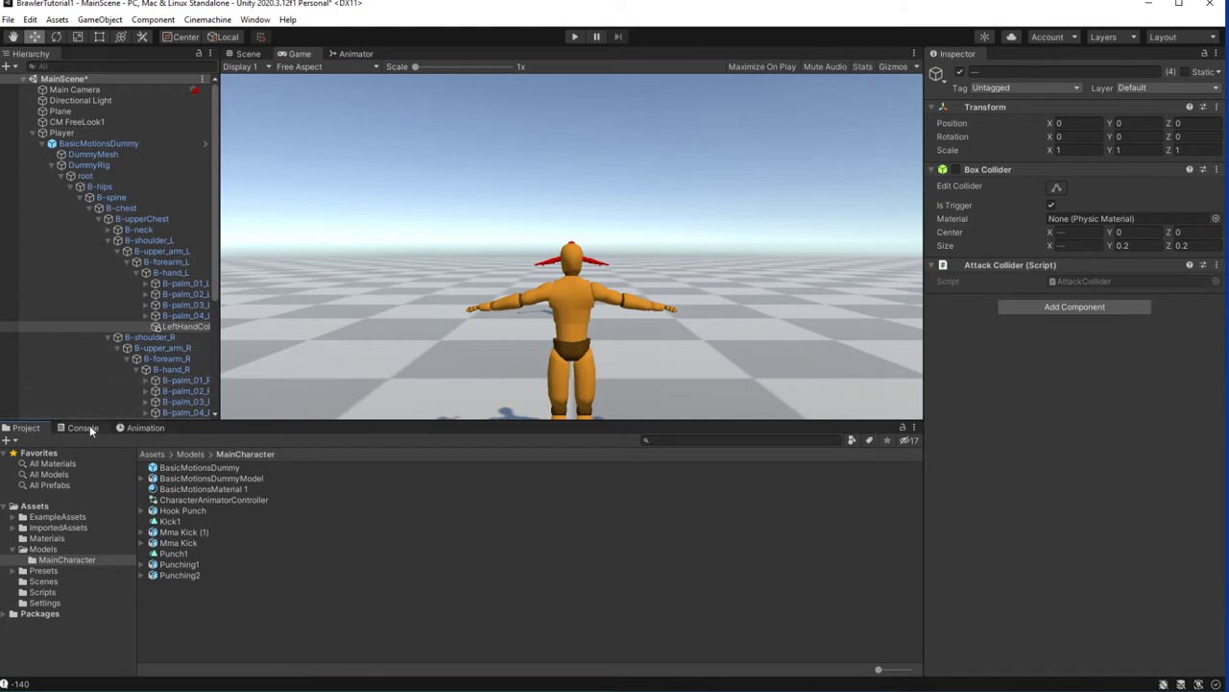
{"action": "left_click", "coordinate": [83, 427]}
{"action": "left_click", "coordinate": [34, 133]}
{"action": "left_click", "coordinate": [63, 144]}
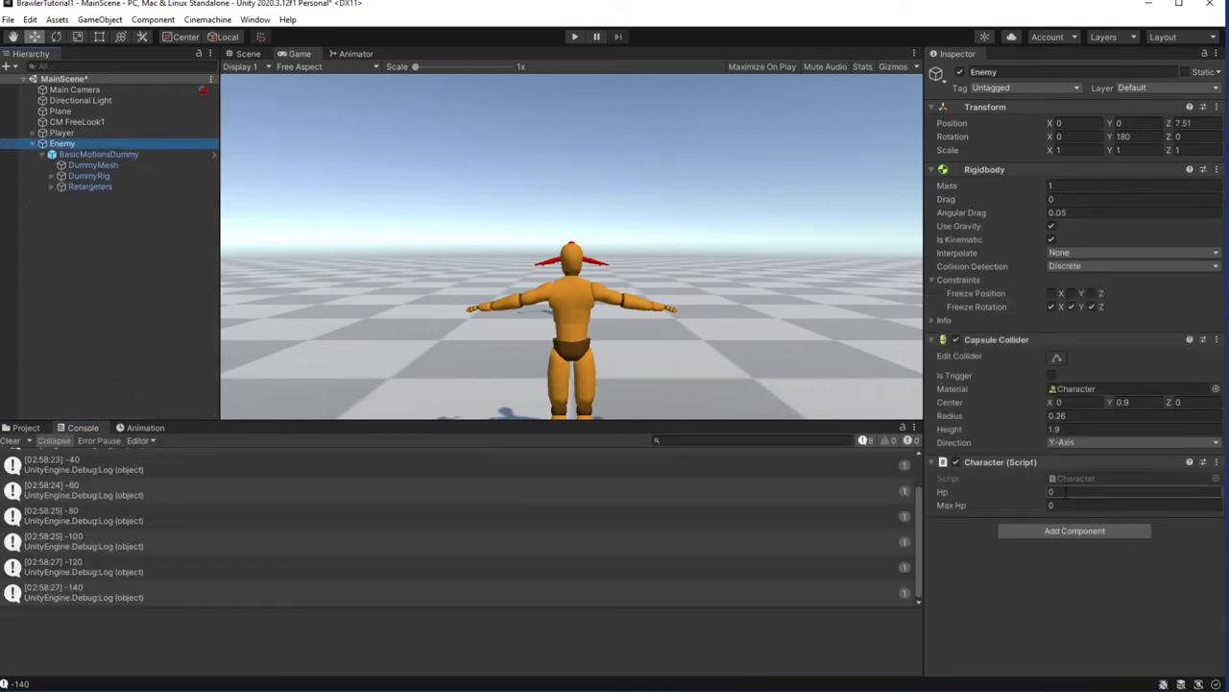
{"action": "left_click", "coordinate": [1066, 509]}
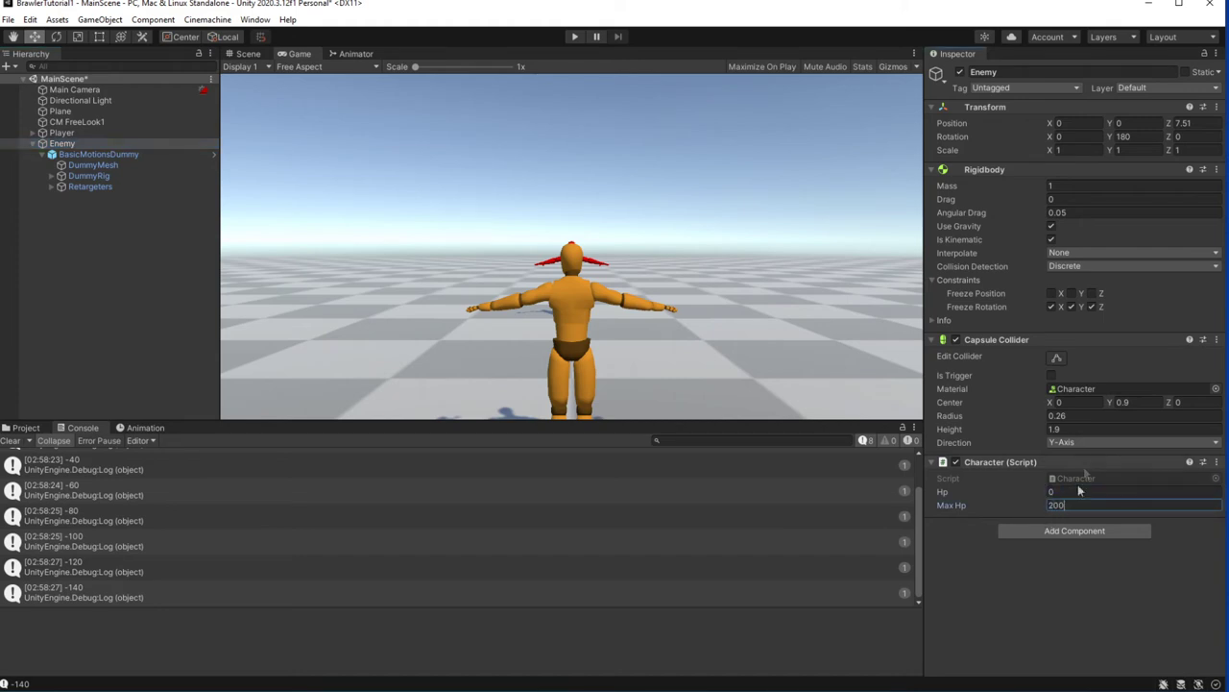
{"action": "left_click", "coordinate": [574, 38]}
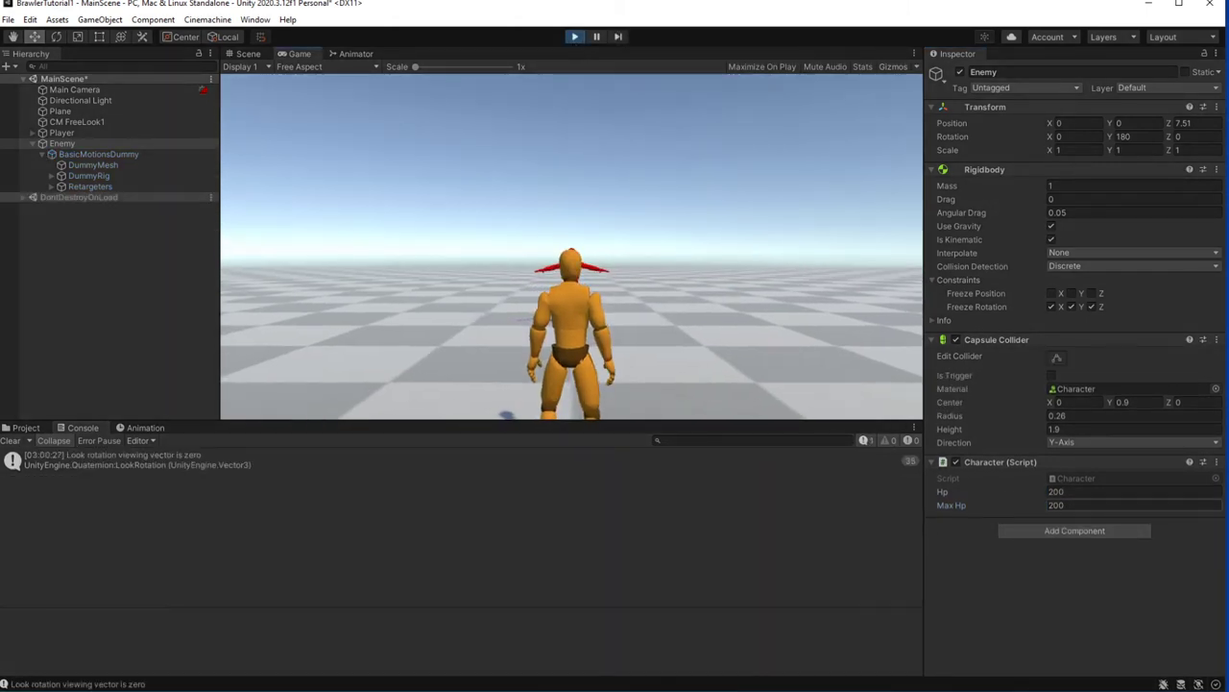
- Punch the red enemy repeatedly until its Hp drops from 200 to 0, then stop the game
{"action": "left_click", "coordinate": [1073, 531]}
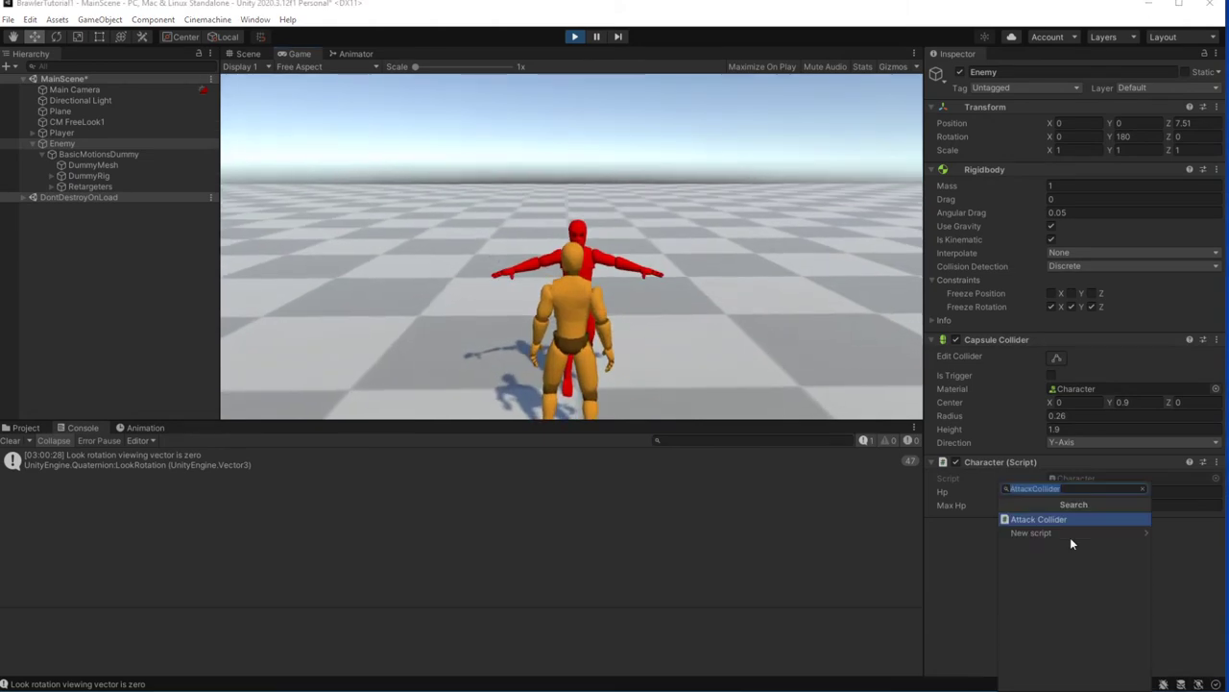
{"action": "left_click", "coordinate": [813, 366]}
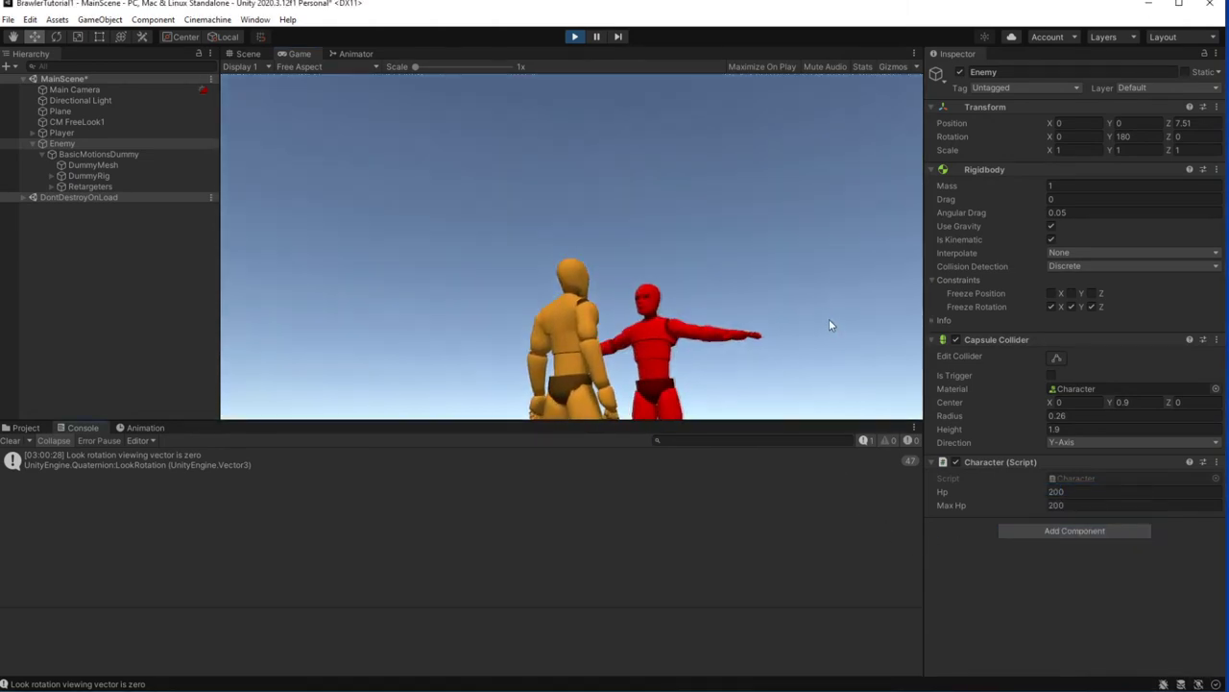
{"action": "left_click", "coordinate": [831, 324]}
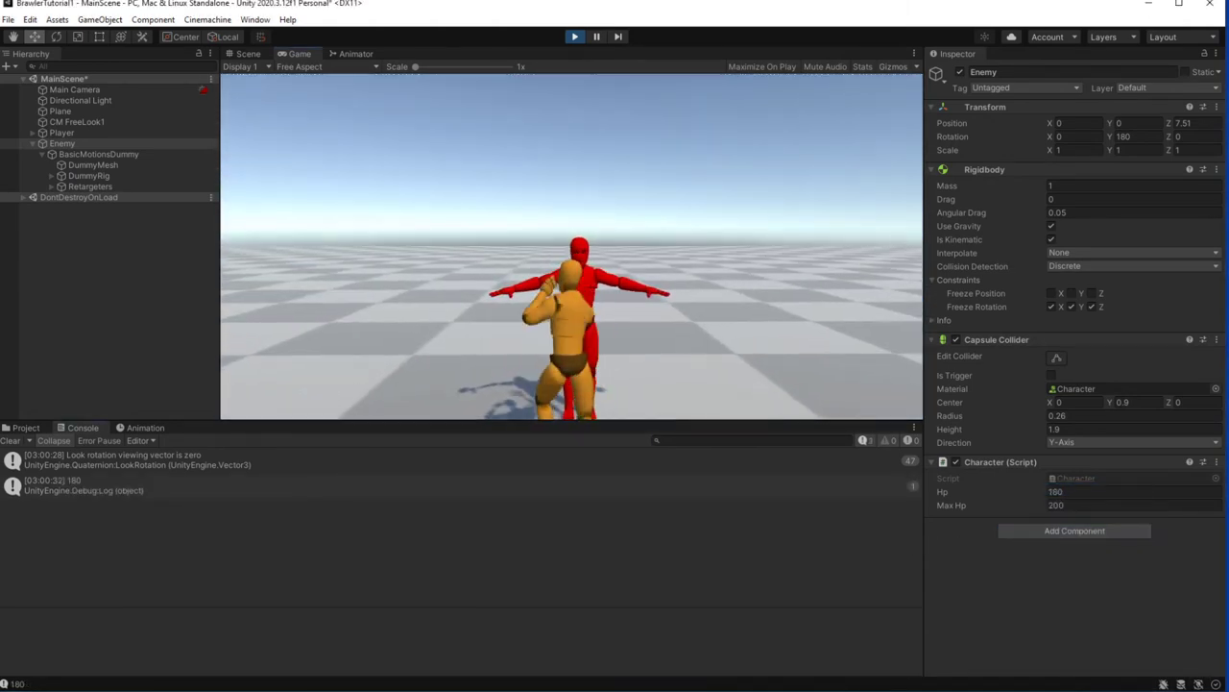
{"action": "left_click", "coordinate": [830, 324]}
{"action": "left_click", "coordinate": [831, 324]}
{"action": "left_click", "coordinate": [831, 325]}
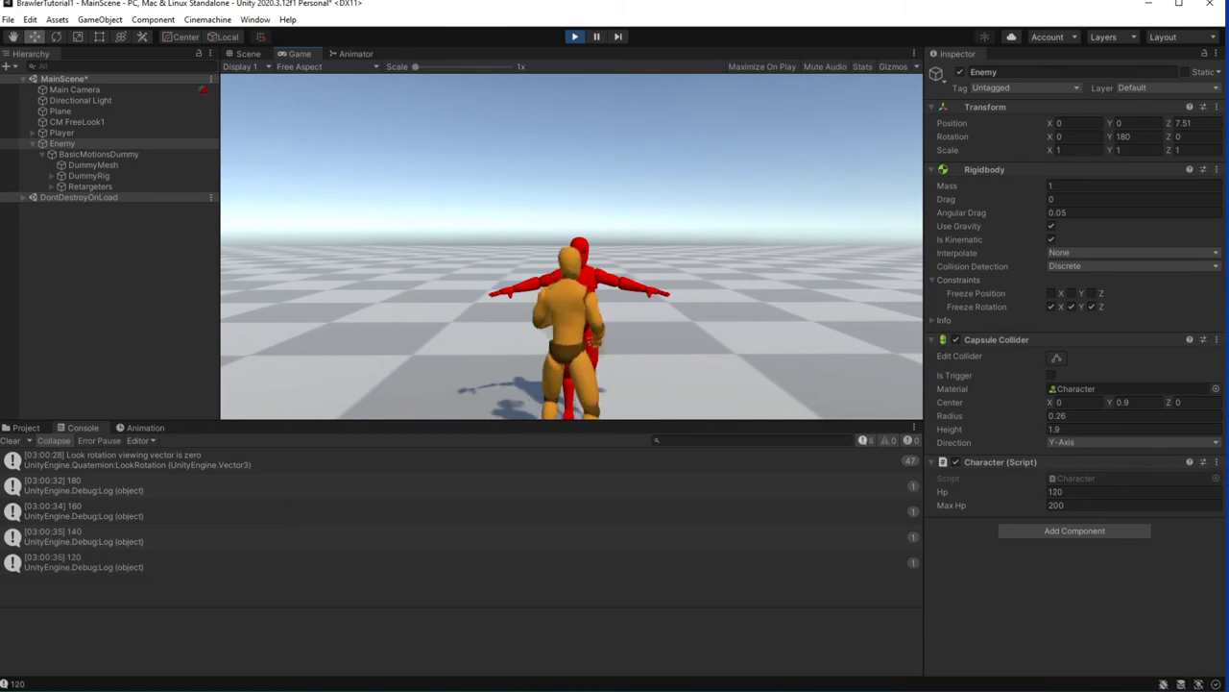
{"action": "left_click", "coordinate": [831, 325]}
{"action": "left_click", "coordinate": [831, 325]}
{"action": "left_click", "coordinate": [831, 325]}
{"action": "left_click", "coordinate": [830, 325]}
{"action": "left_click", "coordinate": [831, 324]}
{"action": "left_click", "coordinate": [567, 250]}
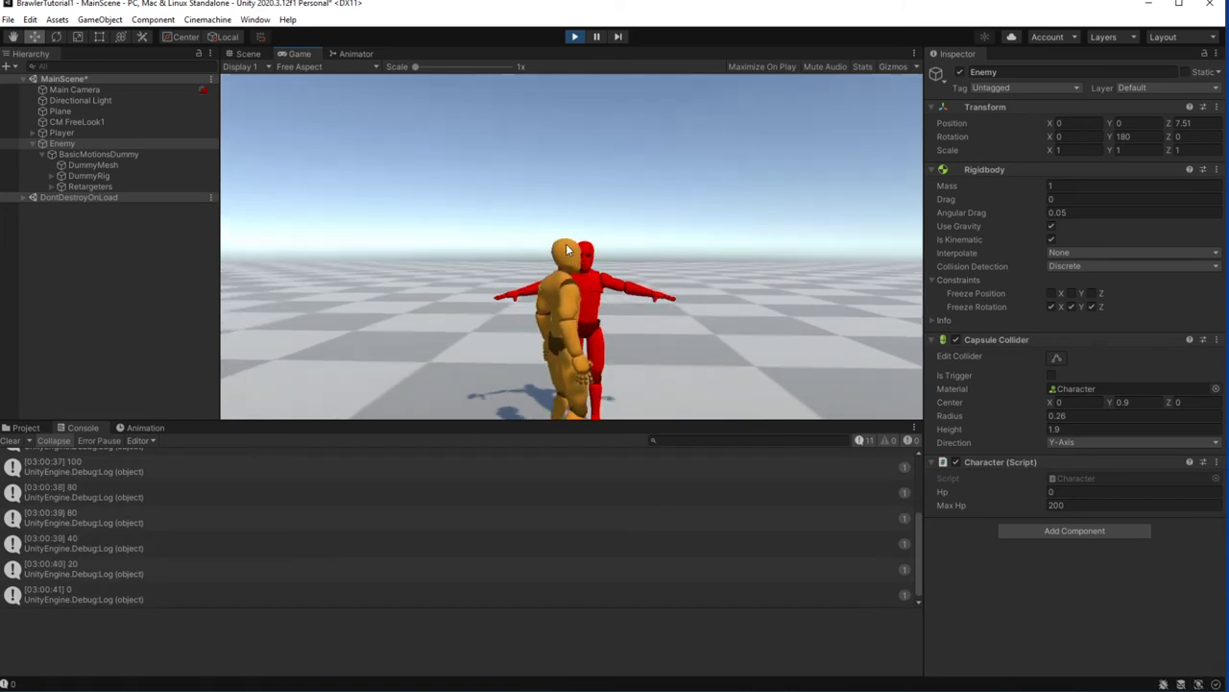
{"action": "left_click", "coordinate": [575, 37]}
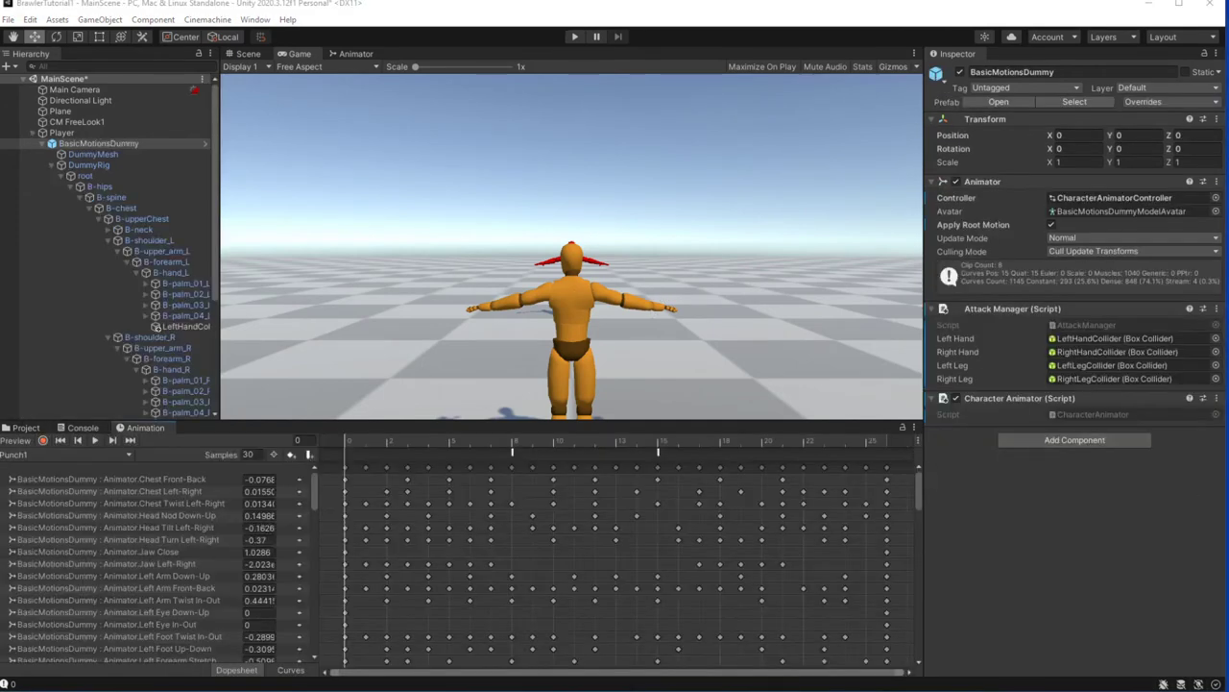
- Select BasicMotionsDummy and play-test, watching the attack animations drift the player's position and rotation
{"action": "left_click", "coordinate": [577, 36]}
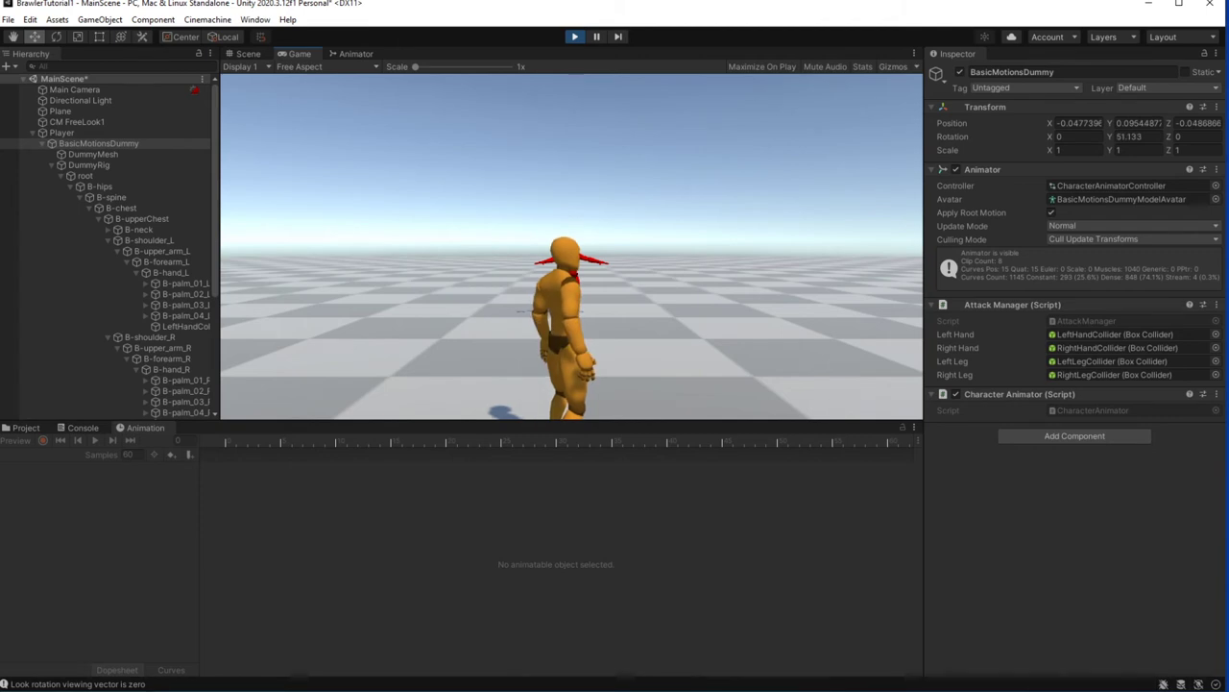
{"action": "key", "text": "ctrl+p"}
{"action": "left_click", "coordinate": [96, 144]}
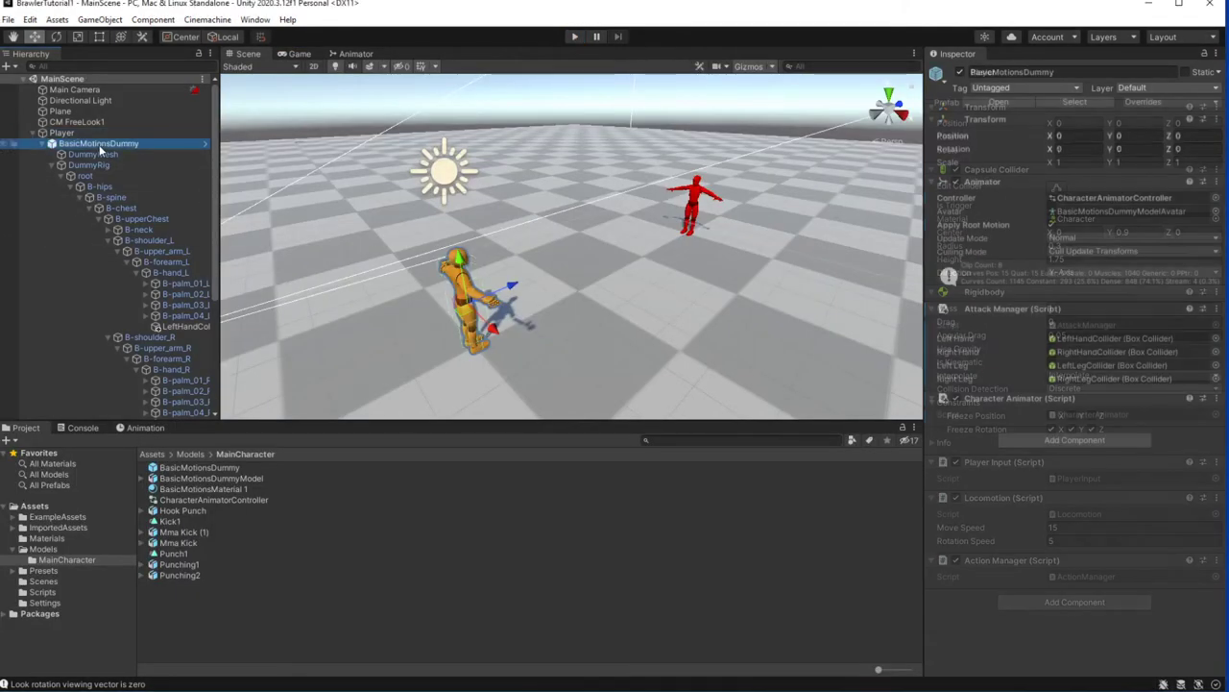
{"action": "left_click", "coordinate": [575, 36]}
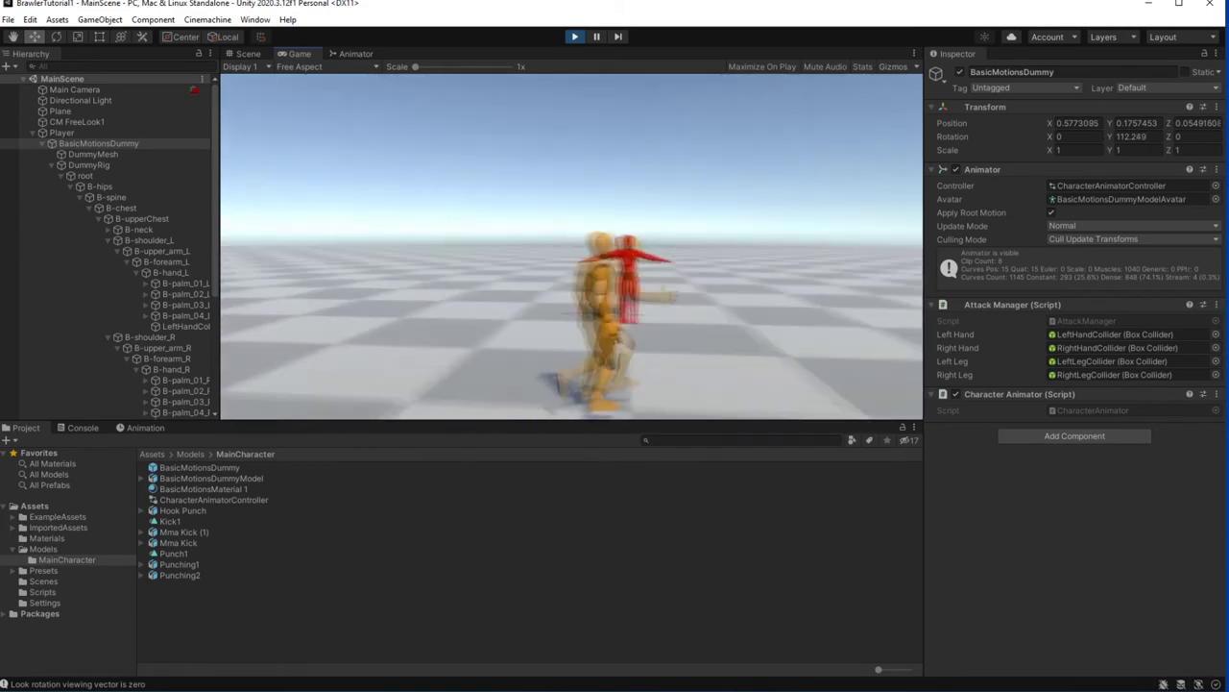
{"action": "left_click", "coordinate": [574, 36]}
{"action": "left_click", "coordinate": [177, 522]}
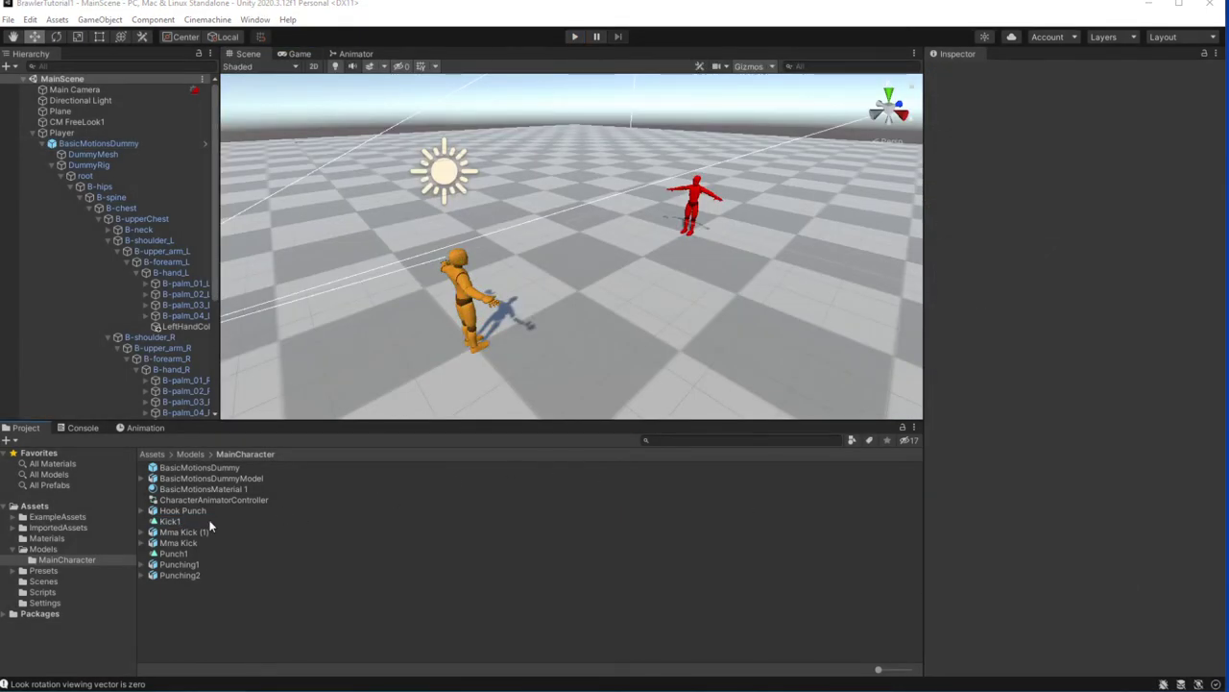
- Bake Kick1's root rotation (based on Original) and vertical root position into pose
{"action": "left_click", "coordinate": [203, 522]}
{"action": "left_click", "coordinate": [200, 552], "text": "ctrl"}
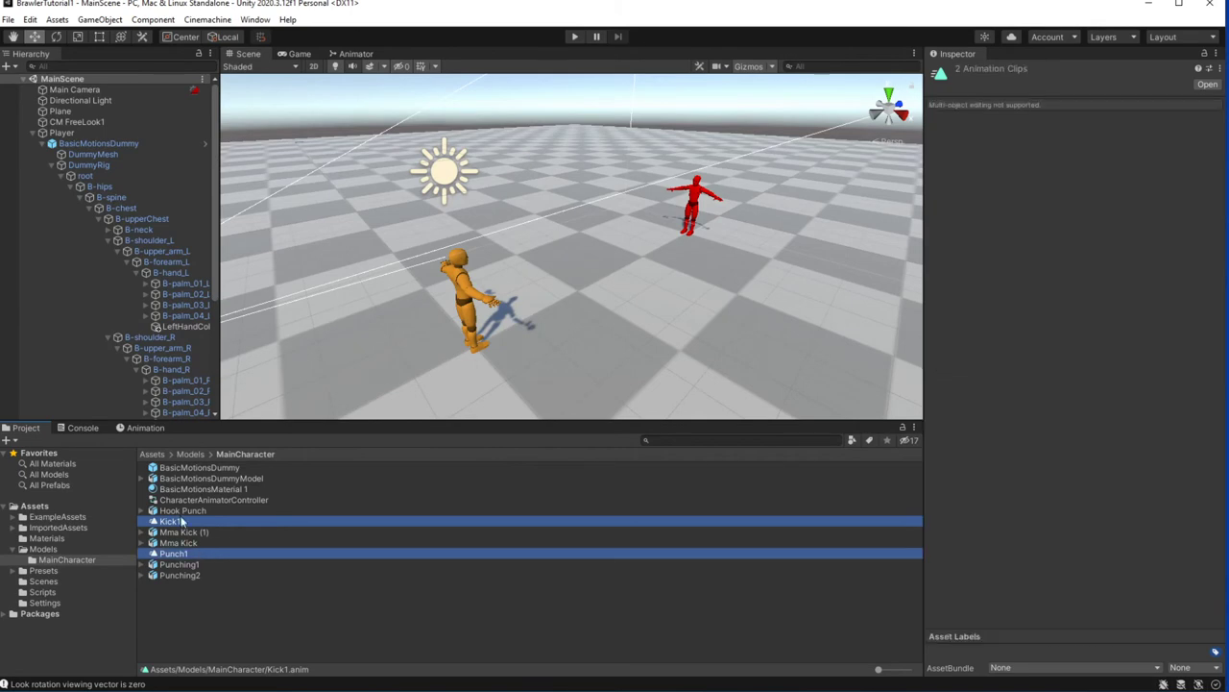
{"action": "left_click", "coordinate": [182, 522]}
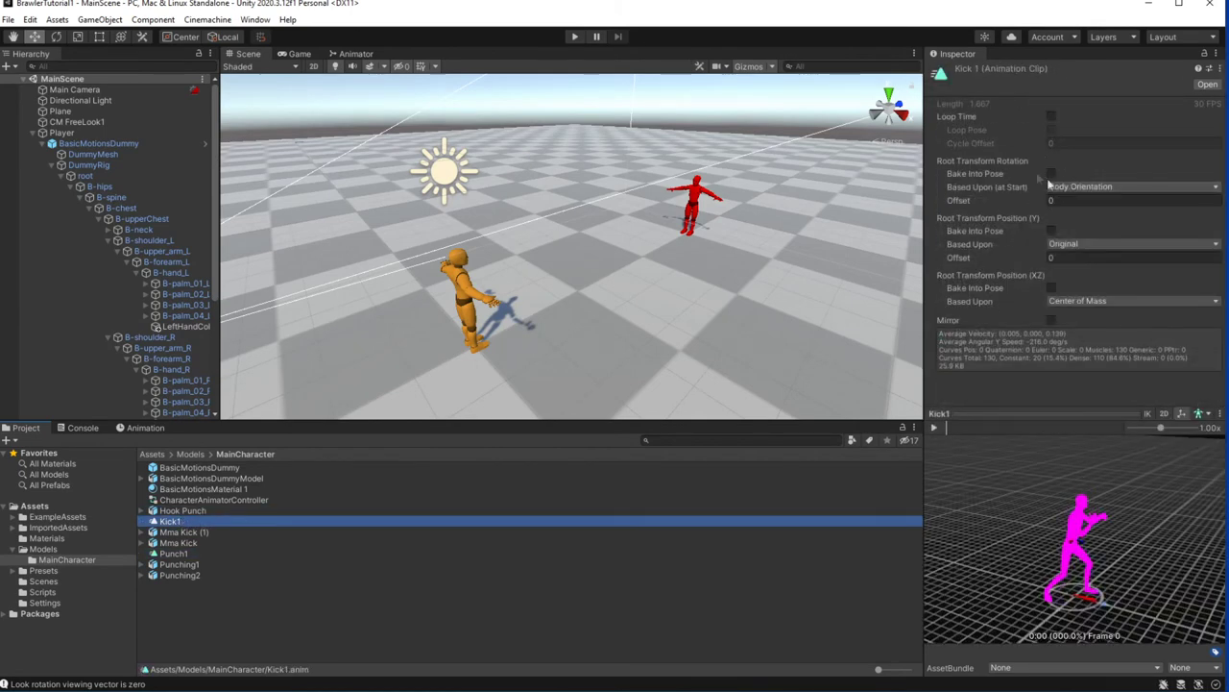
{"action": "left_click", "coordinate": [1052, 176]}
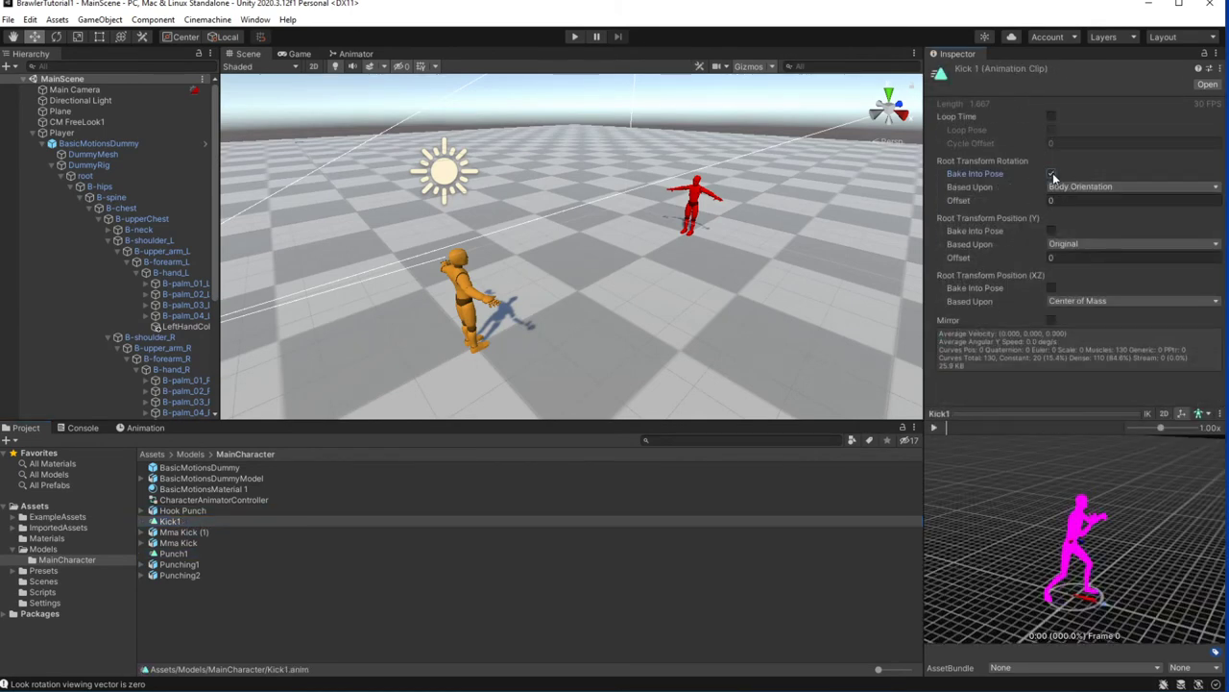
{"action": "left_click", "coordinate": [1070, 187]}
{"action": "left_click", "coordinate": [1082, 200]}
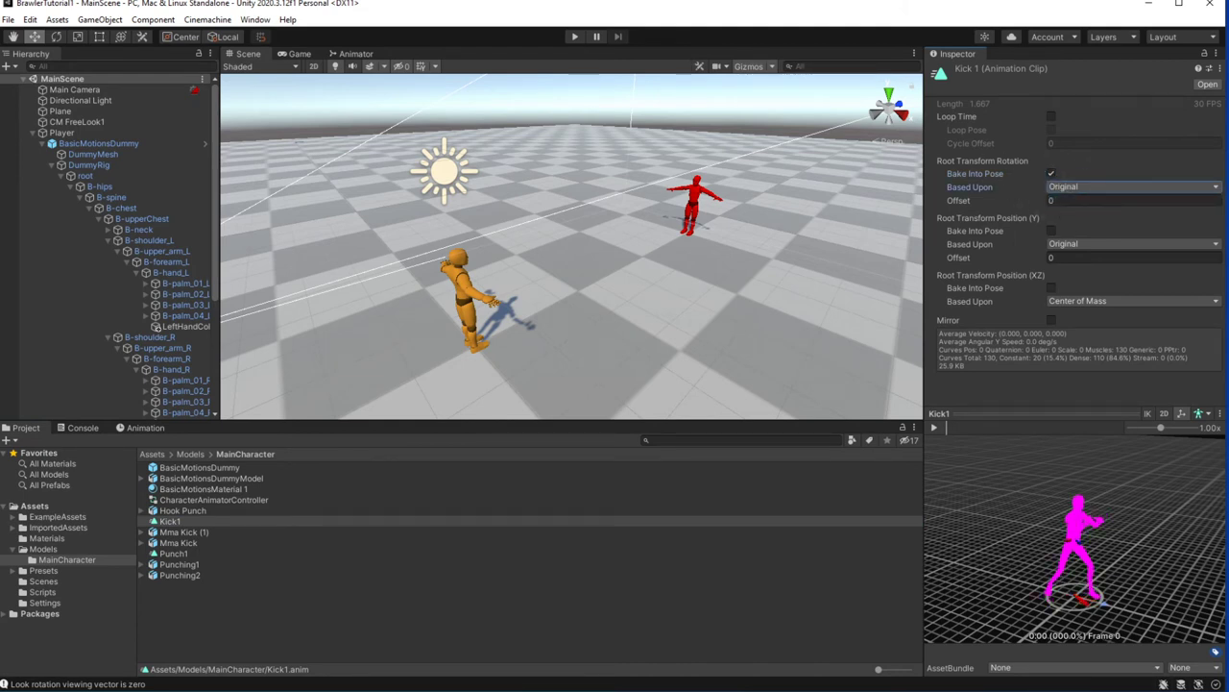
{"action": "left_click", "coordinate": [1050, 231]}
- Base Punch1's root rotation on Original and start the game to test the clips
{"action": "left_click", "coordinate": [173, 553]}
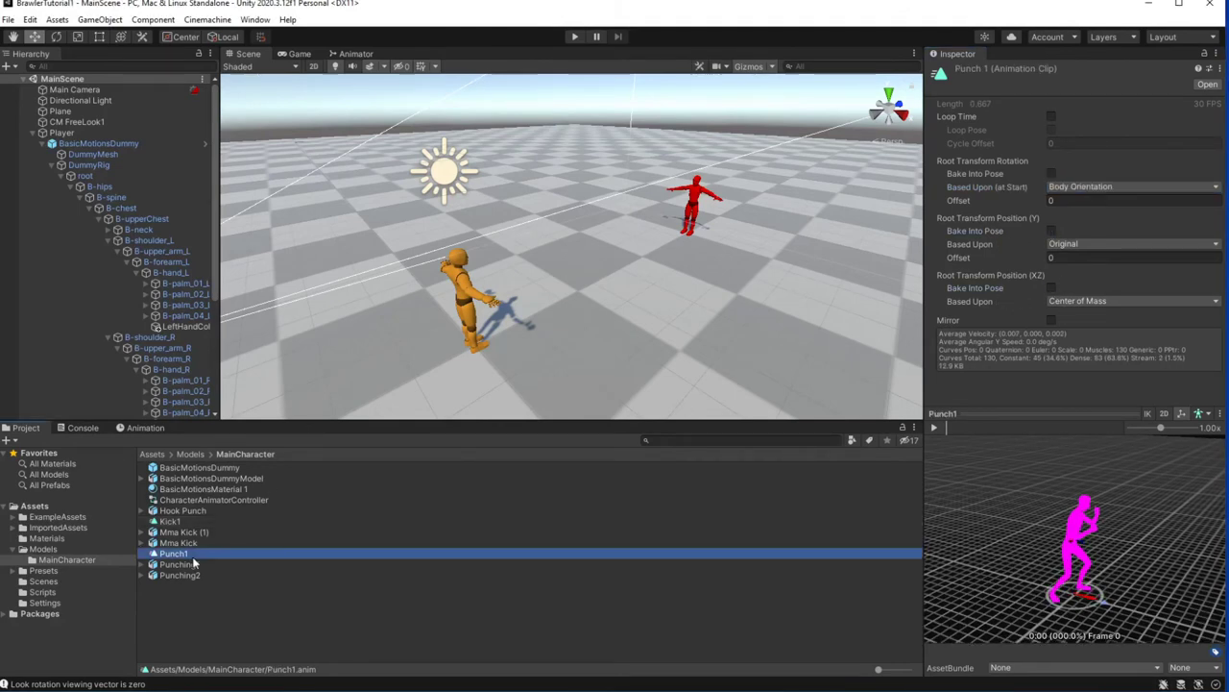
{"action": "left_click", "coordinate": [1073, 187]}
{"action": "left_click", "coordinate": [1083, 202]}
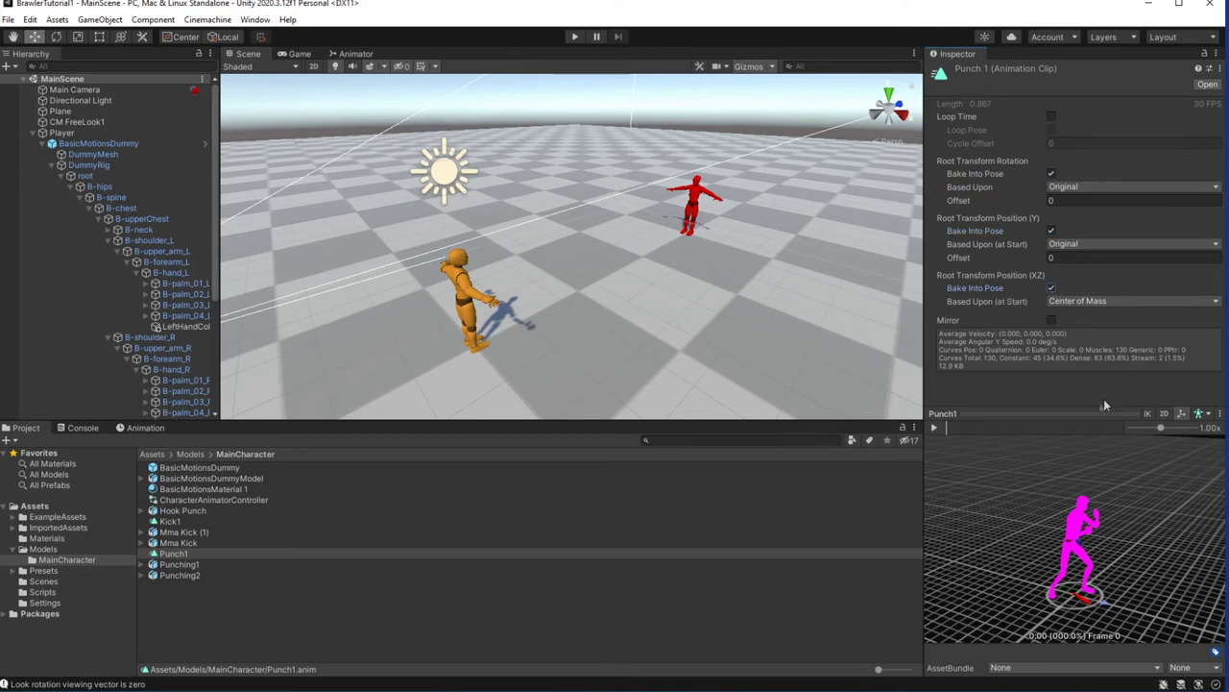
{"action": "left_click", "coordinate": [575, 37]}
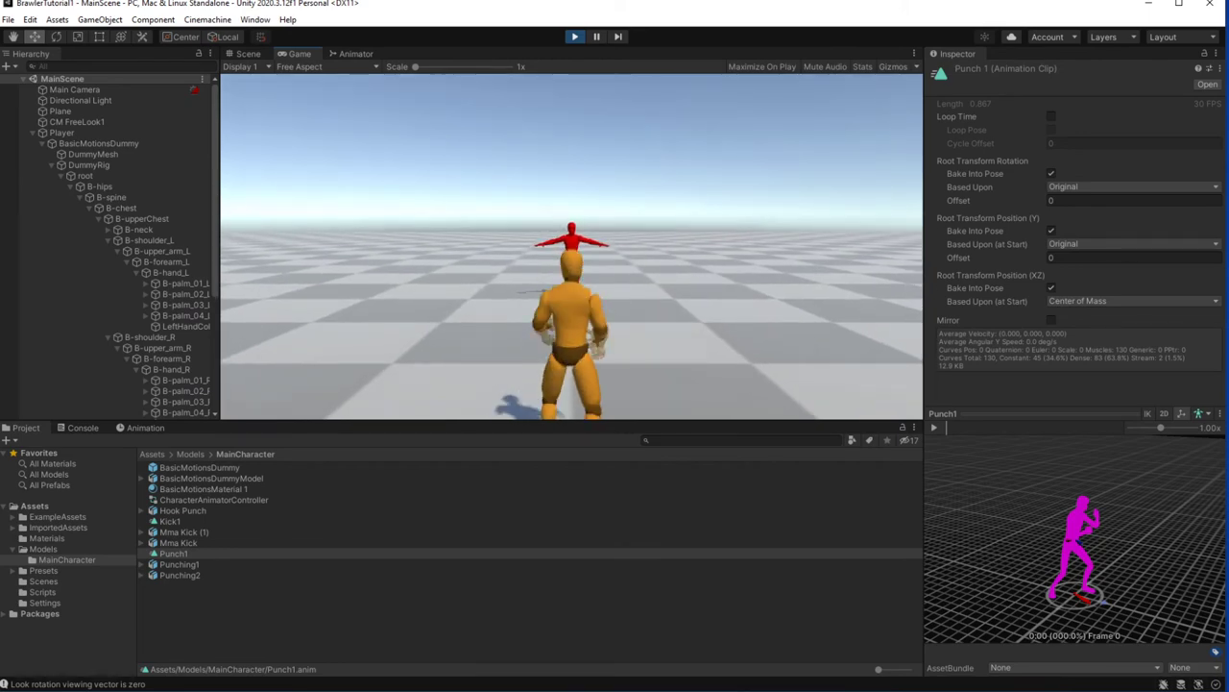
- Walk the player toward the enemy while inspecting BasicMotionsDummy, then stop the game
{"action": "key", "text": "w"}
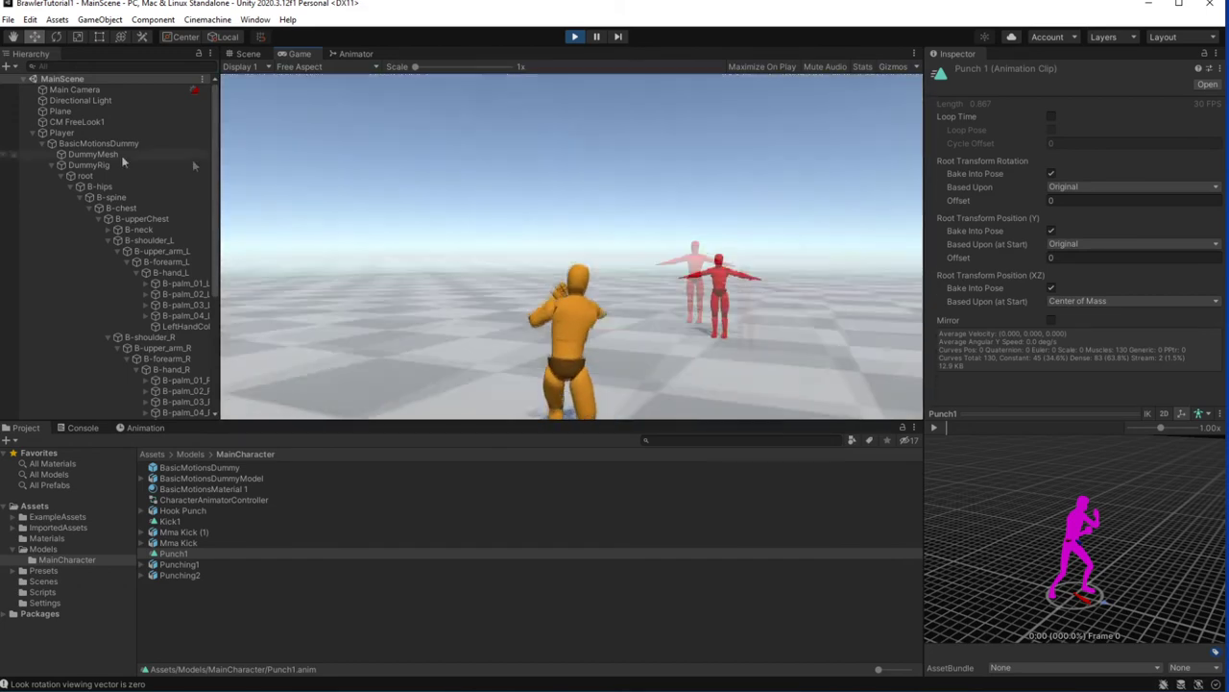
{"action": "left_click", "coordinate": [96, 143]}
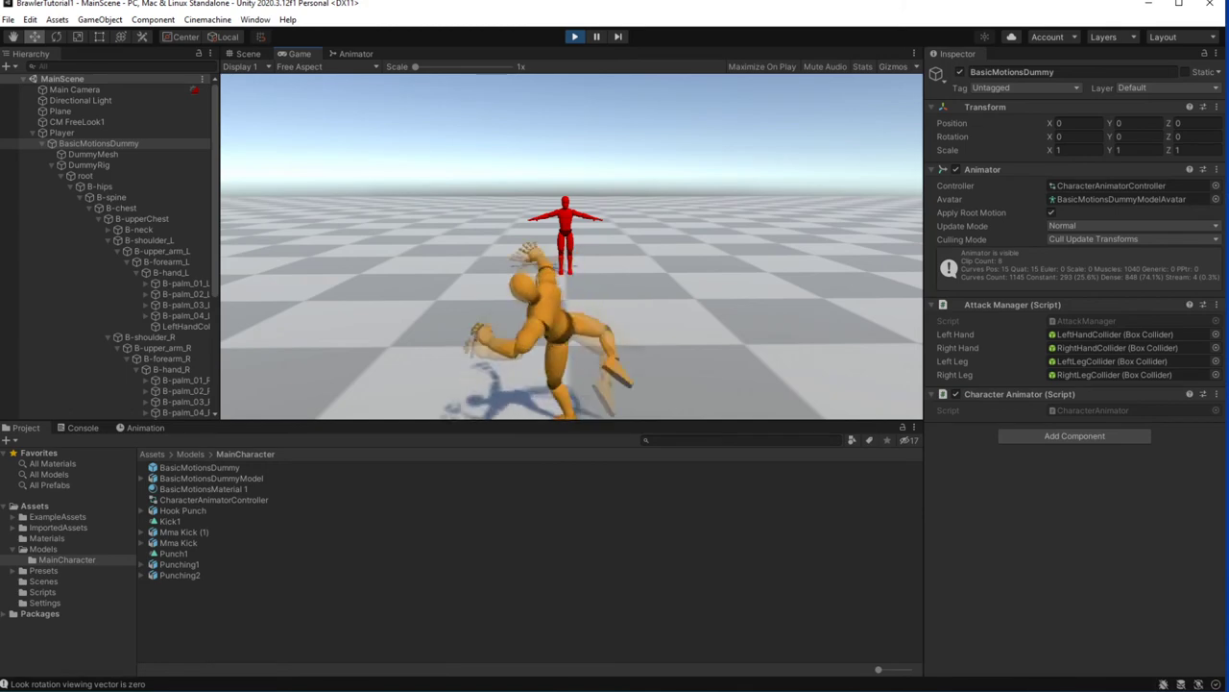
{"action": "left_click", "coordinate": [588, 116]}
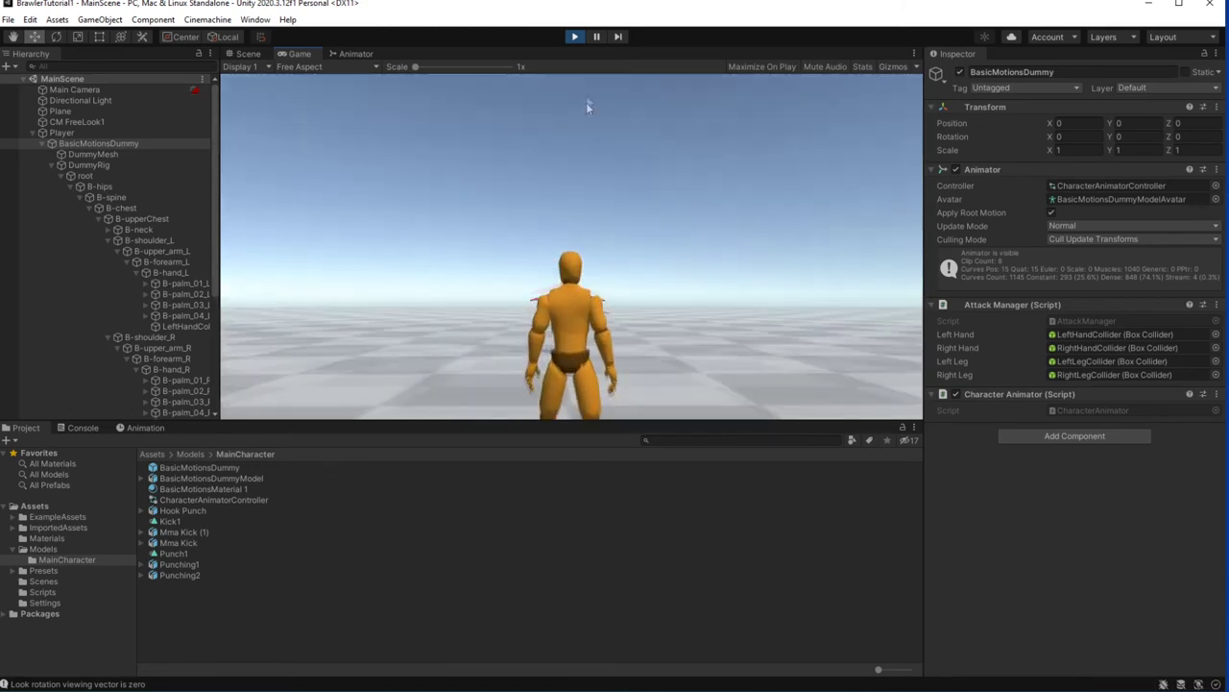
{"action": "key", "text": "ctrl+p"}
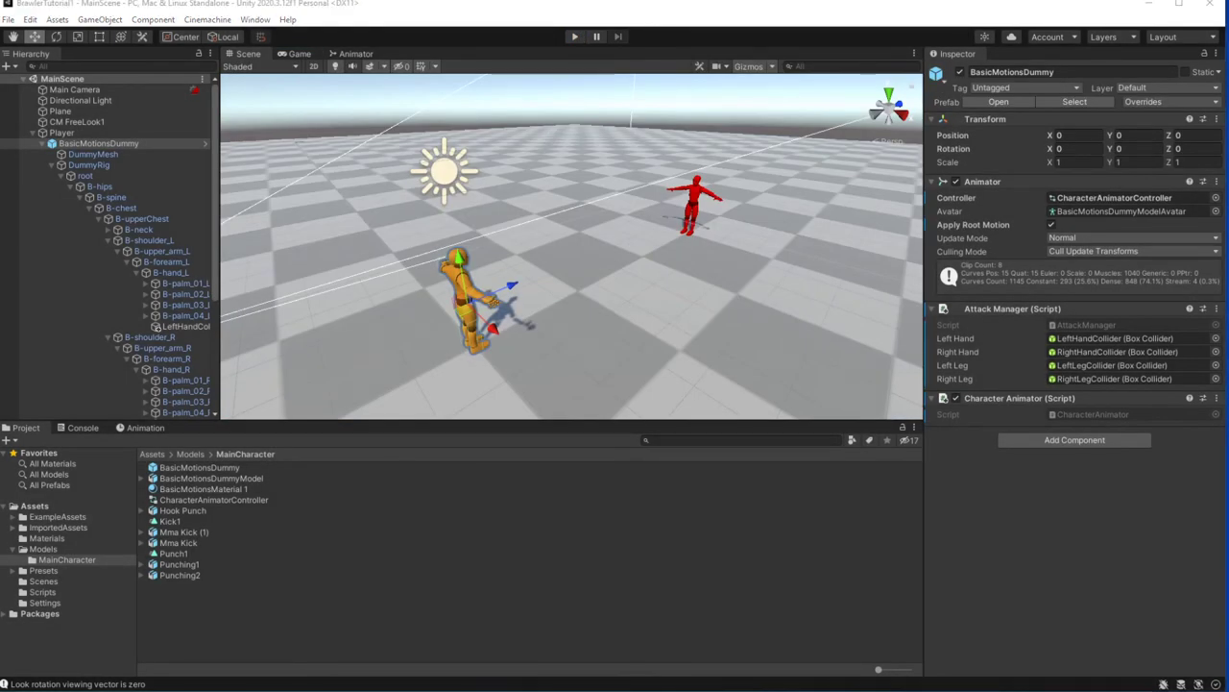
- Select the Enemy and open its Character script in Visual Studio
{"action": "left_click", "coordinate": [692, 201]}
{"action": "scroll", "coordinate": [150, 363], "scroll_direction": "down", "scroll_amount": 2}
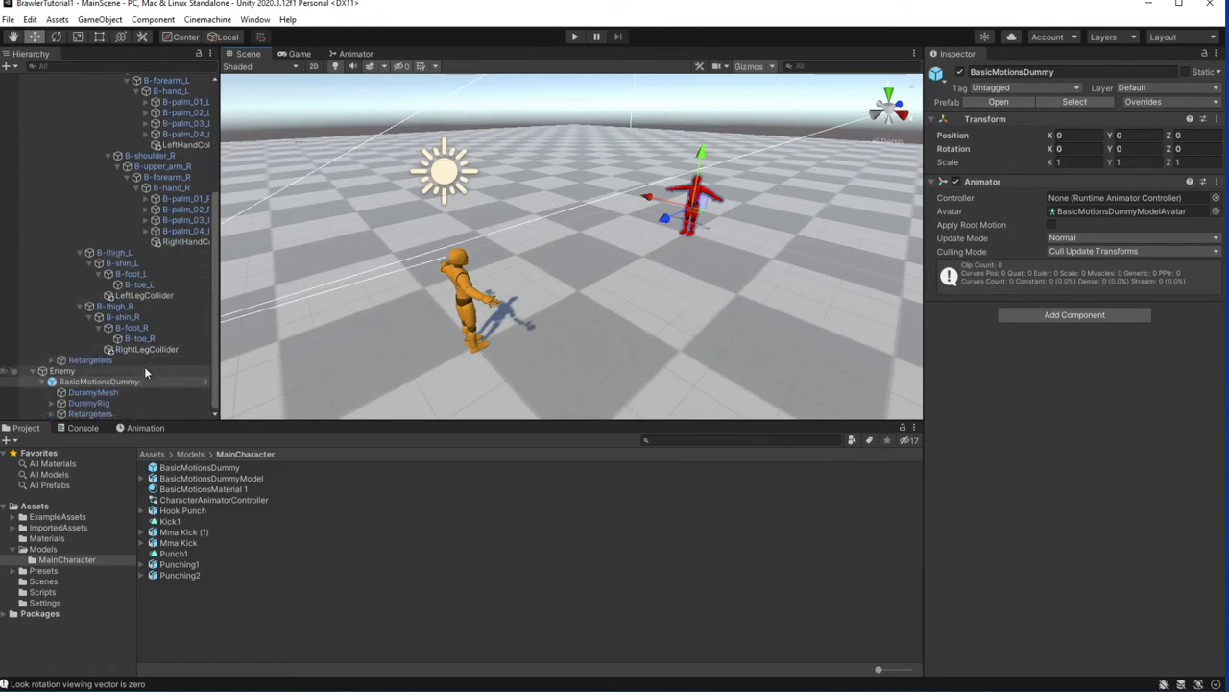
{"action": "left_click", "coordinate": [62, 370]}
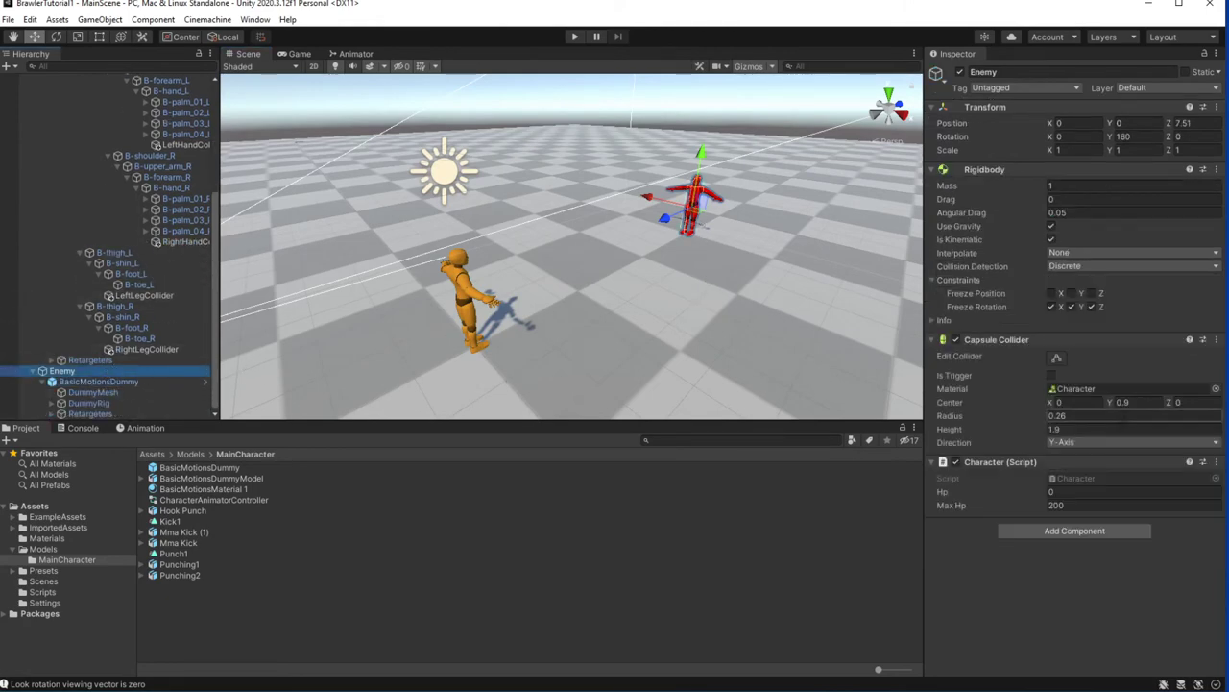
{"action": "double_click", "coordinate": [1069, 478]}
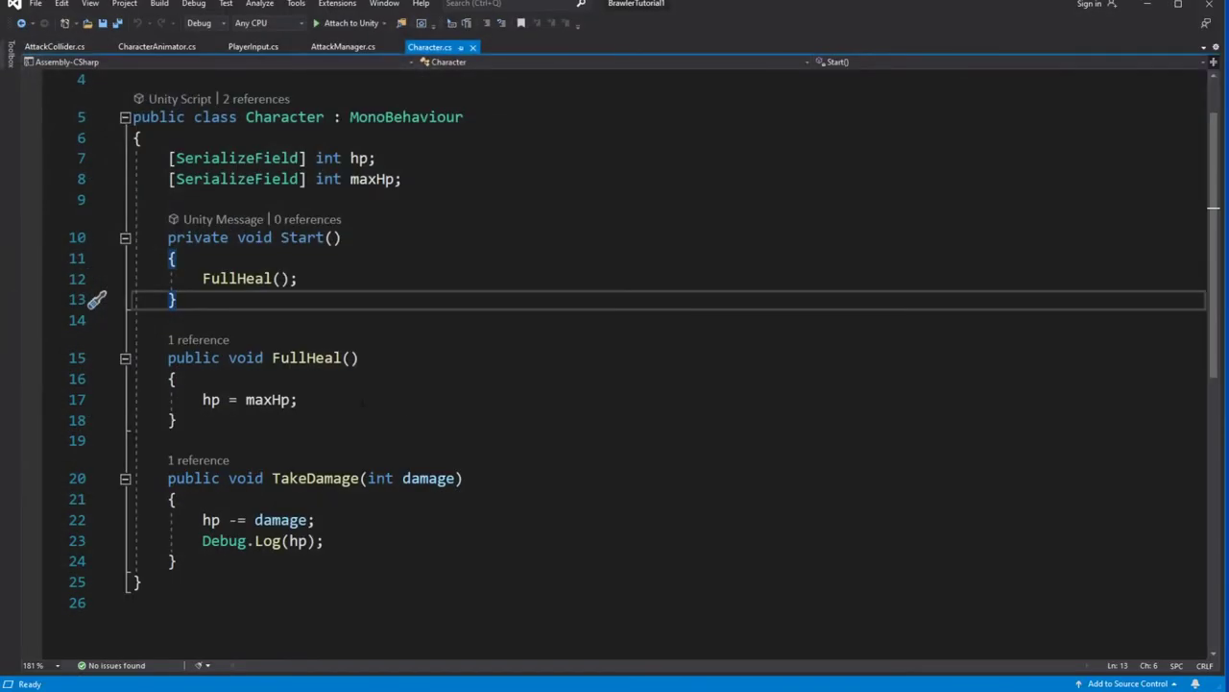
- Replace Debug.Log(hp) in TakeDamage with a DeathCheck(0); call and save Character.cs
{"action": "left_click", "coordinate": [344, 543]}
{"action": "key", "text": "ctrl+shift+Left"}
{"action": "key", "text": "ctrl+shift+Left"}
{"action": "key", "text": "ctrl+shift+Left"}
{"action": "key", "text": "ctrl+shift+Left"}
{"action": "key", "text": "ctrl+shift+Left"}
{"action": "key", "text": "Return"}
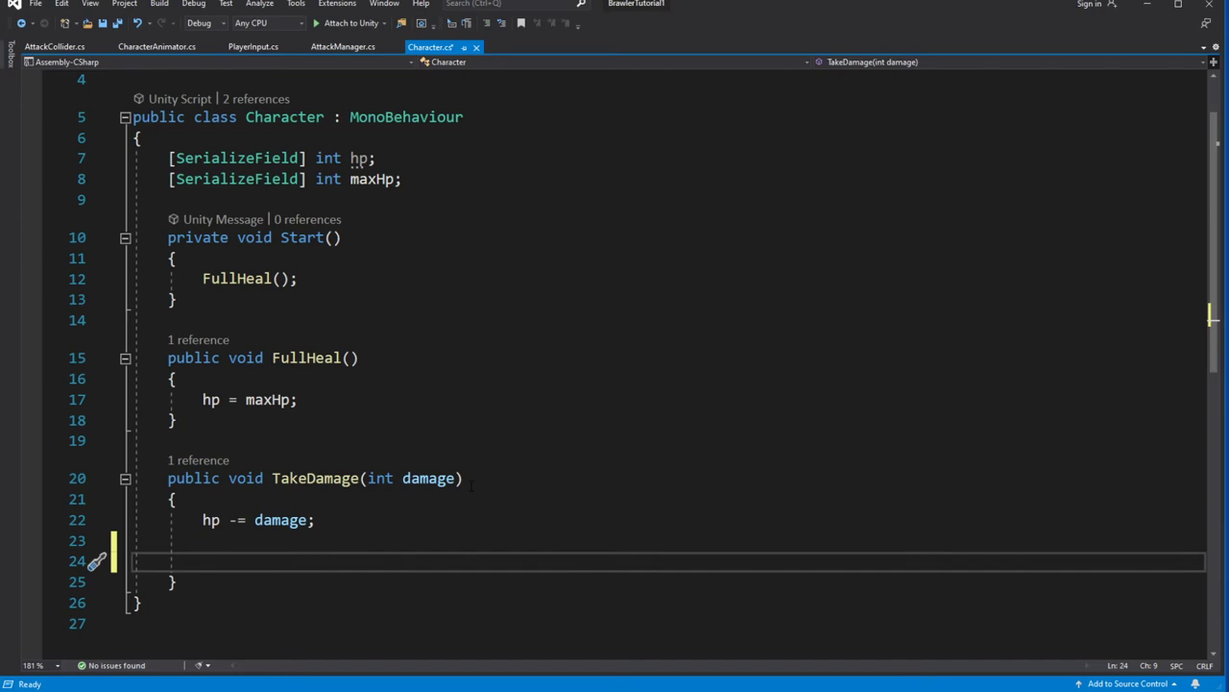
{"action": "type", "text": "DeathChe"}
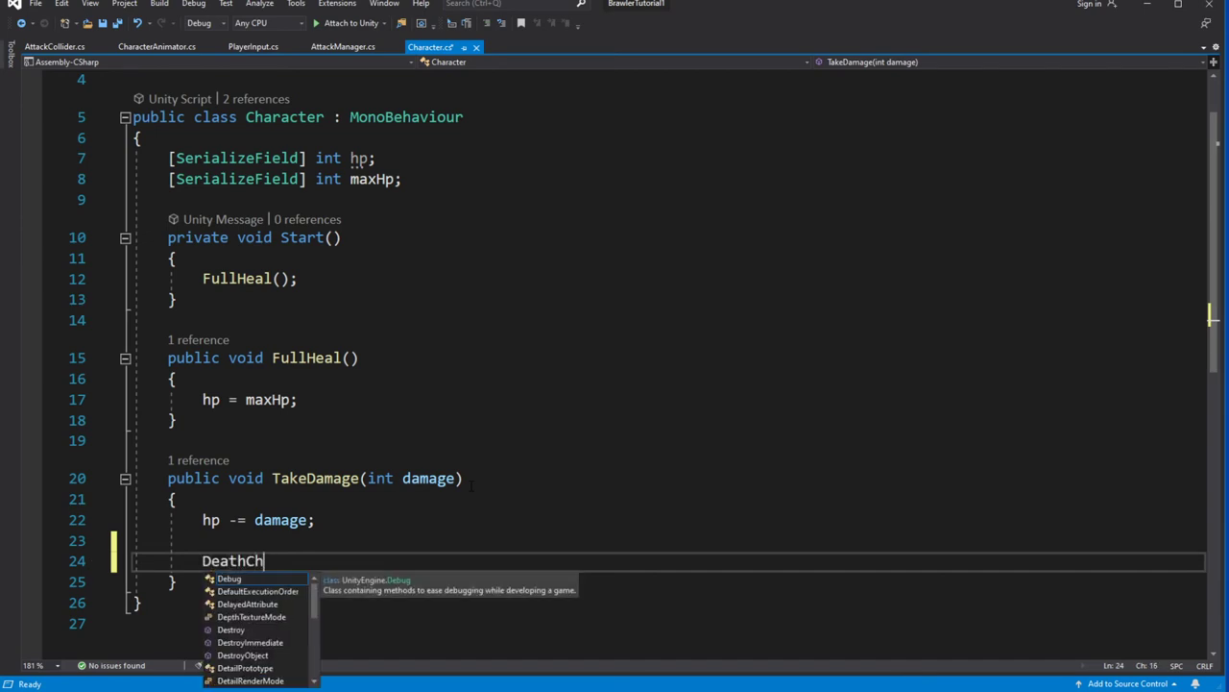
{"action": "type", "text": "ck(0);"}
{"action": "key", "text": "ctrl+s"}
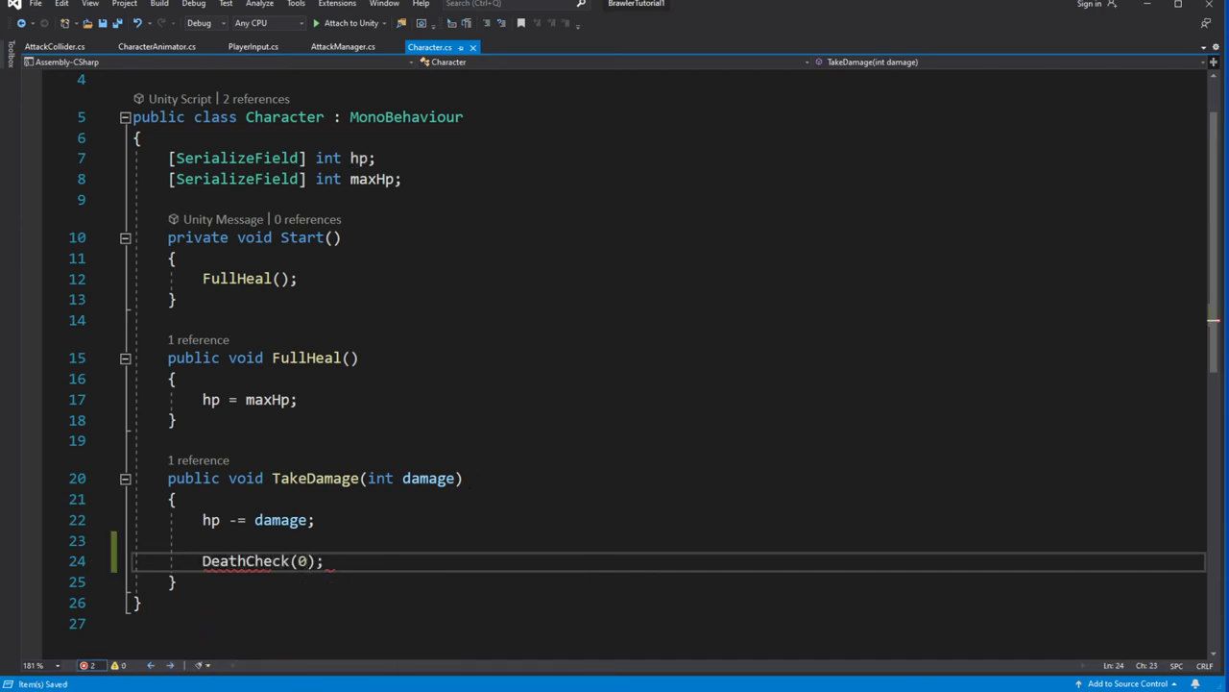
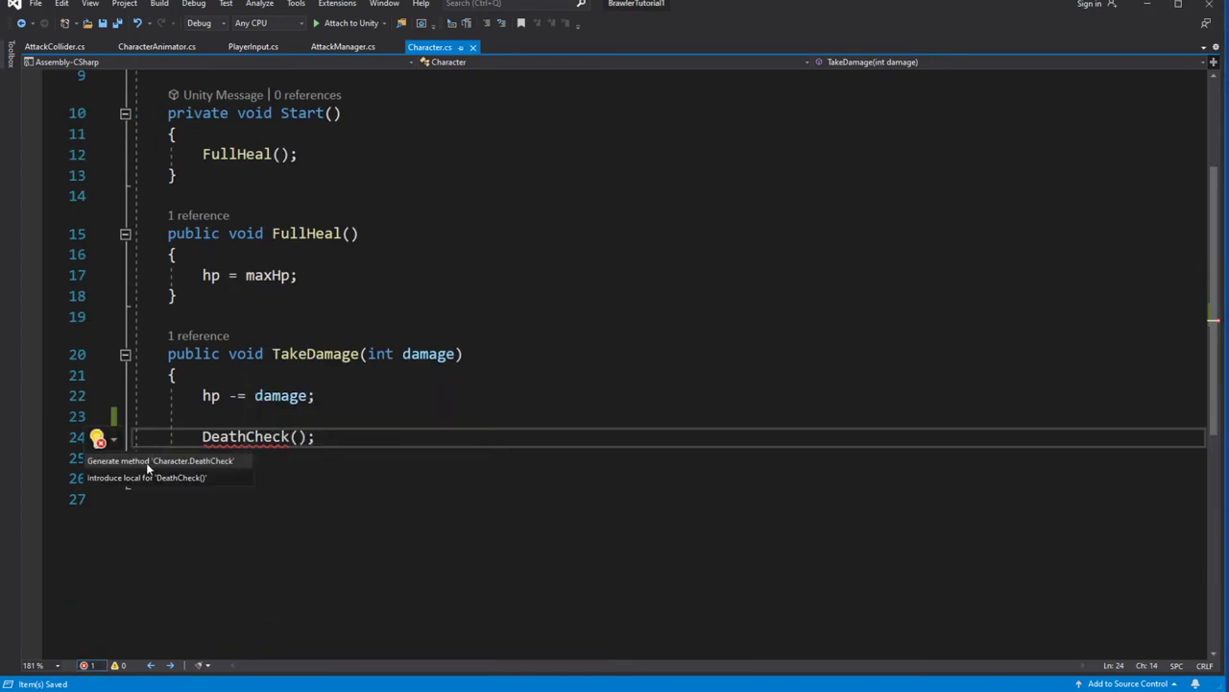
- Generate a DeathCheck method whose body is if (hp <= 0) Destroy(gameObject);
{"action": "left_click", "coordinate": [149, 463]}
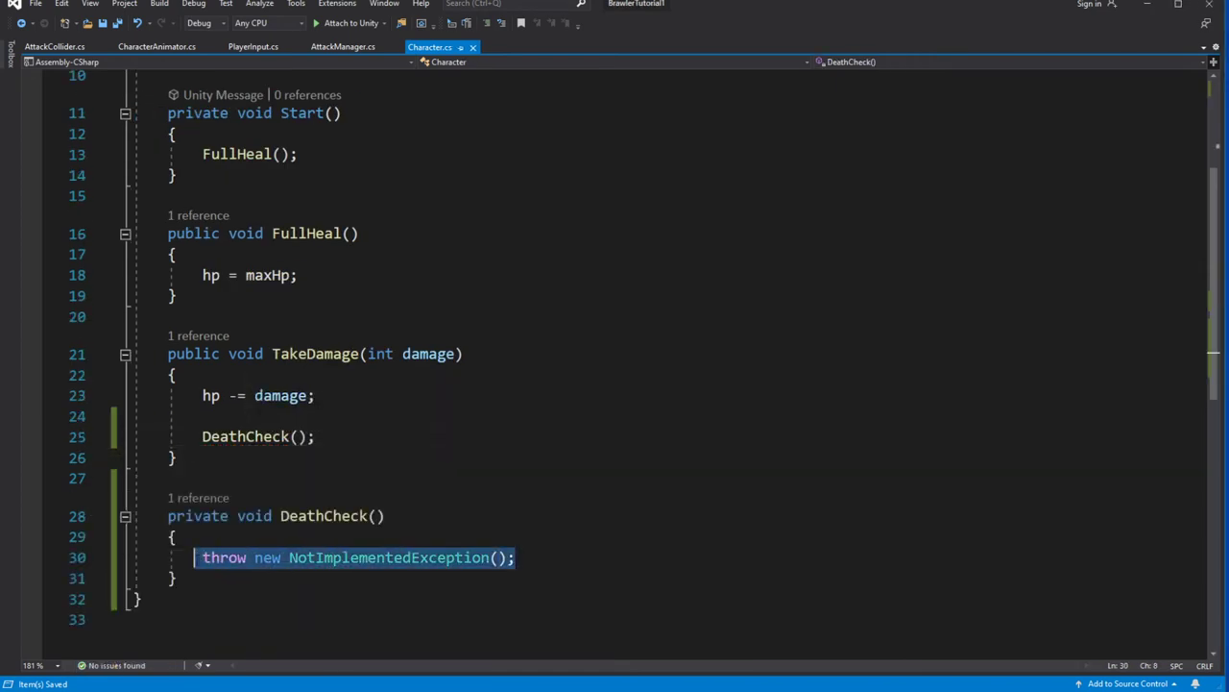
{"action": "key", "text": "BackSpace"}
{"action": "type", "text": "if"}
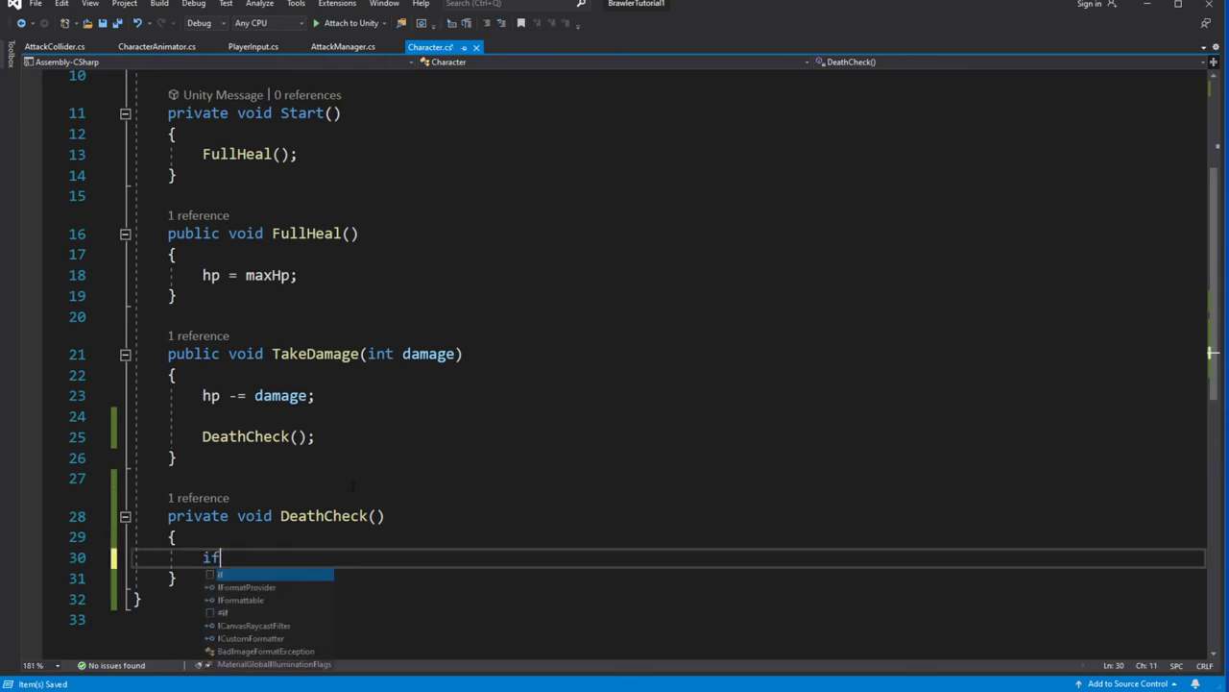
{"action": "type", "text": "(hp <"}
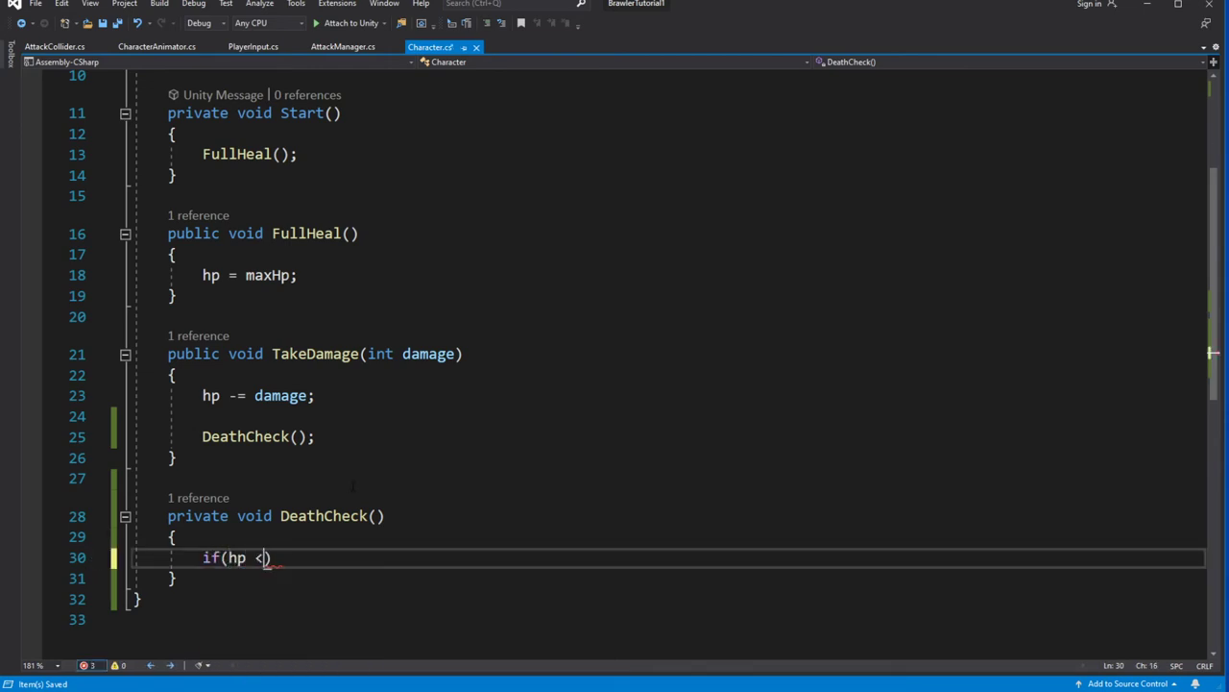
{"action": "type", "text": "{"}
{"action": "key", "text": "Return"}
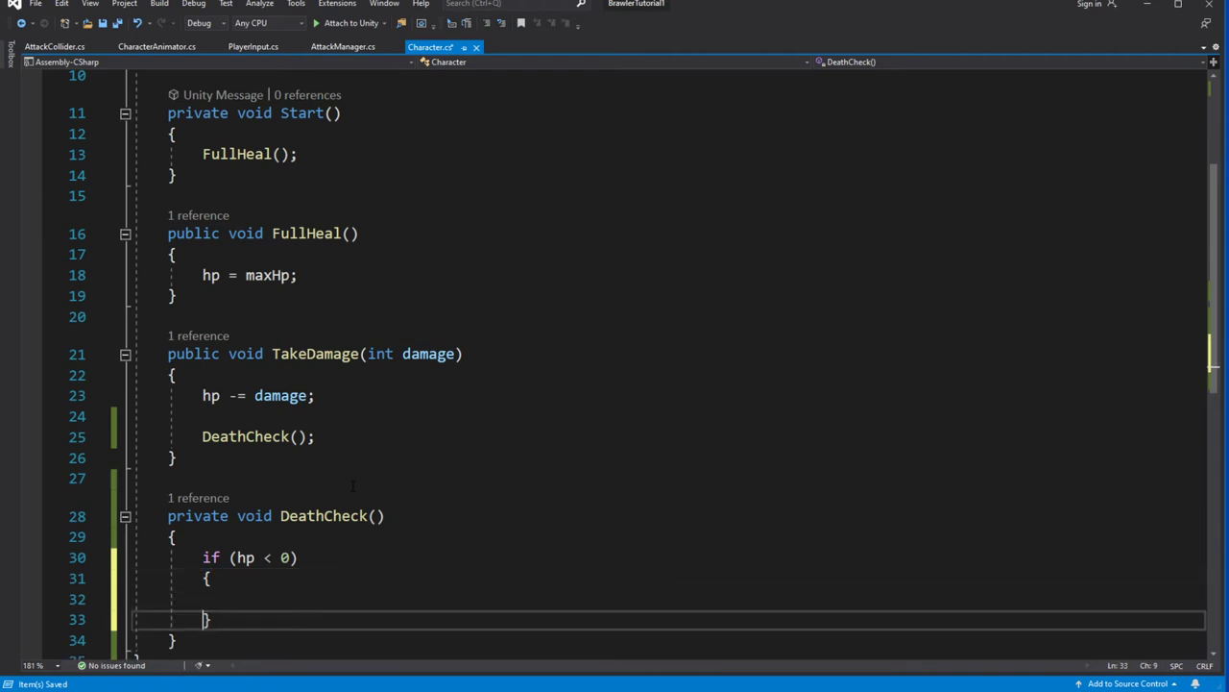
{"action": "left_click", "coordinate": [276, 557]}
{"action": "type", "text": "="}
{"action": "left_click", "coordinate": [302, 605]}
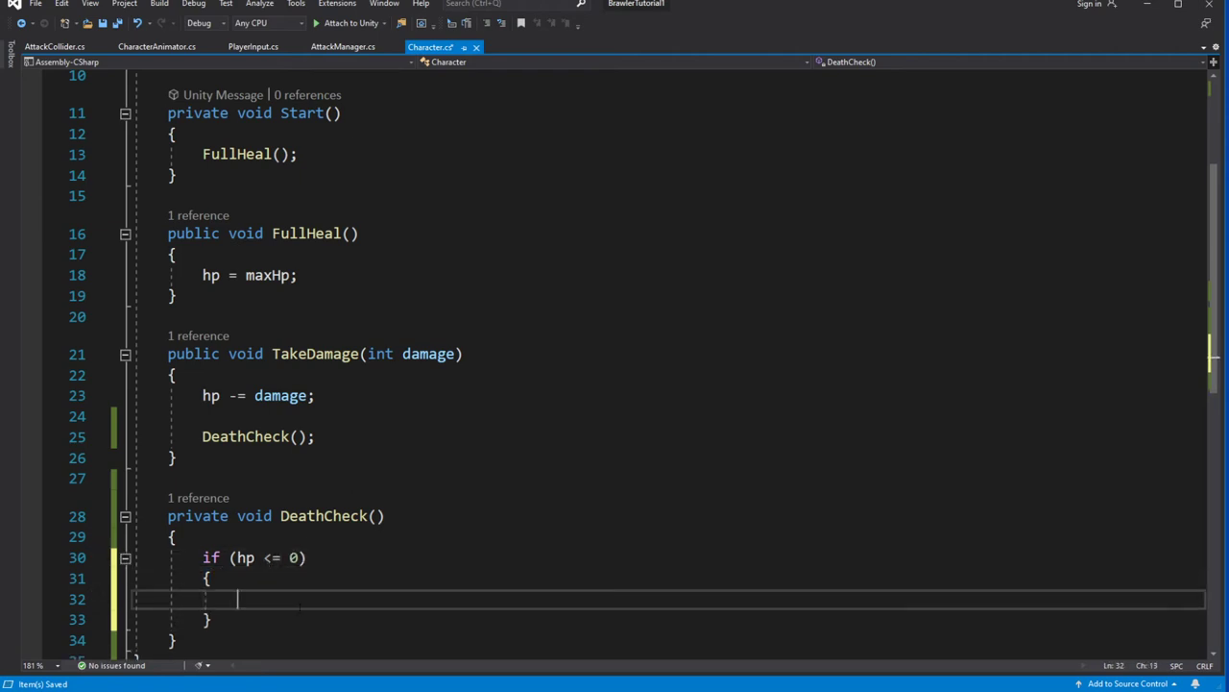
{"action": "type", "text": "Destroy(Game"}
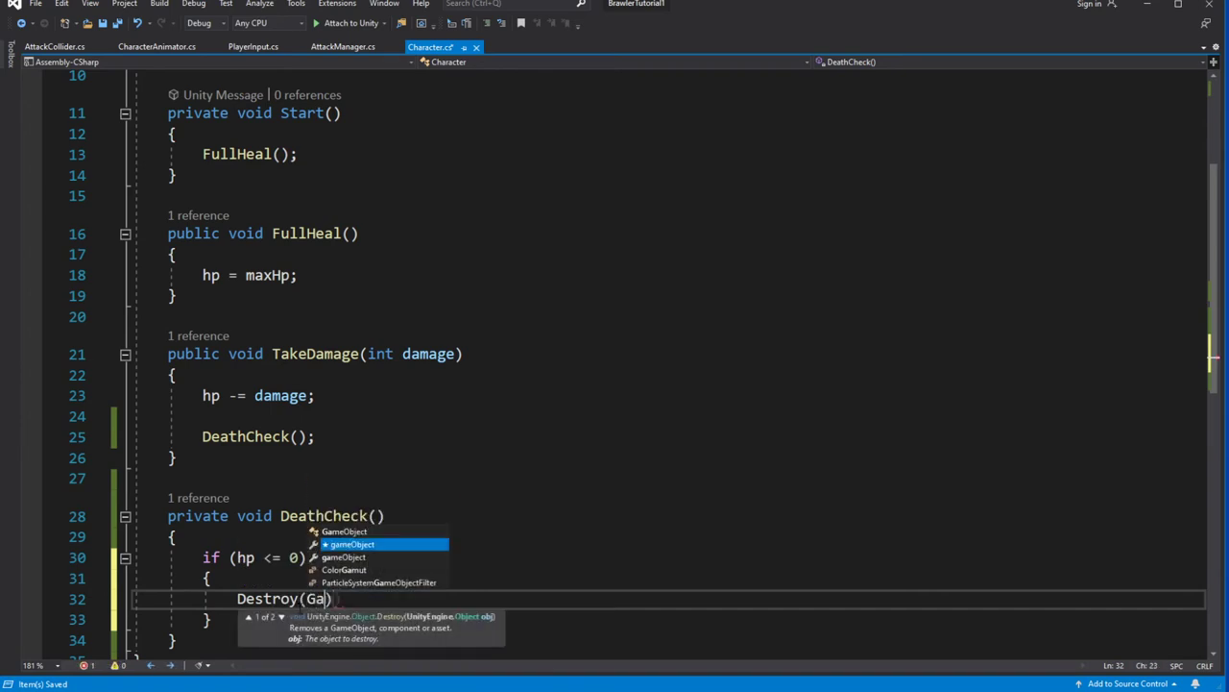
{"action": "key", "text": "BackSpace"}
{"action": "key", "text": "BackSpace"}
{"action": "key", "text": "BackSpace"}
{"action": "key", "text": "BackSpace"}
{"action": "type", "text": "ga"}
{"action": "key", "text": "Tab"}
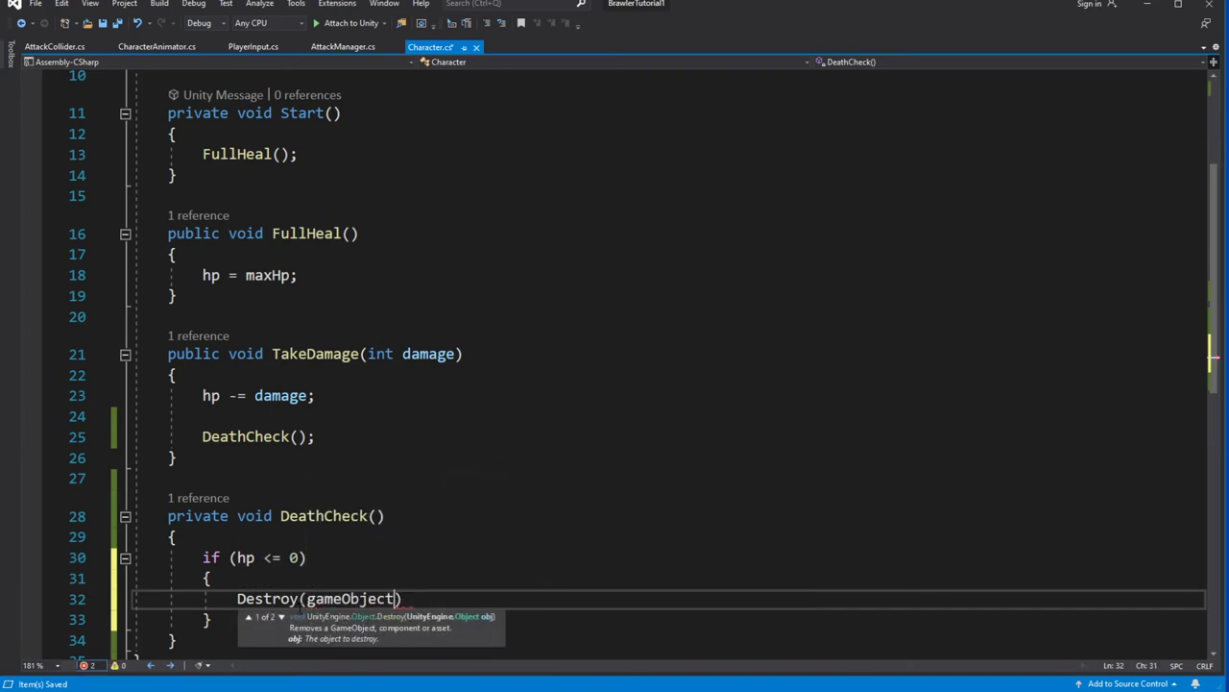
{"action": "type", "text": ");"}
- Save Character.cs and return to Unity so the script recompiles
{"action": "key", "text": "ctrl+s"}
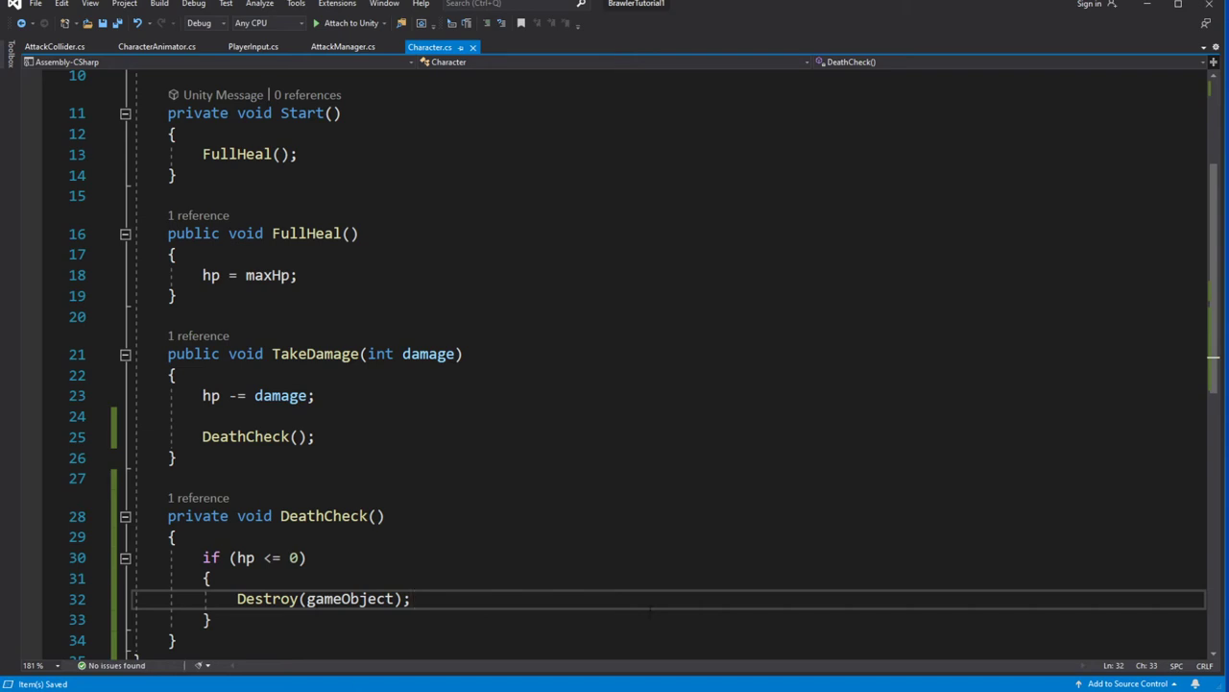
{"action": "scroll", "coordinate": [657, 594], "scroll_direction": "down", "scroll_amount": 2}
{"action": "scroll", "coordinate": [729, 528], "scroll_direction": "down", "scroll_amount": 3}
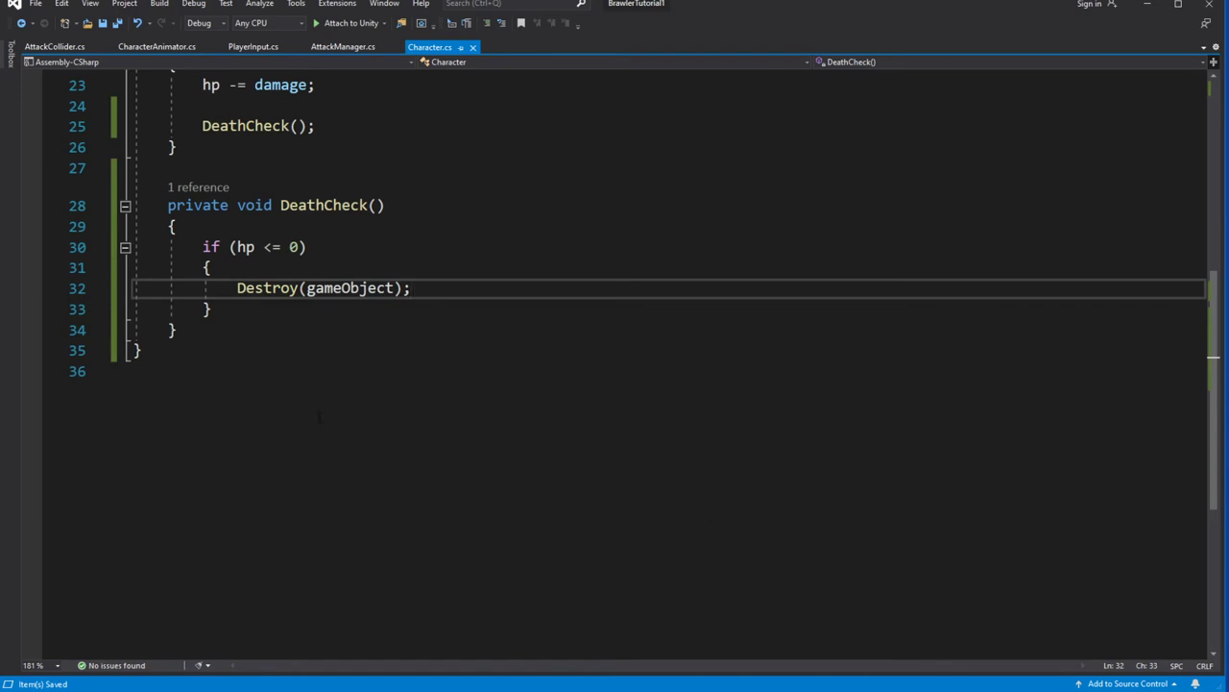
{"action": "left_click", "coordinate": [1157, 8]}
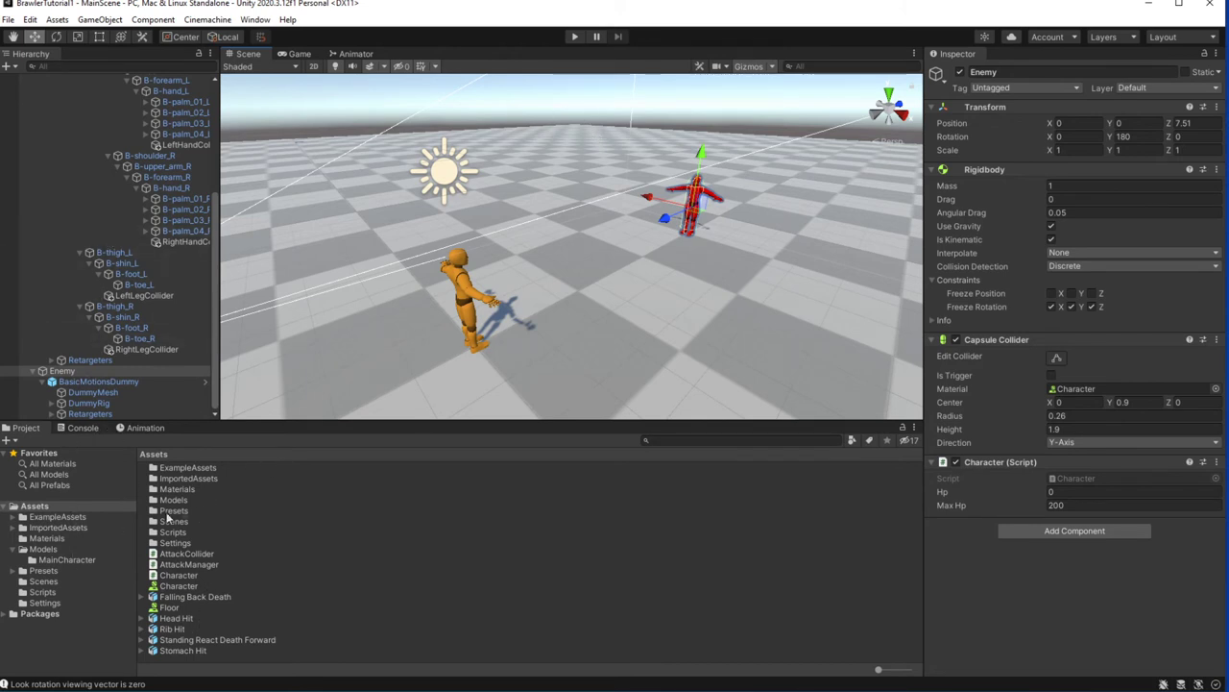
- Open the Kick1 clip in the Animation window for the player's BasicMotionsDummy
{"action": "left_click", "coordinate": [61, 559]}
{"action": "left_click", "coordinate": [181, 520]}
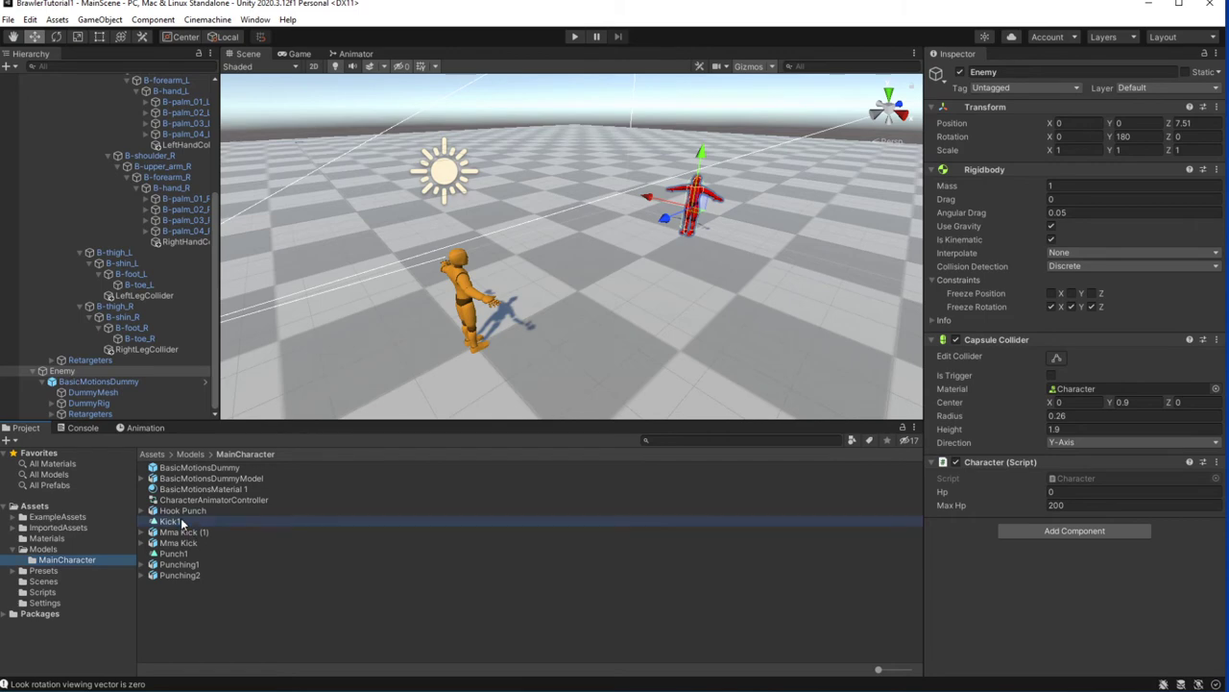
{"action": "left_click", "coordinate": [136, 431]}
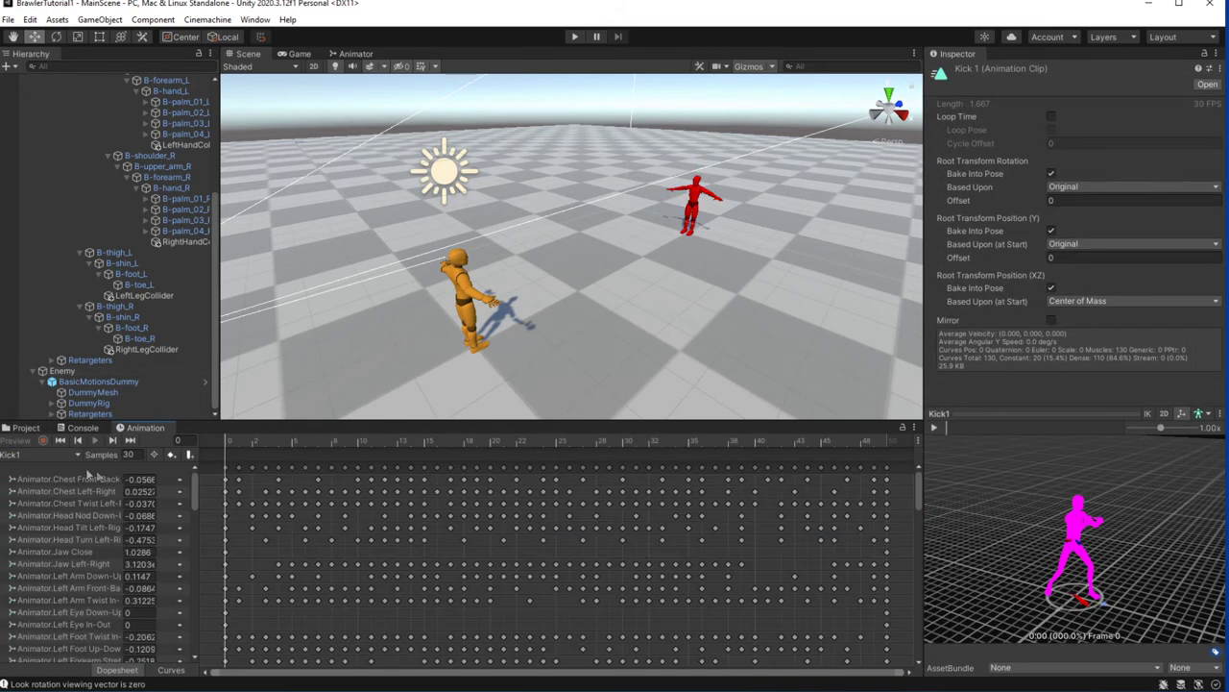
{"action": "left_click", "coordinate": [96, 143]}
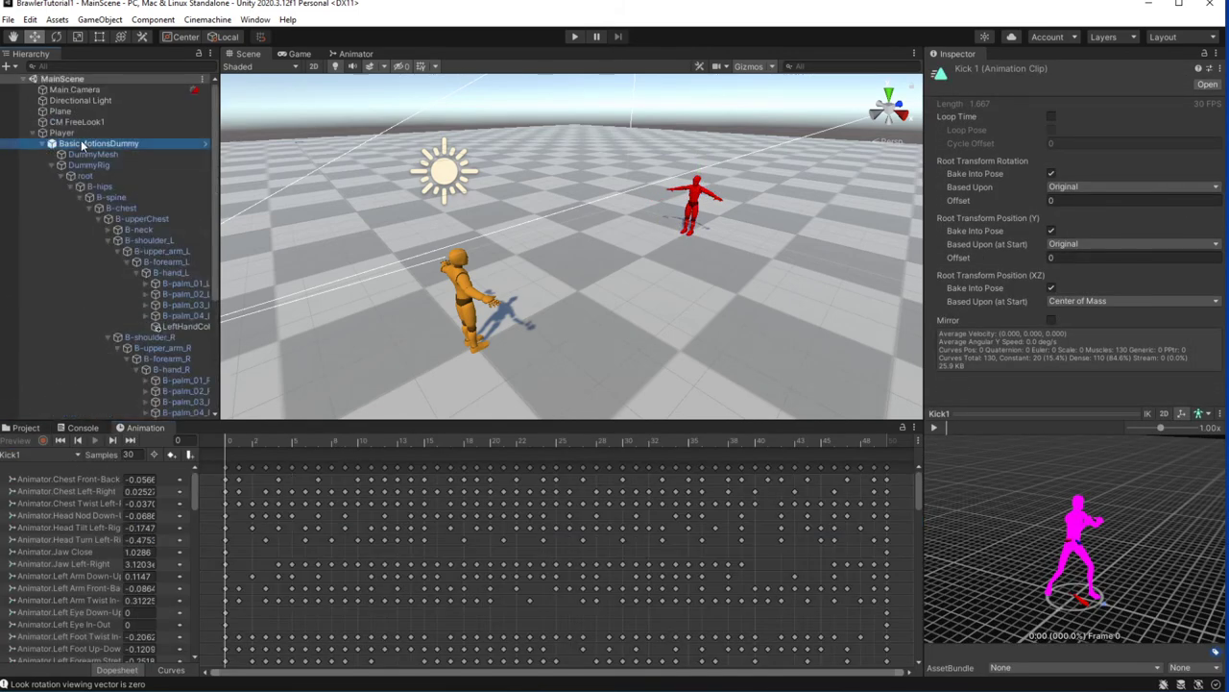
{"action": "left_click", "coordinate": [38, 454]}
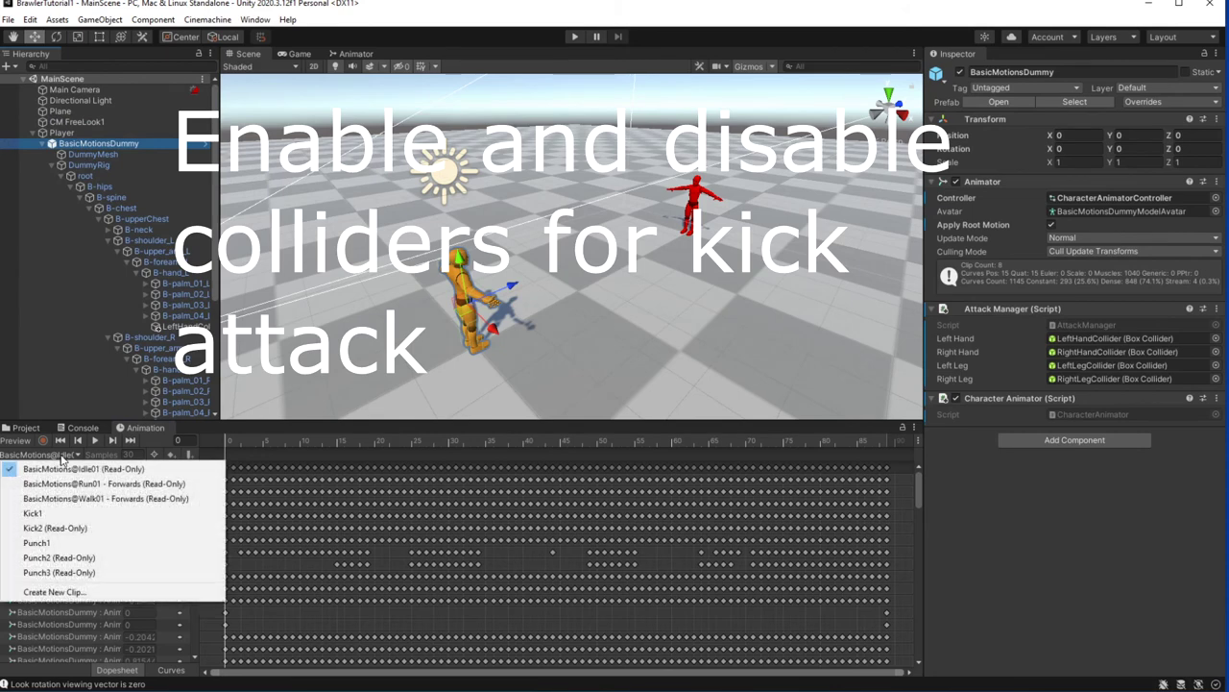
{"action": "left_click", "coordinate": [39, 514]}
- Add a Kick1 animation event at frame 16 calling EnableColliderRightLeg
{"action": "left_click", "coordinate": [346, 440]}
{"action": "mouse_move", "coordinate": [361, 440]}
{"action": "left_mouse_down"}
{"action": "mouse_move", "coordinate": [247, 440]}
{"action": "mouse_move", "coordinate": [447, 441]}
{"action": "mouse_move", "coordinate": [437, 441]}
{"action": "left_mouse_up"}
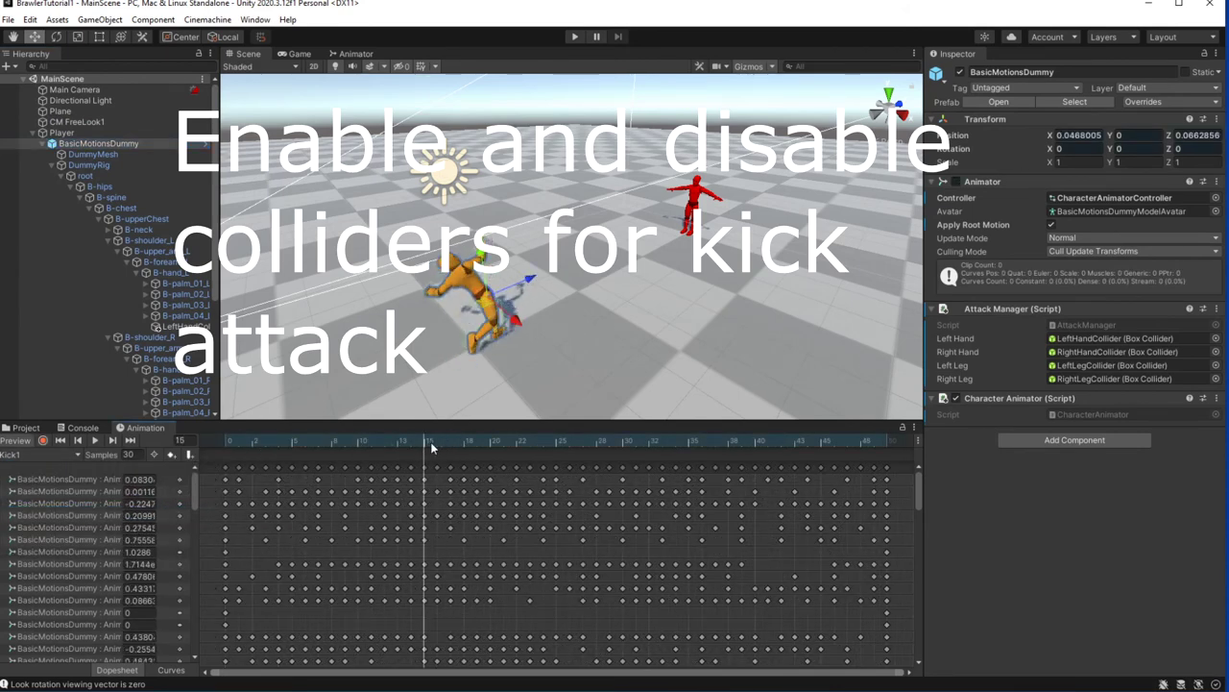
{"action": "mouse_move", "coordinate": [576, 307]}
{"action": "right_mouse_down"}
{"action": "mouse_move", "coordinate": [678, 296]}
{"action": "mouse_move", "coordinate": [595, 295]}
{"action": "right_mouse_up"}
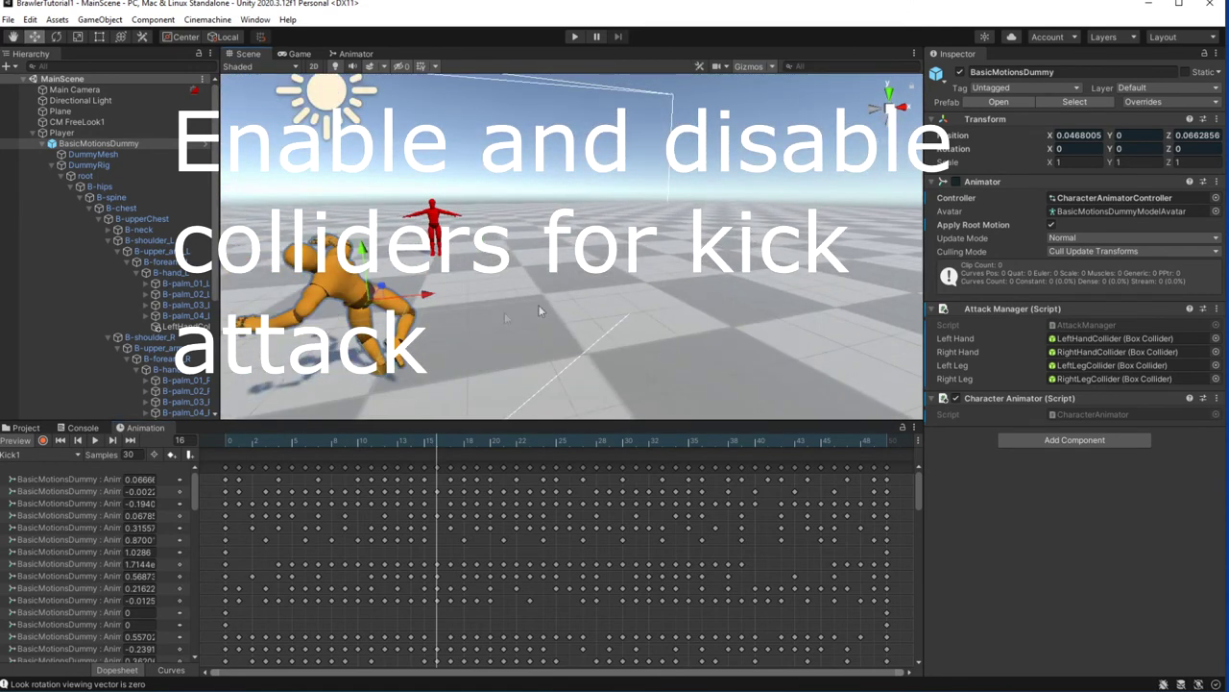
{"action": "key", "text": "f"}
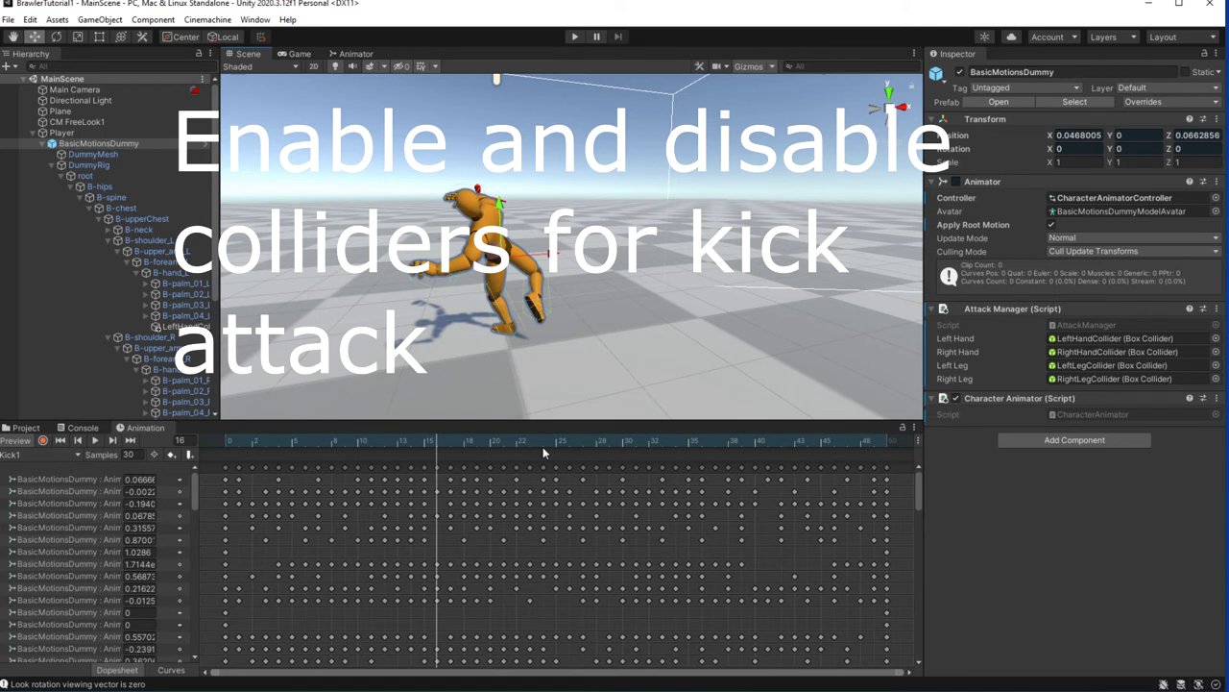
{"action": "mouse_move", "coordinate": [437, 442]}
{"action": "left_mouse_down"}
{"action": "mouse_move", "coordinate": [464, 442]}
{"action": "mouse_move", "coordinate": [434, 442]}
{"action": "left_mouse_up"}
{"action": "left_click", "coordinate": [190, 455]}
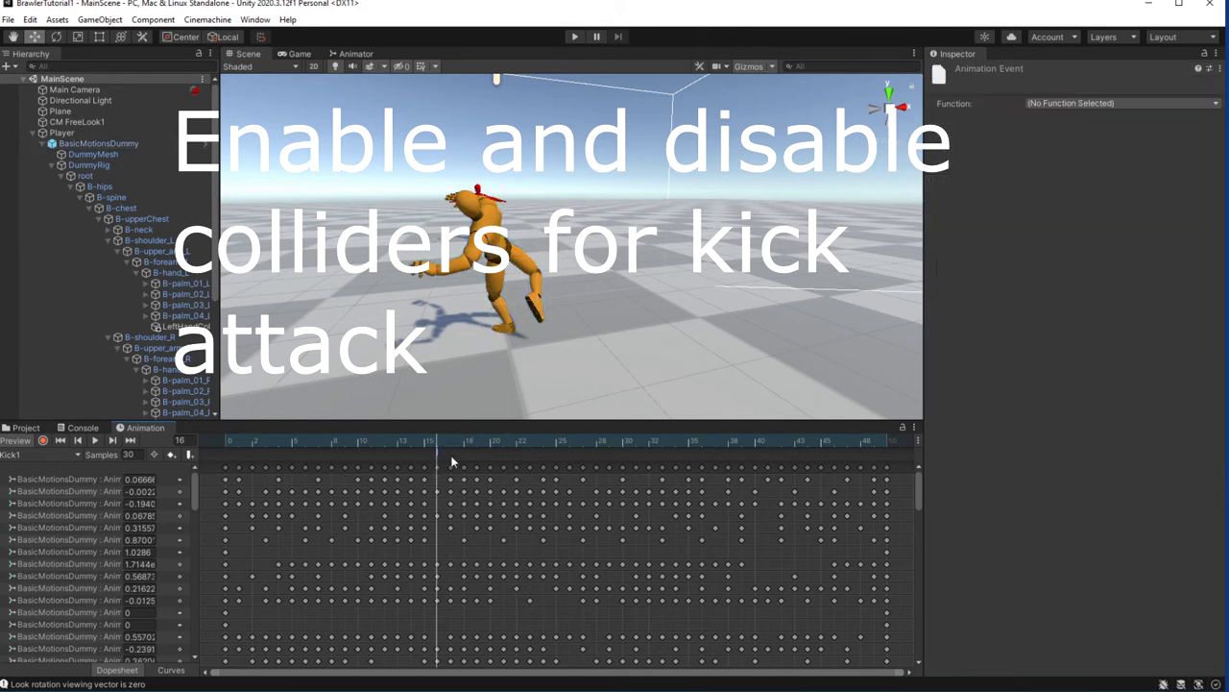
{"action": "left_click", "coordinate": [1054, 102]}
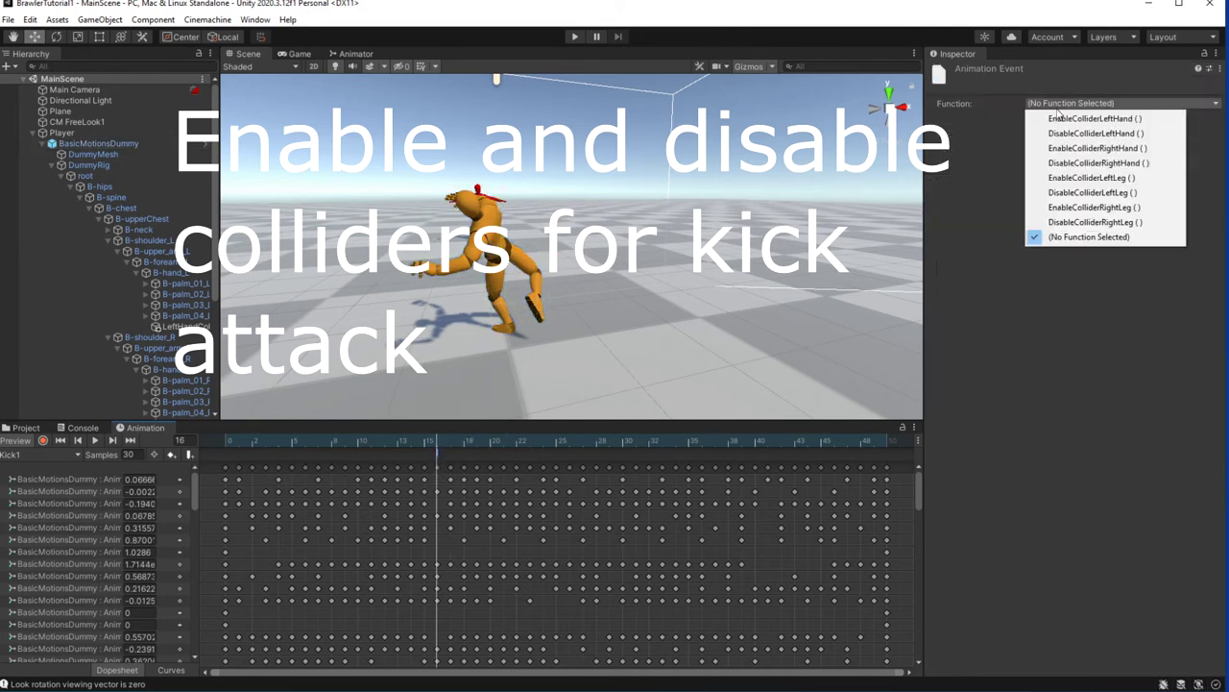
{"action": "left_click", "coordinate": [1135, 209]}
- Add a frame-28 event calling DisableColliderRightLeg, then enter Play mode
{"action": "left_click_drag", "start_coordinate": [463, 439], "coordinate": [608, 439]}
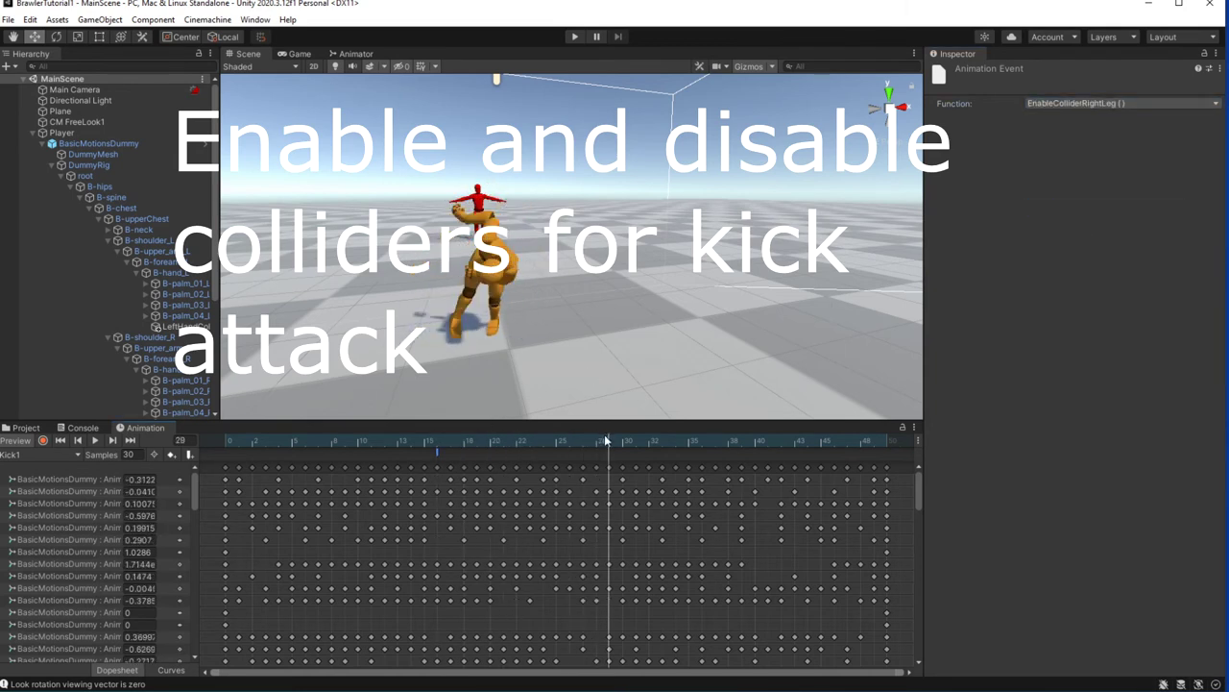
{"action": "mouse_move", "coordinate": [641, 438]}
{"action": "left_mouse_down"}
{"action": "mouse_move", "coordinate": [588, 442]}
{"action": "mouse_move", "coordinate": [598, 447]}
{"action": "left_mouse_up"}
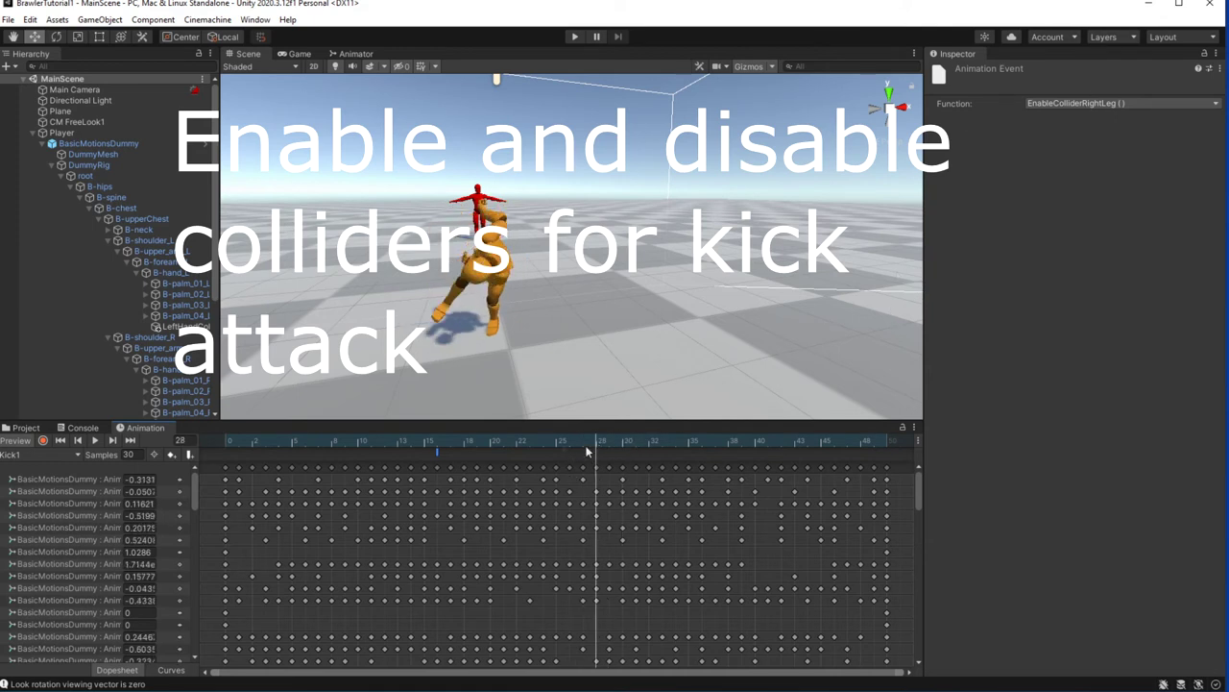
{"action": "left_click", "coordinate": [189, 454]}
{"action": "left_click", "coordinate": [1119, 103]}
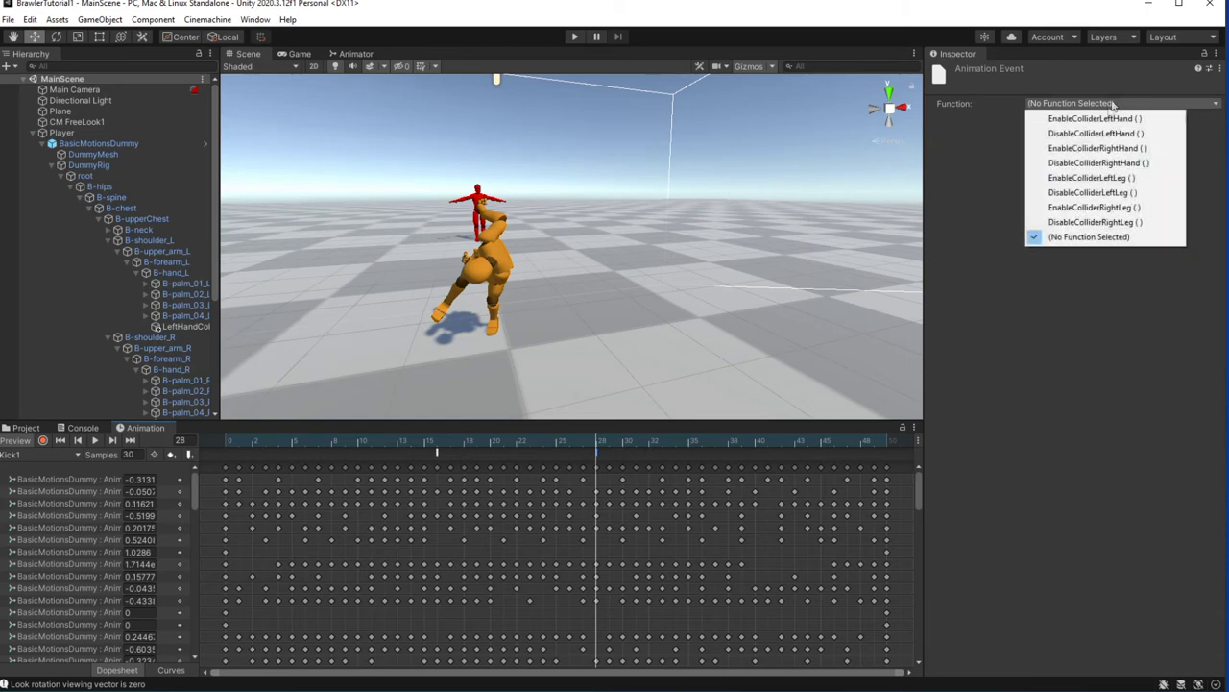
{"action": "left_click", "coordinate": [1095, 222]}
{"action": "left_click", "coordinate": [579, 36]}
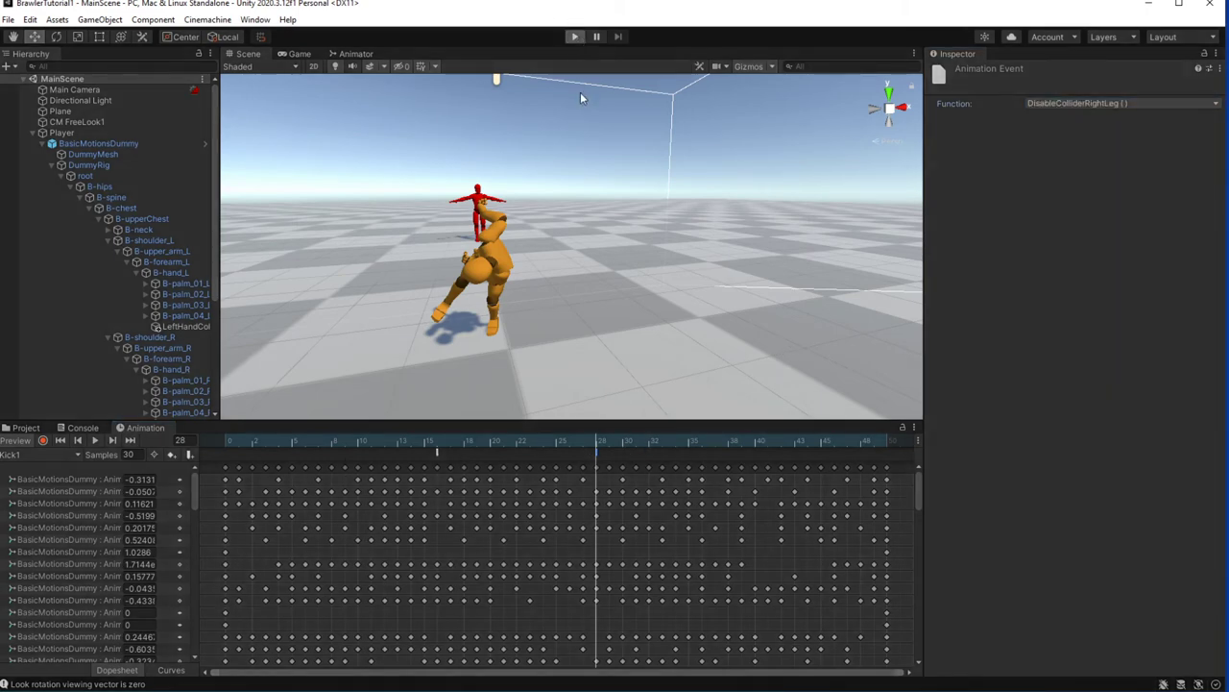
- Walk up to the Enemy, kick it three times to drop its Hp to 20, then stop Play mode
{"action": "key", "text": "w"}
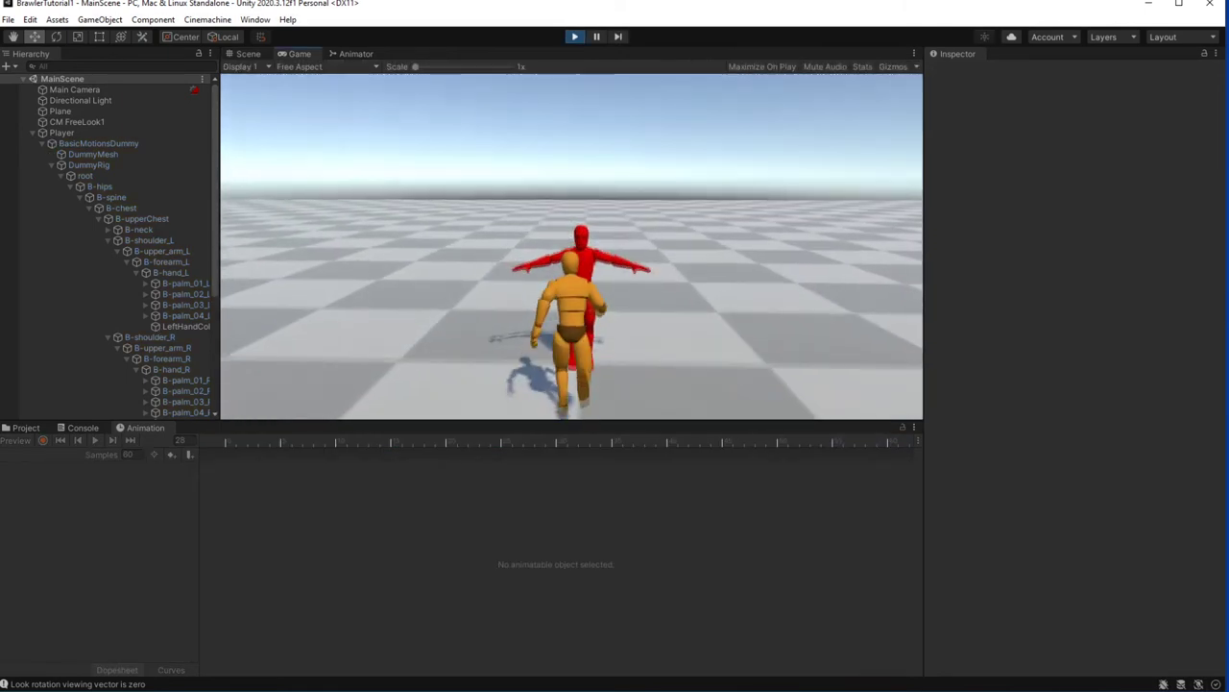
{"action": "key", "text": "w"}
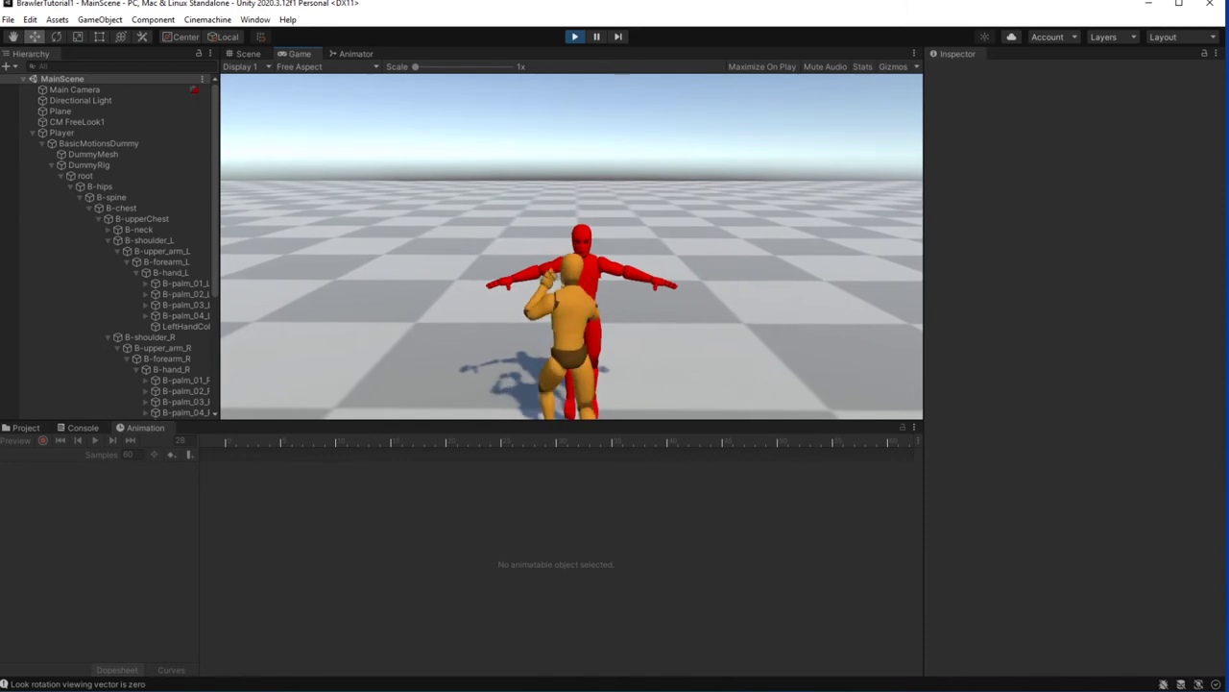
{"action": "scroll", "coordinate": [143, 292], "scroll_direction": "down", "scroll_amount": 5}
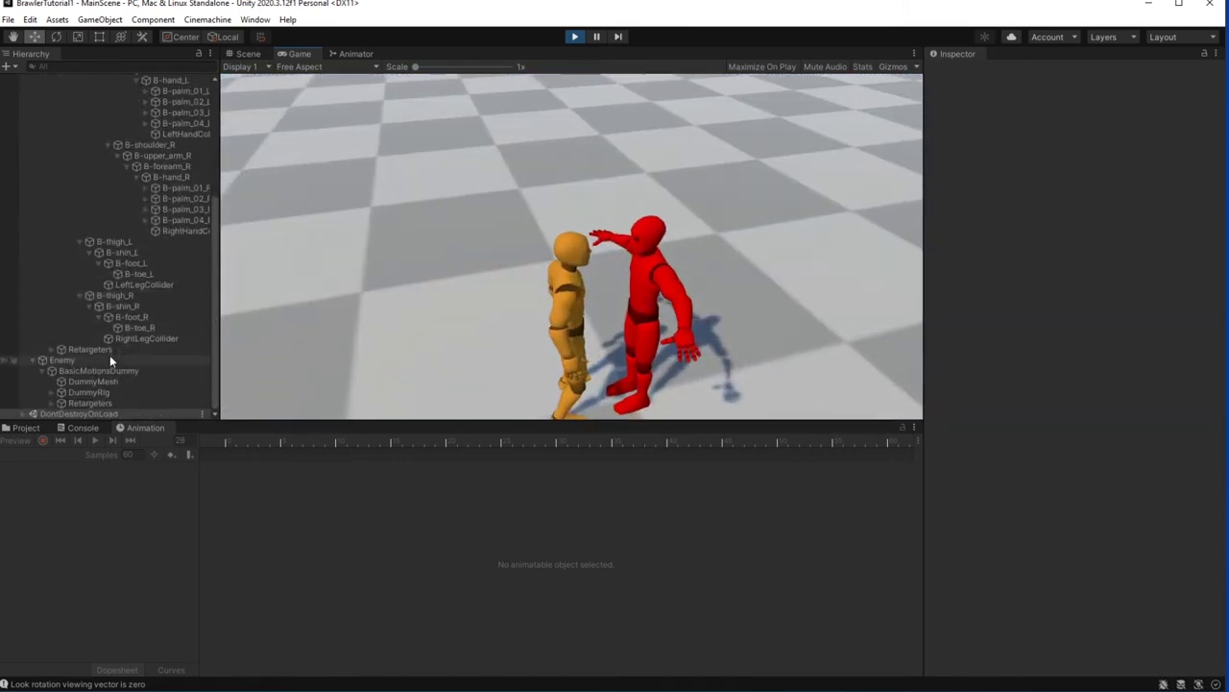
{"action": "left_click", "coordinate": [109, 357]}
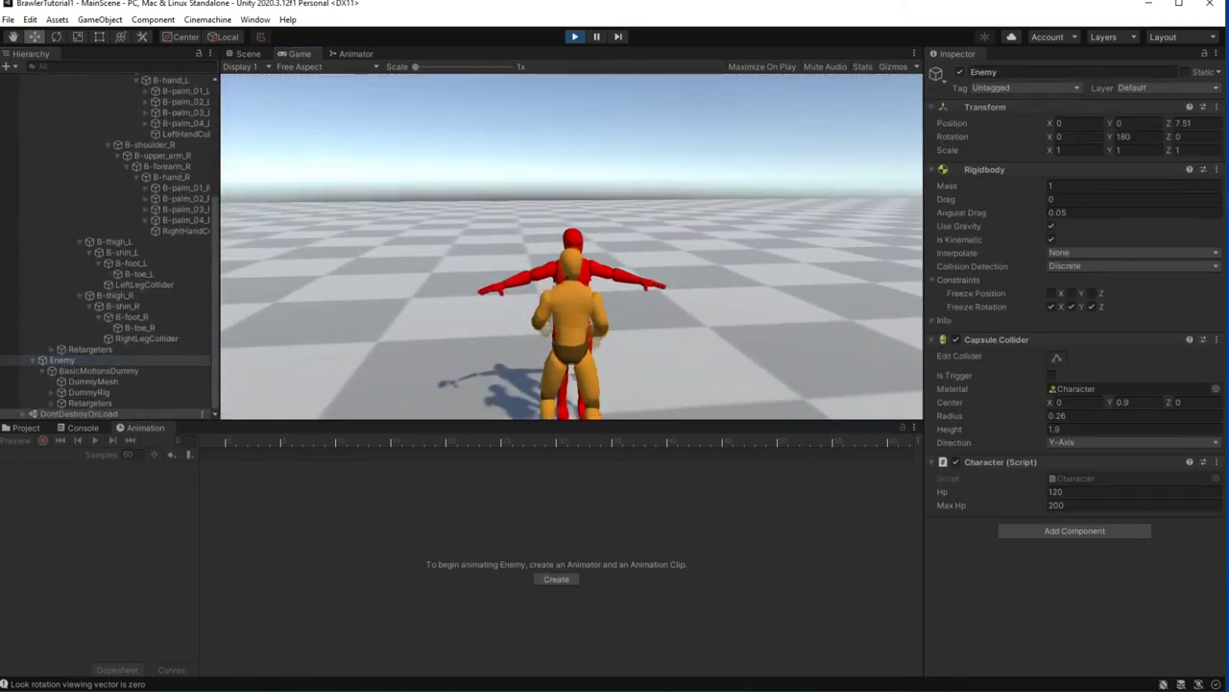
{"action": "key", "text": "space"}
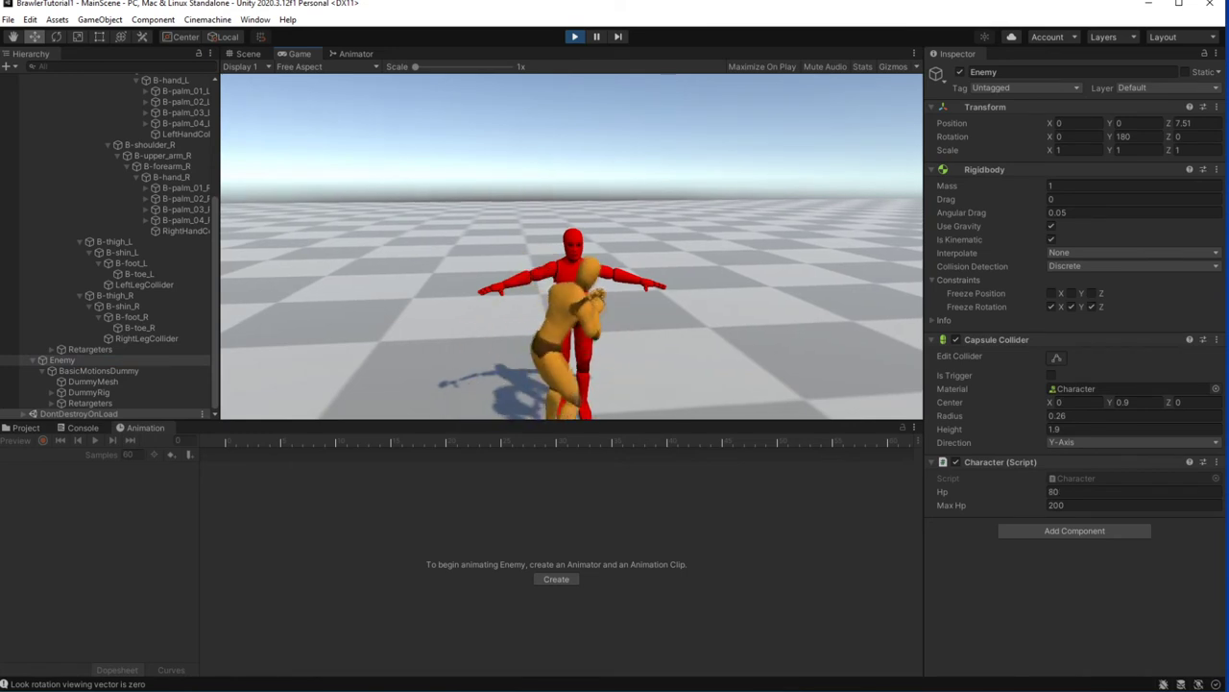
{"action": "key", "text": "space"}
{"action": "key", "text": "space"}
{"action": "key", "text": "space"}
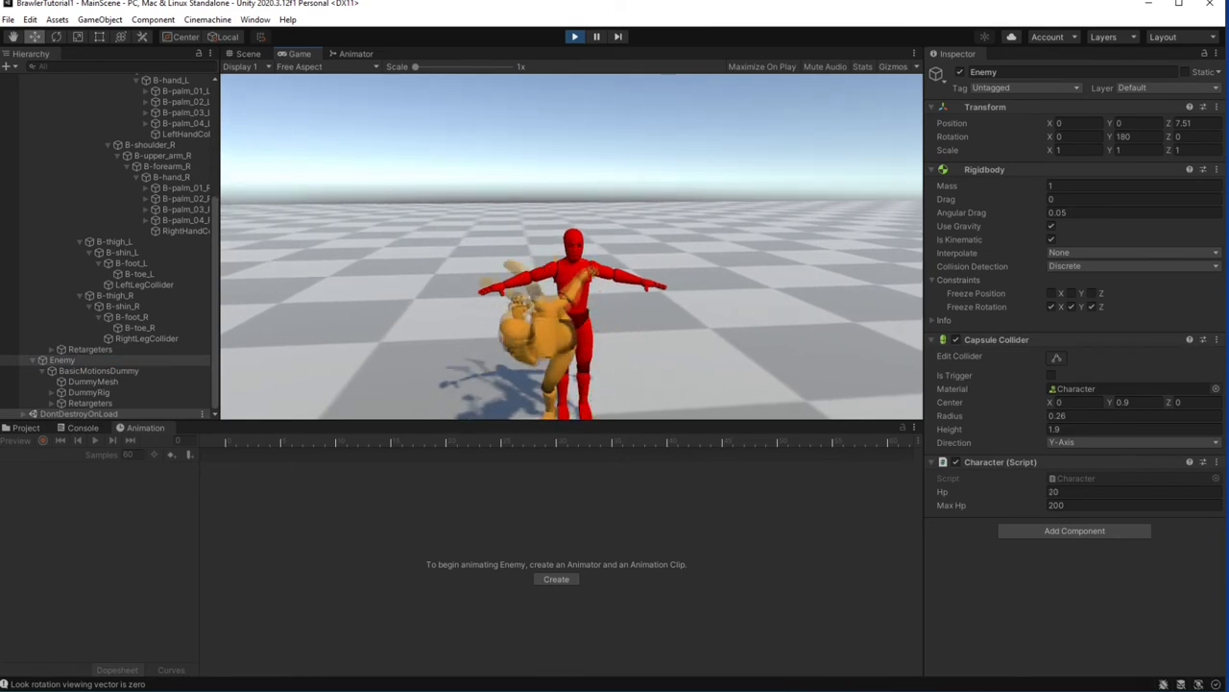
{"action": "key", "text": "space"}
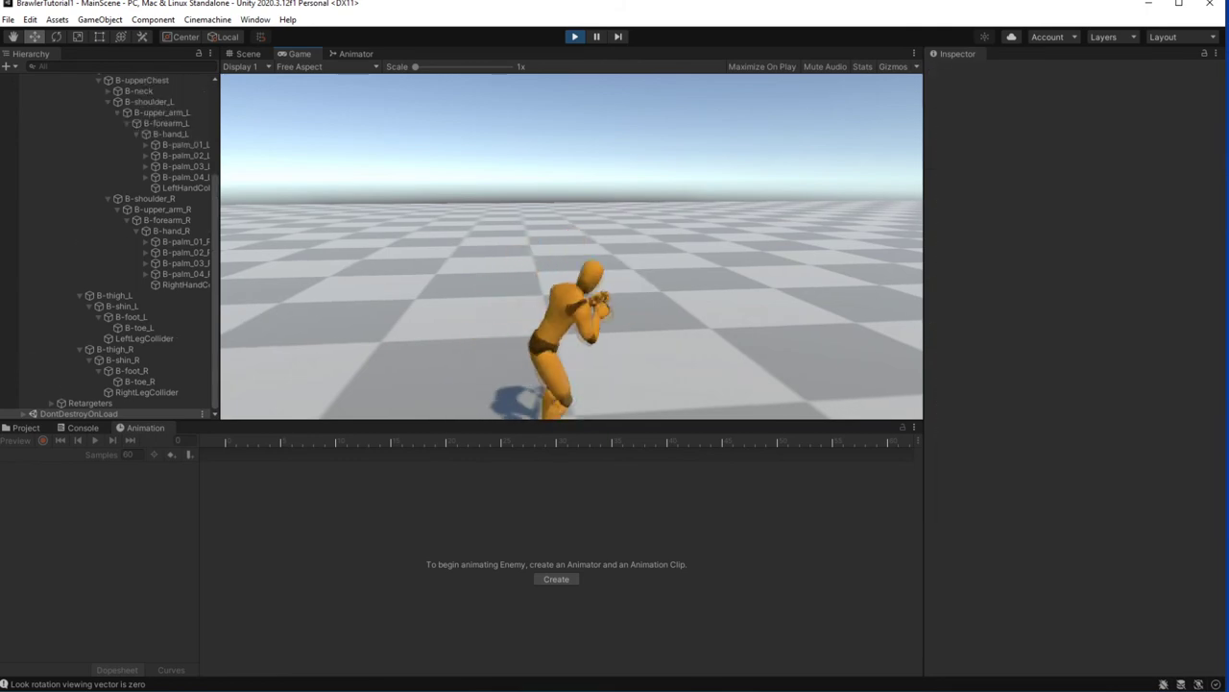
{"action": "key", "text": "a"}
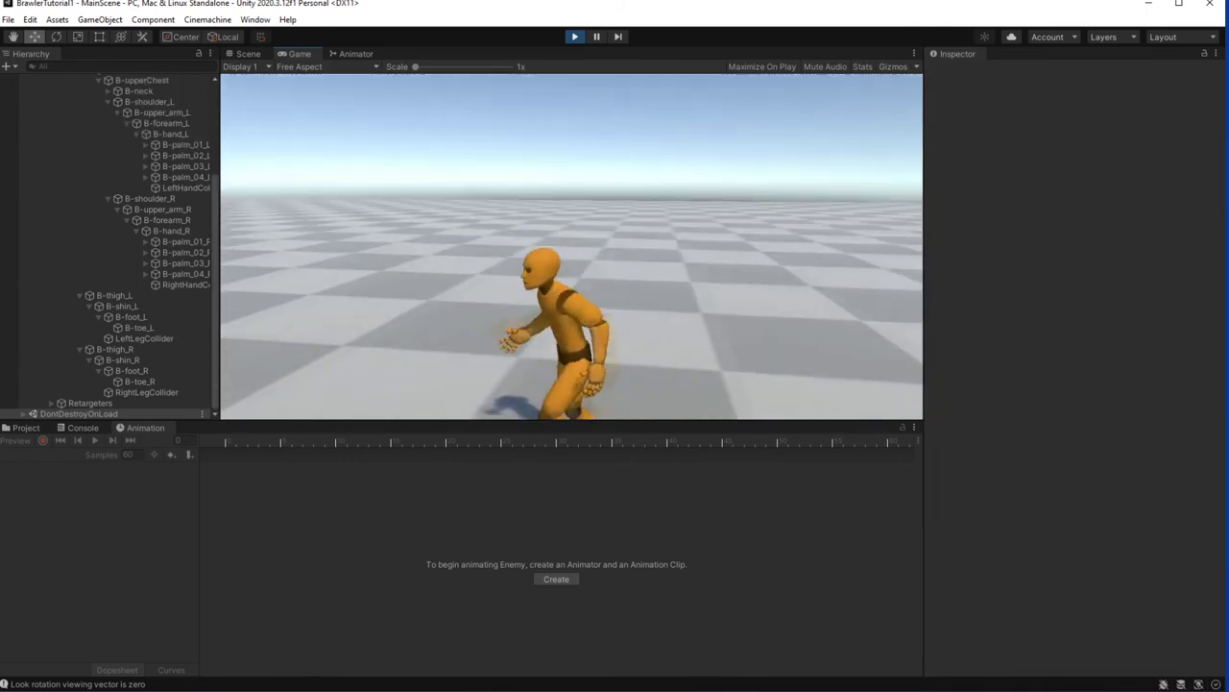
{"action": "left_click", "coordinate": [574, 37]}
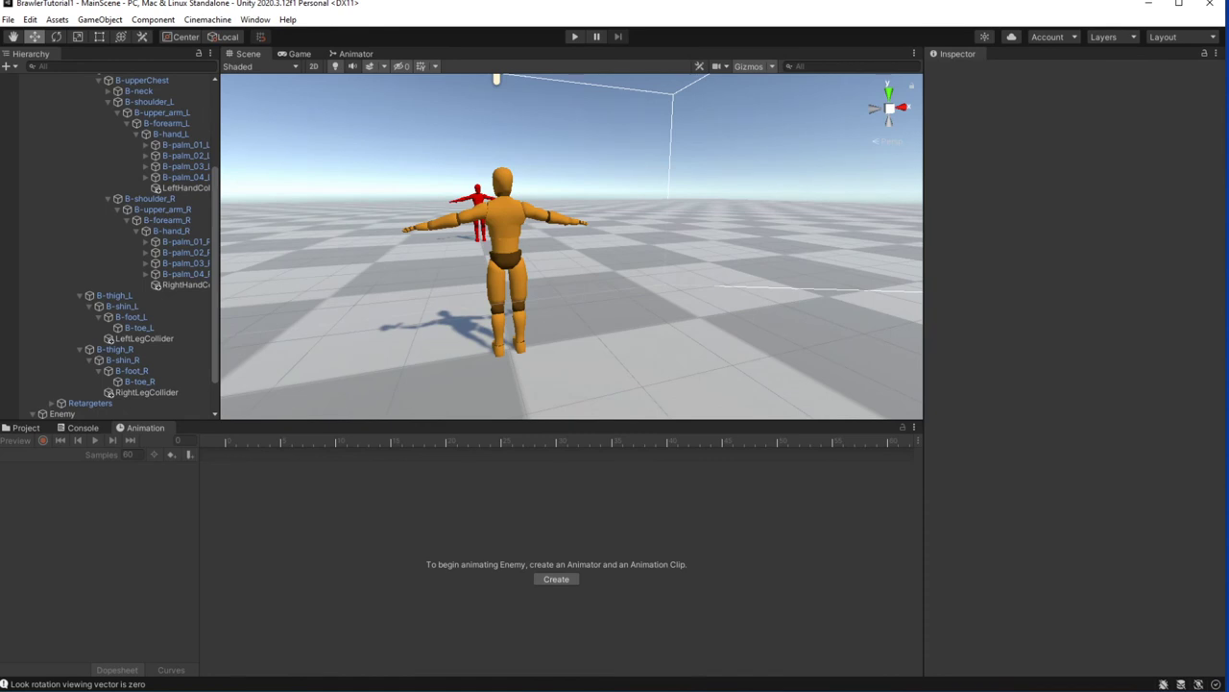
{"action": "left_click", "coordinate": [180, 609]}
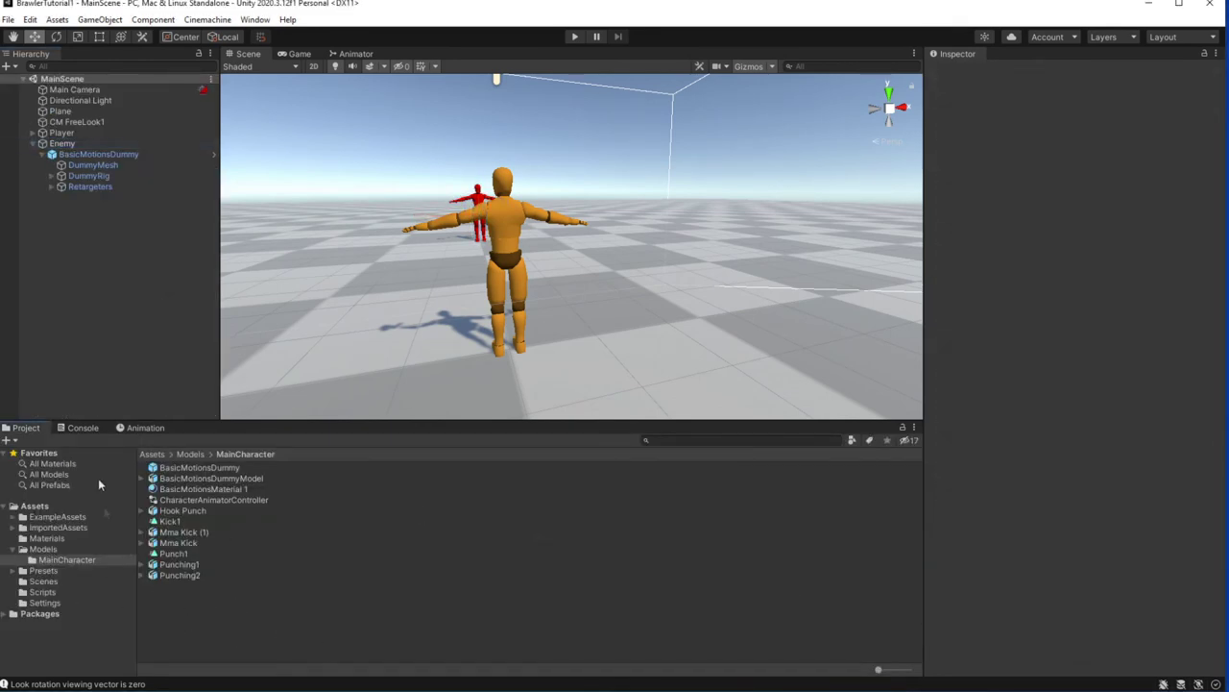
- Create EnemyAnimactorController and assign it to the enemy BasicMotionsDummy's Animator
{"action": "right_click", "coordinate": [196, 615]}
{"action": "mouse_move", "coordinate": [304, 260]}
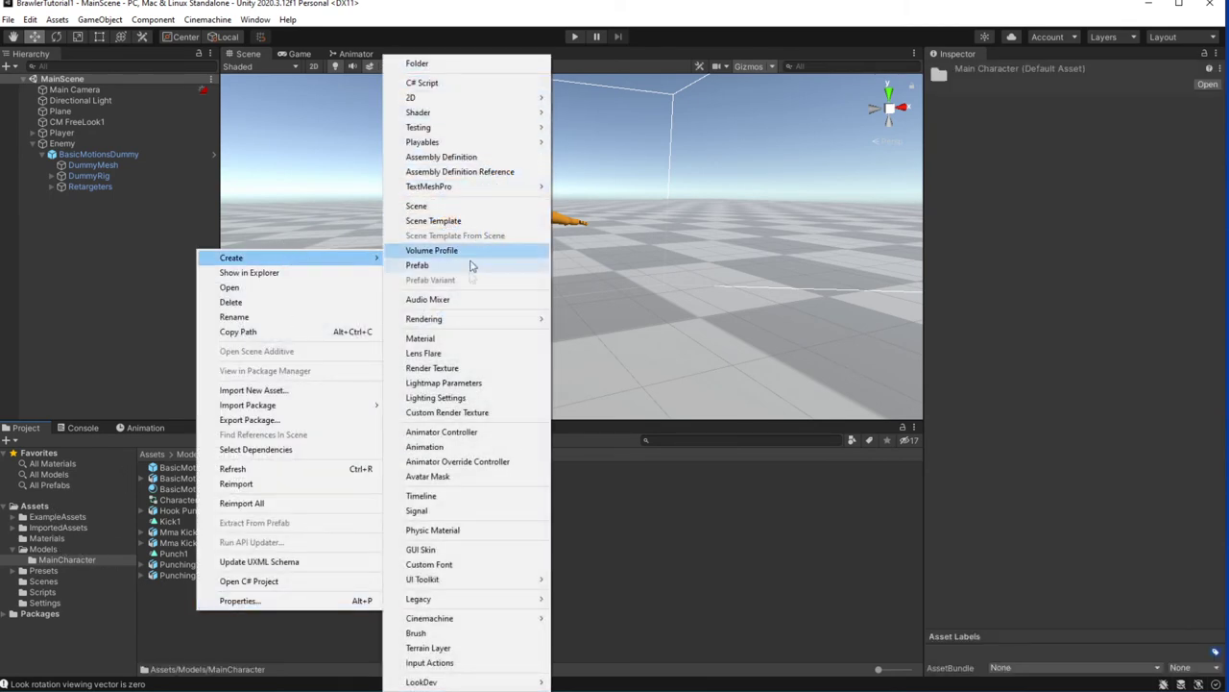
{"action": "left_click", "coordinate": [469, 432]}
{"action": "type", "text": "EnemyAnimactorControlle"}
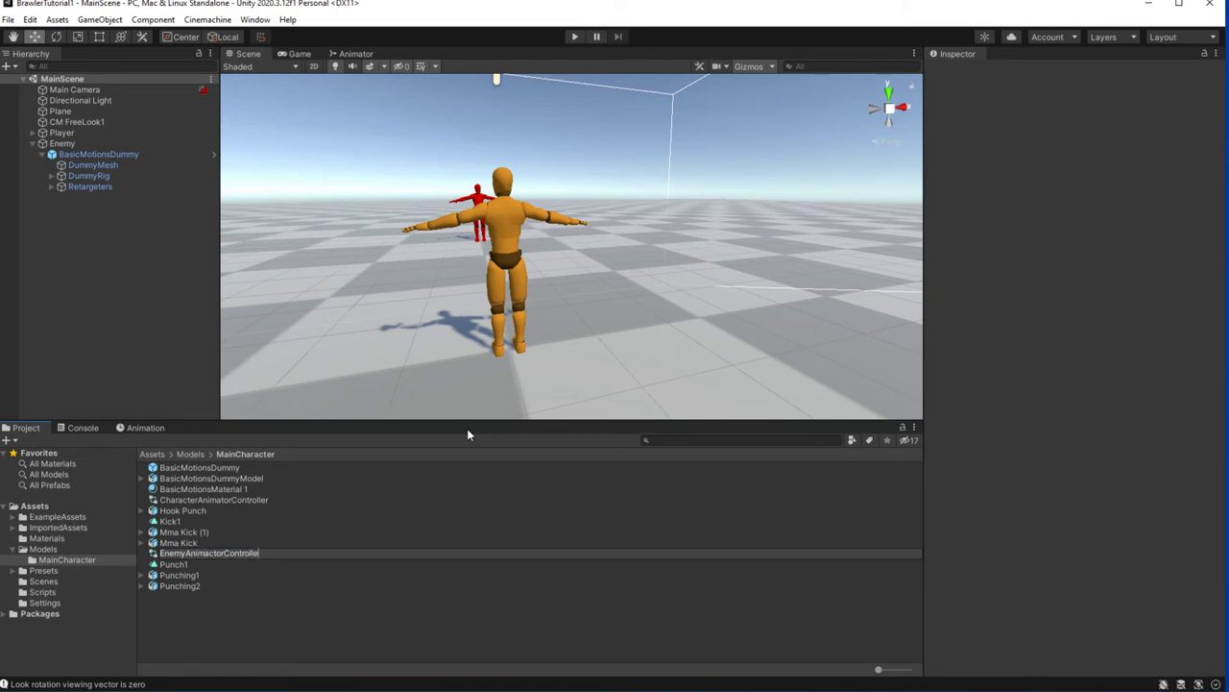
{"action": "type", "text": "r"}
{"action": "key", "text": "Return"}
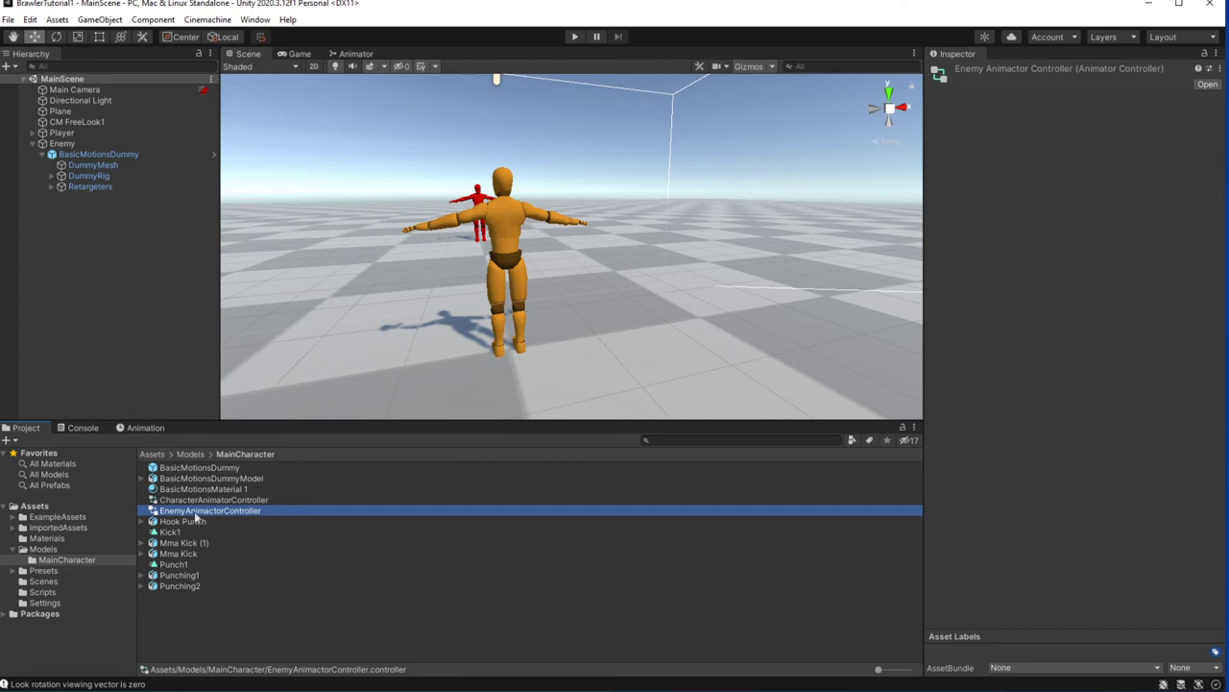
{"action": "left_click", "coordinate": [91, 155]}
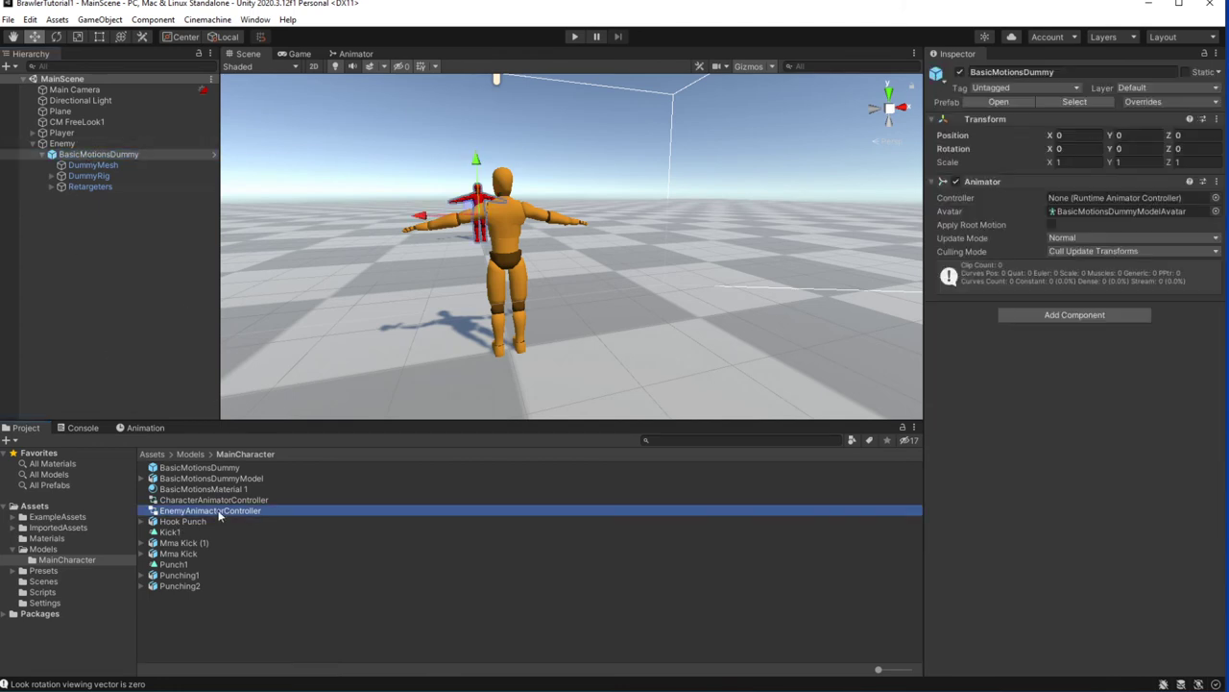
{"action": "left_click_drag", "start_coordinate": [219, 512], "coordinate": [1114, 198]}
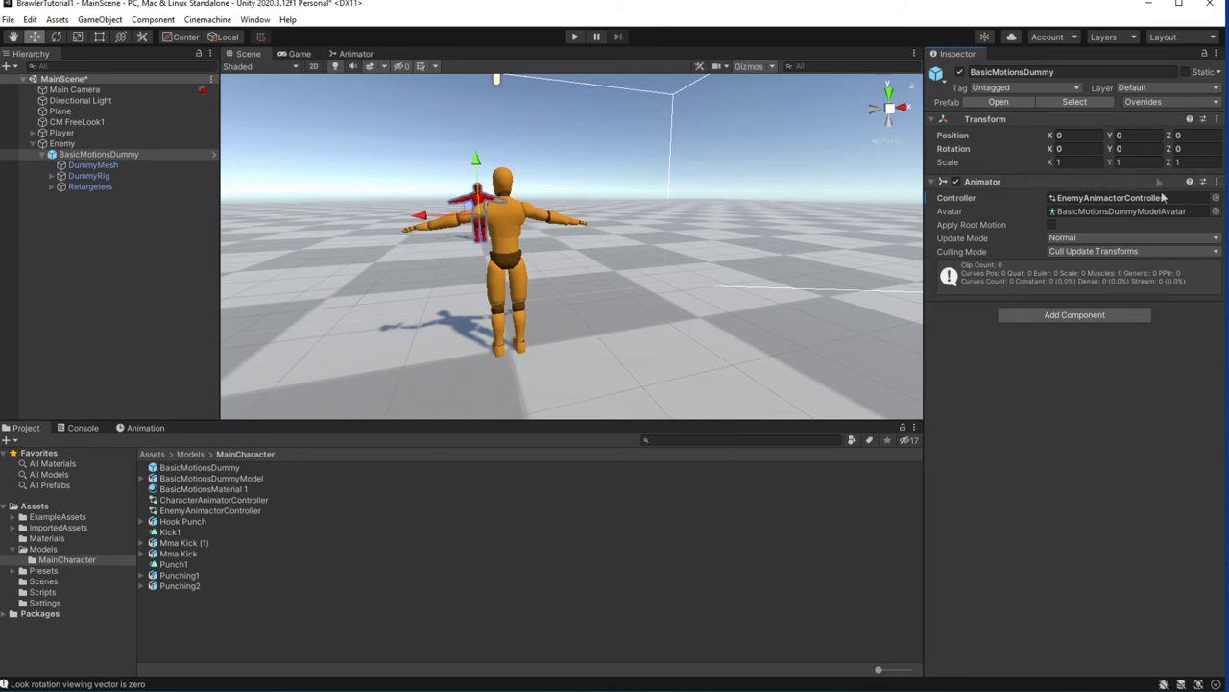
{"action": "double_click", "coordinate": [1114, 197]}
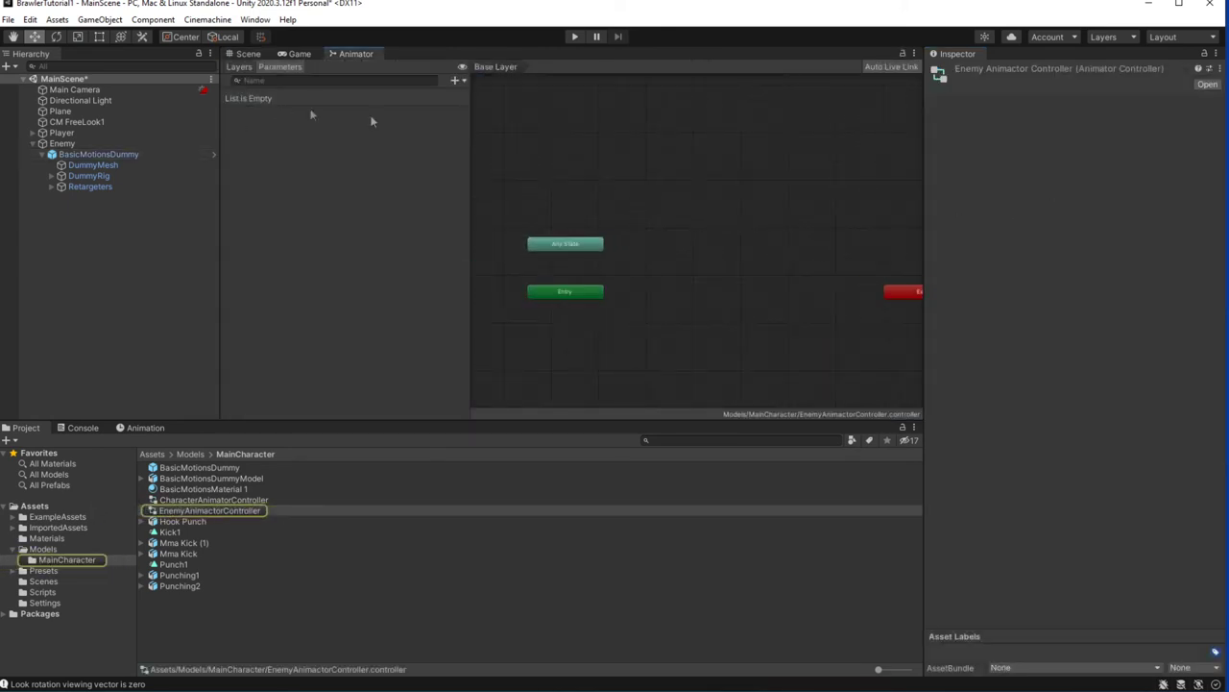
- Add an Idle state playing BasicMotions@Idle01
{"action": "right_click", "coordinate": [672, 283]}
{"action": "mouse_move", "coordinate": [755, 292]}
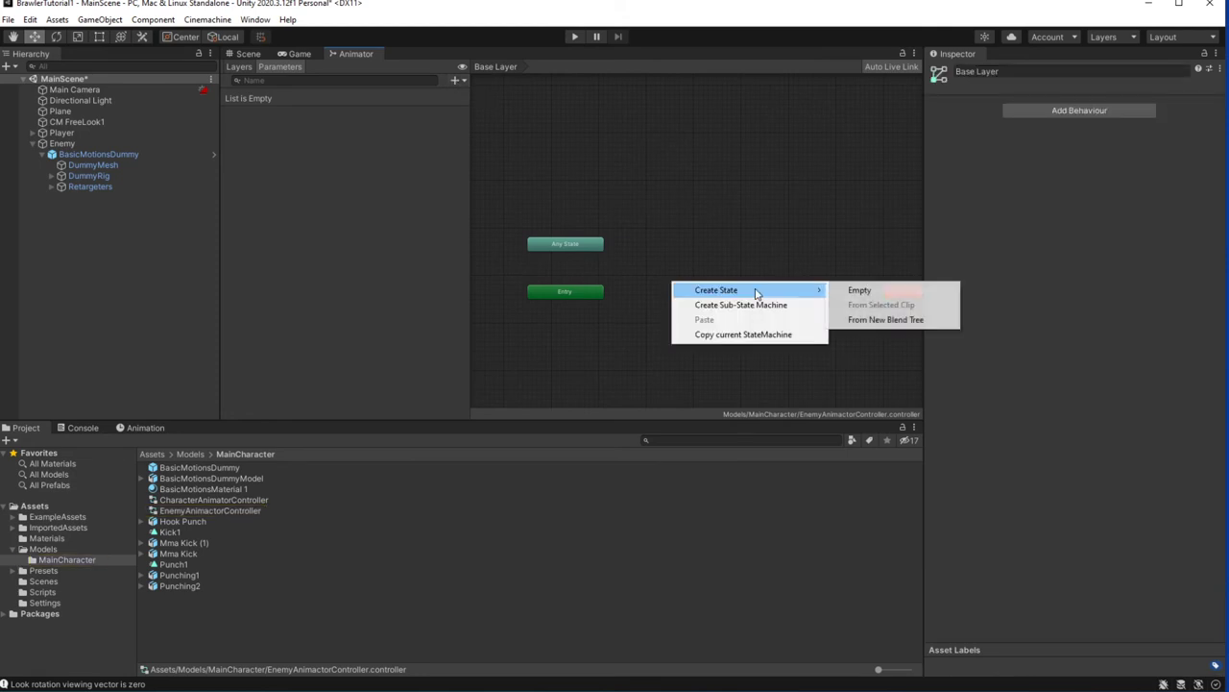
{"action": "left_click", "coordinate": [858, 290]}
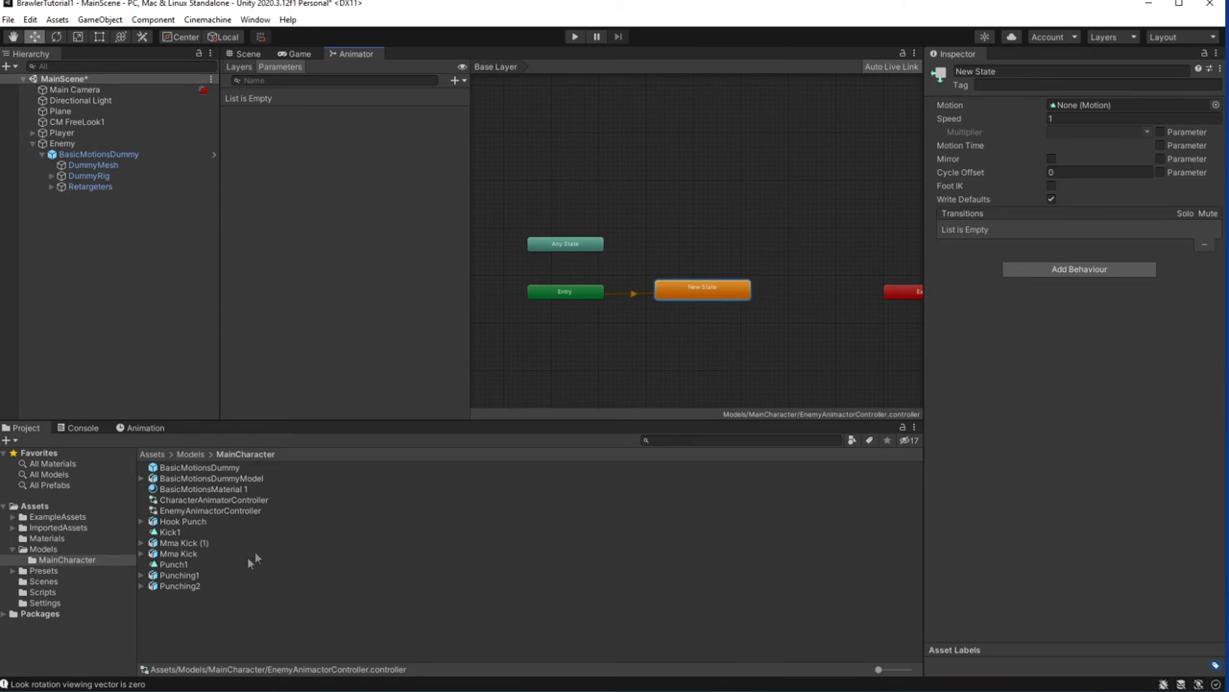
{"action": "left_click", "coordinate": [1214, 105]}
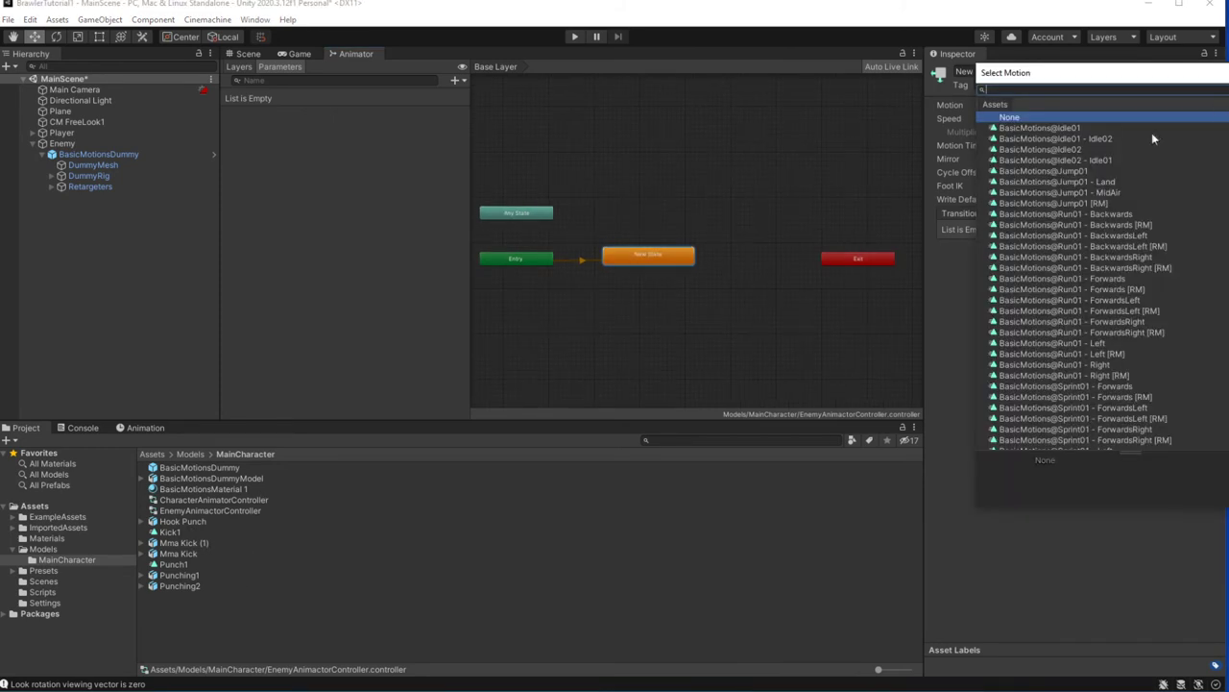
{"action": "double_click", "coordinate": [1108, 128]}
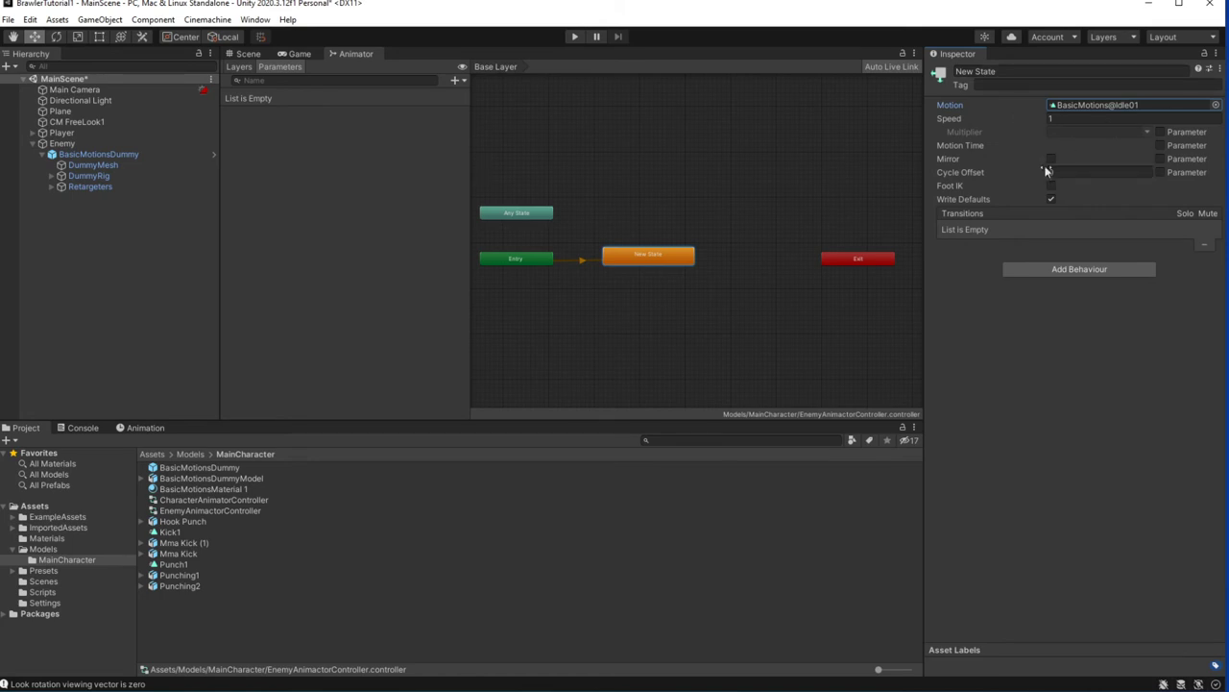
{"action": "left_click", "coordinate": [1021, 73]}
{"action": "type", "text": "Idle"}
{"action": "key", "text": "Return"}
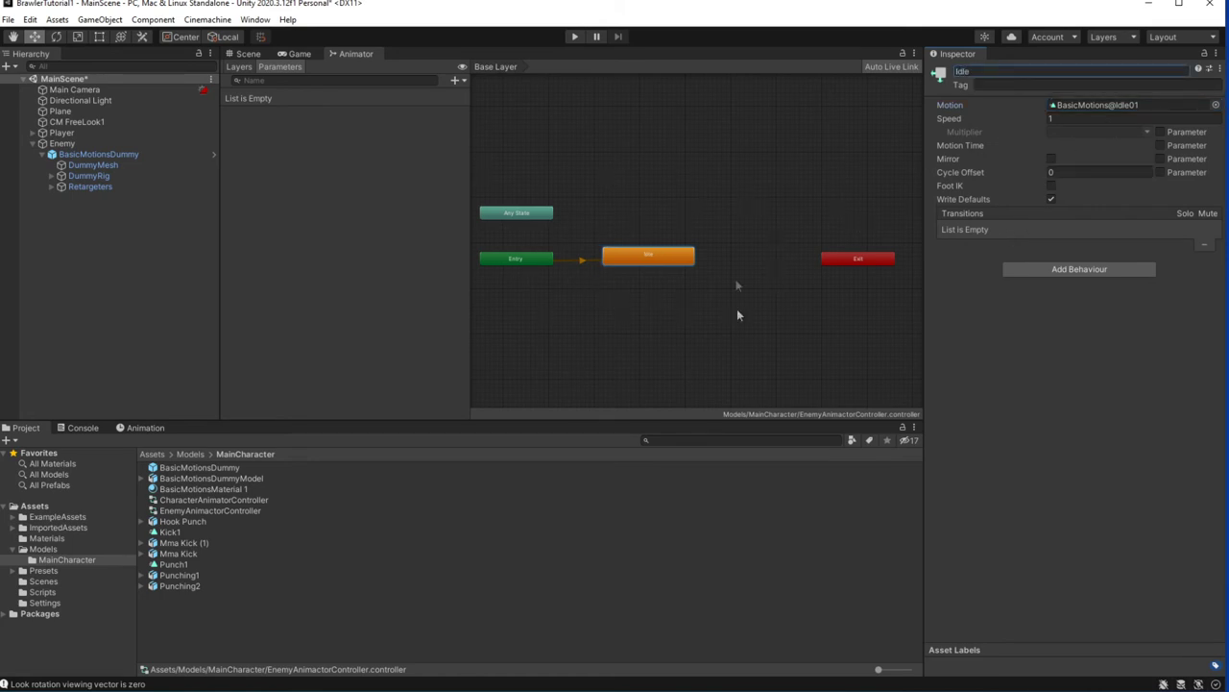
- Add a second empty state named Hit
{"action": "right_click", "coordinate": [626, 202]}
{"action": "mouse_move", "coordinate": [669, 205]}
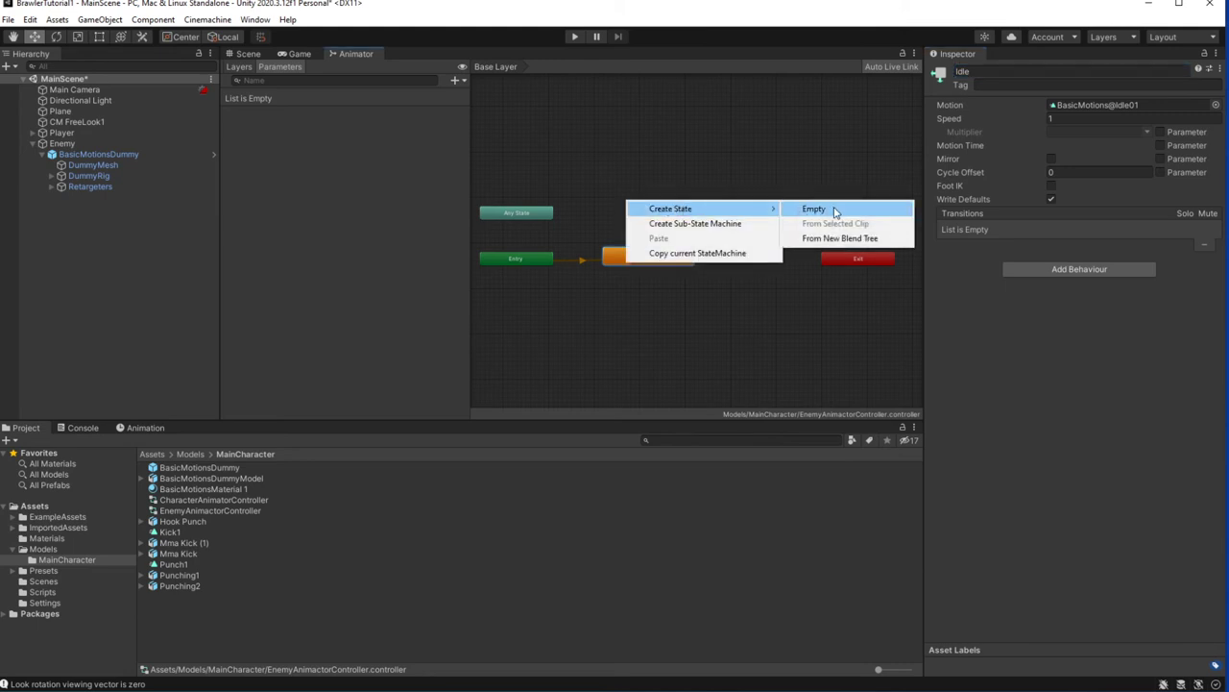
{"action": "left_click", "coordinate": [836, 206]}
{"action": "left_click", "coordinate": [1019, 72]}
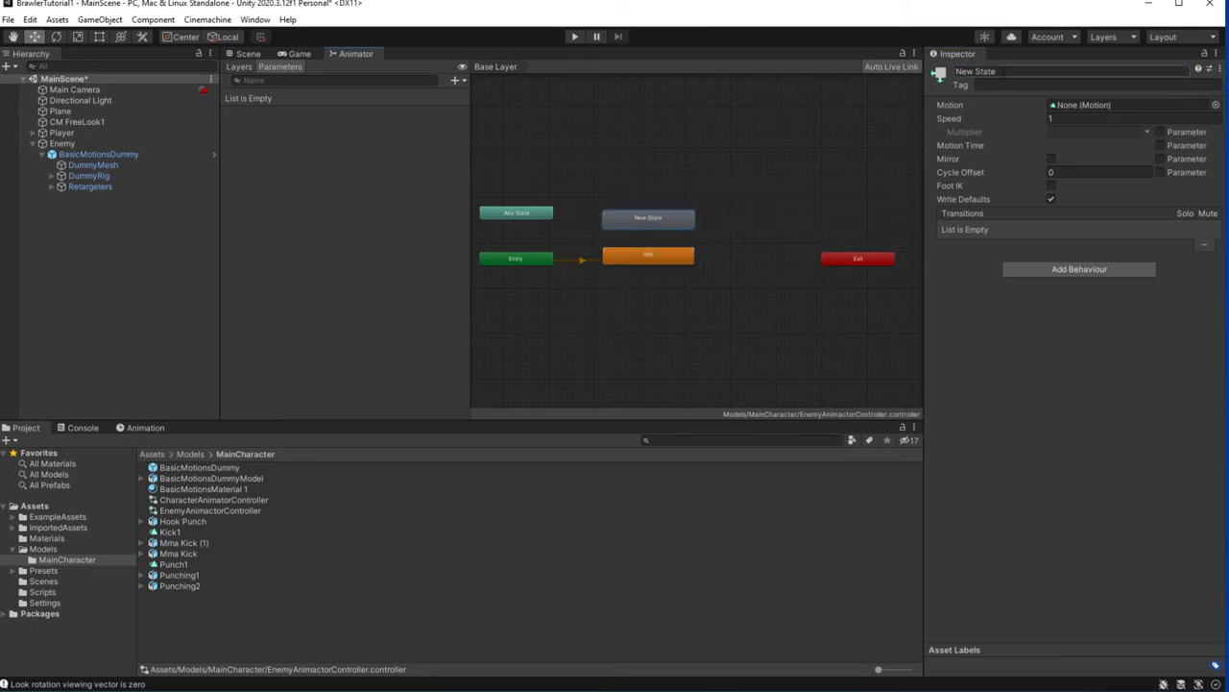
{"action": "type", "text": "Hit"}
{"action": "key", "text": "Return"}
- Begin a new transition out of the Idle state
{"action": "scroll", "coordinate": [658, 235], "scroll_direction": "up", "scroll_amount": 2}
{"action": "scroll", "coordinate": [647, 223], "scroll_direction": "up", "scroll_amount": 1}
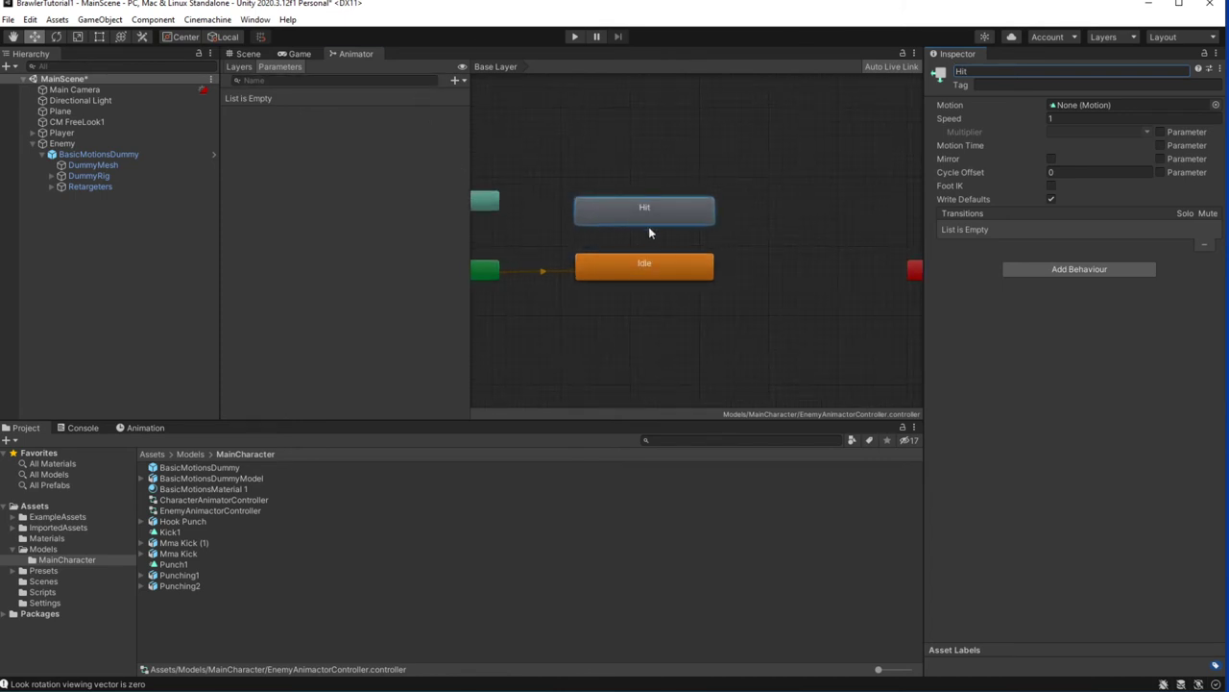
{"action": "scroll", "coordinate": [662, 252], "scroll_direction": "down", "scroll_amount": 2}
{"action": "scroll", "coordinate": [652, 288], "scroll_direction": "up", "scroll_amount": 1}
{"action": "right_click", "coordinate": [653, 288]}
{"action": "left_click", "coordinate": [699, 293]}
- Connect the Idle transition to Hit and add a Float parameter named Stagger
{"action": "left_click", "coordinate": [670, 241]}
{"action": "left_click", "coordinate": [662, 263]}
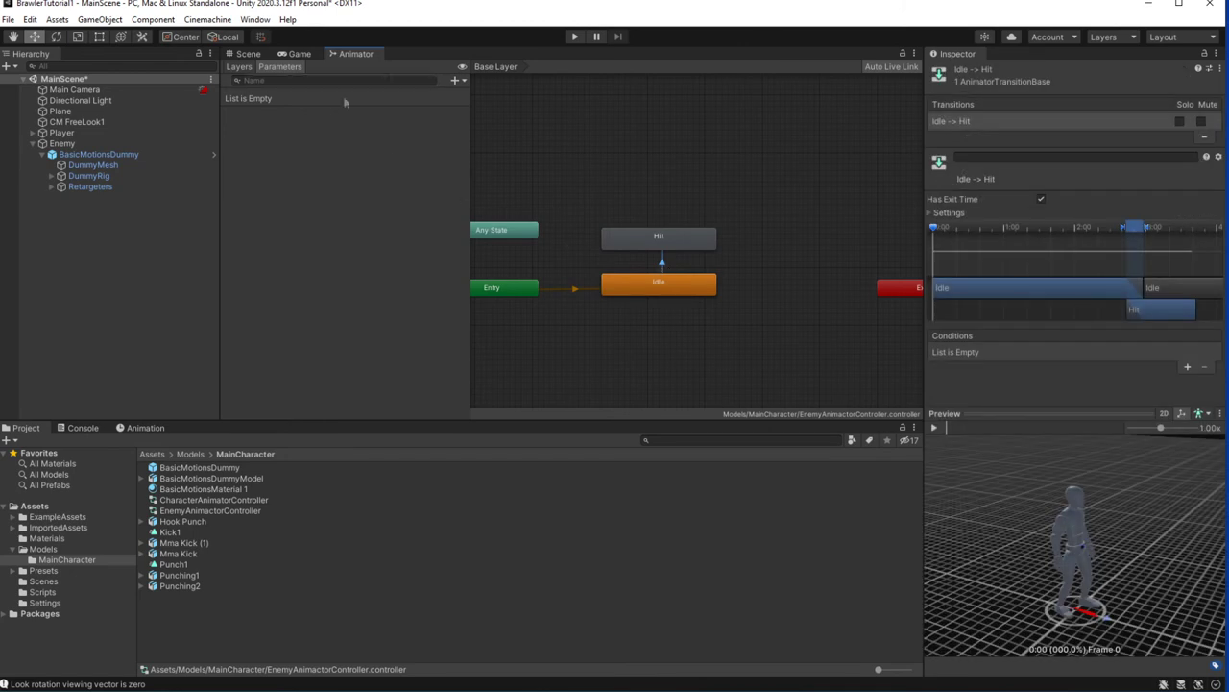
{"action": "left_click", "coordinate": [457, 80]}
{"action": "left_click", "coordinate": [497, 136]}
{"action": "left_click", "coordinate": [565, 261]}
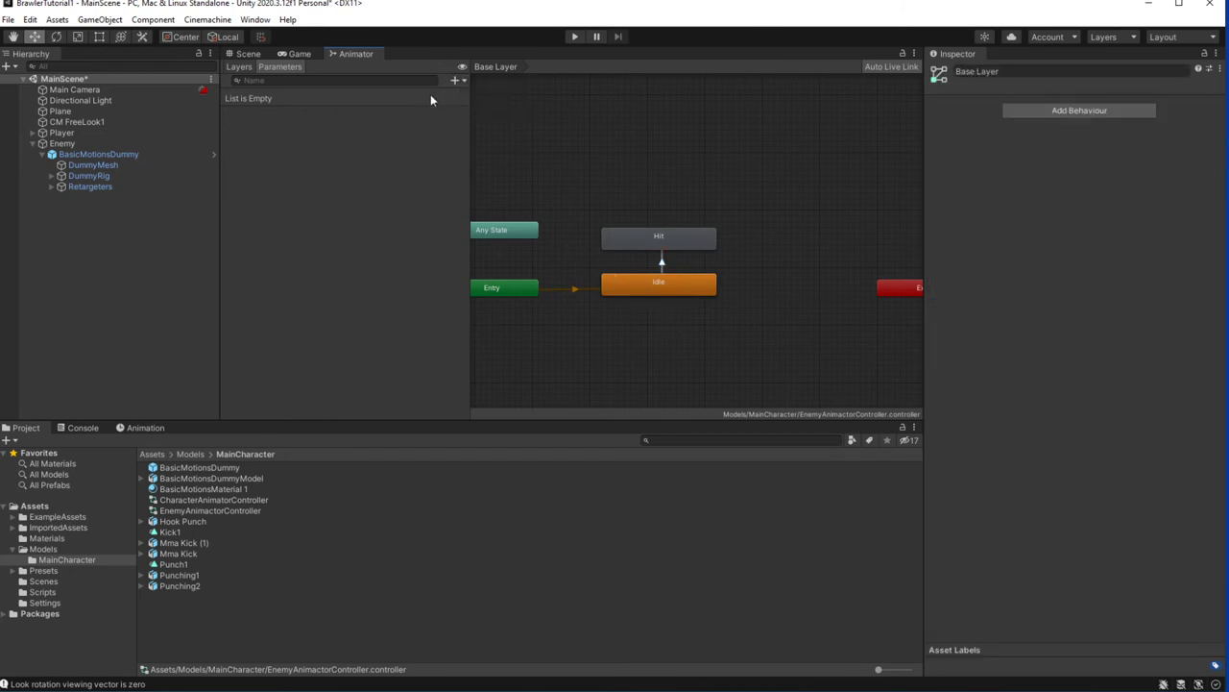
{"action": "left_click", "coordinate": [662, 265]}
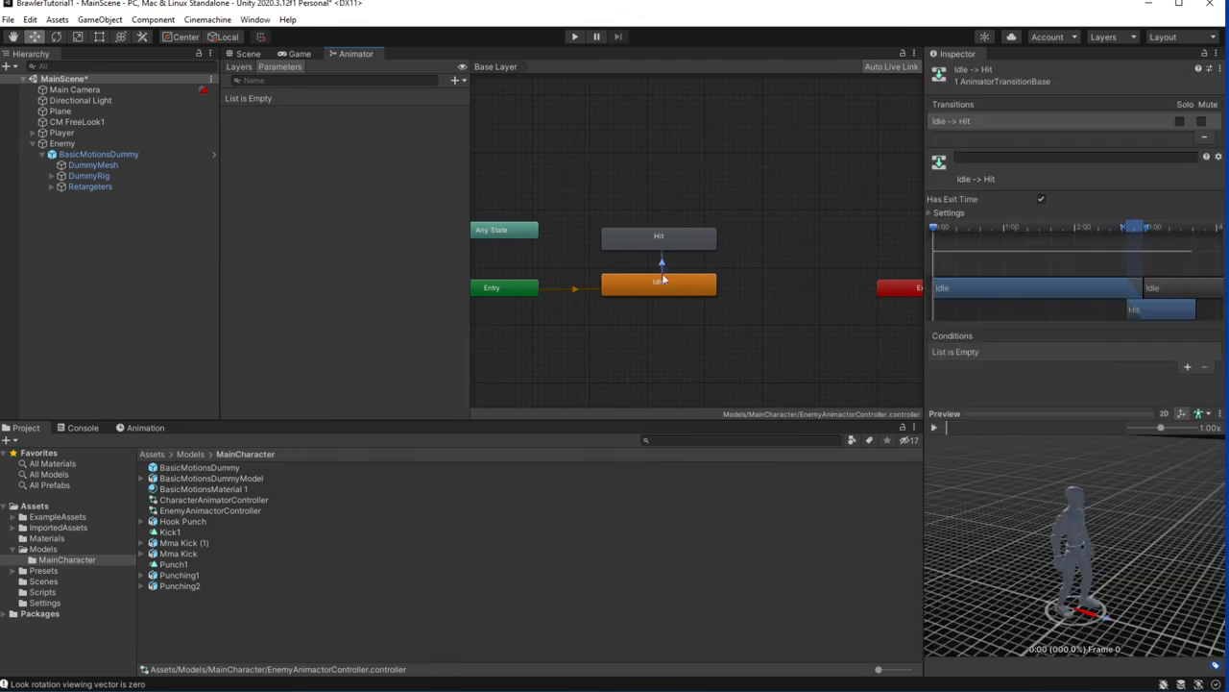
{"action": "left_click", "coordinate": [458, 80]}
{"action": "left_click", "coordinate": [478, 96]}
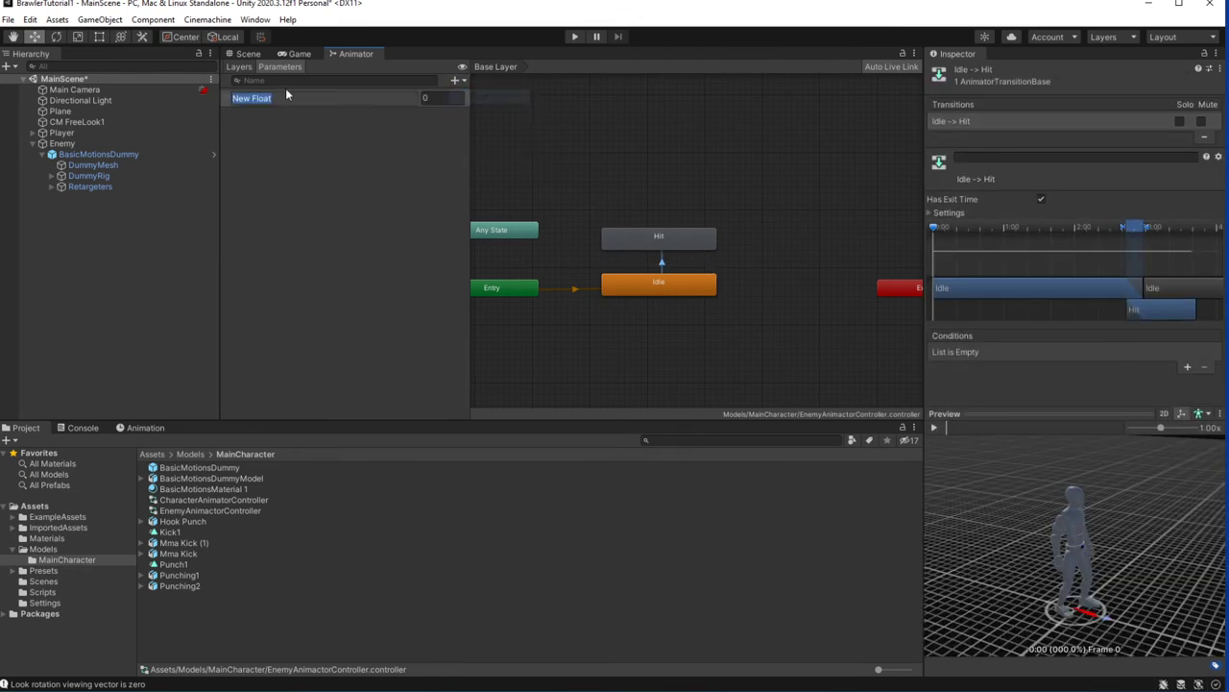
{"action": "type", "text": "Stagge"}
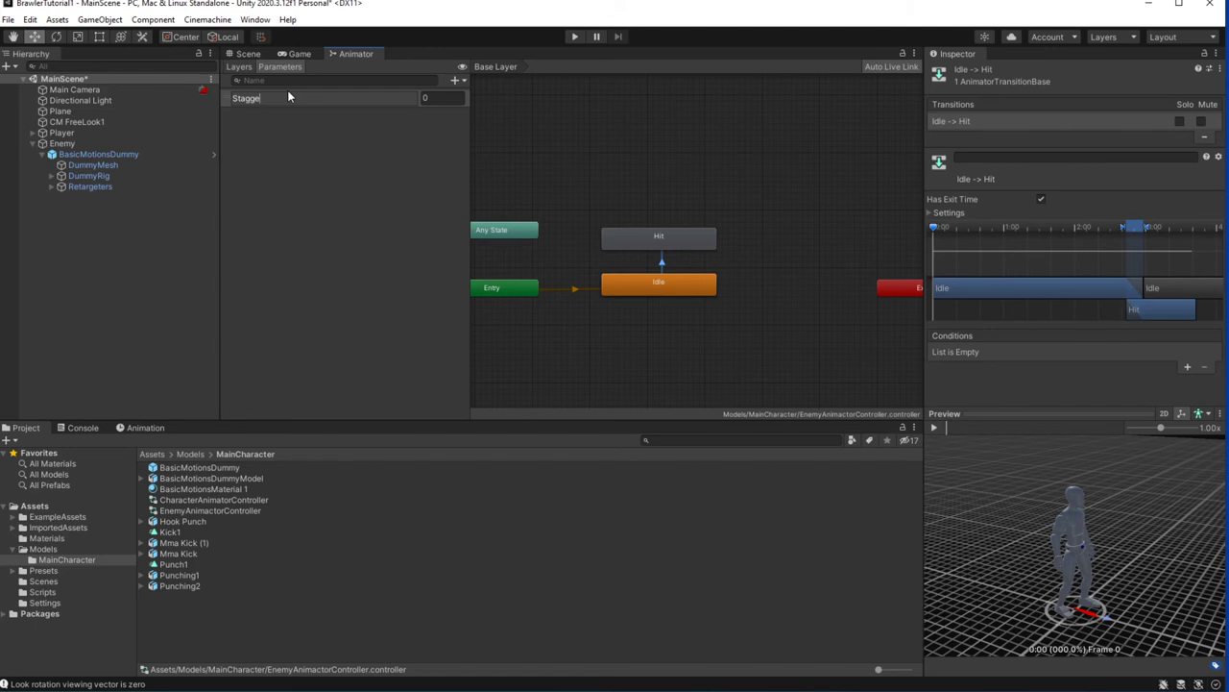
{"action": "type", "text": "r"}
{"action": "key", "text": "Return"}
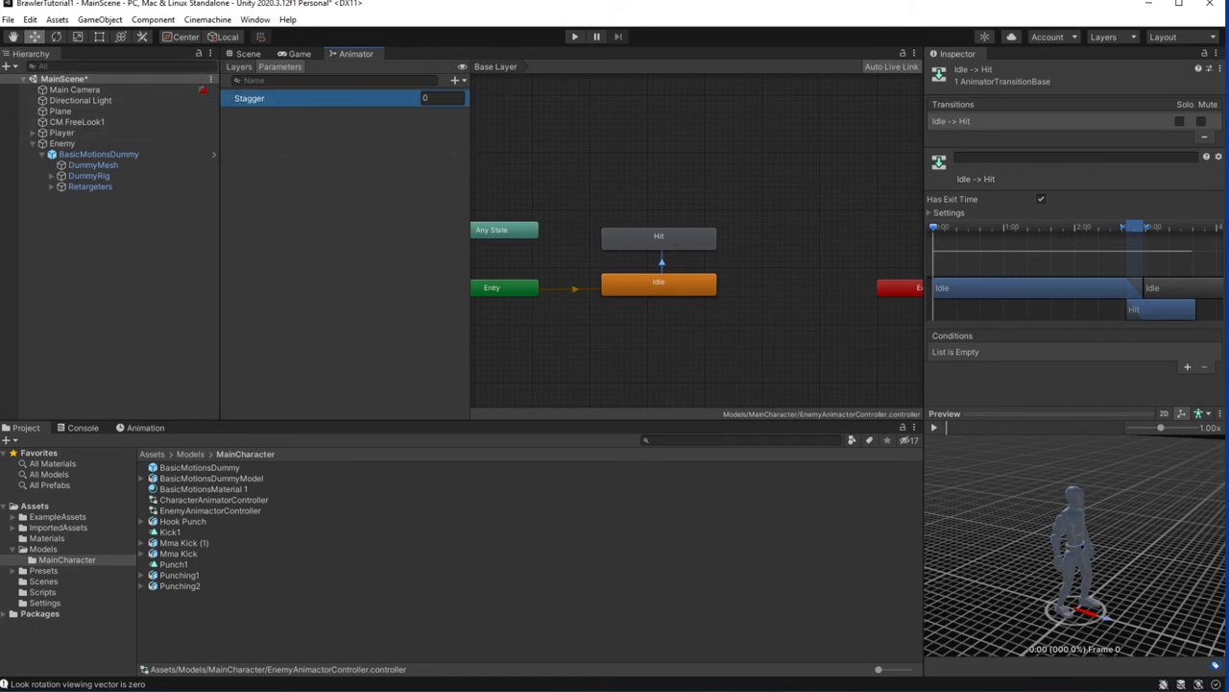
- Give the Idle-to-Hit transition the condition Stagger Greater 0
{"action": "left_click", "coordinate": [1029, 366]}
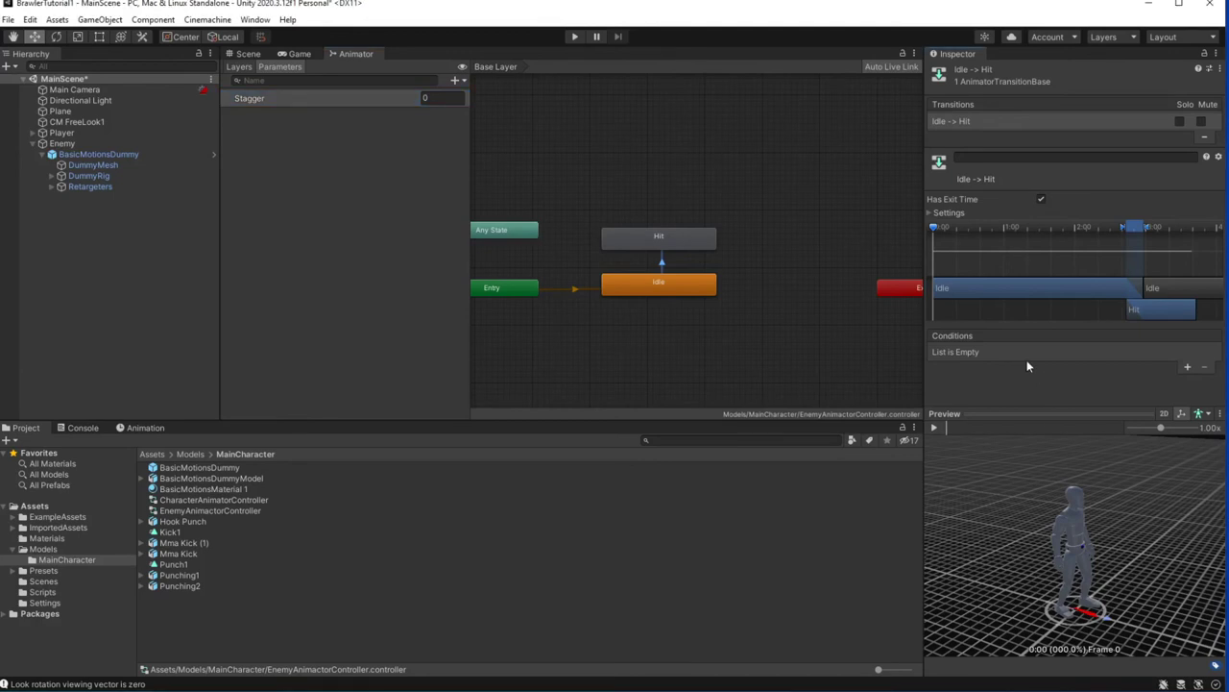
{"action": "left_click", "coordinate": [1187, 368]}
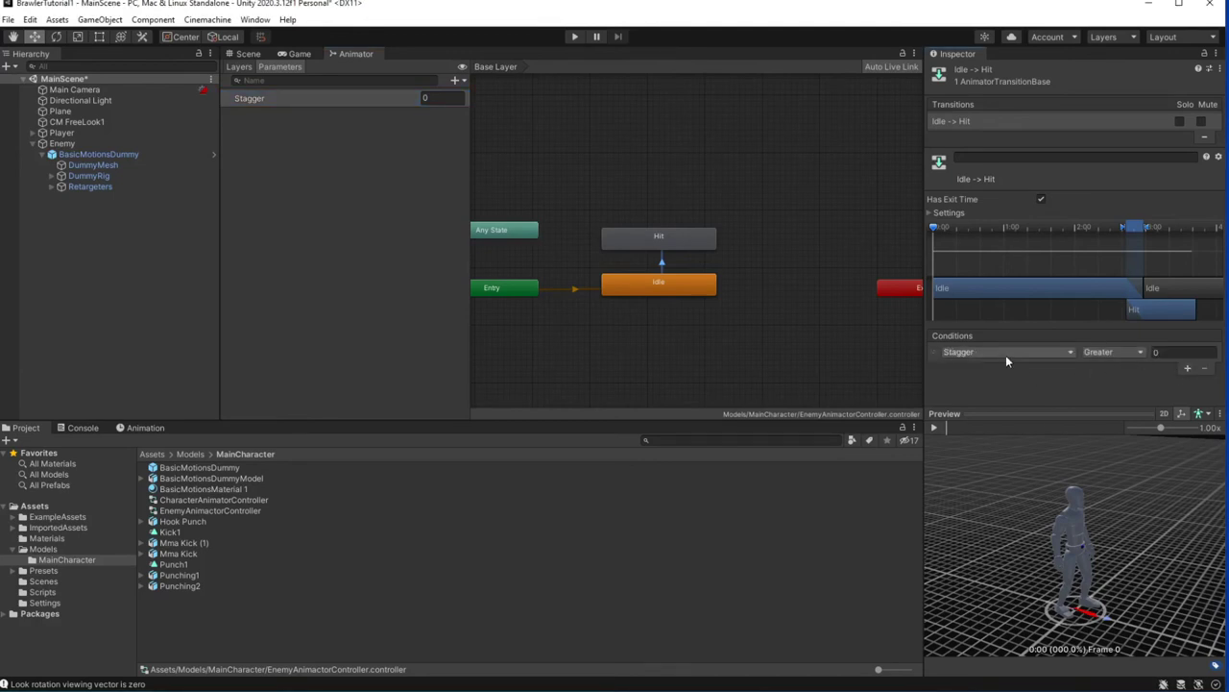
{"action": "left_click", "coordinate": [1004, 353]}
{"action": "left_click", "coordinate": [972, 397]}
{"action": "left_click", "coordinate": [1186, 349]}
- Add a Hit-to-Idle transition, then select BasicMotionsDummy and the Enemy
{"action": "right_click", "coordinate": [691, 241]}
{"action": "left_click", "coordinate": [702, 249]}
{"action": "left_click", "coordinate": [670, 277]}
{"action": "left_click", "coordinate": [665, 260]}
{"action": "left_click", "coordinate": [264, 635]}
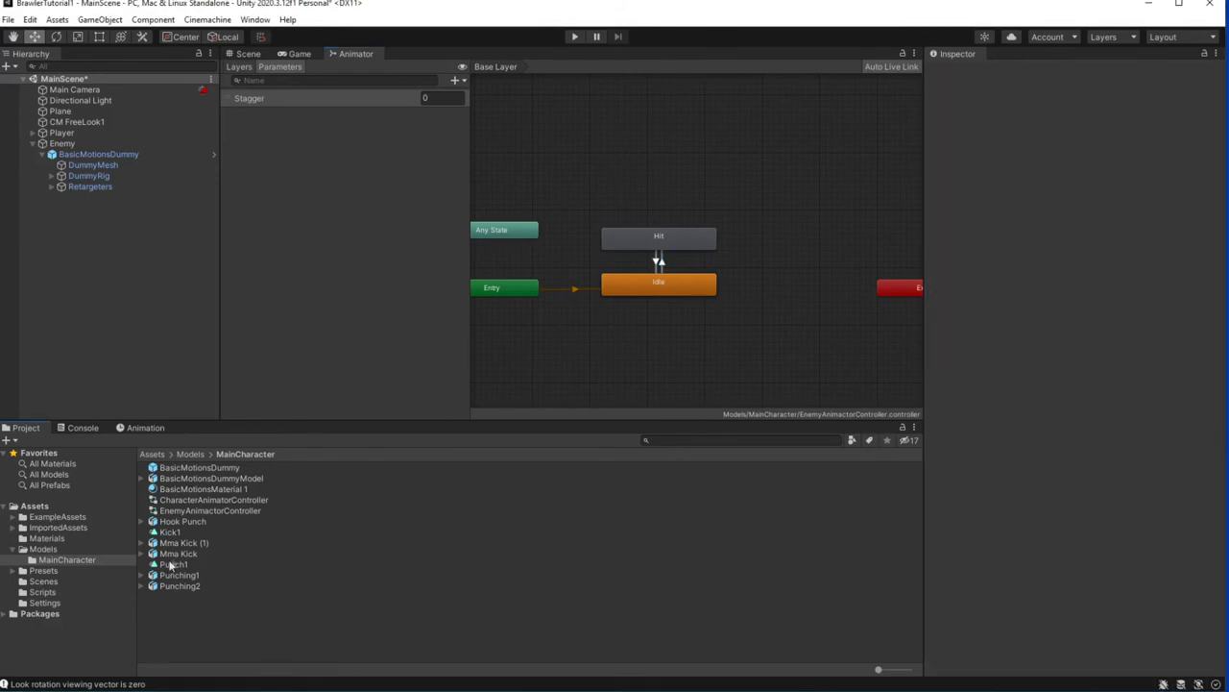
{"action": "left_click", "coordinate": [101, 155]}
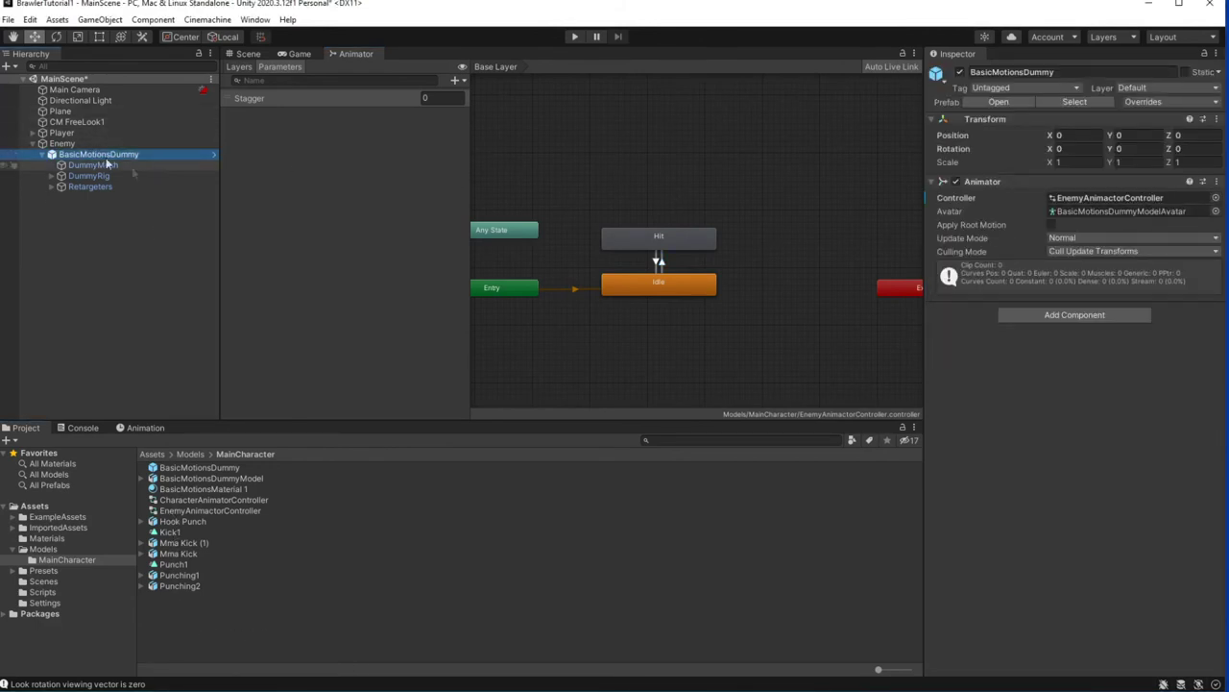
{"action": "left_click", "coordinate": [62, 143]}
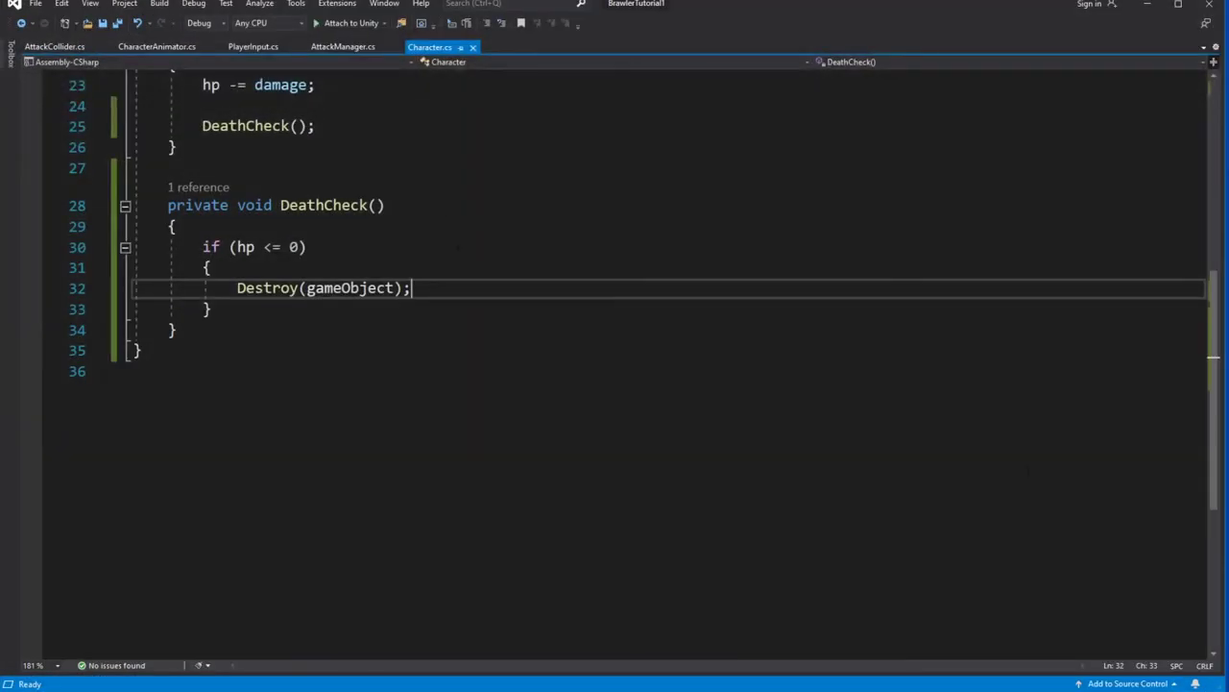
- Declare float stagger; below the maxHp field and save
{"action": "scroll", "coordinate": [457, 247], "scroll_direction": "up", "scroll_amount": 6}
{"action": "scroll", "coordinate": [463, 377], "scroll_direction": "down", "scroll_amount": 2}
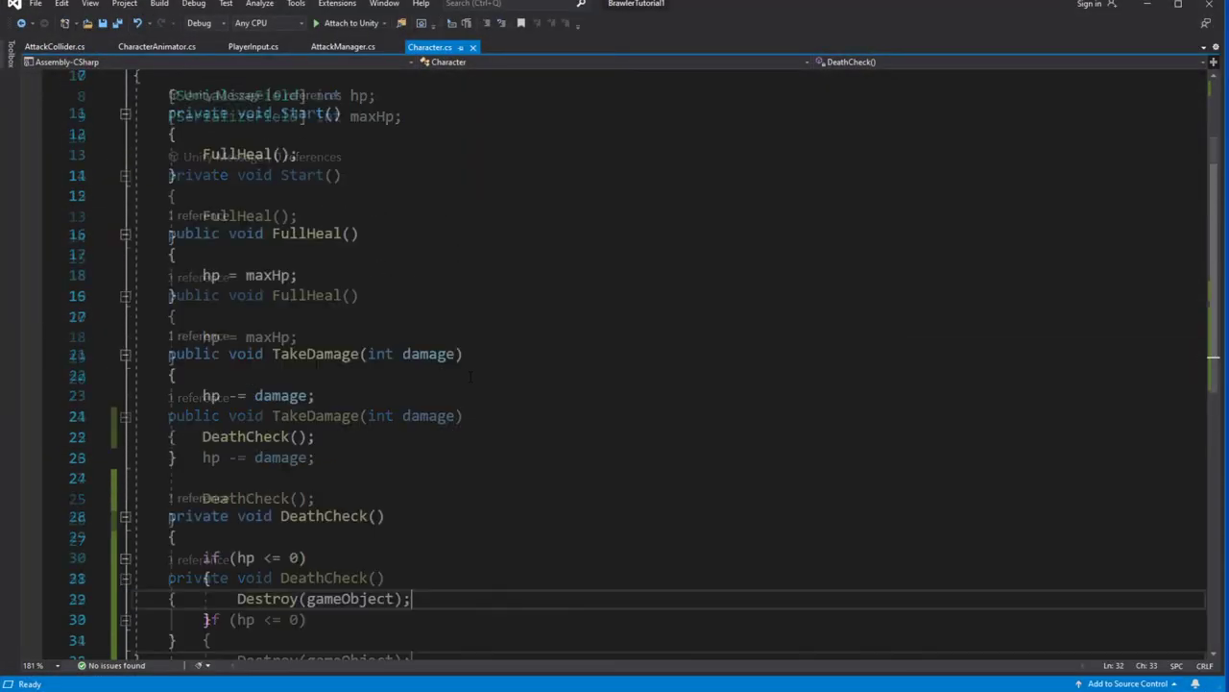
{"action": "left_click", "coordinate": [224, 580]}
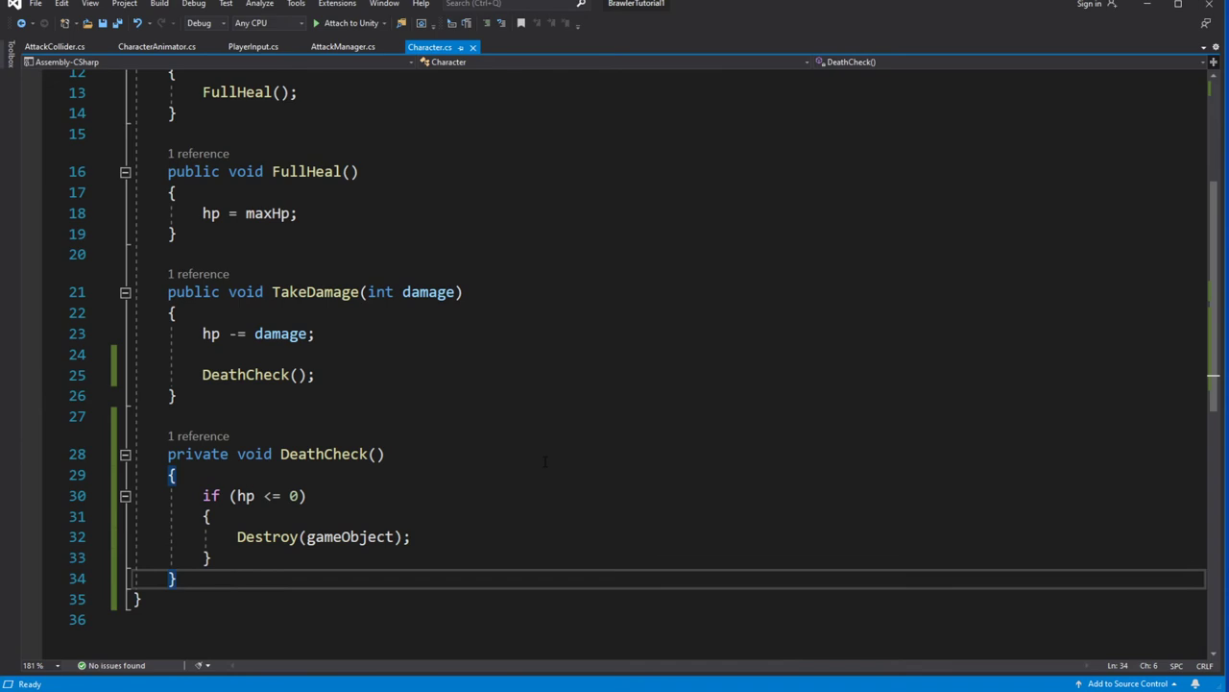
{"action": "scroll", "coordinate": [544, 462], "scroll_direction": "up", "scroll_amount": 4}
{"action": "left_click", "coordinate": [449, 244]}
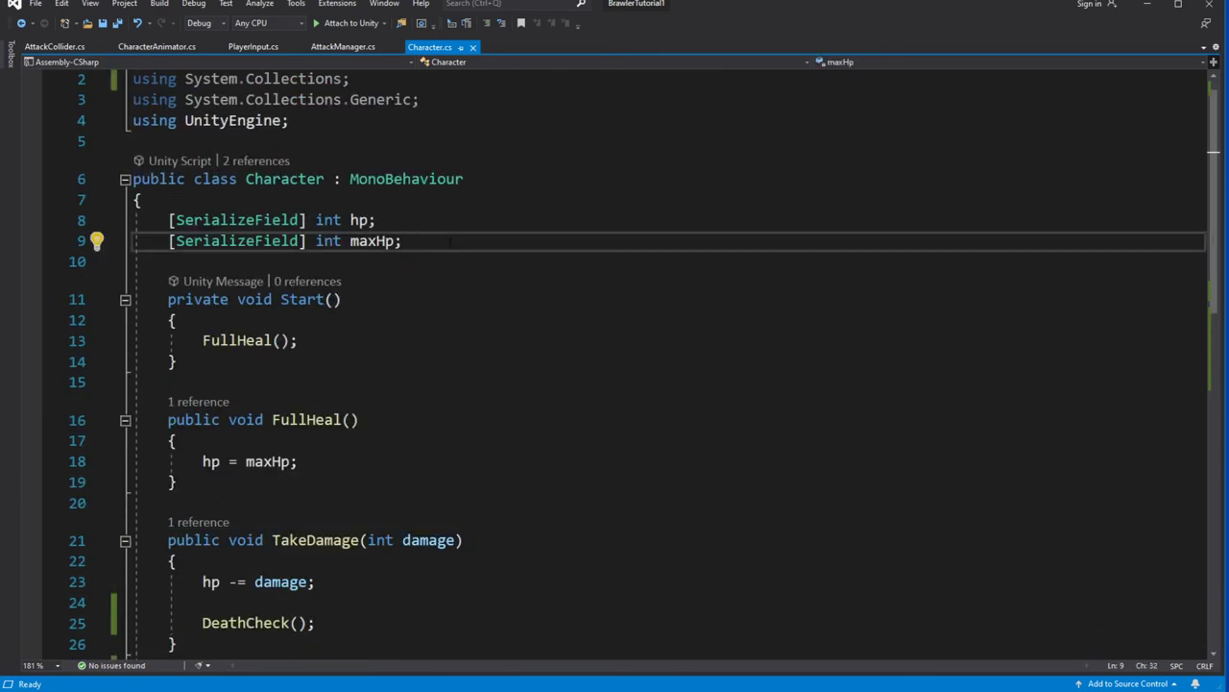
{"action": "key", "text": "Return"}
{"action": "type", "text": "float stagger;"}
{"action": "key", "text": "ctrl+s"}
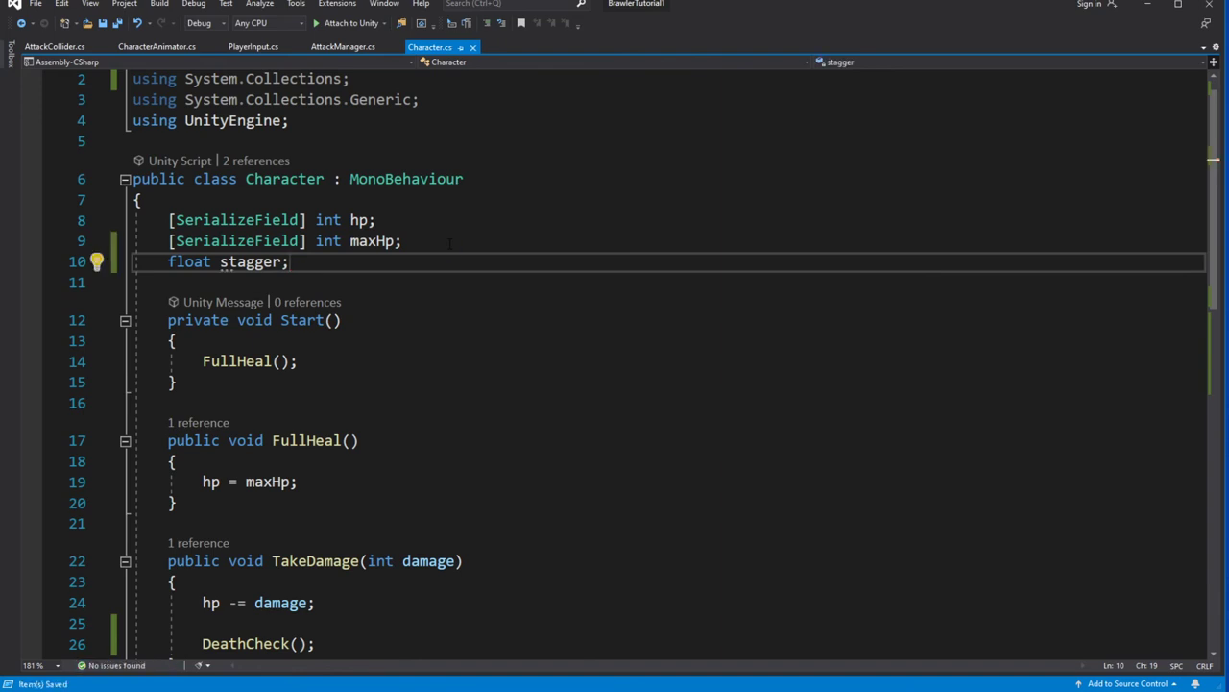
- Add [SerializeField] float staggerRecoveryRate = 2f; below the stagger field
{"action": "scroll", "coordinate": [644, 365], "scroll_direction": "up", "scroll_amount": 1}
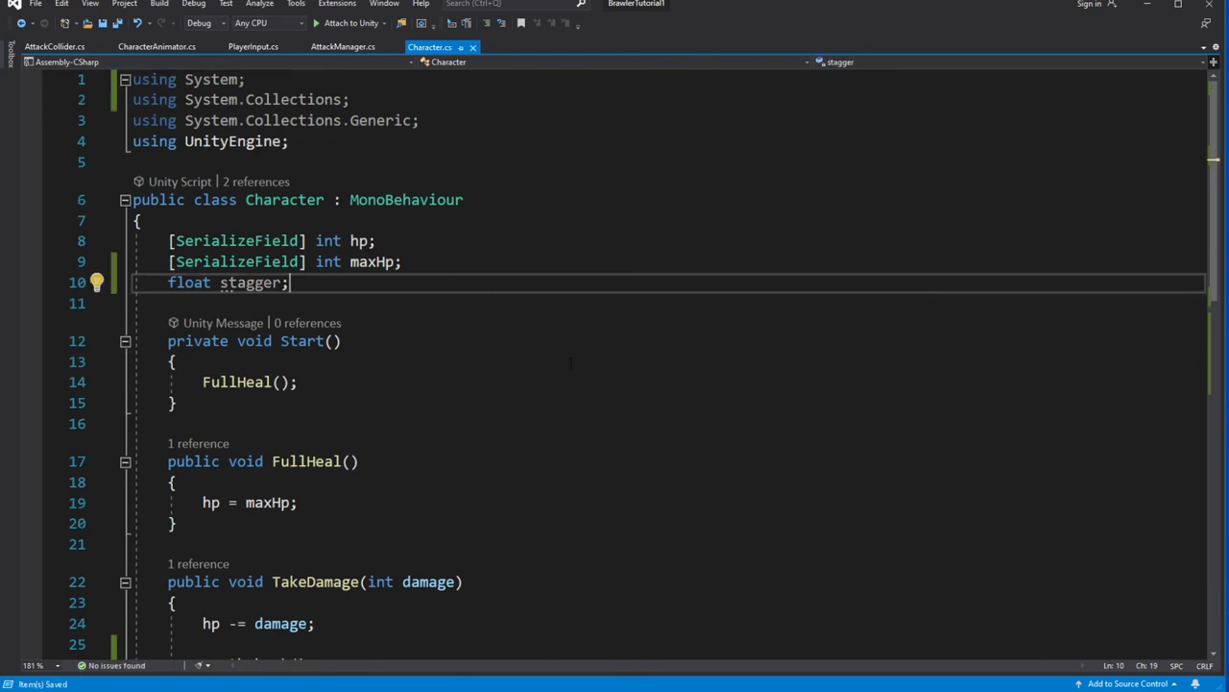
{"action": "scroll", "coordinate": [555, 368], "scroll_direction": "down", "scroll_amount": 1}
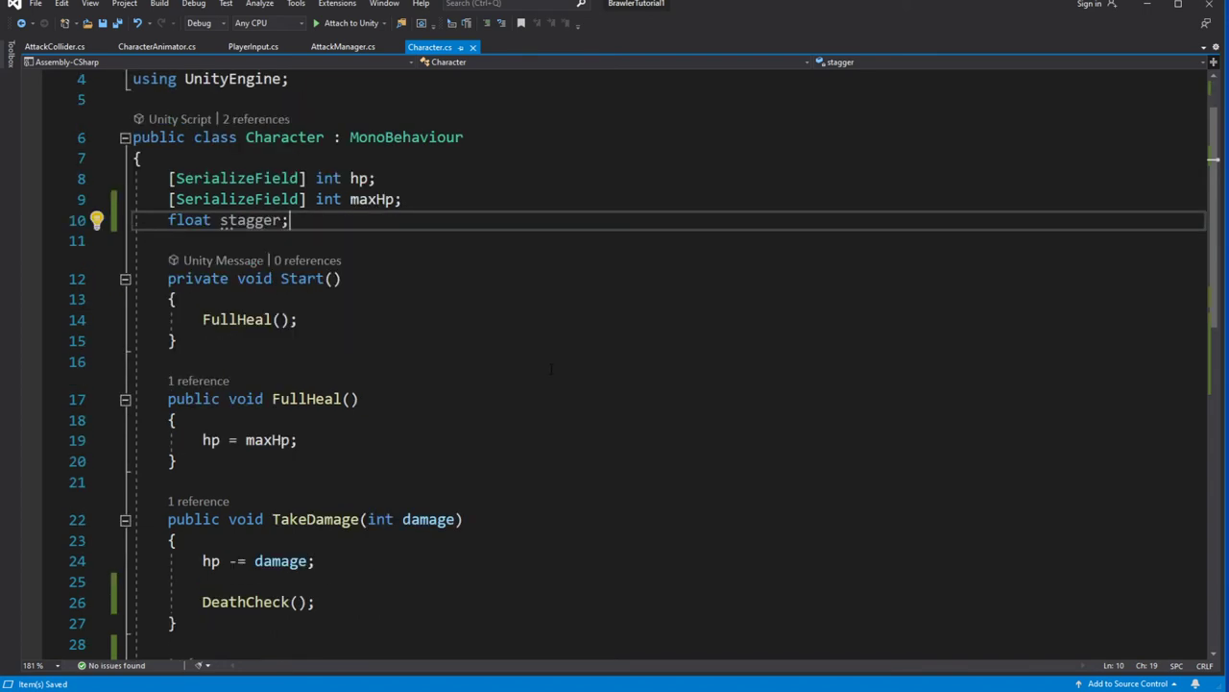
{"action": "key", "text": "Return"}
{"action": "type", "text": "["}
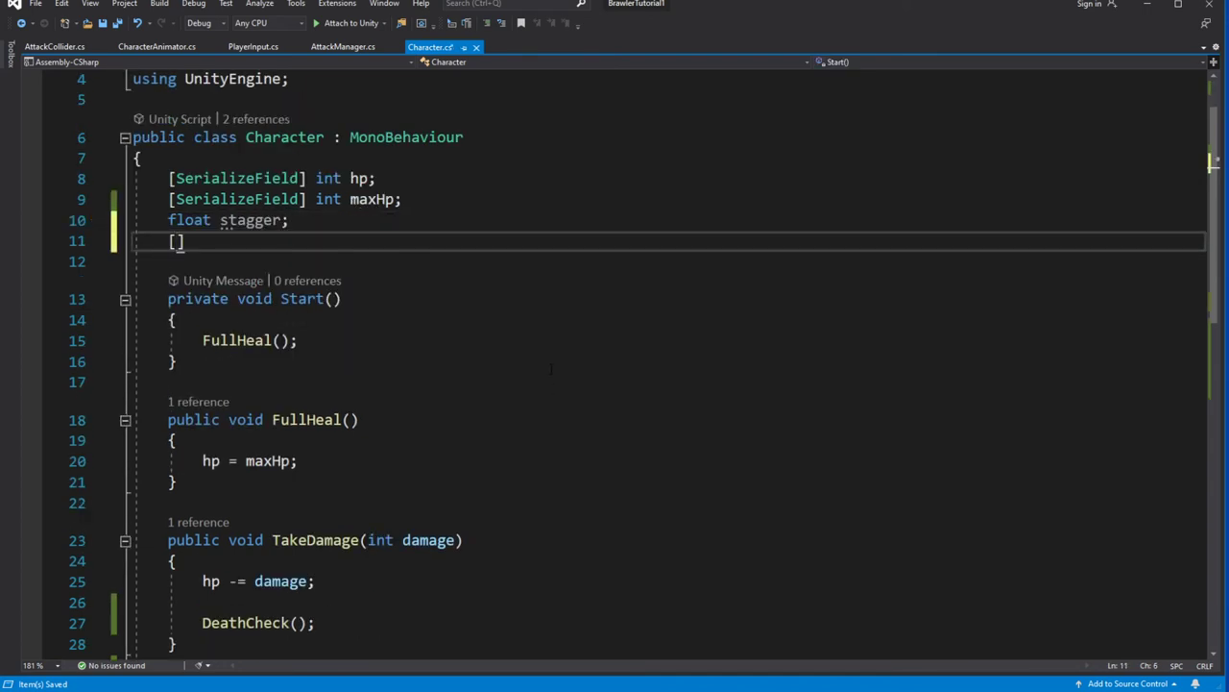
{"action": "type", "text": "Seri"}
{"action": "key", "text": "Down"}
{"action": "type", "text": "] "}
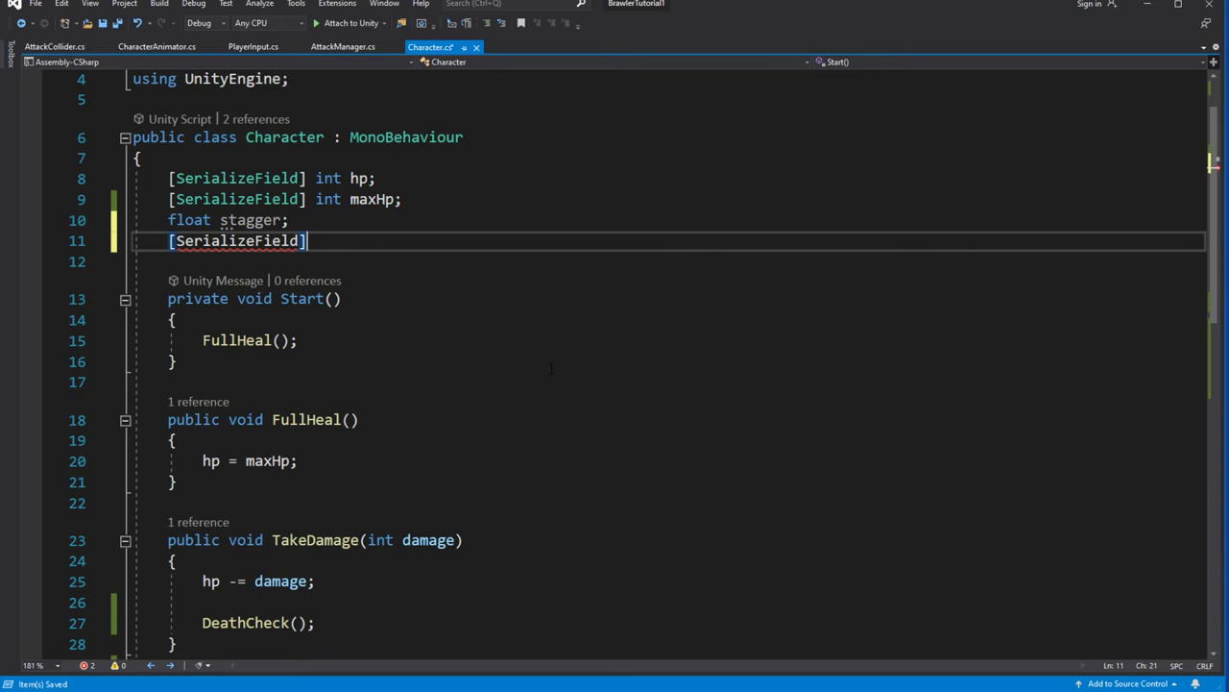
{"action": "type", "text": "float stagger"}
{"action": "key", "text": "BackSpace"}
{"action": "type", "text": "ggerRecoveryRate = 2f;"}
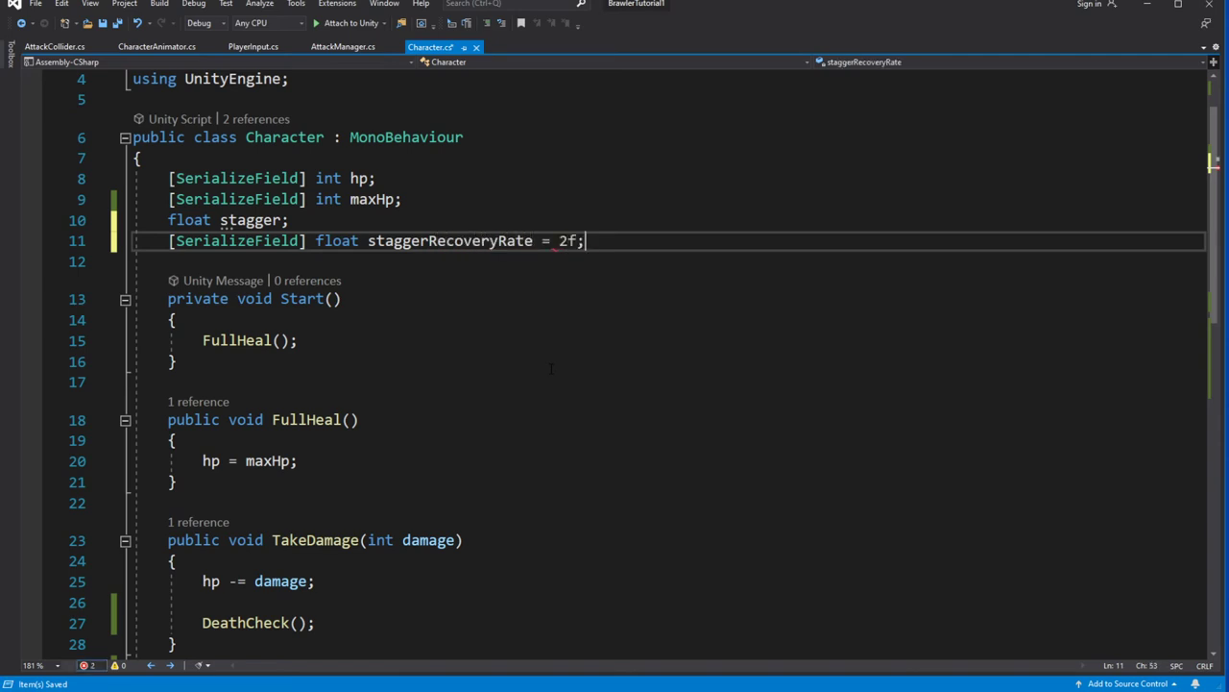
- Mark stagger as [SerializeField] and change staggerRecoveryRate's default to 0.5f
{"action": "key", "text": "Up"}
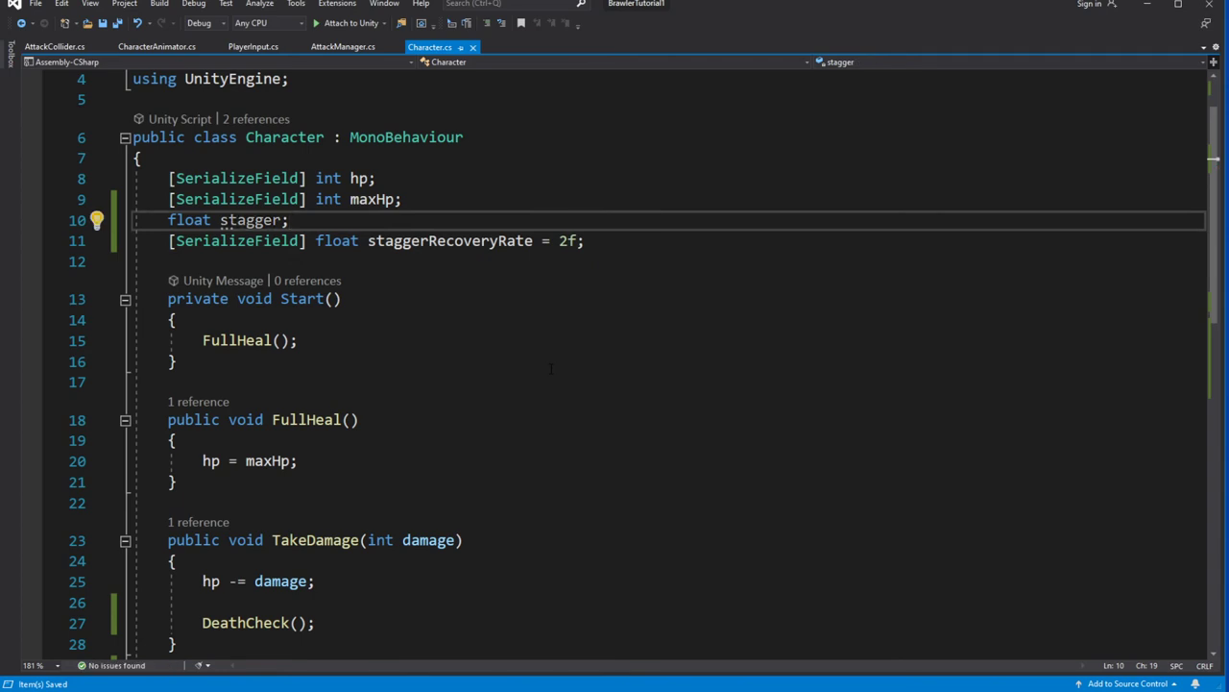
{"action": "left_click", "coordinate": [343, 299]}
{"action": "left_click", "coordinate": [169, 220]}
{"action": "type", "text": "[[Seria"}
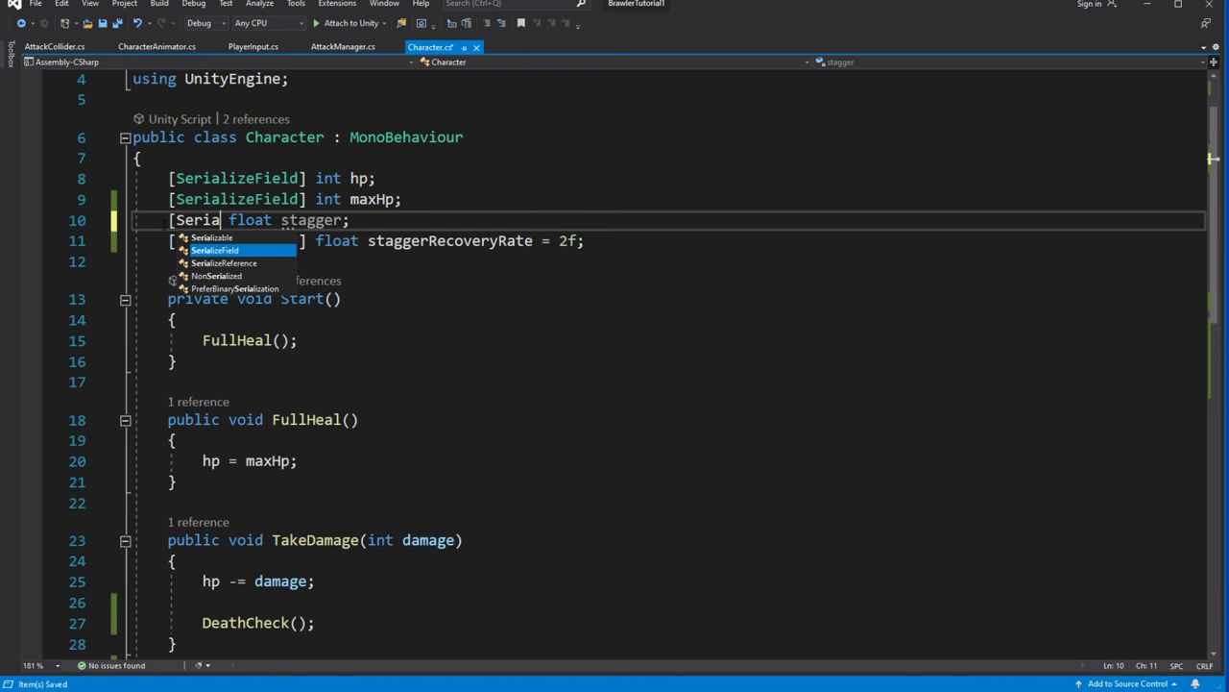
{"action": "key", "text": "Tab"}
{"action": "type", "text": "]"}
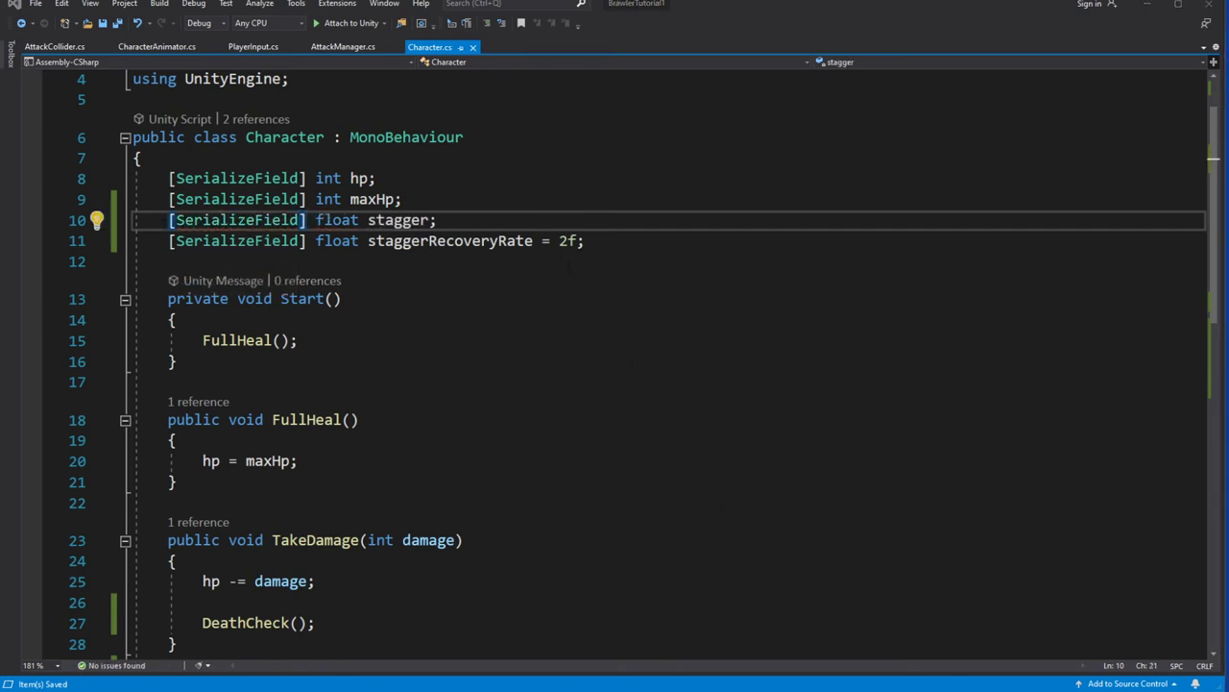
{"action": "left_click_drag", "start_coordinate": [559, 241], "coordinate": [567, 241]}
{"action": "type", "text": "0.5"}
{"action": "scroll", "coordinate": [704, 339], "scroll_direction": "down", "scroll_amount": 1}
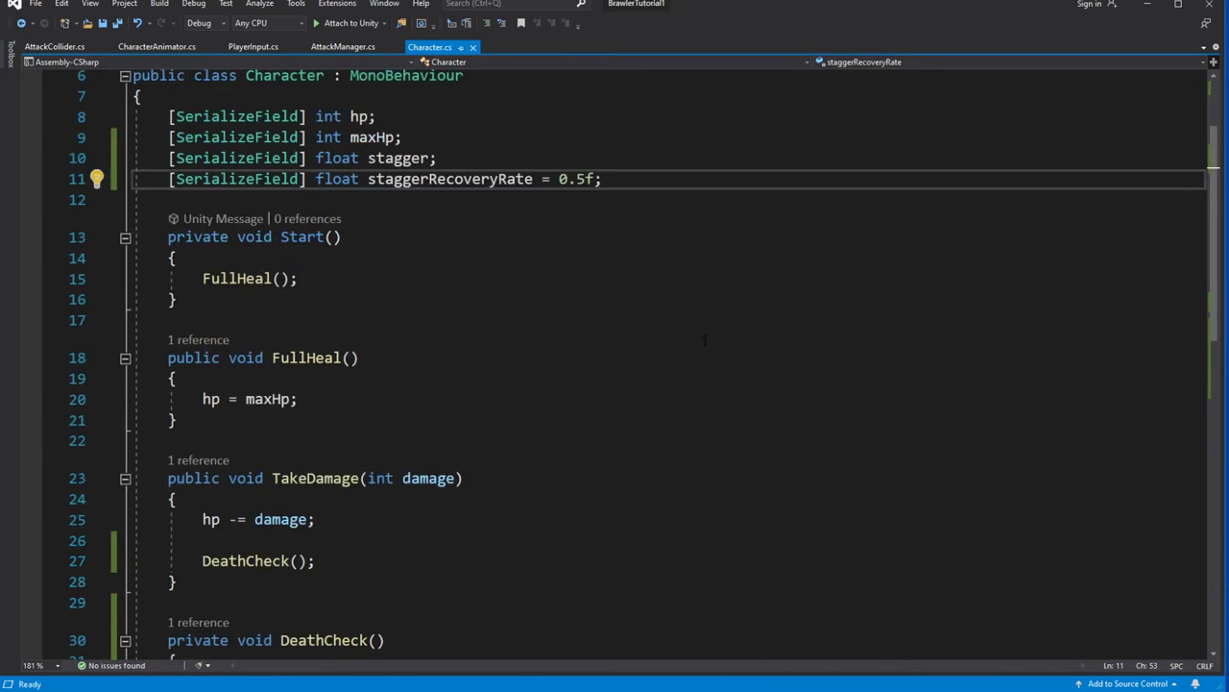
{"action": "scroll", "coordinate": [697, 344], "scroll_direction": "down", "scroll_amount": 2}
- Add stagger += 0.4f; inside TakeDamage and save Character.cs
{"action": "left_click", "coordinate": [316, 419]}
{"action": "type", "text": "s"}
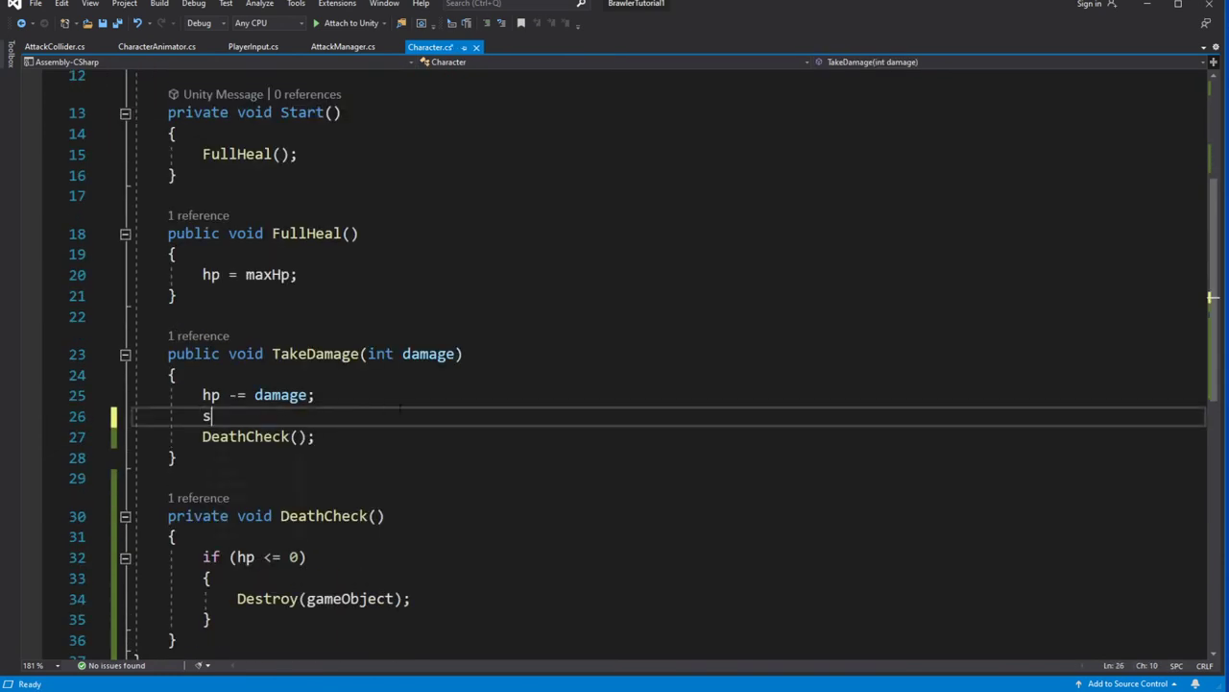
{"action": "type", "text": "tagger += 0.4f;"}
{"action": "key", "text": "ctrl+s"}
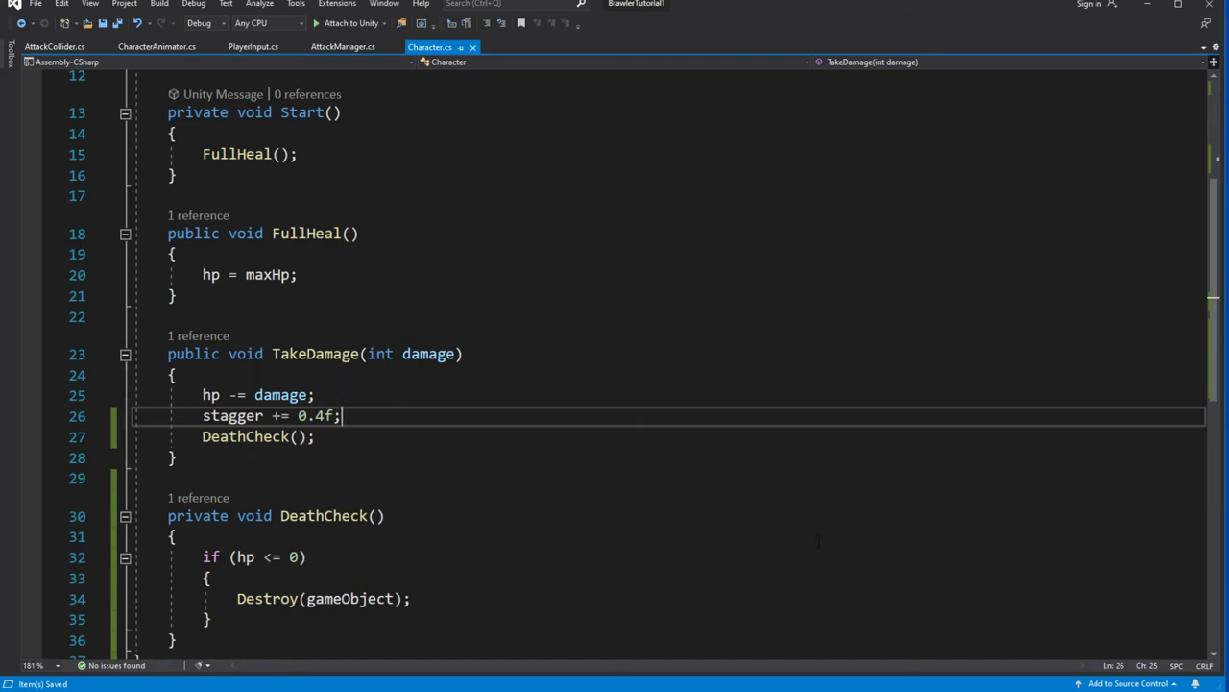
{"action": "key", "text": "alt+Tab"}
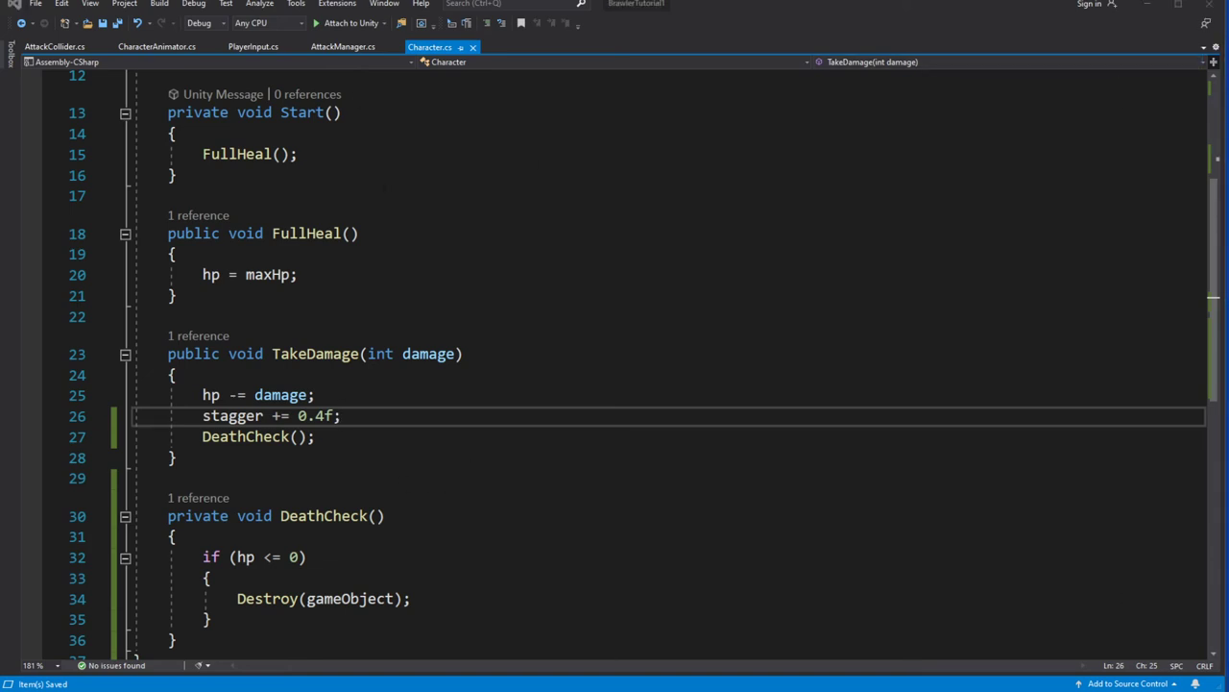
{"action": "key", "text": "Return"}
- Add an empty public void Update() method to the Character script and save
{"action": "type", "text": "public void A"}
{"action": "key", "text": "BackSpace"}
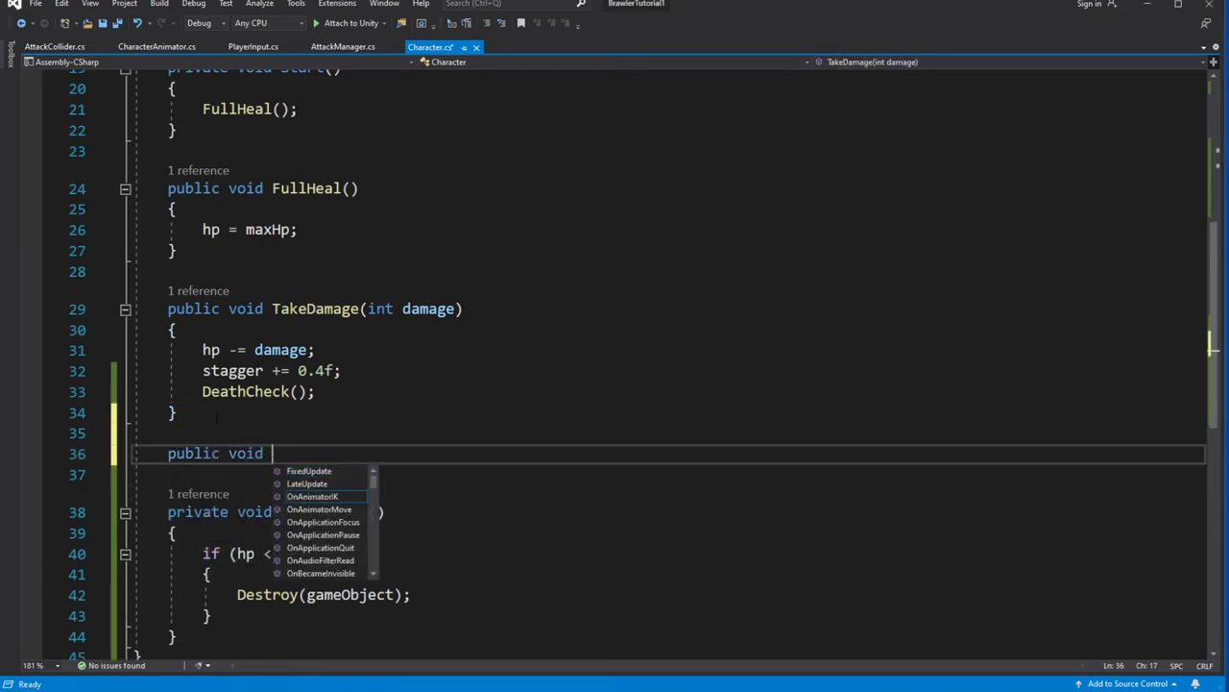
{"action": "type", "text": "Update"}
{"action": "key", "text": "Tab"}
{"action": "key", "text": "ctrl+s"}
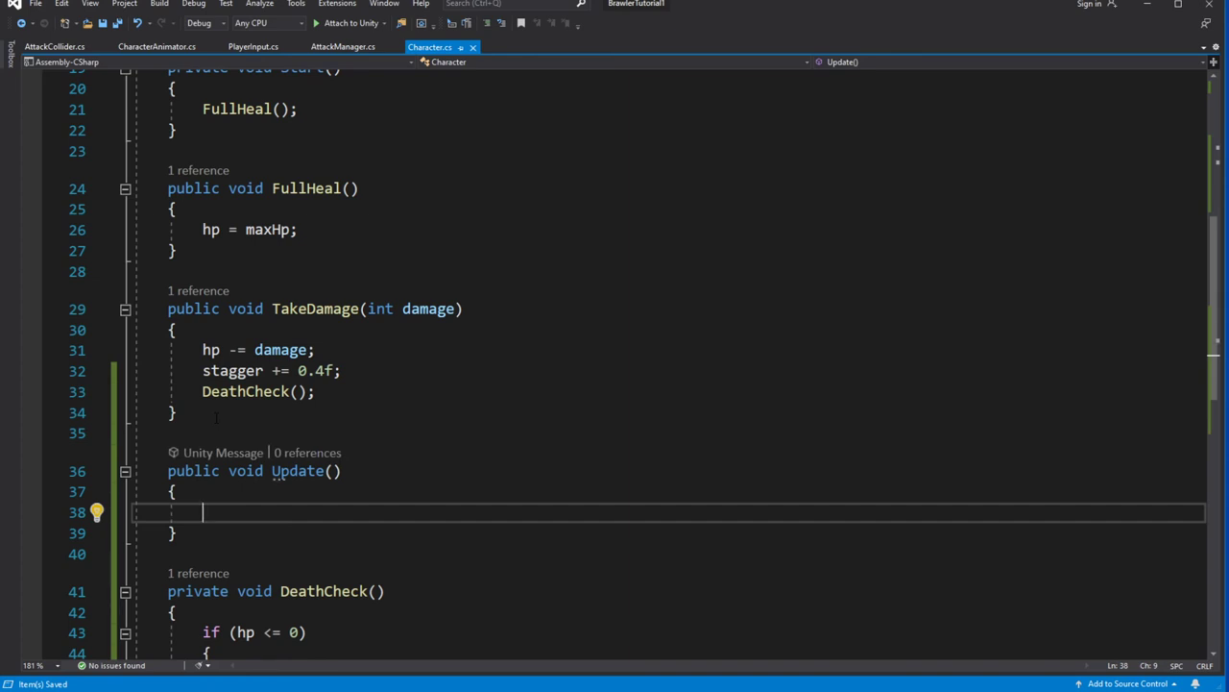
- Add an if (stagger > 0f) block inside Update and save the script
{"action": "type", "text": "s"}
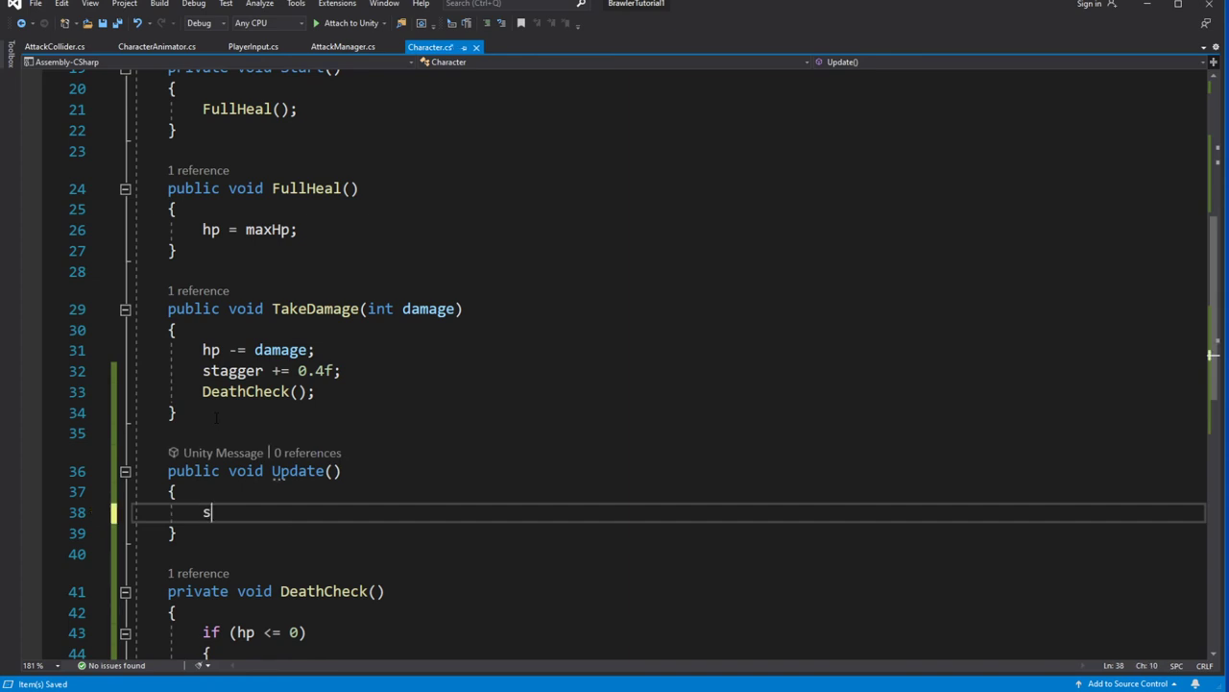
{"action": "type", "text": "t"}
{"action": "key", "text": "BackSpace"}
{"action": "key", "text": "BackSpace"}
{"action": "type", "text": "iuf"}
{"action": "key", "text": "BackSpace"}
{"action": "key", "text": "BackSpace"}
{"action": "type", "text": "f(stagger > 0f) {"}
{"action": "key", "text": "Return"}
{"action": "key", "text": "Tab"}
{"action": "key", "text": "ctrl+s"}
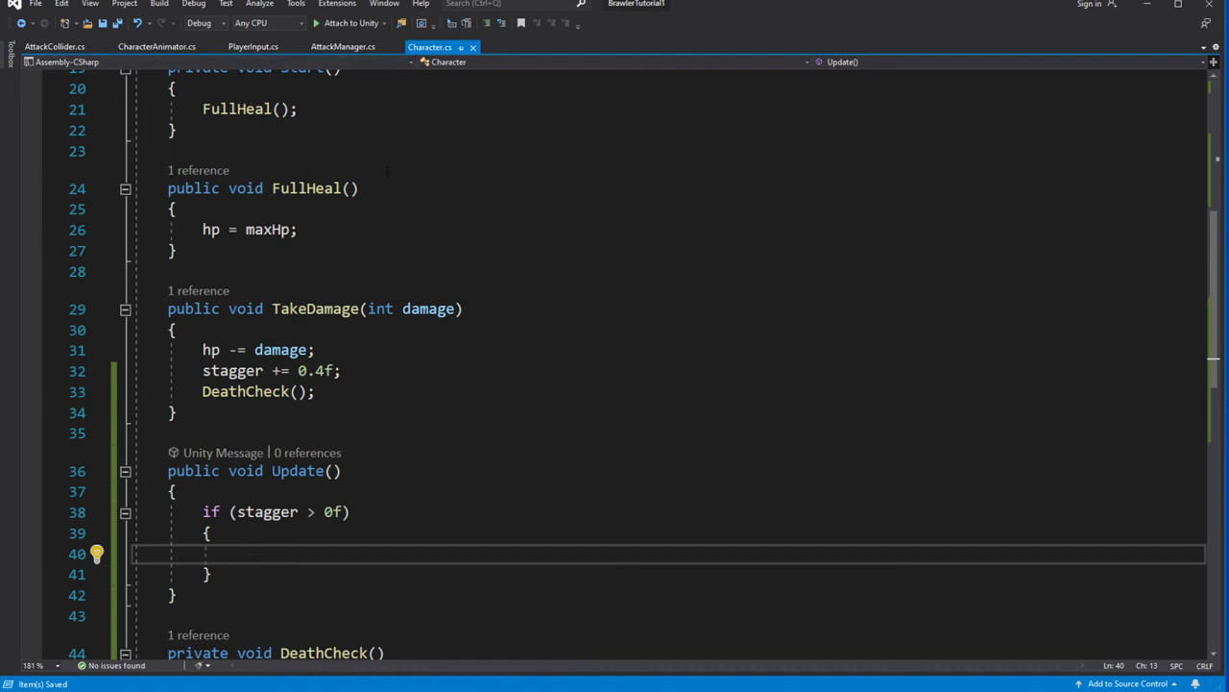
{"action": "left_click", "coordinate": [145, 47]}
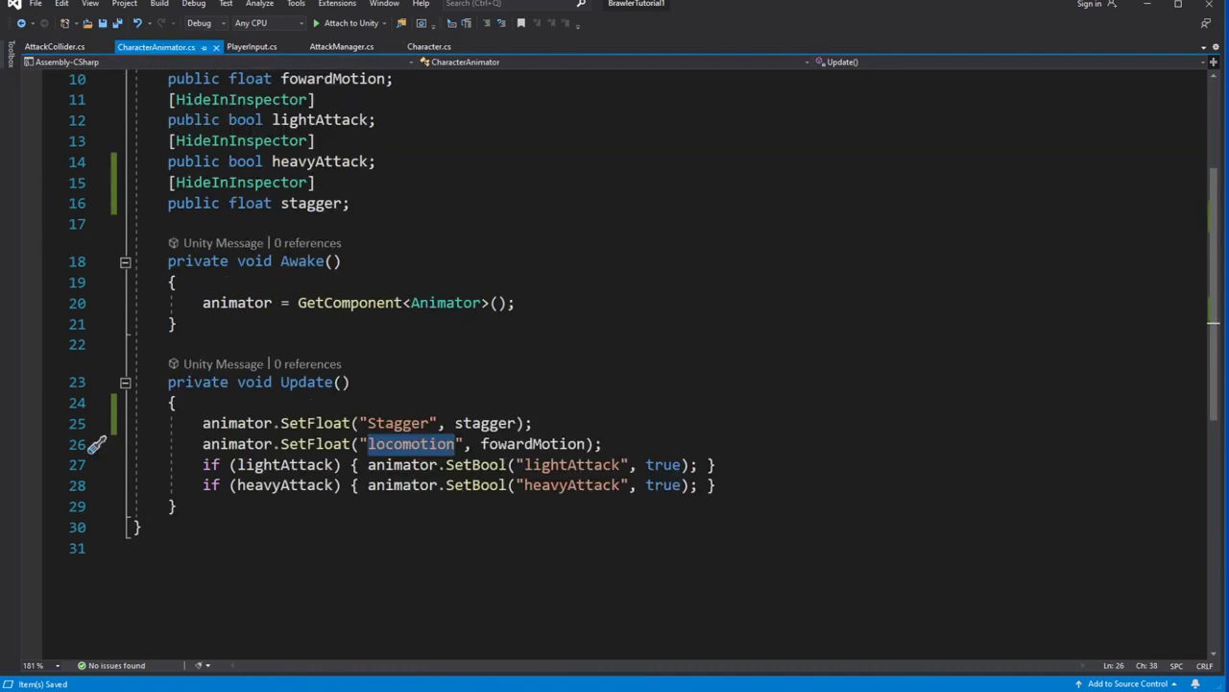
{"action": "left_click", "coordinate": [429, 47]}
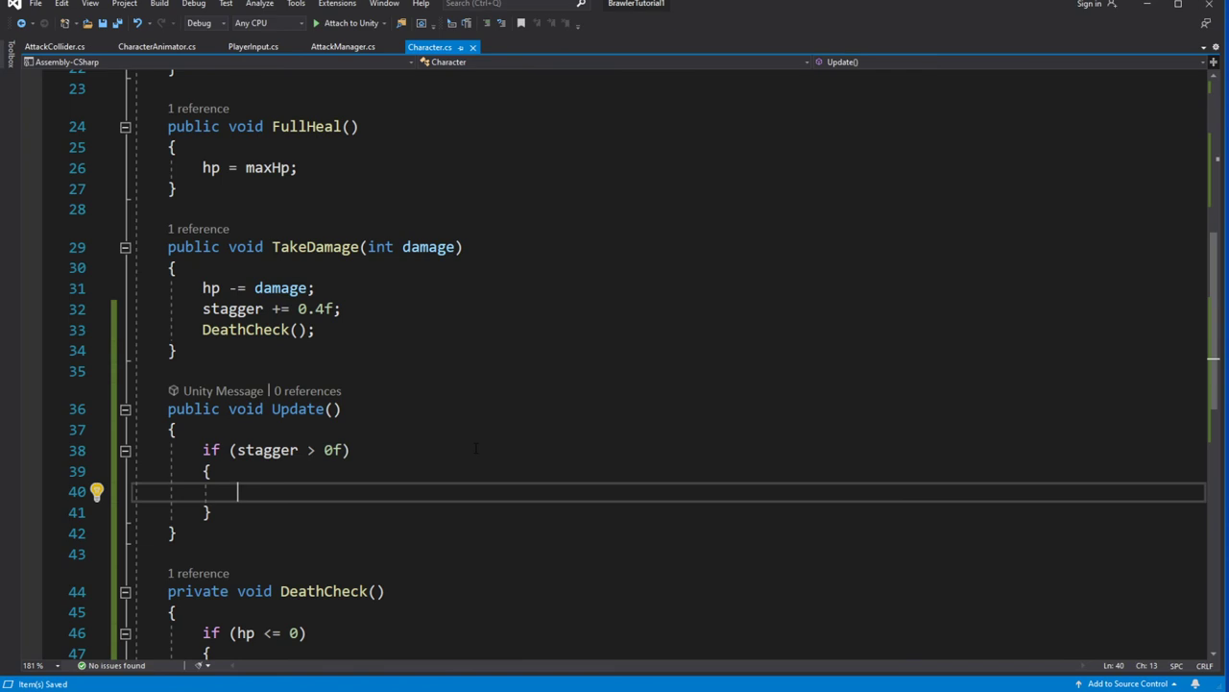
- Inside the if block, subtract staggerRecoveryRate * Time.deltaTime from stagger, then return to Unity
{"action": "scroll", "coordinate": [614, 365], "scroll_direction": "down", "scroll_amount": 2}
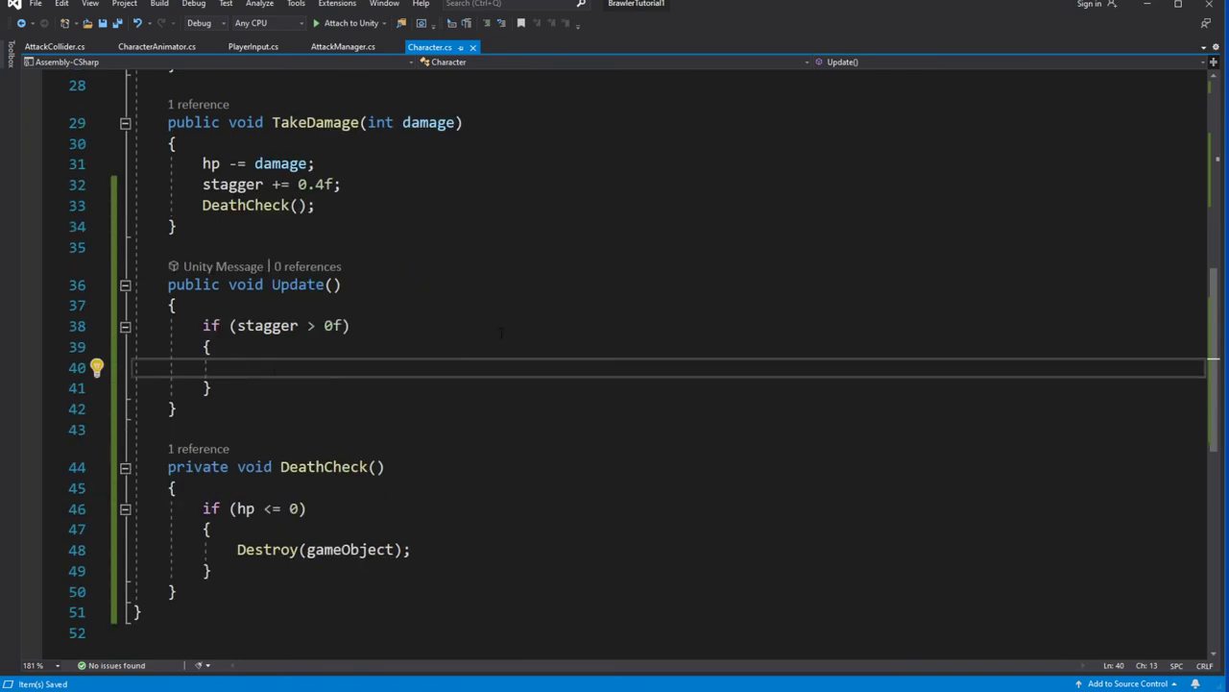
{"action": "type", "text": "str"}
{"action": "key", "text": "BackSpace"}
{"action": "type", "text": "agger -= "}
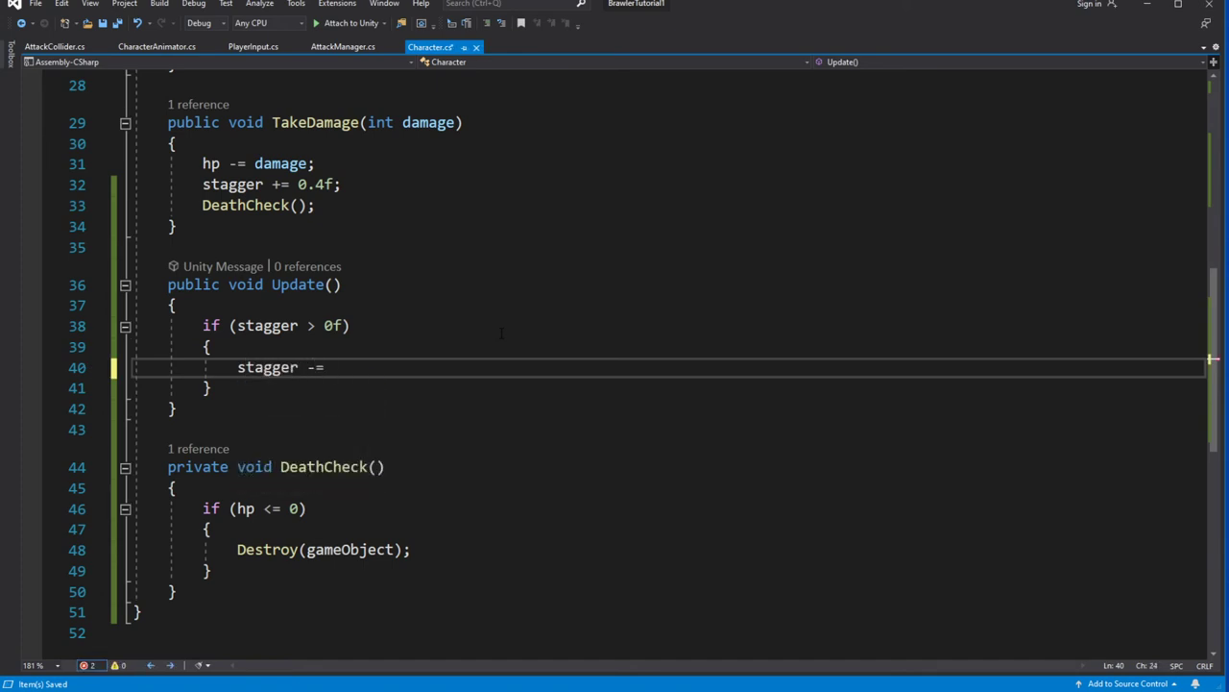
{"action": "type", "text": "revo"}
{"action": "key", "text": "BackSpace"}
{"action": "key", "text": "BackSpace"}
{"action": "type", "text": "cove"}
{"action": "key", "text": "Tab"}
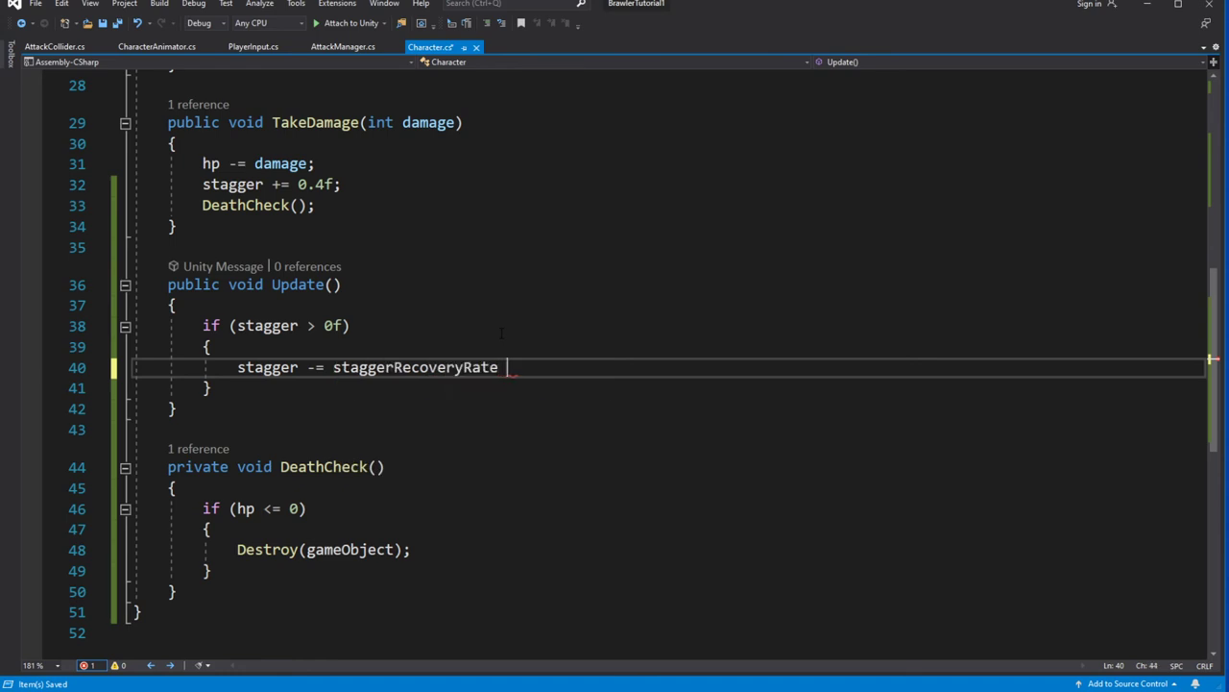
{"action": "type", "text": "* Time"}
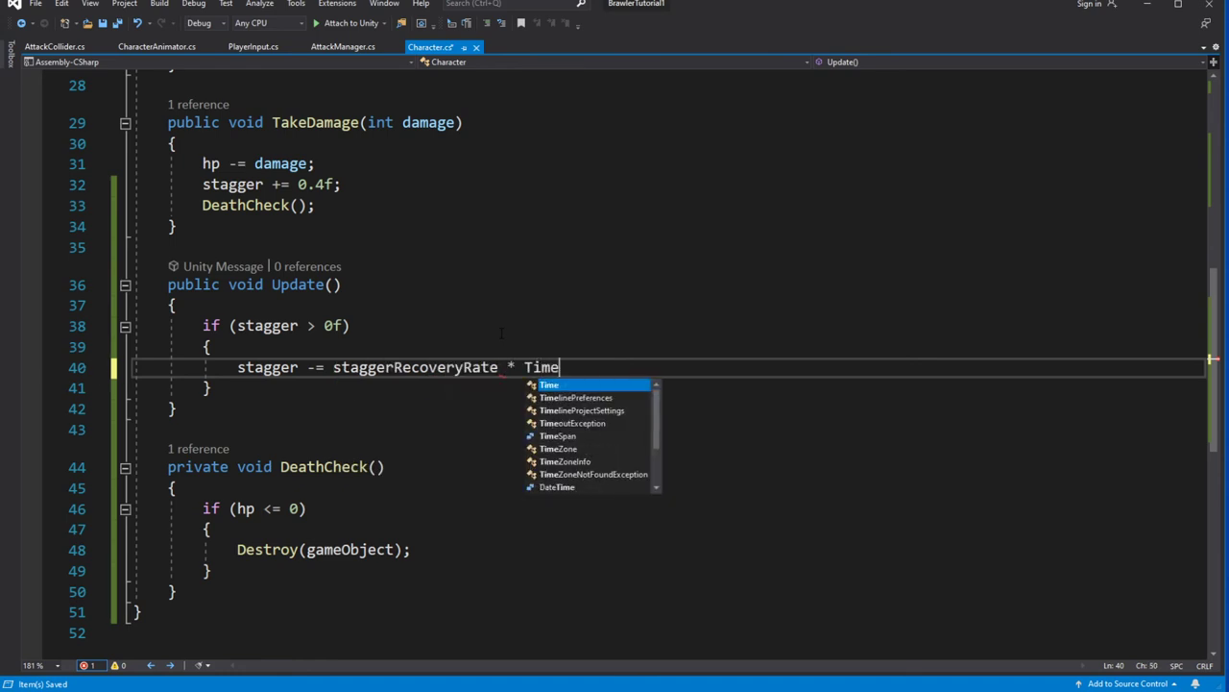
{"action": "type", "text": ".de"}
{"action": "key", "text": "Tab"}
{"action": "type", "text": ";"}
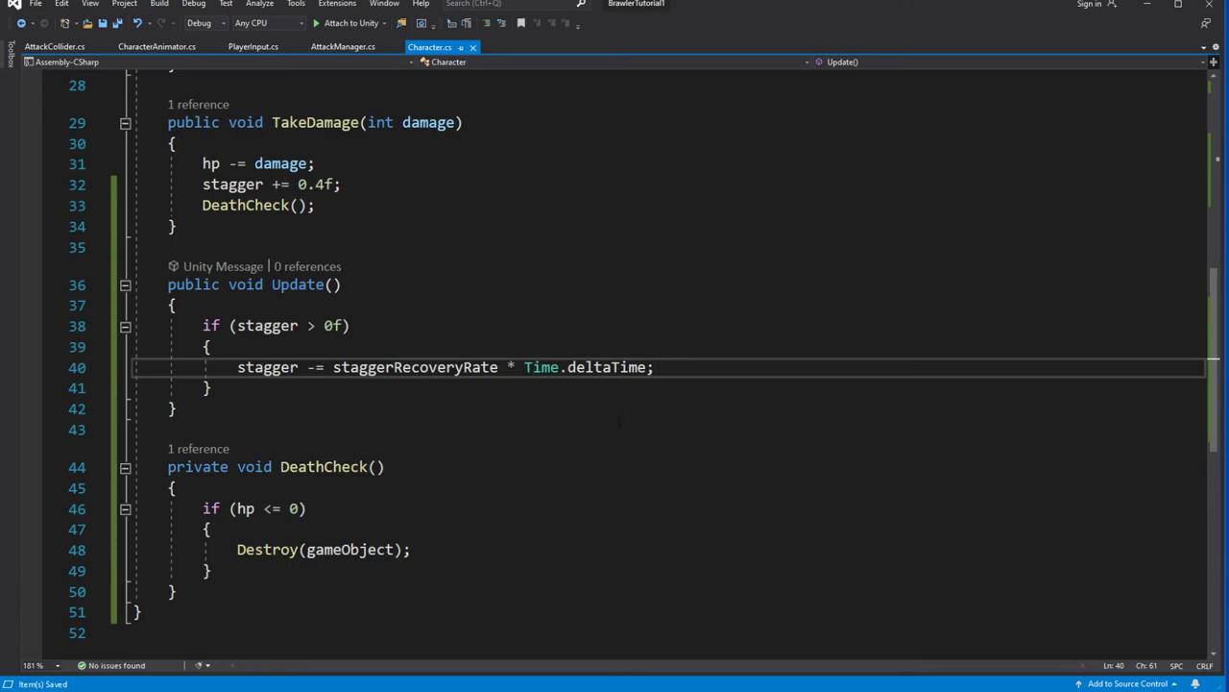
{"action": "key", "text": "alt+Tab"}
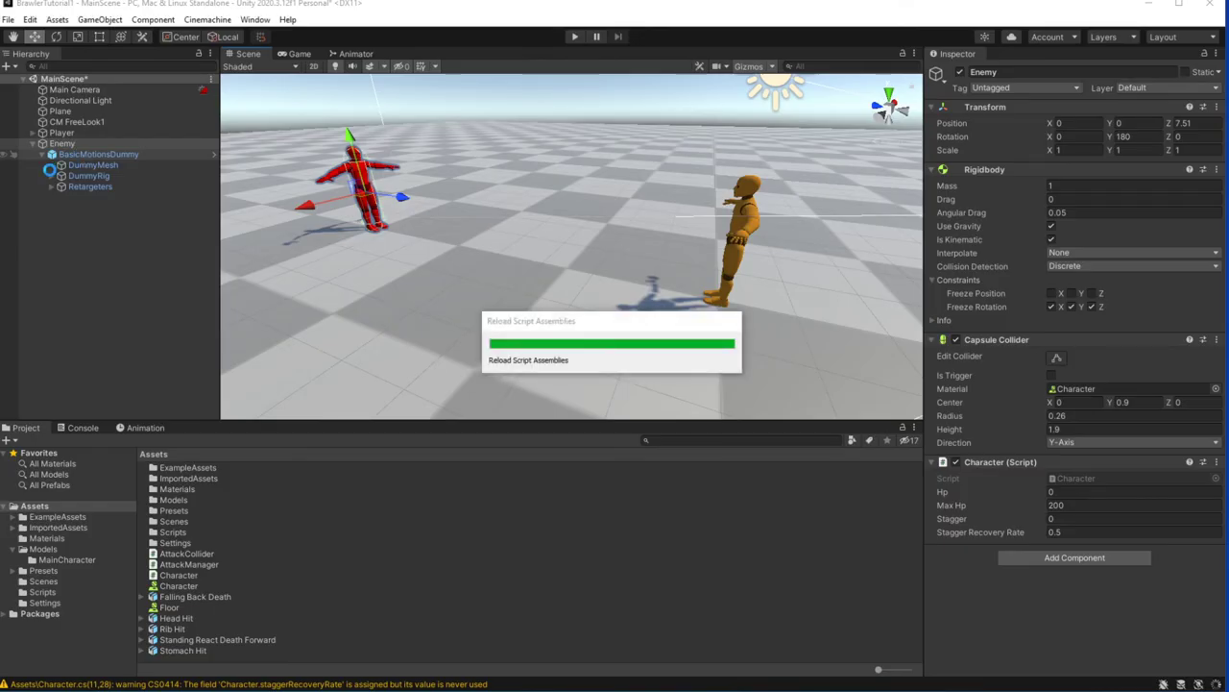
- Add a Character Animator script component to the enemy's BasicMotionsDummy
{"action": "key", "text": "ctrl+z"}
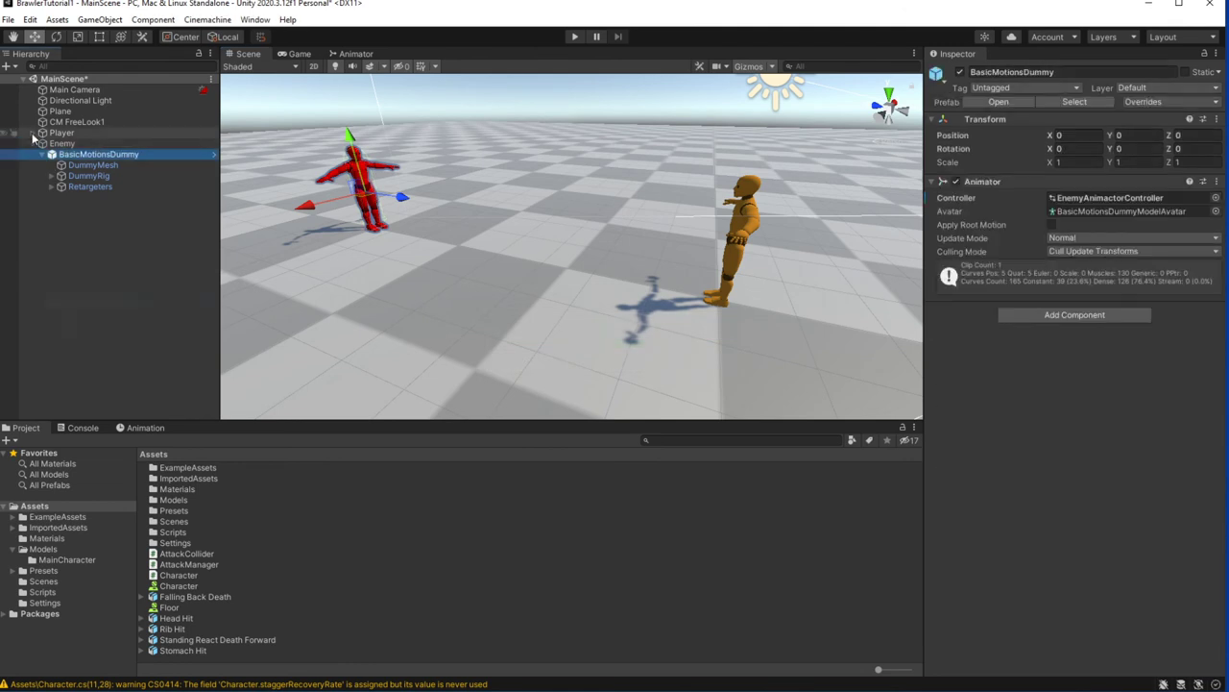
{"action": "left_click", "coordinate": [43, 143], "text": "alt"}
{"action": "left_click", "coordinate": [61, 143]}
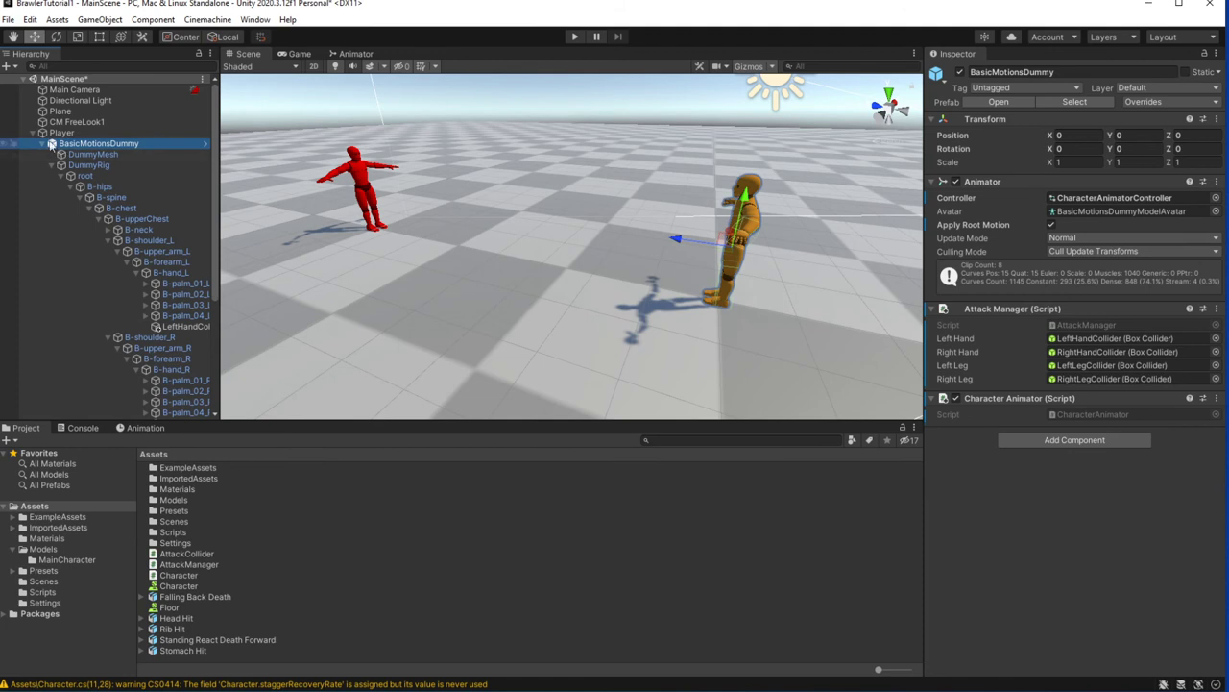
{"action": "scroll", "coordinate": [106, 154], "scroll_direction": "down", "scroll_amount": 10}
{"action": "left_click", "coordinate": [113, 383]}
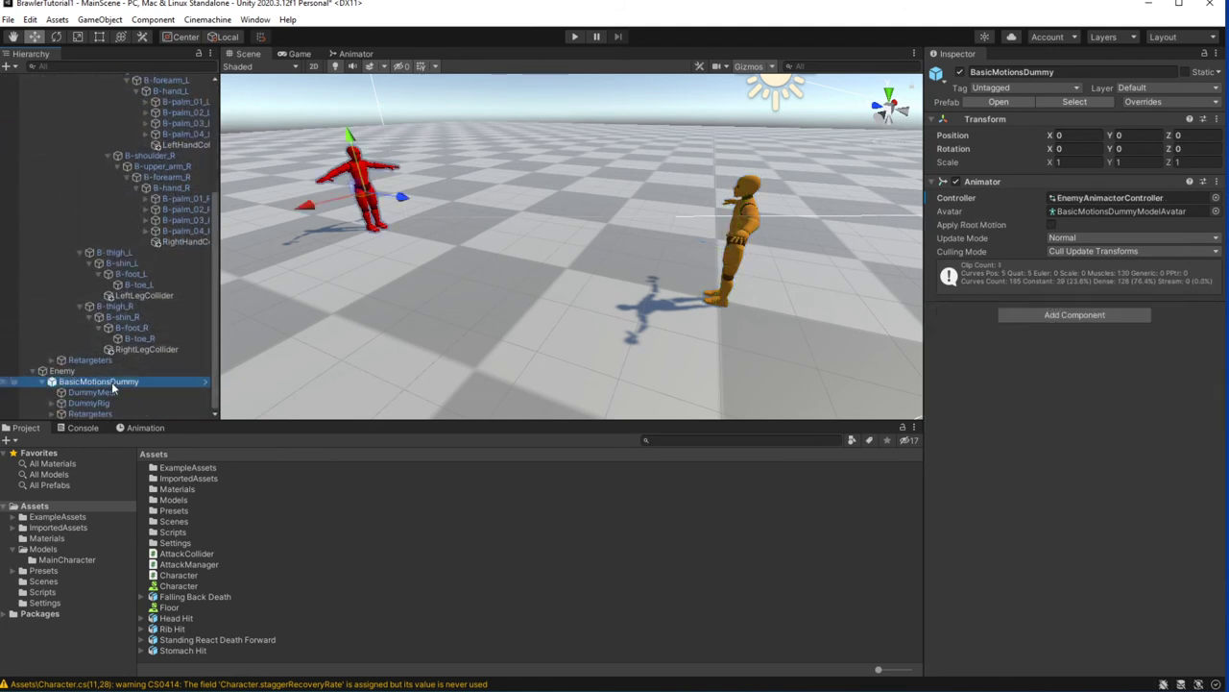
{"action": "left_click", "coordinate": [1073, 314]}
{"action": "type", "text": "Character"}
{"action": "key", "text": "Down"}
{"action": "key", "text": "Return"}
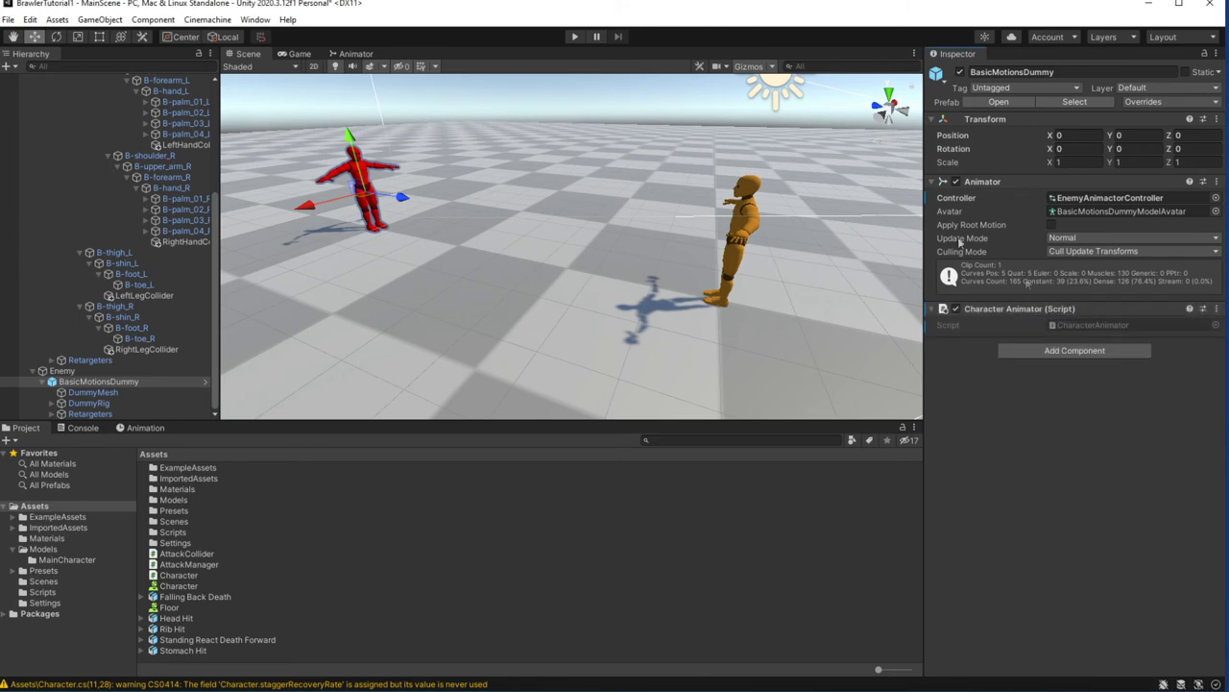
- Open CharacterAnimator.cs in Visual Studio and start a new line below heavyAttack
{"action": "left_click", "coordinate": [43, 592]}
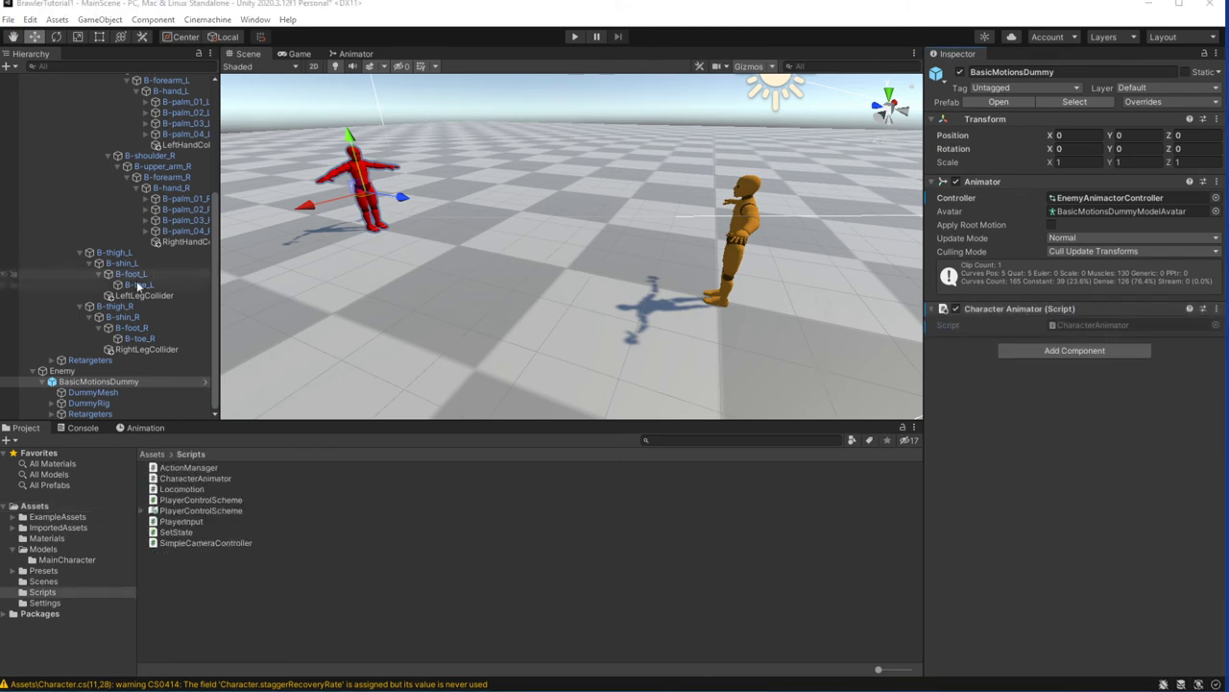
{"action": "double_click", "coordinate": [1089, 324]}
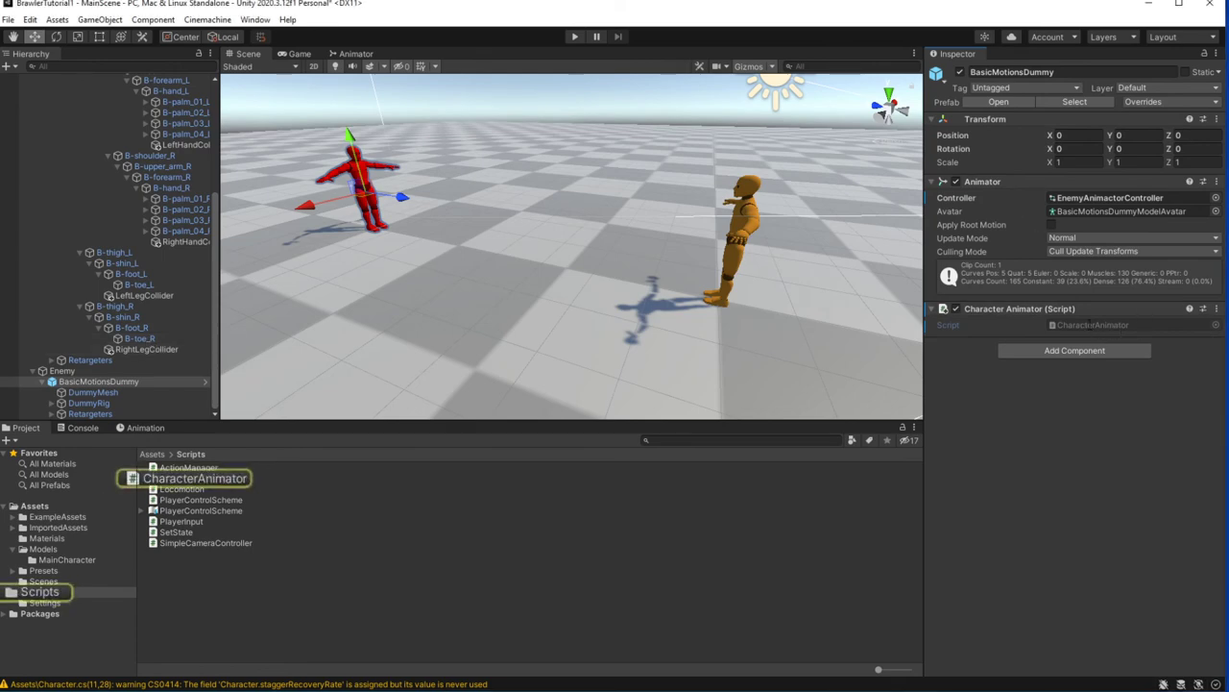
{"action": "left_click", "coordinate": [434, 286]}
{"action": "key", "text": "Return"}
- Add a [HideInInspector] public float stagger field to CharacterAnimator
{"action": "type", "text": "[Hid"}
{"action": "key", "text": "Tab"}
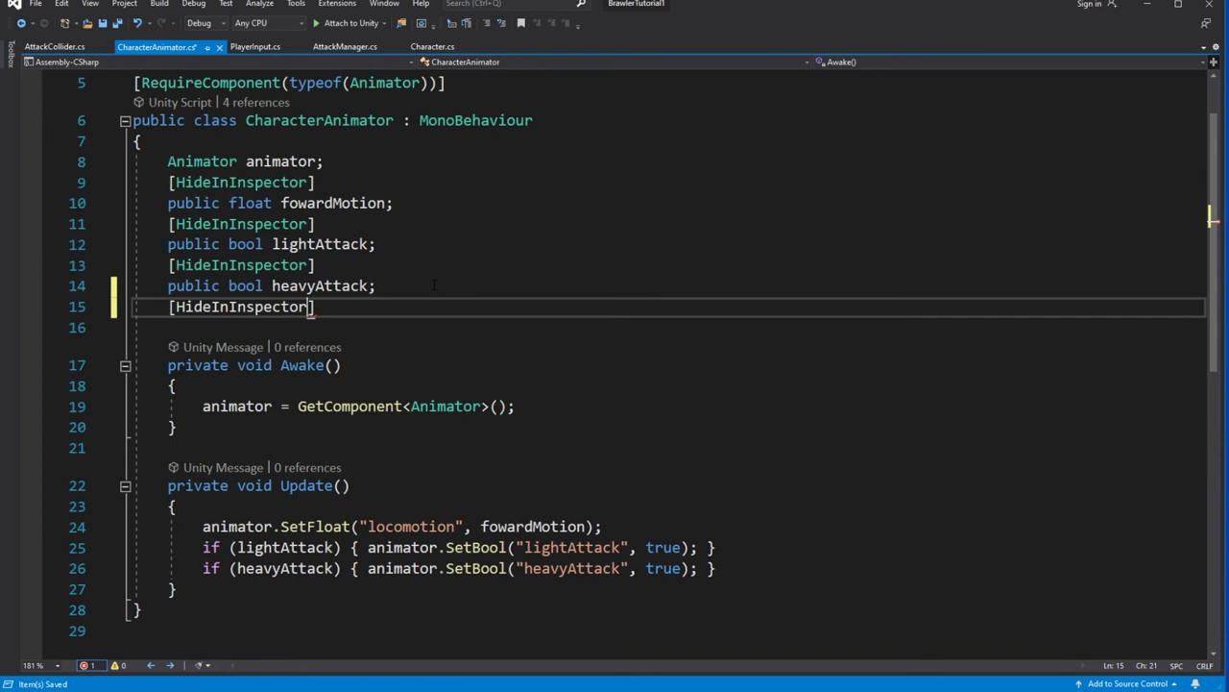
{"action": "key", "text": "Return"}
{"action": "type", "text": "public float stagger;"}
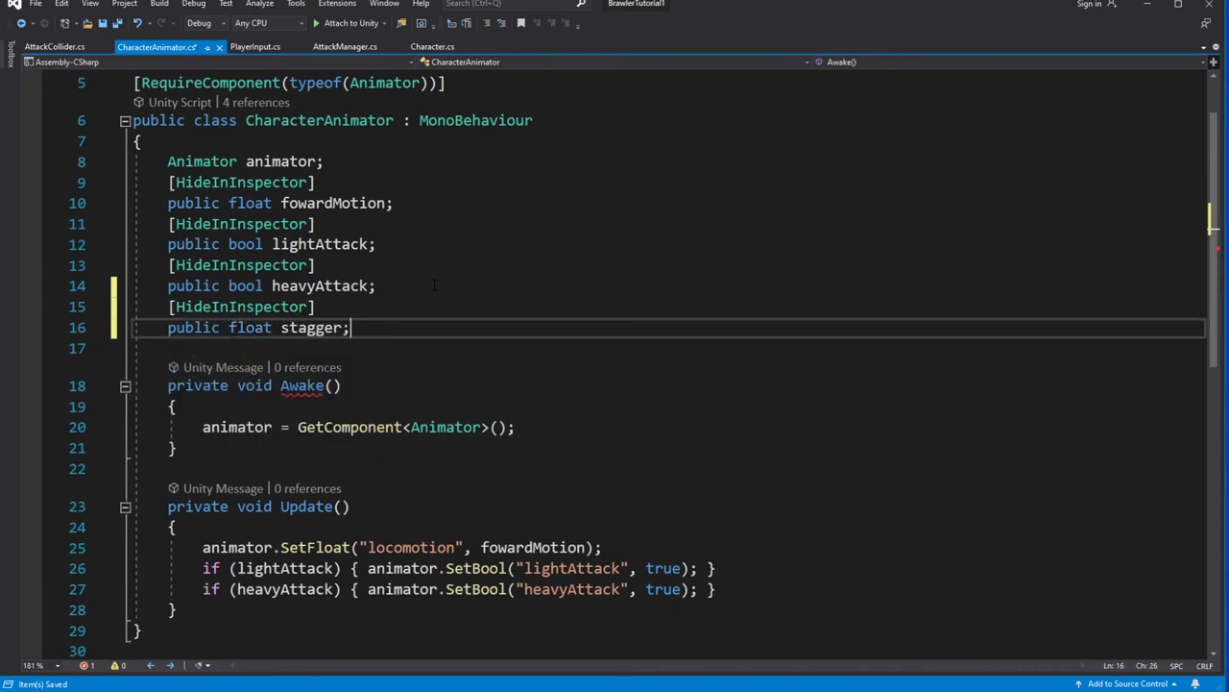
- Call animator.SetFloat("Stagger", stagger) at the start of Update, save, and return to Unity
{"action": "scroll", "coordinate": [576, 404], "scroll_direction": "down", "scroll_amount": 2}
{"action": "left_click", "coordinate": [576, 422]}
{"action": "left_click", "coordinate": [559, 401]}
{"action": "key", "text": "Return"}
{"action": "type", "text": "animator.SetF"}
{"action": "key", "text": "Tab"}
{"action": "type", "text": "(\"stag"}
{"action": "key", "text": "BackSpace"}
{"action": "key", "text": "BackSpace"}
{"action": "key", "text": "BackSpace"}
{"action": "type", "text": "ta"}
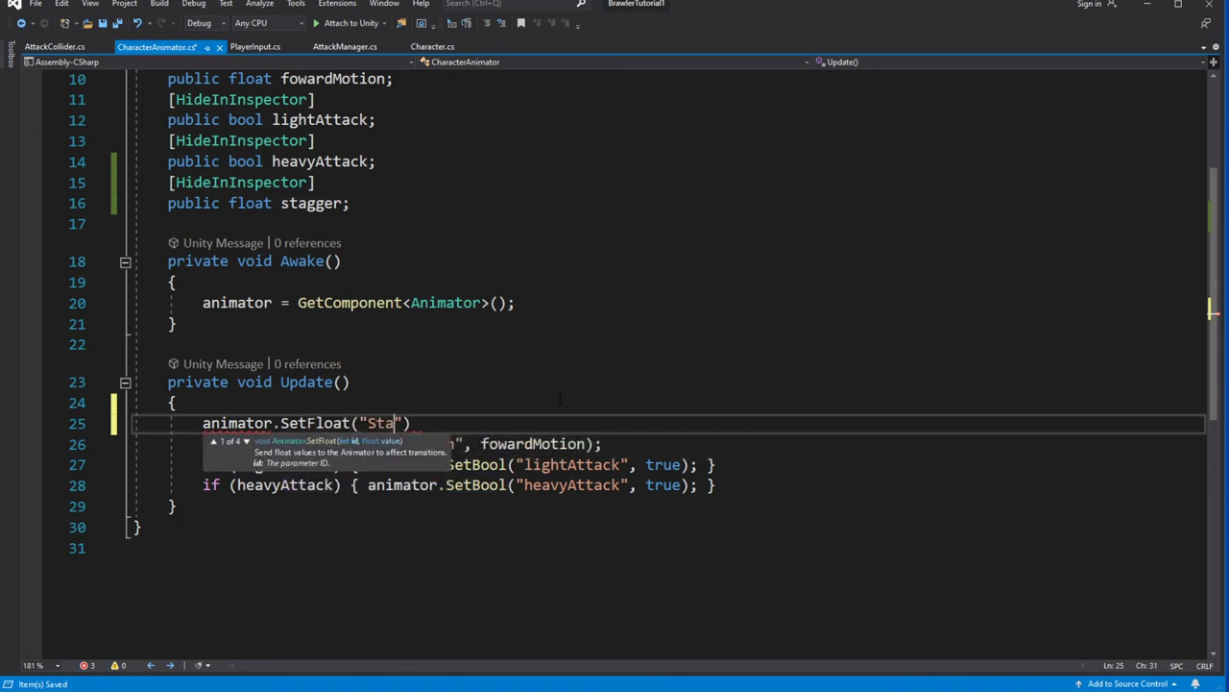
{"action": "type", "text": "gger\", st"}
{"action": "key", "text": "Tab"}
{"action": "type", "text": ");"}
{"action": "key", "text": "ctrl+s"}
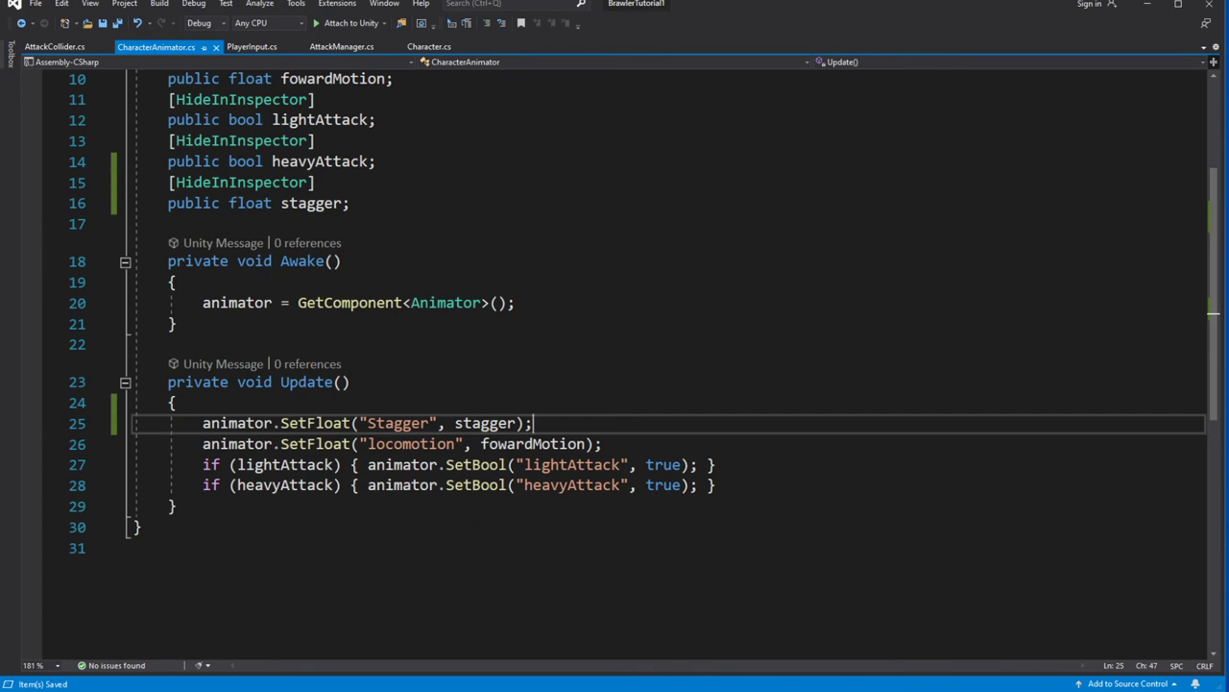
{"action": "double_click", "coordinate": [412, 444]}
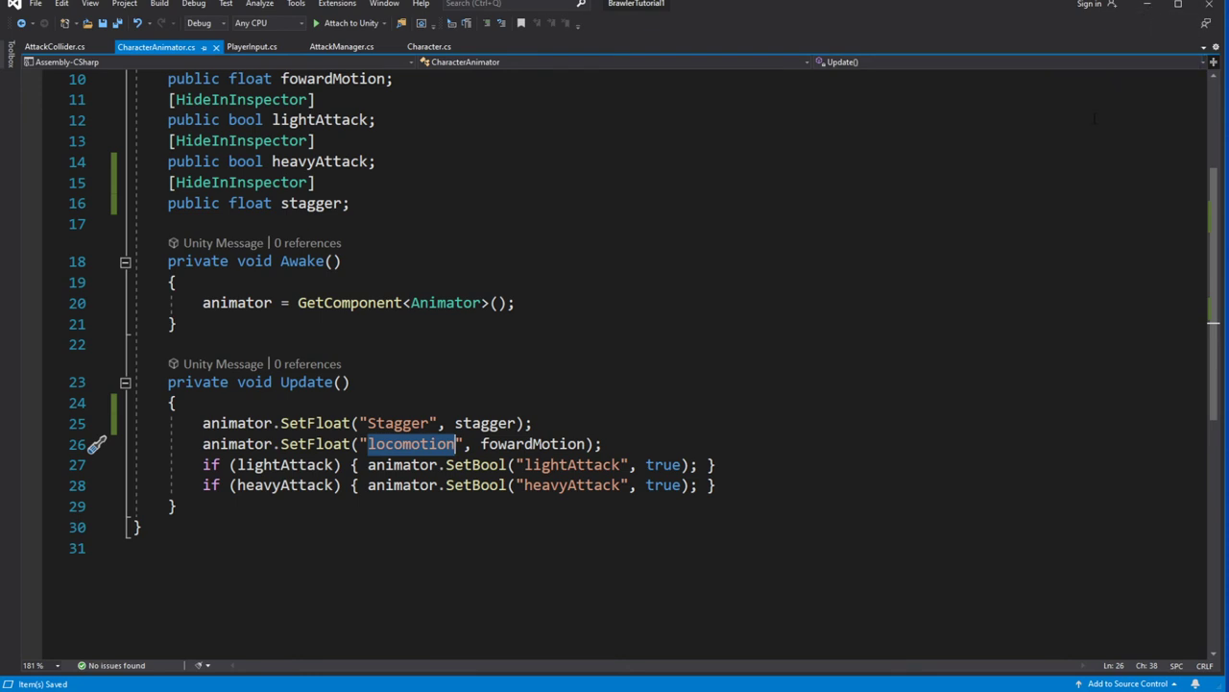
{"action": "left_click", "coordinate": [1149, 4]}
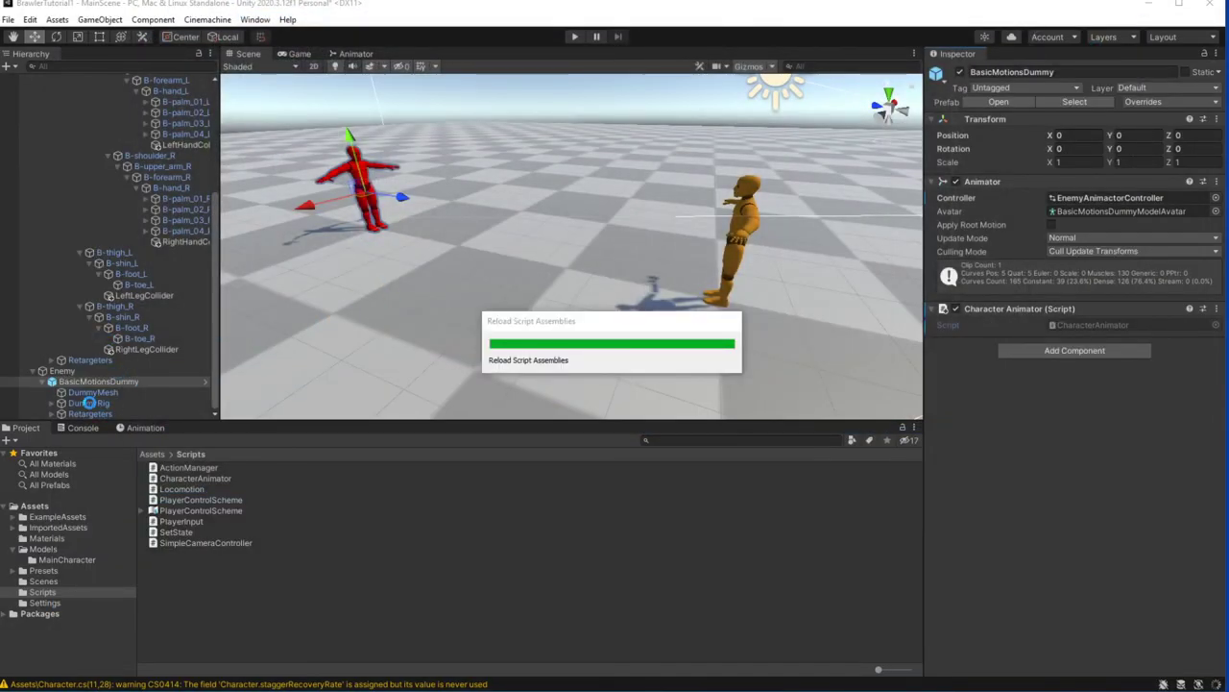
- Add a float parameter named locomotion to the enemy's animator controller
{"action": "left_click", "coordinate": [356, 54]}
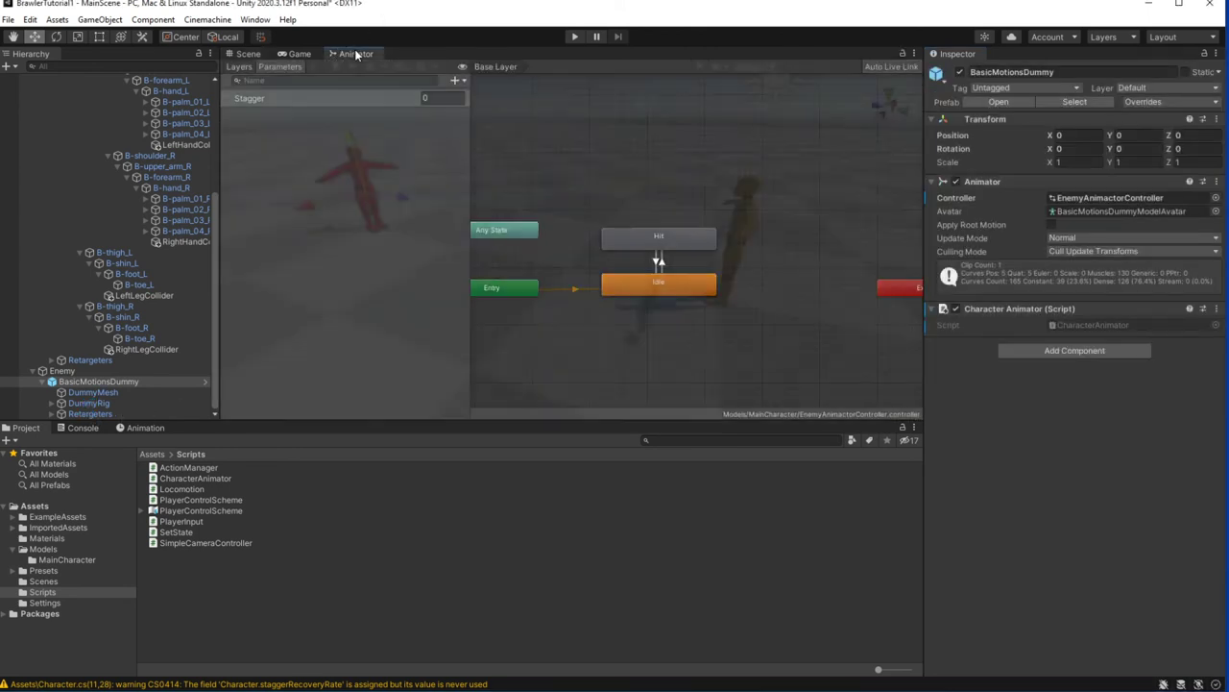
{"action": "left_click", "coordinate": [459, 81]}
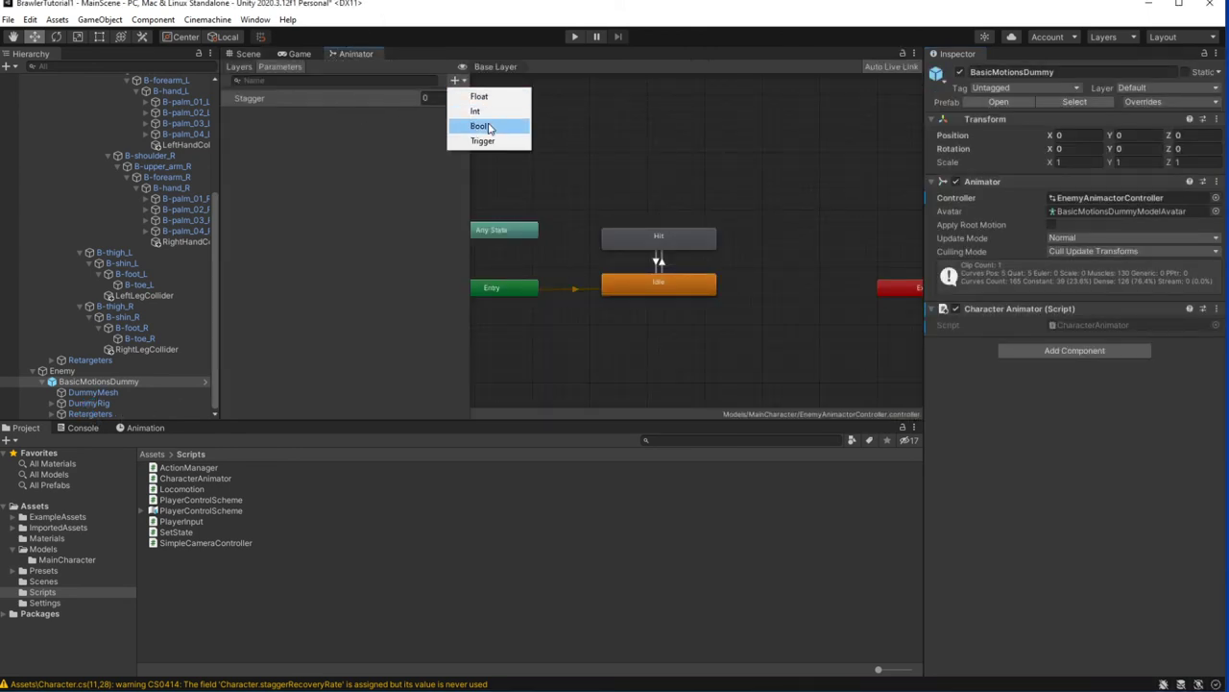
{"action": "left_click", "coordinate": [486, 98]}
{"action": "type", "text": "locomotion"}
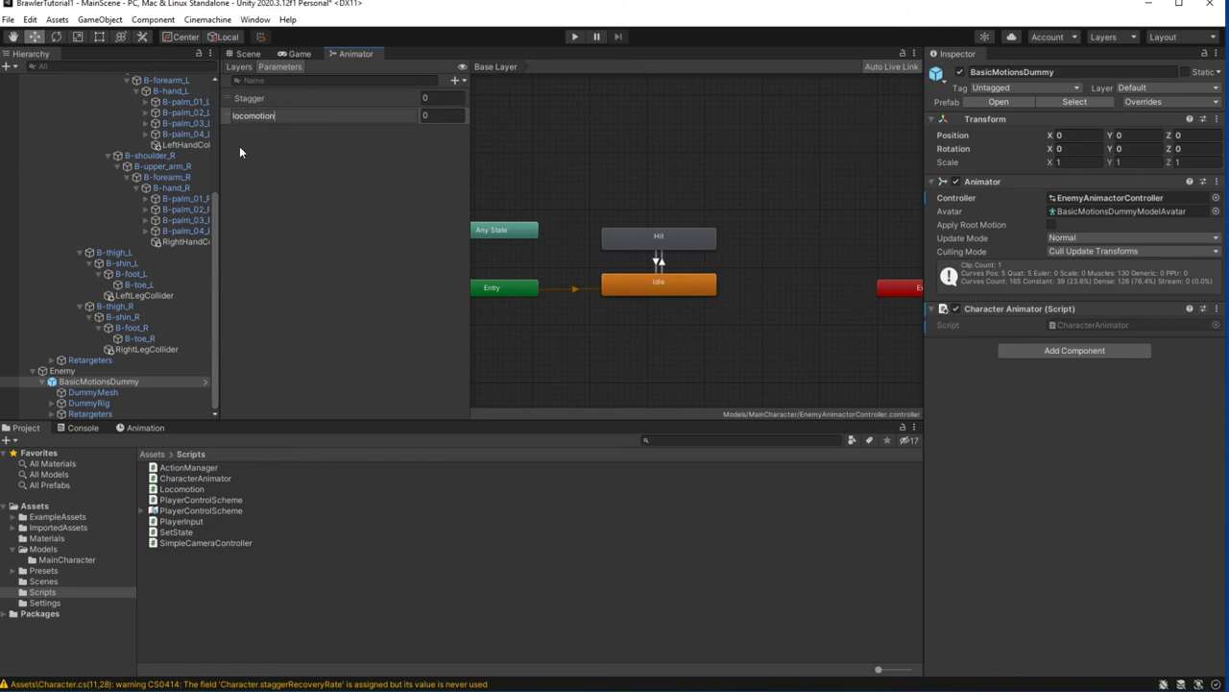
{"action": "key", "text": "Return"}
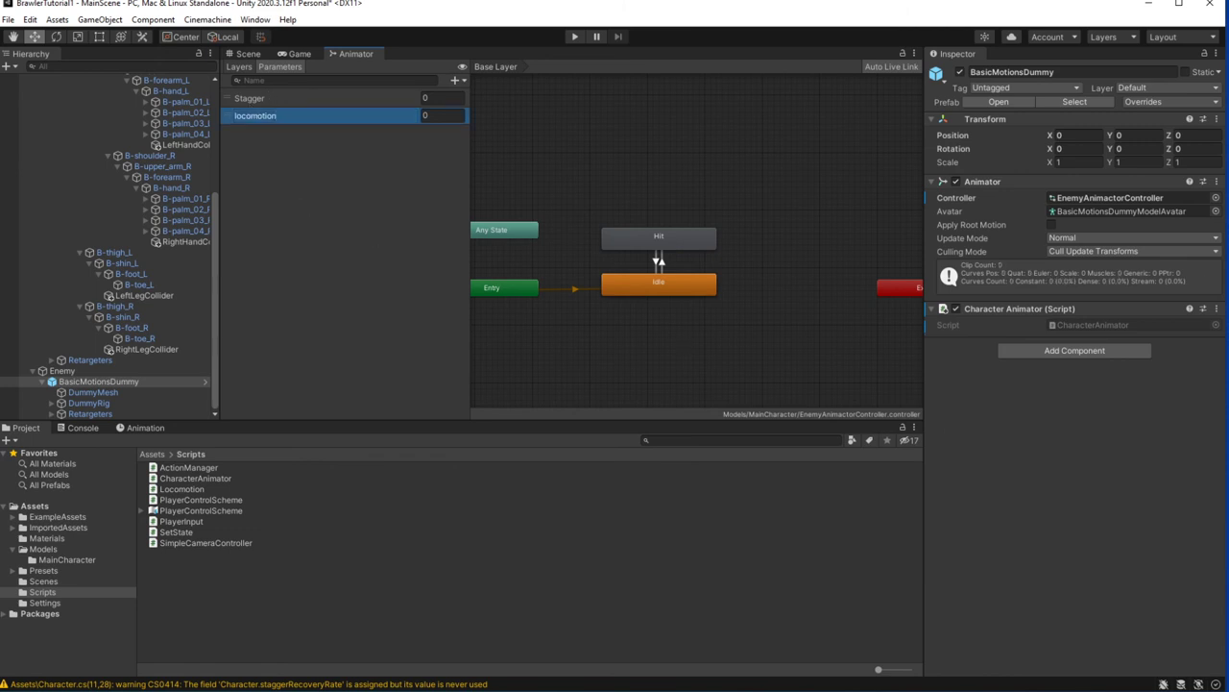
- Open the Enemy's Character script in Visual Studio at the staggerRecoveryRate line
{"action": "left_click", "coordinate": [147, 372]}
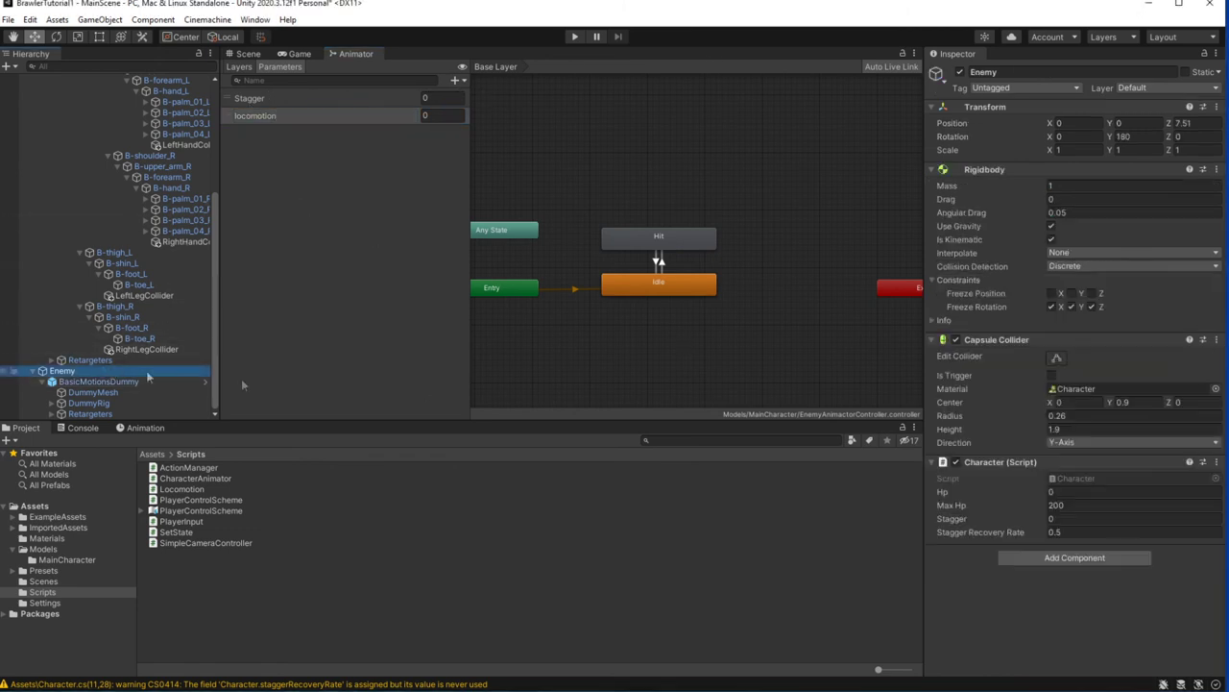
{"action": "double_click", "coordinate": [1093, 483]}
{"action": "left_click", "coordinate": [657, 304]}
- Declare a CharacterAnimator characterAnimator field in the Character script
{"action": "key", "text": "Return"}
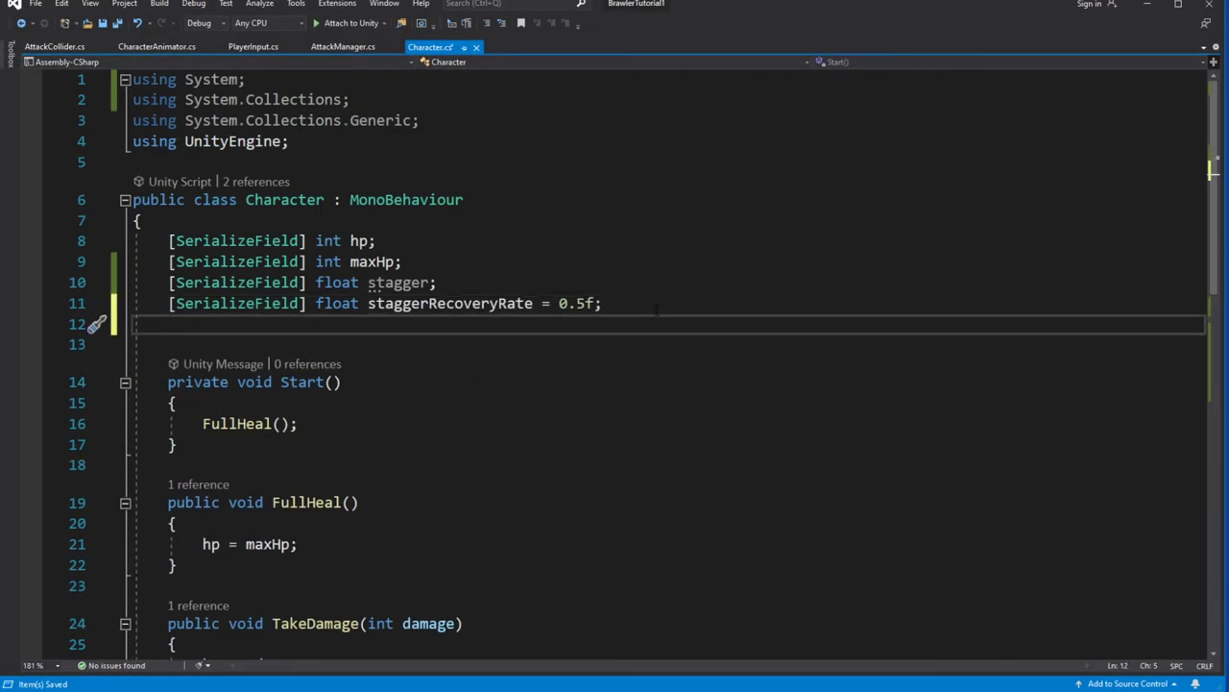
{"action": "type", "text": "Anima"}
{"action": "key", "text": "BackSpace"}
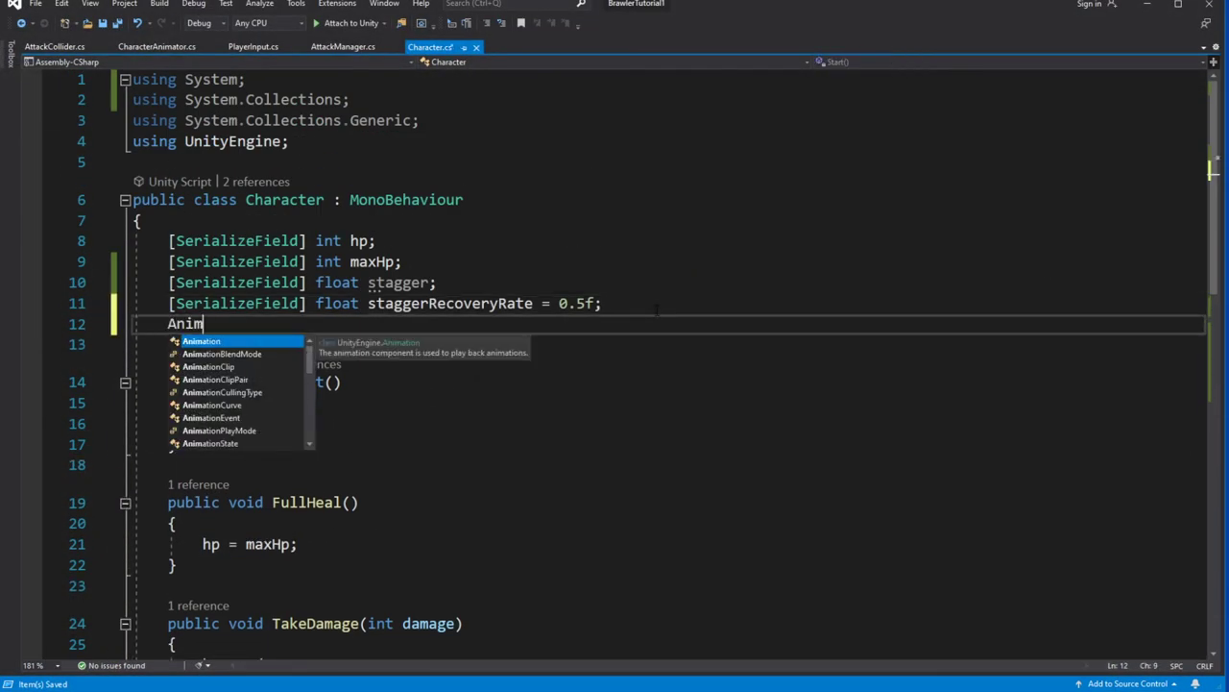
{"action": "key", "text": "BackSpace"}
{"action": "key", "text": "BackSpace"}
{"action": "key", "text": "BackSpace"}
{"action": "type", "text": "CharacterA"}
{"action": "key", "text": "Tab"}
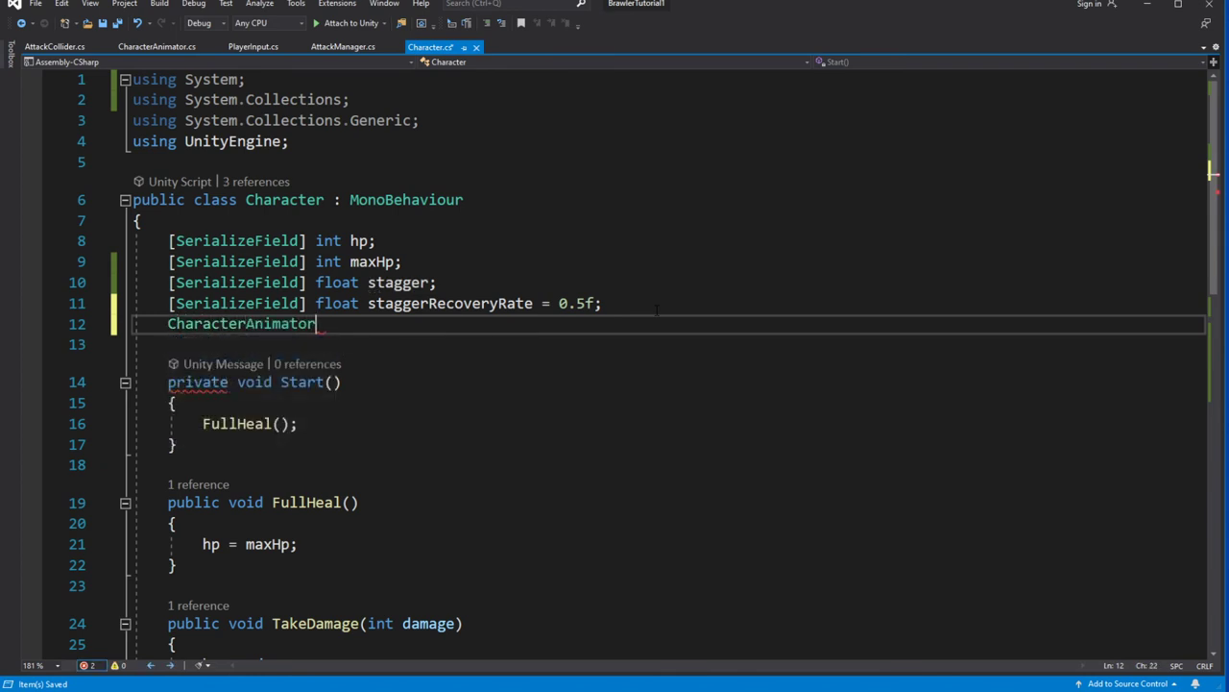
{"action": "key", "text": "Up"}
{"action": "key", "text": "Up"}
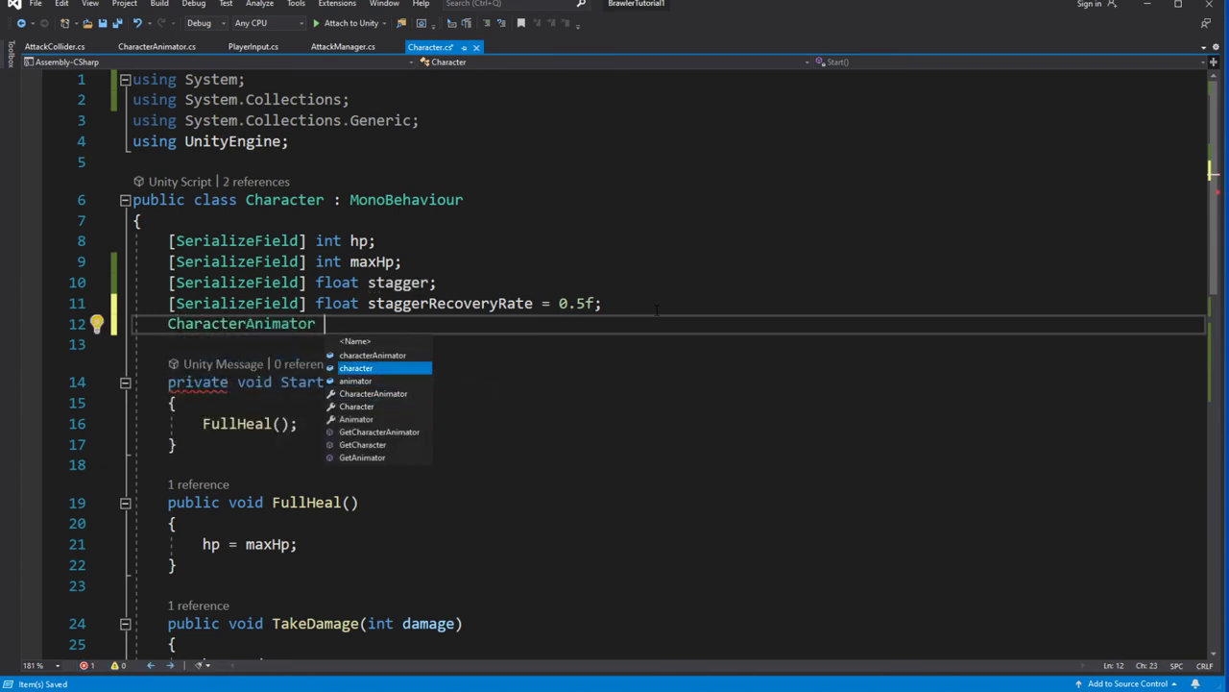
{"action": "key", "text": "Tab"}
{"action": "type", "text": ";"}
- Add an Awake method assigning GetComponentInChildren<CharacterAnimator>() to characterAnimator
{"action": "key", "text": "Down"}
{"action": "key", "text": "Return"}
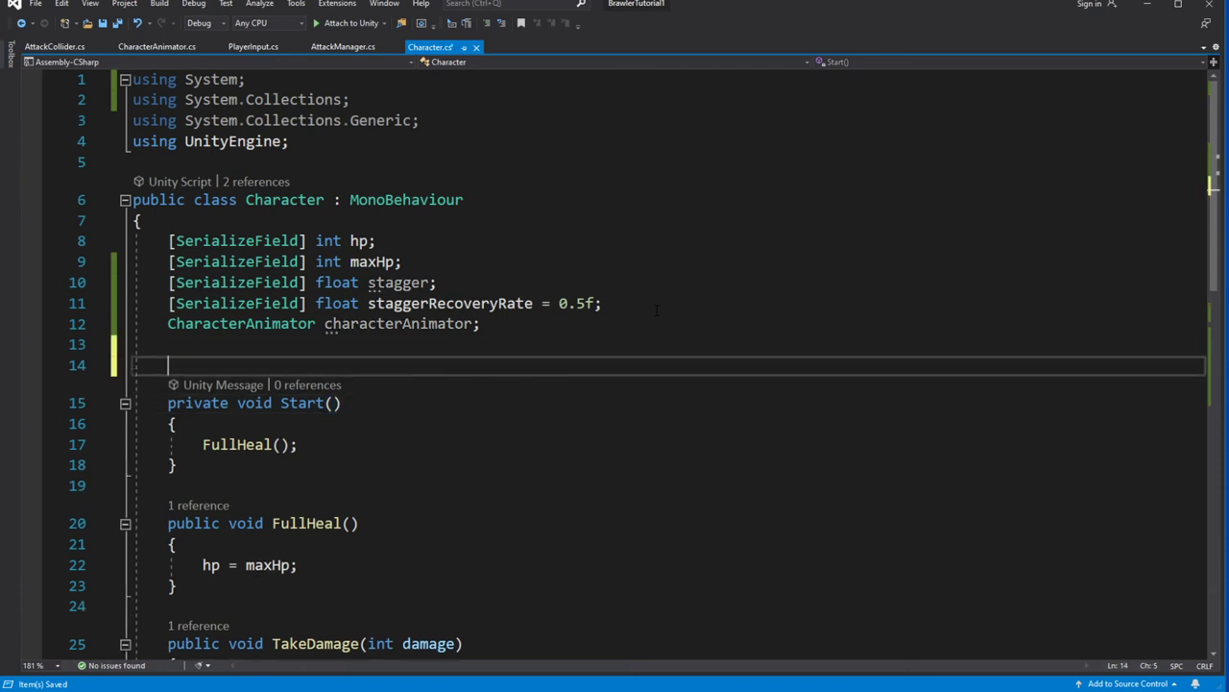
{"action": "key", "text": "Return"}
{"action": "key", "text": "Up"}
{"action": "type", "text": "void Awa"}
{"action": "key", "text": "Tab"}
{"action": "type", "text": "chara"}
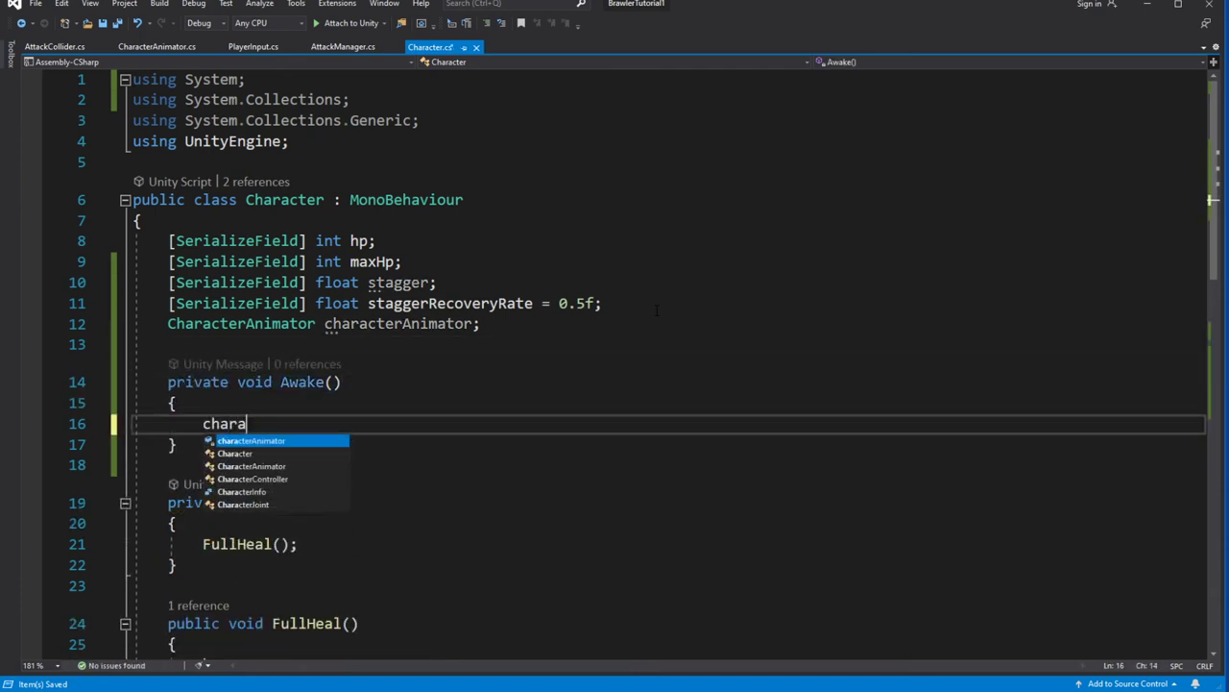
{"action": "type", "text": "cterAnimator = G"}
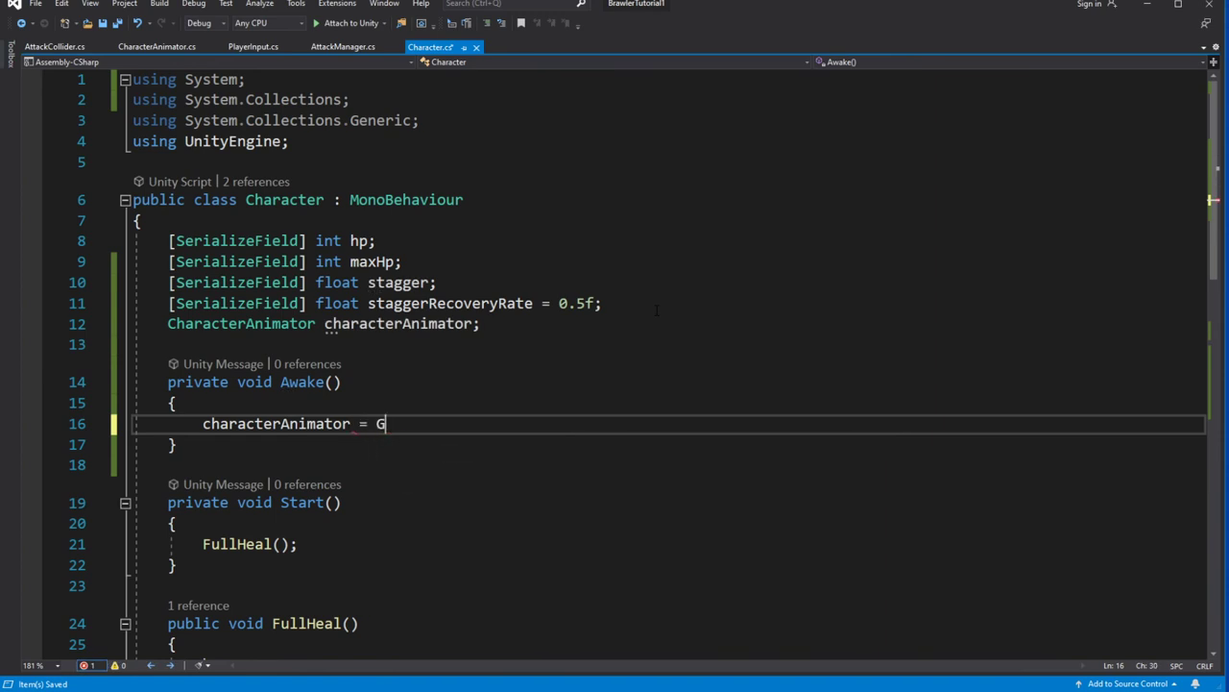
{"action": "type", "text": "etCom"}
{"action": "key", "text": "Down"}
{"action": "key", "text": "Tab"}
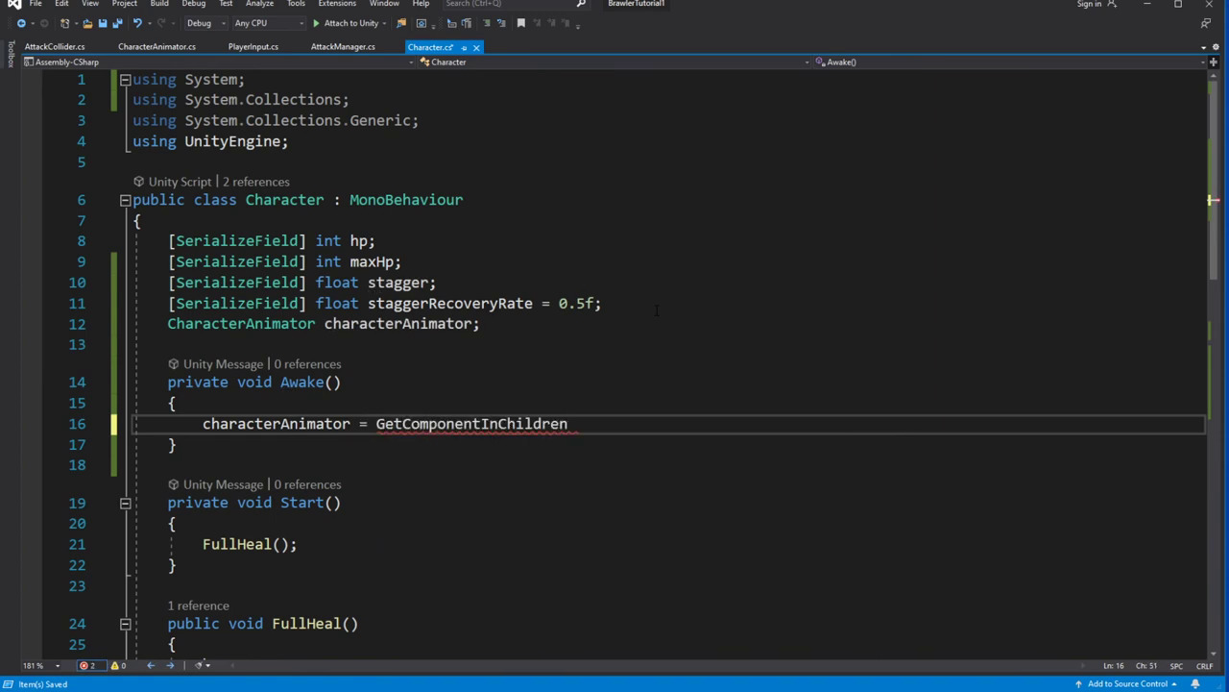
{"action": "type", "text": "<Characte>"}
{"action": "key", "text": "Tab"}
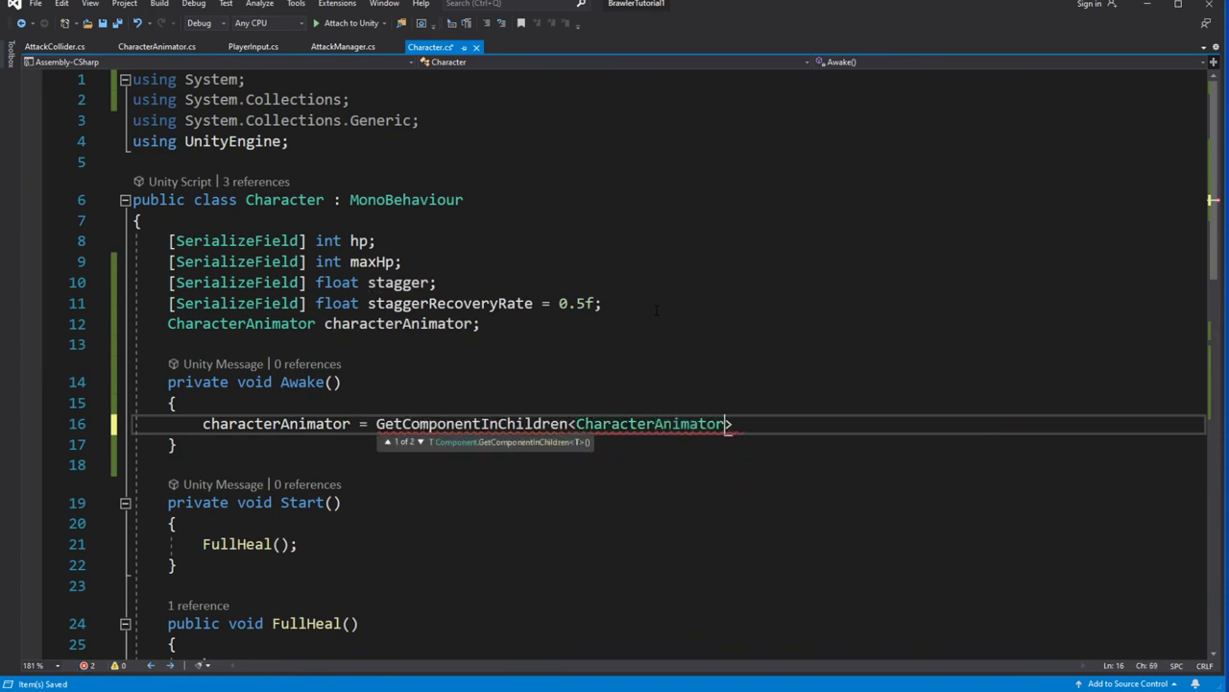
{"action": "type", "text": "();"}
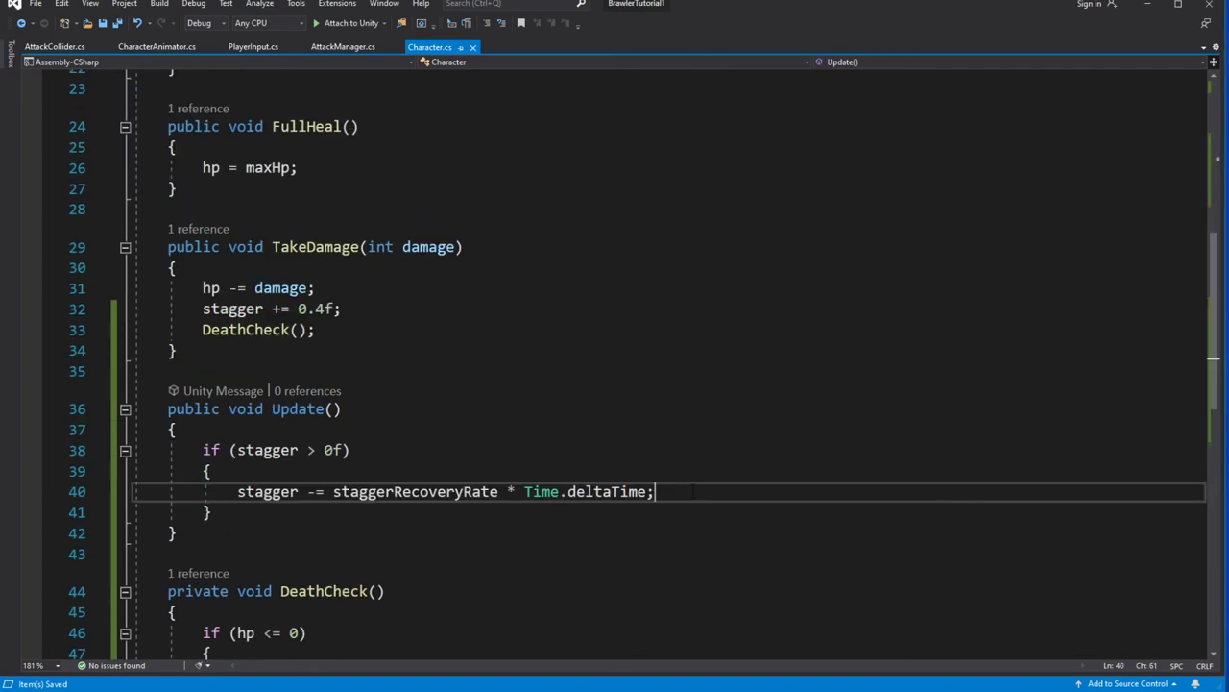
- Append characterAnimator.stagger = stagger; at the end of Update, then return to Unity
{"action": "key", "text": "Down"}
{"action": "key", "text": "Return"}
{"action": "type", "text": "characterA"}
{"action": "key", "text": "Tab"}
{"action": "type", "text": ".st"}
{"action": "key", "text": "Tab"}
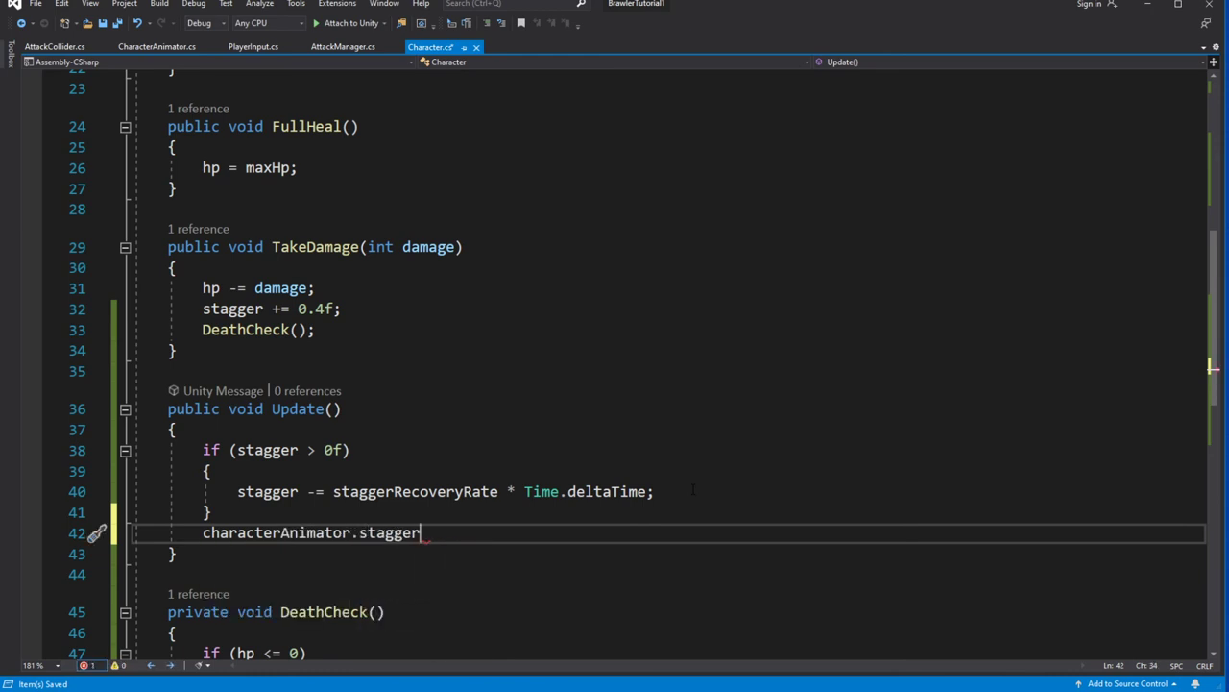
{"action": "type", "text": "= s"}
{"action": "key", "text": "Tab"}
{"action": "type", "text": ";"}
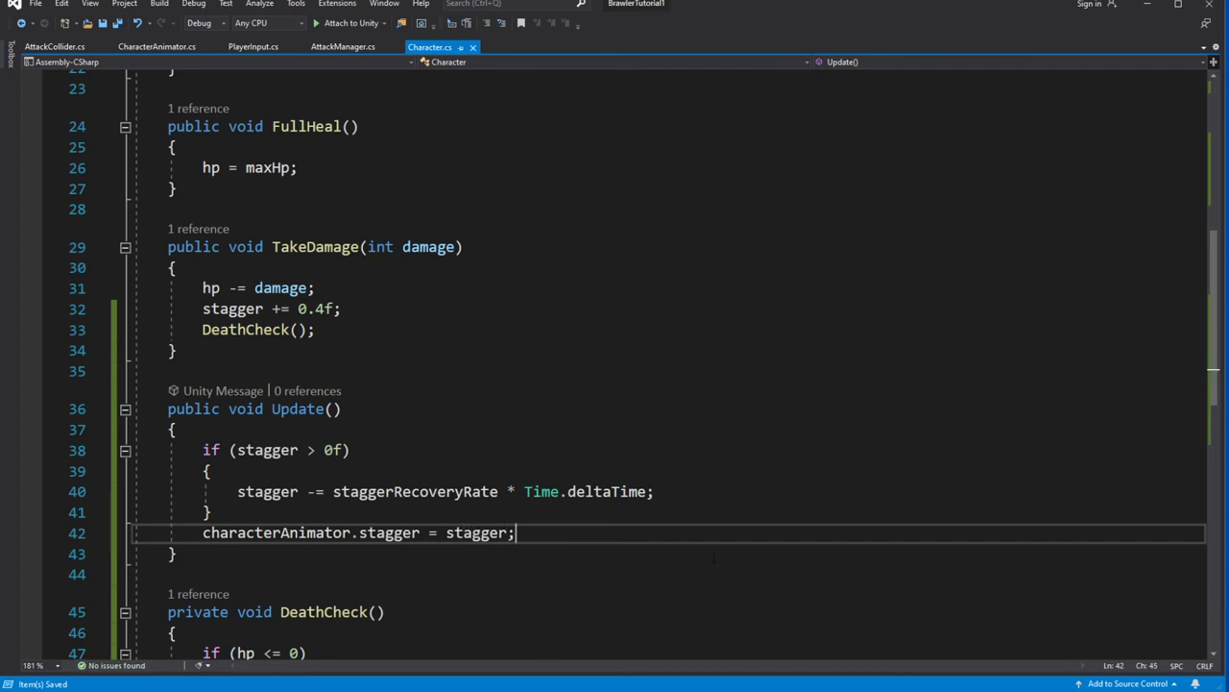
{"action": "scroll", "coordinate": [713, 558], "scroll_direction": "down", "scroll_amount": 2}
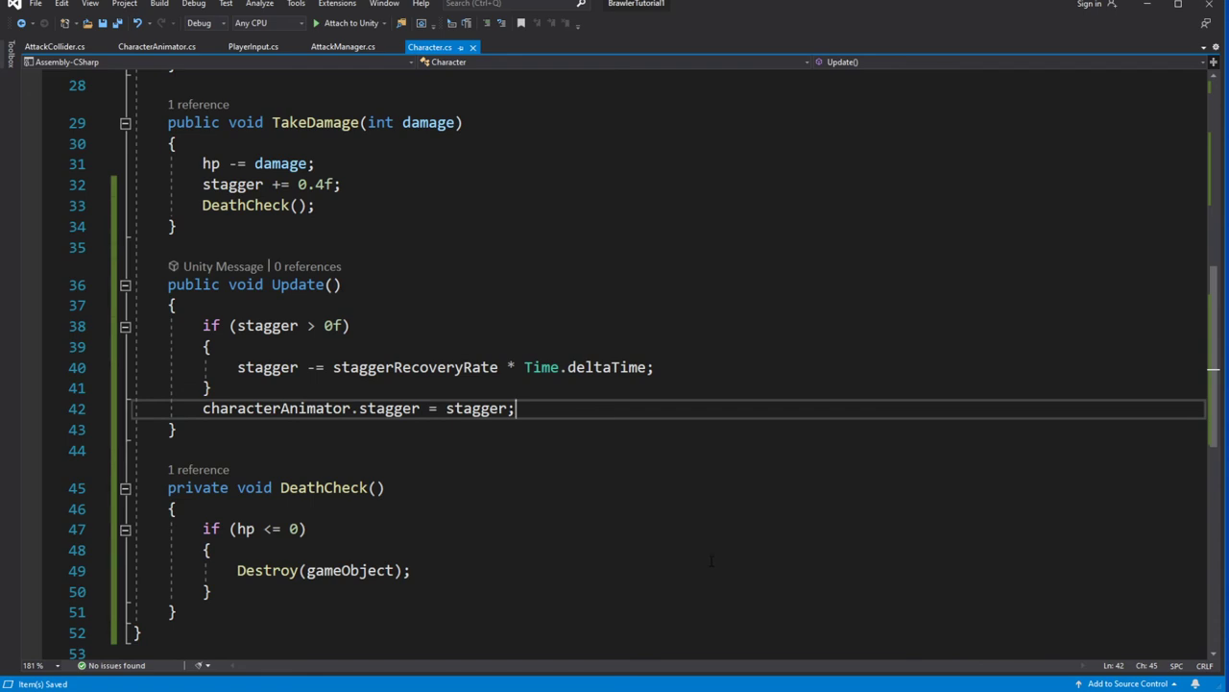
{"action": "key", "text": "alt+Tab"}
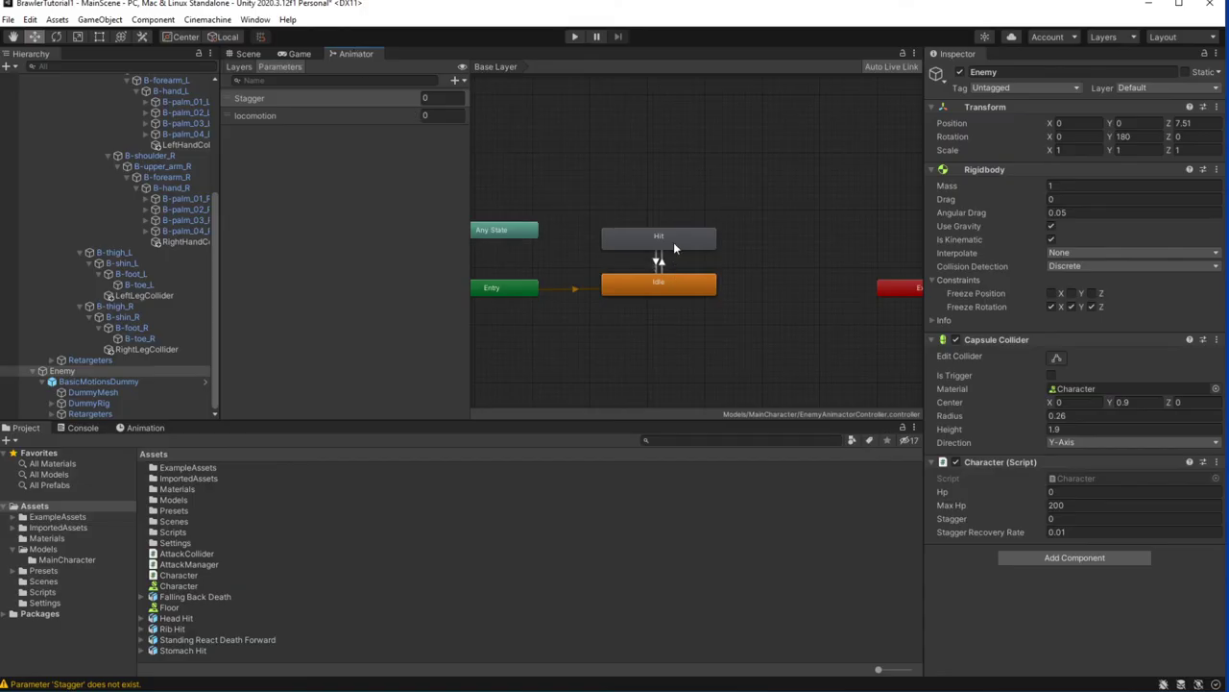
{"action": "left_click", "coordinate": [673, 248]}
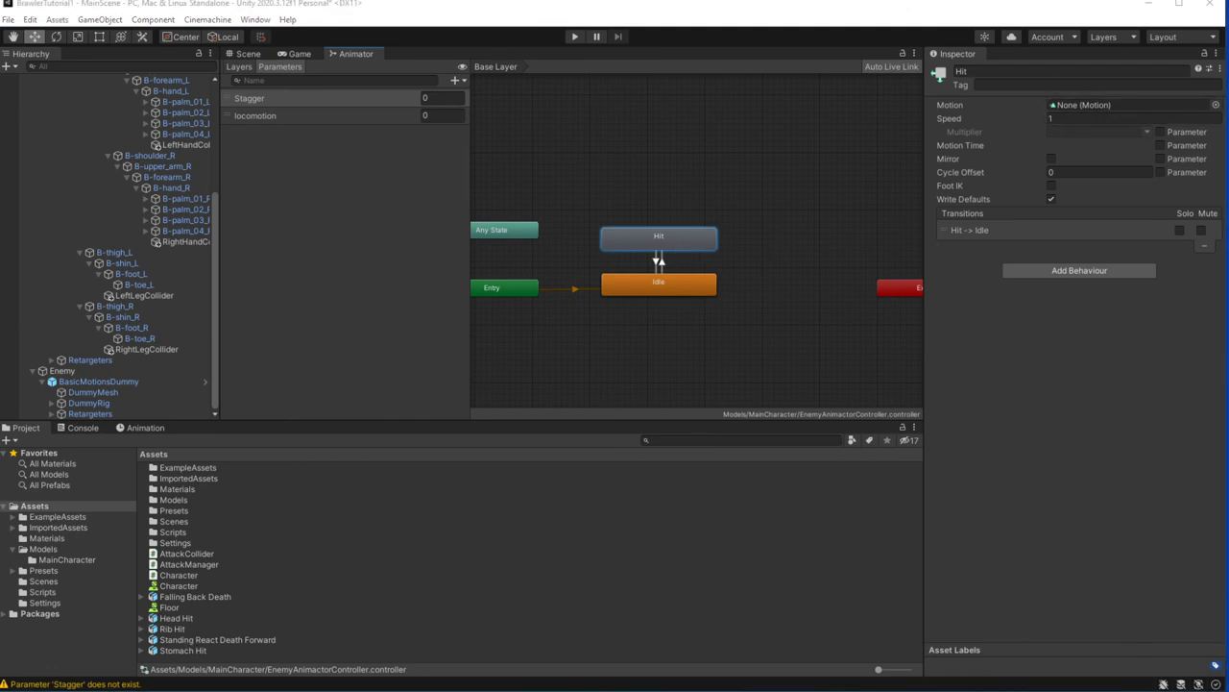
- Preview the Rib Hit, Stomach Hit and Head Hit animation clips
{"action": "left_click", "coordinate": [173, 531]}
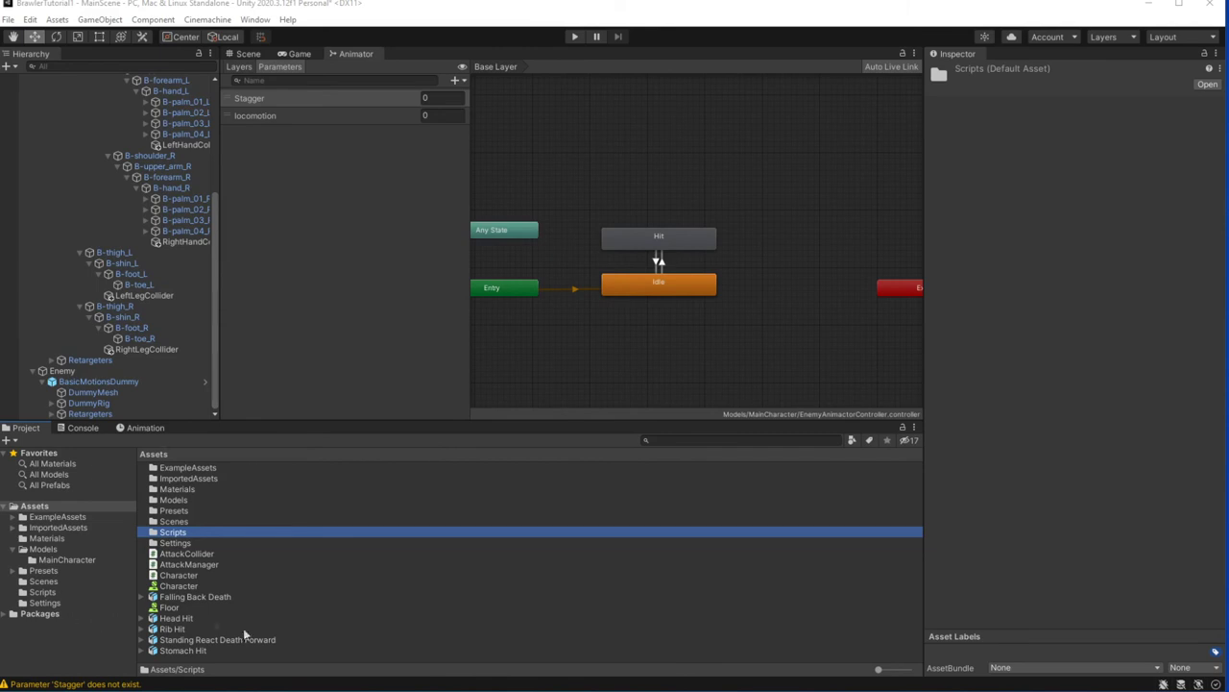
{"action": "left_click", "coordinate": [197, 628]}
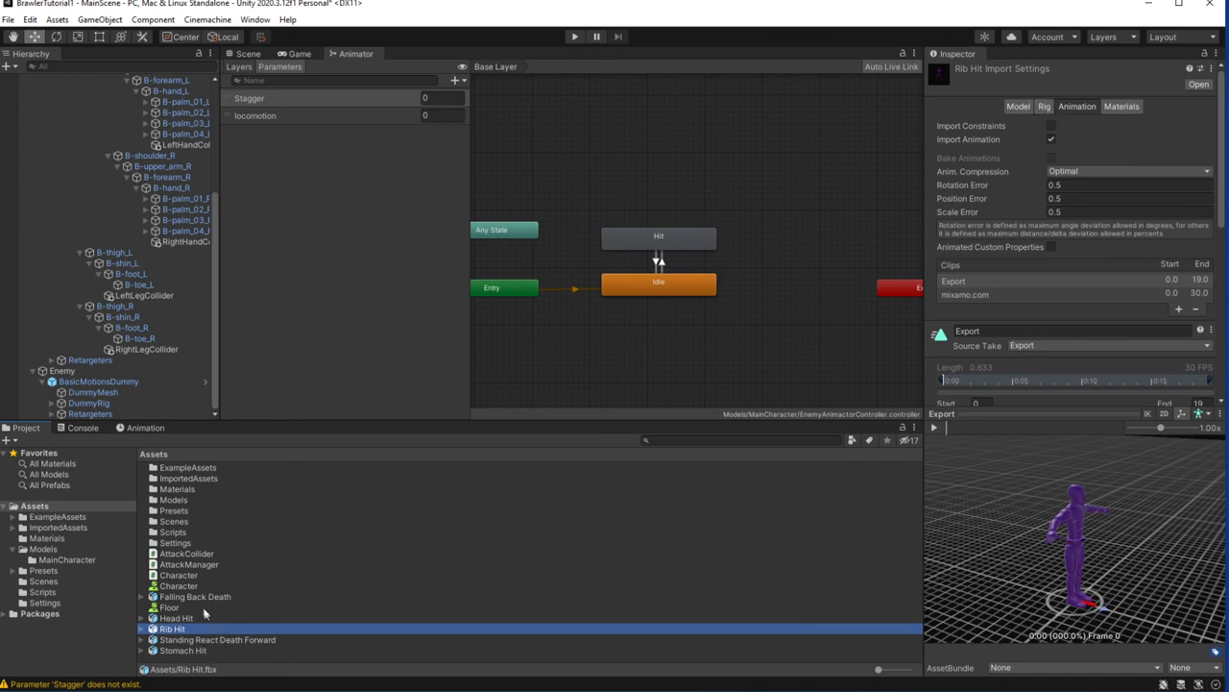
{"action": "left_click", "coordinate": [196, 650]}
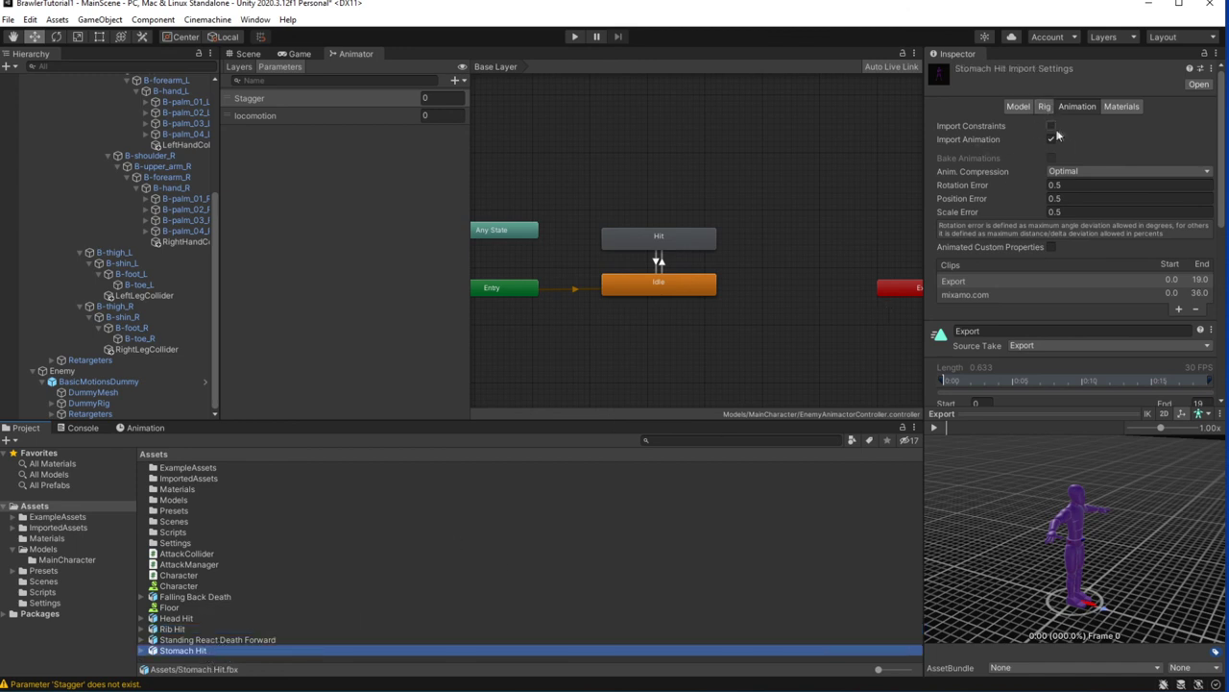
{"action": "left_click", "coordinate": [1048, 107]}
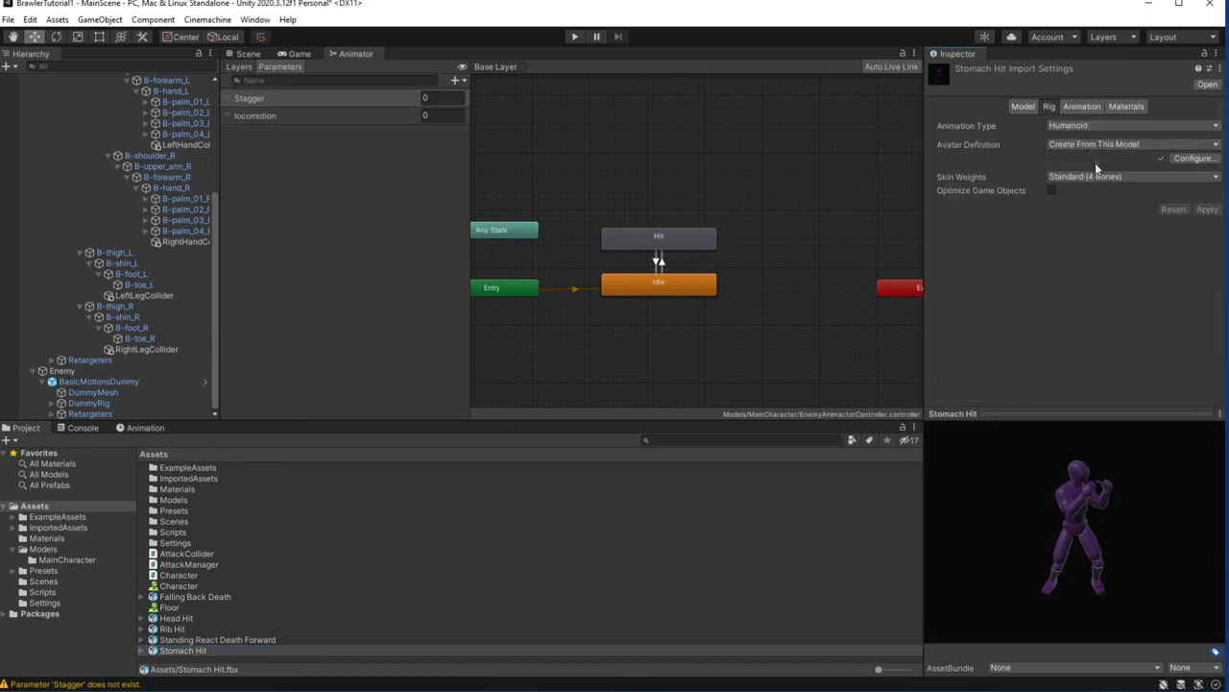
{"action": "left_click", "coordinate": [1083, 107]}
{"action": "scroll", "coordinate": [986, 112], "scroll_direction": "down", "scroll_amount": 5}
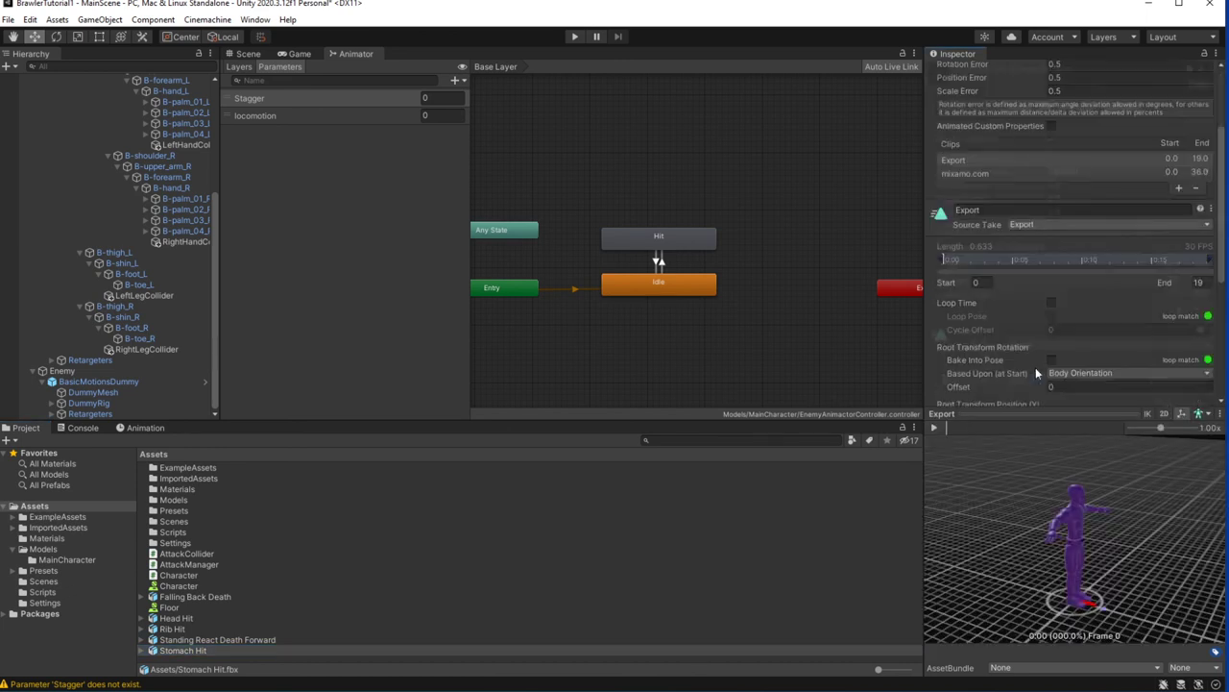
{"action": "scroll", "coordinate": [982, 187], "scroll_direction": "up", "scroll_amount": 3}
{"action": "left_click", "coordinate": [975, 174]}
{"action": "left_click", "coordinate": [935, 427]}
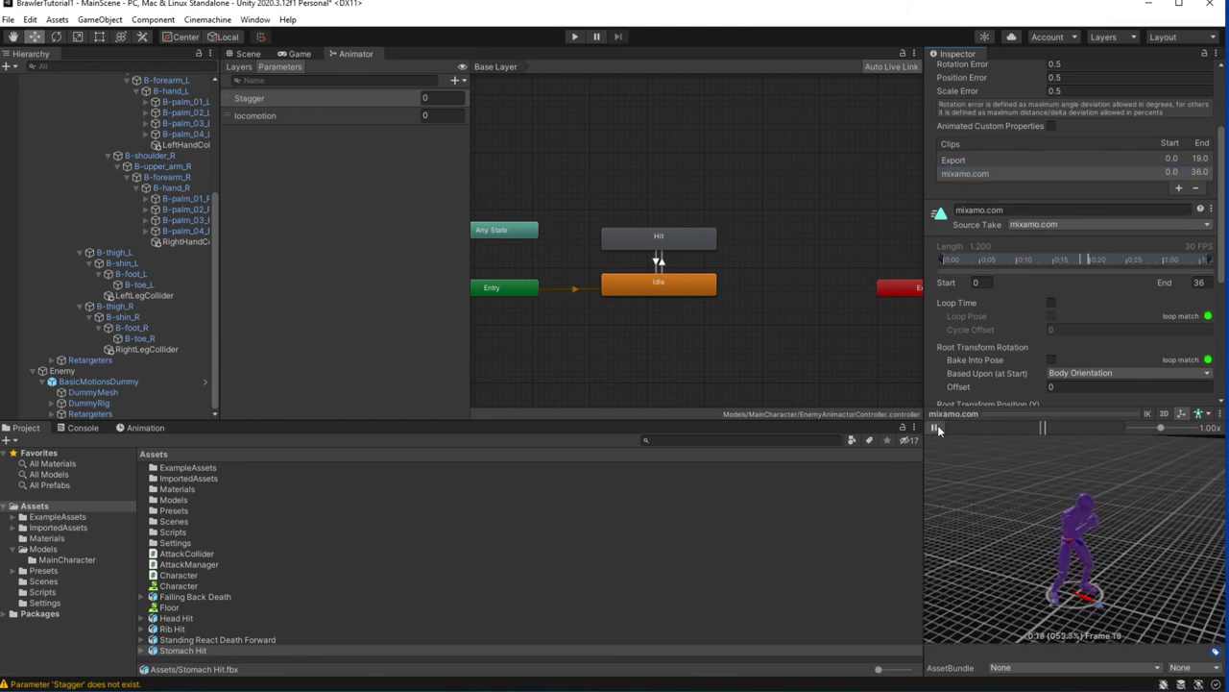
{"action": "left_click", "coordinate": [207, 640]}
{"action": "left_click", "coordinate": [173, 628]}
{"action": "left_click", "coordinate": [177, 617]}
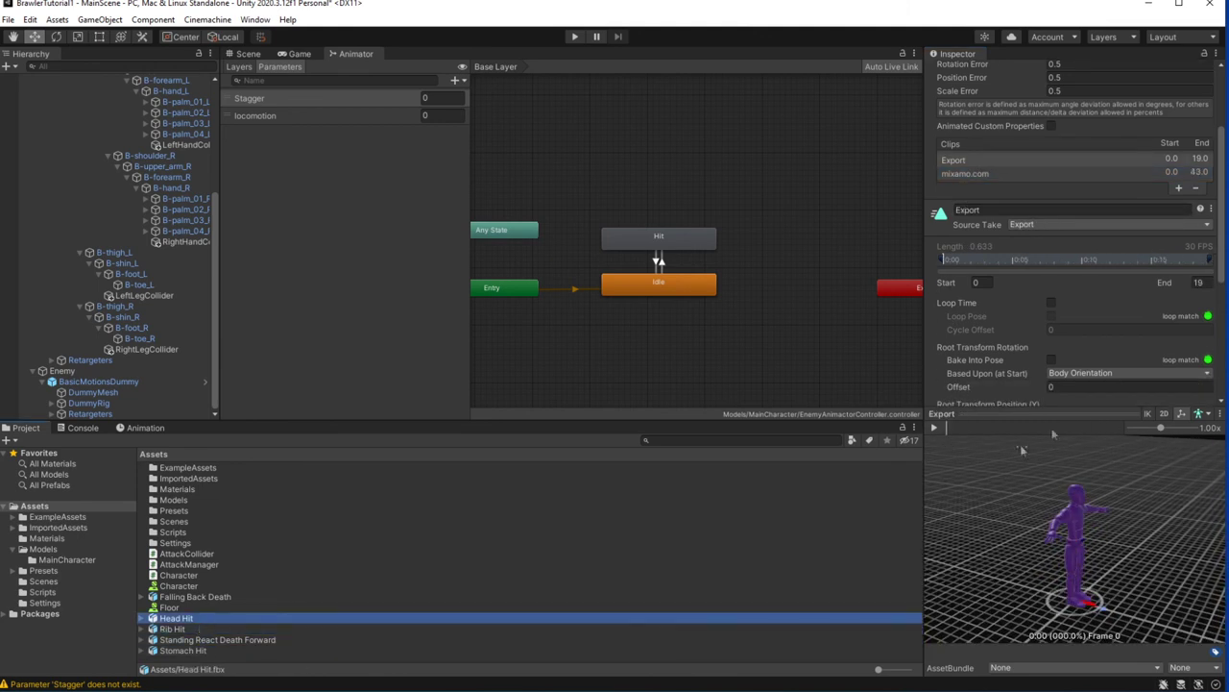
{"action": "left_click", "coordinate": [972, 174]}
{"action": "left_click", "coordinate": [934, 429]}
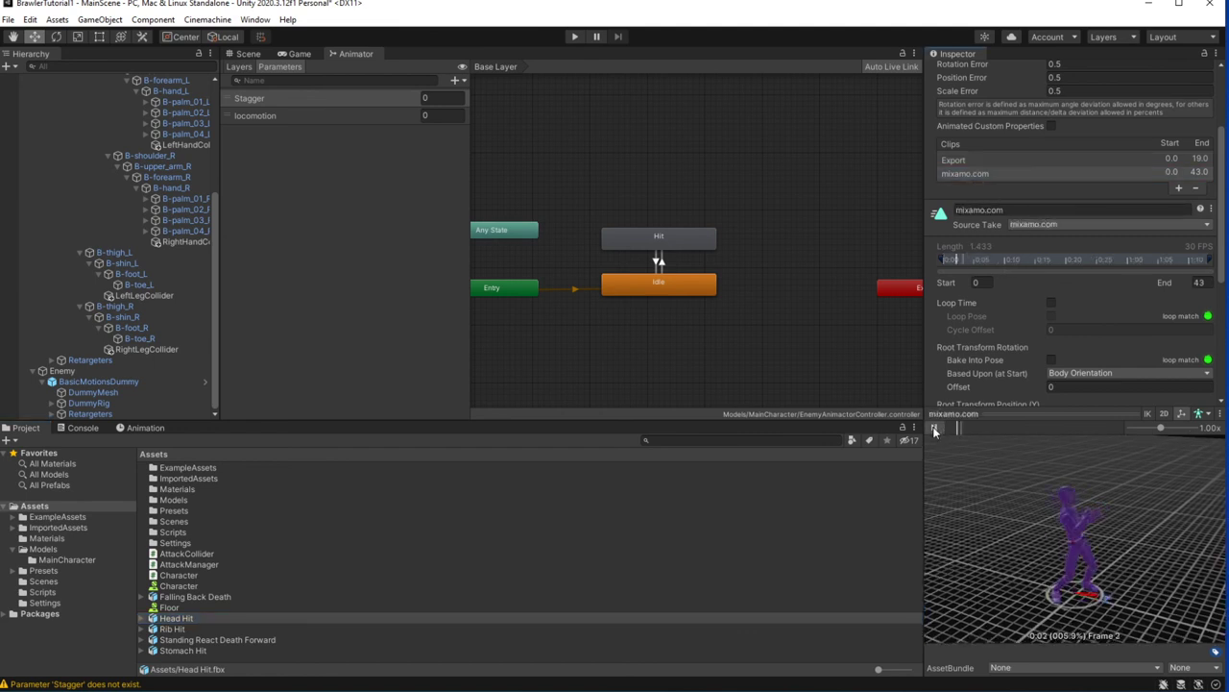
{"action": "left_click", "coordinate": [935, 429]}
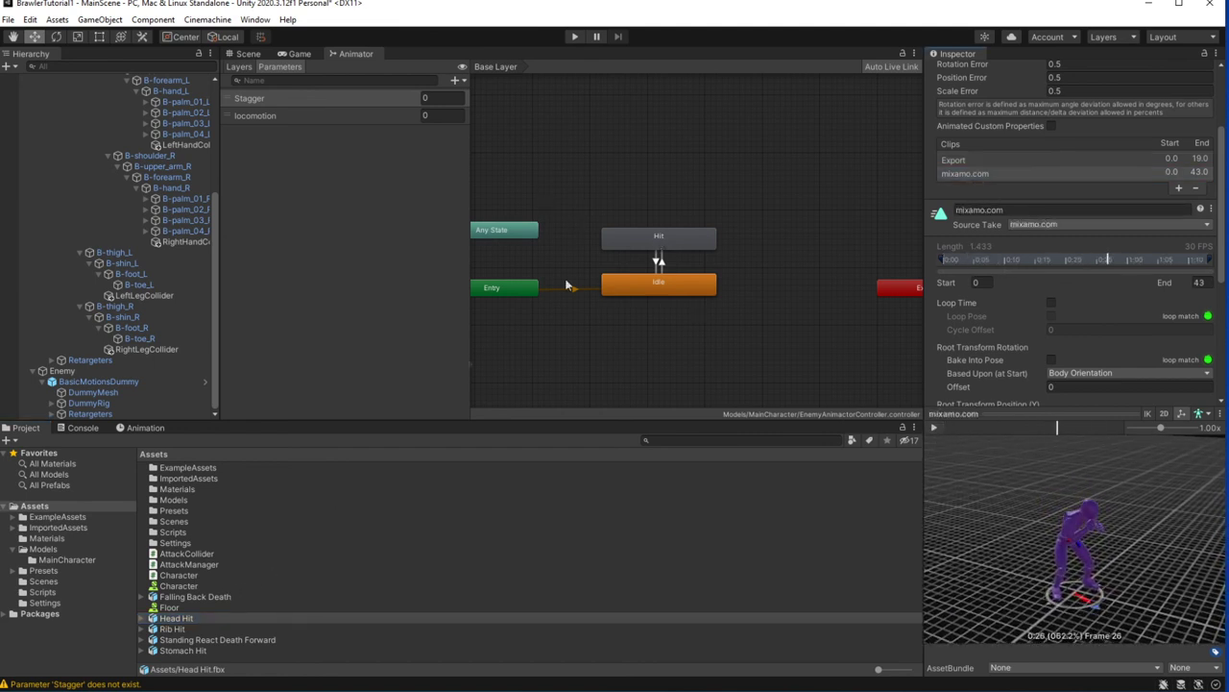
- Assign Head Hit's mixamo.com clip as the Hit state's Motion
{"action": "left_click", "coordinate": [634, 240]}
{"action": "left_click", "coordinate": [141, 617]}
{"action": "scroll", "coordinate": [183, 620], "scroll_direction": "down", "scroll_amount": 3}
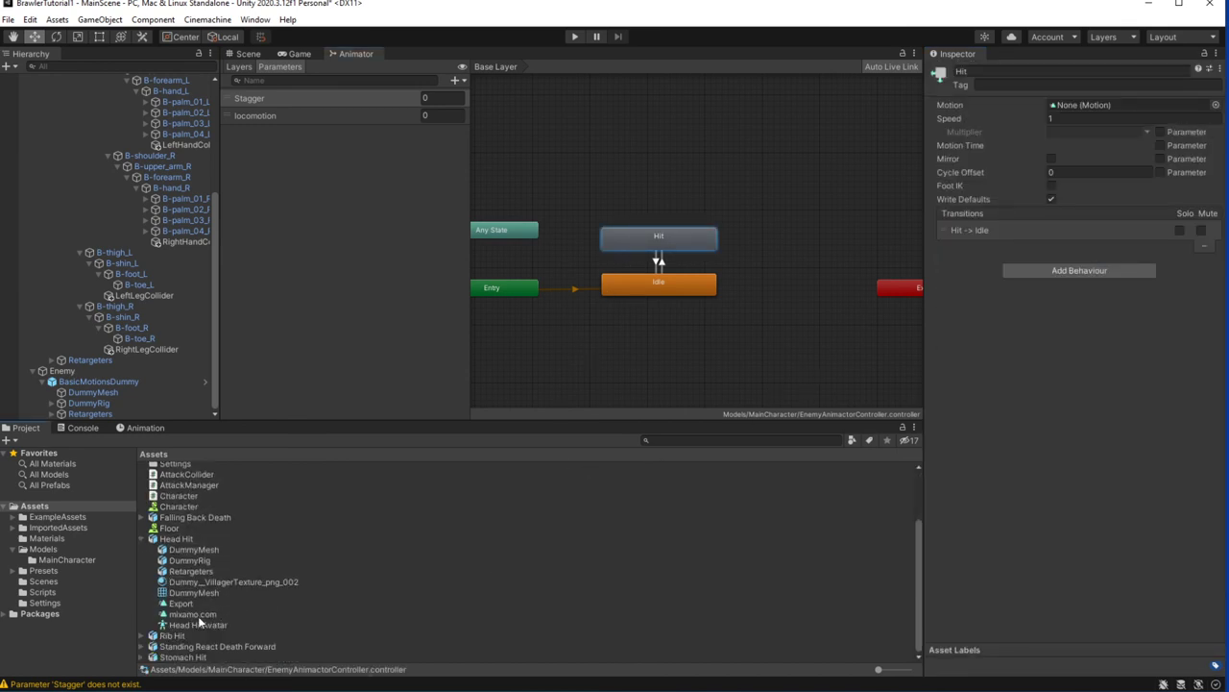
{"action": "left_click_drag", "start_coordinate": [188, 615], "coordinate": [1085, 105]}
- Rename the Head Hit clip to HitInTheHead and apply the import settings
{"action": "left_click", "coordinate": [176, 539]}
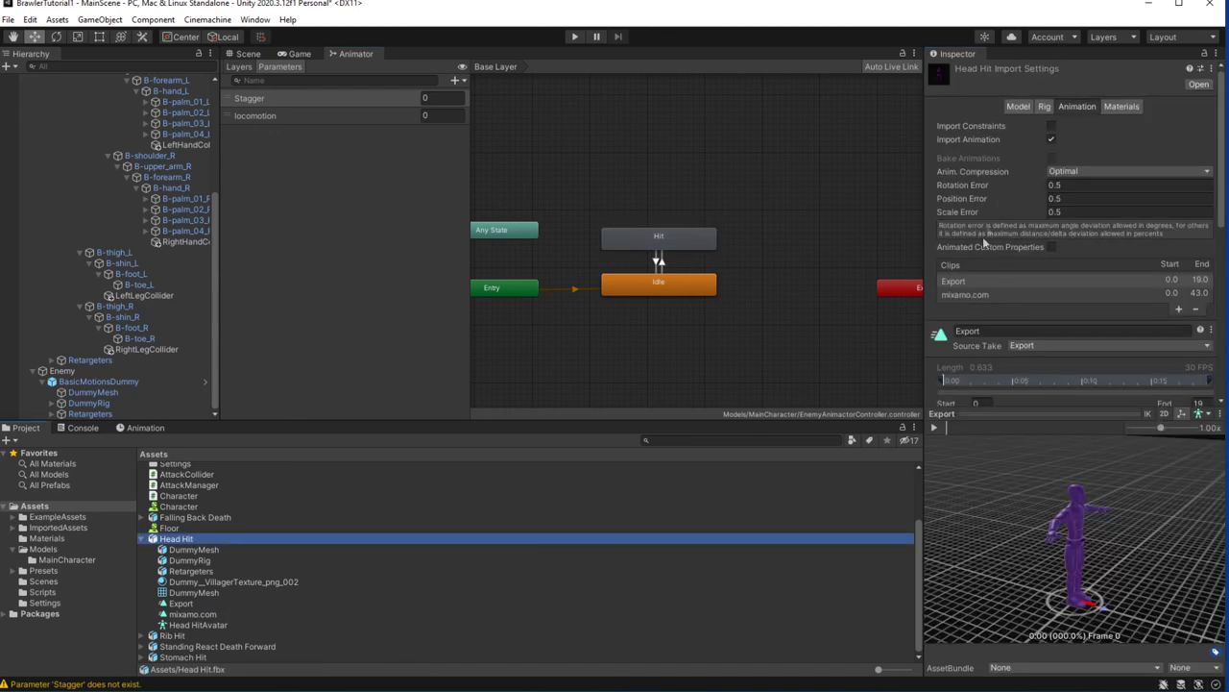
{"action": "left_click", "coordinate": [1020, 289]}
{"action": "scroll", "coordinate": [1021, 289], "scroll_direction": "down", "scroll_amount": 3}
{"action": "left_click", "coordinate": [1006, 209]}
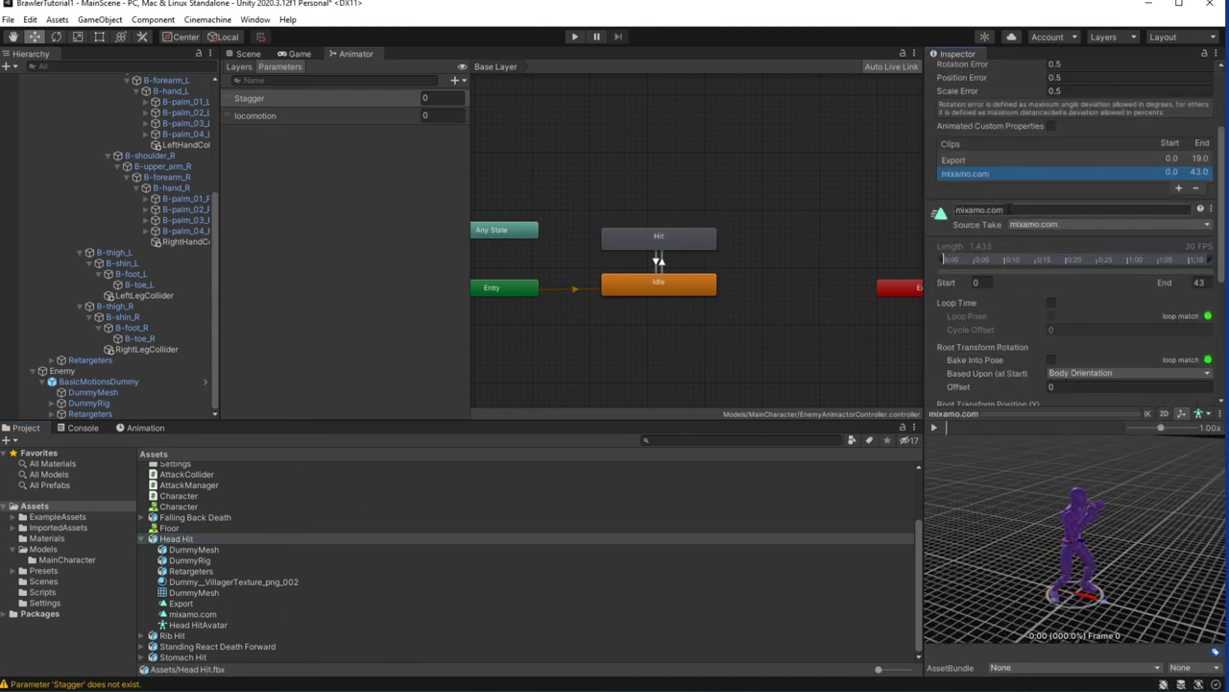
{"action": "type", "text": "Hea"}
{"action": "type", "text": "d"}
{"action": "key", "text": "Return"}
{"action": "left_click", "coordinate": [673, 242]}
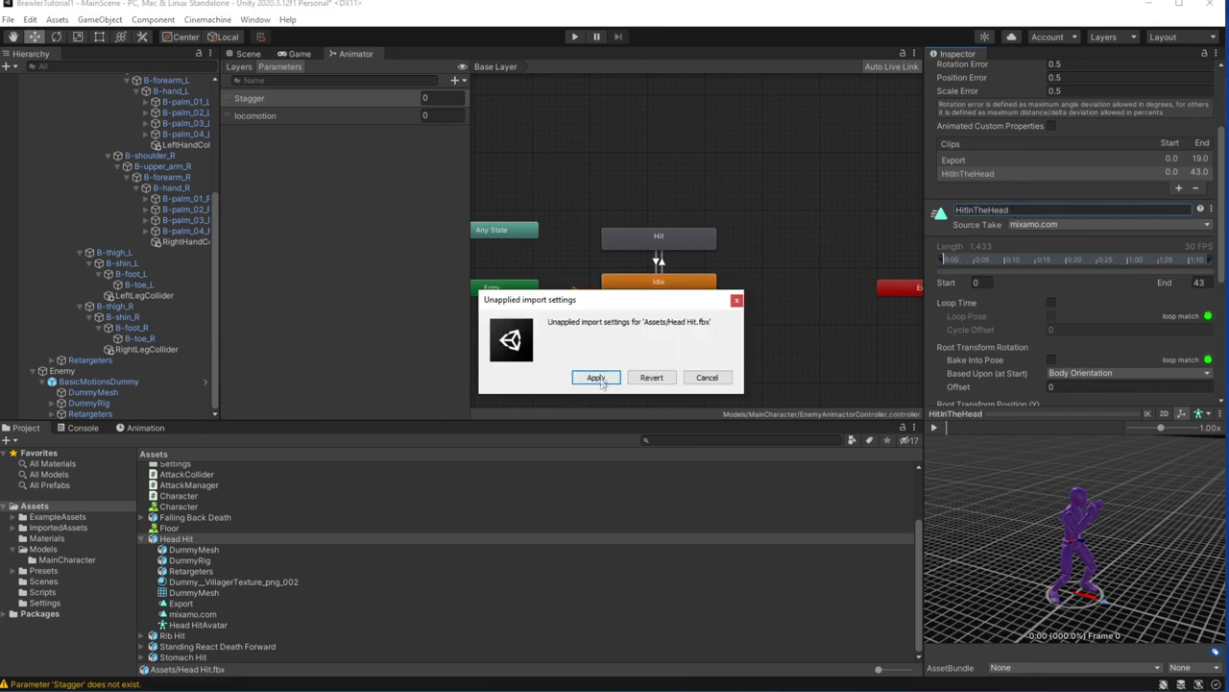
{"action": "left_click", "coordinate": [597, 378]}
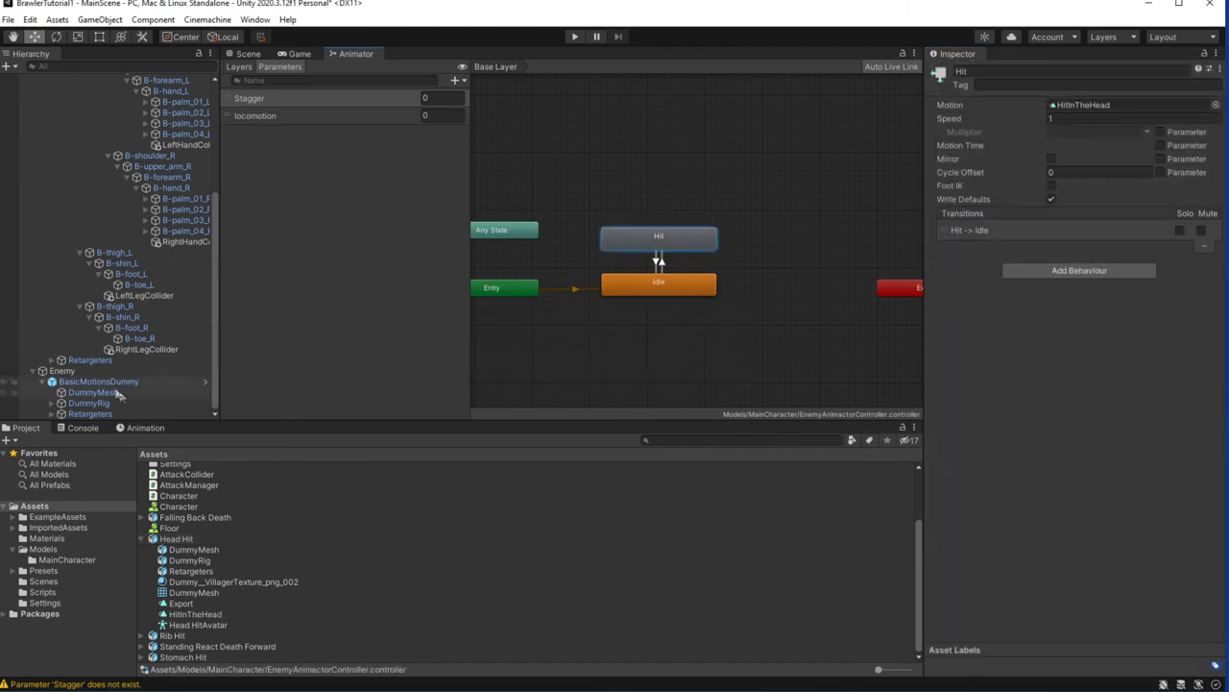
{"action": "scroll", "coordinate": [84, 137], "scroll_direction": "up", "scroll_amount": 6}
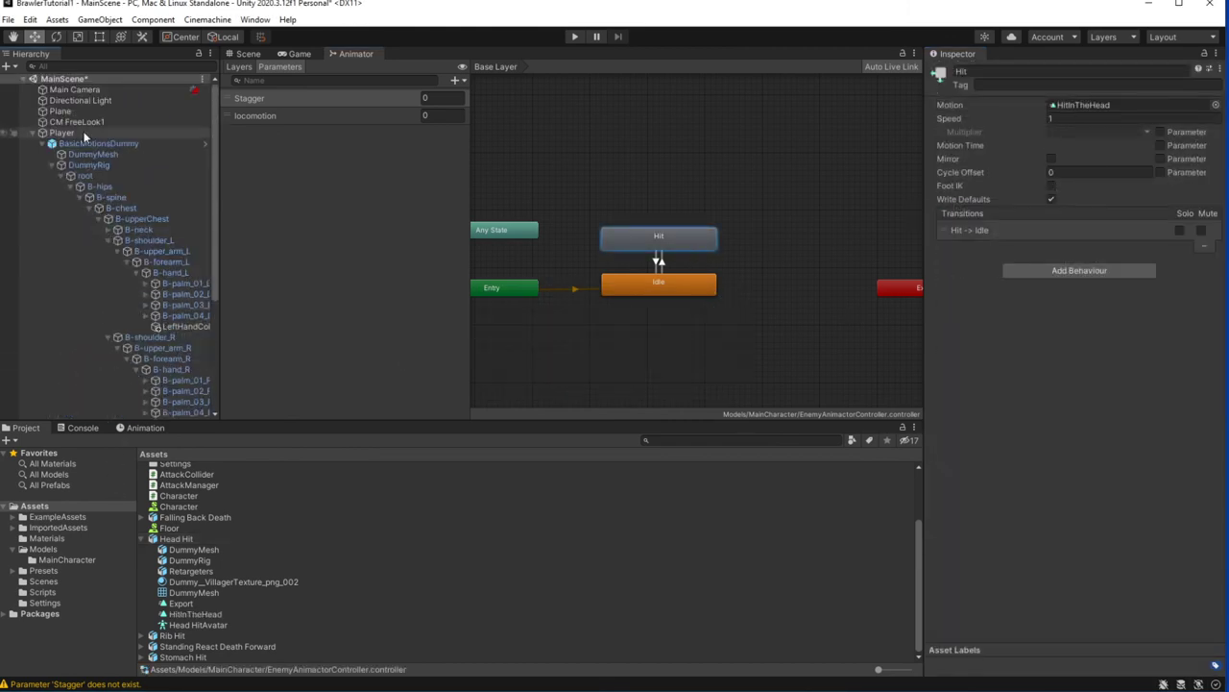
{"action": "scroll", "coordinate": [89, 134], "scroll_direction": "down", "scroll_amount": 5}
- Set the Enemy's Stagger Recovery Rate to 0.2
{"action": "left_click", "coordinate": [127, 371]}
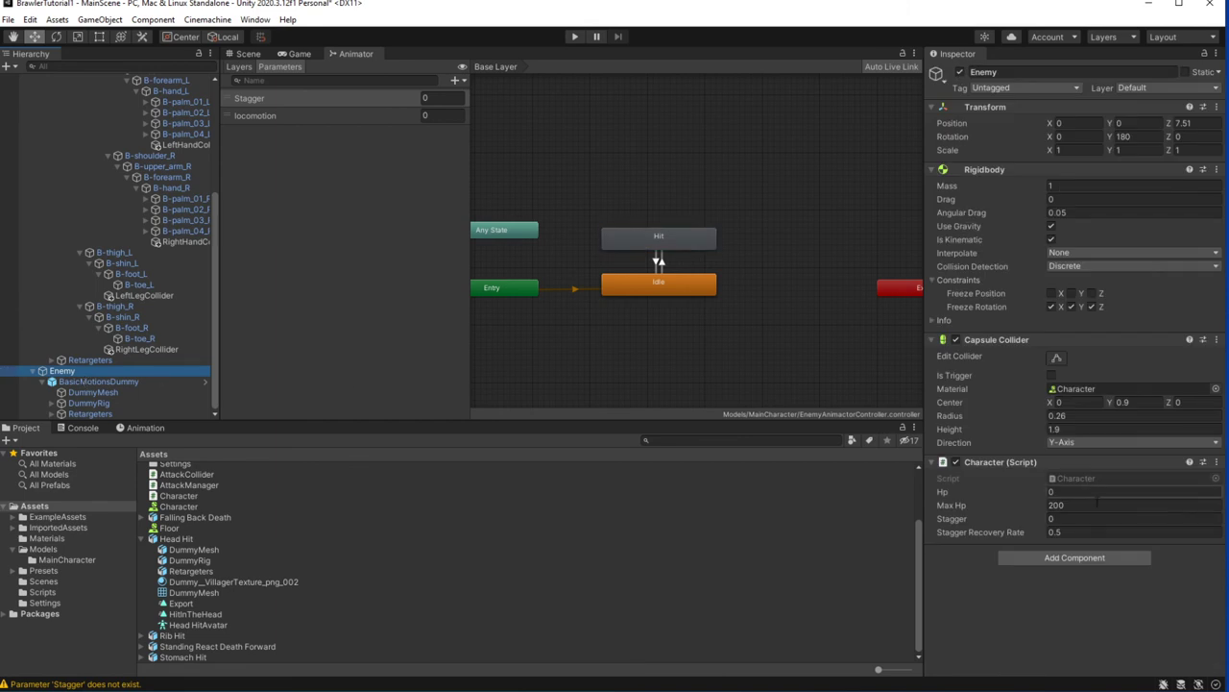
{"action": "left_click", "coordinate": [248, 54]}
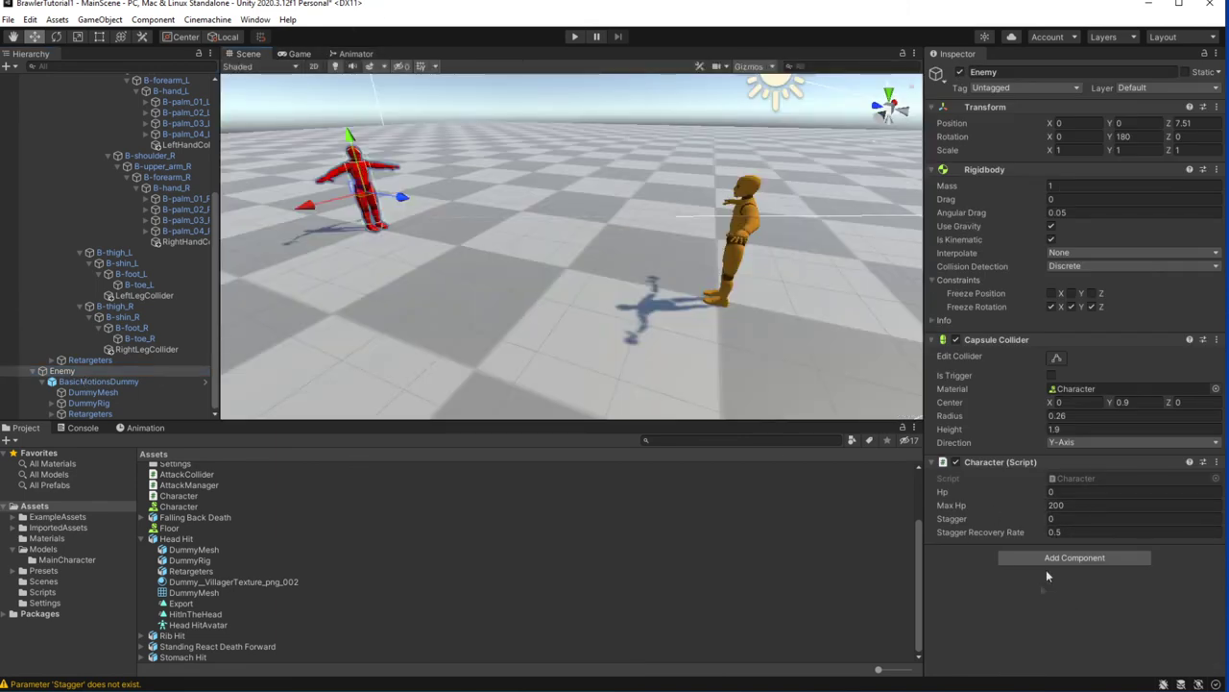
{"action": "double_click", "coordinate": [1064, 532]}
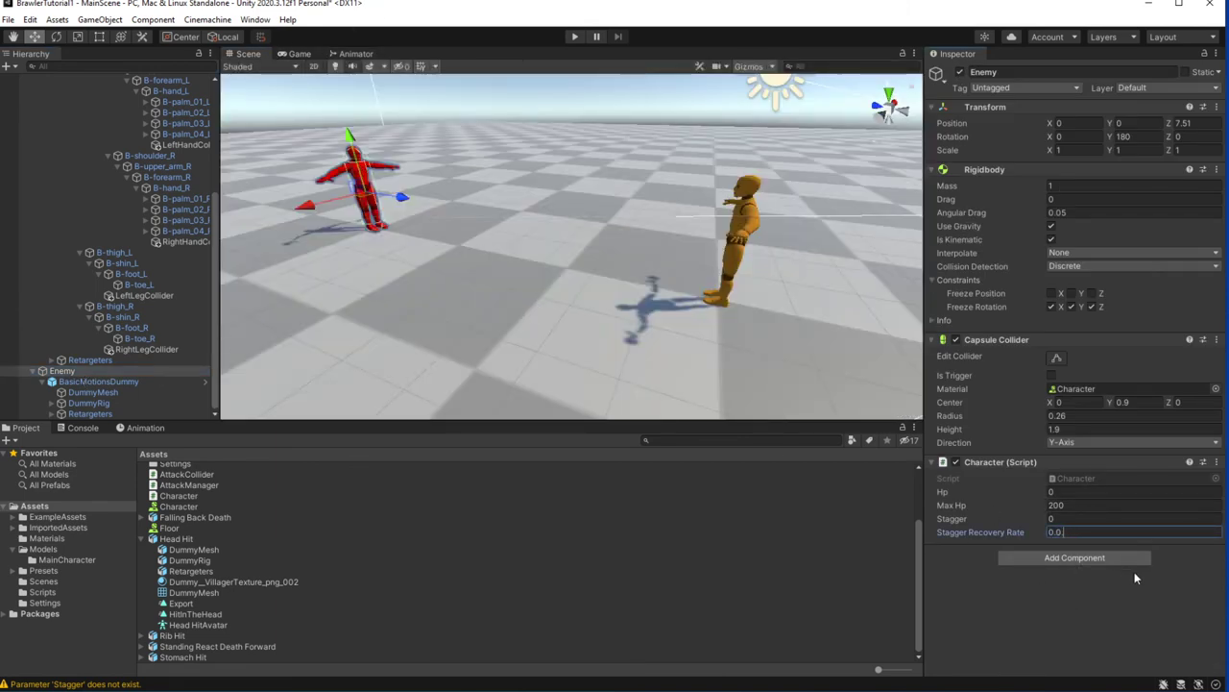
{"action": "type", "text": "0"}
{"action": "key", "text": "Return"}
{"action": "key", "text": "Return"}
- Play-test by walking to the enemy and kicking it twice, then stop play mode
{"action": "key", "text": "ctrl+p"}
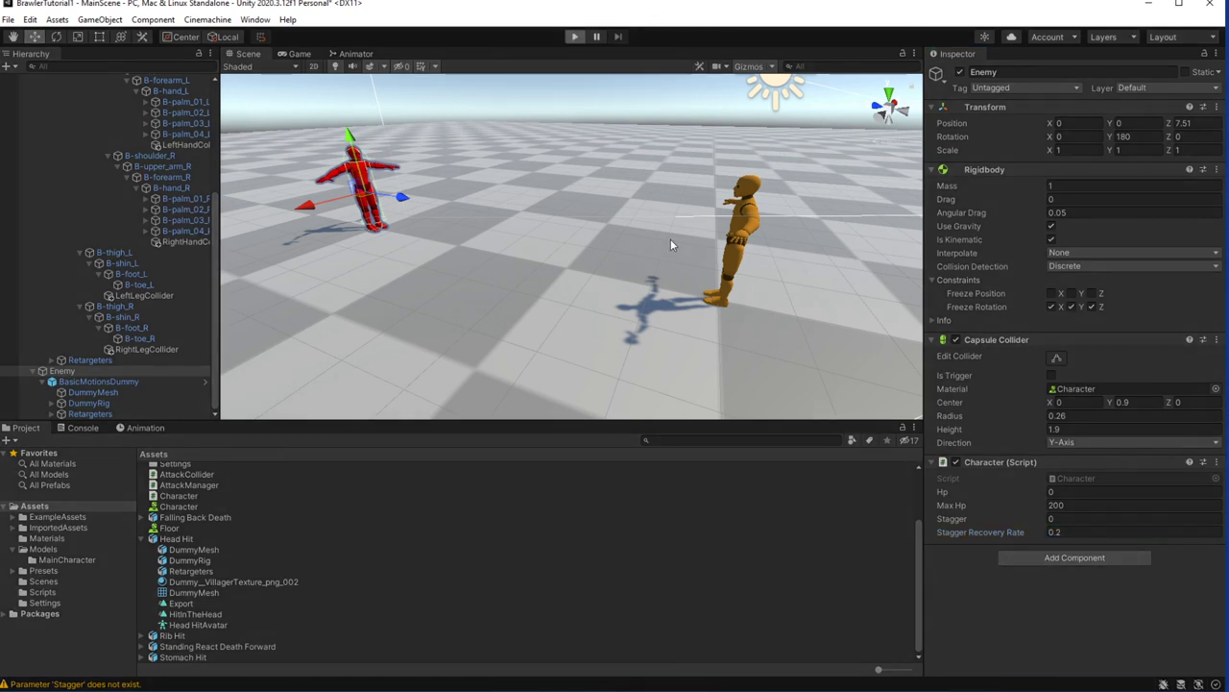
{"action": "key", "text": "w"}
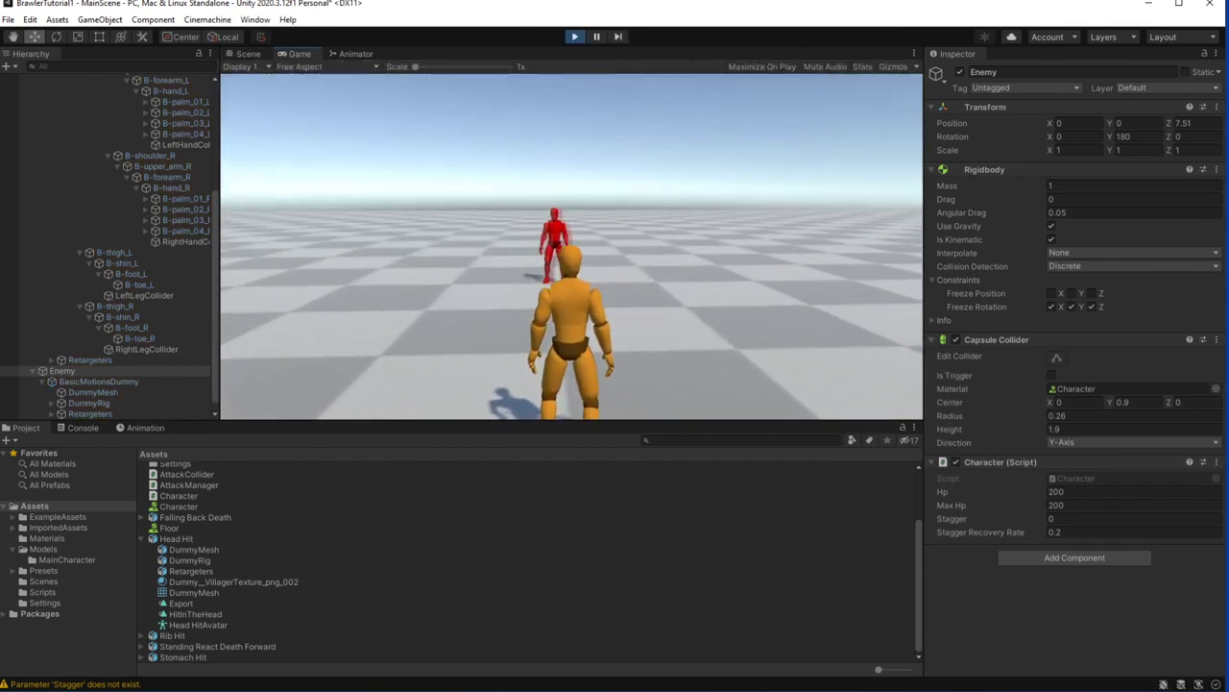
{"action": "key", "text": "w"}
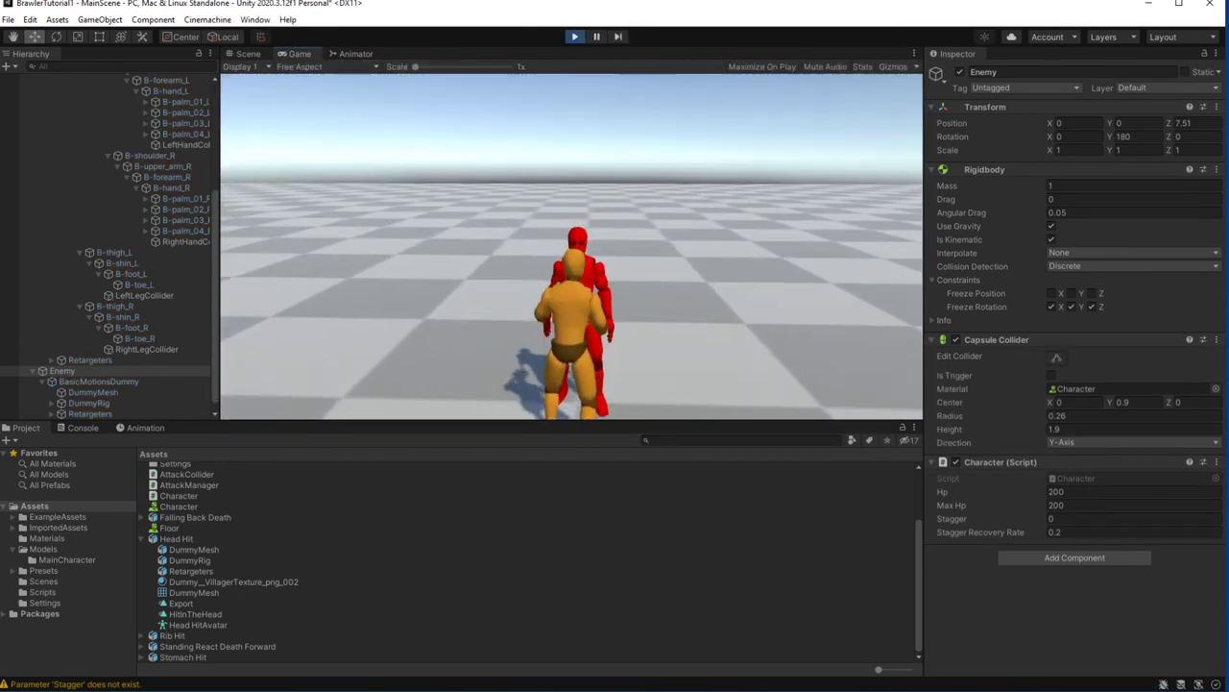
{"action": "key", "text": "j"}
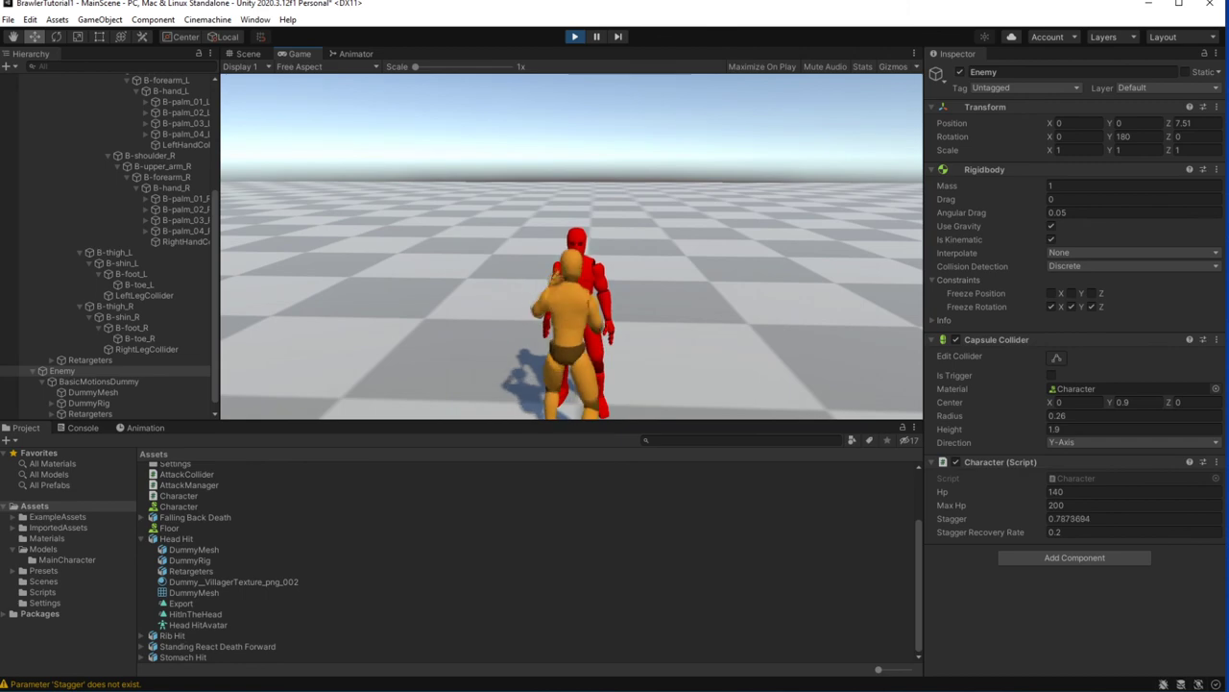
{"action": "key", "text": "j"}
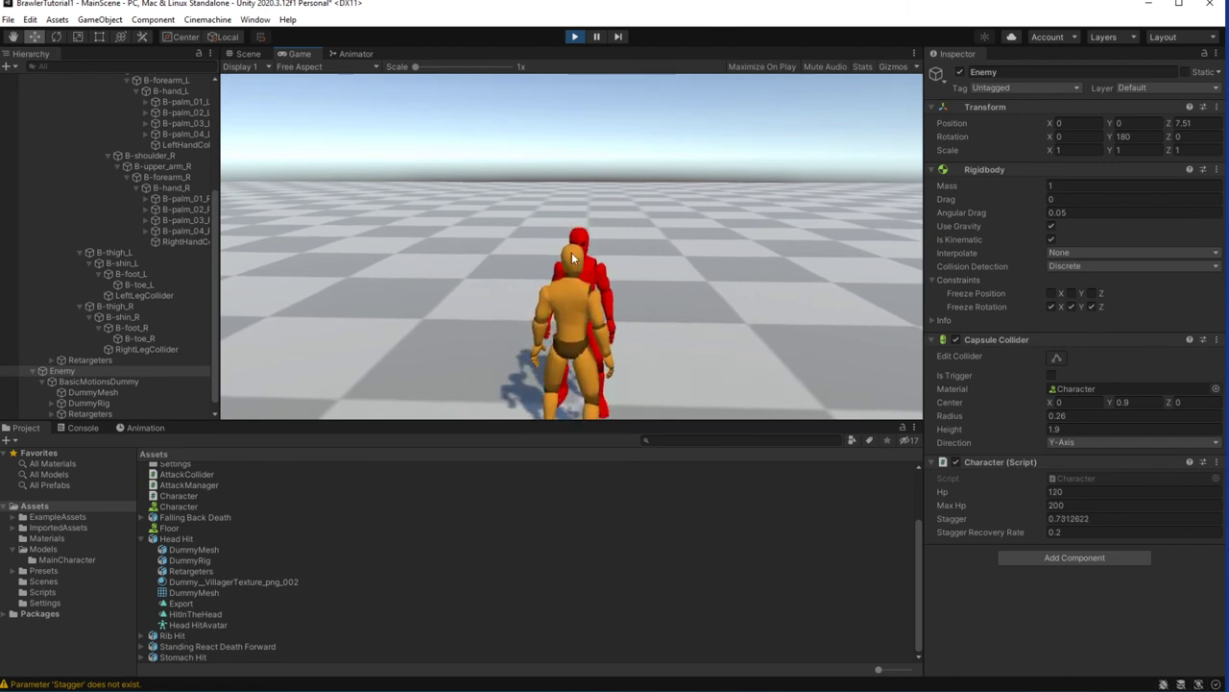
{"action": "left_click", "coordinate": [574, 36]}
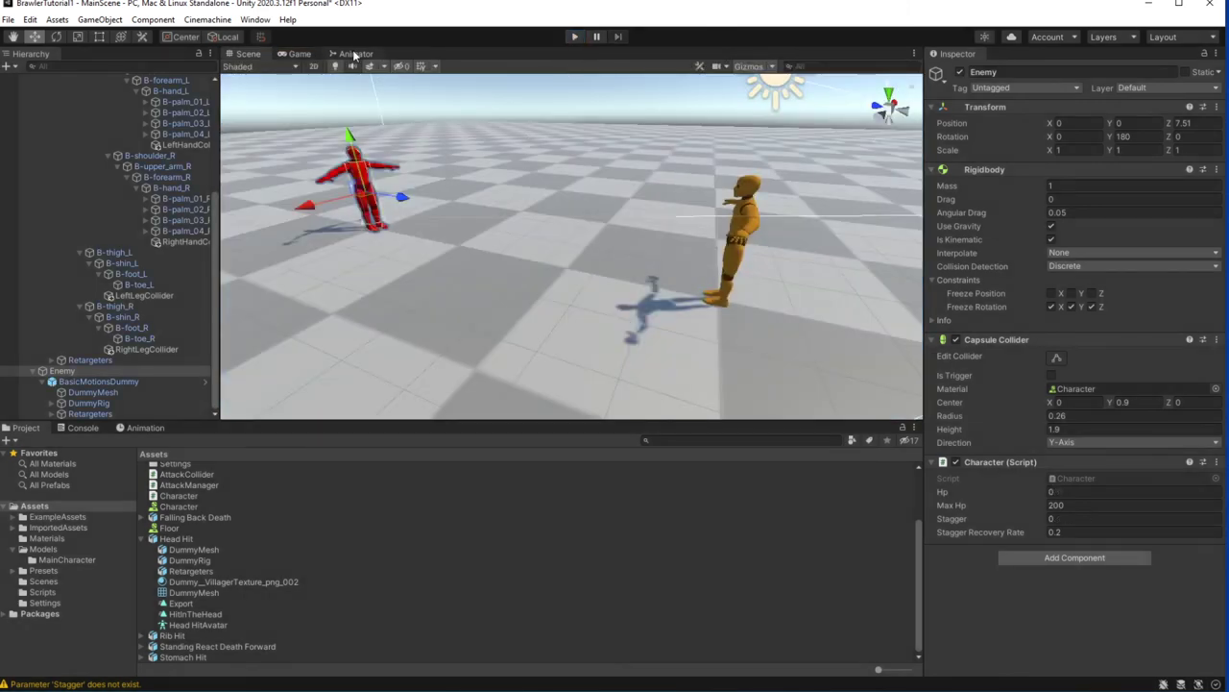
- Disable exit time on the enemy's Idle→Hit transition in the Animator graph
{"action": "left_click", "coordinate": [354, 54]}
{"action": "left_click", "coordinate": [662, 261]}
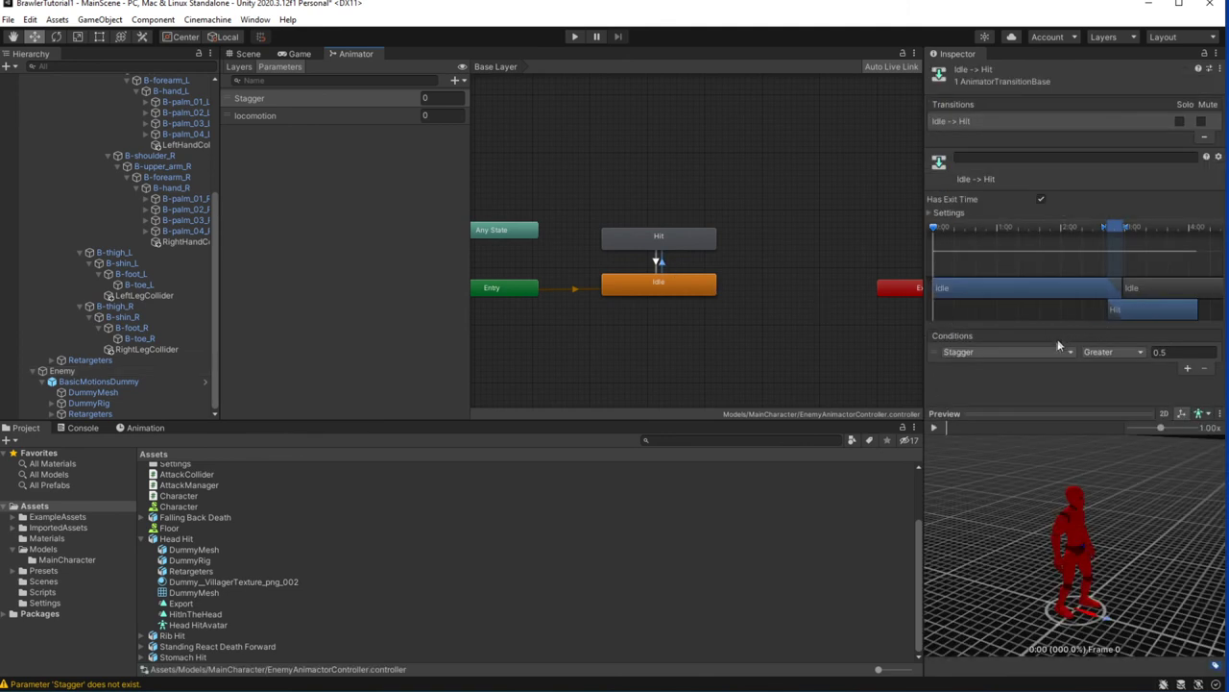
{"action": "left_click", "coordinate": [1042, 199]}
- Play-test by walking to the red enemy dummy, kicking it twice, then stop and select BasicMotionsDummy
{"action": "left_click", "coordinate": [576, 37]}
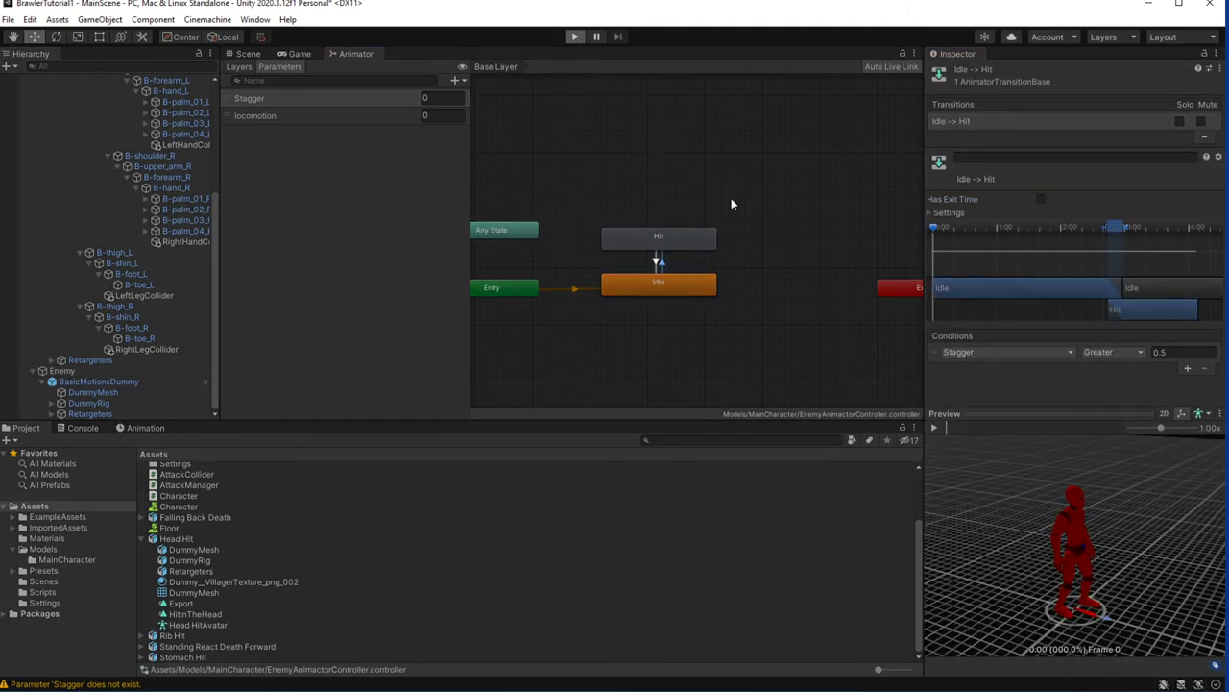
{"action": "key", "text": "w"}
{"action": "key", "text": "w"}
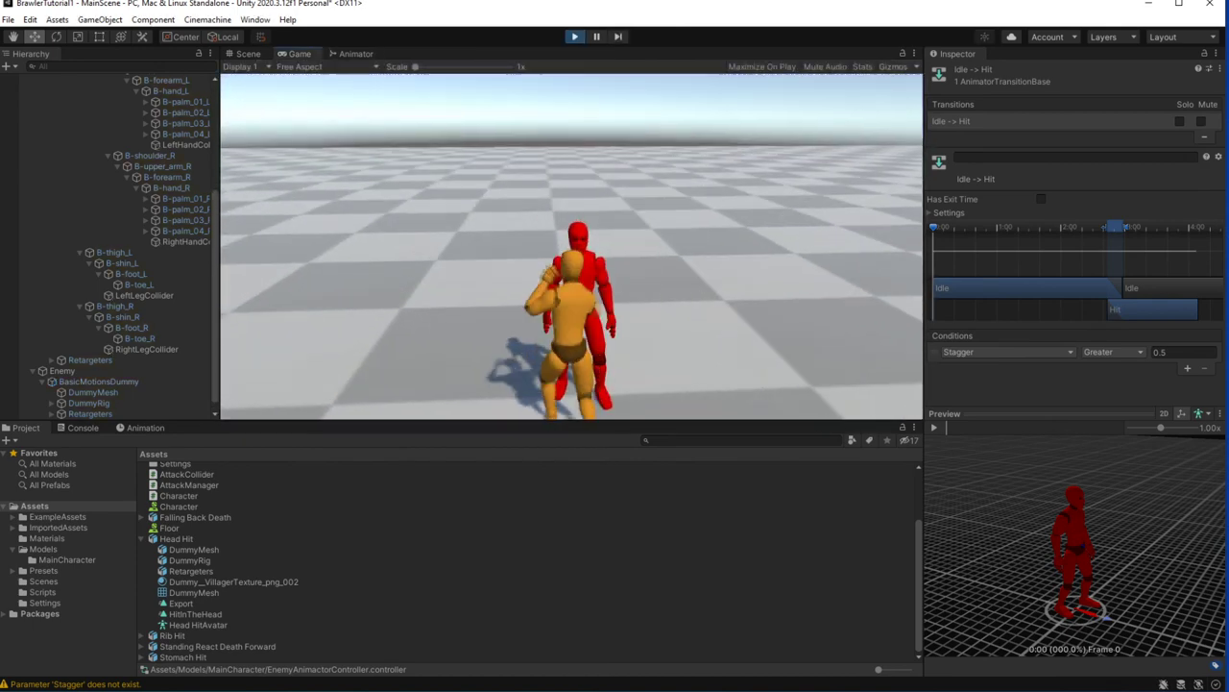
{"action": "key", "text": "space"}
{"action": "key", "text": "space"}
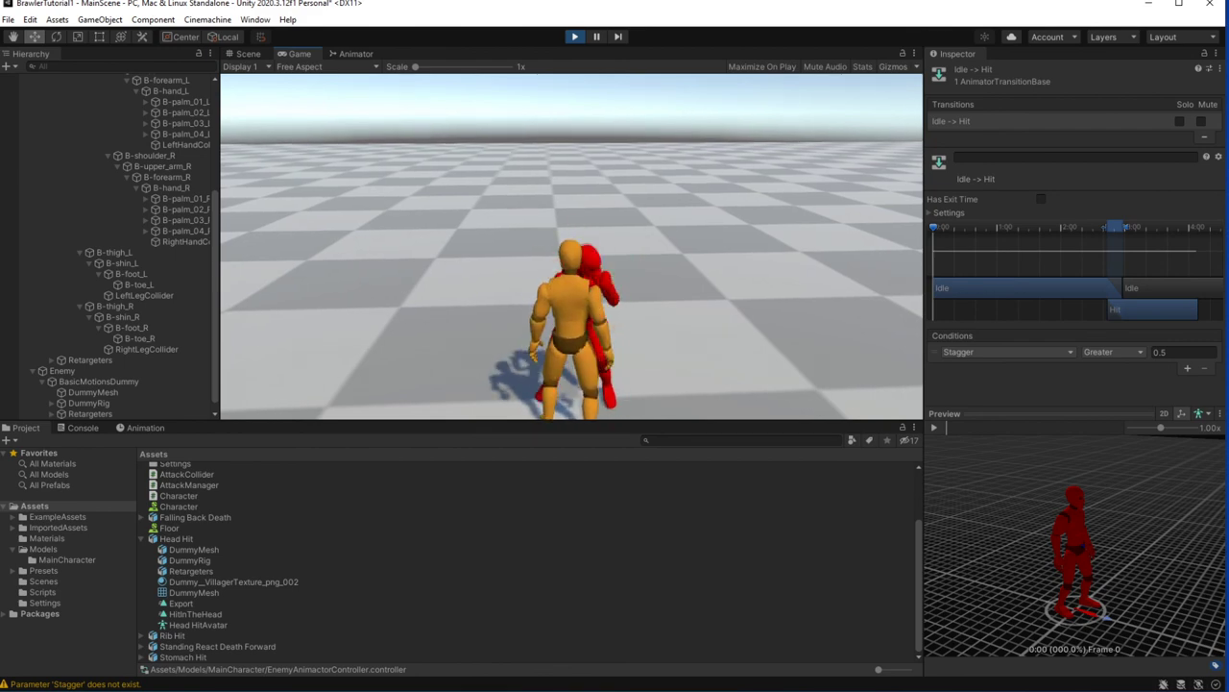
{"action": "key", "text": "space"}
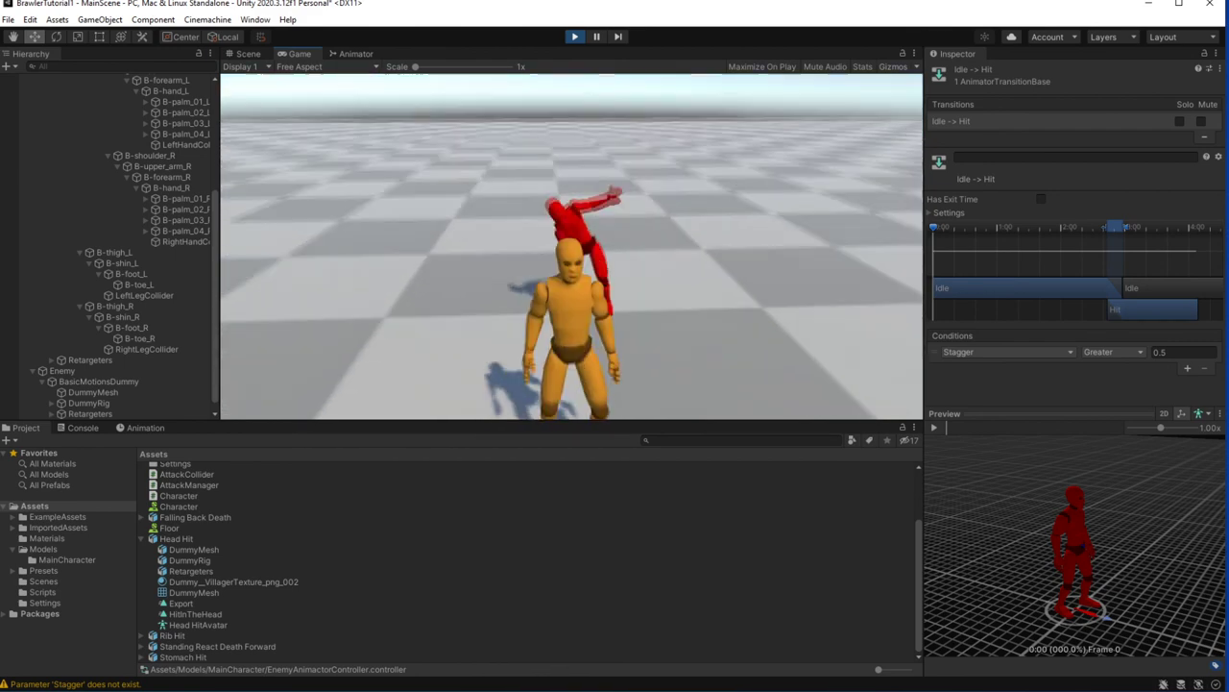
{"action": "key", "text": "ctrl+p"}
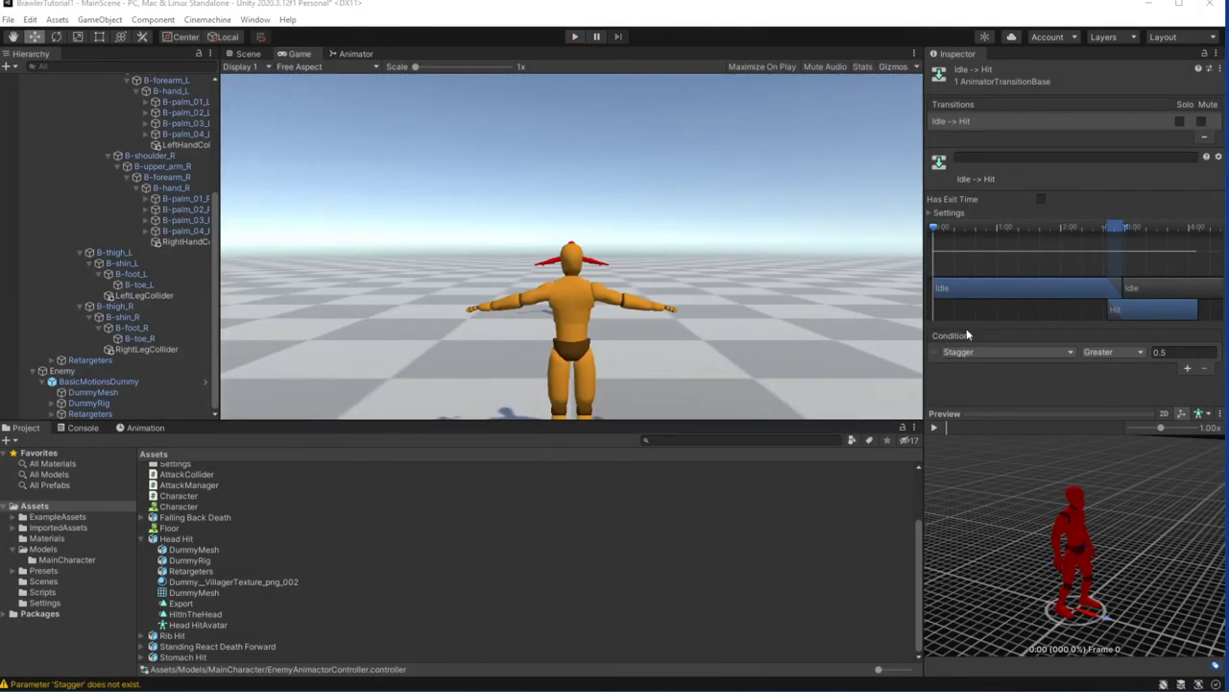
{"action": "left_click", "coordinate": [96, 382]}
- Add a Trigger parameter named 'hit' to the enemy's animator controller
{"action": "left_click", "coordinate": [355, 55]}
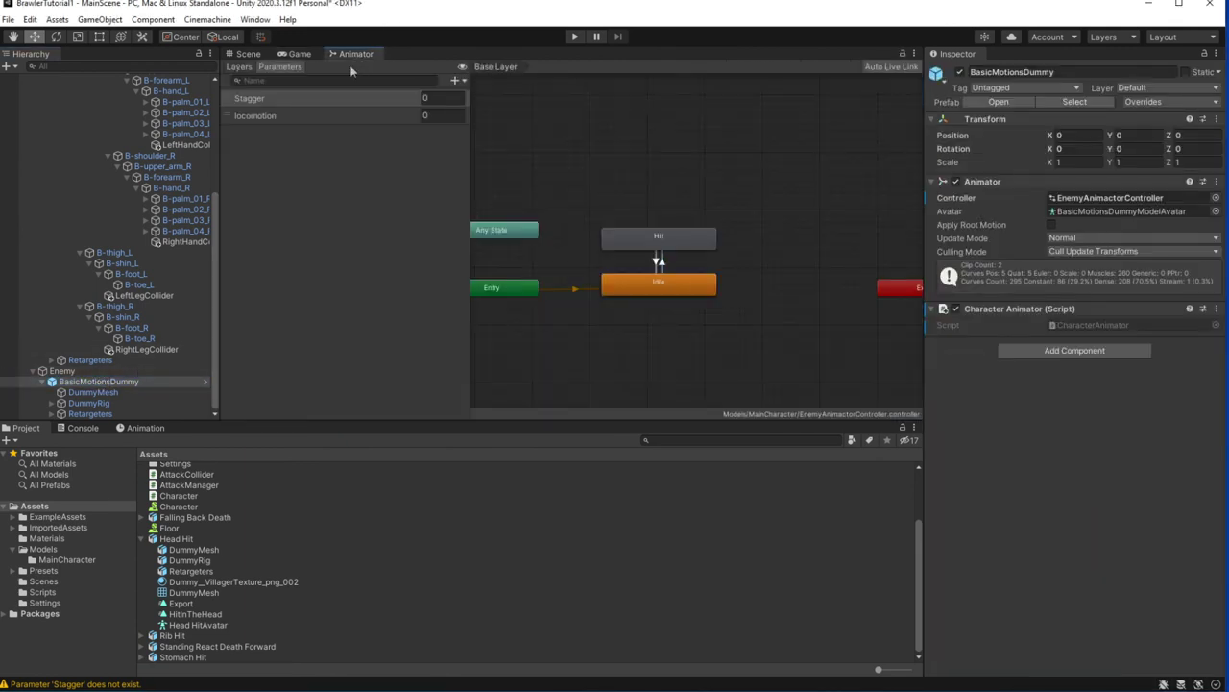
{"action": "left_click", "coordinate": [457, 81]}
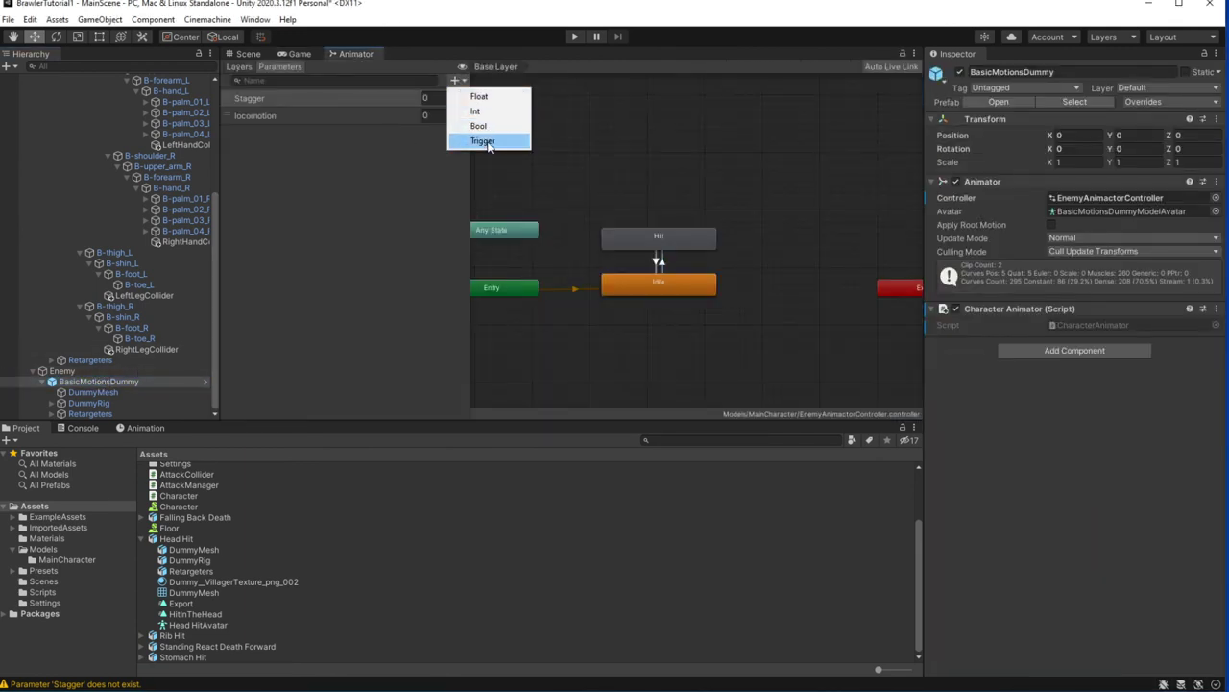
{"action": "left_click", "coordinate": [467, 143]}
{"action": "type", "text": "hit"}
{"action": "key", "text": "Return"}
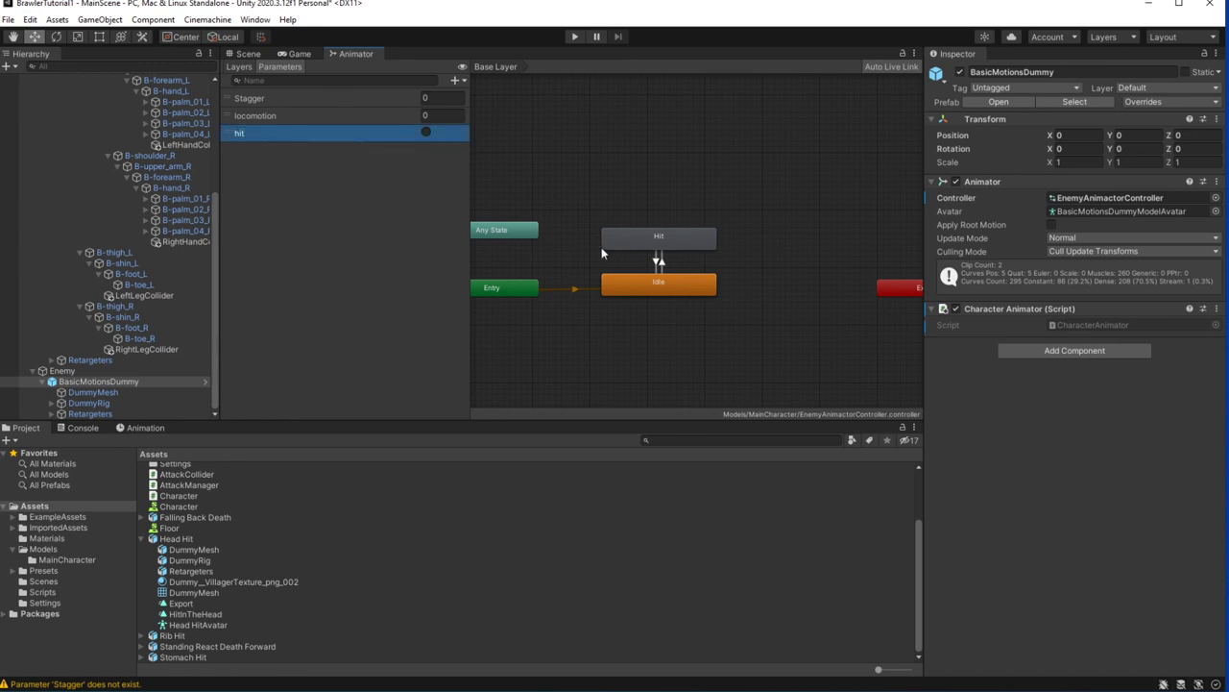
- Add a second condition using 'hit' to the Idle→Hit transition
{"action": "left_click", "coordinate": [661, 262]}
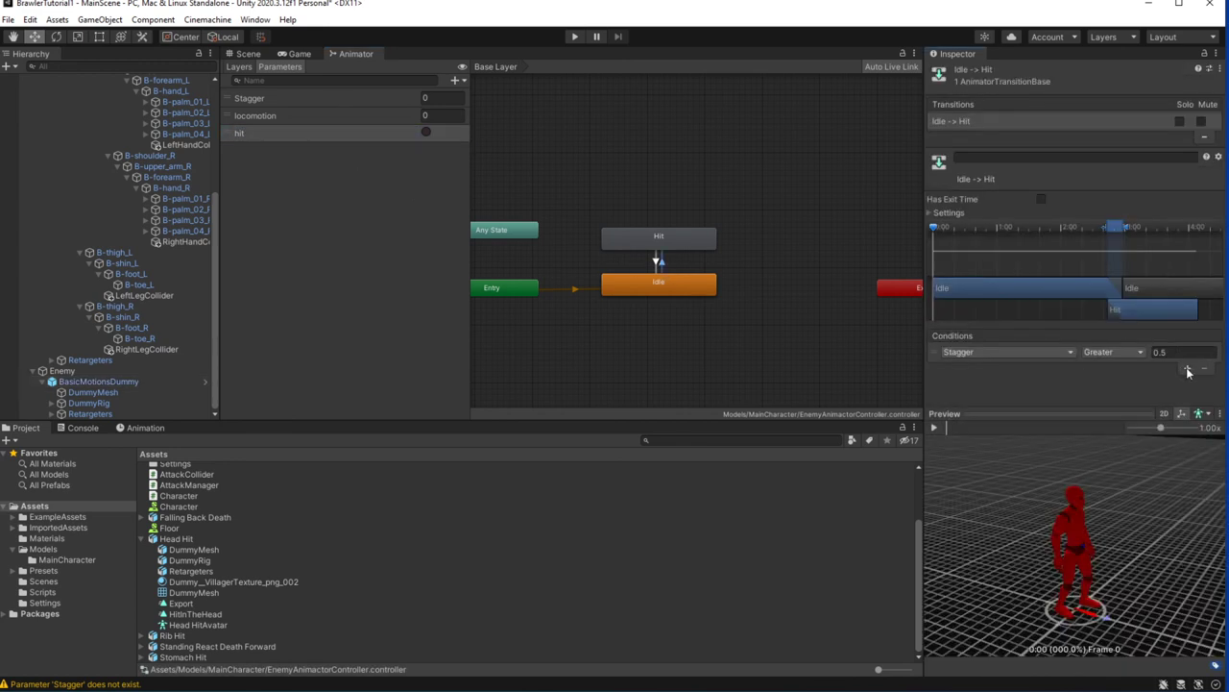
{"action": "left_click", "coordinate": [1186, 368]}
{"action": "left_click", "coordinate": [1071, 368]}
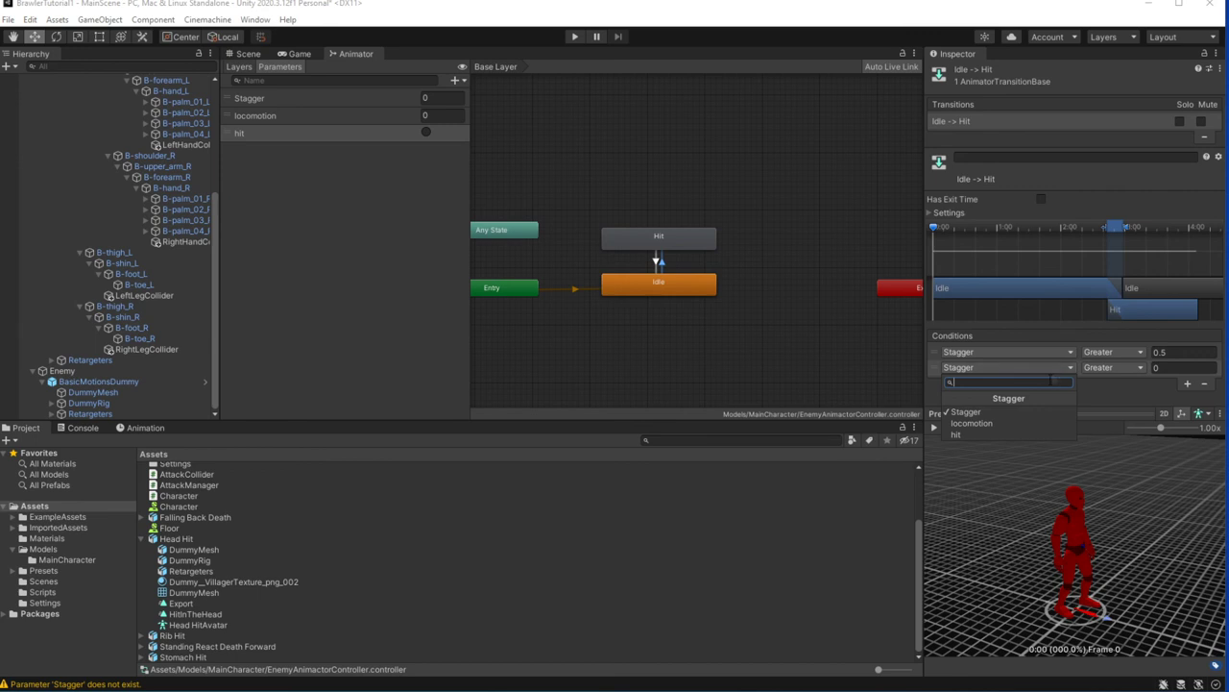
{"action": "left_click", "coordinate": [1028, 434]}
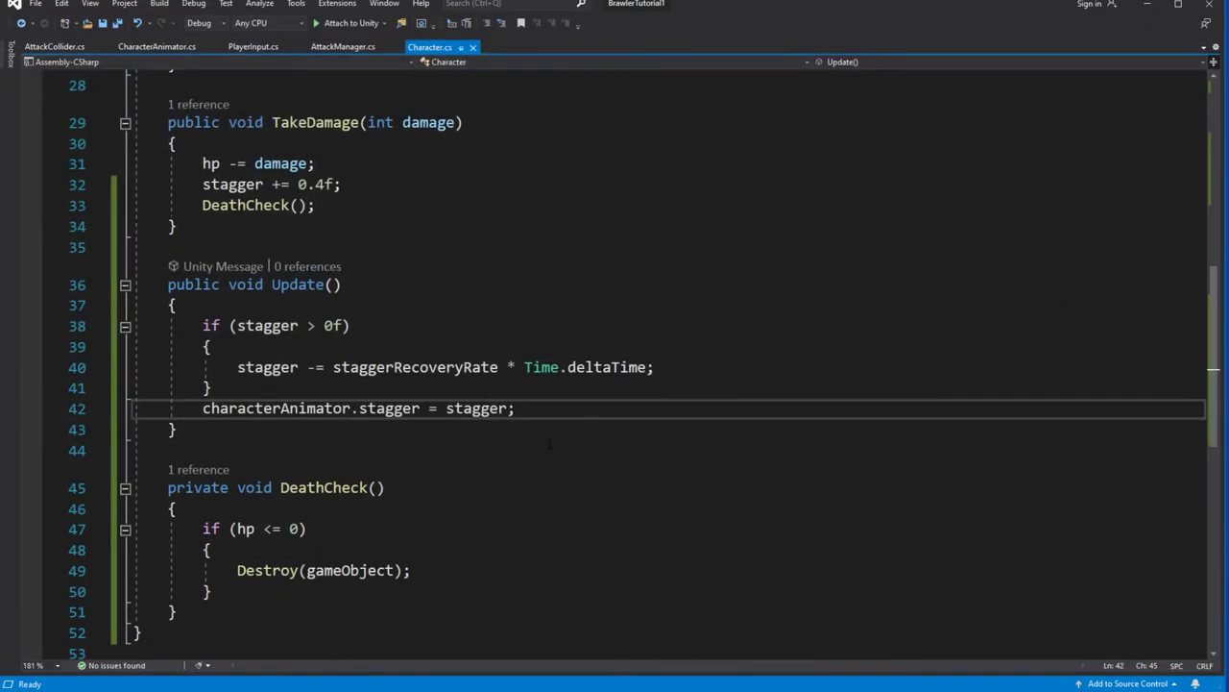
- Add 'characterAnimator.SetHit();' after 'stagger += 0.4f;' in TakeDamage and save Character.cs
{"action": "scroll", "coordinate": [550, 443], "scroll_direction": "up", "scroll_amount": 1}
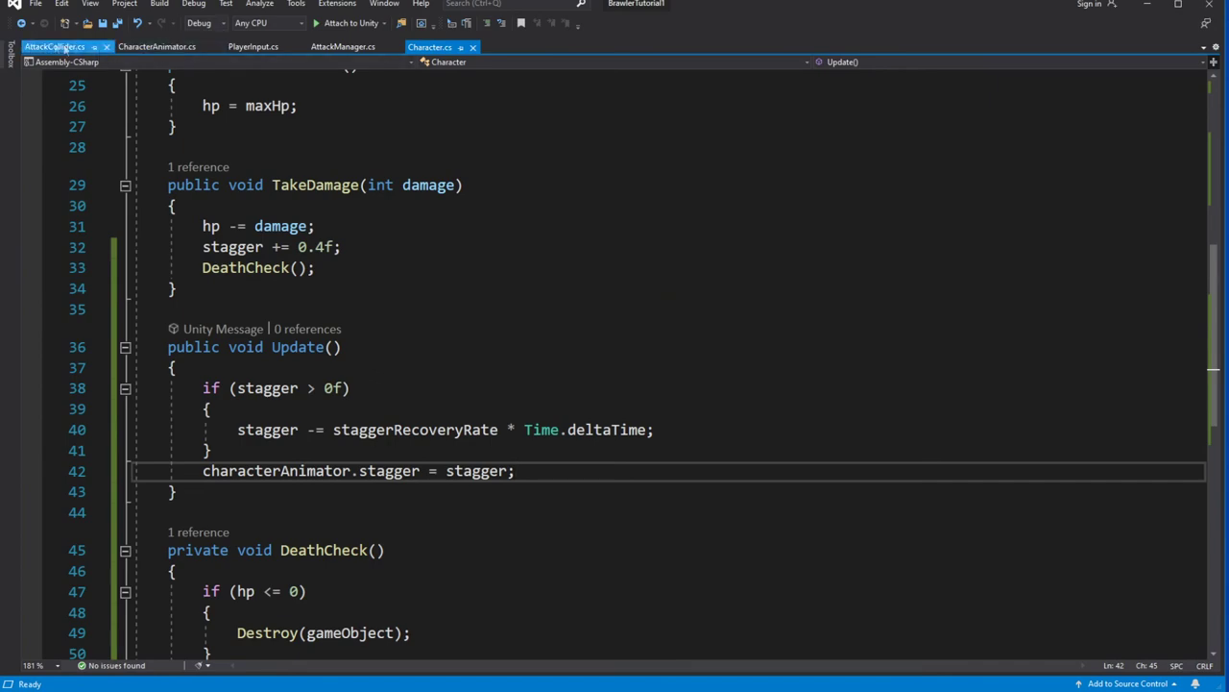
{"action": "scroll", "coordinate": [550, 443], "scroll_direction": "up", "scroll_amount": 1}
{"action": "scroll", "coordinate": [624, 365], "scroll_direction": "up", "scroll_amount": 5}
{"action": "scroll", "coordinate": [624, 365], "scroll_direction": "up", "scroll_amount": 2}
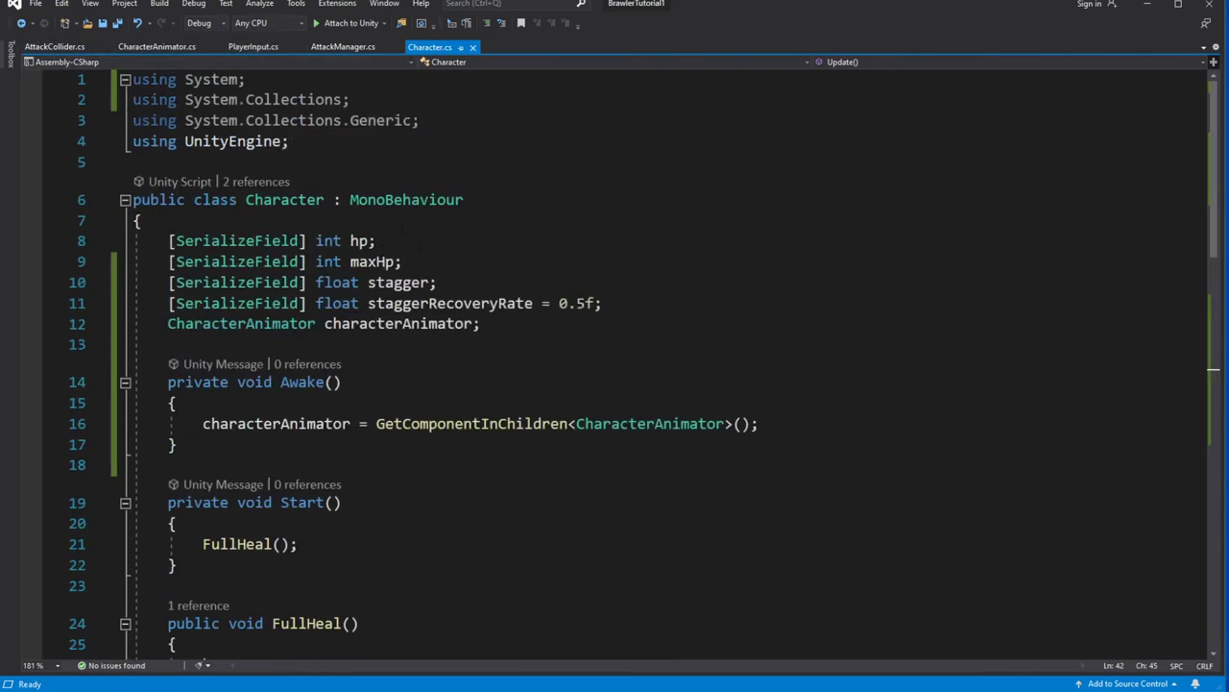
{"action": "scroll", "coordinate": [415, 242], "scroll_direction": "down", "scroll_amount": 2}
{"action": "scroll", "coordinate": [415, 269], "scroll_direction": "down", "scroll_amount": 3}
{"action": "scroll", "coordinate": [415, 270], "scroll_direction": "down", "scroll_amount": 1}
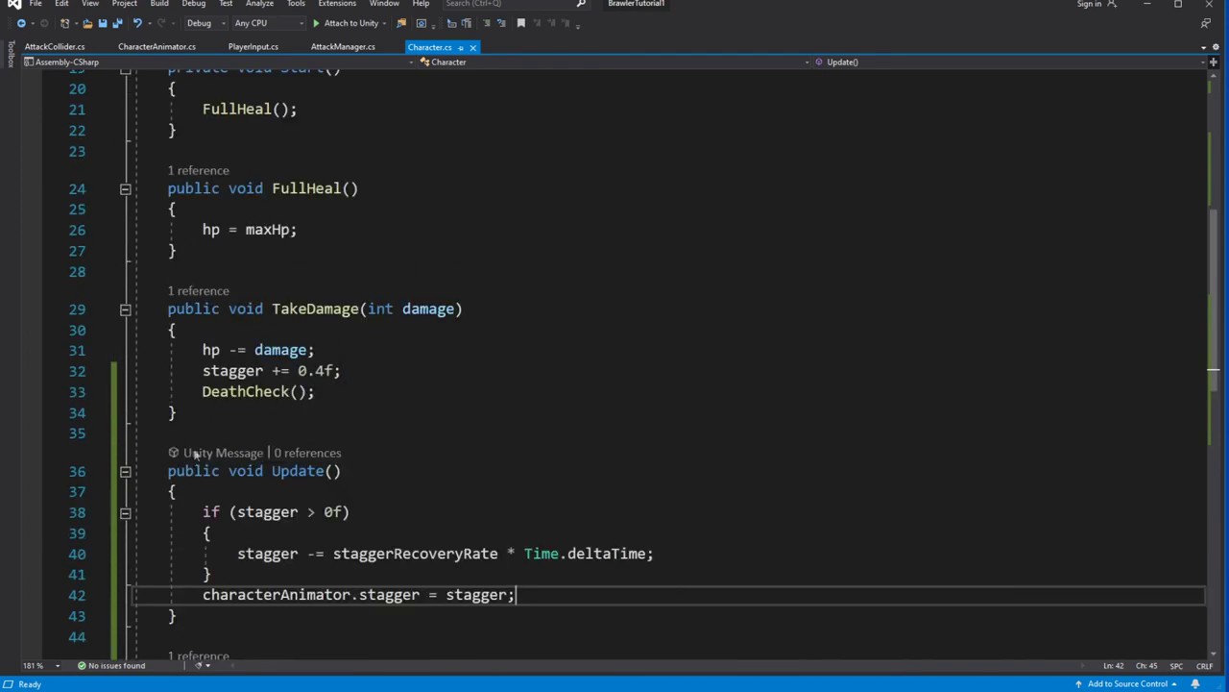
{"action": "left_click", "coordinate": [390, 370]}
{"action": "key", "text": "Return"}
{"action": "key", "text": "Return"}
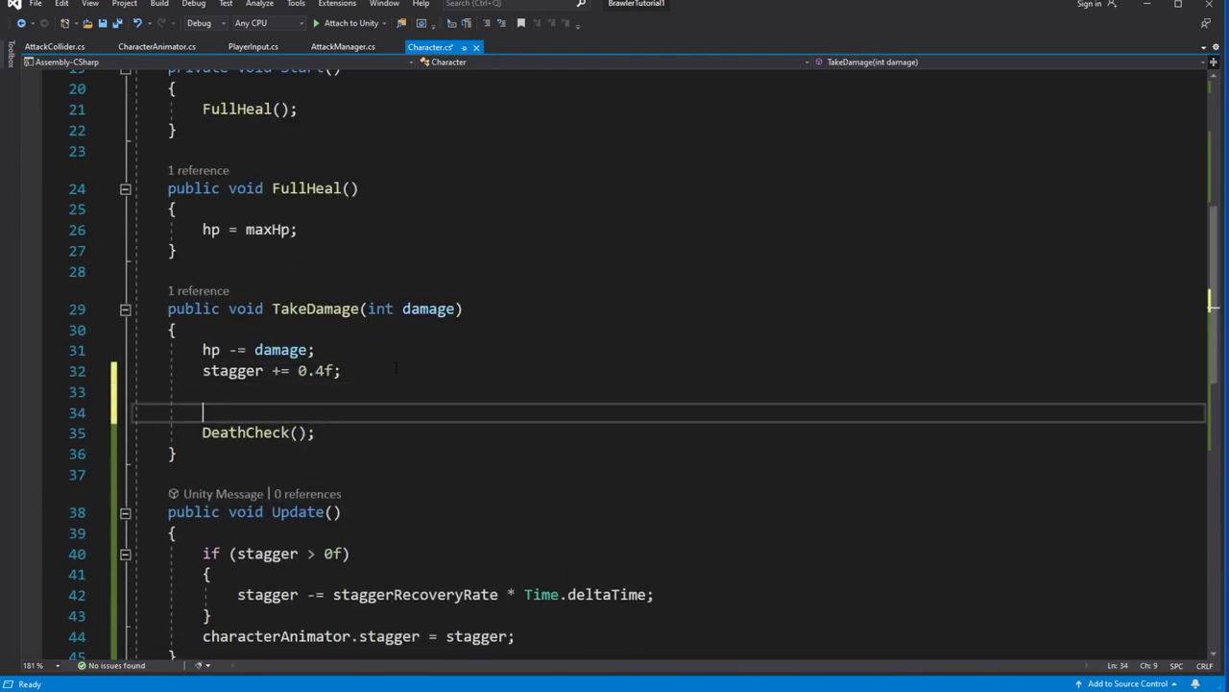
{"action": "key", "text": "BackSpace"}
{"action": "type", "text": "character"}
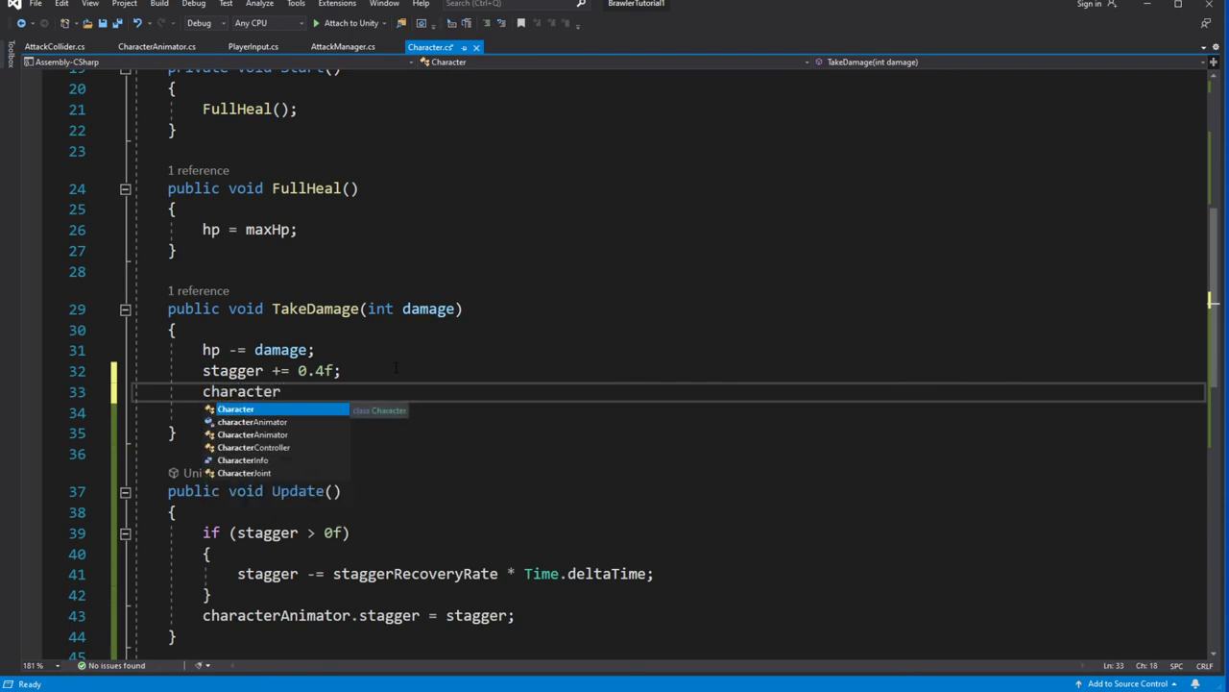
{"action": "type", "text": "Animator."}
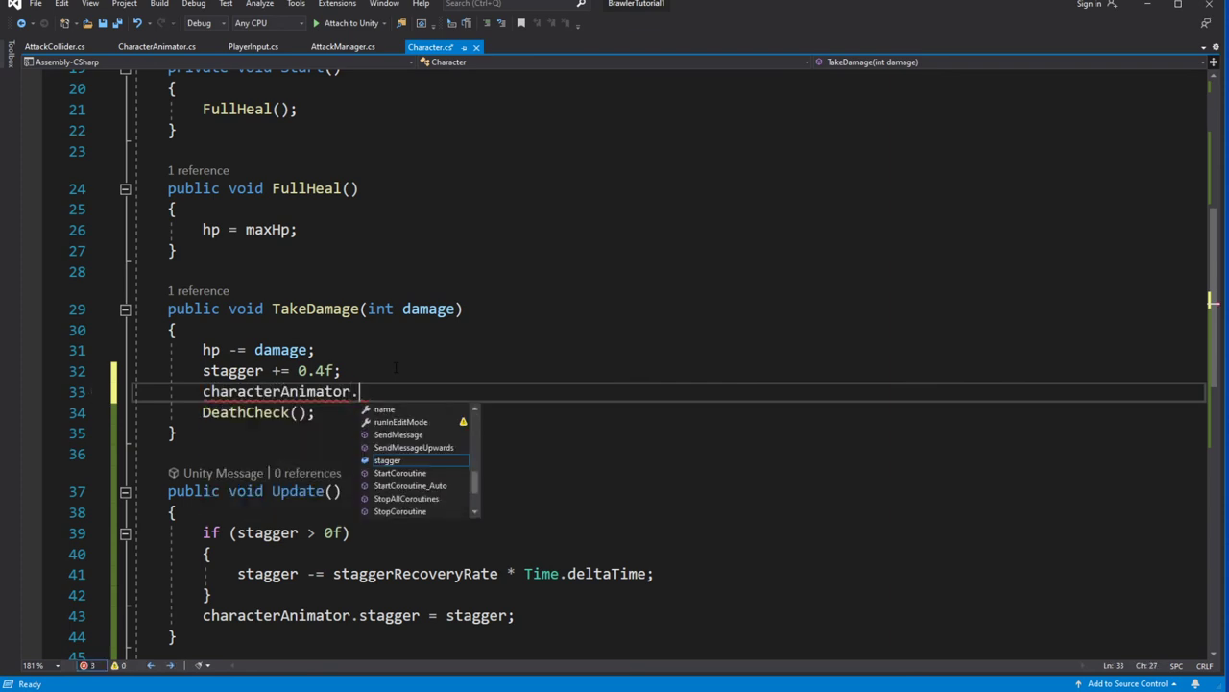
{"action": "type", "text": "H"}
{"action": "key", "text": "BackSpace"}
{"action": "type", "text": "hit"}
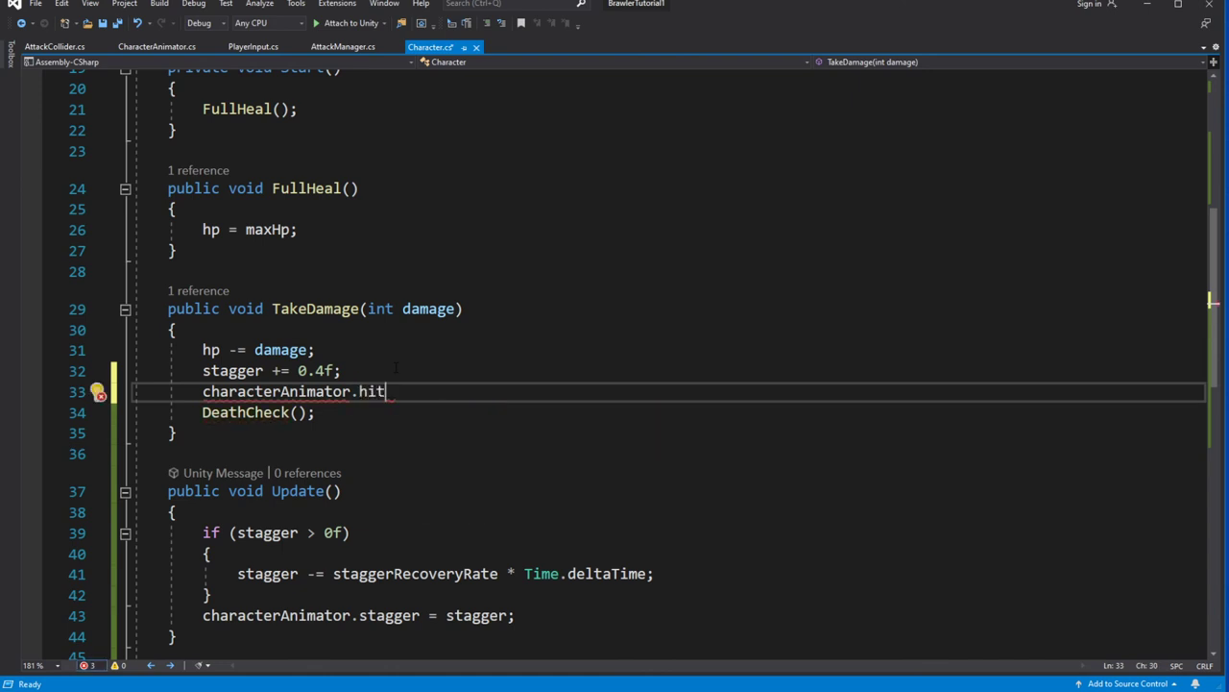
{"action": "key", "text": "BackSpace"}
{"action": "key", "text": "BackSpace"}
{"action": "key", "text": "BackSpace"}
{"action": "key", "text": "BackSpace"}
{"action": "type", "text": "."}
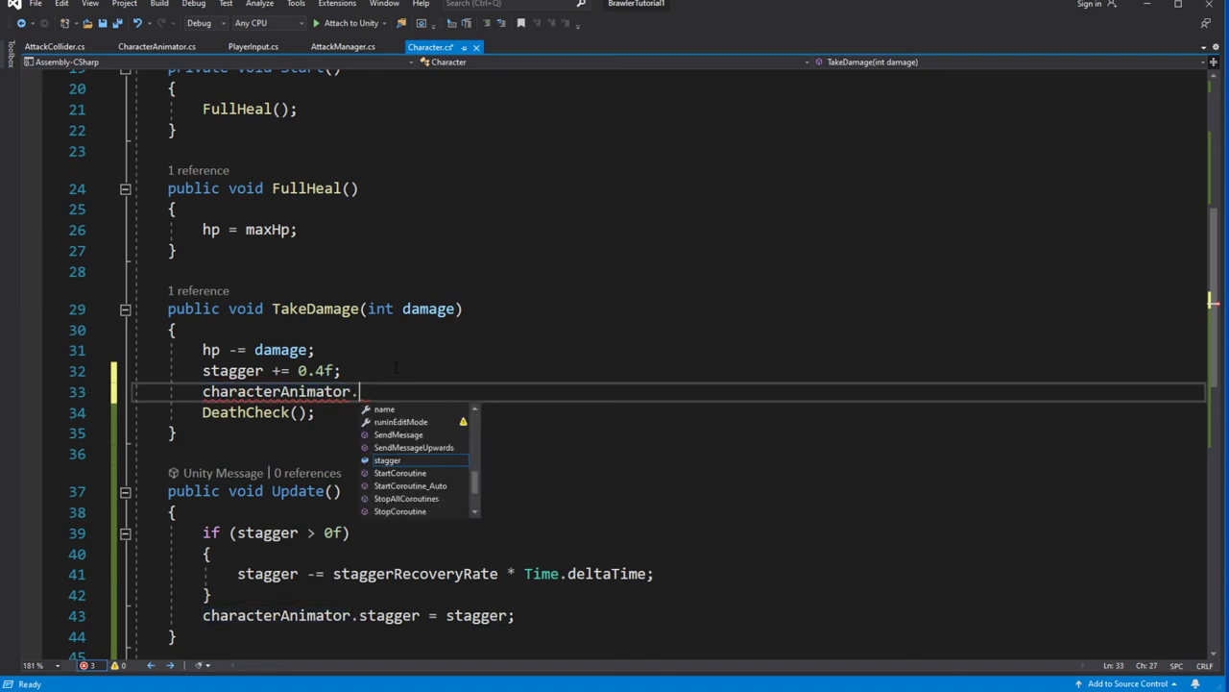
{"action": "type", "text": "SetHit();"}
{"action": "key", "text": "ctrl+s"}
- Generate the missing SetHit method in CharacterAnimator from the quick-fix options
{"action": "left_click", "coordinate": [374, 391]}
{"action": "right_click", "coordinate": [374, 391]}
{"action": "key", "text": "Escape"}
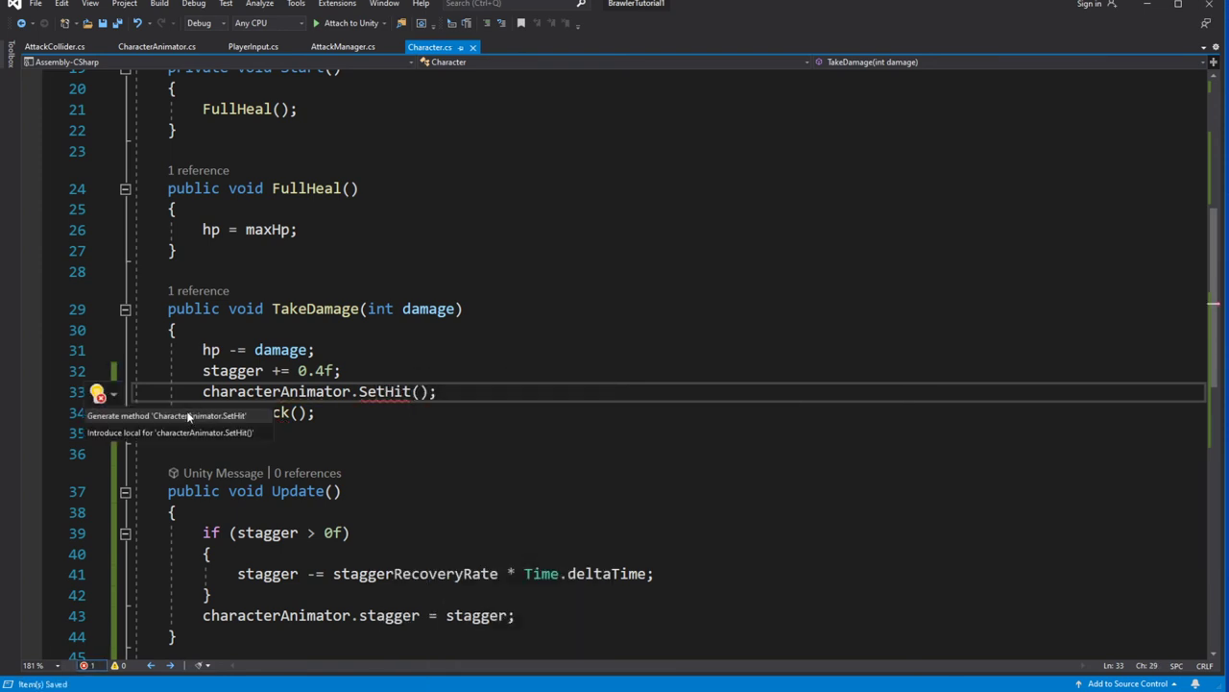
{"action": "right_click", "coordinate": [403, 393]}
{"action": "left_click", "coordinate": [478, 446]}
- Replace SetHit's not-implemented exception with 'animator.SetTrigger("hit");' in CharacterAnimator.cs
{"action": "left_click", "coordinate": [513, 405]}
{"action": "key", "text": "shift+Home"}
{"action": "key", "text": "BackSpace"}
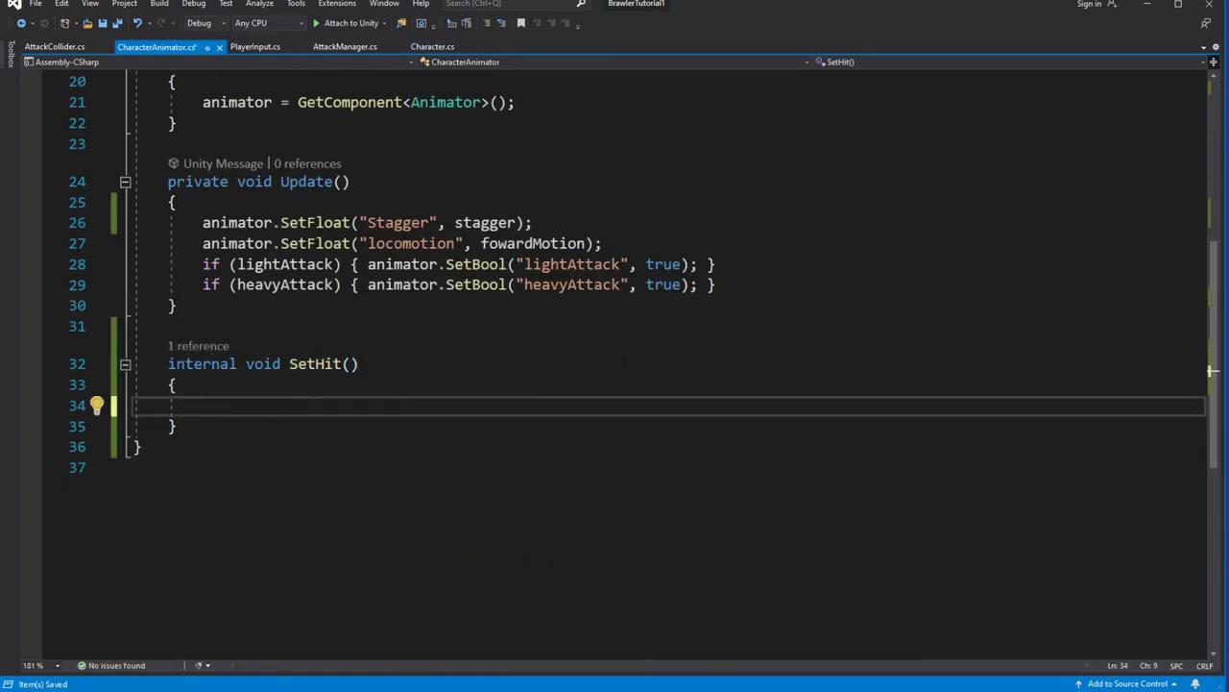
{"action": "key", "text": "ctrl+s"}
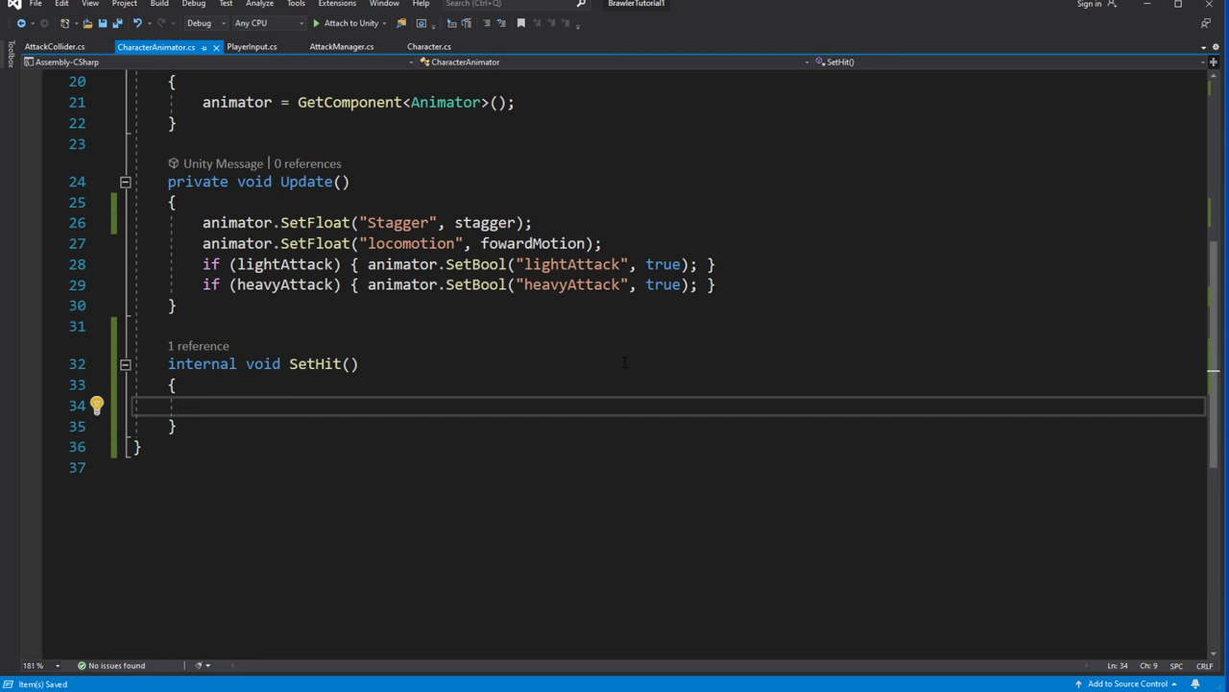
{"action": "type", "text": "animator"}
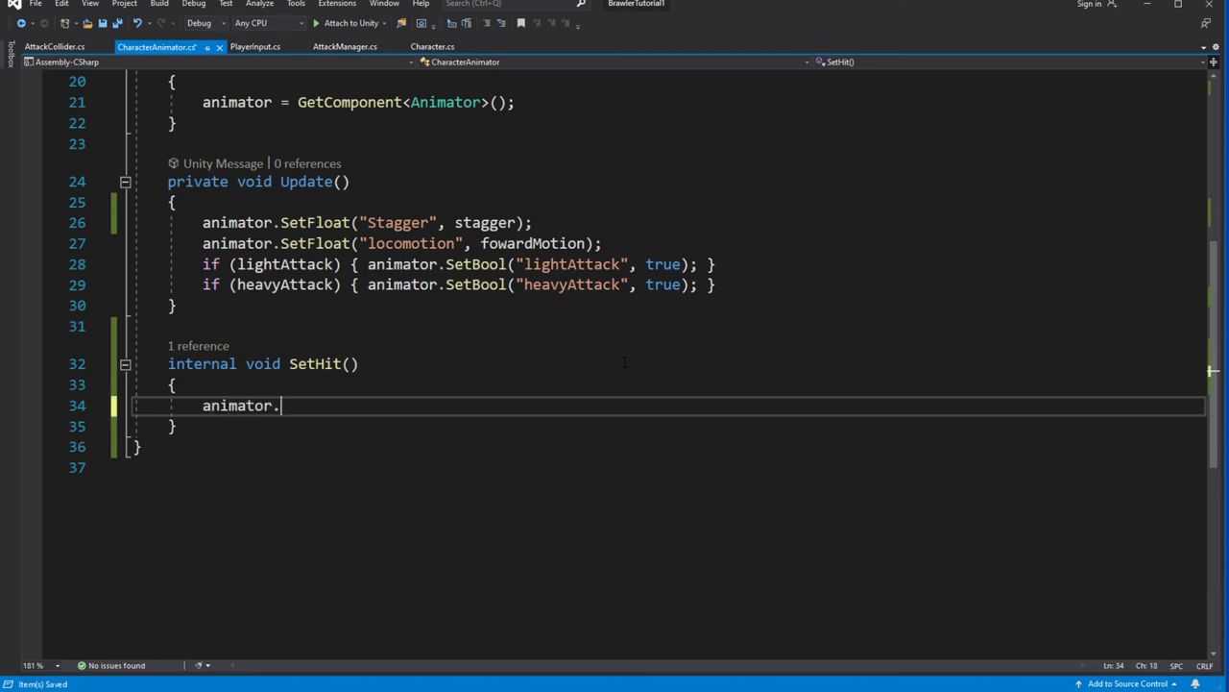
{"action": "type", "text": ".SetT"}
{"action": "key", "text": "Tab"}
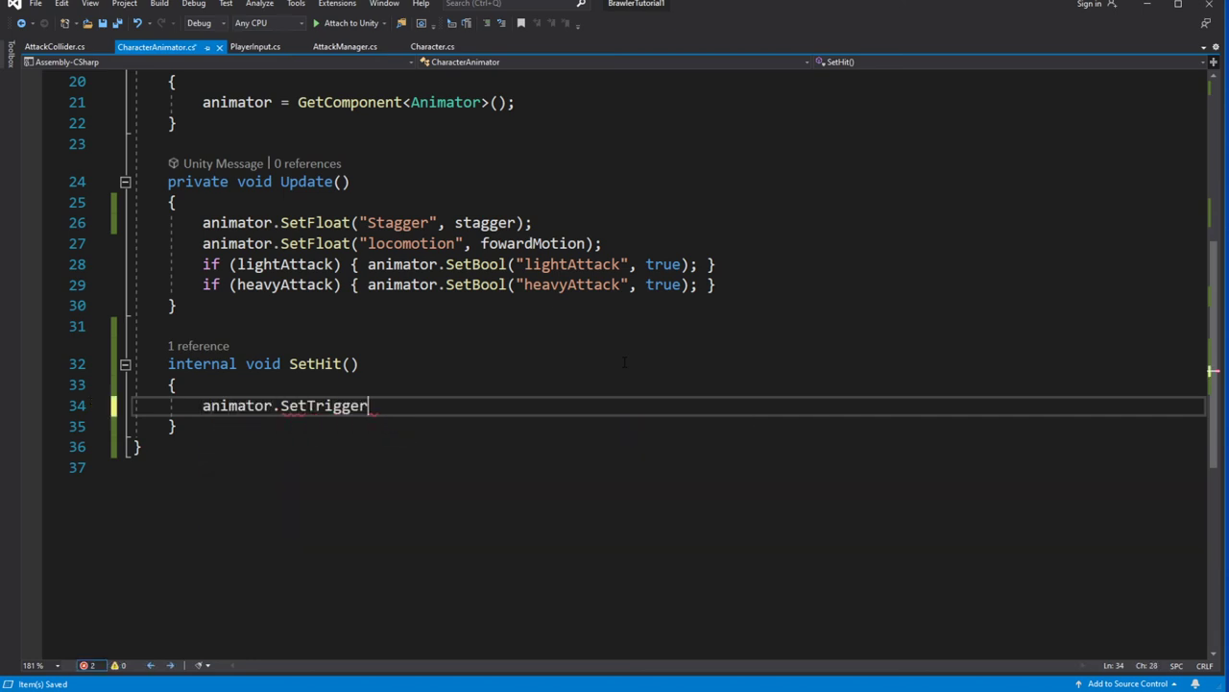
{"action": "type", "text": "(\"hit"}
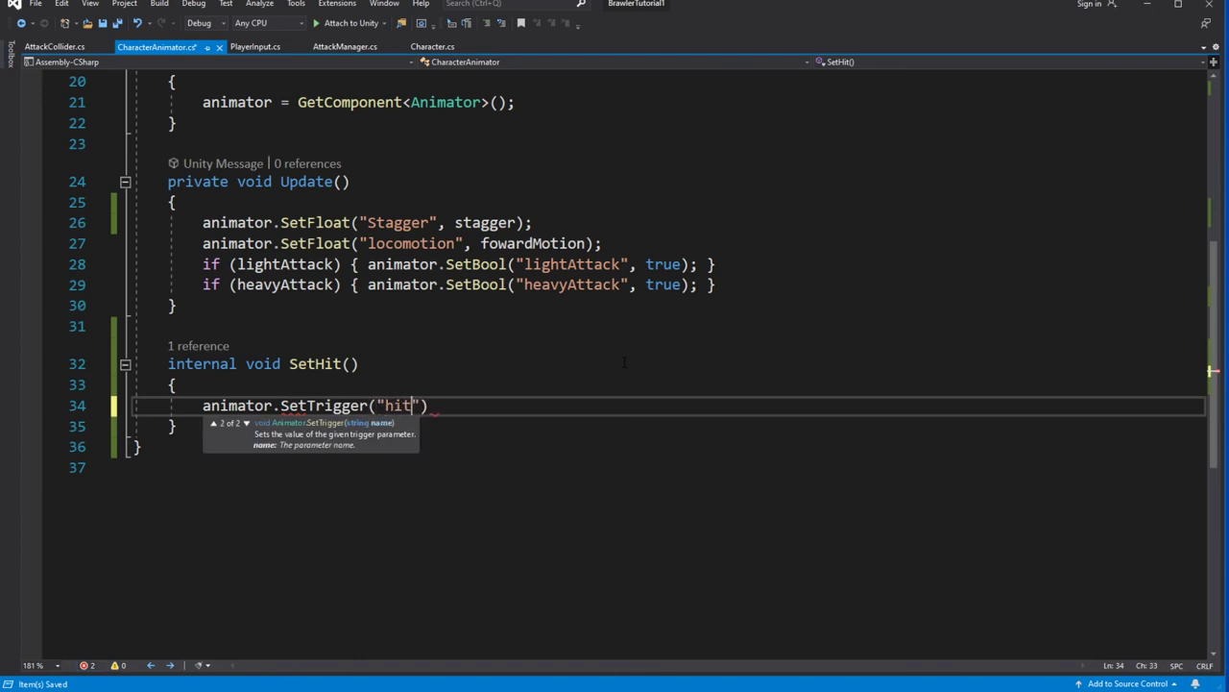
{"action": "type", "text": "\");"}
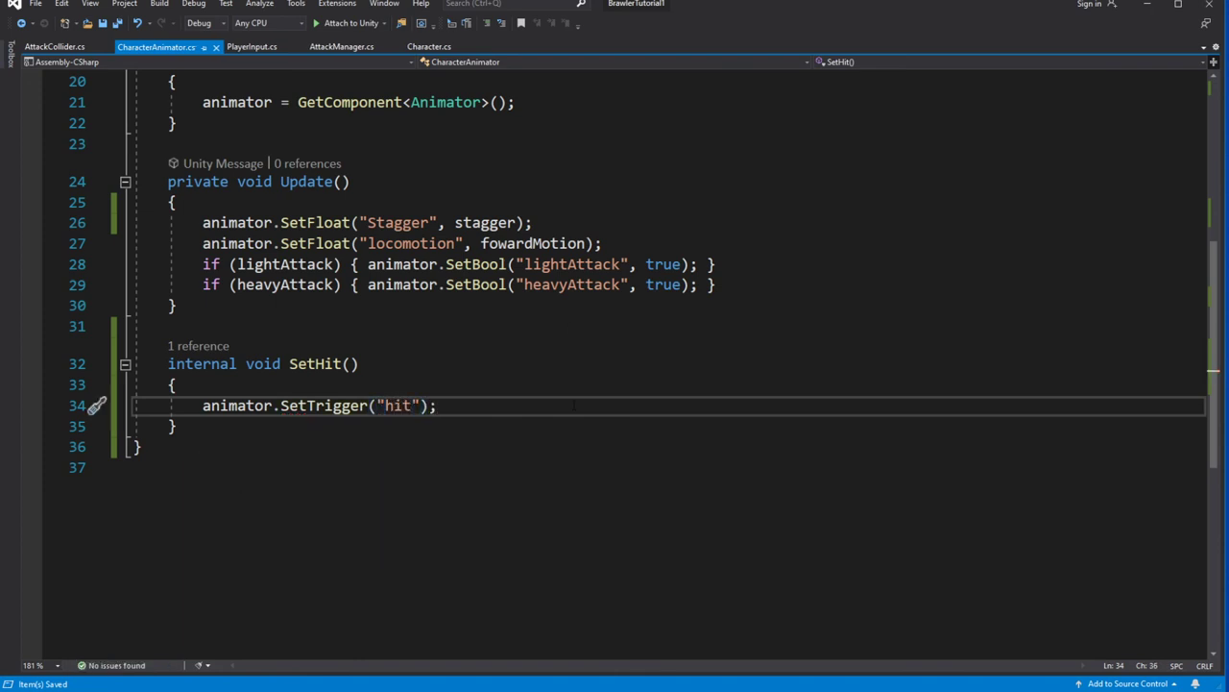
{"action": "left_click", "coordinate": [1147, 3]}
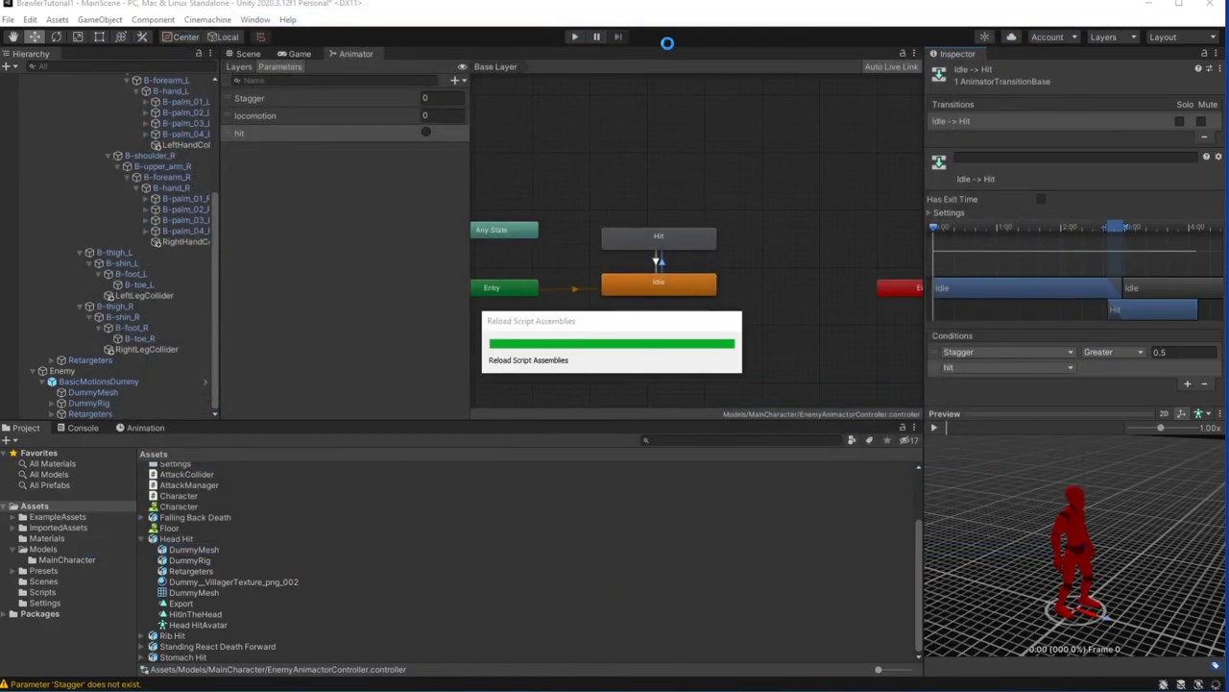
- Enter Play mode once scripts reload to try the hit trigger on the enemy dummy
{"action": "left_click", "coordinate": [576, 36]}
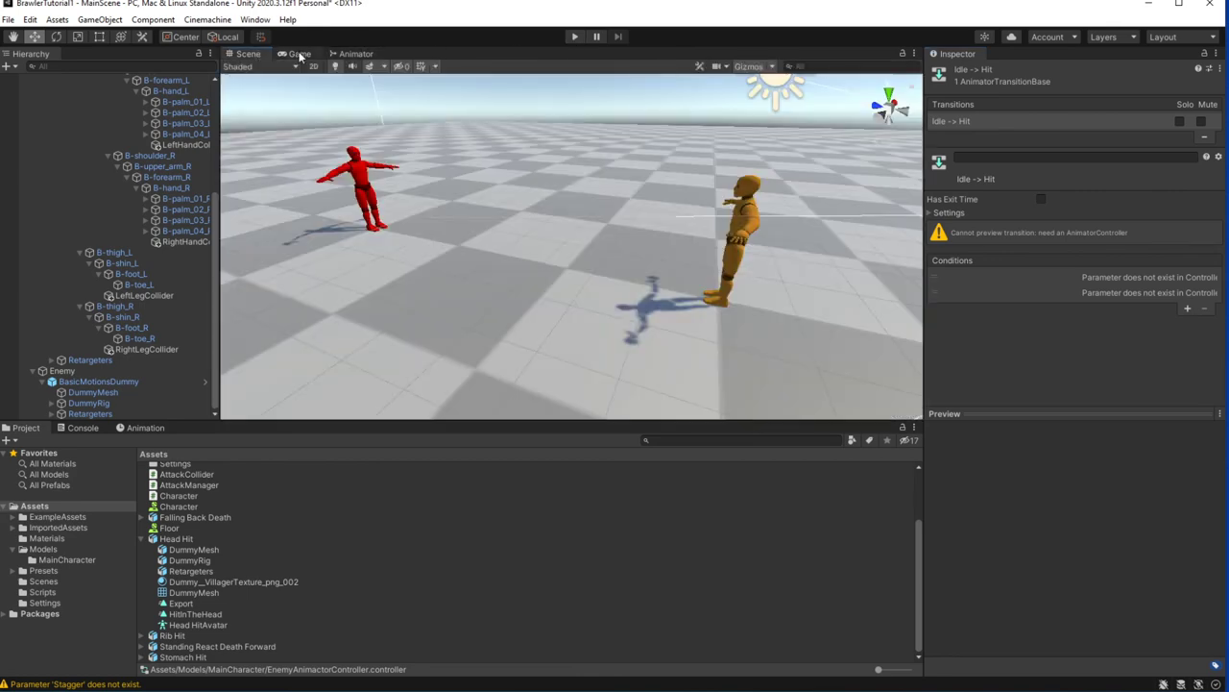